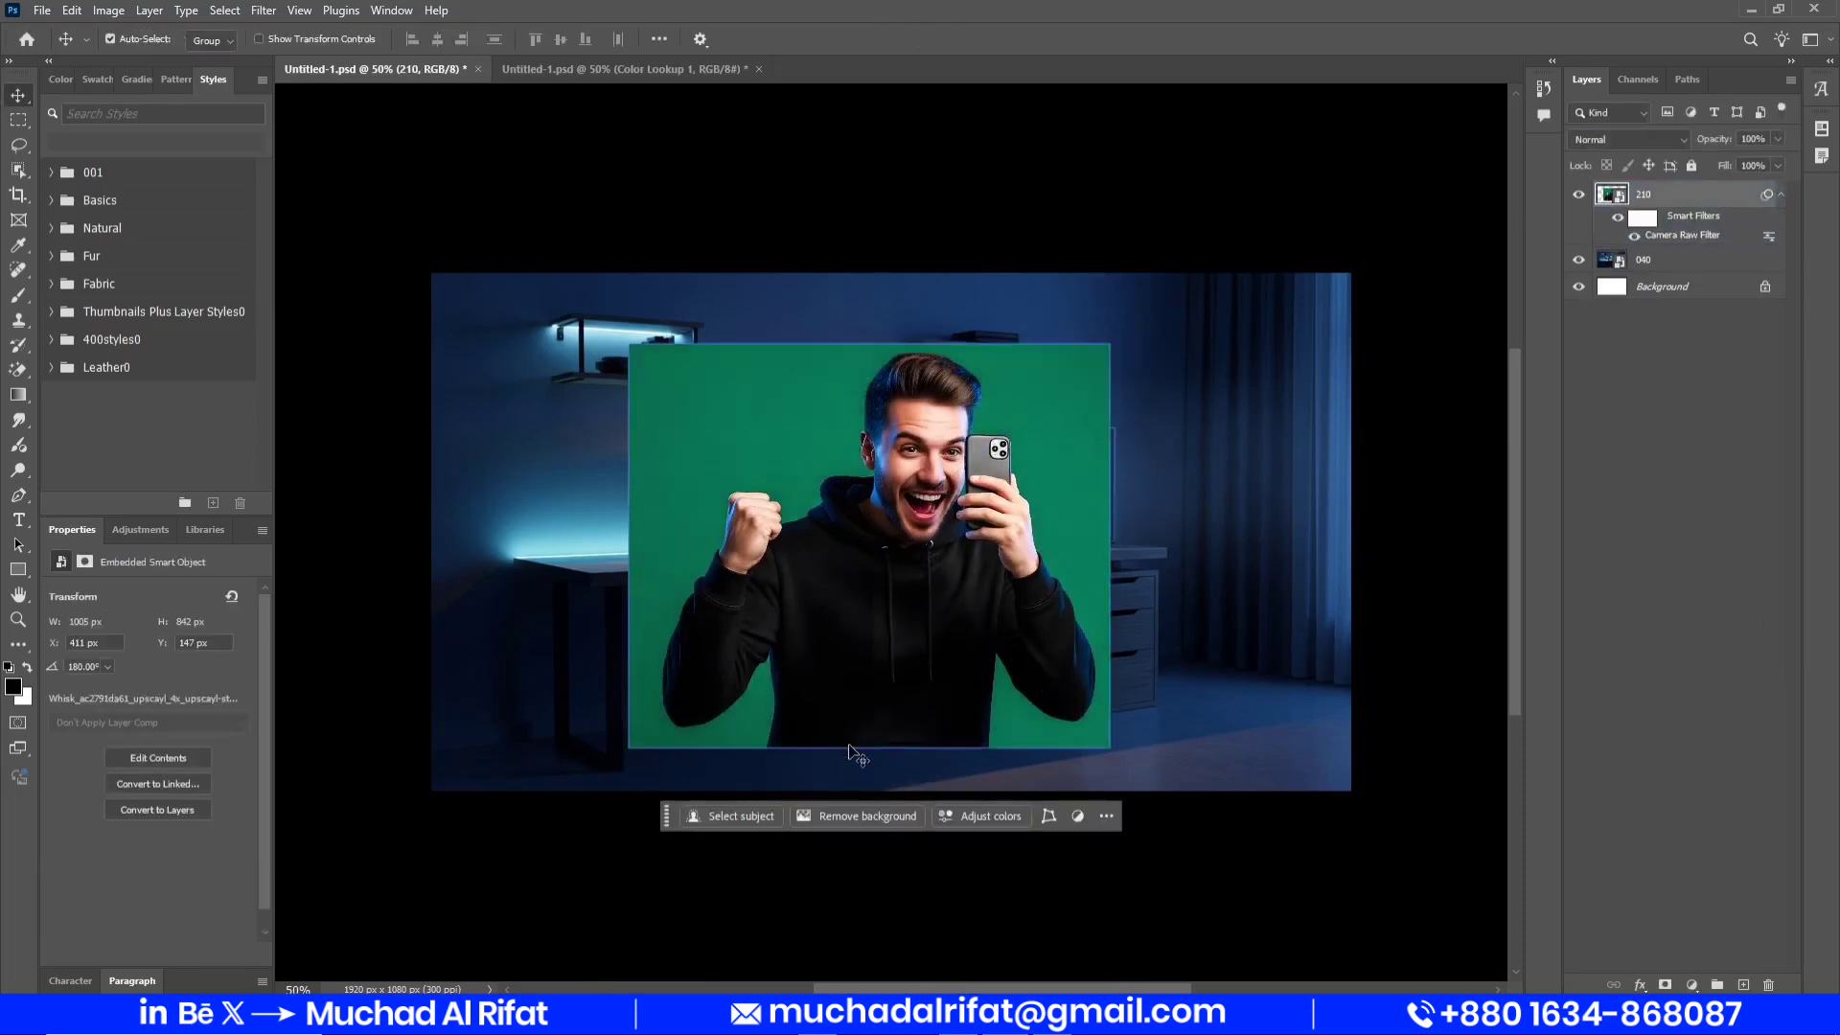
Remove the green background from the man's photo and enlarge the cut-out to about 212%, positioned to fill the canvas
{"action": "left_click", "coordinate": [864, 813]}
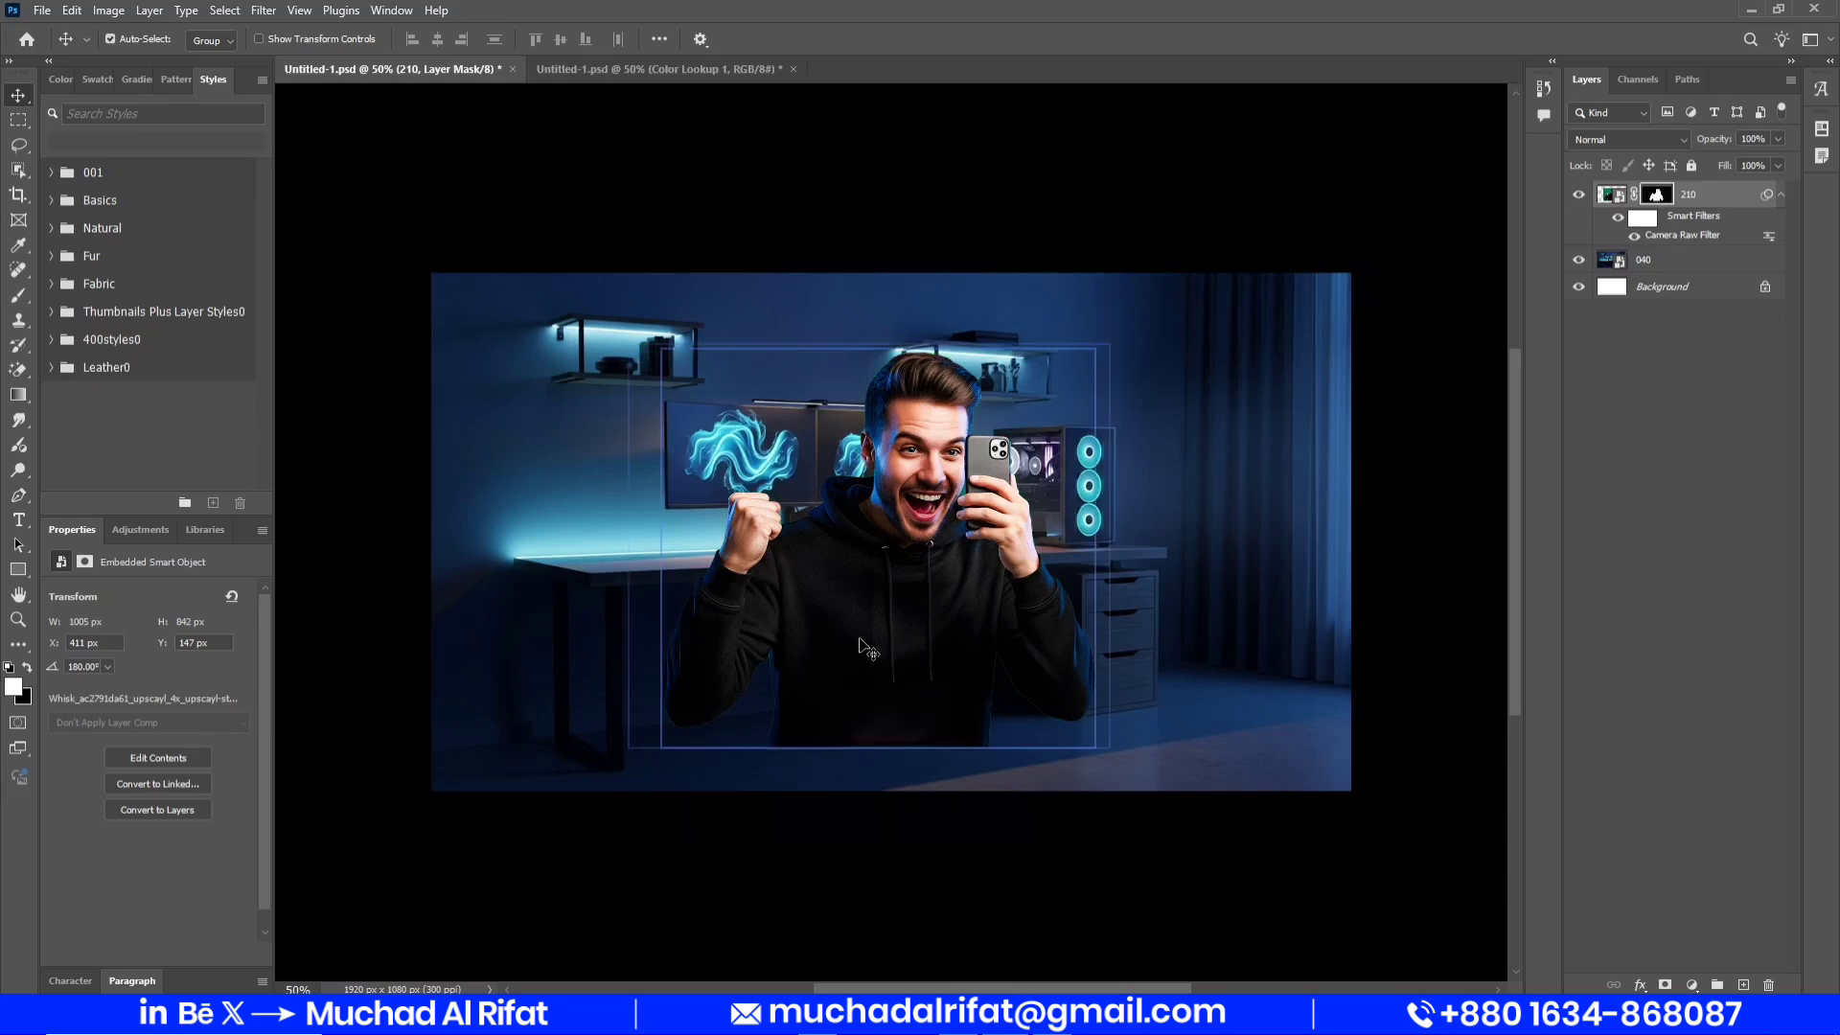
{"action": "key", "text": "ctrl+t"}
{"action": "left_click_drag", "start_coordinate": [857, 753], "coordinate": [863, 1031]}
{"action": "left_click_drag", "start_coordinate": [928, 707], "coordinate": [894, 614]}
{"action": "scroll", "coordinate": [856, 730], "scroll_direction": "down", "scroll_amount": 2}
{"action": "scroll", "coordinate": [856, 730], "scroll_direction": "down", "scroll_amount": 4}
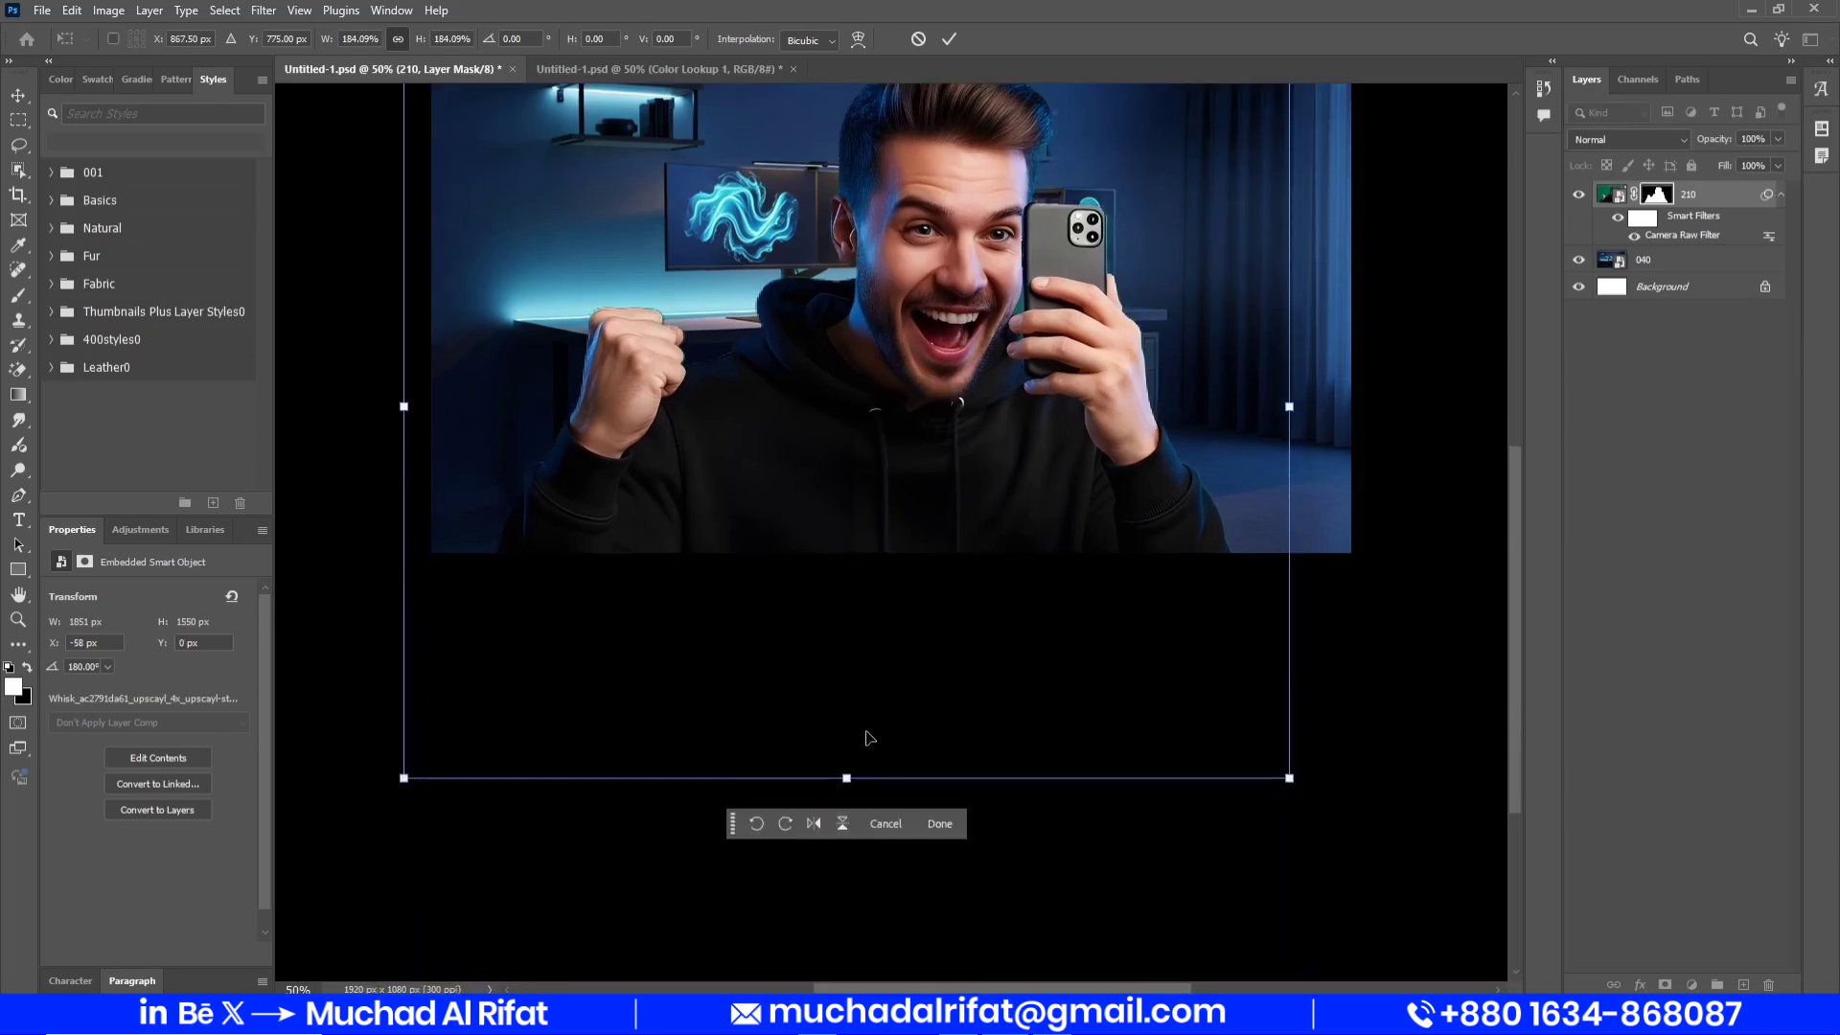
{"action": "left_click_drag", "start_coordinate": [830, 779], "coordinate": [864, 888]}
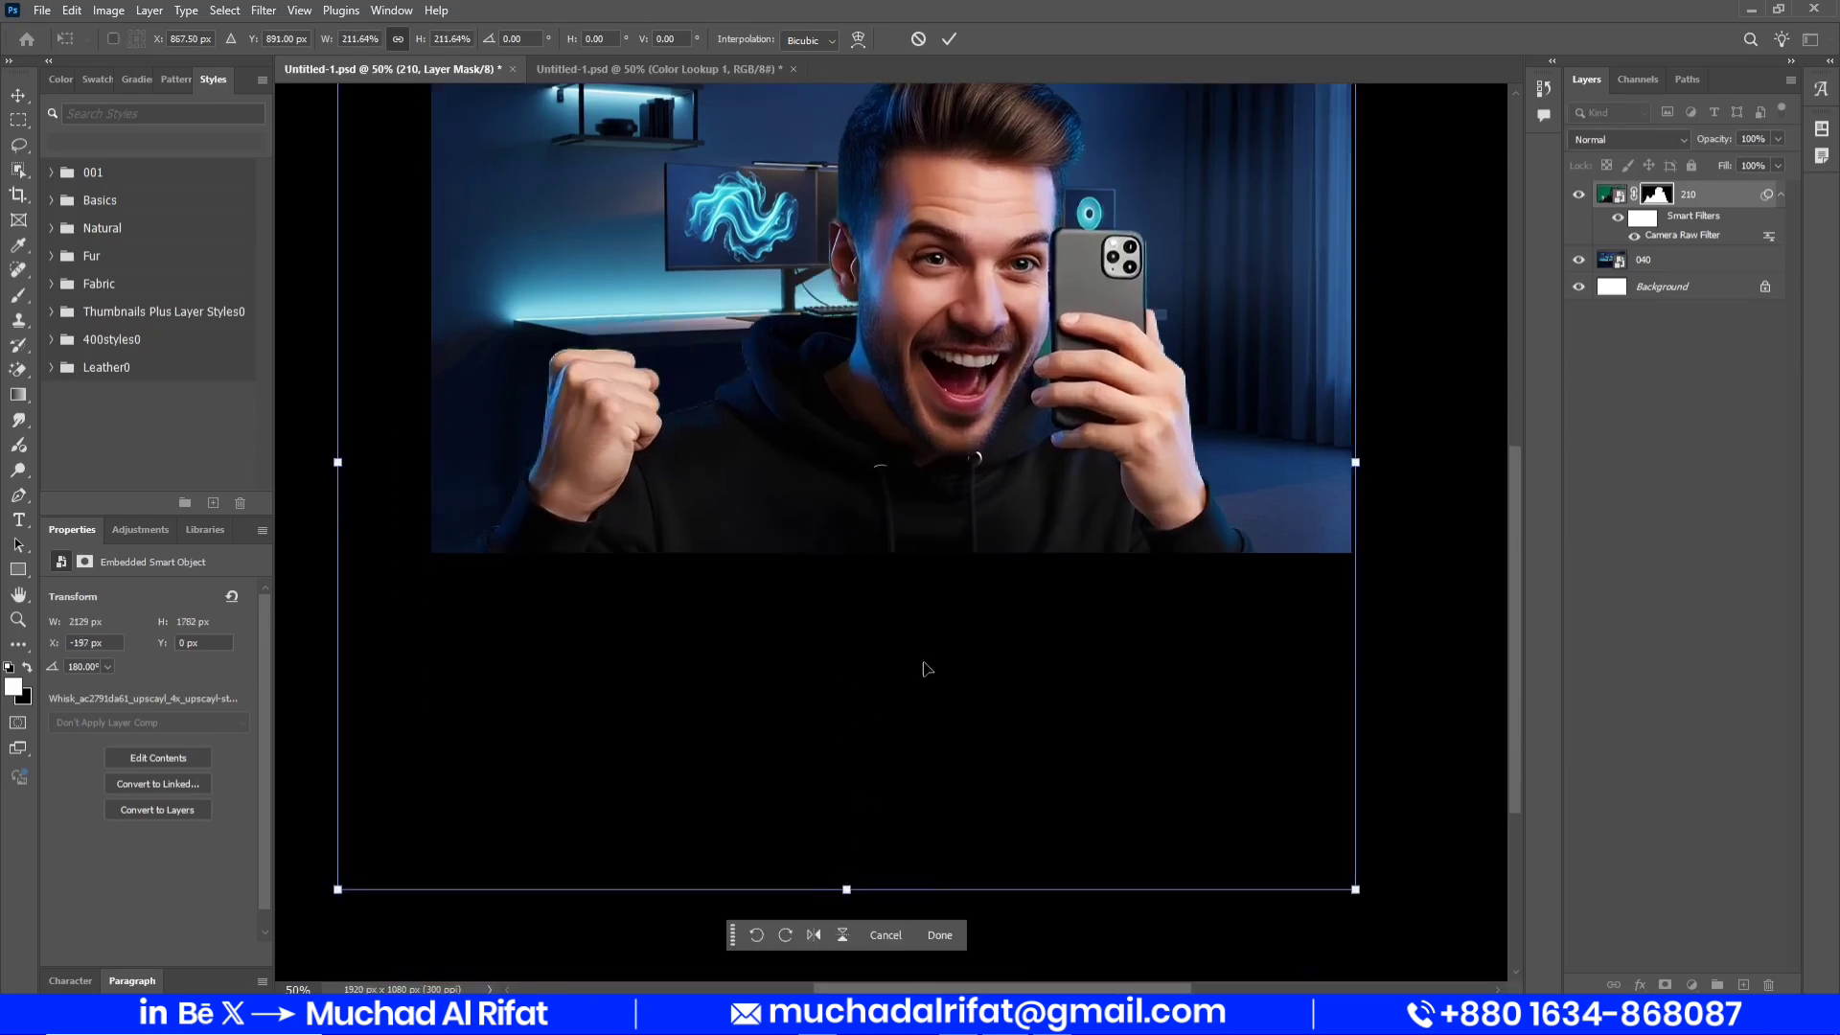
{"action": "scroll", "coordinate": [924, 663], "scroll_direction": "up", "scroll_amount": 6}
{"action": "left_click_drag", "start_coordinate": [976, 632], "coordinate": [985, 618]}
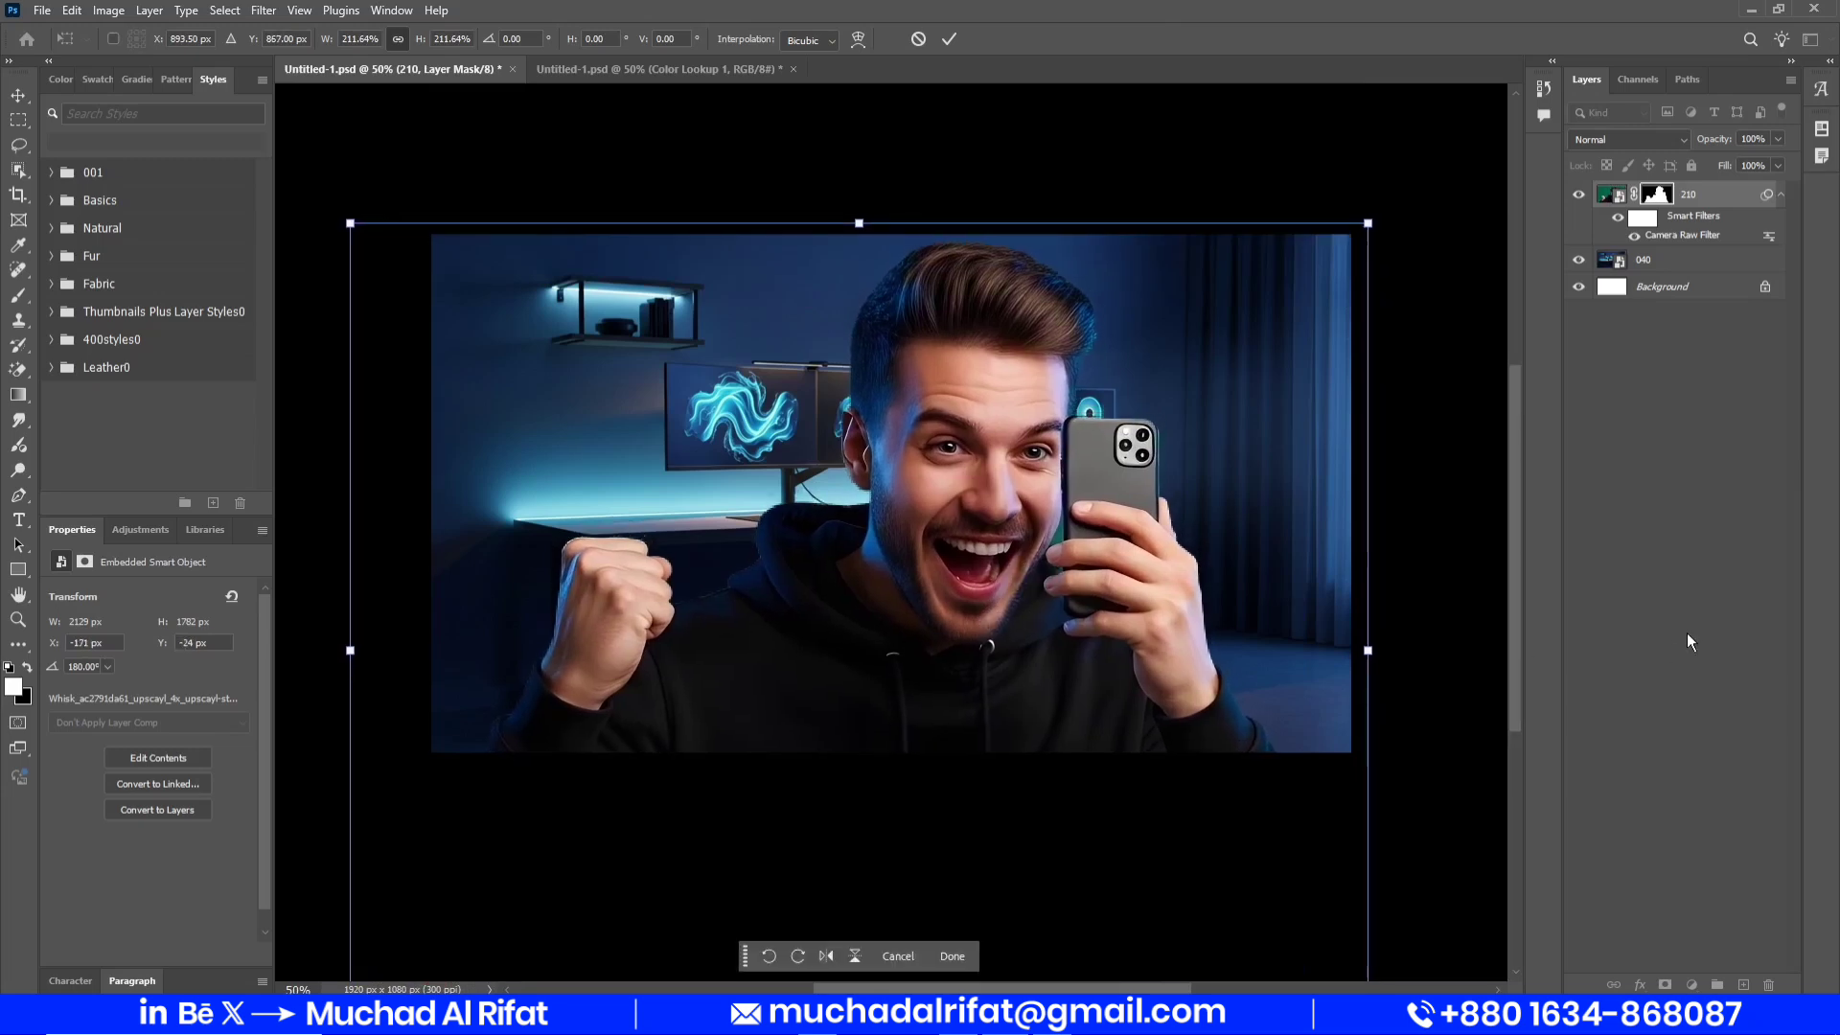
{"action": "key", "text": "Return"}
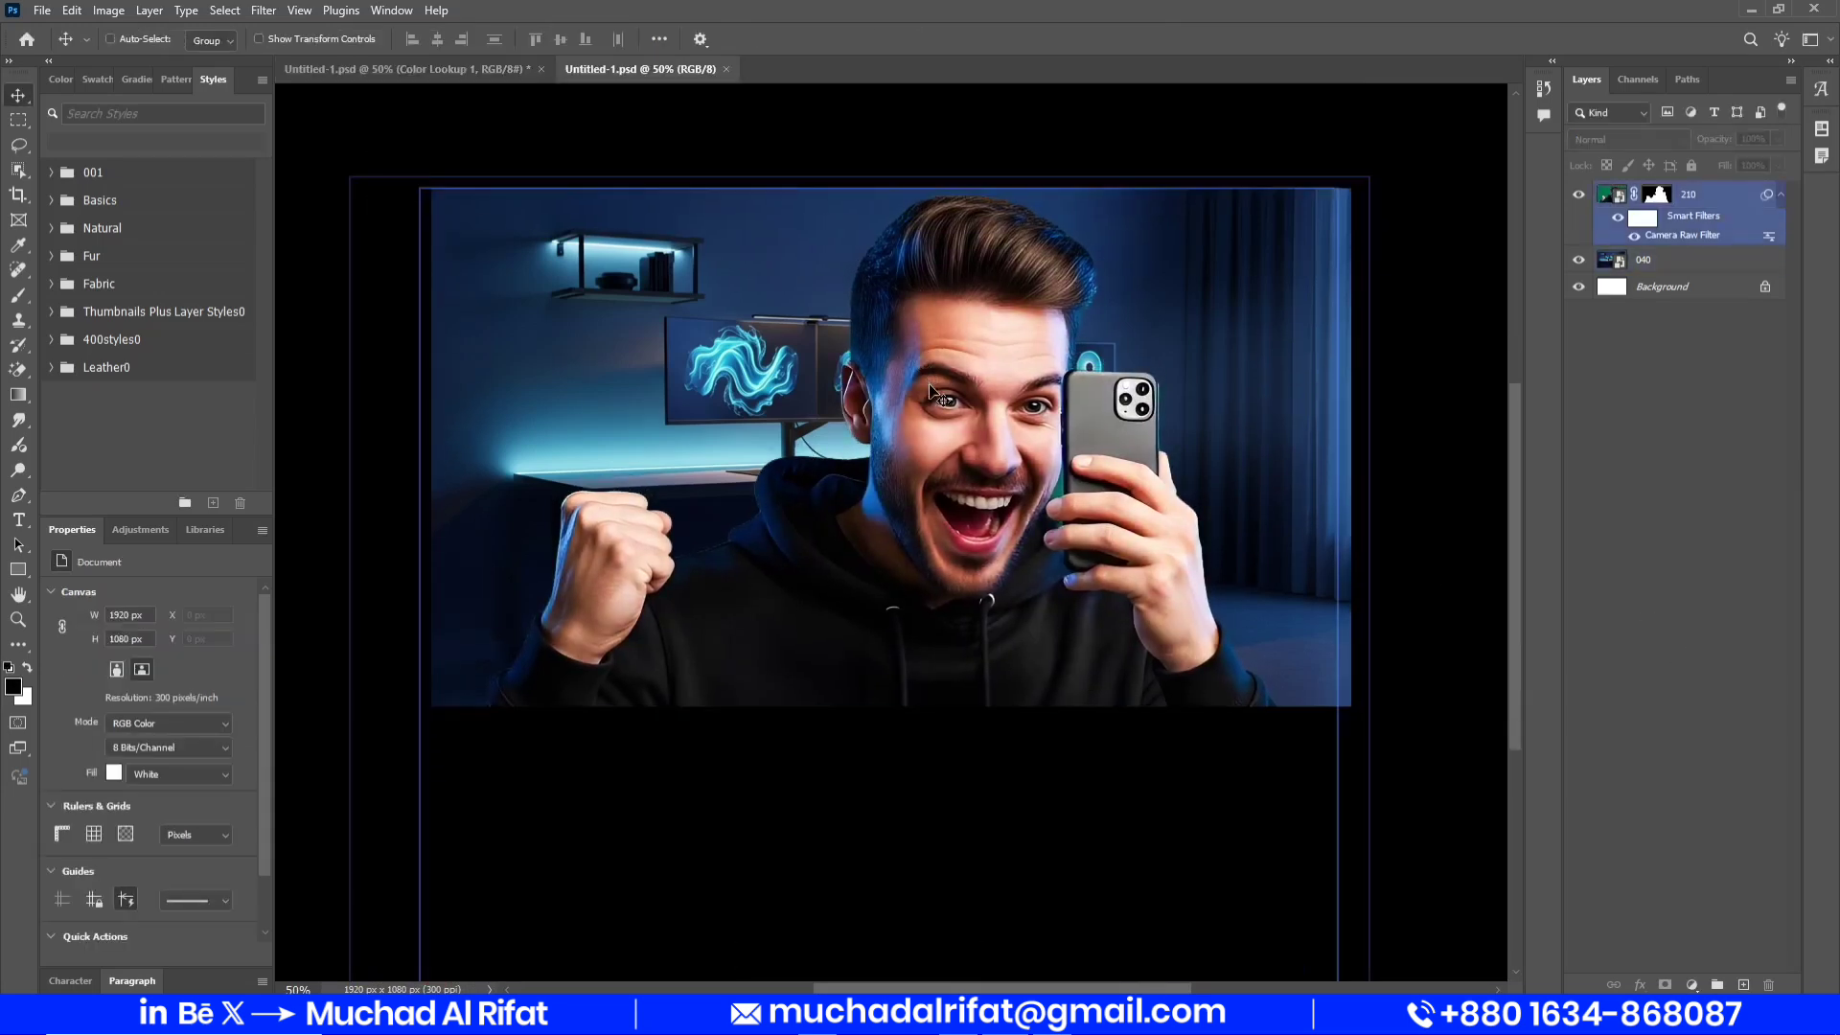
Review the Camera Raw filter settings on layer 210 from Light through Curve, and accept them
{"action": "double_click", "coordinate": [1677, 236]}
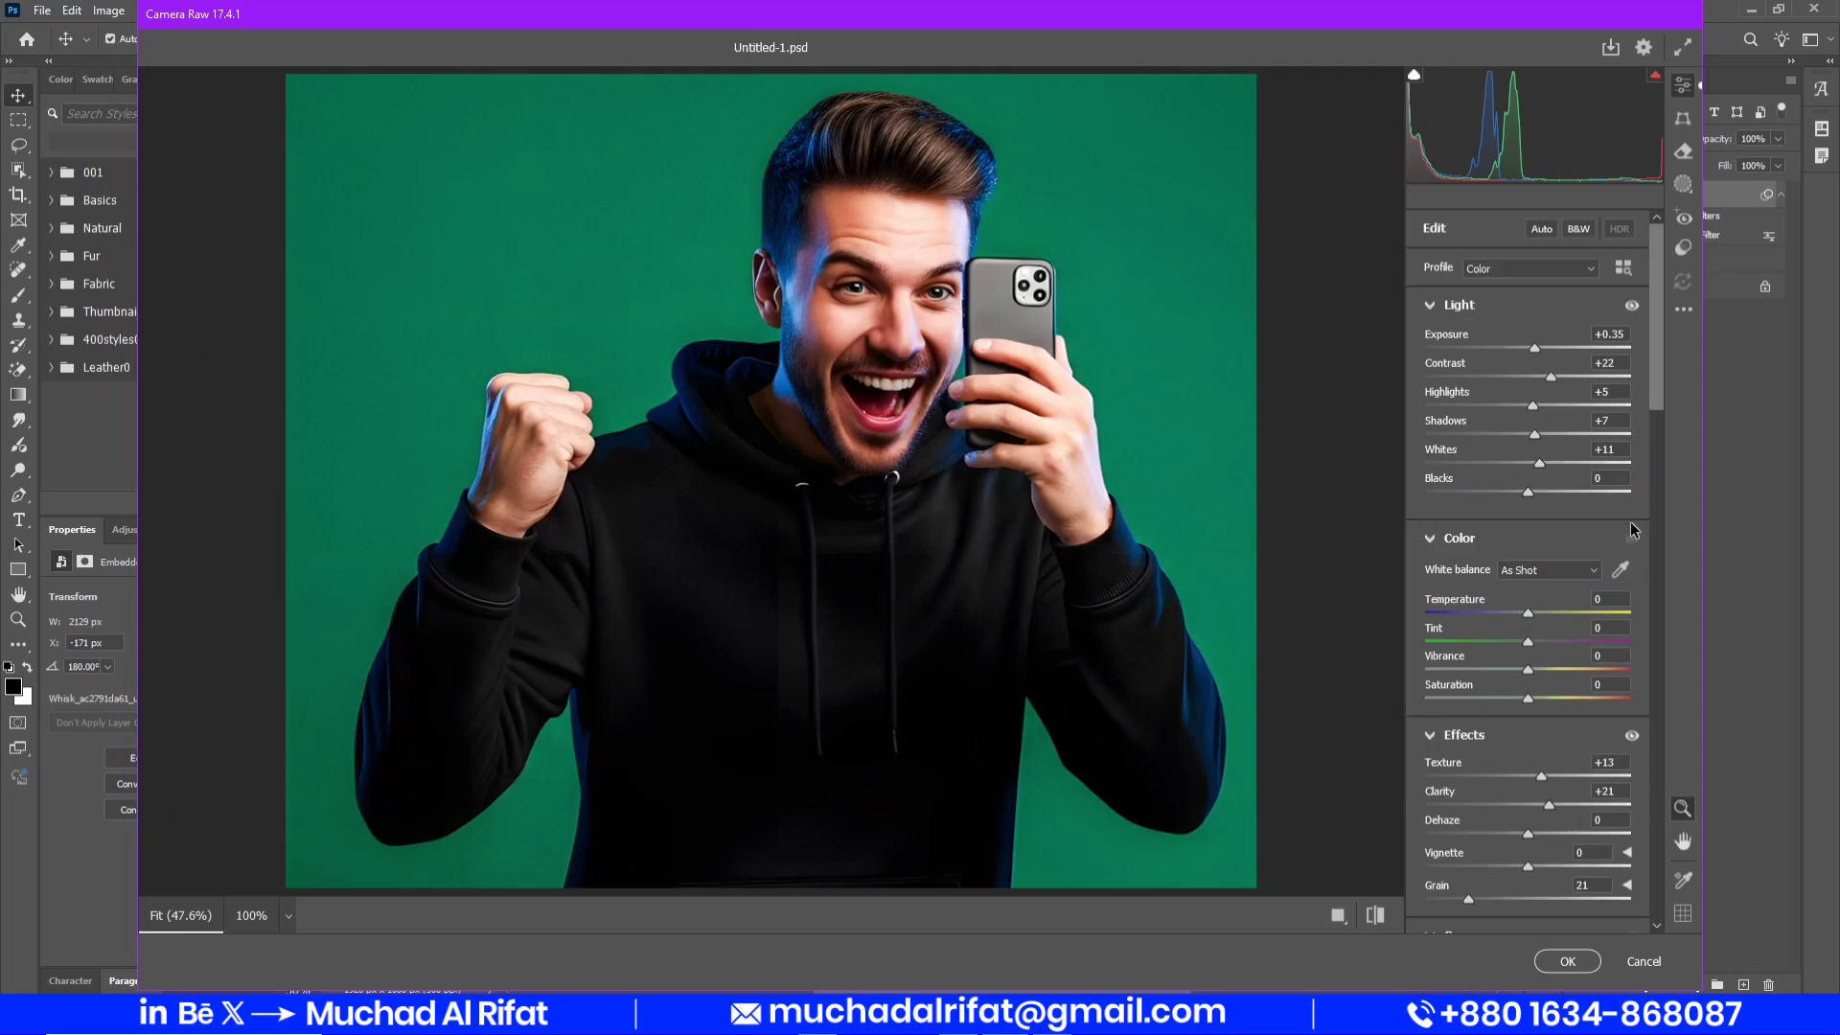
{"action": "scroll", "coordinate": [1633, 530], "scroll_direction": "down", "scroll_amount": 5}
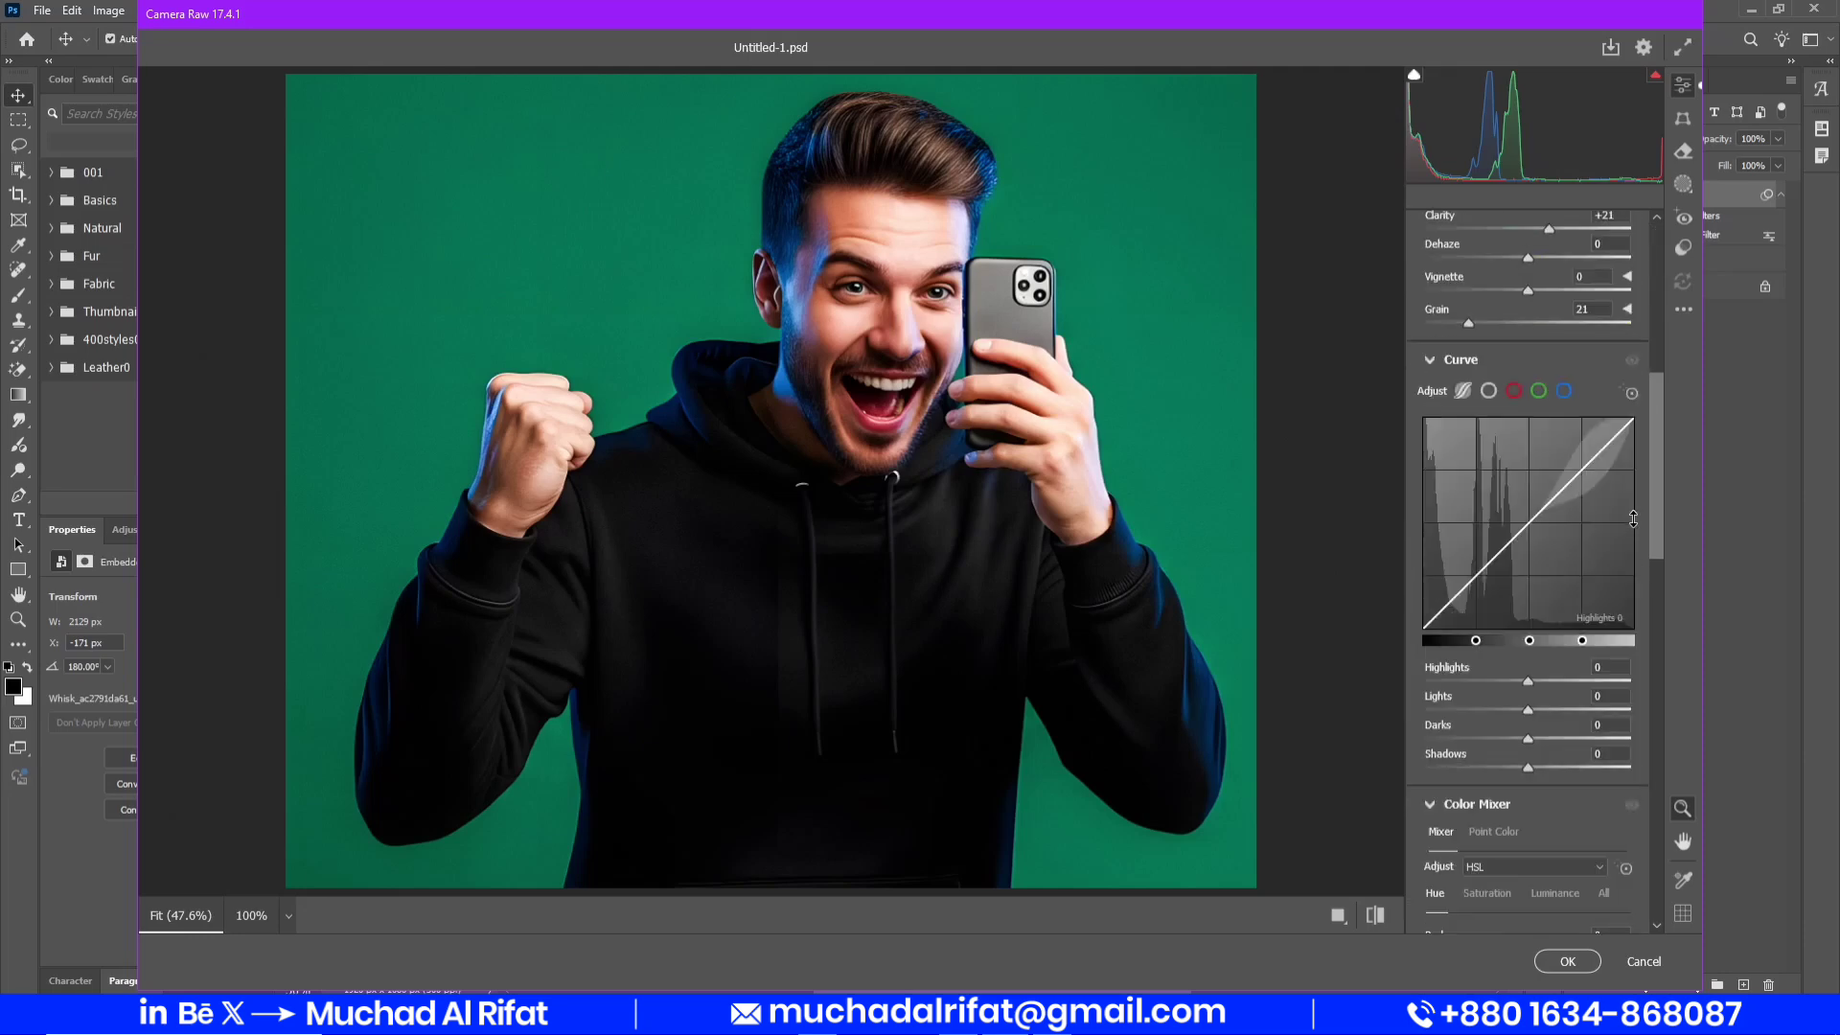
{"action": "scroll", "coordinate": [1633, 518], "scroll_direction": "down", "scroll_amount": 4}
{"action": "left_click", "coordinate": [1571, 966]}
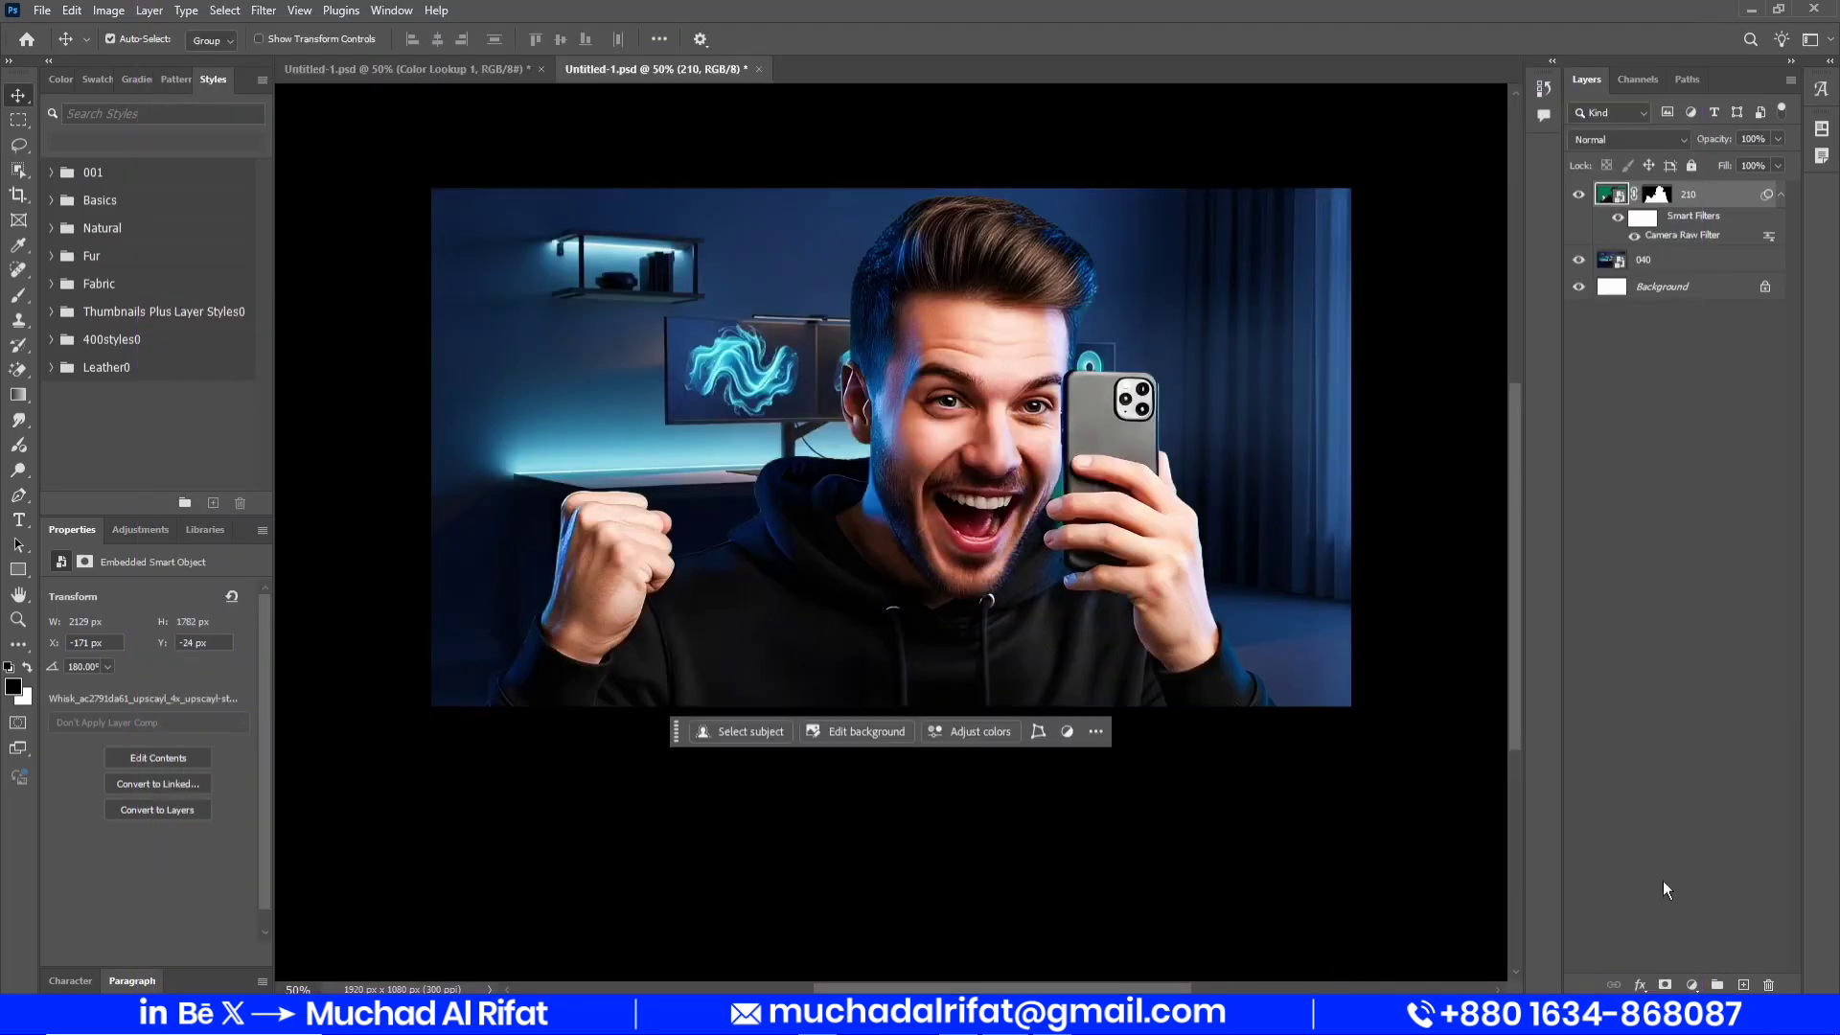
Add a new layer above layer 210, fill it with black, set its blend mode to Screen and save the document
{"action": "left_click", "coordinate": [1742, 984]}
{"action": "key", "text": "ctrl+BackSpace"}
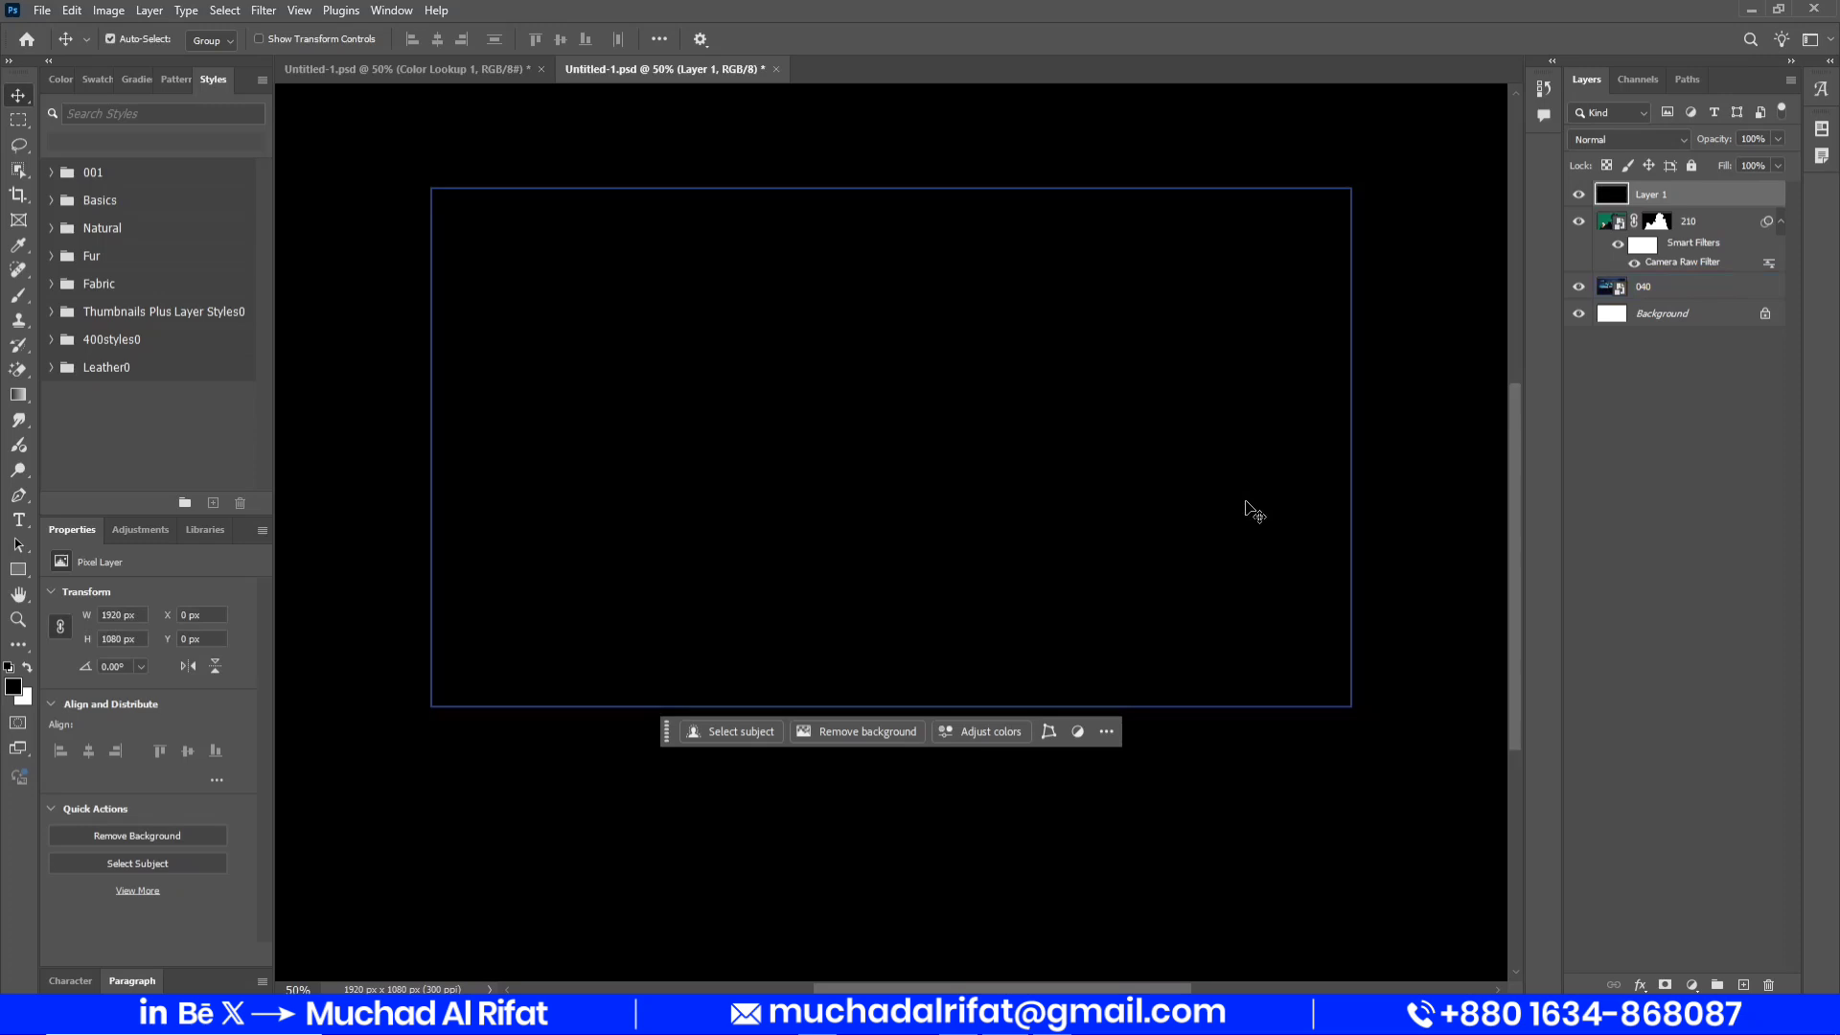
{"action": "left_click", "coordinate": [1626, 139]}
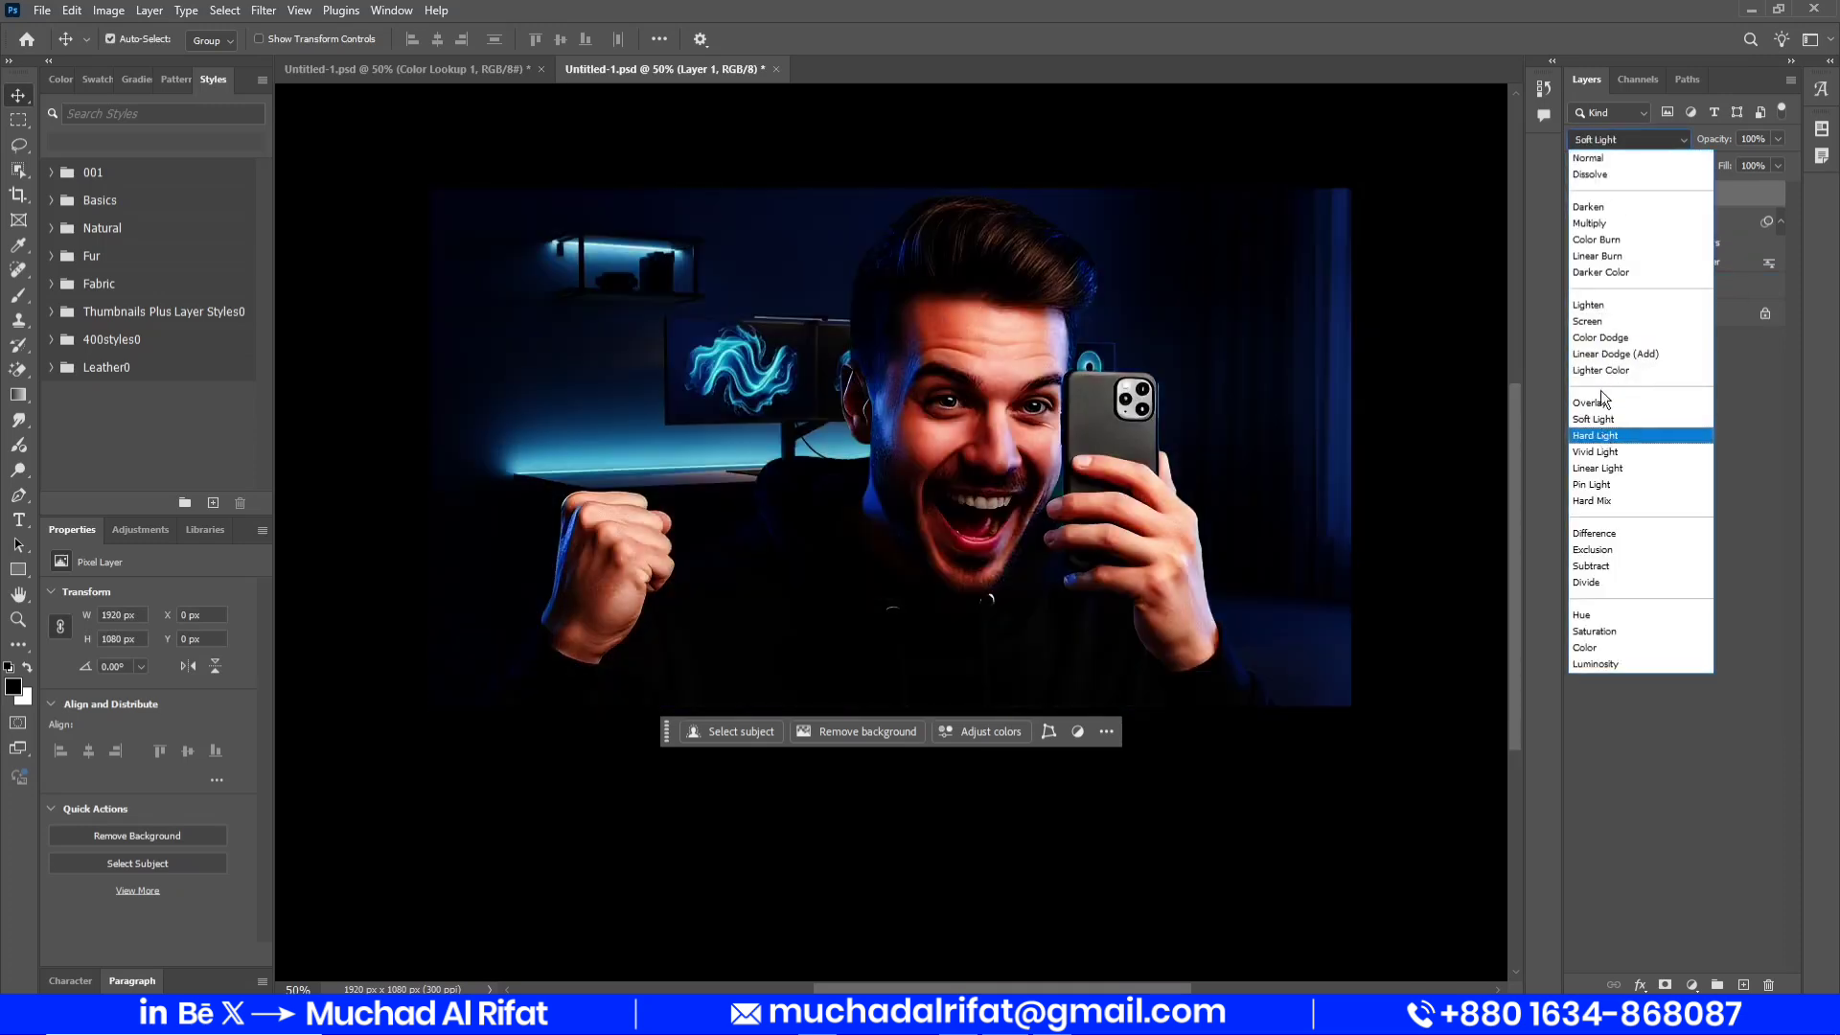
{"action": "left_click", "coordinate": [1608, 322]}
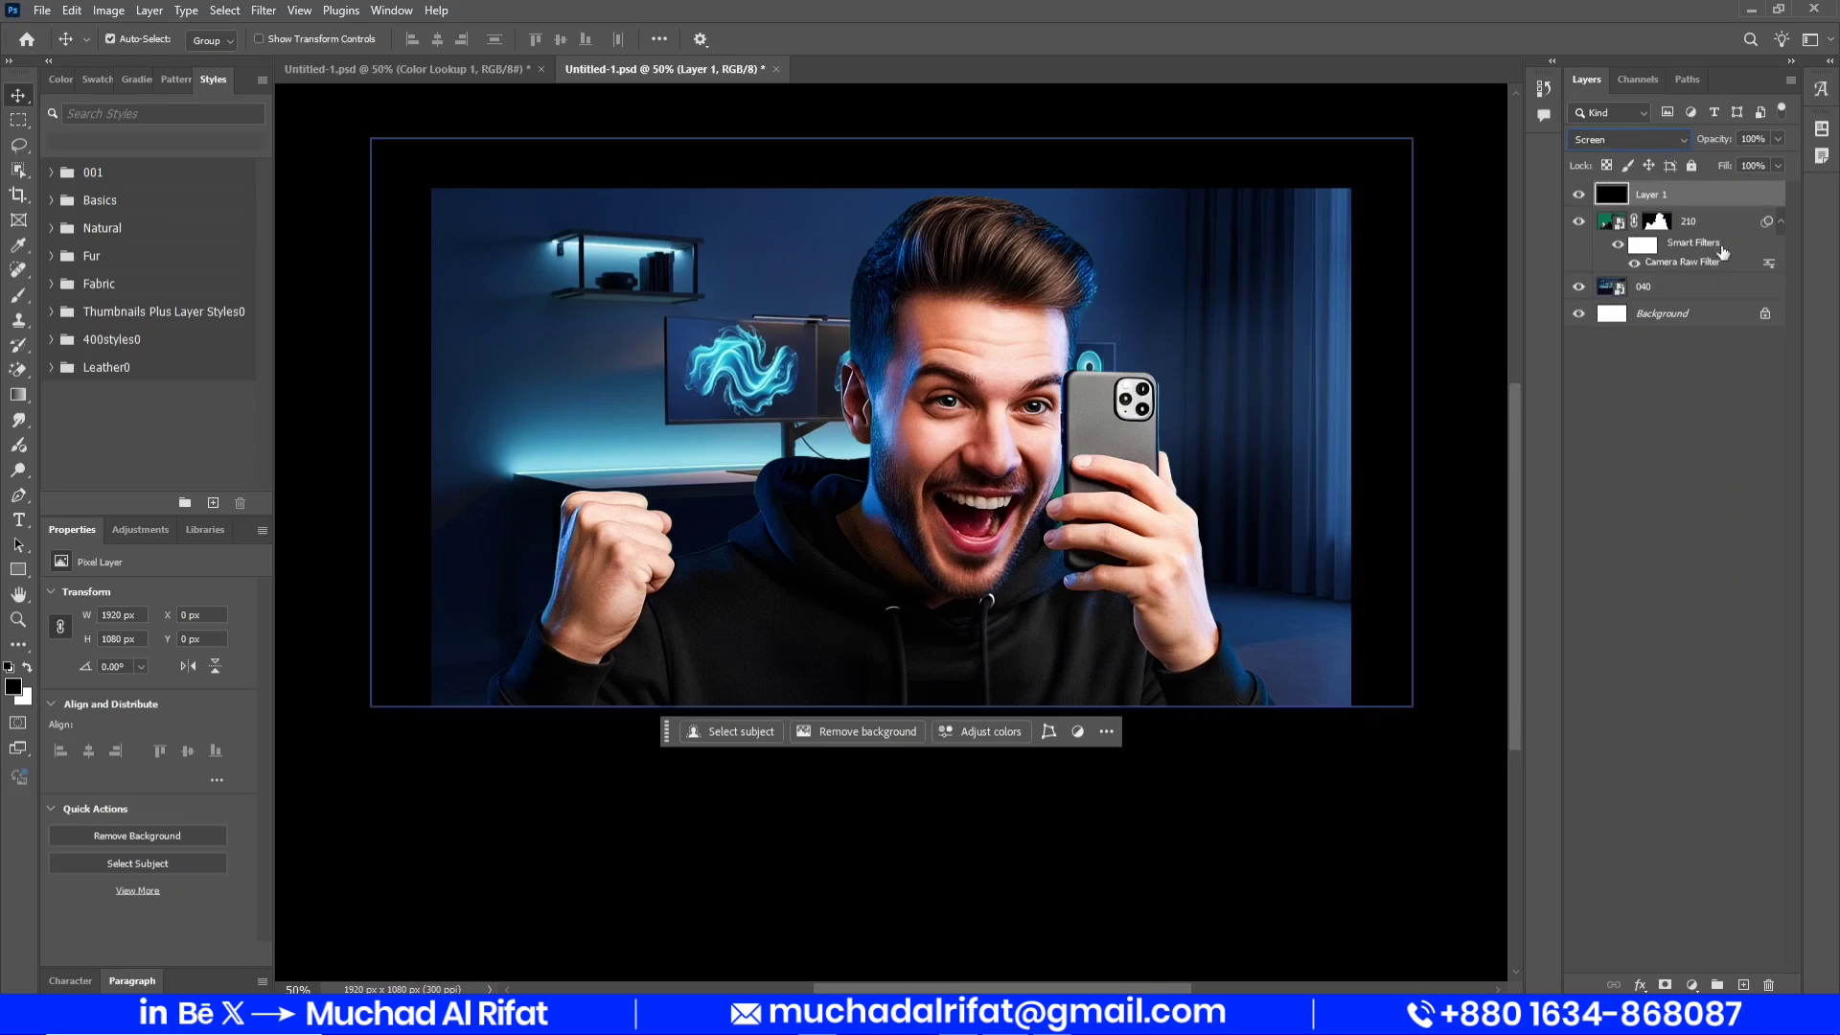
{"action": "key", "text": "ctrl+s"}
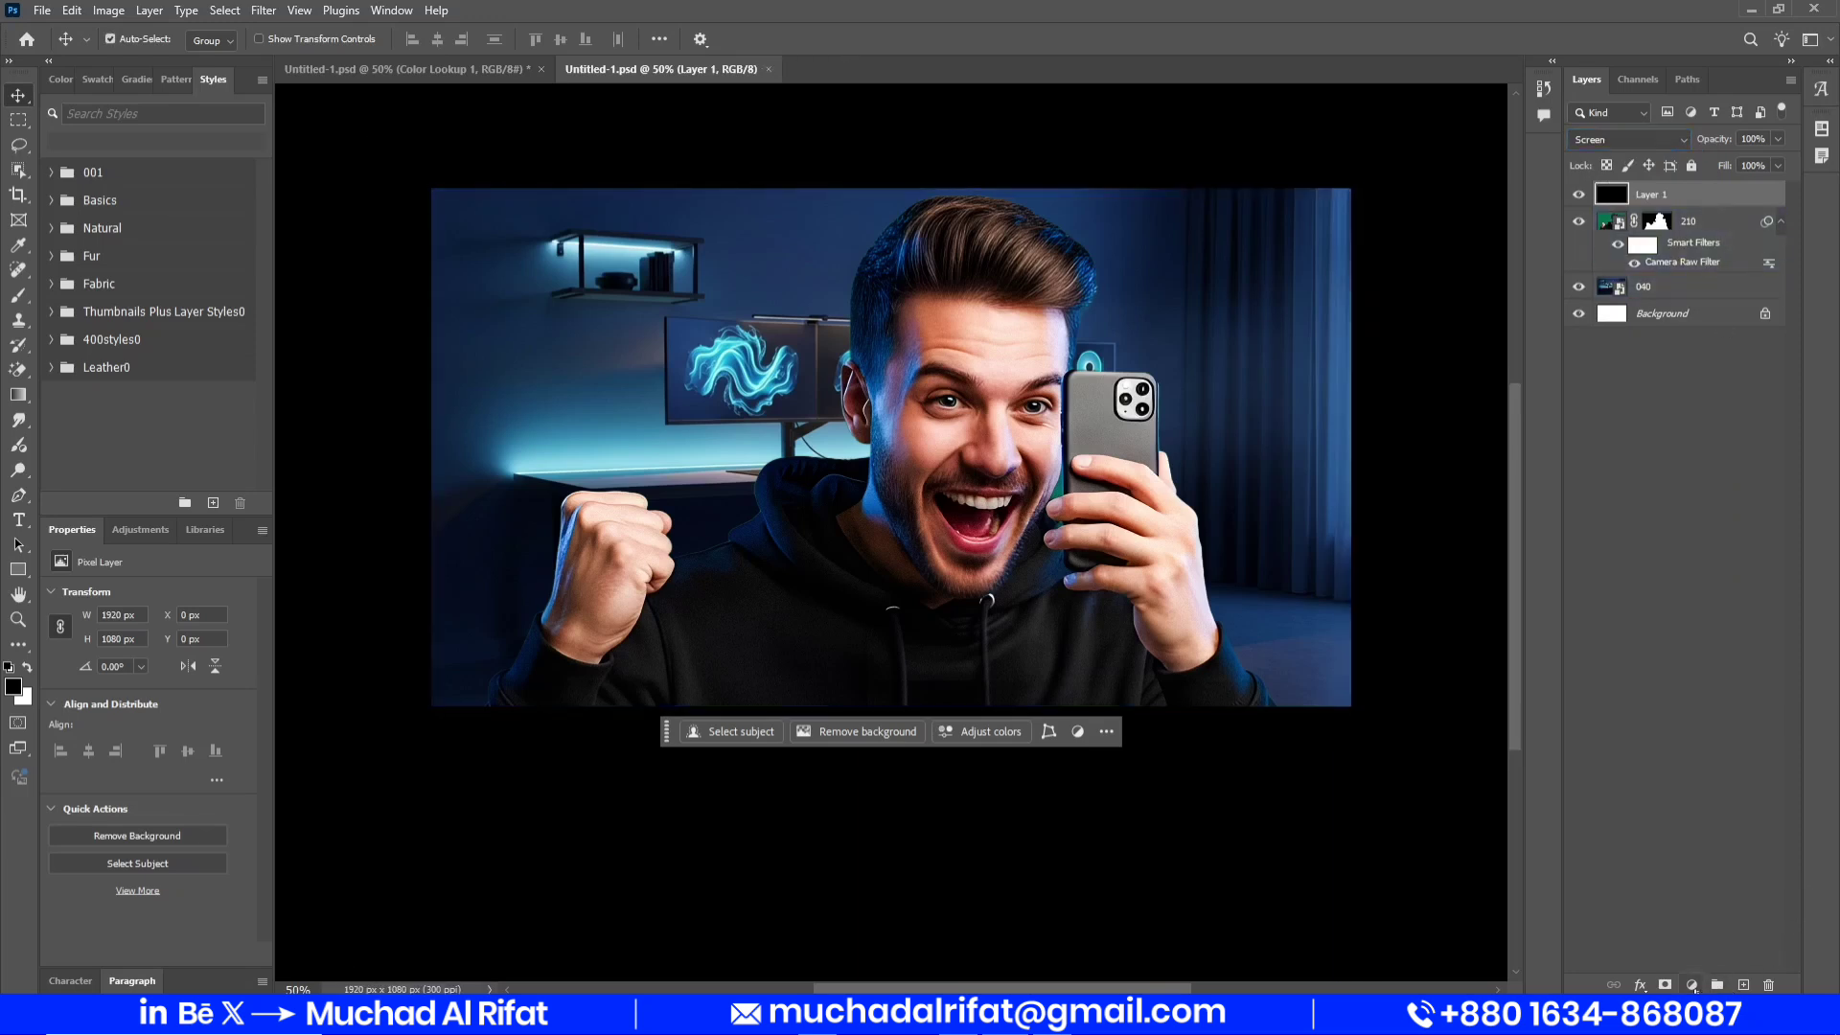
Add a Gradient Map adjustment layer and insert two intermediate colour stops in its gradient at about 33% and 66%
{"action": "left_click", "coordinate": [1691, 985]}
{"action": "left_click", "coordinate": [1745, 964]}
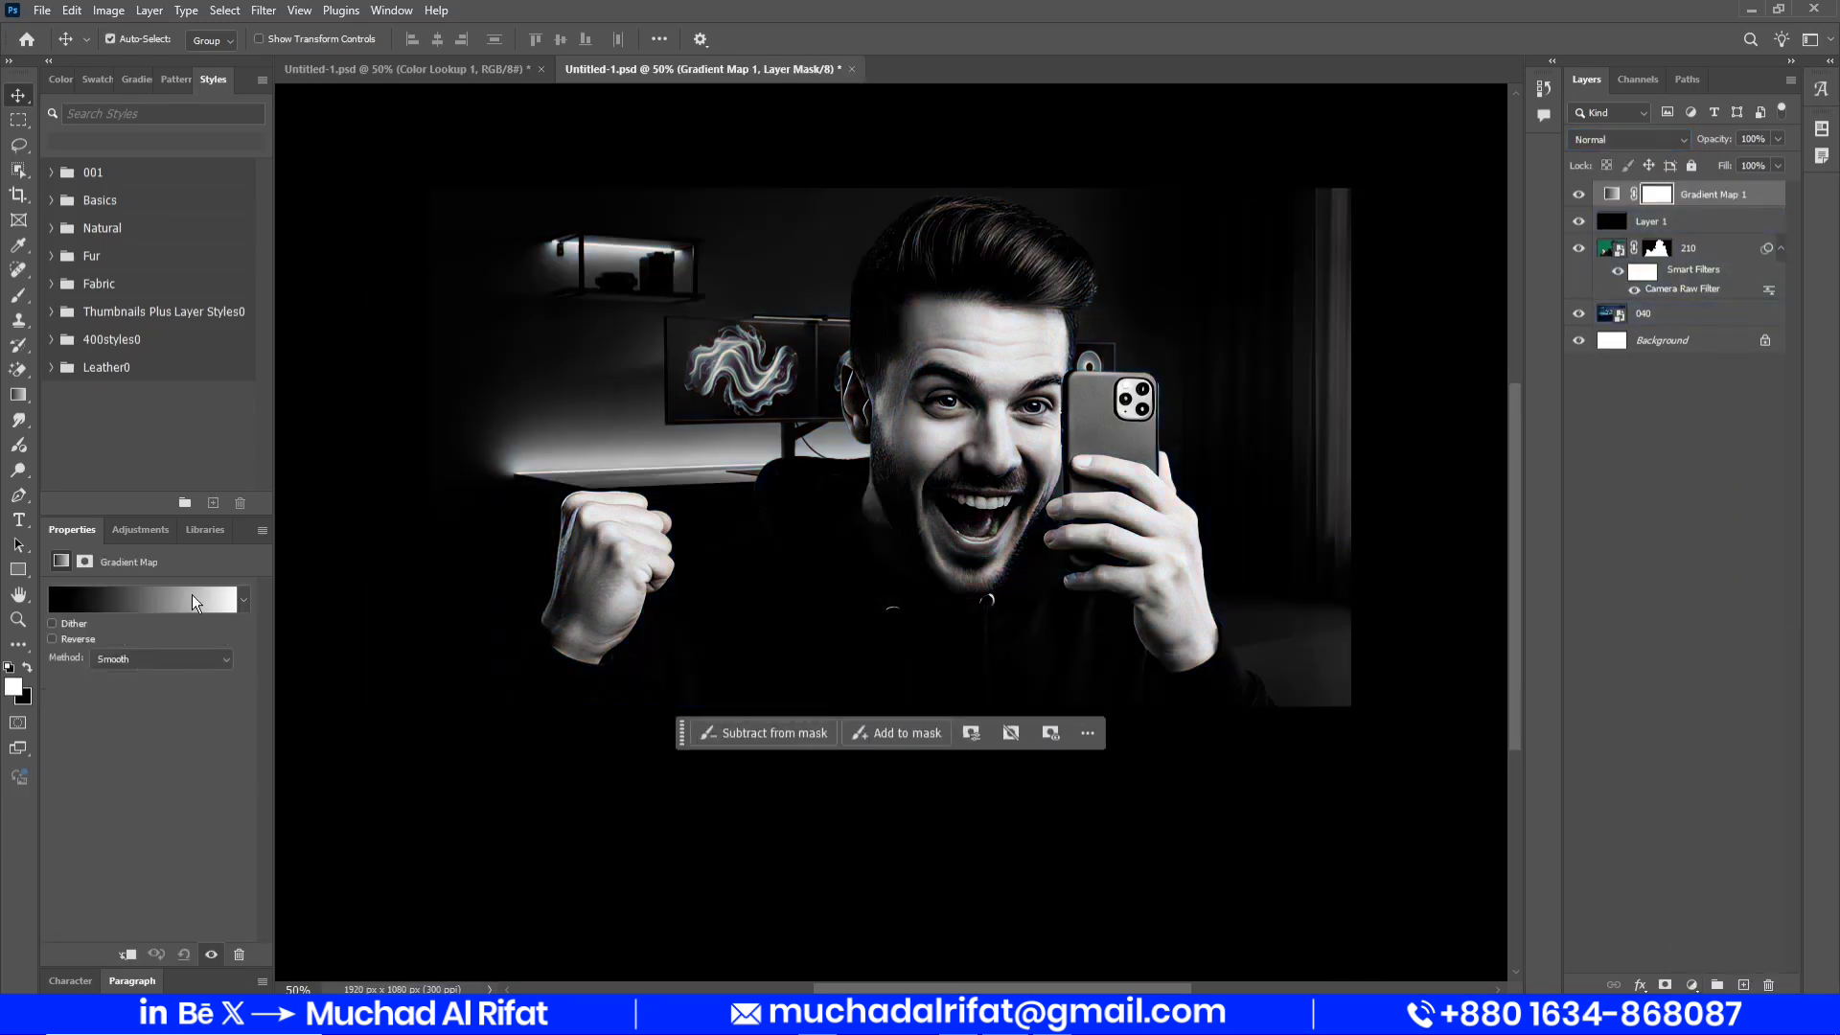
{"action": "left_click", "coordinate": [192, 594]}
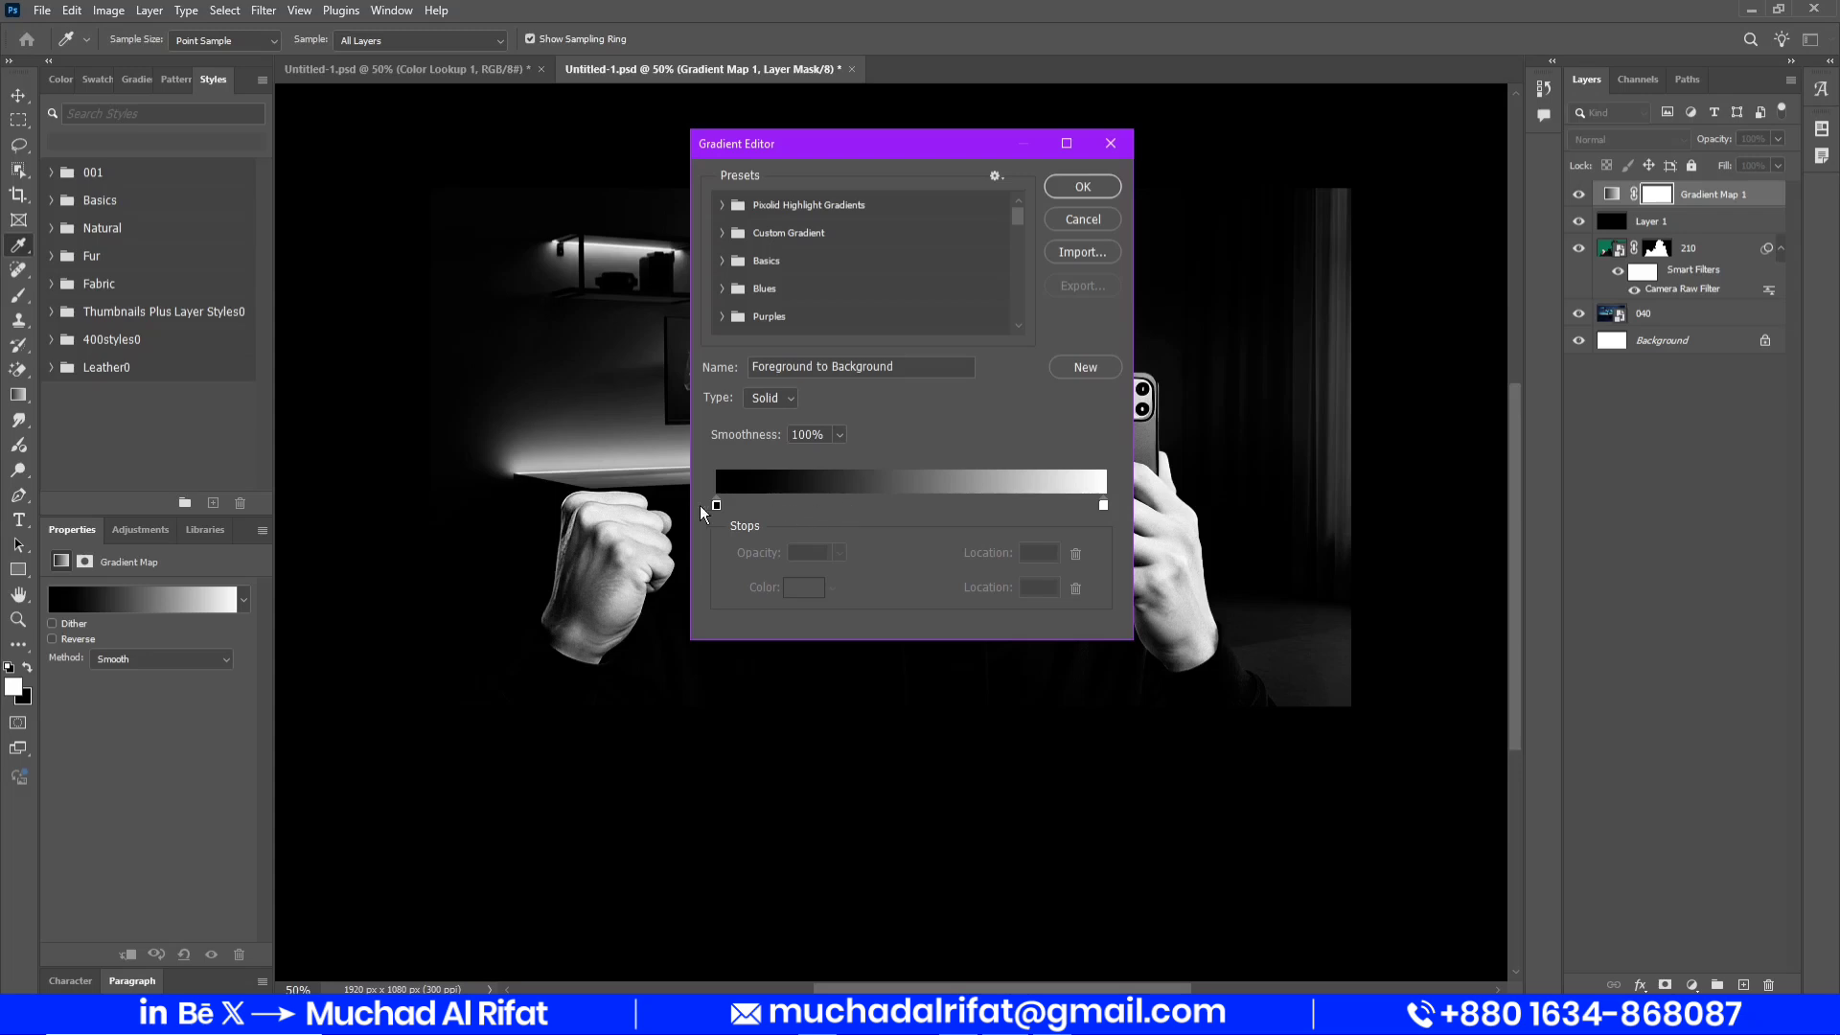
{"action": "left_click", "coordinate": [717, 505]}
{"action": "left_click", "coordinate": [1104, 506]}
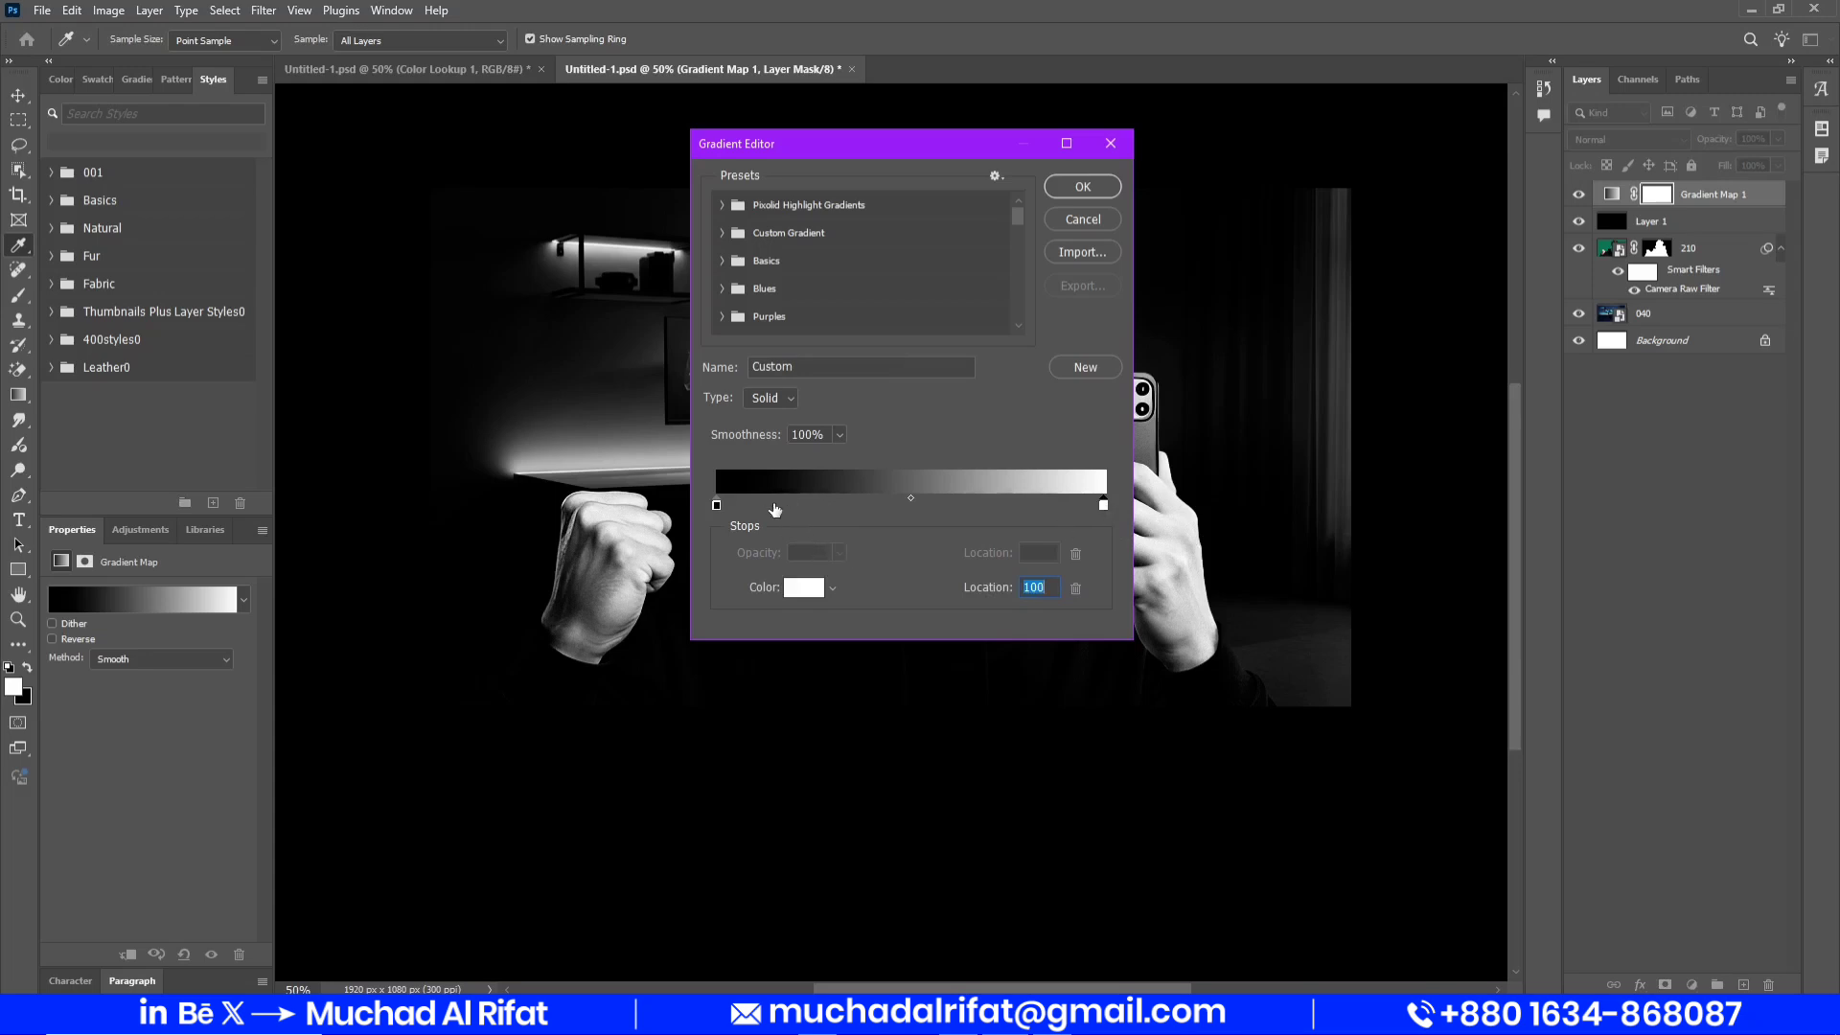
{"action": "left_click", "coordinate": [843, 510]}
{"action": "left_click", "coordinate": [974, 509]}
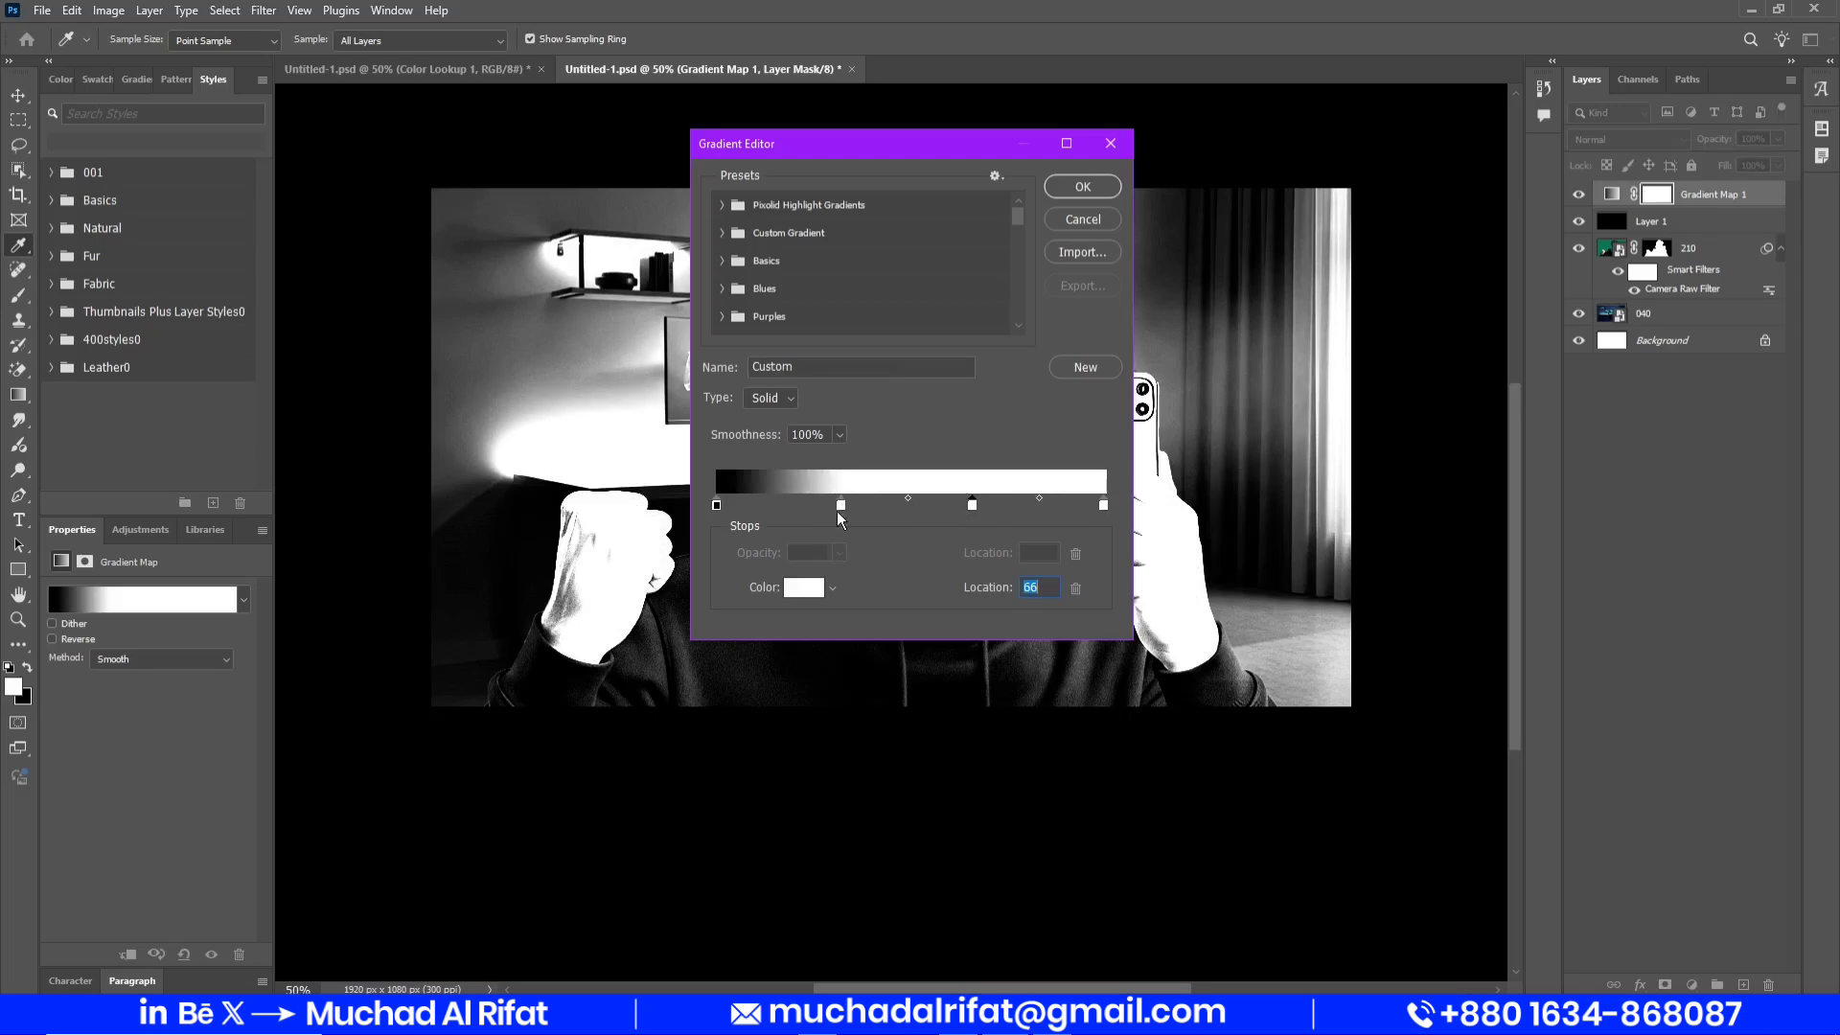
Set the gradient stop at 33% to dark teal, #004d5d
{"action": "double_click", "coordinate": [841, 508]}
{"action": "left_click_drag", "start_coordinate": [1243, 742], "coordinate": [1237, 770]}
{"action": "left_click_drag", "start_coordinate": [1198, 693], "coordinate": [1212, 819]}
{"action": "key", "text": "Return"}
{"action": "left_click", "coordinate": [803, 589]}
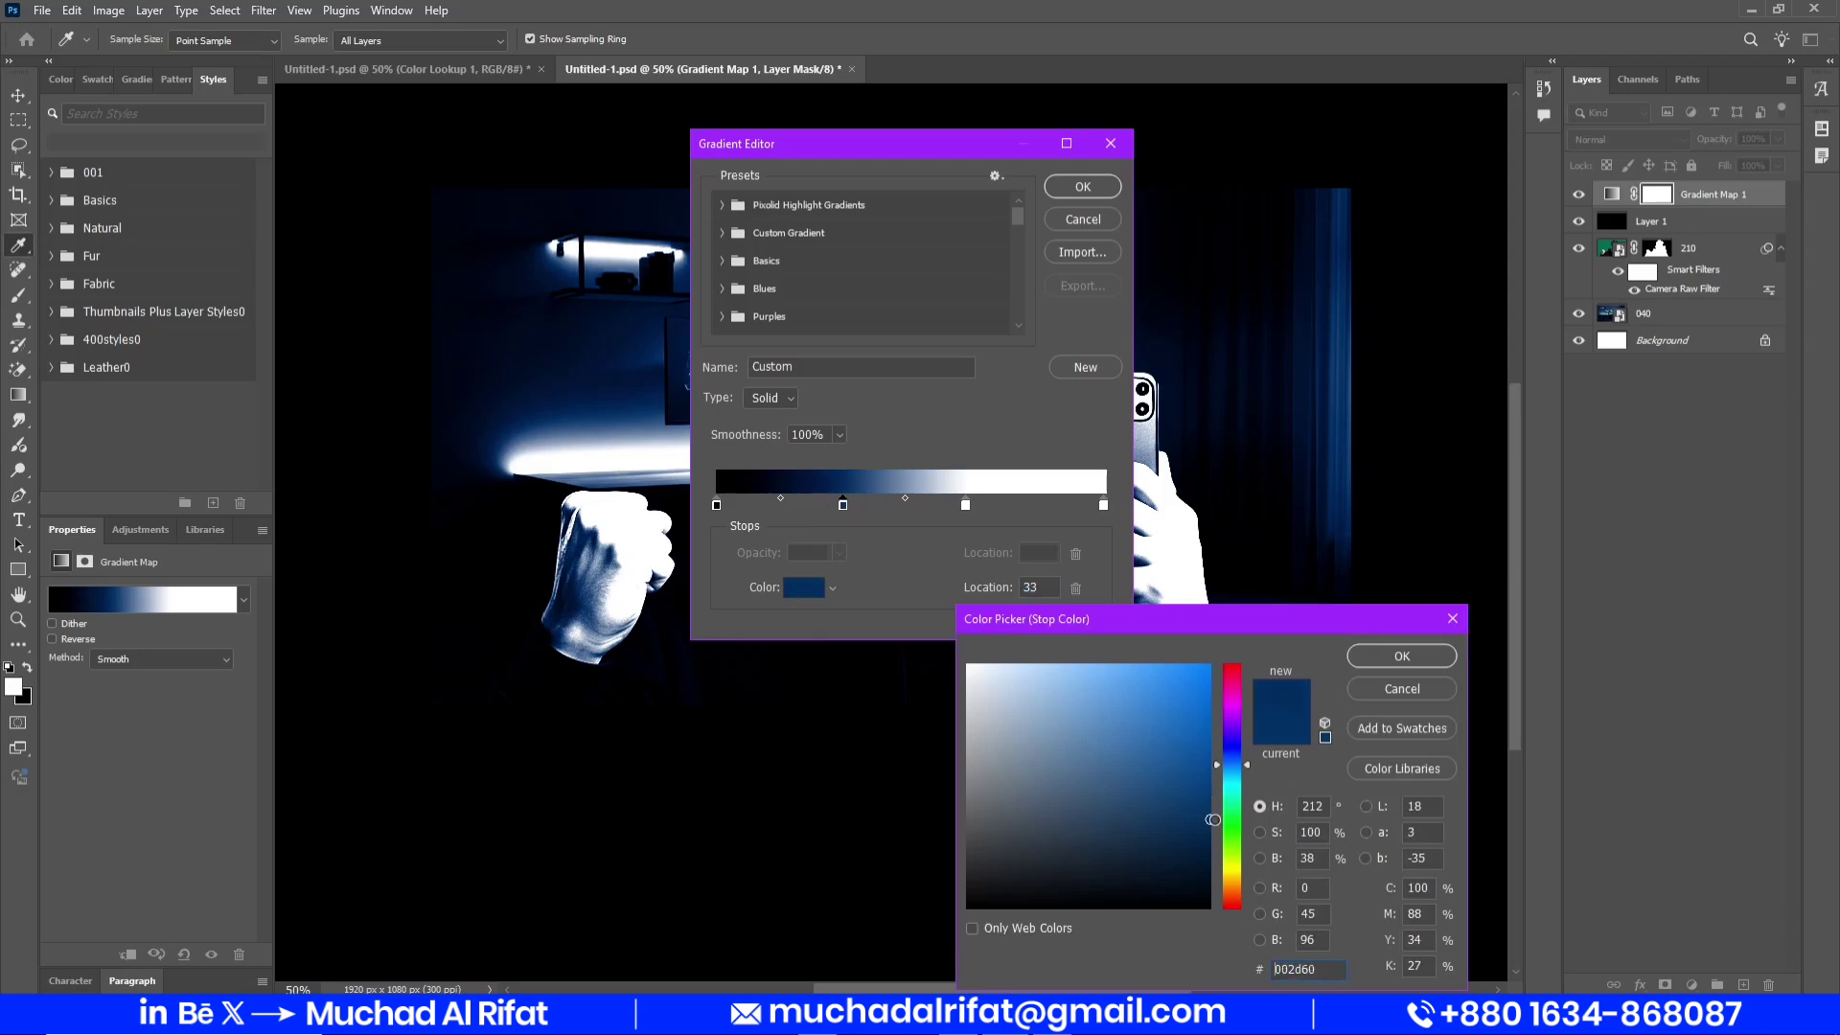
{"action": "left_click", "coordinate": [1233, 778]}
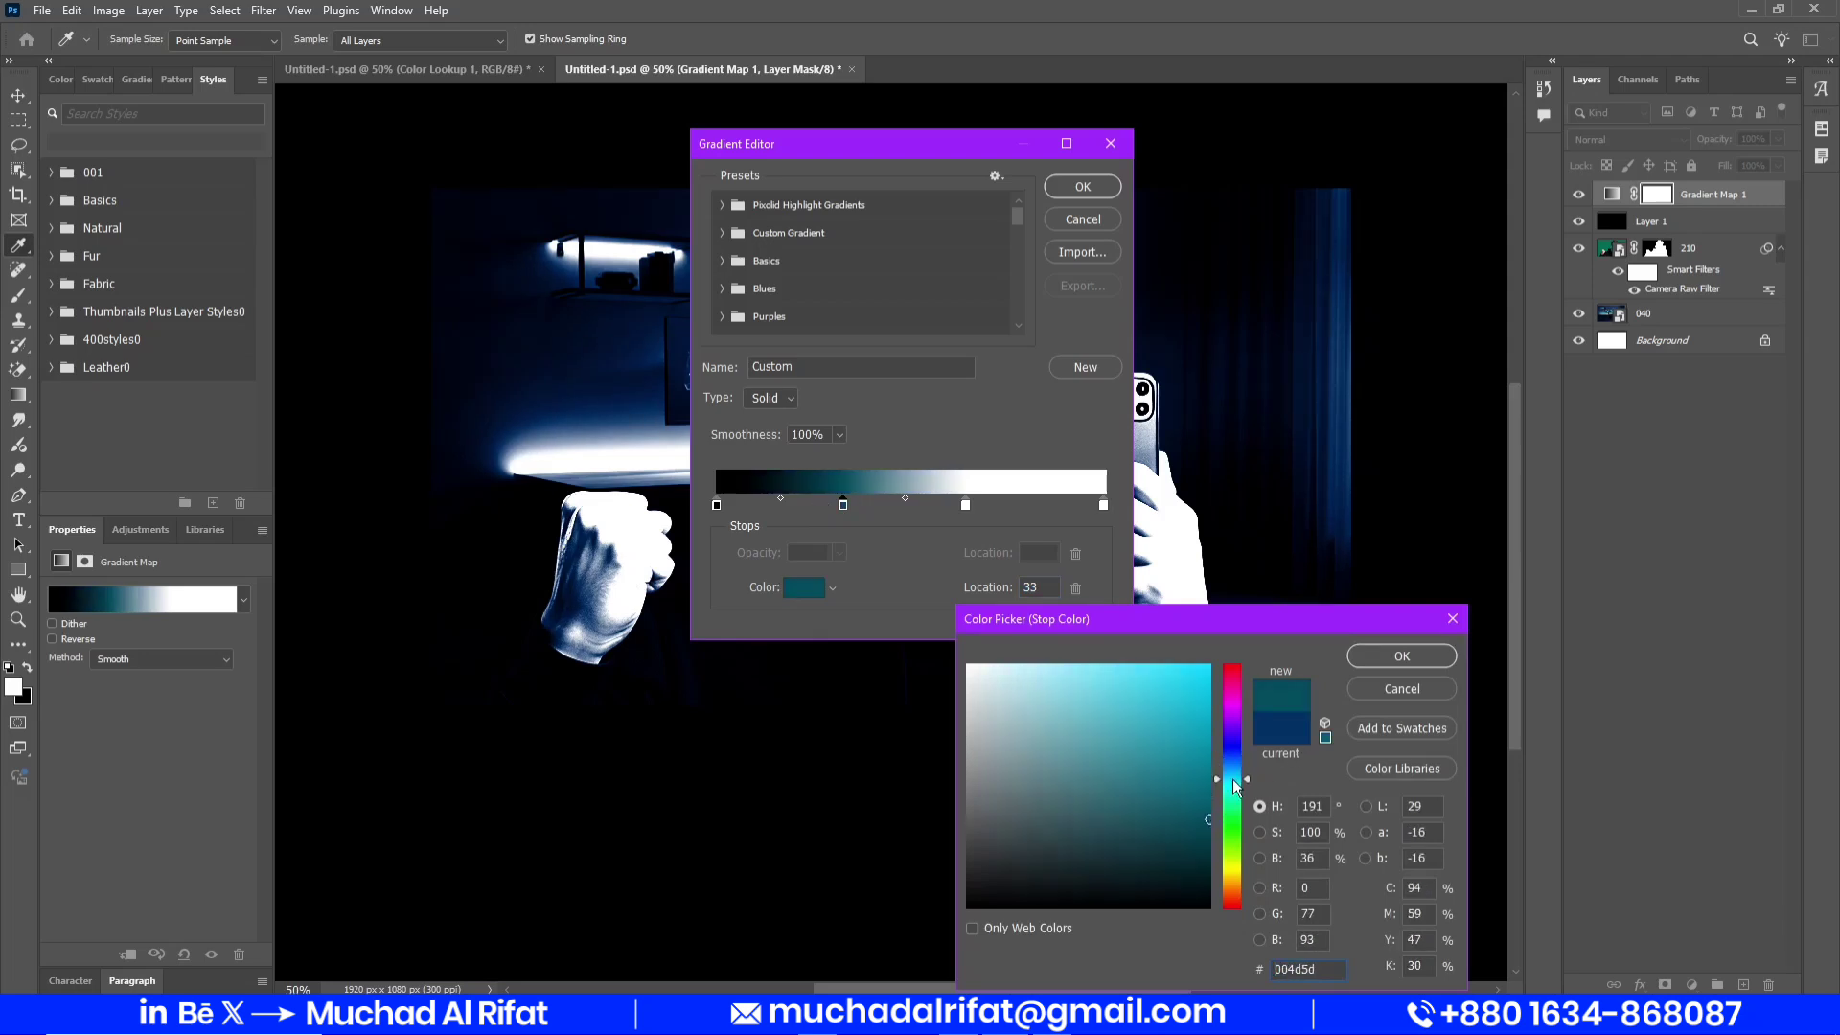
{"action": "left_click", "coordinate": [1433, 662]}
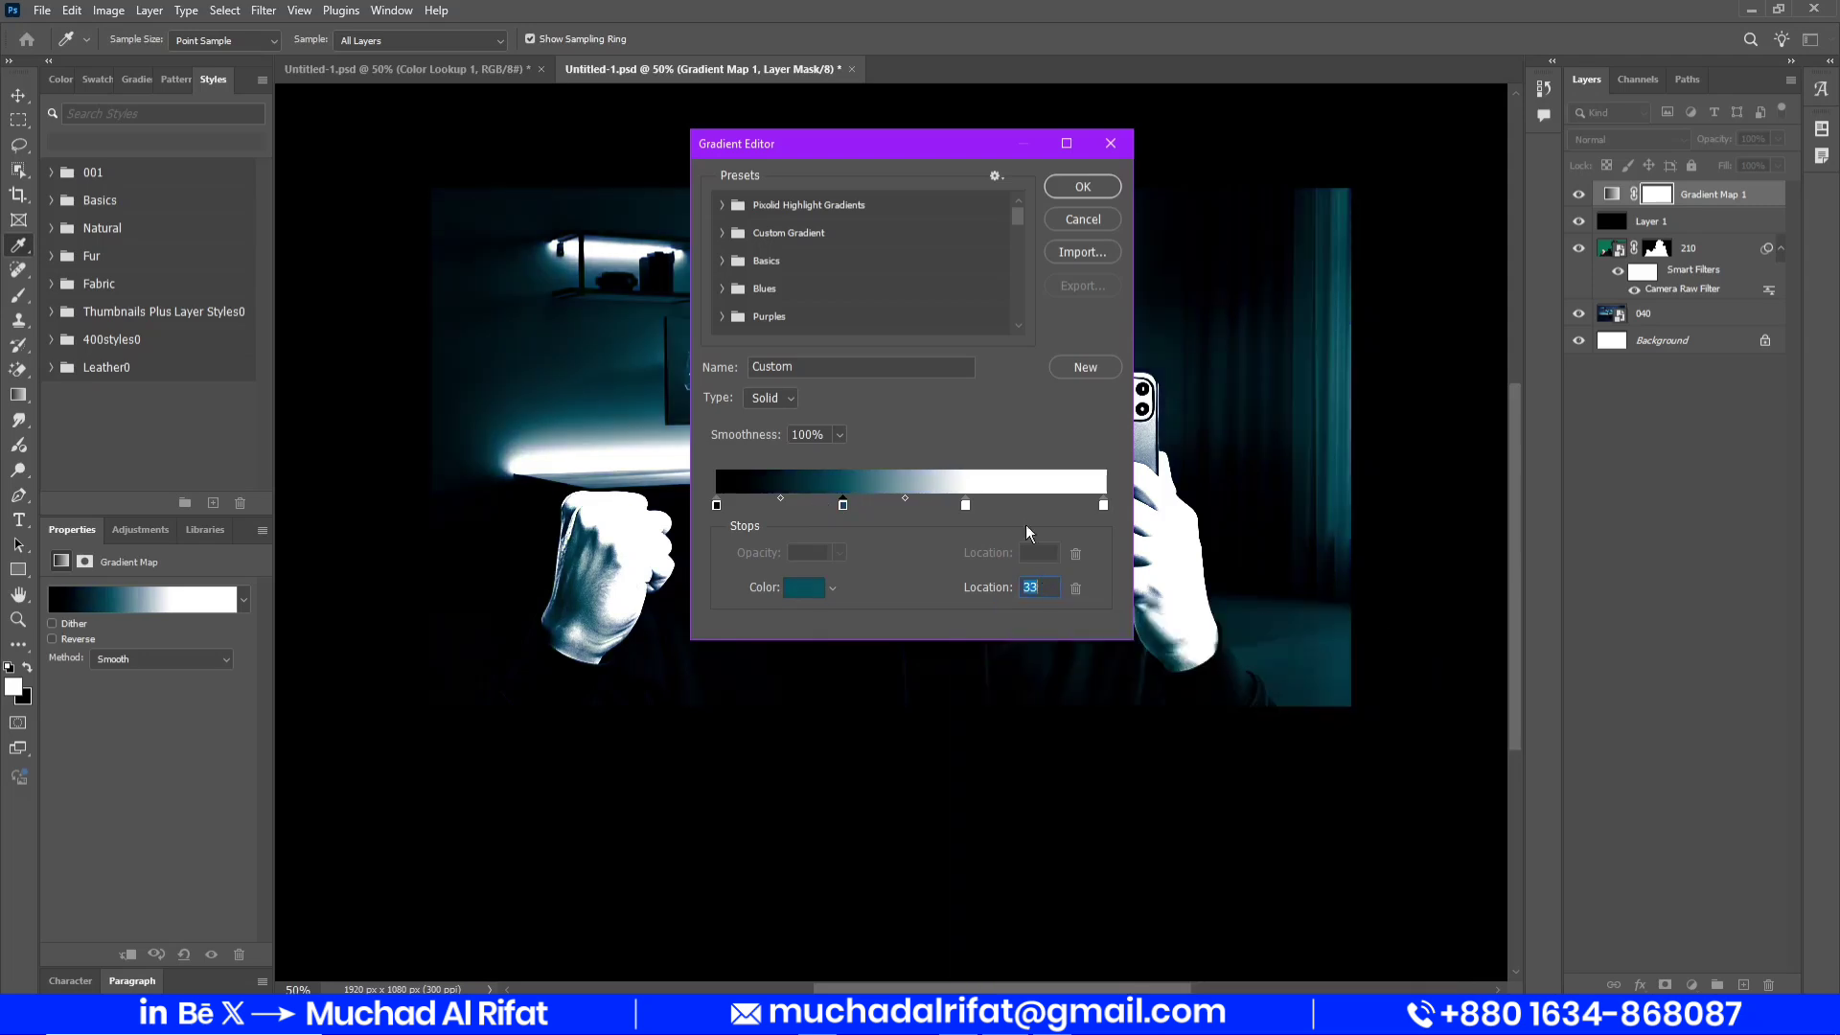
Set the gradient stop at 64% to bright cyan, #00eaff, and accept the gradient
{"action": "left_click", "coordinate": [964, 505]}
{"action": "left_click", "coordinate": [803, 588]}
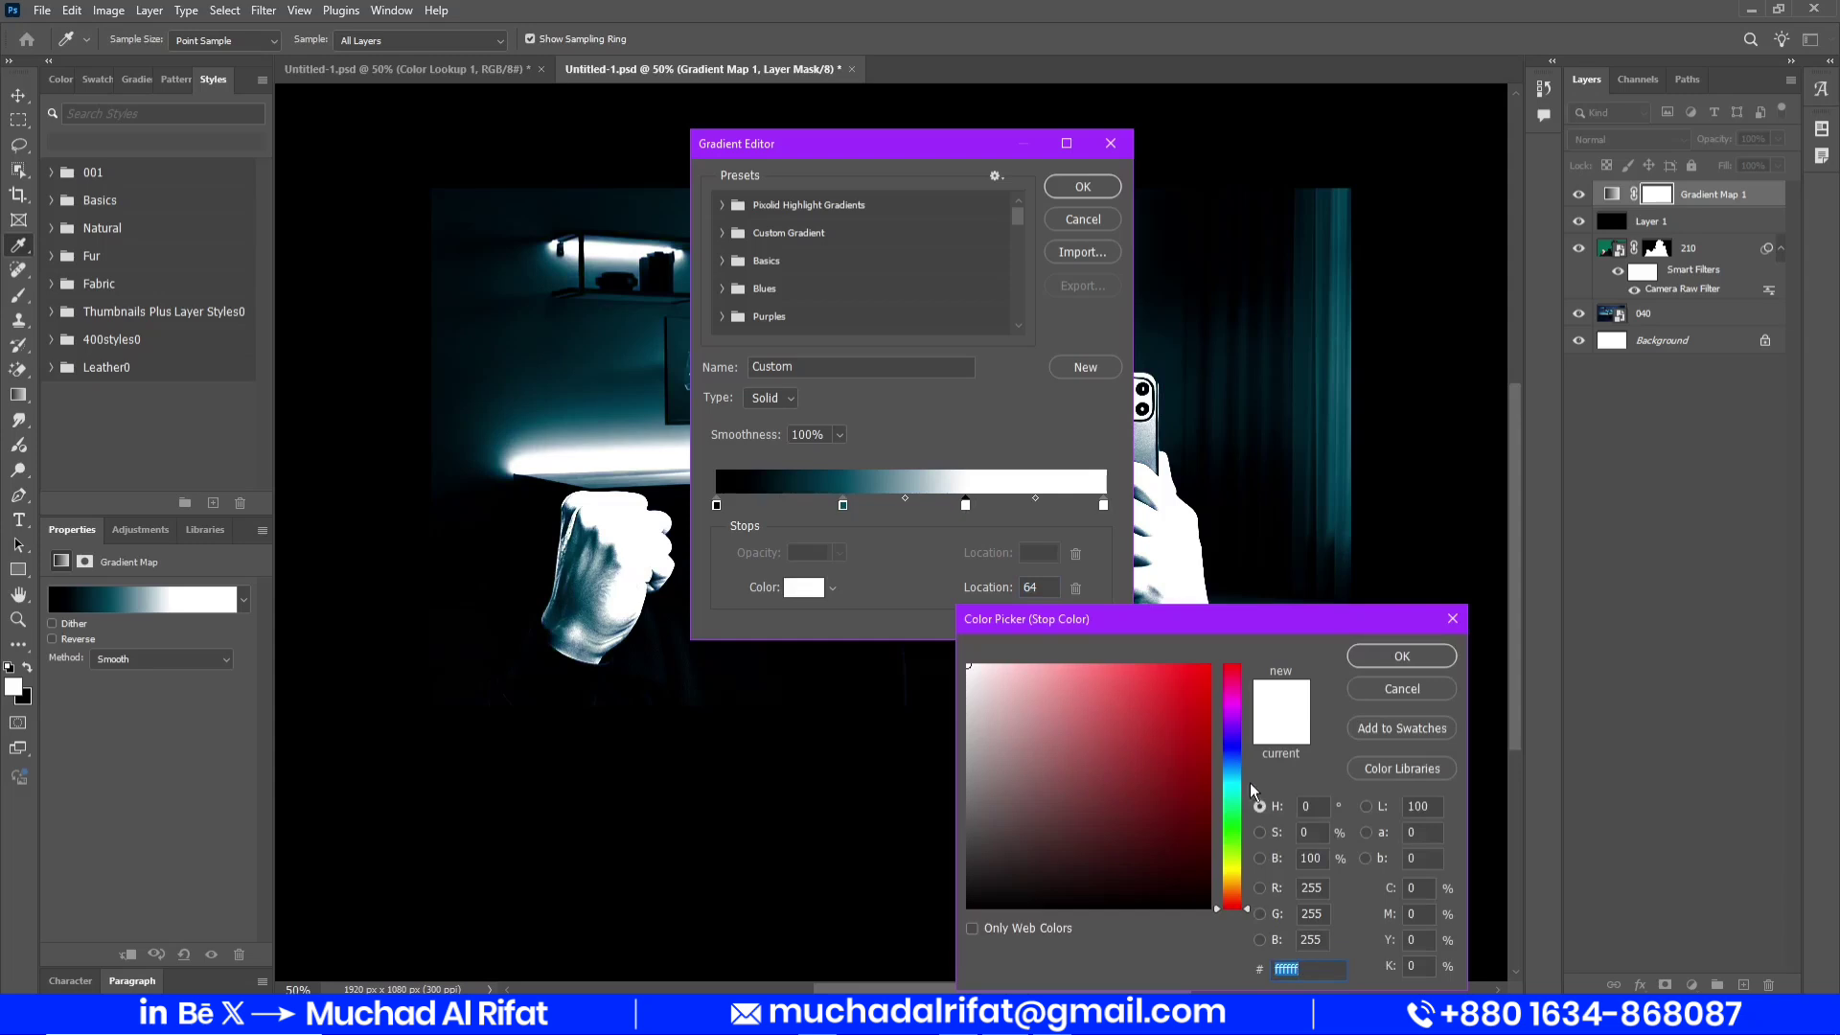
{"action": "type", "text": "00eaff"}
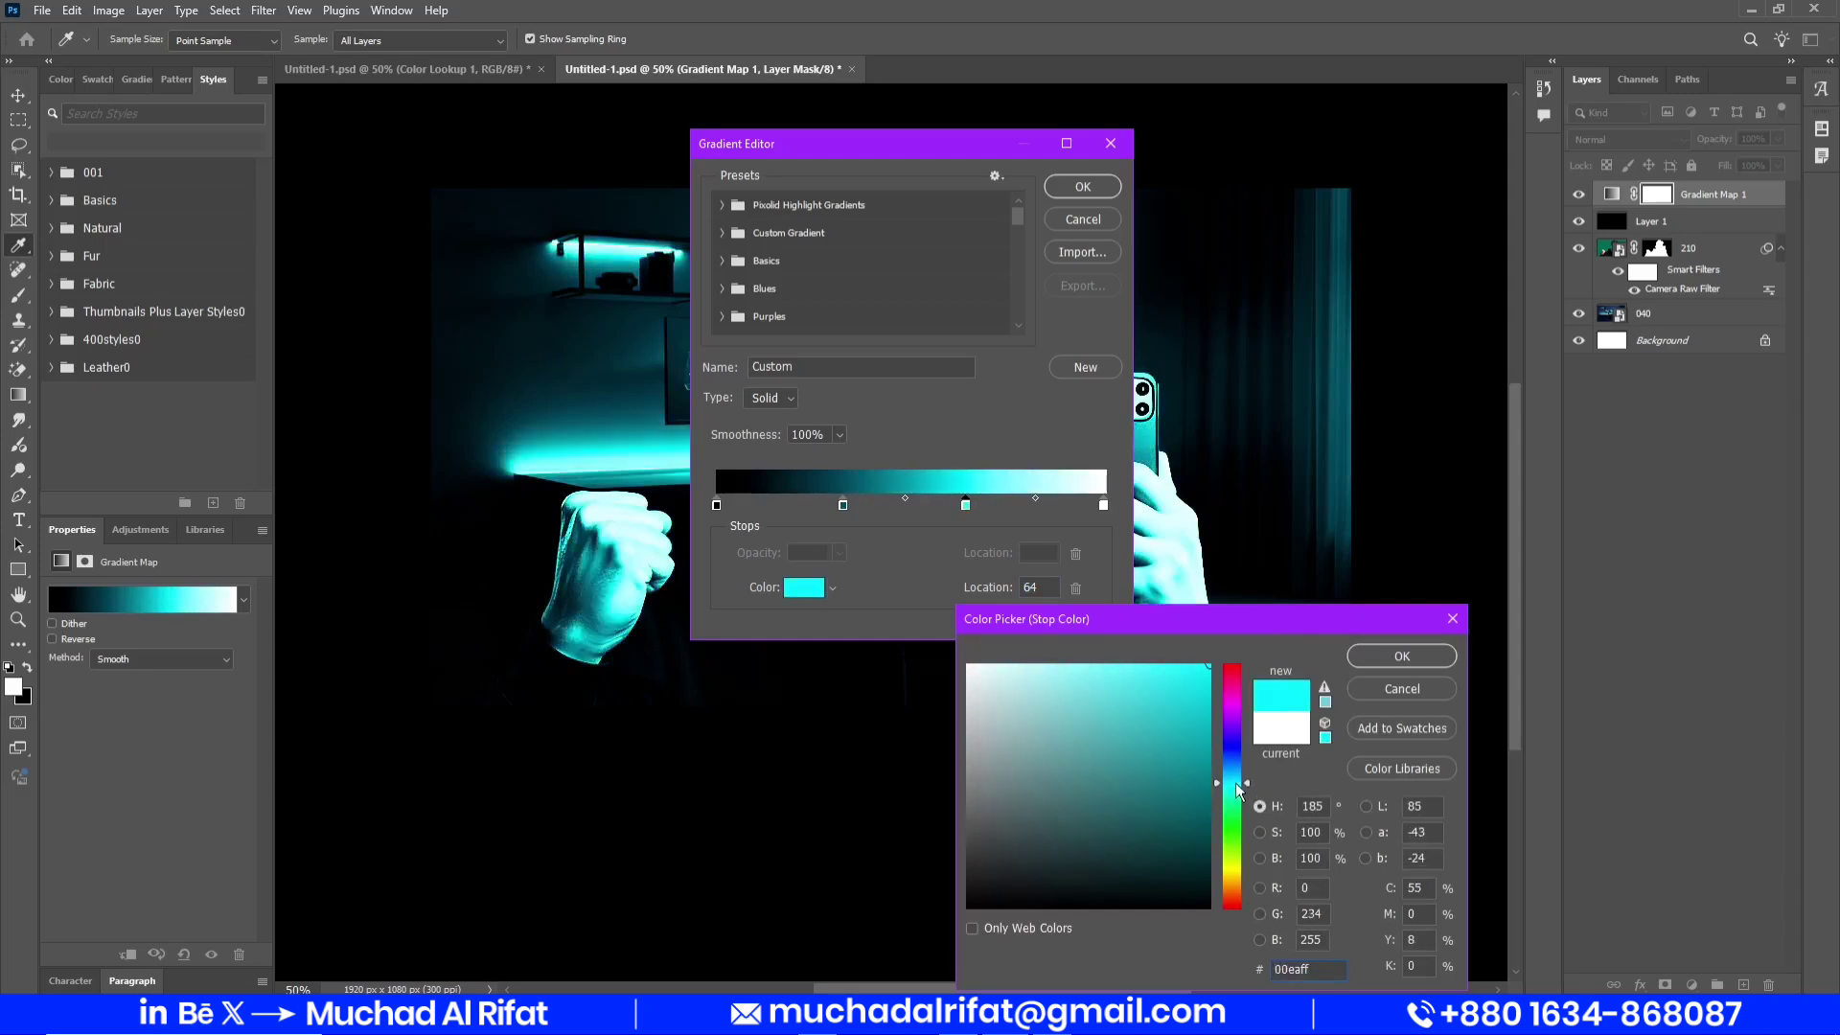
{"action": "left_click", "coordinate": [1428, 661]}
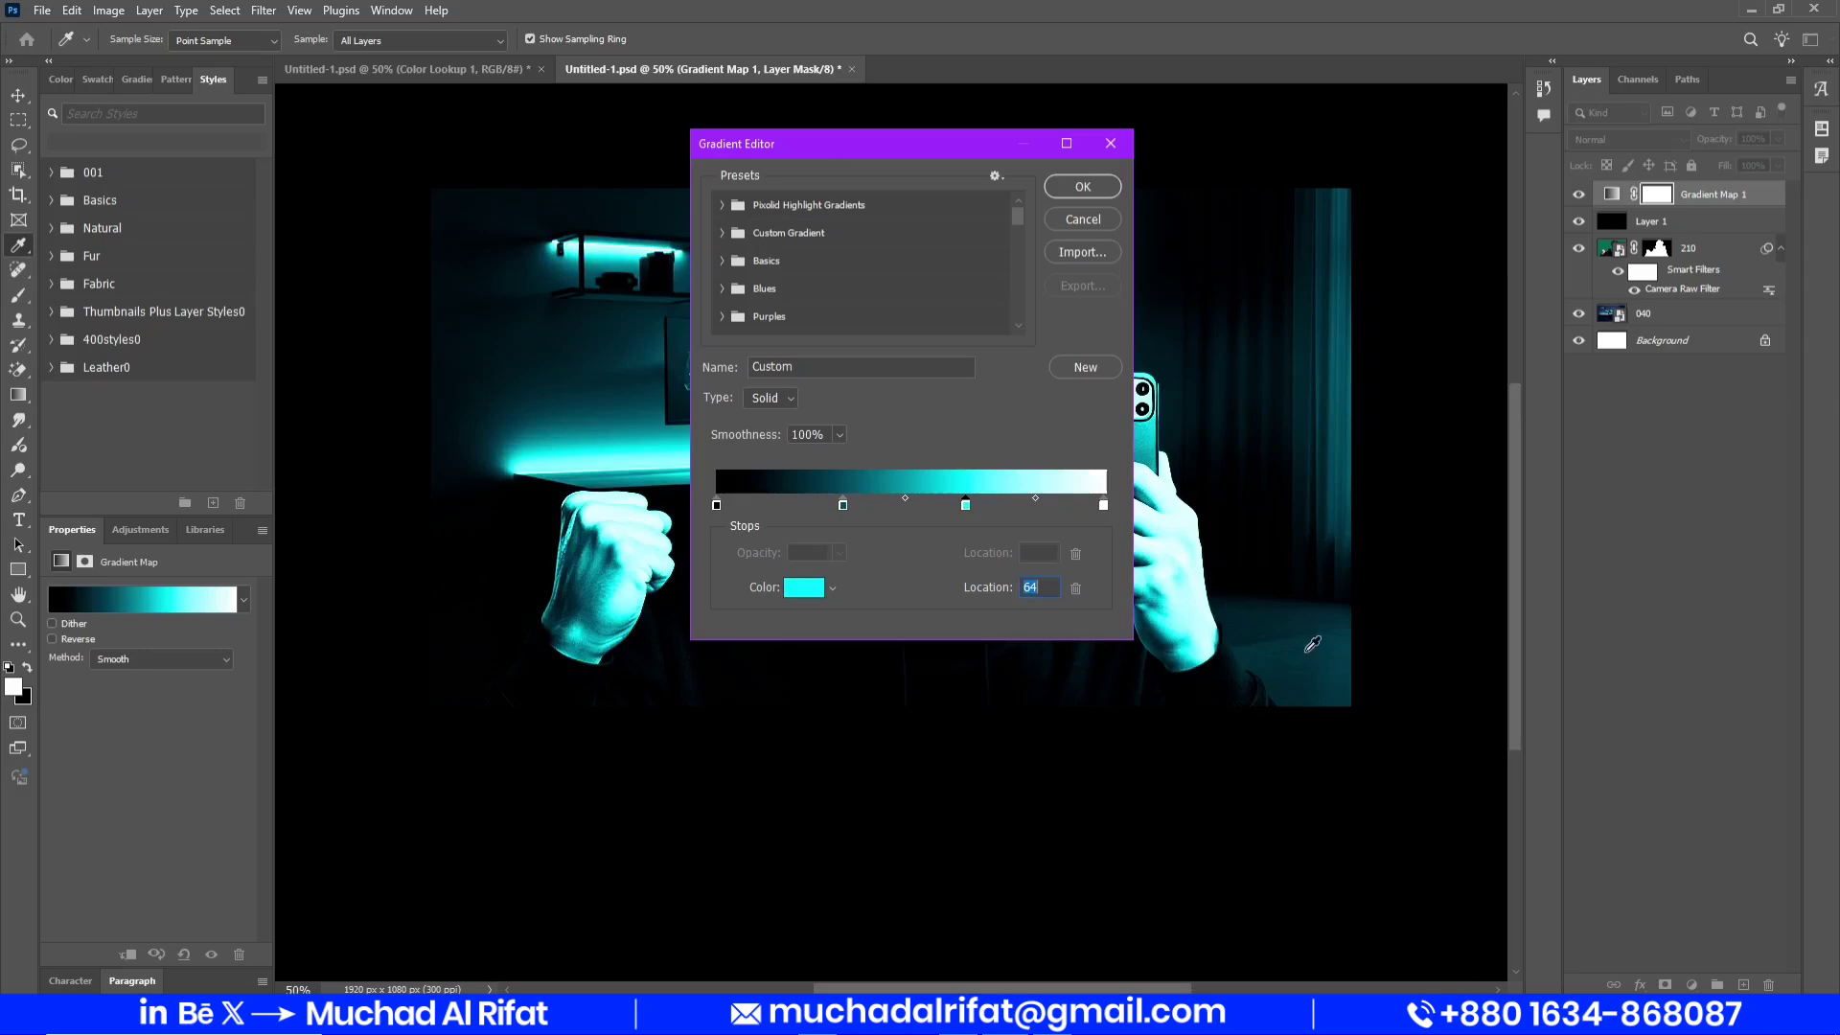
{"action": "left_click", "coordinate": [1082, 188]}
Clip the Gradient Map to the black Screen layer and add a new empty layer between them in the clipping group
{"action": "left_click", "coordinate": [1691, 228]}
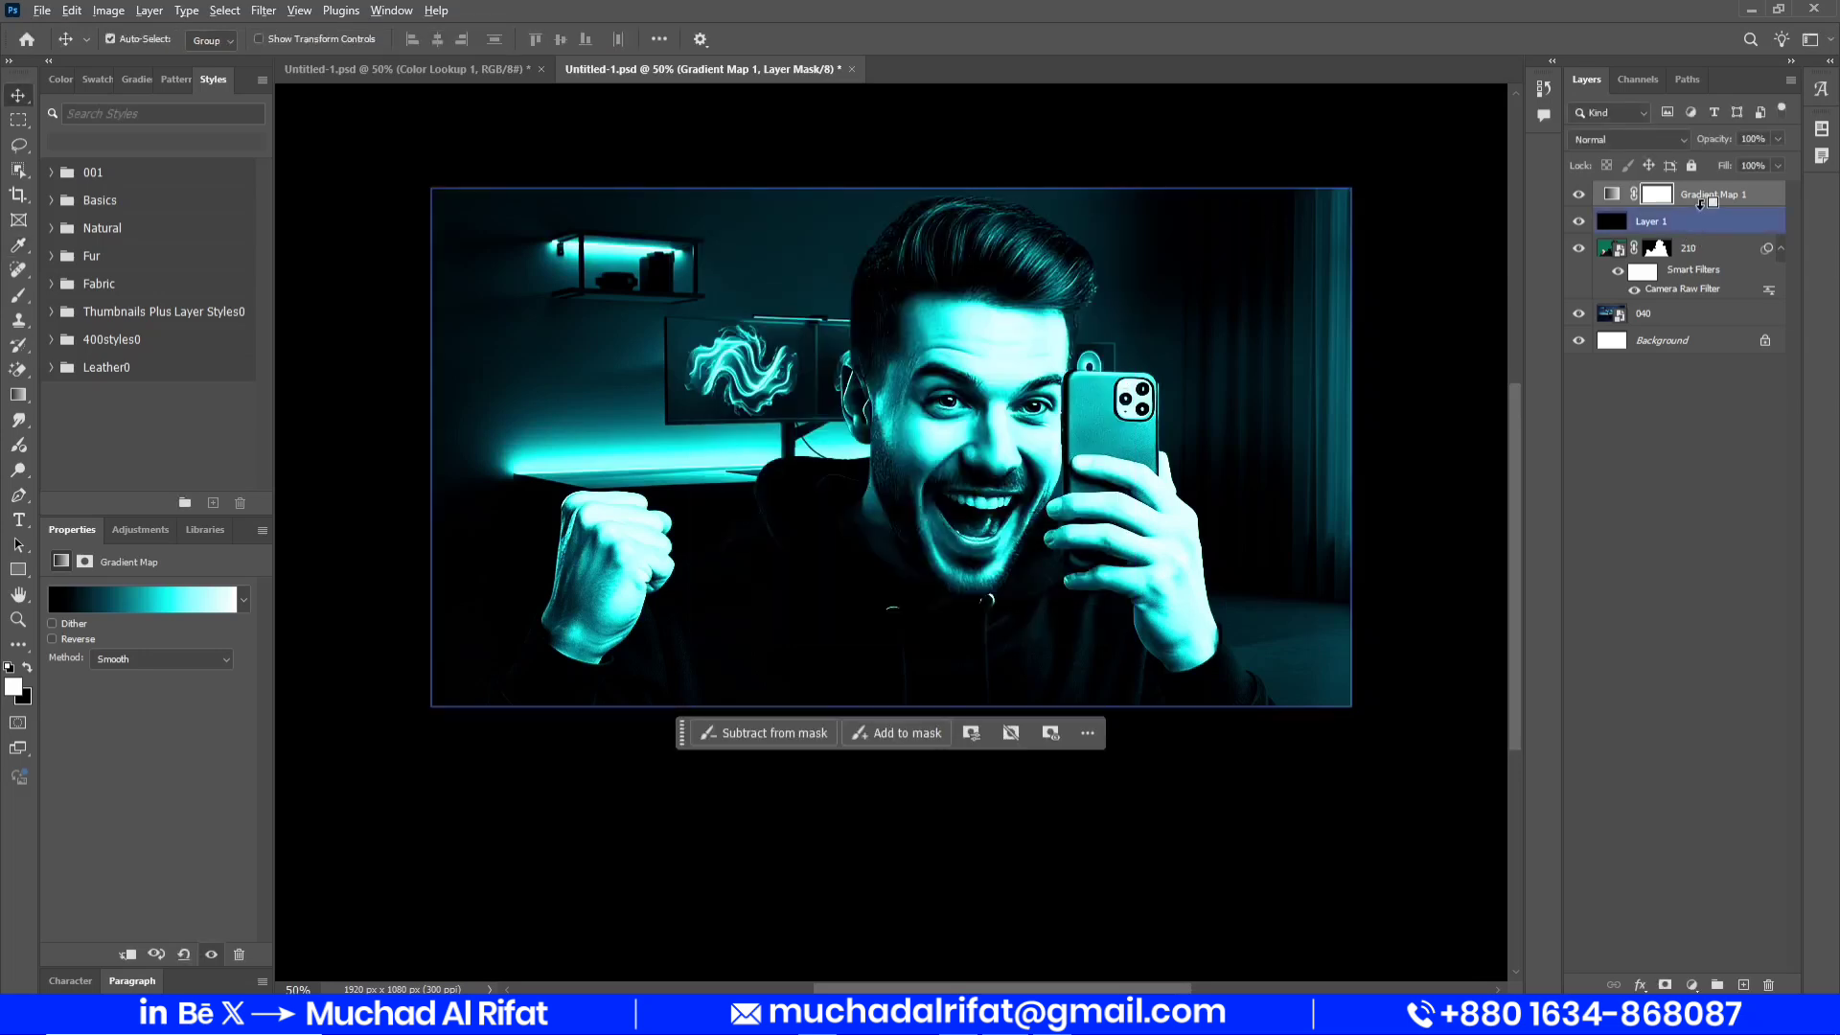
{"action": "left_click", "coordinate": [1696, 207], "text": "alt"}
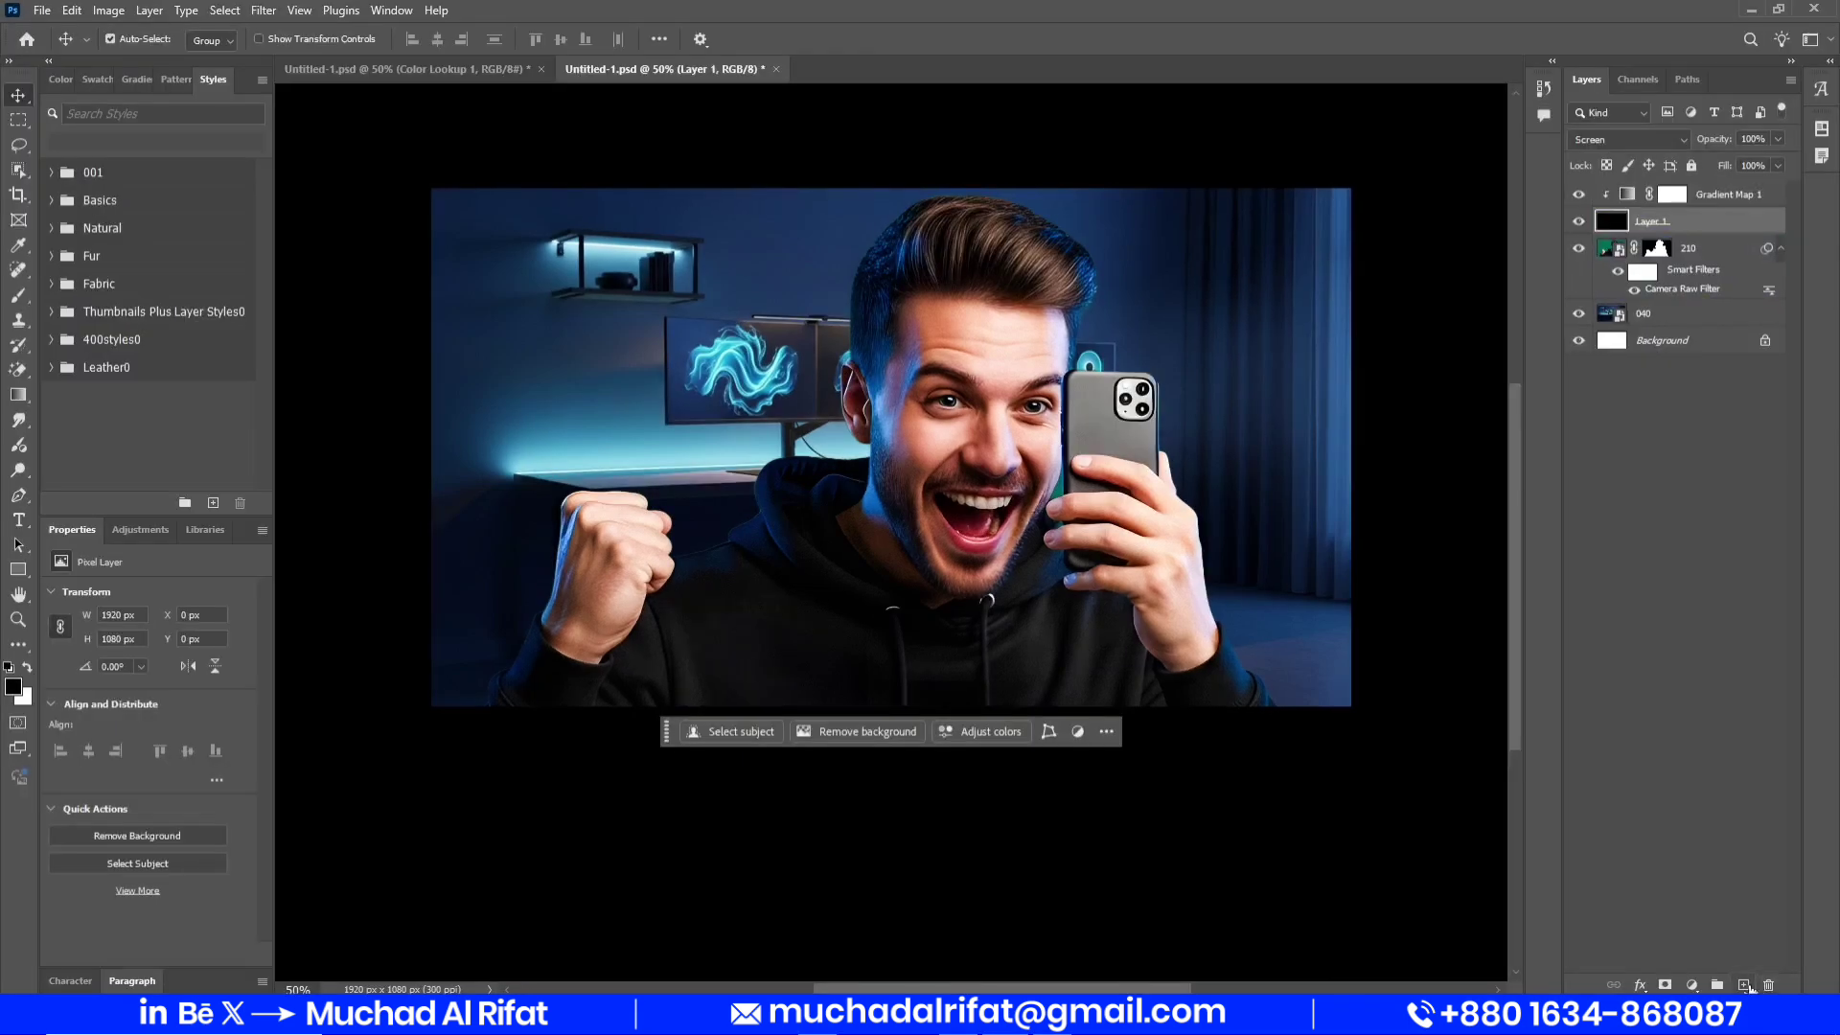
{"action": "left_click", "coordinate": [1744, 985]}
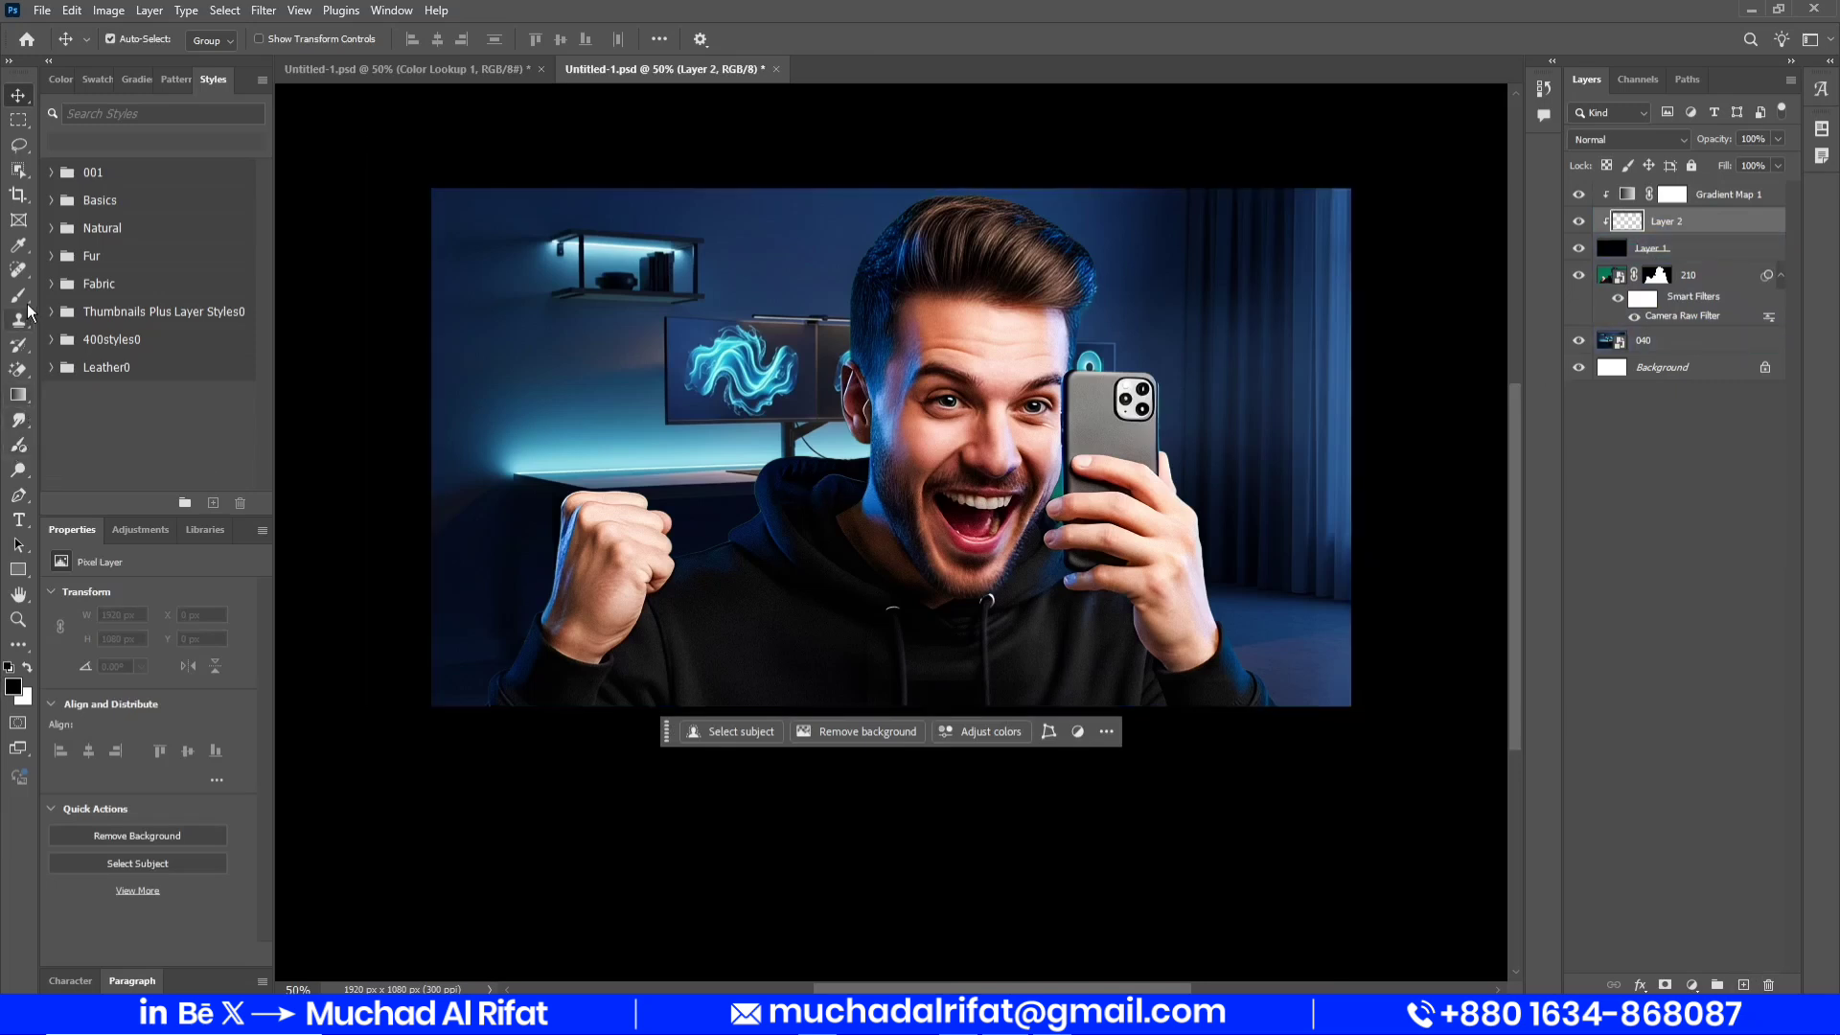
Set up a soft 14 px Brush with 100% opacity, 100% flow and white as the foreground colour
{"action": "key", "text": "b"}
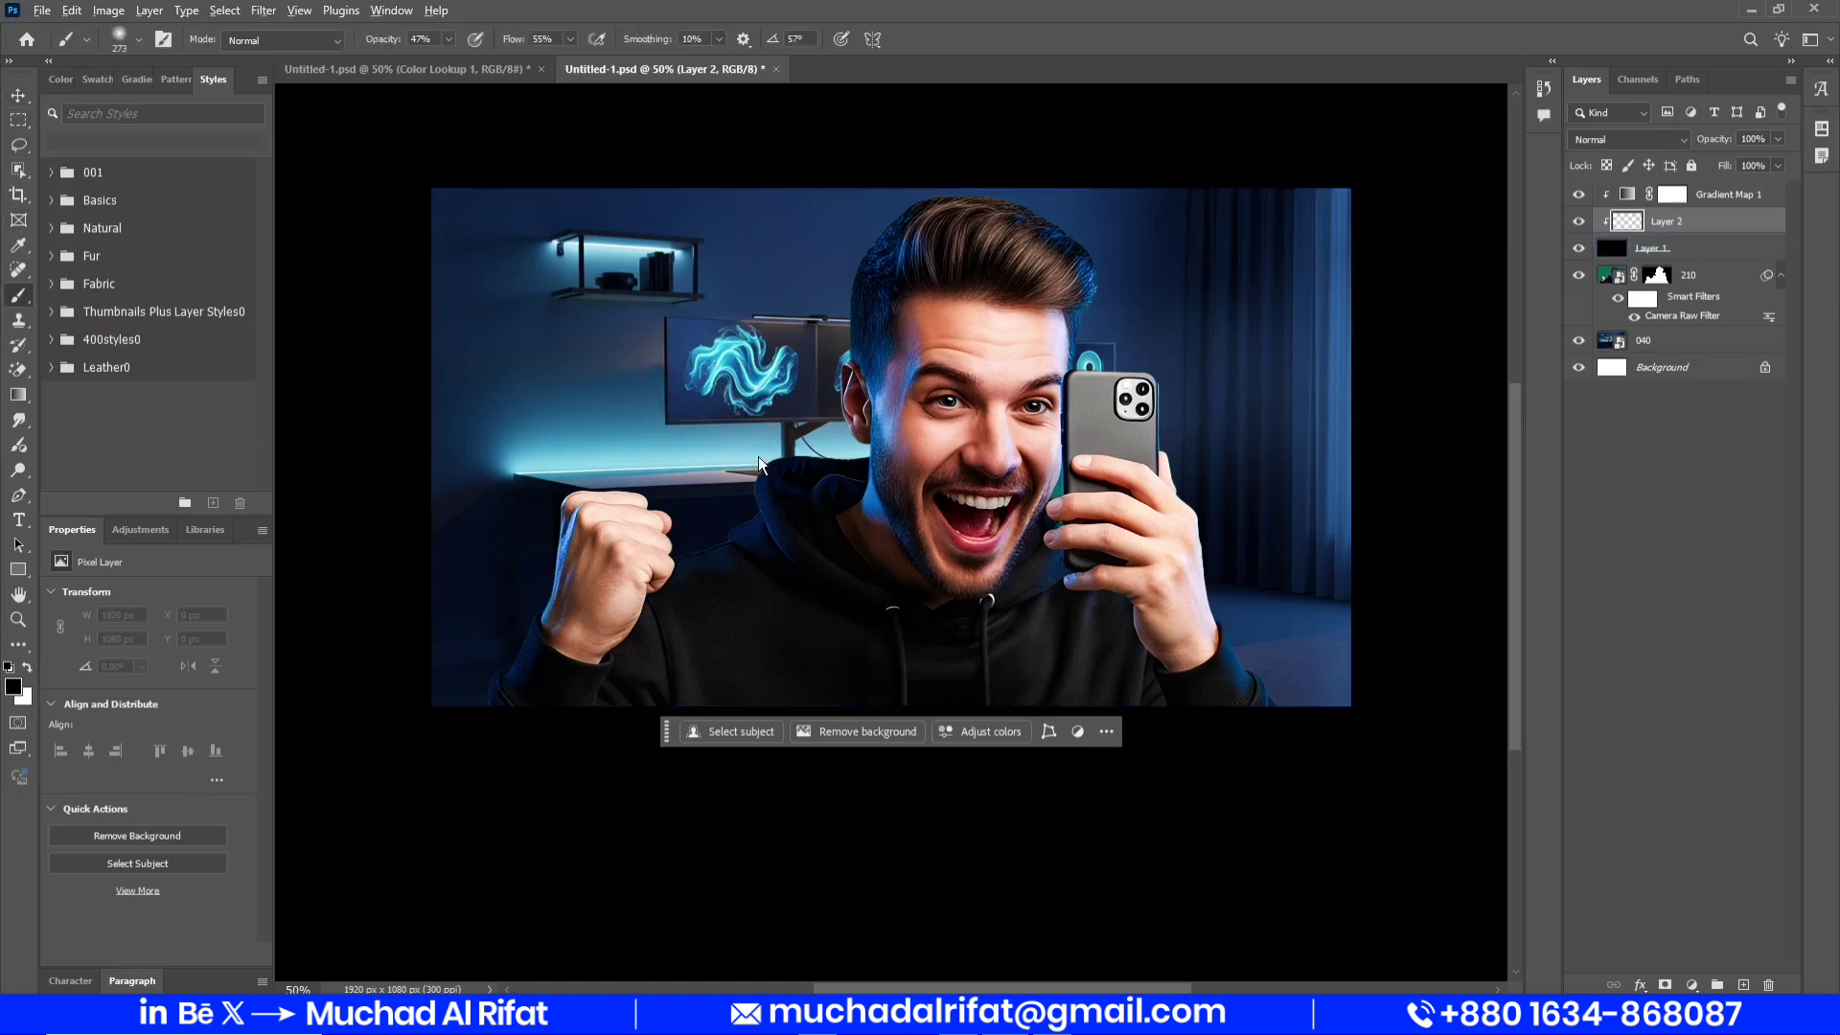
{"action": "key", "text": "alt"}
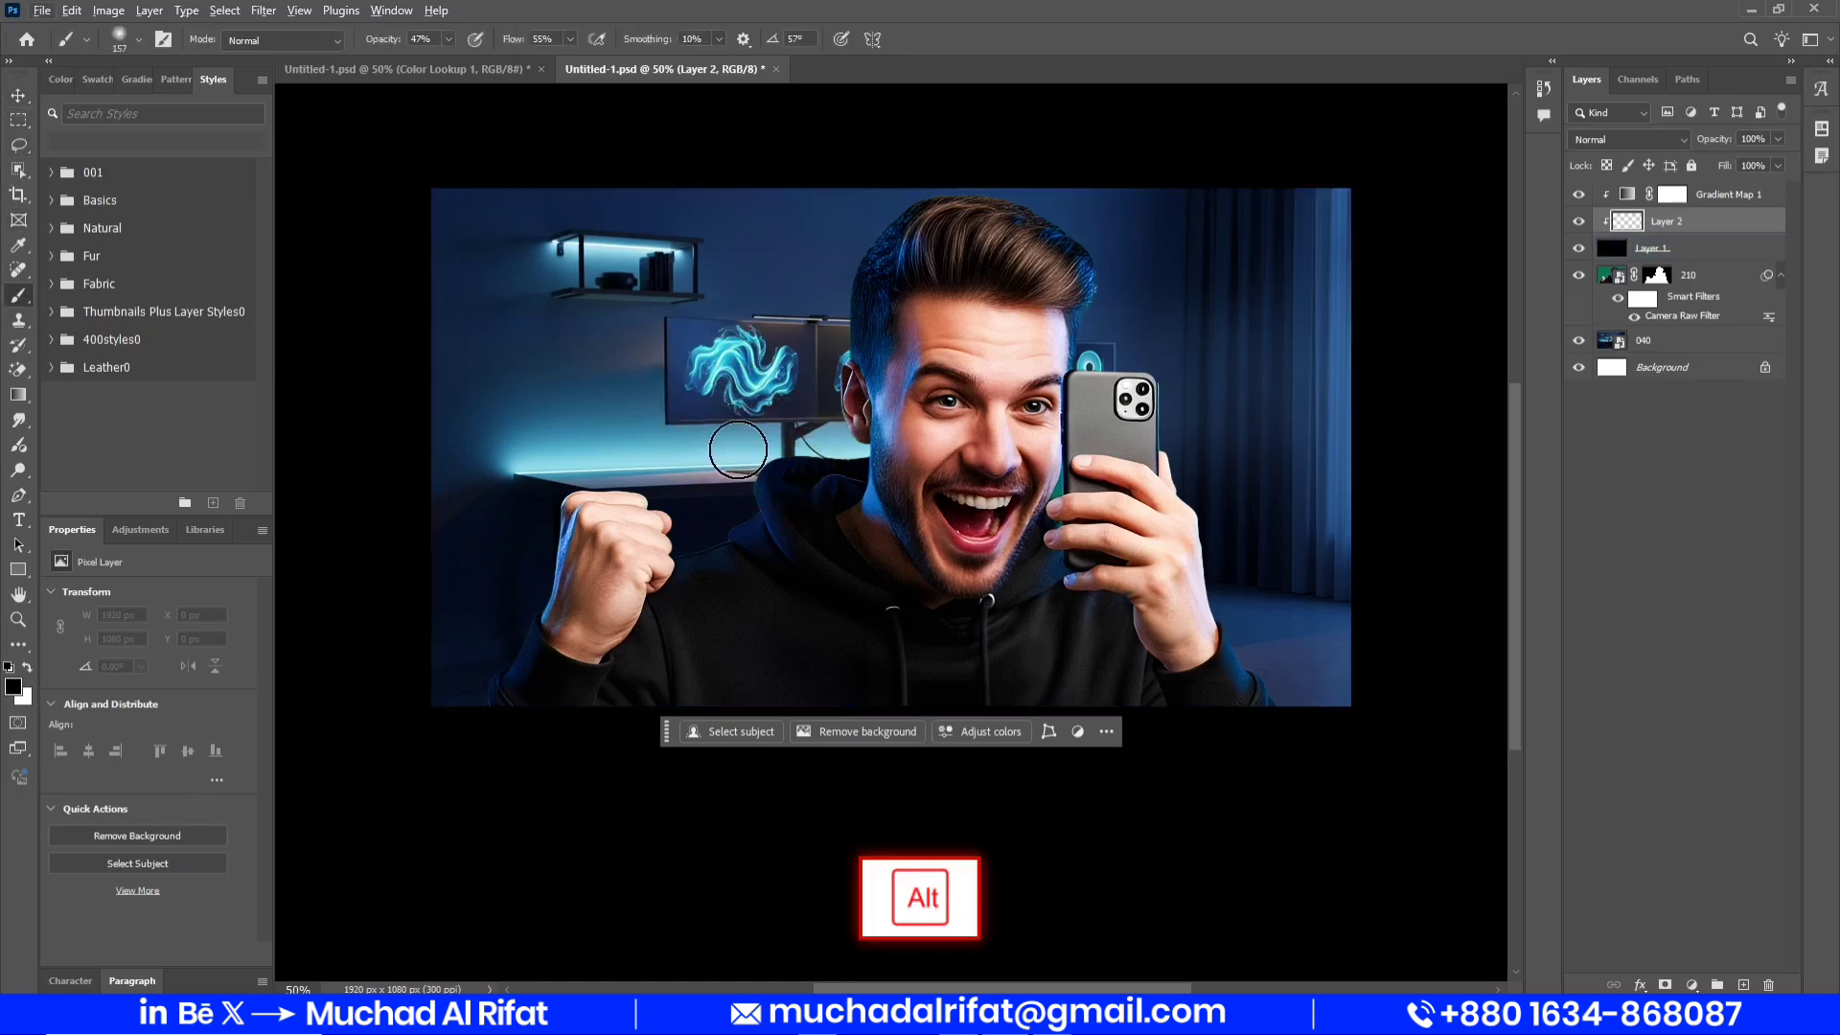
{"action": "right_click", "coordinate": [722, 441], "text": "alt"}
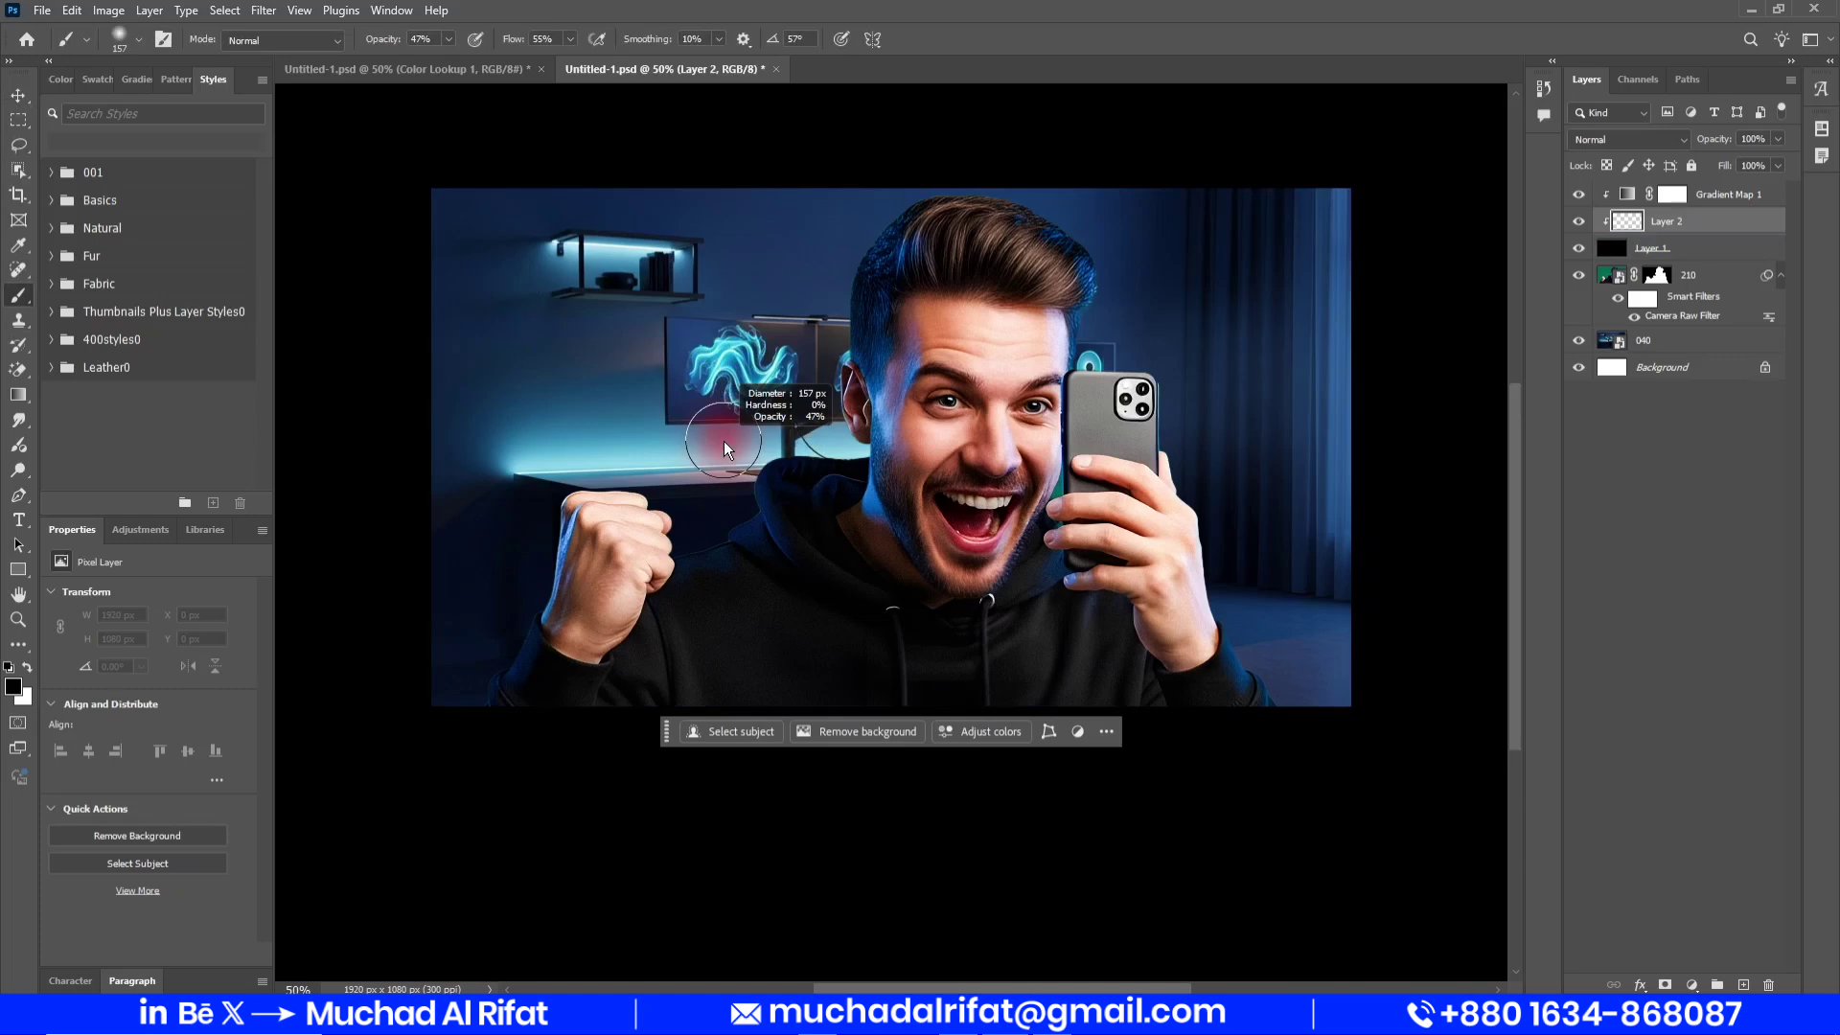
{"action": "mouse_move", "coordinate": [722, 441]}
{"action": "left_mouse_down"}
{"action": "mouse_move", "coordinate": [785, 460]}
{"action": "mouse_move", "coordinate": [615, 304]}
{"action": "mouse_move", "coordinate": [637, 309]}
{"action": "mouse_move", "coordinate": [605, 313]}
{"action": "mouse_move", "coordinate": [759, 313]}
{"action": "mouse_move", "coordinate": [699, 322]}
{"action": "mouse_move", "coordinate": [699, 642]}
{"action": "mouse_move", "coordinate": [710, 301]}
{"action": "mouse_move", "coordinate": [666, 320]}
{"action": "mouse_move", "coordinate": [707, 440]}
{"action": "mouse_move", "coordinate": [698, 656]}
{"action": "mouse_move", "coordinate": [713, 194]}
{"action": "mouse_move", "coordinate": [651, 211]}
{"action": "mouse_move", "coordinate": [675, 346]}
{"action": "mouse_move", "coordinate": [604, 353]}
{"action": "left_mouse_up"}
{"action": "scroll", "coordinate": [508, 566], "scroll_direction": "up", "scroll_amount": 5}
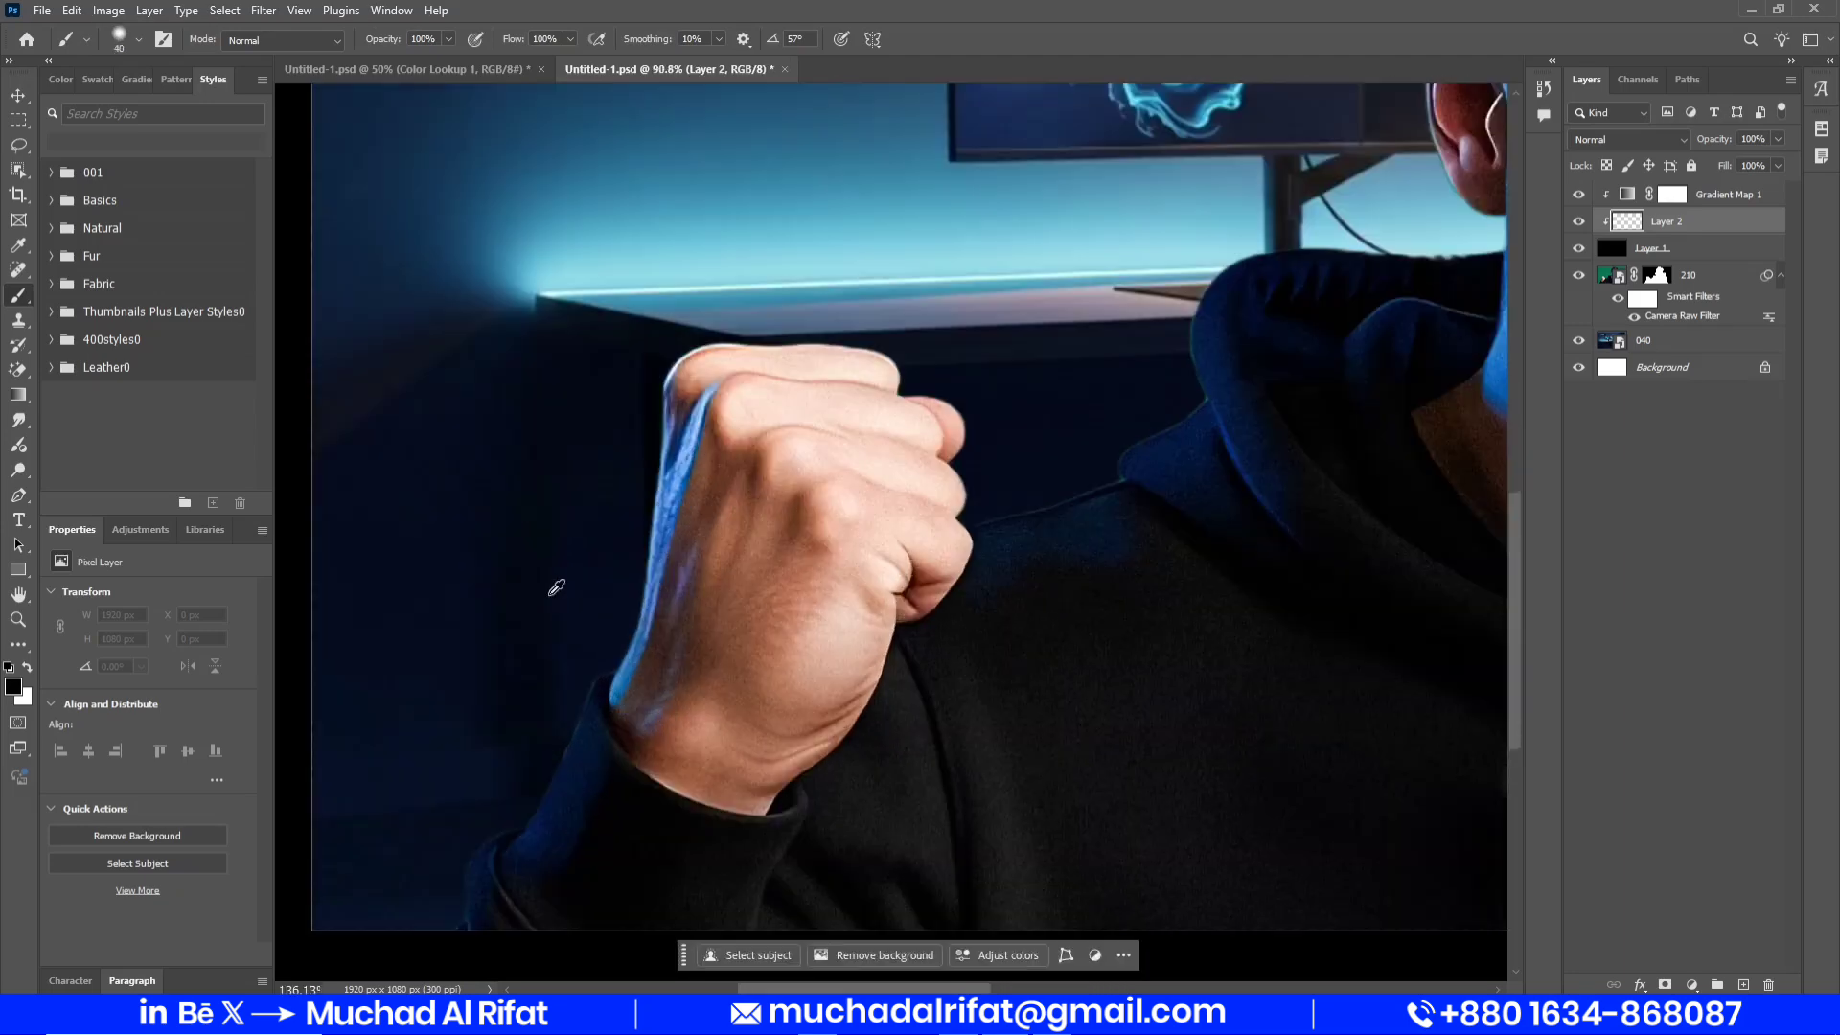
{"action": "left_click_drag", "start_coordinate": [594, 596], "coordinate": [597, 594]}
{"action": "scroll", "coordinate": [594, 556], "scroll_direction": "down", "scroll_amount": 3}
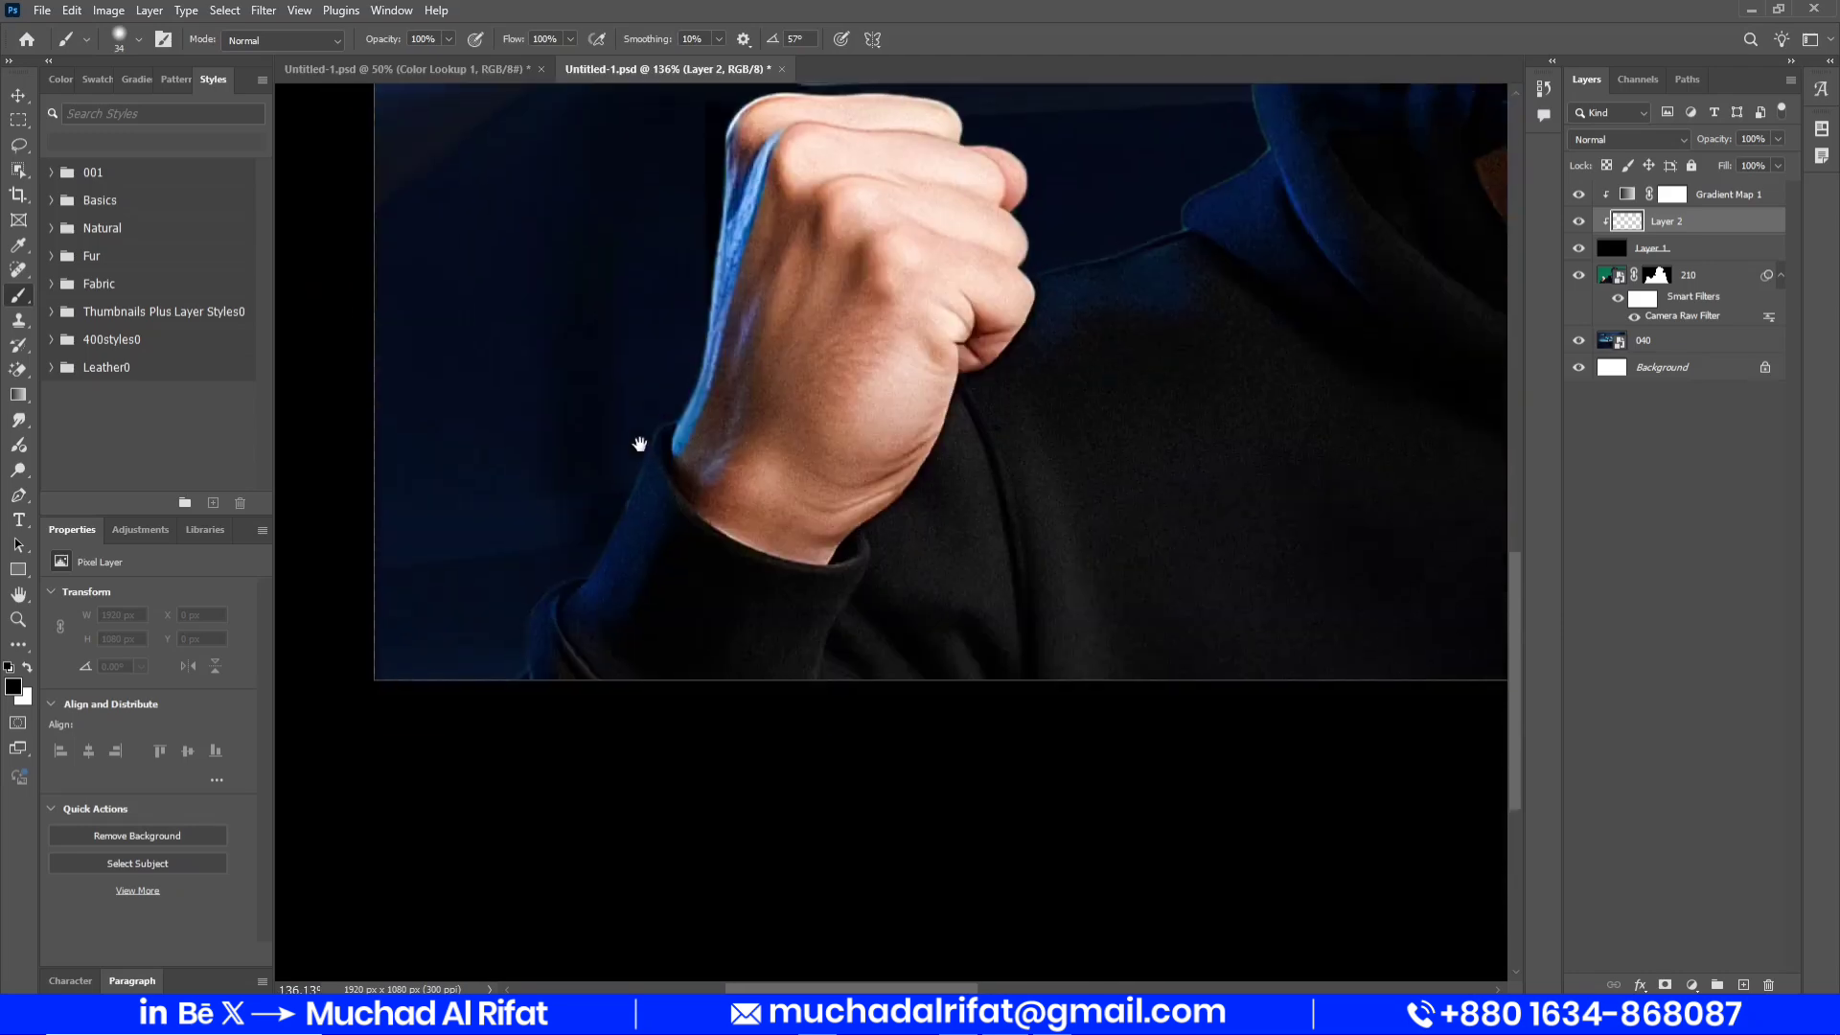
{"action": "mouse_move", "coordinate": [528, 655]}
{"action": "left_mouse_down"}
{"action": "mouse_move", "coordinate": [511, 656]}
{"action": "mouse_move", "coordinate": [518, 681]}
{"action": "mouse_move", "coordinate": [532, 671]}
{"action": "left_mouse_up"}
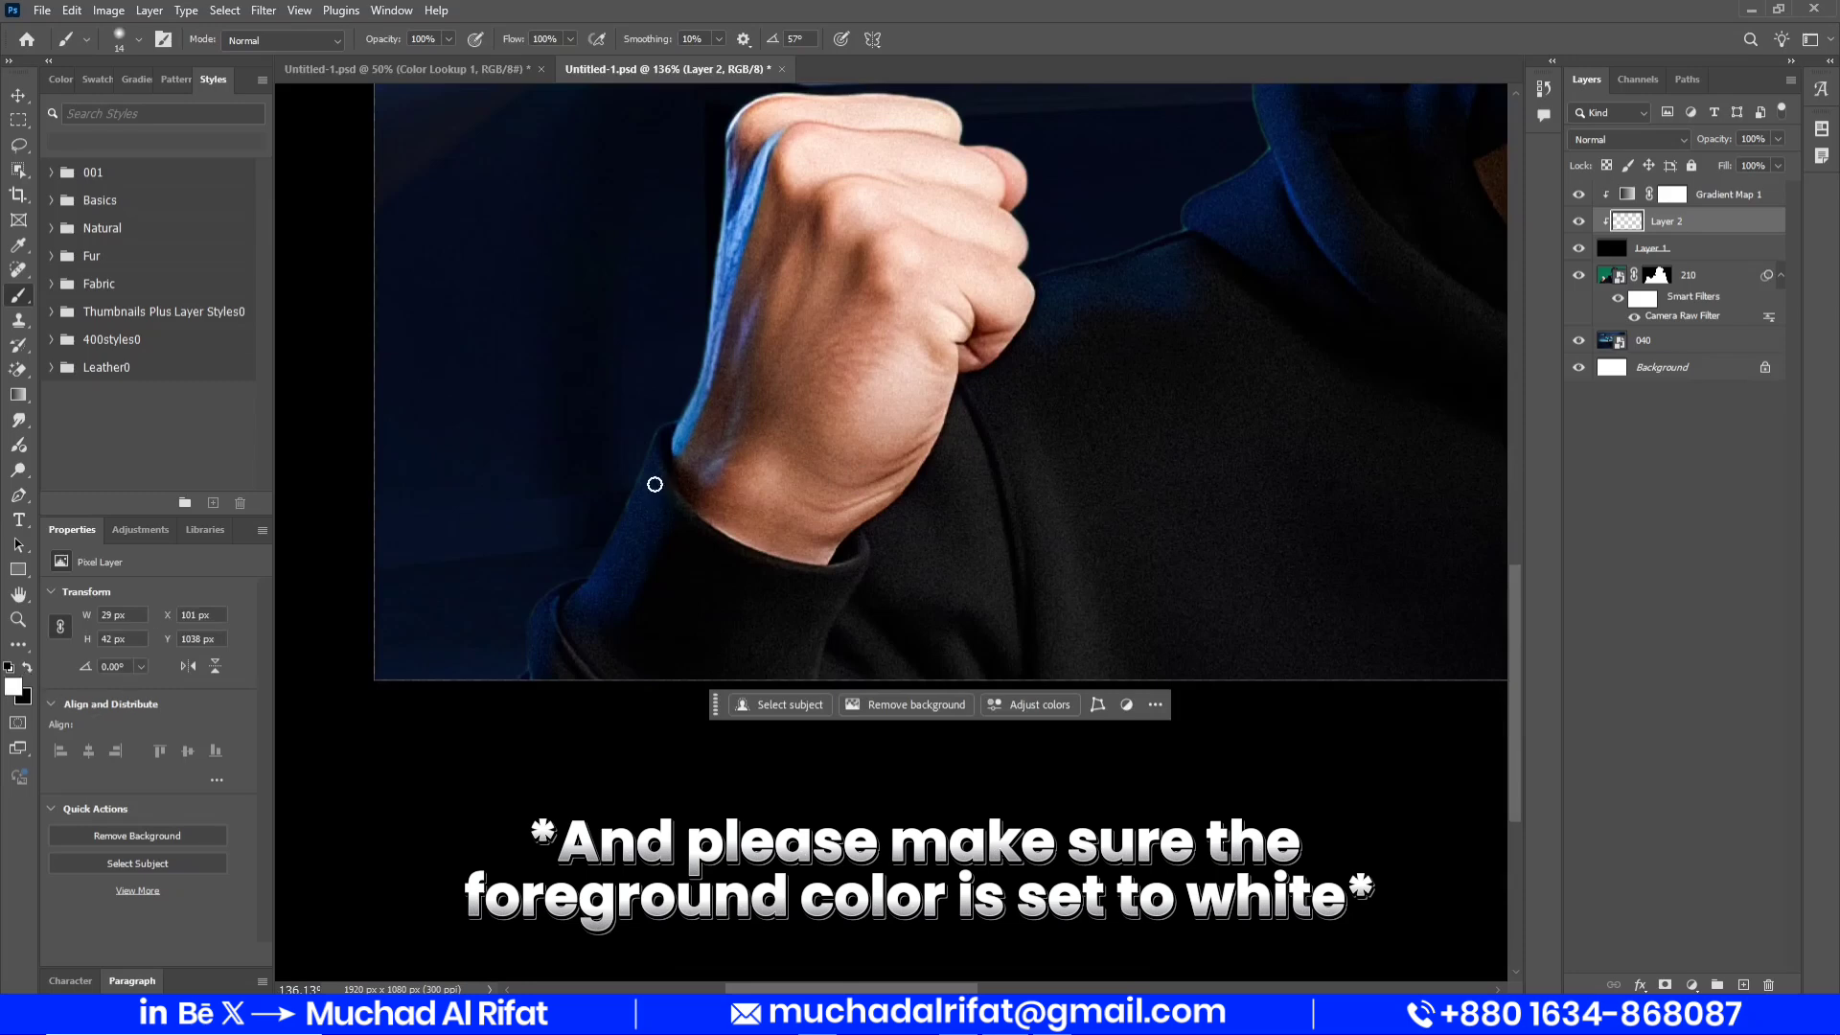
{"action": "key", "text": "x"}
Reduce the brush to 9 px and trace a white rim line along the outer edge of the sleeve up to the wrist
{"action": "left_click_drag", "start_coordinate": [517, 677], "coordinate": [530, 661]}
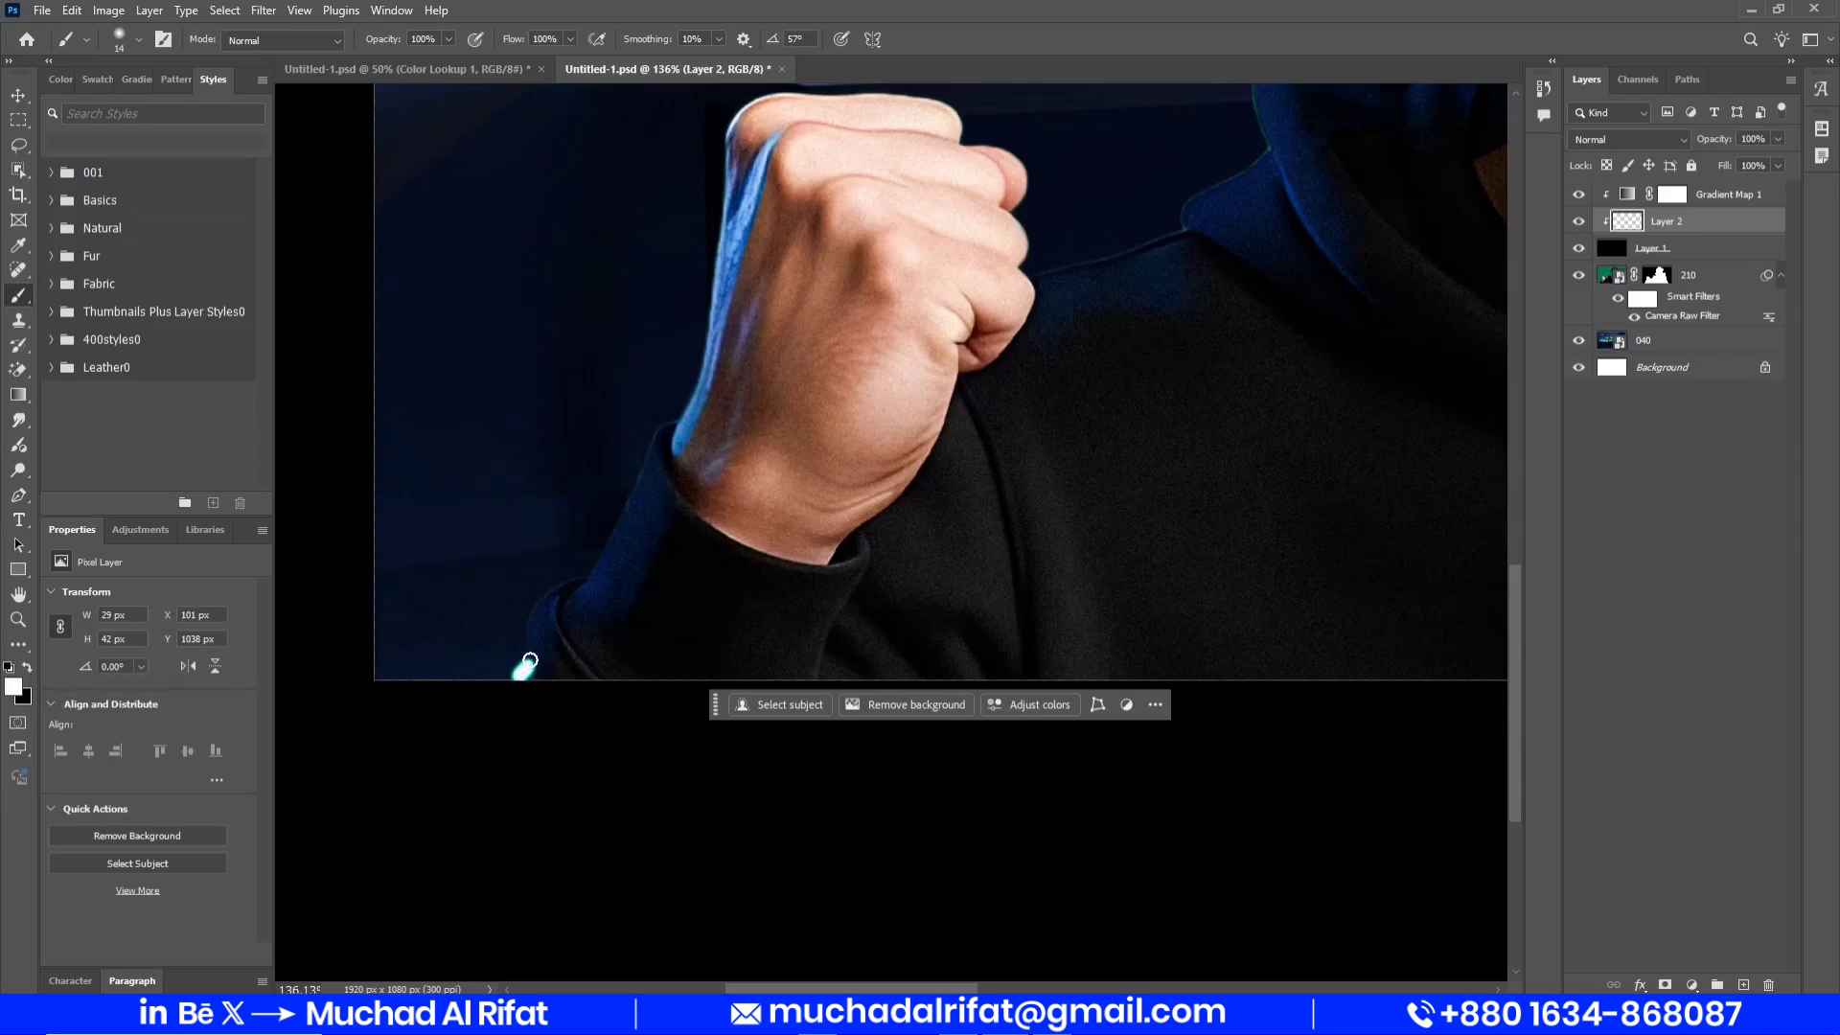
{"action": "left_click_drag", "start_coordinate": [548, 598], "coordinate": [623, 556]}
{"action": "key", "text": "ctrl+z"}
{"action": "right_click", "coordinate": [535, 599], "text": "alt"}
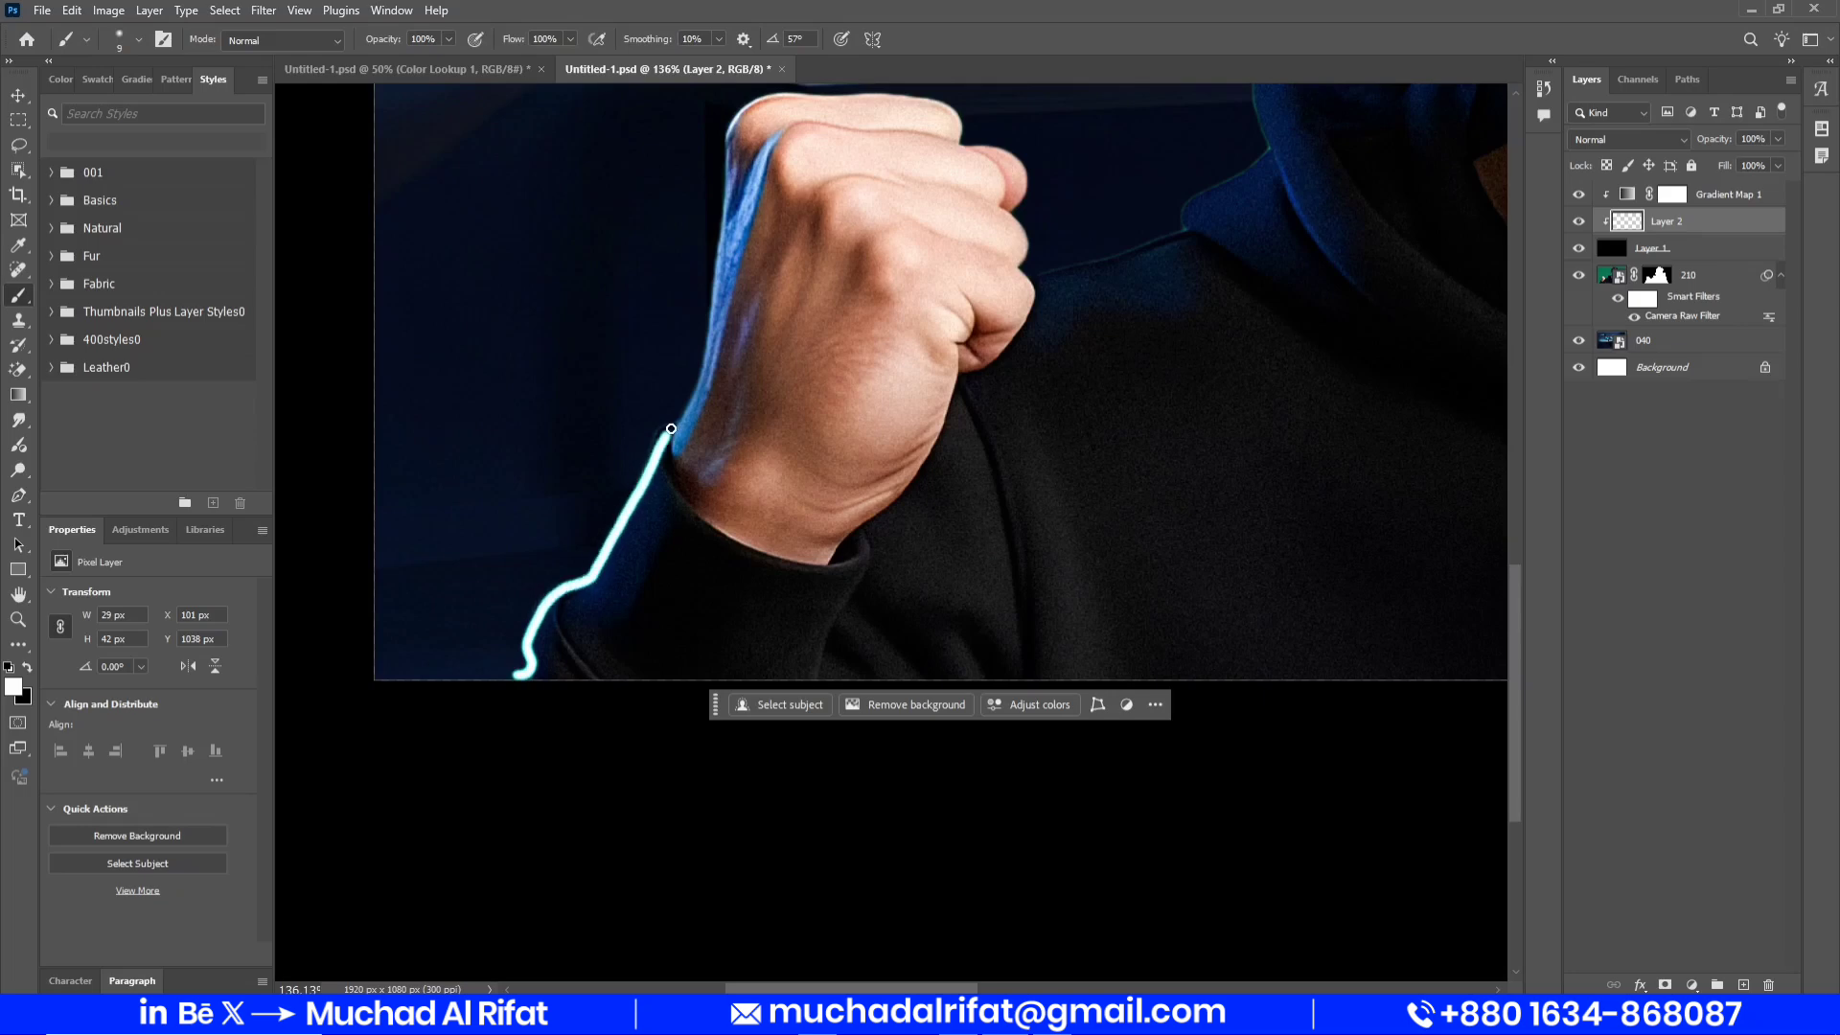
Continue the rim line around the raised fist and along the shoulder to the hood, and save the document
{"action": "scroll", "coordinate": [608, 414], "scroll_direction": "up", "scroll_amount": 3}
{"action": "mouse_move", "coordinate": [739, 268]}
{"action": "left_mouse_down"}
{"action": "mouse_move", "coordinate": [730, 404]}
{"action": "mouse_move", "coordinate": [686, 554]}
{"action": "left_mouse_up"}
{"action": "scroll", "coordinate": [686, 554], "scroll_direction": "up", "scroll_amount": 3}
{"action": "mouse_move", "coordinate": [742, 440]}
{"action": "left_mouse_down"}
{"action": "mouse_move", "coordinate": [800, 390]}
{"action": "mouse_move", "coordinate": [973, 406]}
{"action": "mouse_move", "coordinate": [1043, 494]}
{"action": "mouse_move", "coordinate": [1038, 580]}
{"action": "mouse_move", "coordinate": [1180, 538]}
{"action": "mouse_move", "coordinate": [1279, 447]}
{"action": "left_mouse_up"}
{"action": "key", "text": "ctrl+s"}
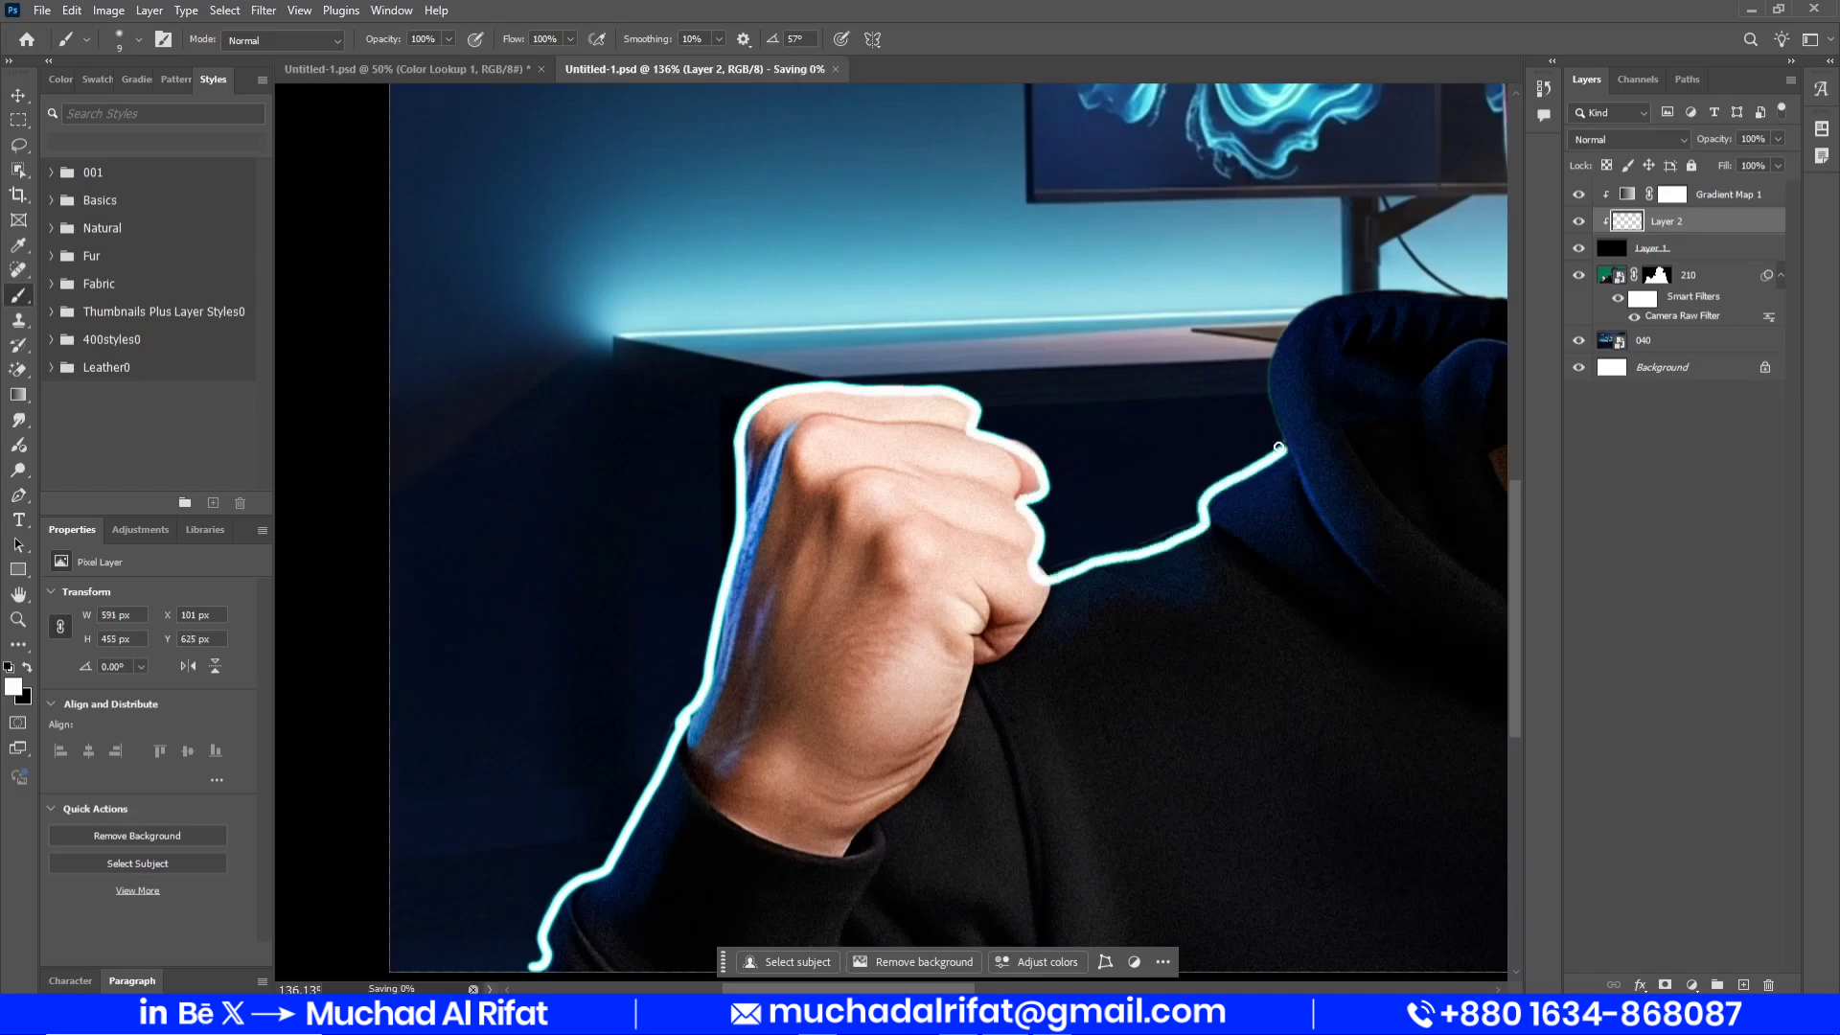
{"action": "scroll", "coordinate": [1279, 446], "scroll_direction": "right", "scroll_amount": 5}
{"action": "left_click_drag", "start_coordinate": [752, 499], "coordinate": [757, 374]}
{"action": "scroll", "coordinate": [757, 374], "scroll_direction": "up", "scroll_amount": 2}
{"action": "mouse_move", "coordinate": [815, 460]}
{"action": "left_mouse_down"}
{"action": "mouse_move", "coordinate": [857, 447]}
{"action": "mouse_move", "coordinate": [1116, 439]}
{"action": "mouse_move", "coordinate": [1111, 400]}
{"action": "mouse_move", "coordinate": [1058, 364]}
{"action": "mouse_move", "coordinate": [1116, 422]}
{"action": "mouse_move", "coordinate": [826, 473]}
{"action": "mouse_move", "coordinate": [838, 450]}
{"action": "mouse_move", "coordinate": [900, 443]}
{"action": "mouse_move", "coordinate": [1092, 442]}
{"action": "mouse_move", "coordinate": [1113, 368]}
{"action": "mouse_move", "coordinate": [1054, 346]}
{"action": "mouse_move", "coordinate": [998, 245]}
{"action": "mouse_move", "coordinate": [1002, 692]}
{"action": "left_mouse_up"}
{"action": "key", "text": "ctrl+z"}
{"action": "key", "text": "ctrl+z"}
{"action": "key", "text": "ctrl+z"}
{"action": "key", "text": "ctrl+z"}
{"action": "key", "text": "ctrl+z"}
Continue the white rim line along the outer edge of the hood up to the neck
{"action": "scroll", "coordinate": [1093, 431], "scroll_direction": "up", "scroll_amount": 3}
{"action": "left_click_drag", "start_coordinate": [1006, 436], "coordinate": [986, 707]}
{"action": "mouse_move", "coordinate": [1011, 378]}
{"action": "left_mouse_down"}
{"action": "mouse_move", "coordinate": [1012, 439]}
{"action": "mouse_move", "coordinate": [808, 549]}
{"action": "mouse_move", "coordinate": [816, 513]}
{"action": "left_mouse_up"}
{"action": "key", "text": "ctrl+z"}
{"action": "left_click_drag", "start_coordinate": [814, 226], "coordinate": [785, 608]}
{"action": "left_click_drag", "start_coordinate": [861, 422], "coordinate": [743, 658]}
{"action": "mouse_move", "coordinate": [697, 471]}
{"action": "left_mouse_down"}
{"action": "mouse_move", "coordinate": [721, 390]}
{"action": "mouse_move", "coordinate": [899, 162]}
{"action": "left_mouse_up"}
{"action": "left_click_drag", "start_coordinate": [898, 162], "coordinate": [460, 575]}
Trace the rim line around the ear and up the side of the hair, undoing the misplaced strokes
{"action": "mouse_move", "coordinate": [458, 577]}
{"action": "left_mouse_down"}
{"action": "mouse_move", "coordinate": [634, 474]}
{"action": "mouse_move", "coordinate": [1012, 471]}
{"action": "left_mouse_up"}
{"action": "key", "text": "ctrl+z"}
{"action": "key", "text": "ctrl+z"}
{"action": "left_click_drag", "start_coordinate": [336, 771], "coordinate": [816, 427]}
{"action": "scroll", "coordinate": [815, 427], "scroll_direction": "down", "scroll_amount": 3}
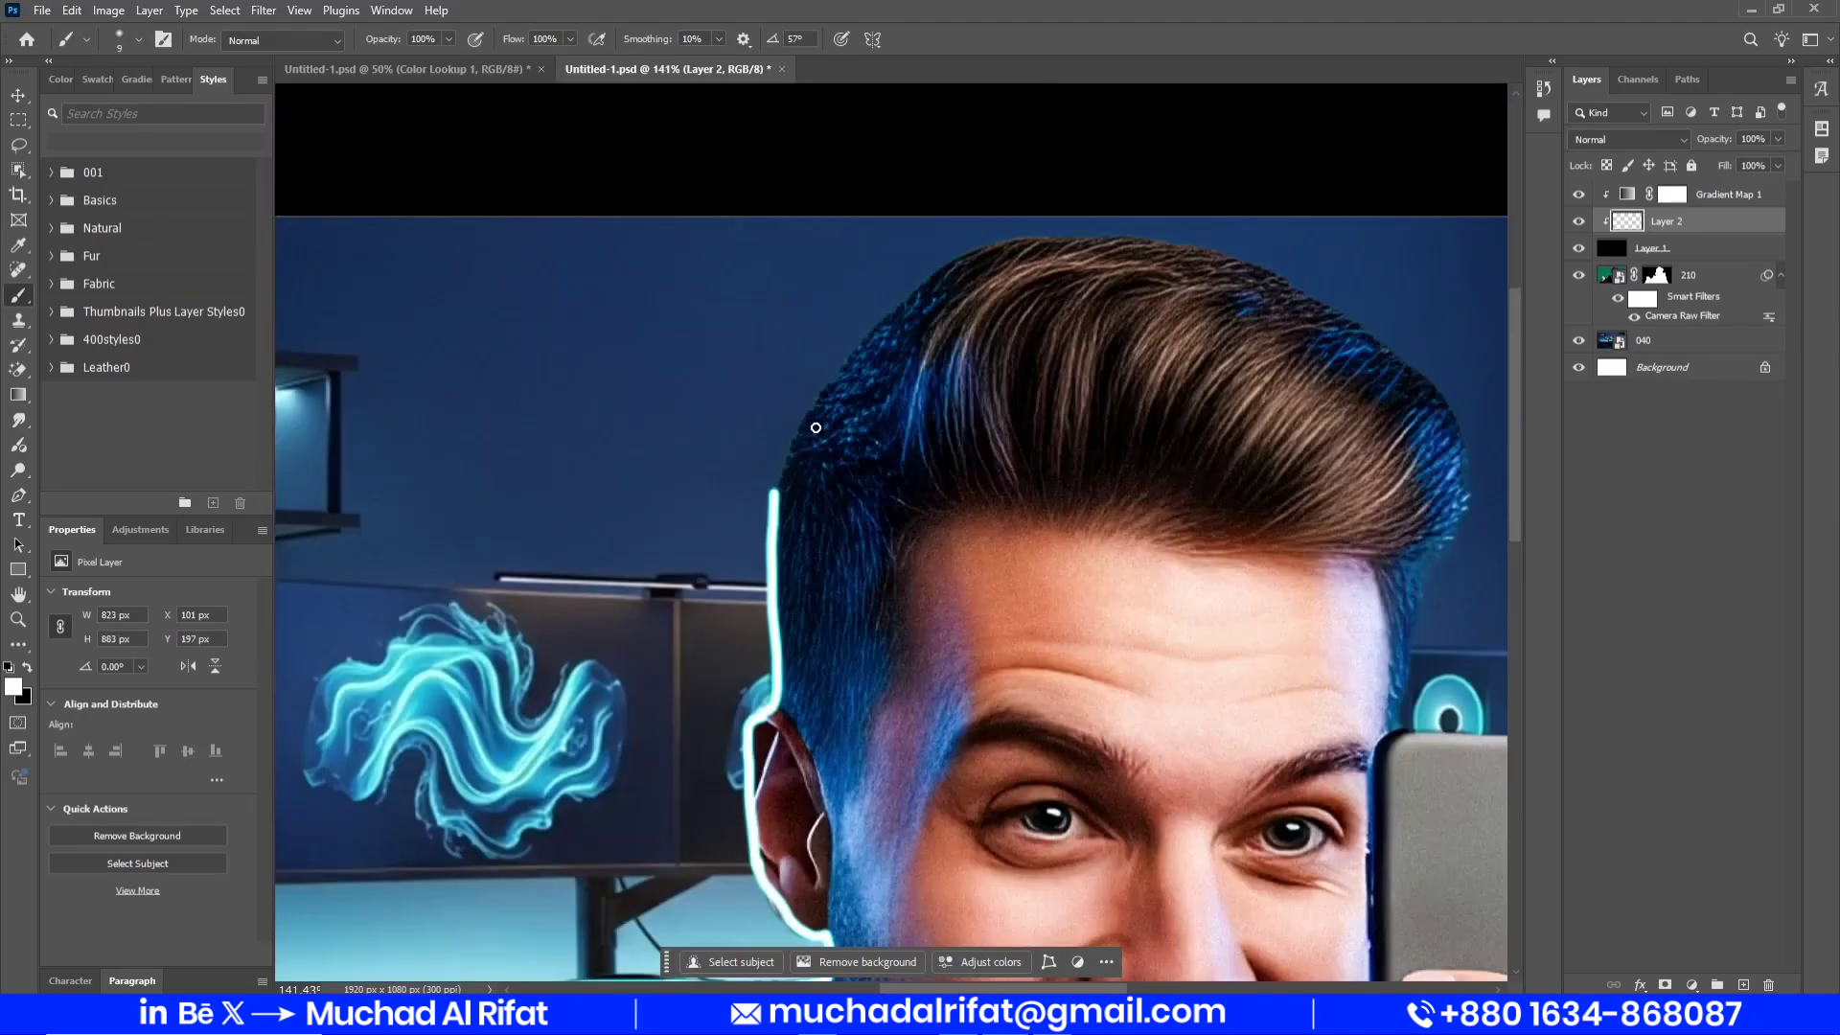
{"action": "key", "text": "ctrl+z"}
{"action": "left_click_drag", "start_coordinate": [762, 719], "coordinate": [774, 615]}
Trace the rim line along the other sleeve, the hand holding the phone and the phone's outer and upper edges
{"action": "mouse_move", "coordinate": [1057, 539]}
{"action": "left_mouse_down"}
{"action": "mouse_move", "coordinate": [501, 370]}
{"action": "mouse_move", "coordinate": [415, 88]}
{"action": "left_mouse_up"}
{"action": "left_click_drag", "start_coordinate": [1102, 920], "coordinate": [968, 288]}
{"action": "key", "text": "ctrl+s"}
{"action": "left_click_drag", "start_coordinate": [1083, 472], "coordinate": [876, 538]}
{"action": "mouse_move", "coordinate": [1002, 659]}
{"action": "left_mouse_down"}
{"action": "mouse_move", "coordinate": [834, 436]}
{"action": "mouse_move", "coordinate": [769, 187]}
{"action": "mouse_move", "coordinate": [898, 762]}
{"action": "mouse_move", "coordinate": [787, 545]}
{"action": "left_mouse_up"}
{"action": "key", "text": "ctrl+s"}
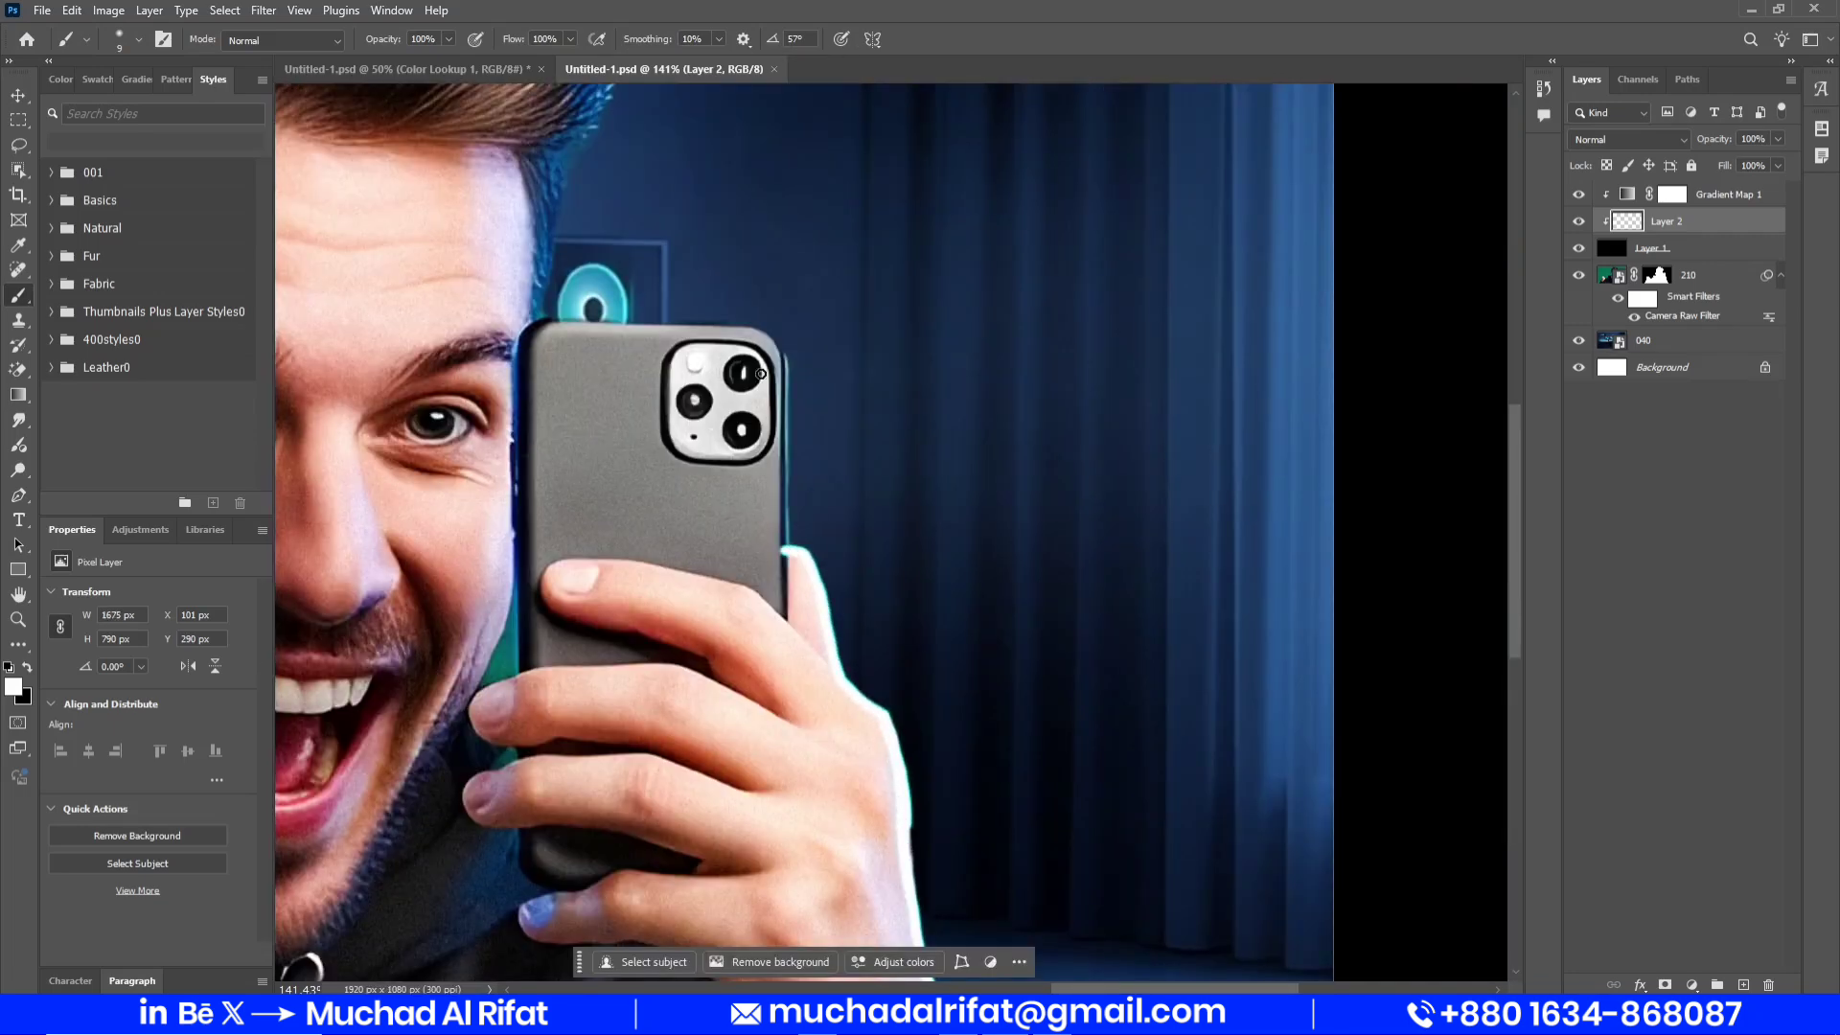
{"action": "left_click", "coordinate": [781, 359], "text": "shift"}
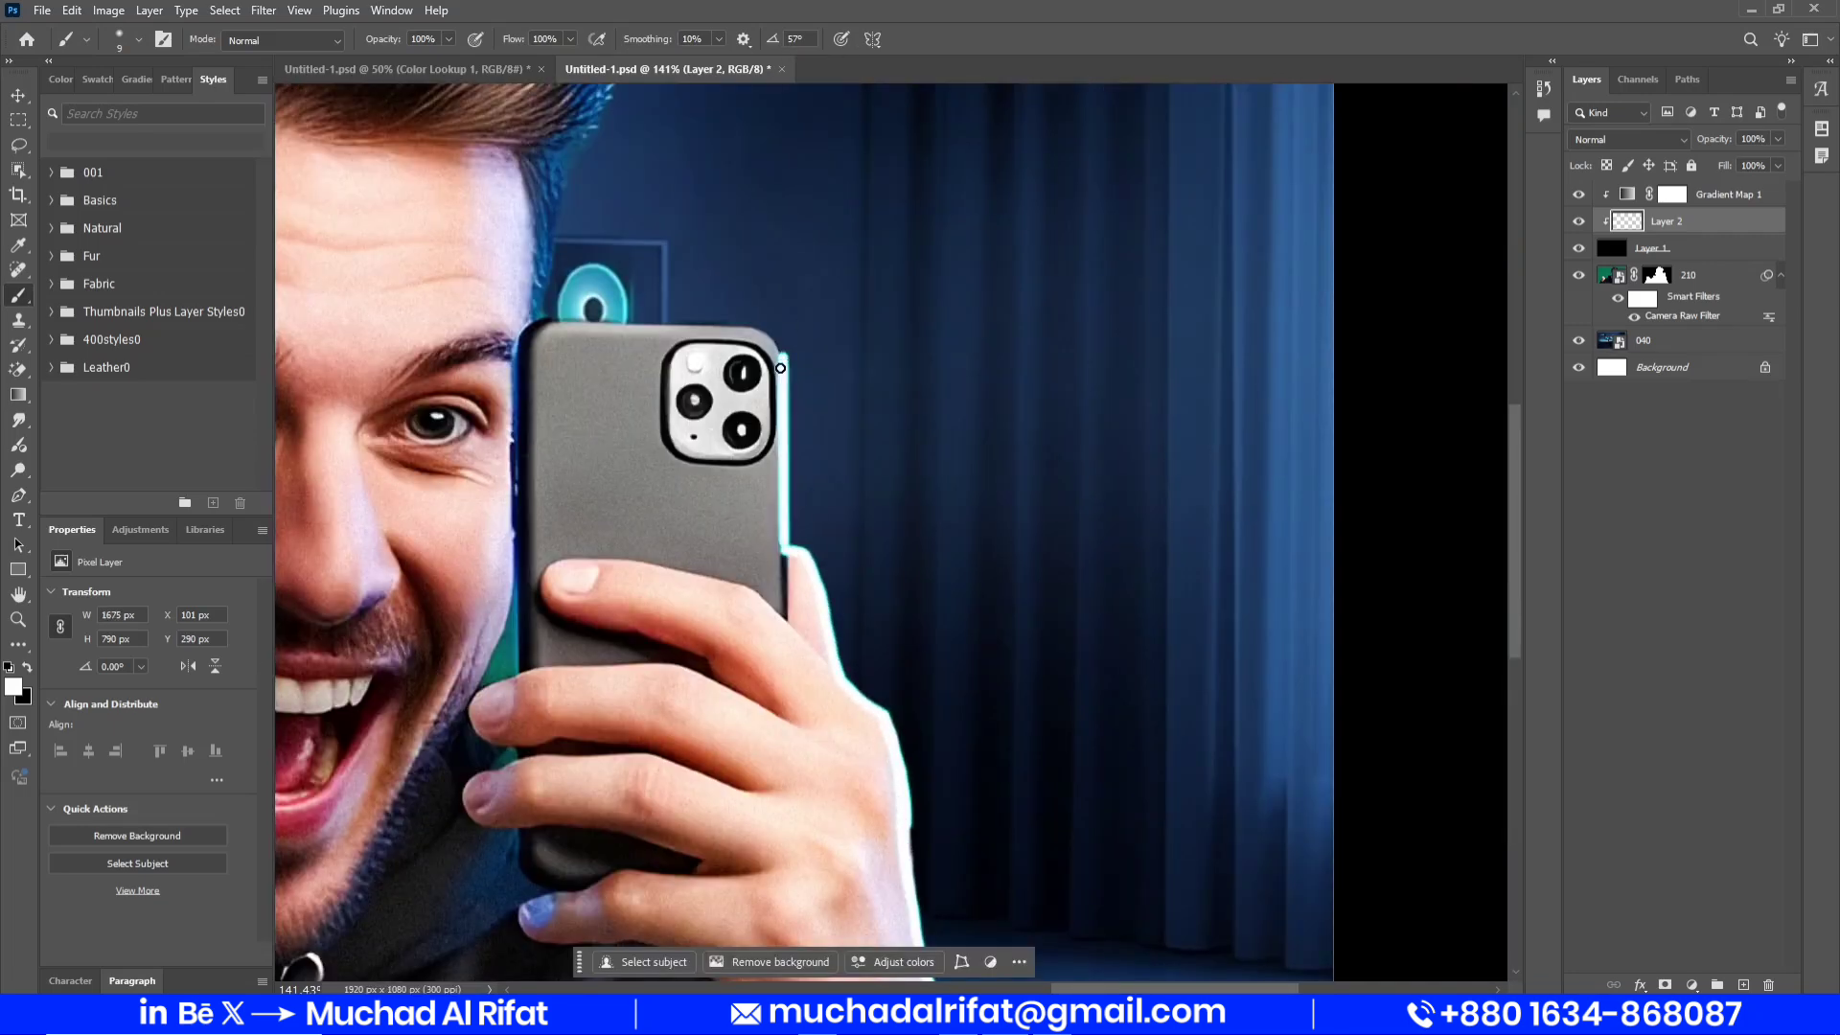
{"action": "left_click", "coordinate": [550, 323], "text": "shift"}
Soften the rim line along the sleeve, fist, shoulder and hood with a 103 px Smudge tool at 50% strength
{"action": "right_click", "coordinate": [19, 471]}
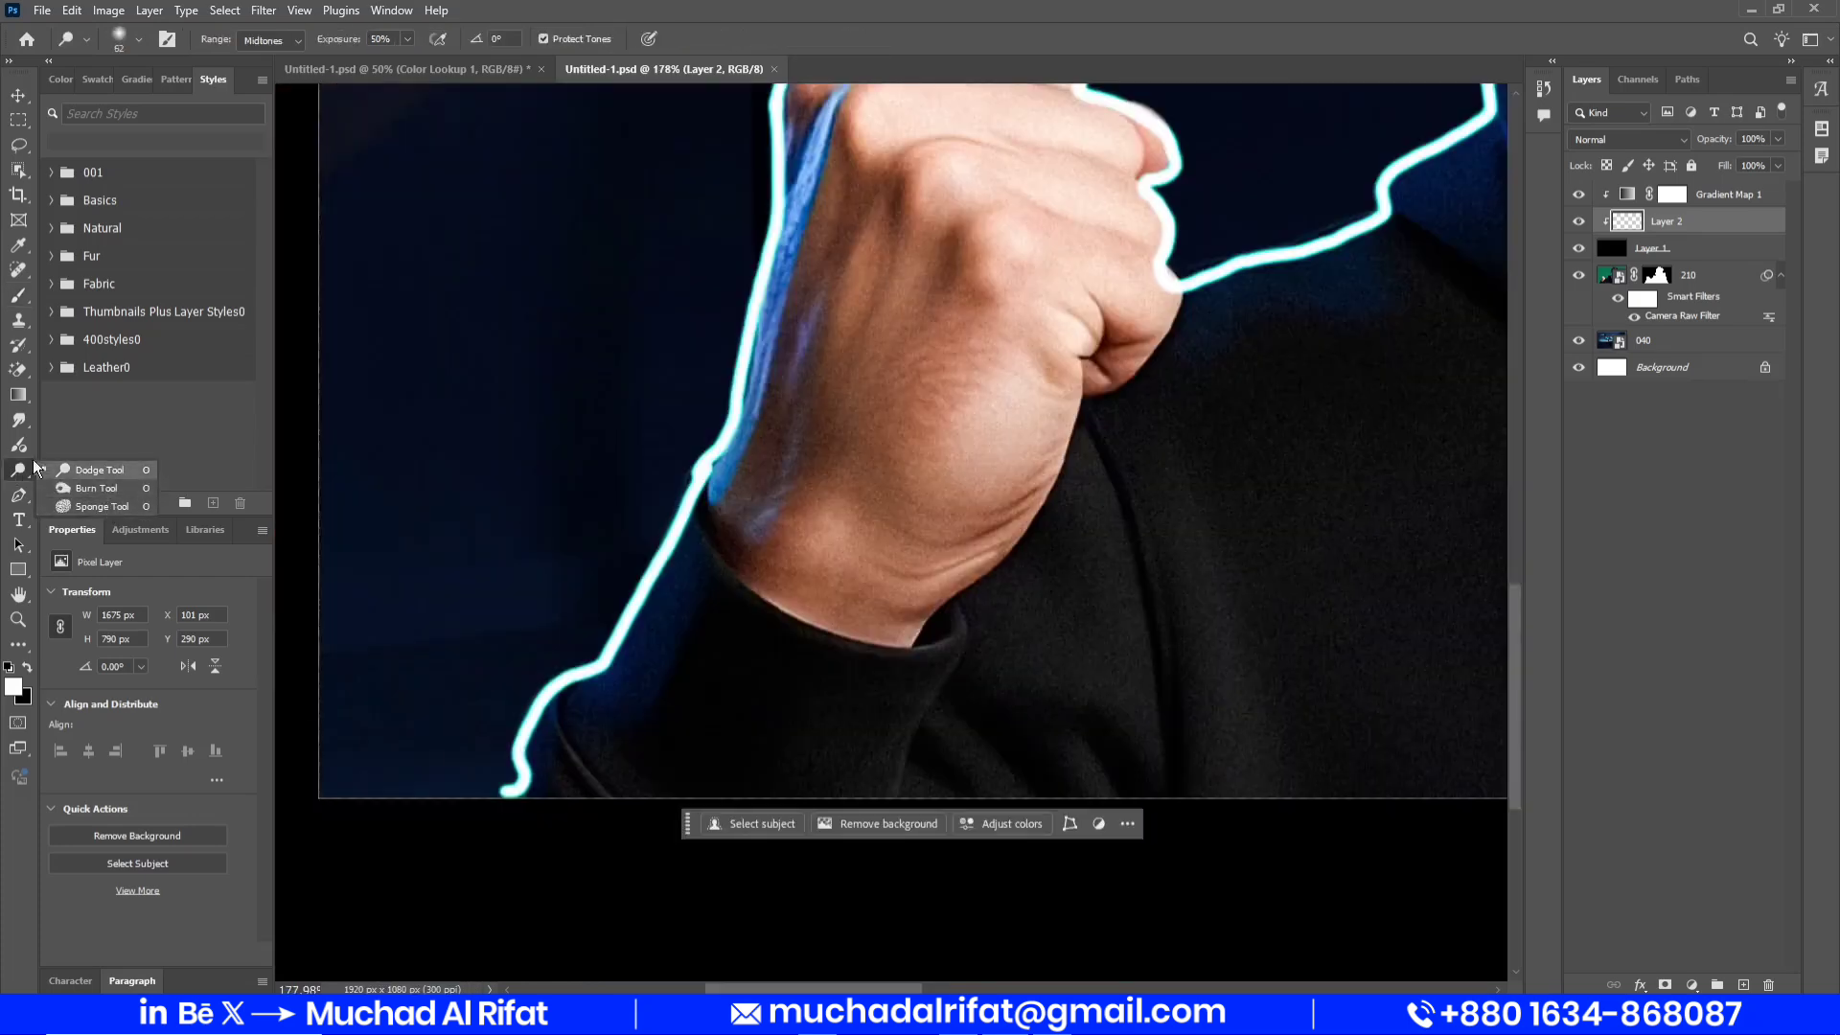
{"action": "left_click", "coordinate": [34, 420]}
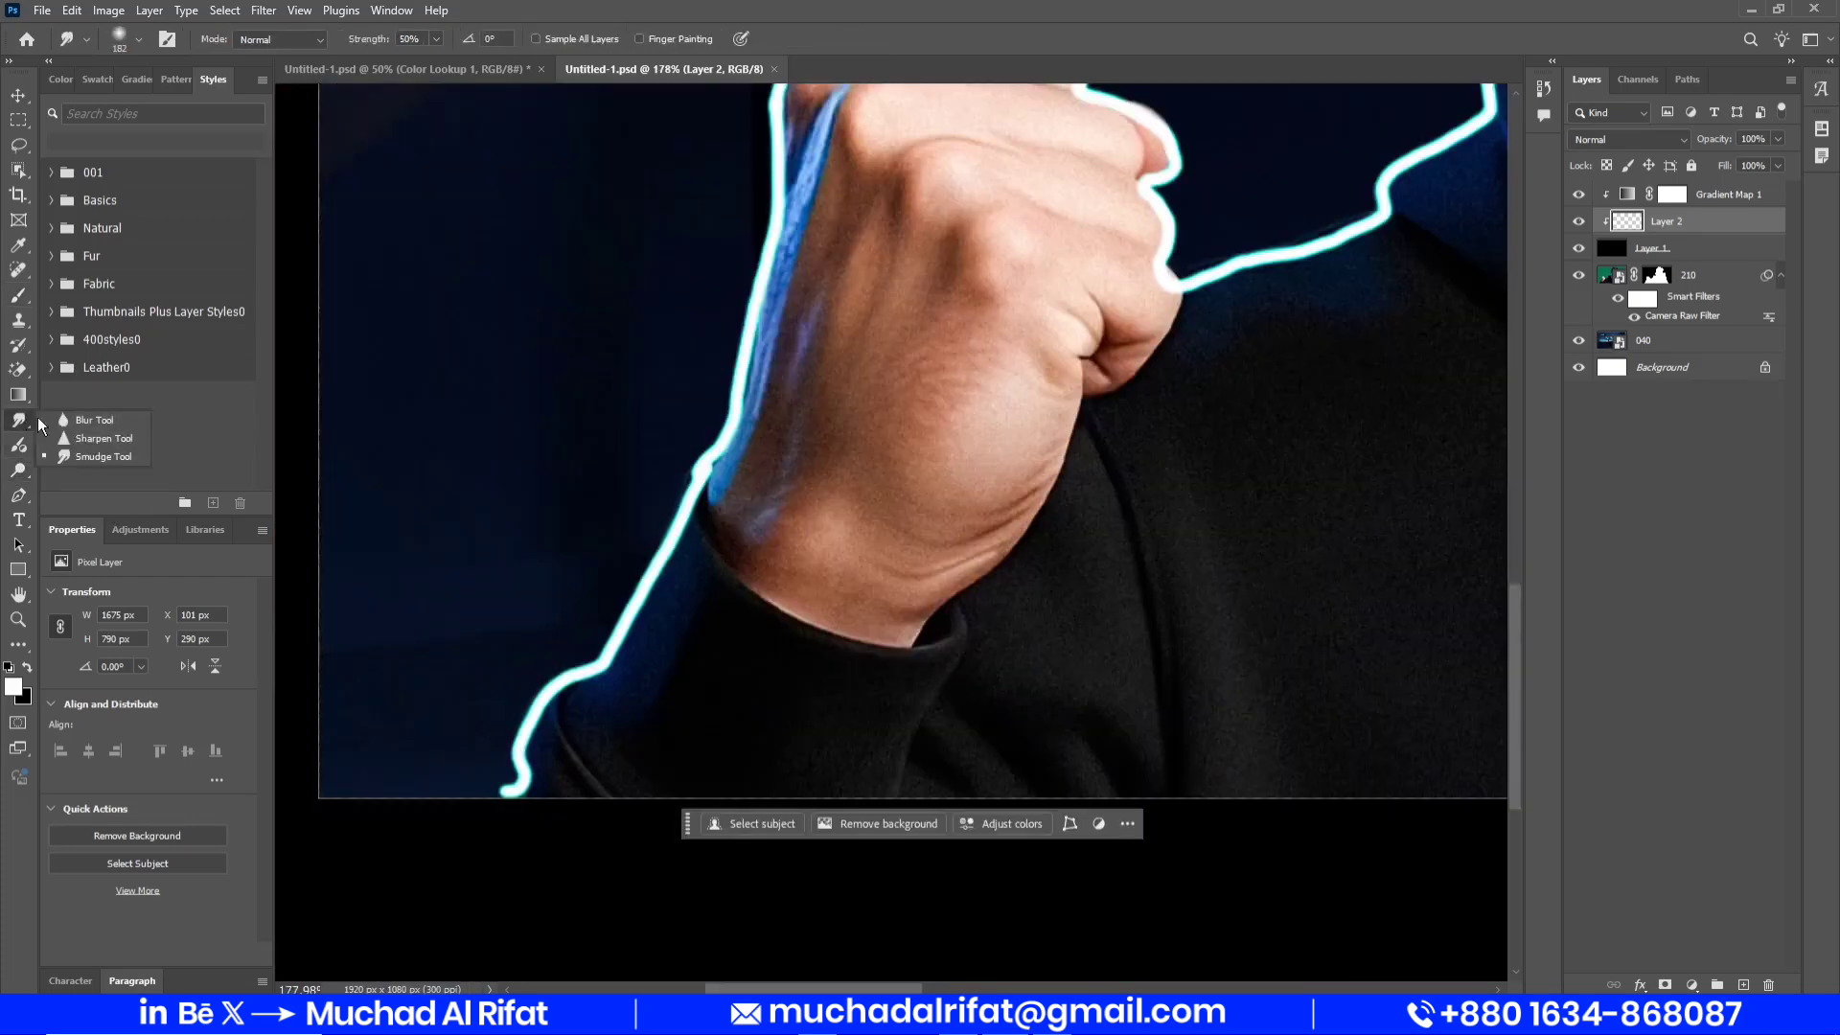
{"action": "left_click", "coordinate": [118, 457]}
{"action": "mouse_move", "coordinate": [518, 706]}
{"action": "left_mouse_down"}
{"action": "mouse_move", "coordinate": [485, 706]}
{"action": "mouse_move", "coordinate": [479, 732]}
{"action": "mouse_move", "coordinate": [526, 731]}
{"action": "mouse_move", "coordinate": [652, 618]}
{"action": "mouse_move", "coordinate": [731, 308]}
{"action": "mouse_move", "coordinate": [900, 307]}
{"action": "mouse_move", "coordinate": [908, 443]}
{"action": "mouse_move", "coordinate": [1092, 360]}
{"action": "left_mouse_up"}
{"action": "scroll", "coordinate": [652, 618], "scroll_direction": "down", "scroll_amount": 3}
{"action": "left_click_drag", "start_coordinate": [1099, 440], "coordinate": [869, 612]}
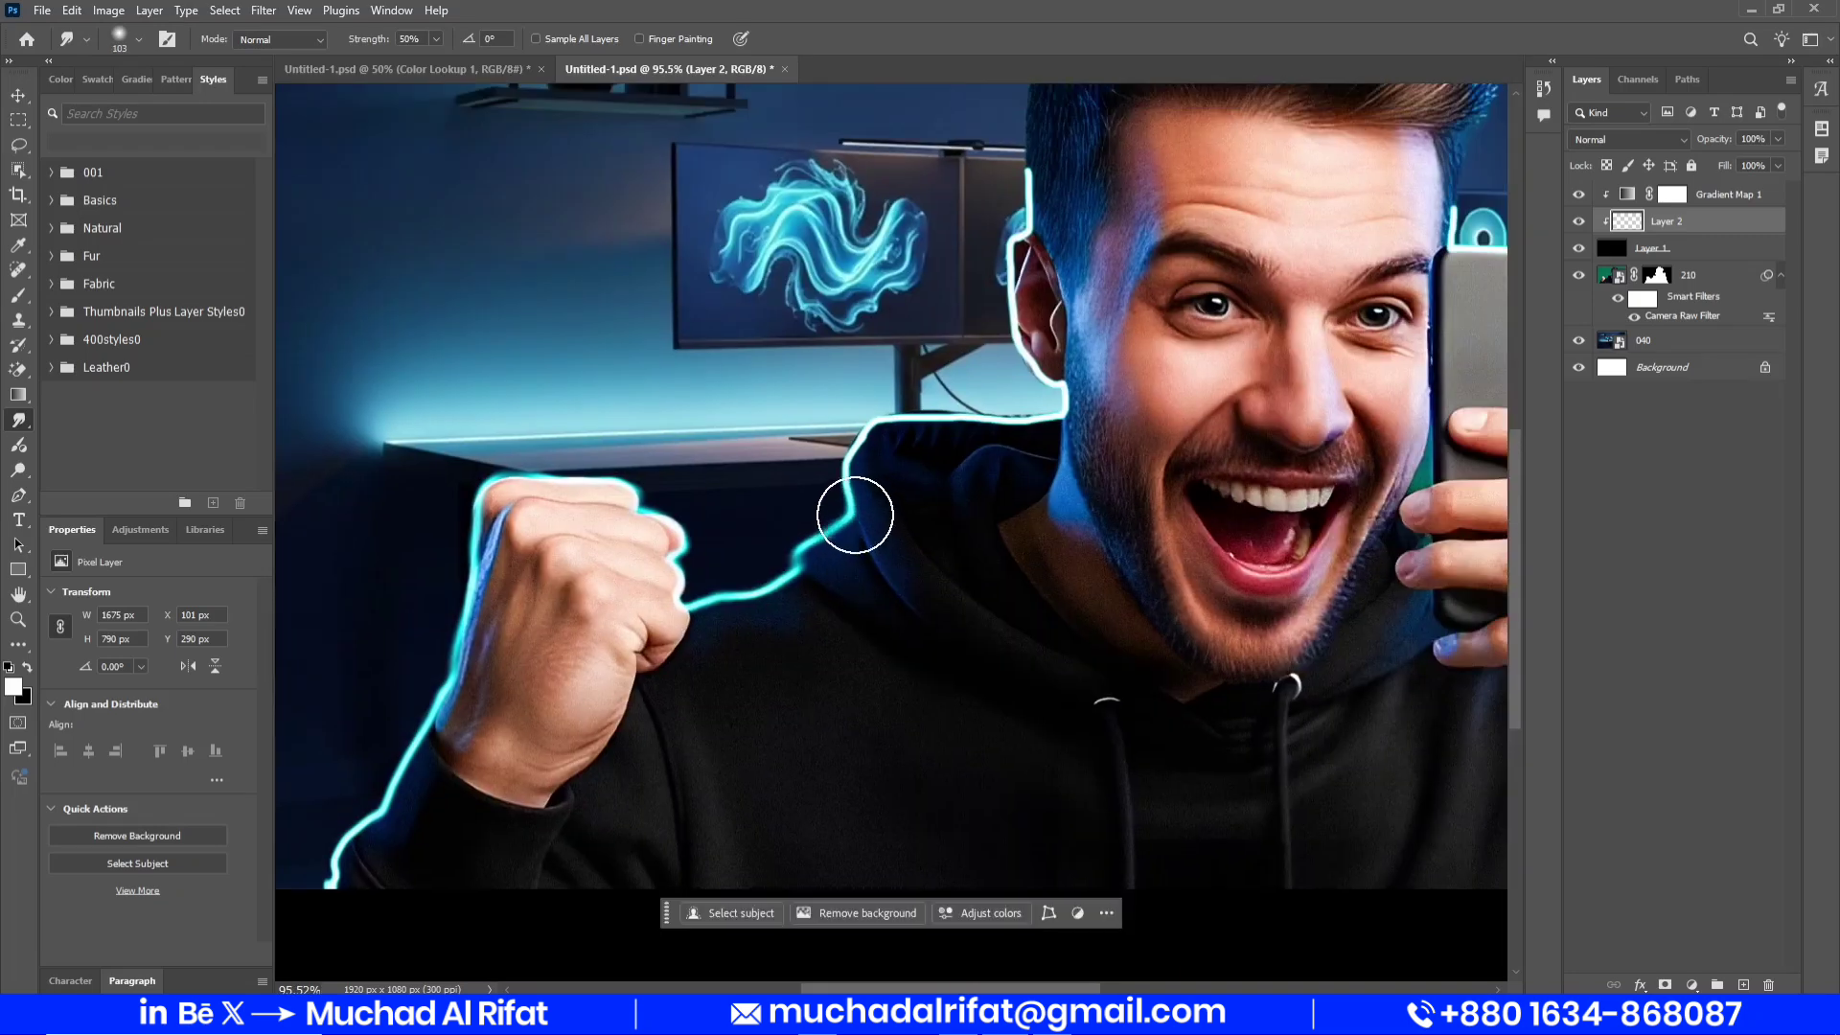
{"action": "mouse_move", "coordinate": [842, 513]}
{"action": "left_mouse_down"}
{"action": "mouse_move", "coordinate": [855, 430]}
{"action": "mouse_move", "coordinate": [950, 412]}
{"action": "mouse_move", "coordinate": [1031, 431]}
{"action": "mouse_move", "coordinate": [1022, 376]}
{"action": "mouse_move", "coordinate": [1046, 345]}
{"action": "mouse_move", "coordinate": [1059, 379]}
{"action": "mouse_move", "coordinate": [1011, 304]}
{"action": "mouse_move", "coordinate": [1023, 231]}
{"action": "left_mouse_up"}
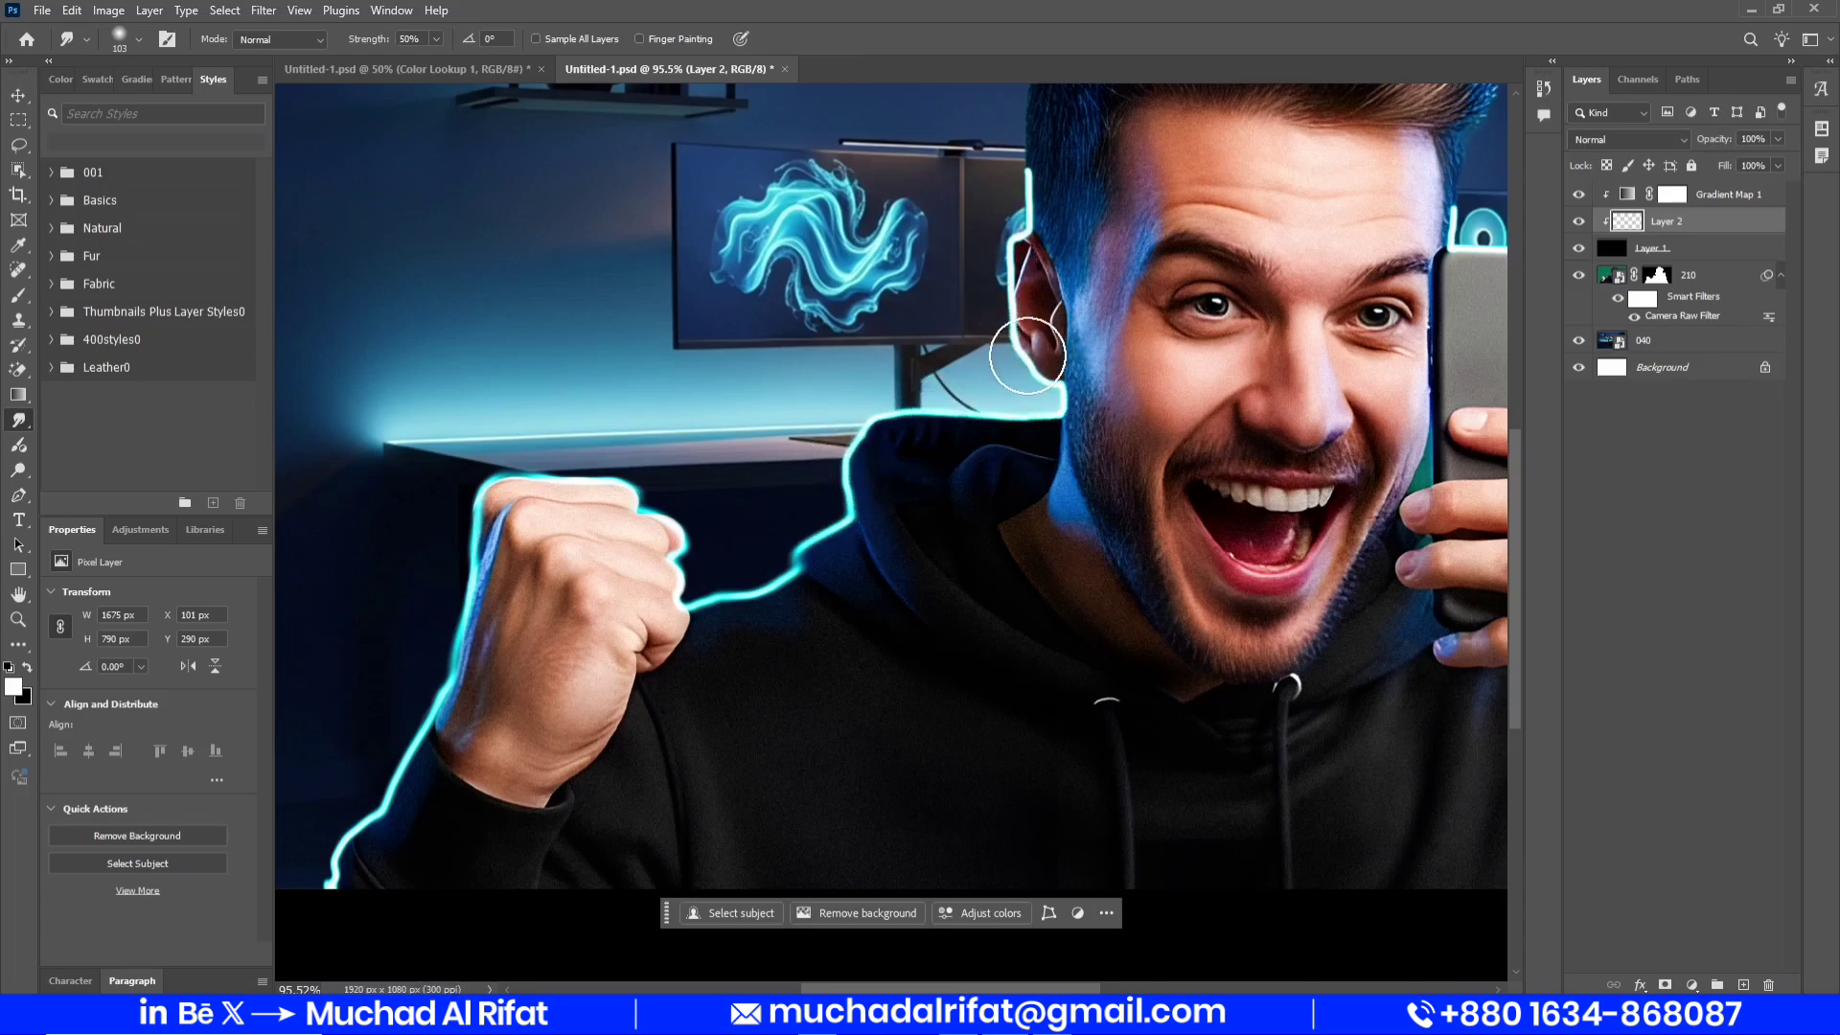
Smudge the rim line with a smaller brush from above the ear along the edge of the hair to the crown
{"action": "scroll", "coordinate": [1016, 235], "scroll_direction": "up", "scroll_amount": 8}
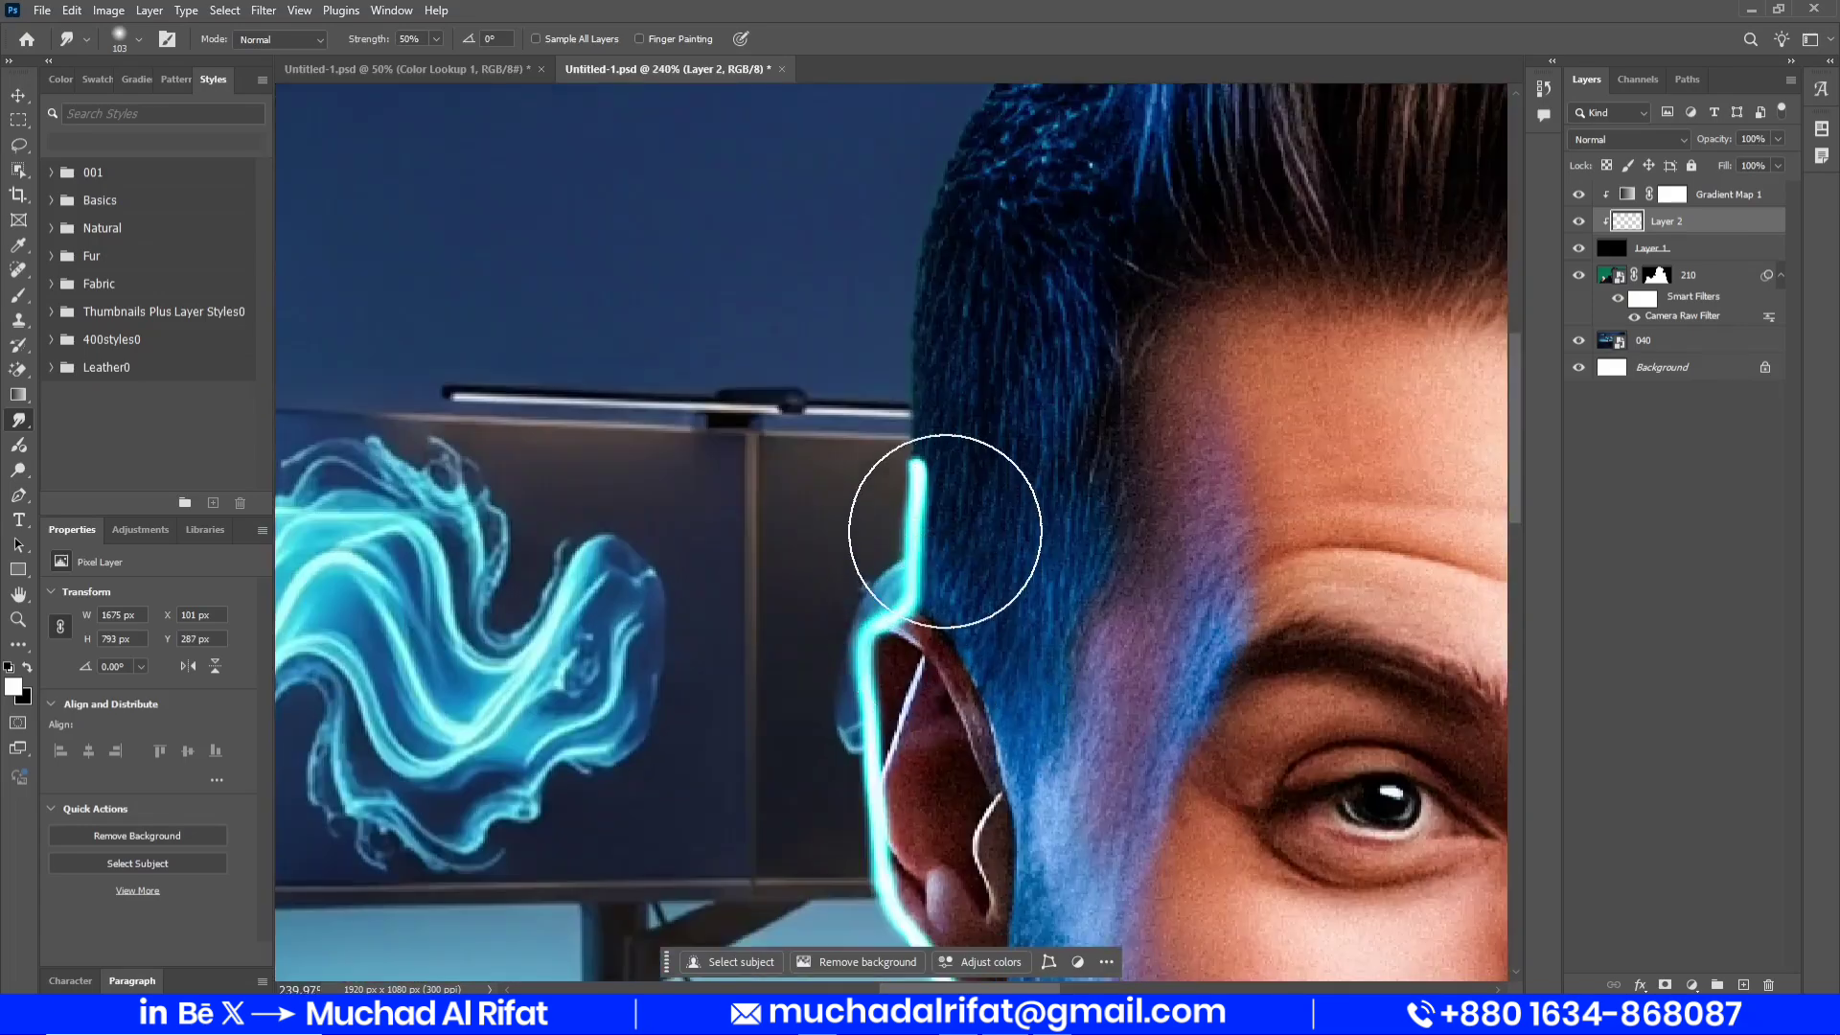
{"action": "left_click_drag", "start_coordinate": [945, 526], "coordinate": [925, 268]}
{"action": "right_click", "coordinate": [924, 313], "text": "alt"}
{"action": "left_click_drag", "start_coordinate": [944, 354], "coordinate": [703, 603]}
{"action": "left_click_drag", "start_coordinate": [692, 522], "coordinate": [916, 165]}
{"action": "left_click_drag", "start_coordinate": [887, 227], "coordinate": [739, 460]}
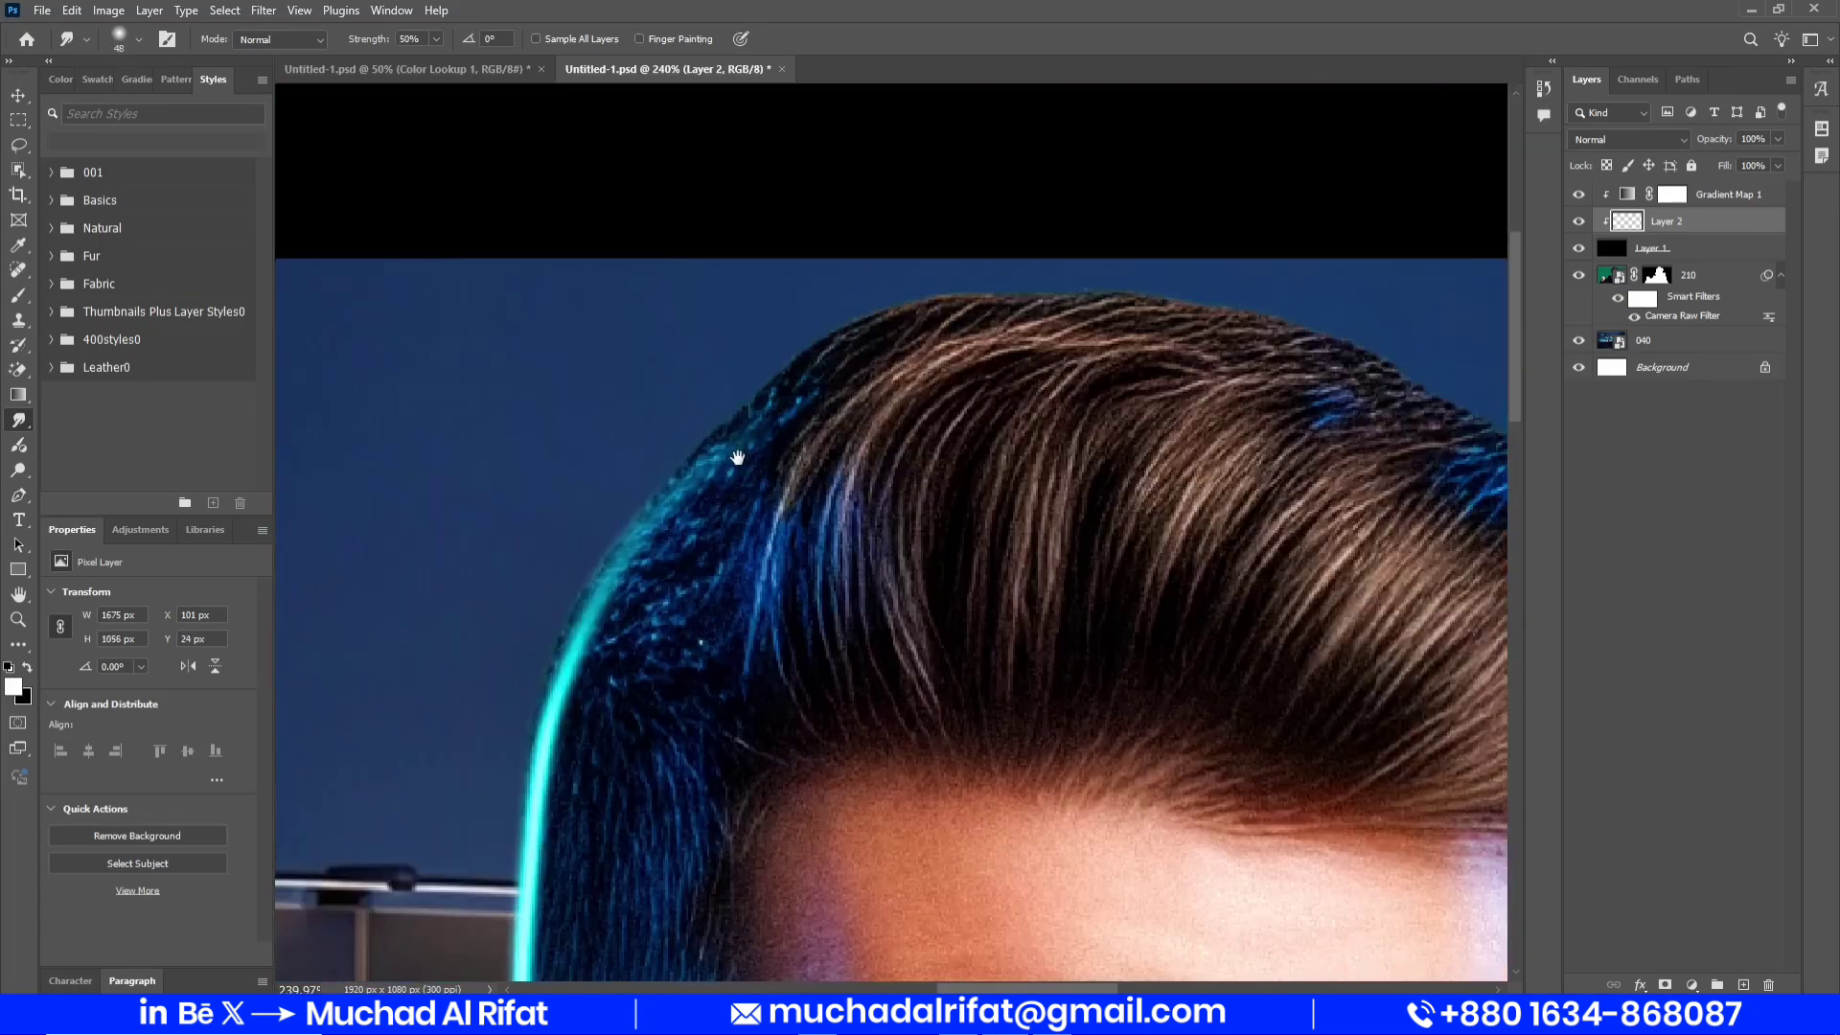
{"action": "mouse_move", "coordinate": [575, 757]}
{"action": "left_mouse_down"}
{"action": "mouse_move", "coordinate": [627, 588]}
{"action": "mouse_move", "coordinate": [999, 228]}
{"action": "mouse_move", "coordinate": [868, 377]}
{"action": "mouse_move", "coordinate": [901, 396]}
{"action": "mouse_move", "coordinate": [1055, 311]}
{"action": "left_mouse_up"}
{"action": "scroll", "coordinate": [1040, 340], "scroll_direction": "down", "scroll_amount": 6}
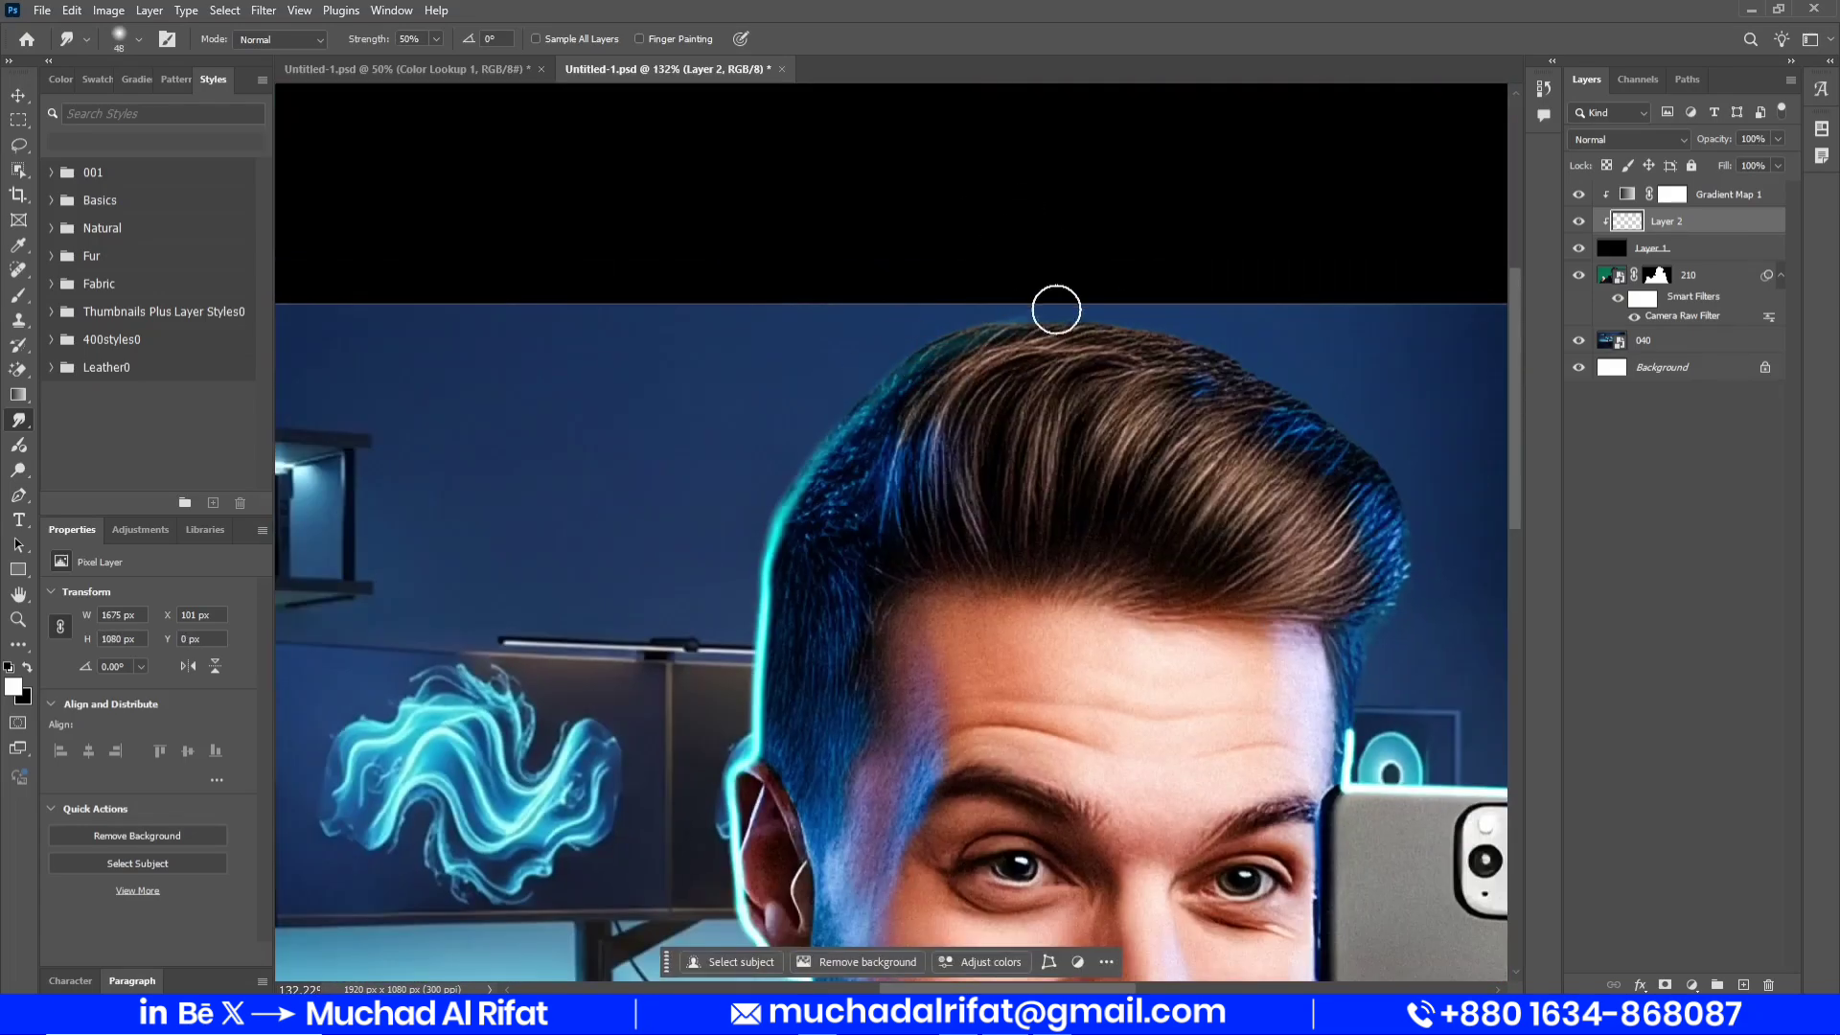
Smudge the rim line along the phone, the hand holding it and the hairline edge beside the phone
{"action": "left_click_drag", "start_coordinate": [1274, 718], "coordinate": [862, 317]}
{"action": "mouse_move", "coordinate": [1260, 700]}
{"action": "left_mouse_down"}
{"action": "mouse_move", "coordinate": [867, 302]}
{"action": "mouse_move", "coordinate": [891, 81]}
{"action": "left_mouse_up"}
{"action": "left_click_drag", "start_coordinate": [1166, 629], "coordinate": [977, 431]}
{"action": "mouse_move", "coordinate": [985, 293]}
{"action": "left_mouse_down"}
{"action": "mouse_move", "coordinate": [1108, 621]}
{"action": "mouse_move", "coordinate": [1086, 404]}
{"action": "left_mouse_up"}
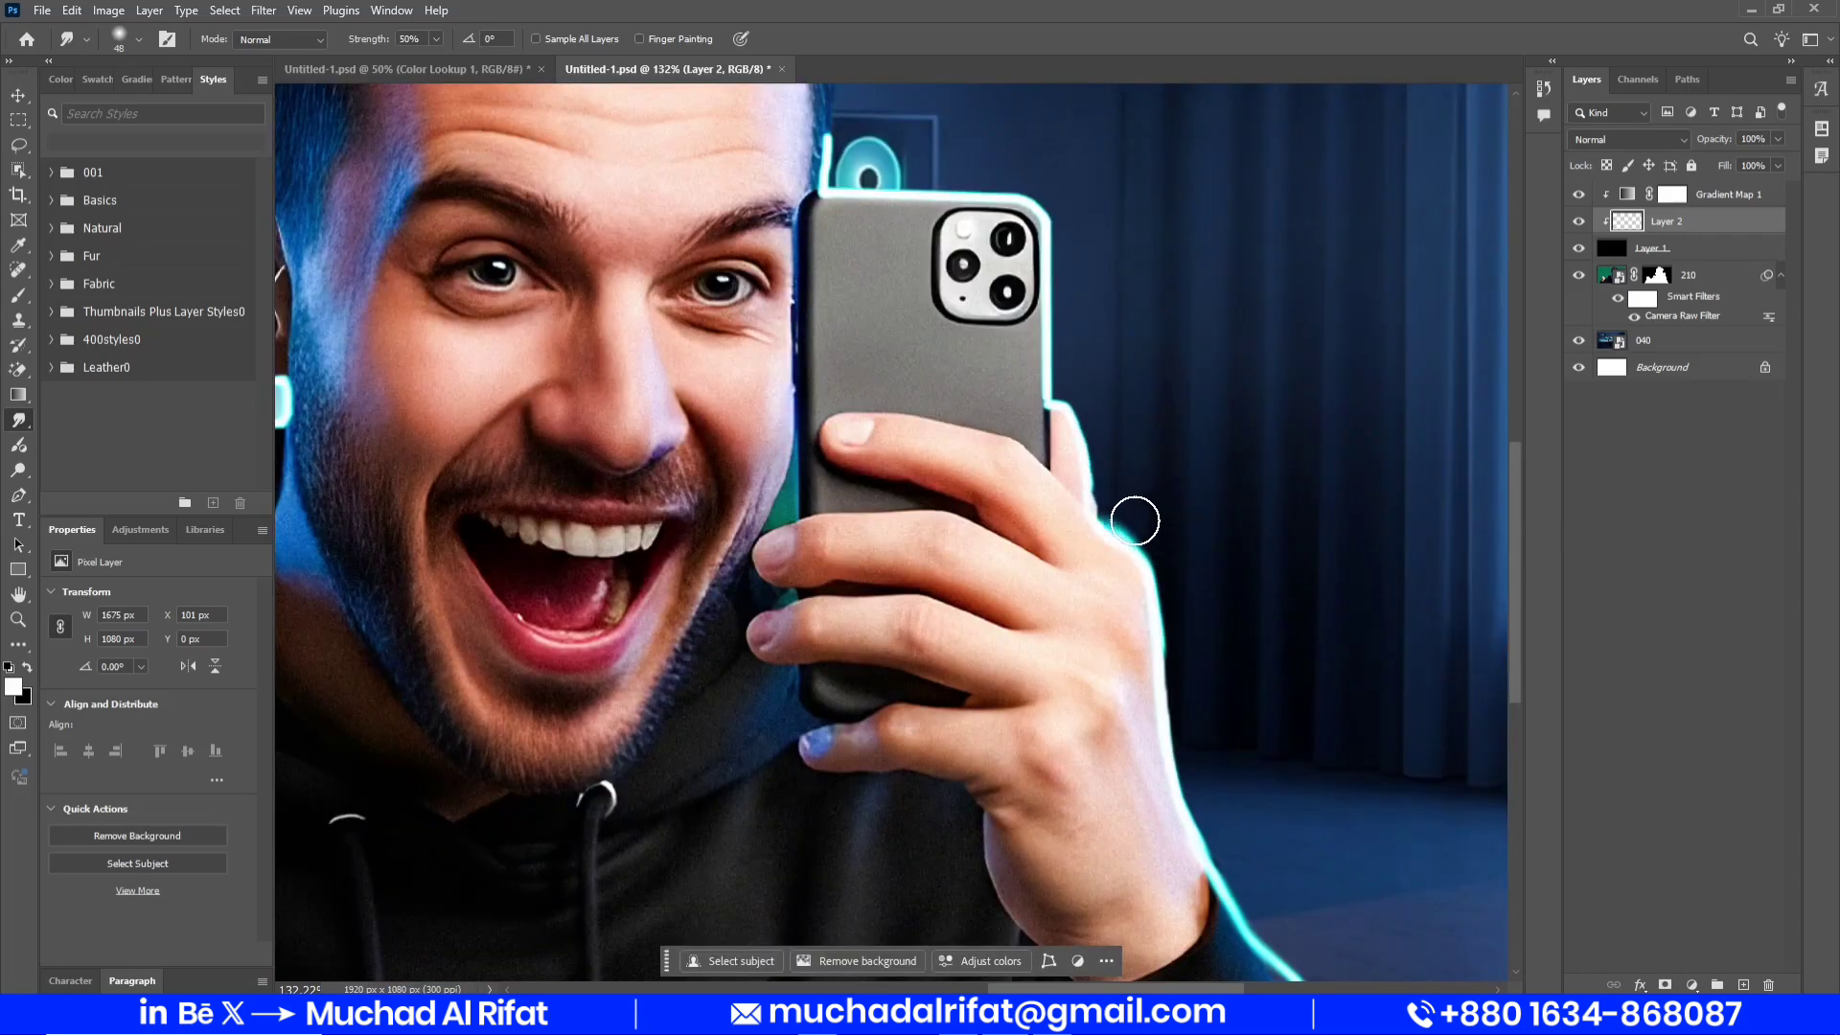
{"action": "key", "text": "b"}
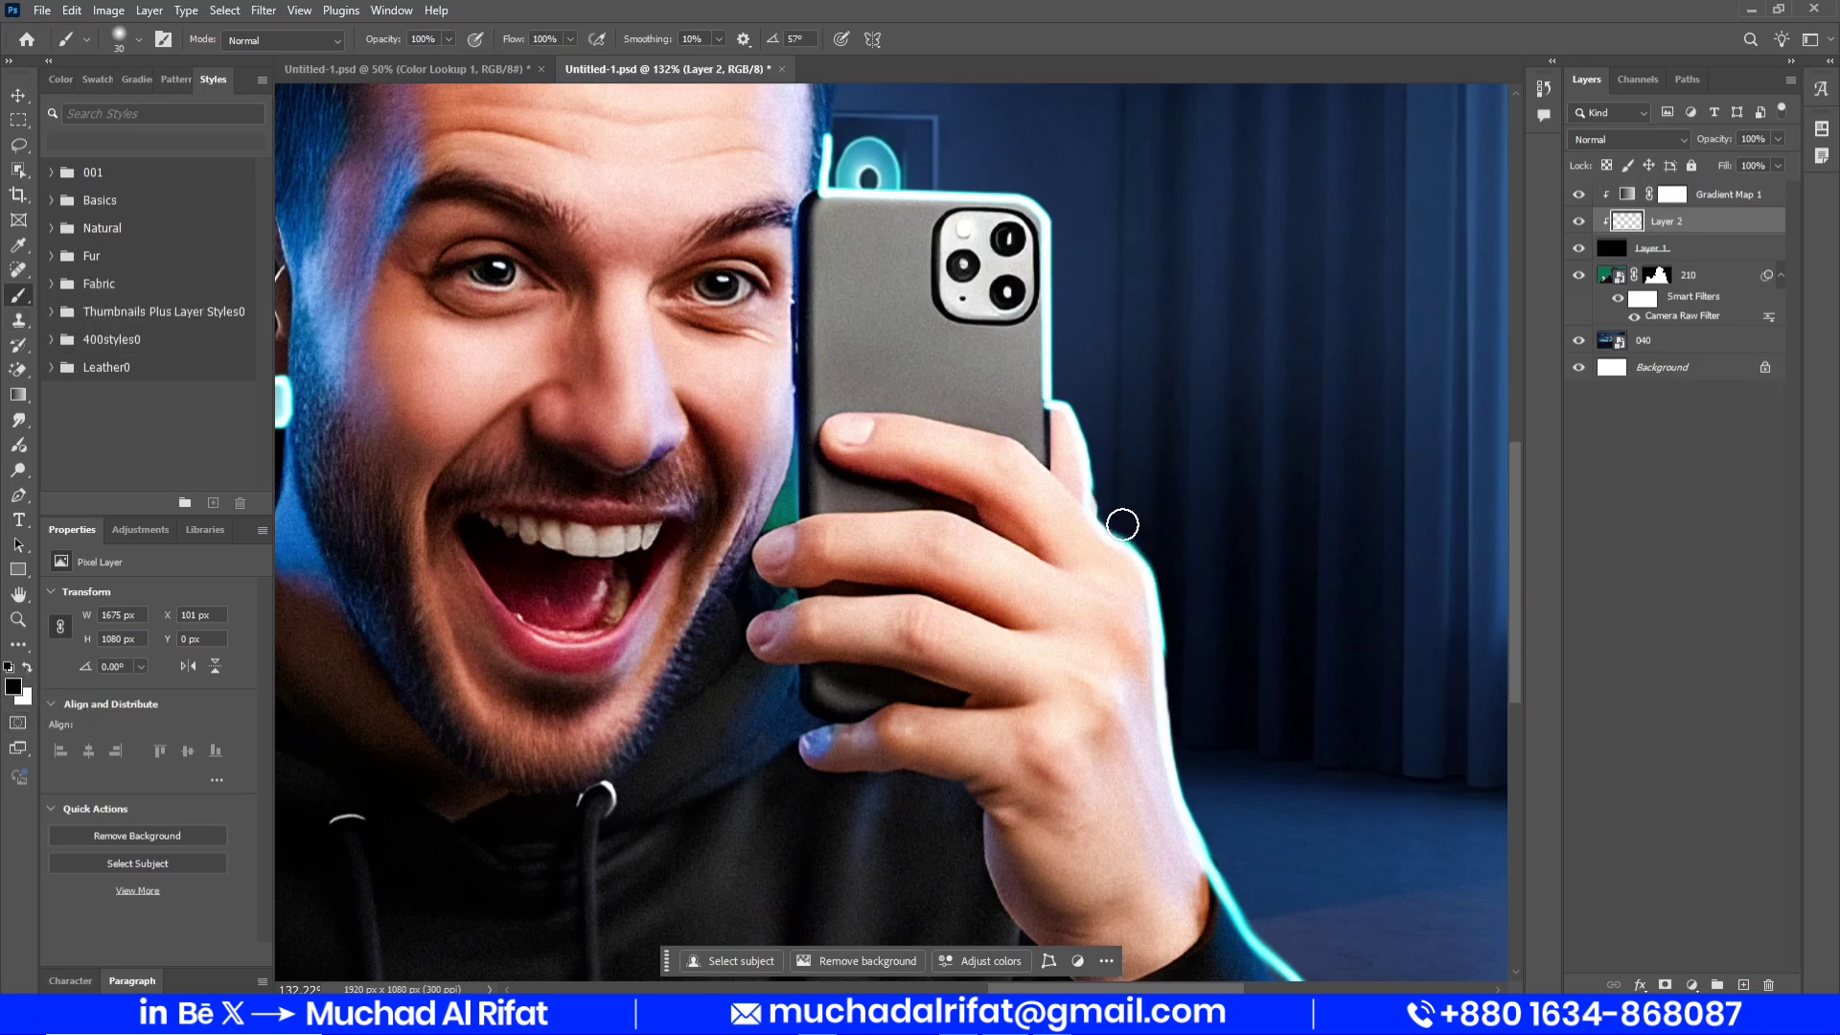
{"action": "key", "text": "r"}
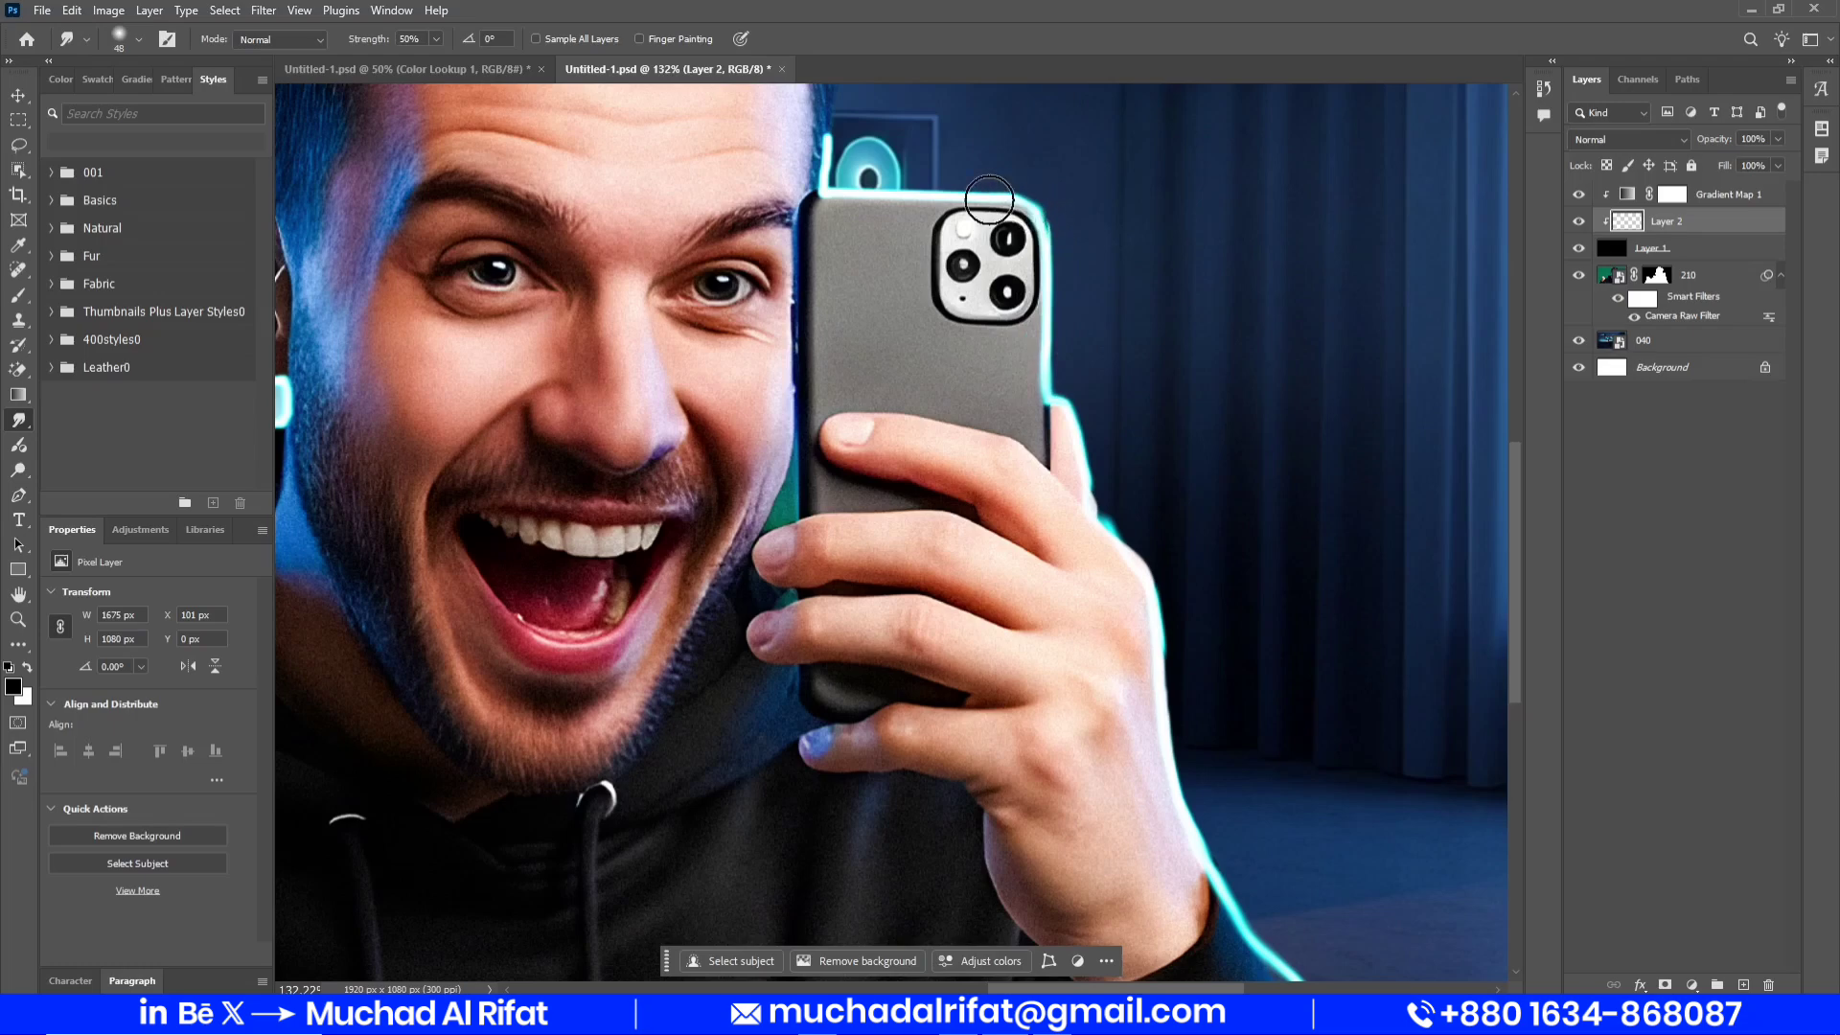
{"action": "left_click_drag", "start_coordinate": [828, 161], "coordinate": [891, 338]}
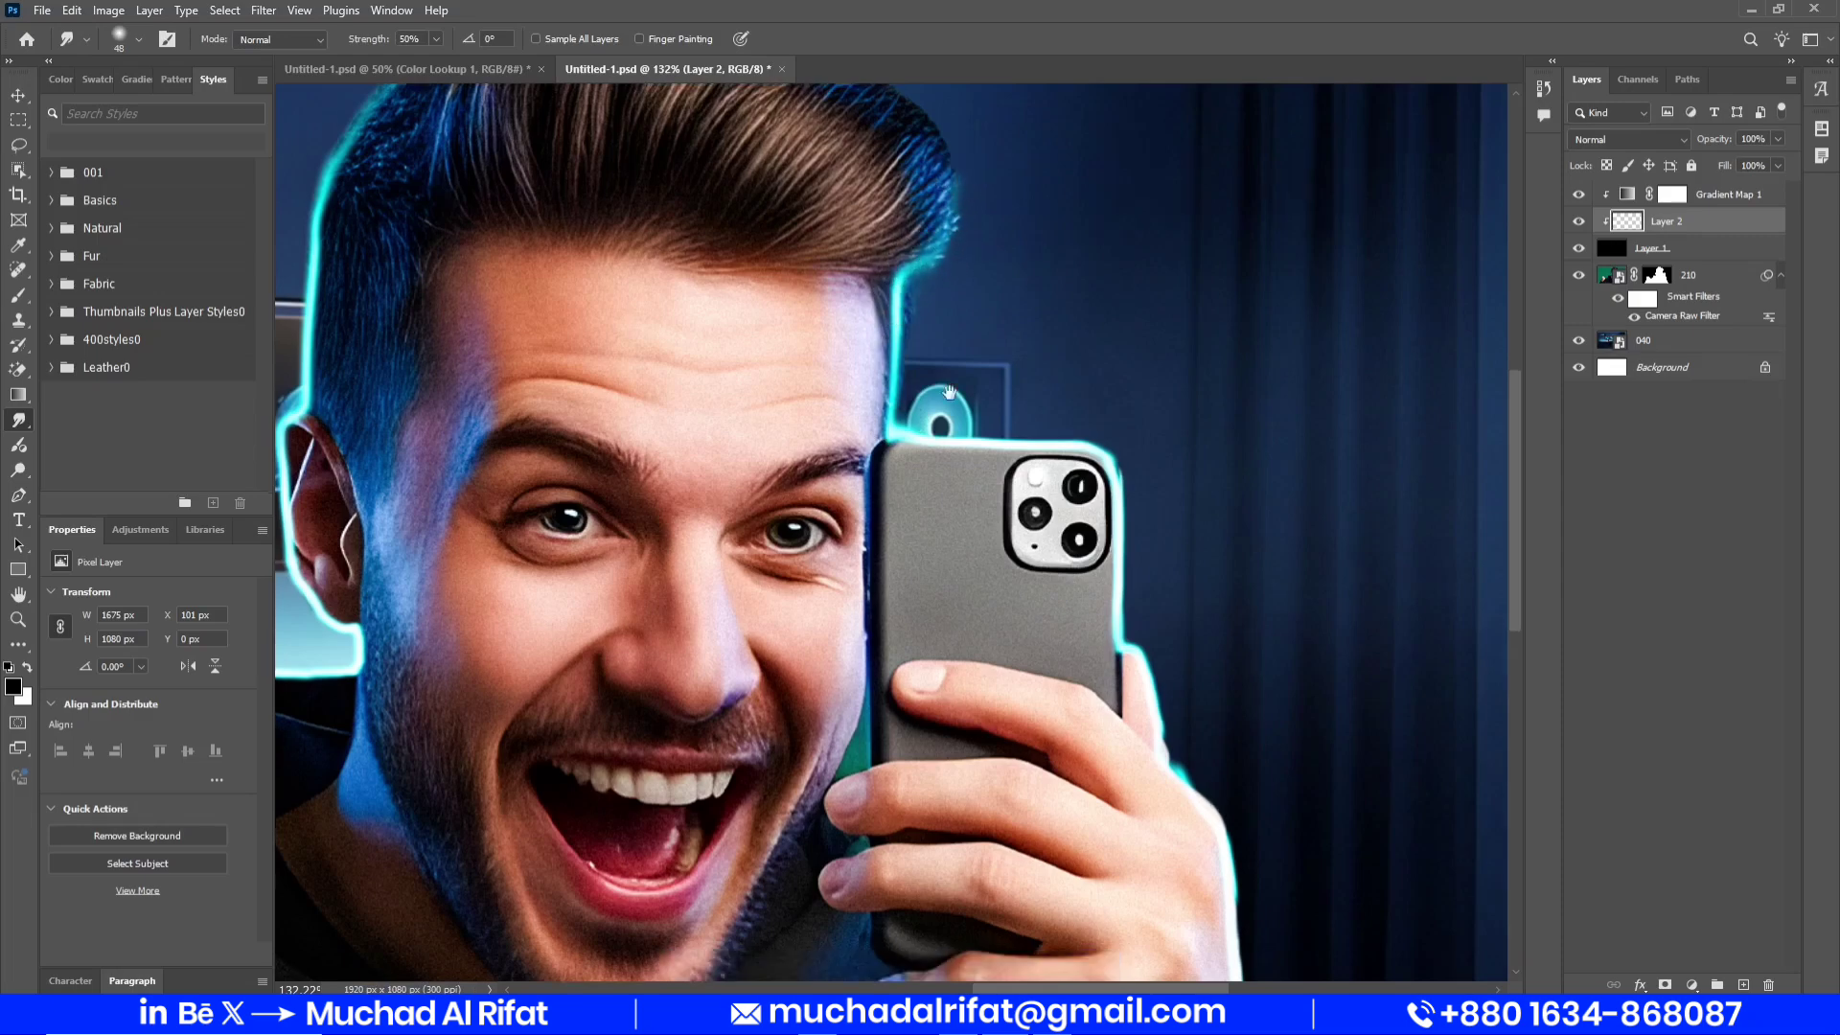
Touch up the rim line on the hand beside the phone with the Smudge tool and save the document
{"action": "scroll", "coordinate": [863, 230], "scroll_direction": "up", "scroll_amount": 3}
{"action": "key", "text": "ctrl+0"}
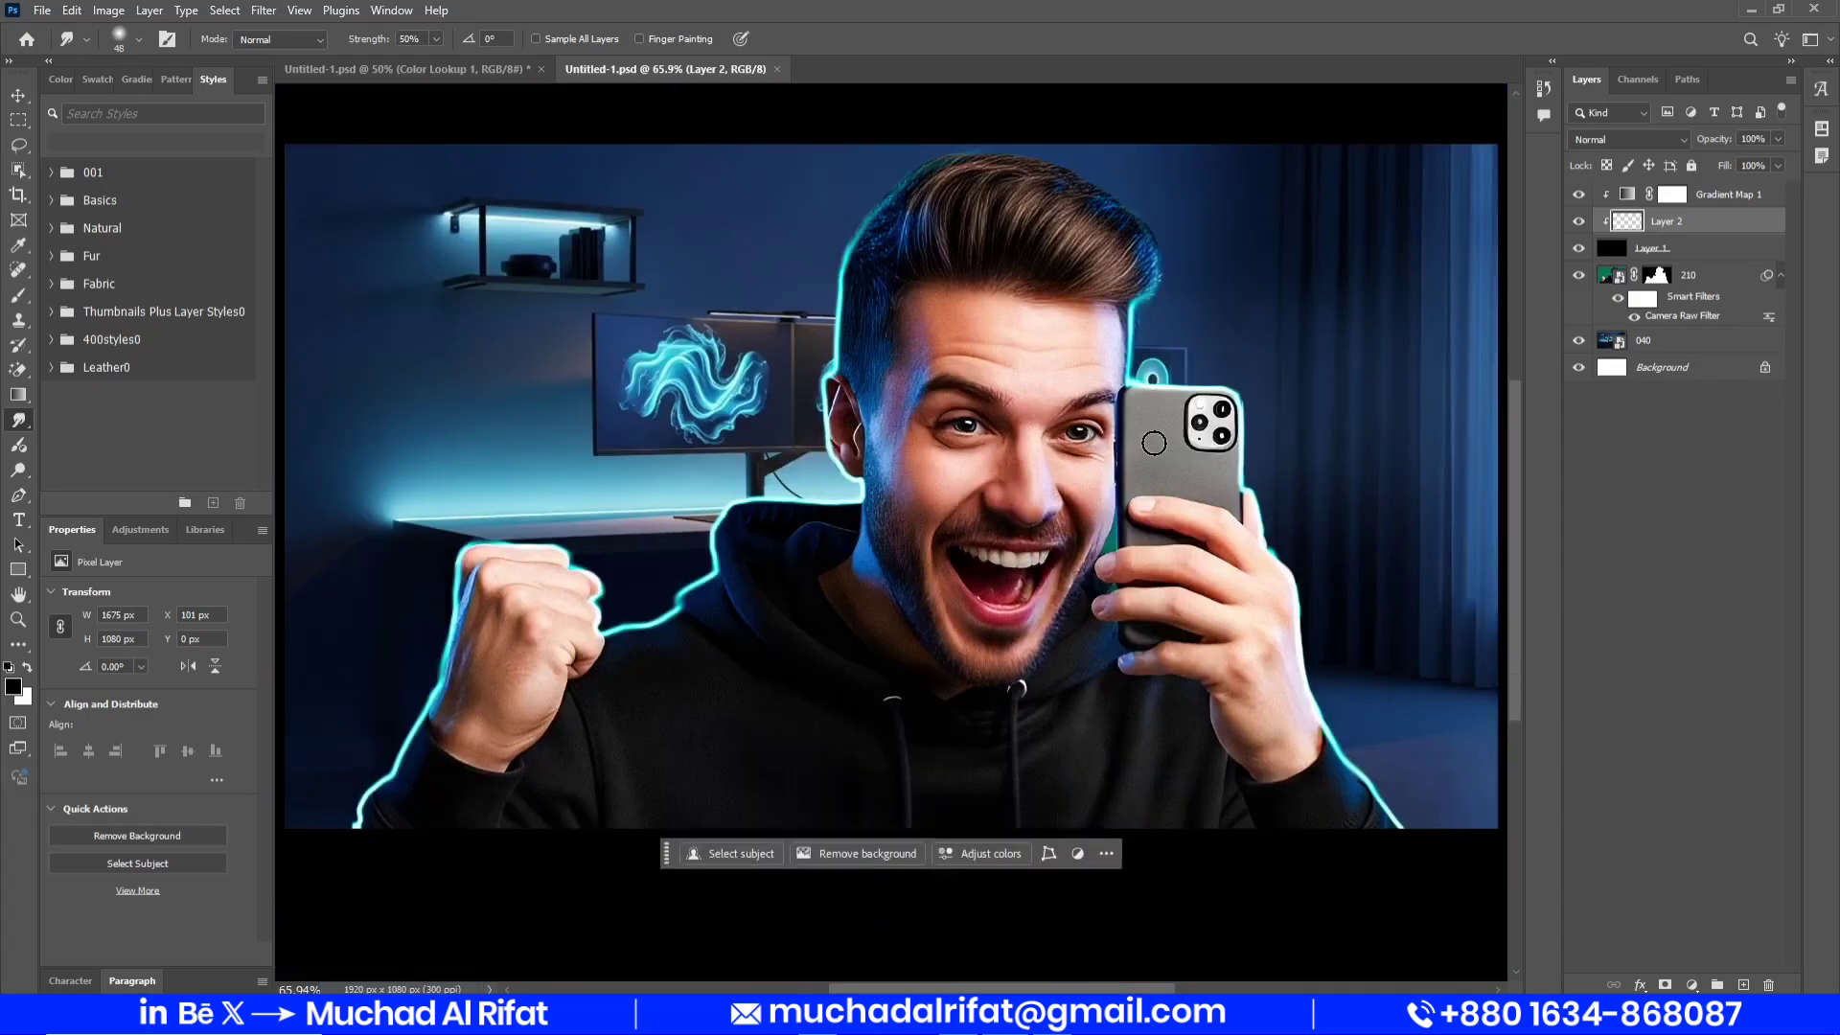
{"action": "scroll", "coordinate": [1260, 533], "scroll_direction": "up", "scroll_amount": 5}
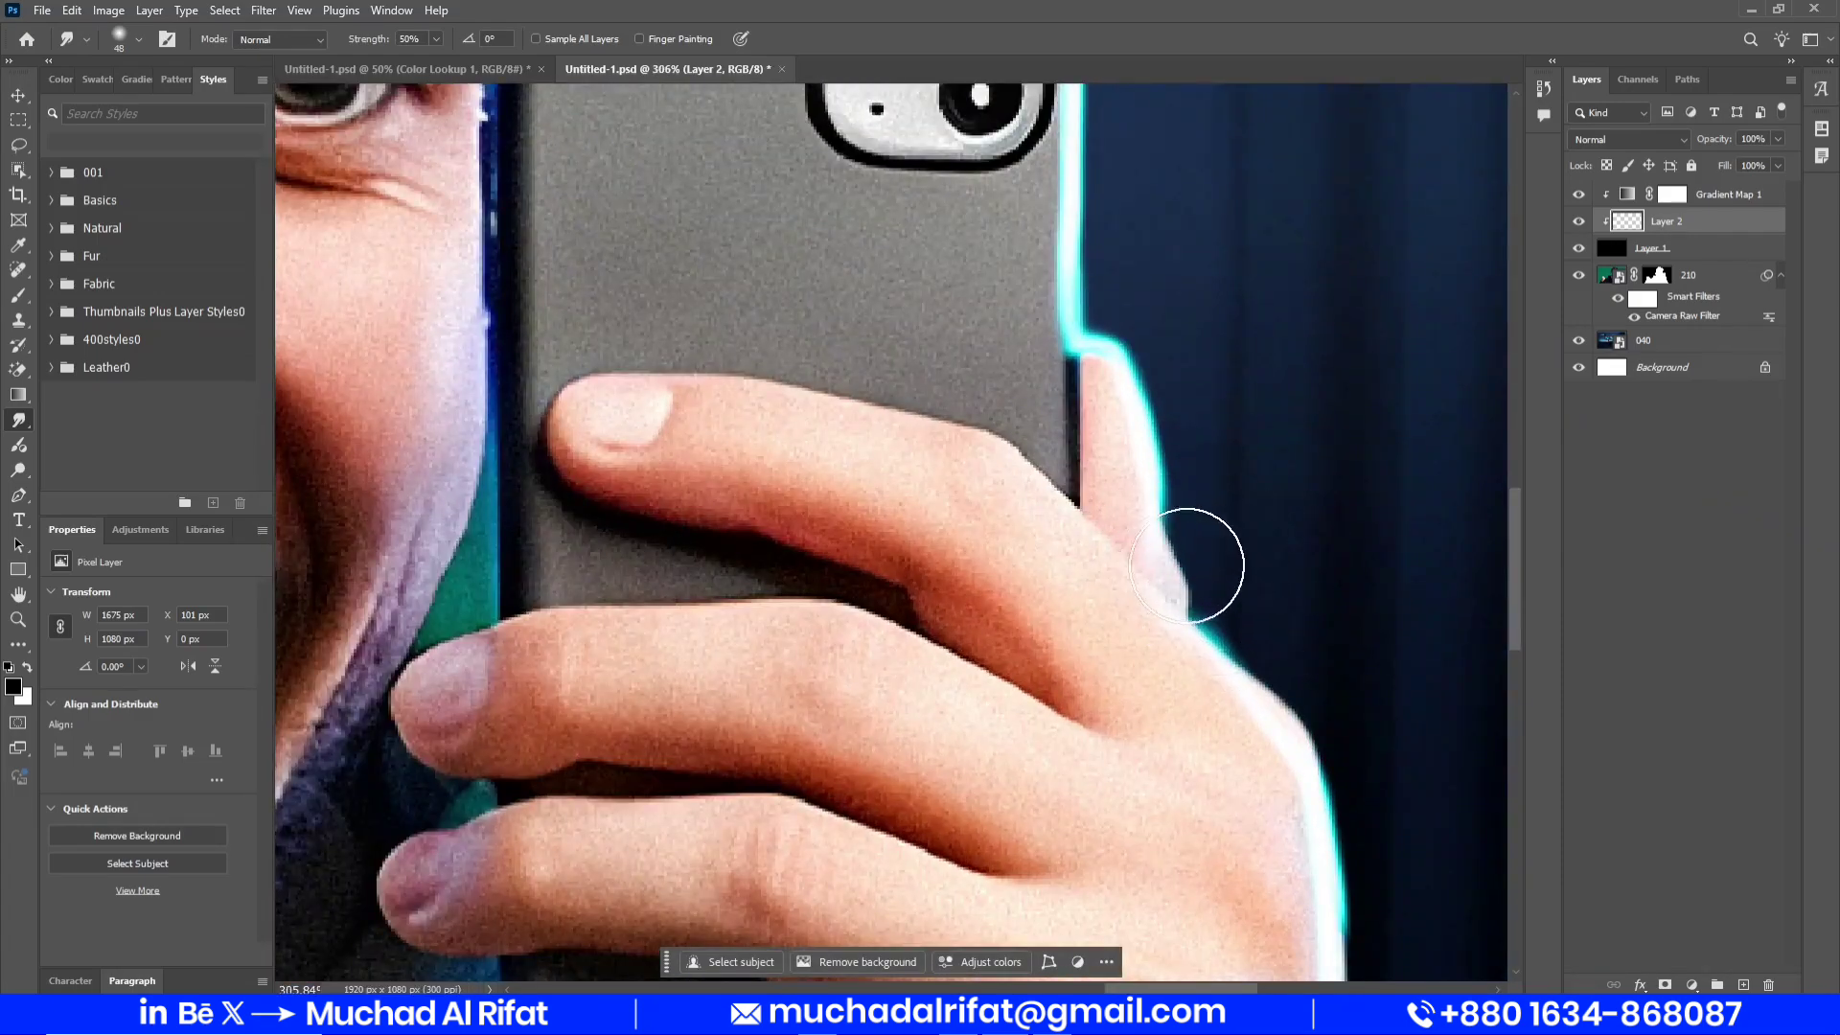
{"action": "key", "text": "ctrl+0"}
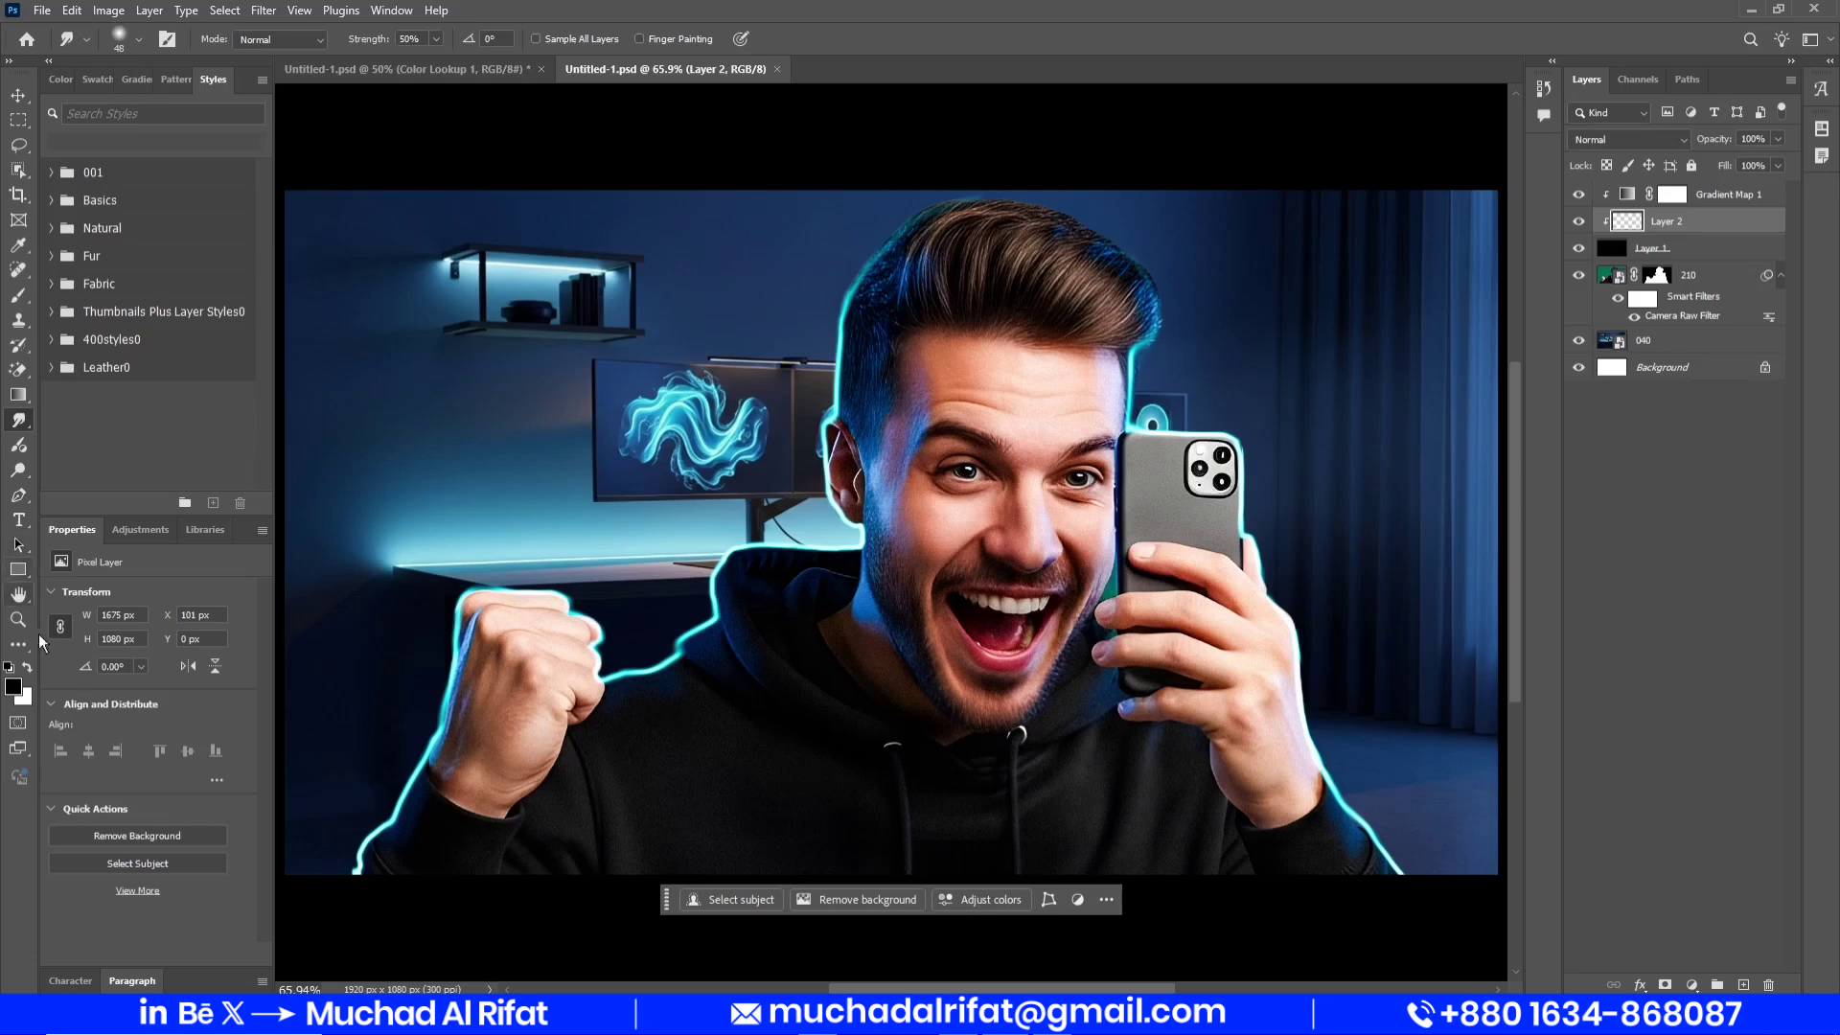
Add a new clipped layer above the rim line layer and set up a soft 279 px Brush with 14% opacity
{"action": "left_click", "coordinate": [1745, 984]}
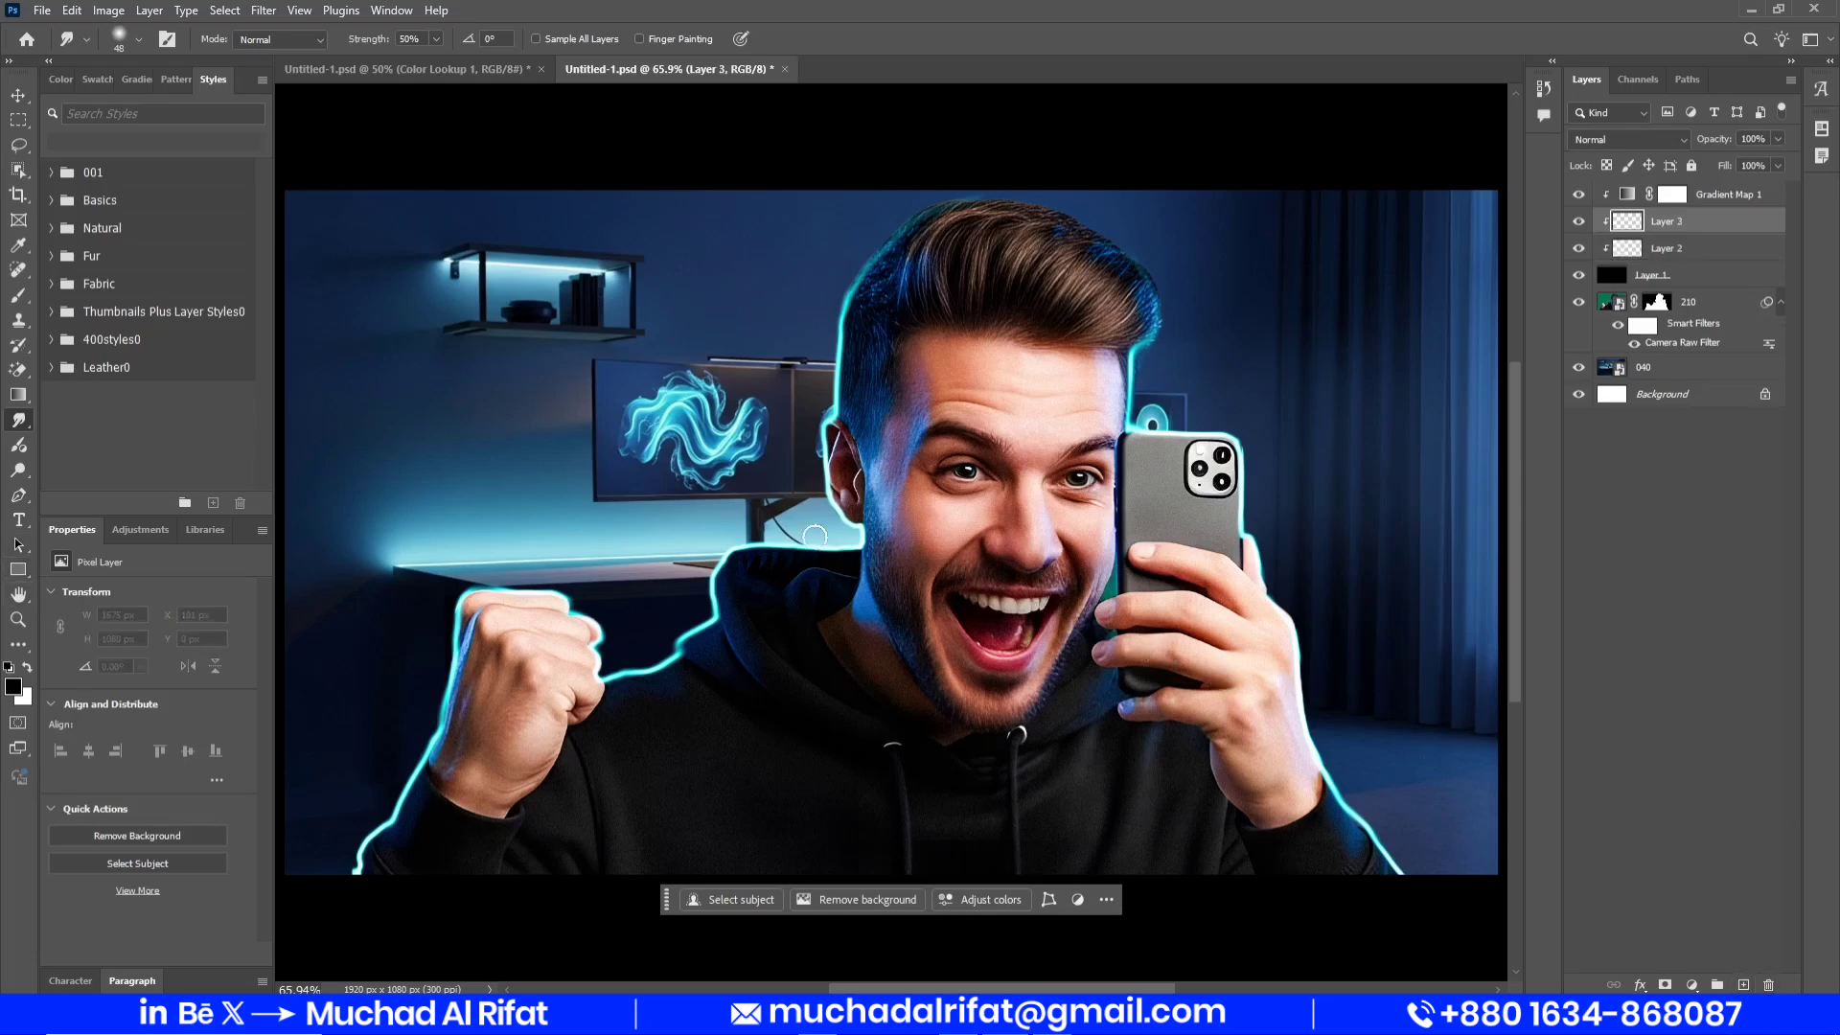
{"action": "key", "text": "b"}
{"action": "mouse_move", "coordinate": [619, 457]}
{"action": "left_mouse_down"}
{"action": "mouse_move", "coordinate": [792, 484]}
{"action": "mouse_move", "coordinate": [757, 479]}
{"action": "left_mouse_up"}
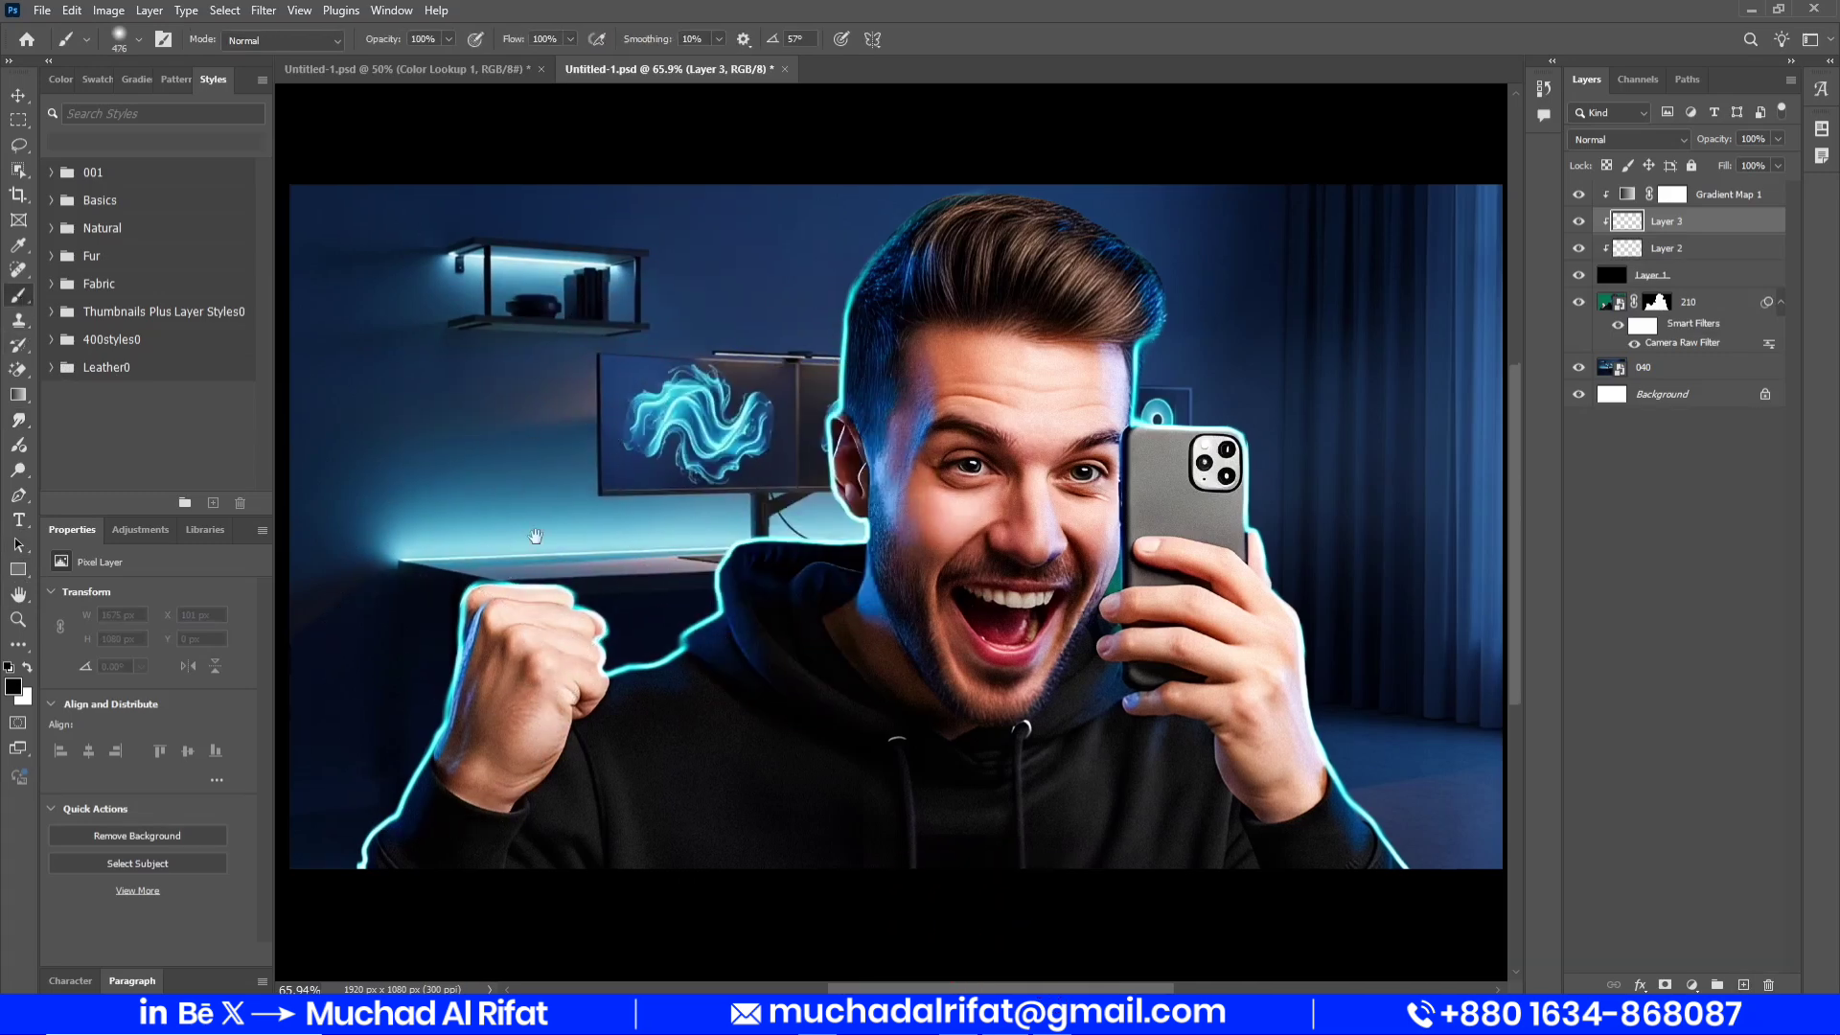
{"action": "mouse_move", "coordinate": [366, 747]}
{"action": "left_mouse_down"}
{"action": "mouse_move", "coordinate": [476, 563]}
{"action": "mouse_move", "coordinate": [383, 565]}
{"action": "left_mouse_up"}
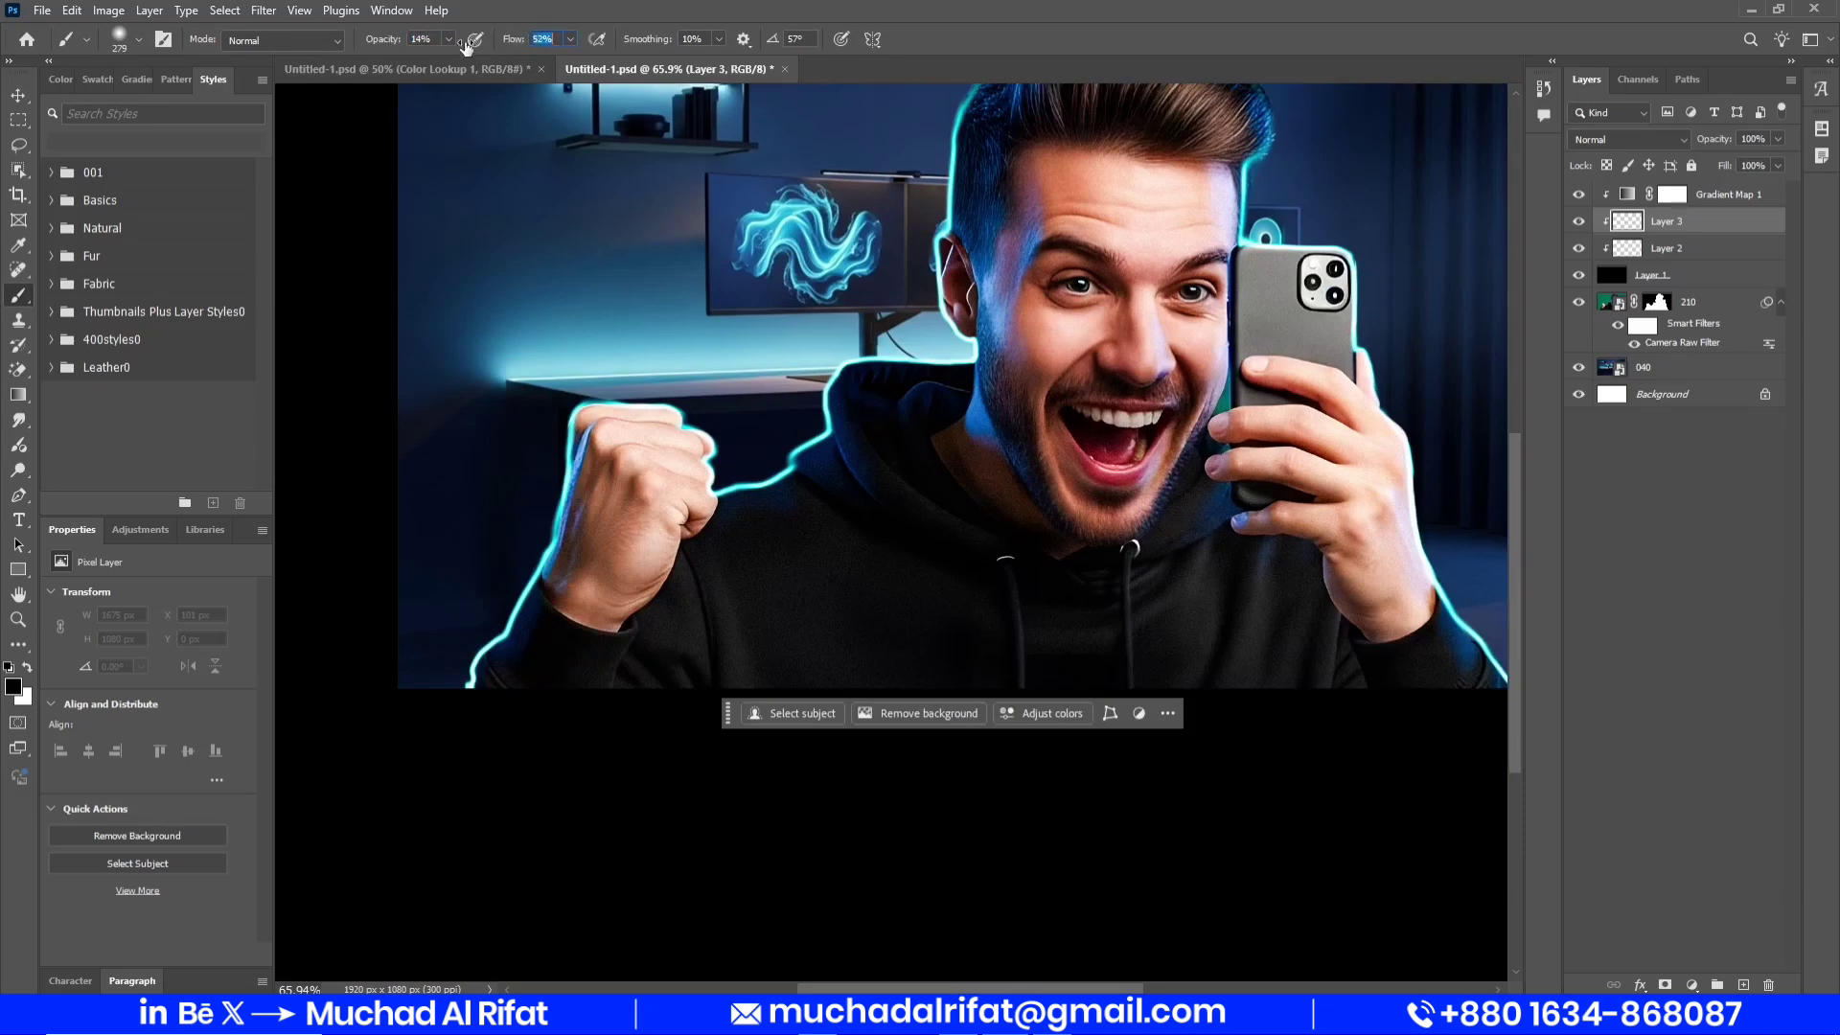
Set the brush flow to 37% with white as the foreground colour and paint a soft glow along the man's whole outline
{"action": "mouse_move", "coordinate": [521, 686]}
{"action": "left_mouse_down"}
{"action": "mouse_move", "coordinate": [608, 575]}
{"action": "mouse_move", "coordinate": [626, 473]}
{"action": "left_mouse_up"}
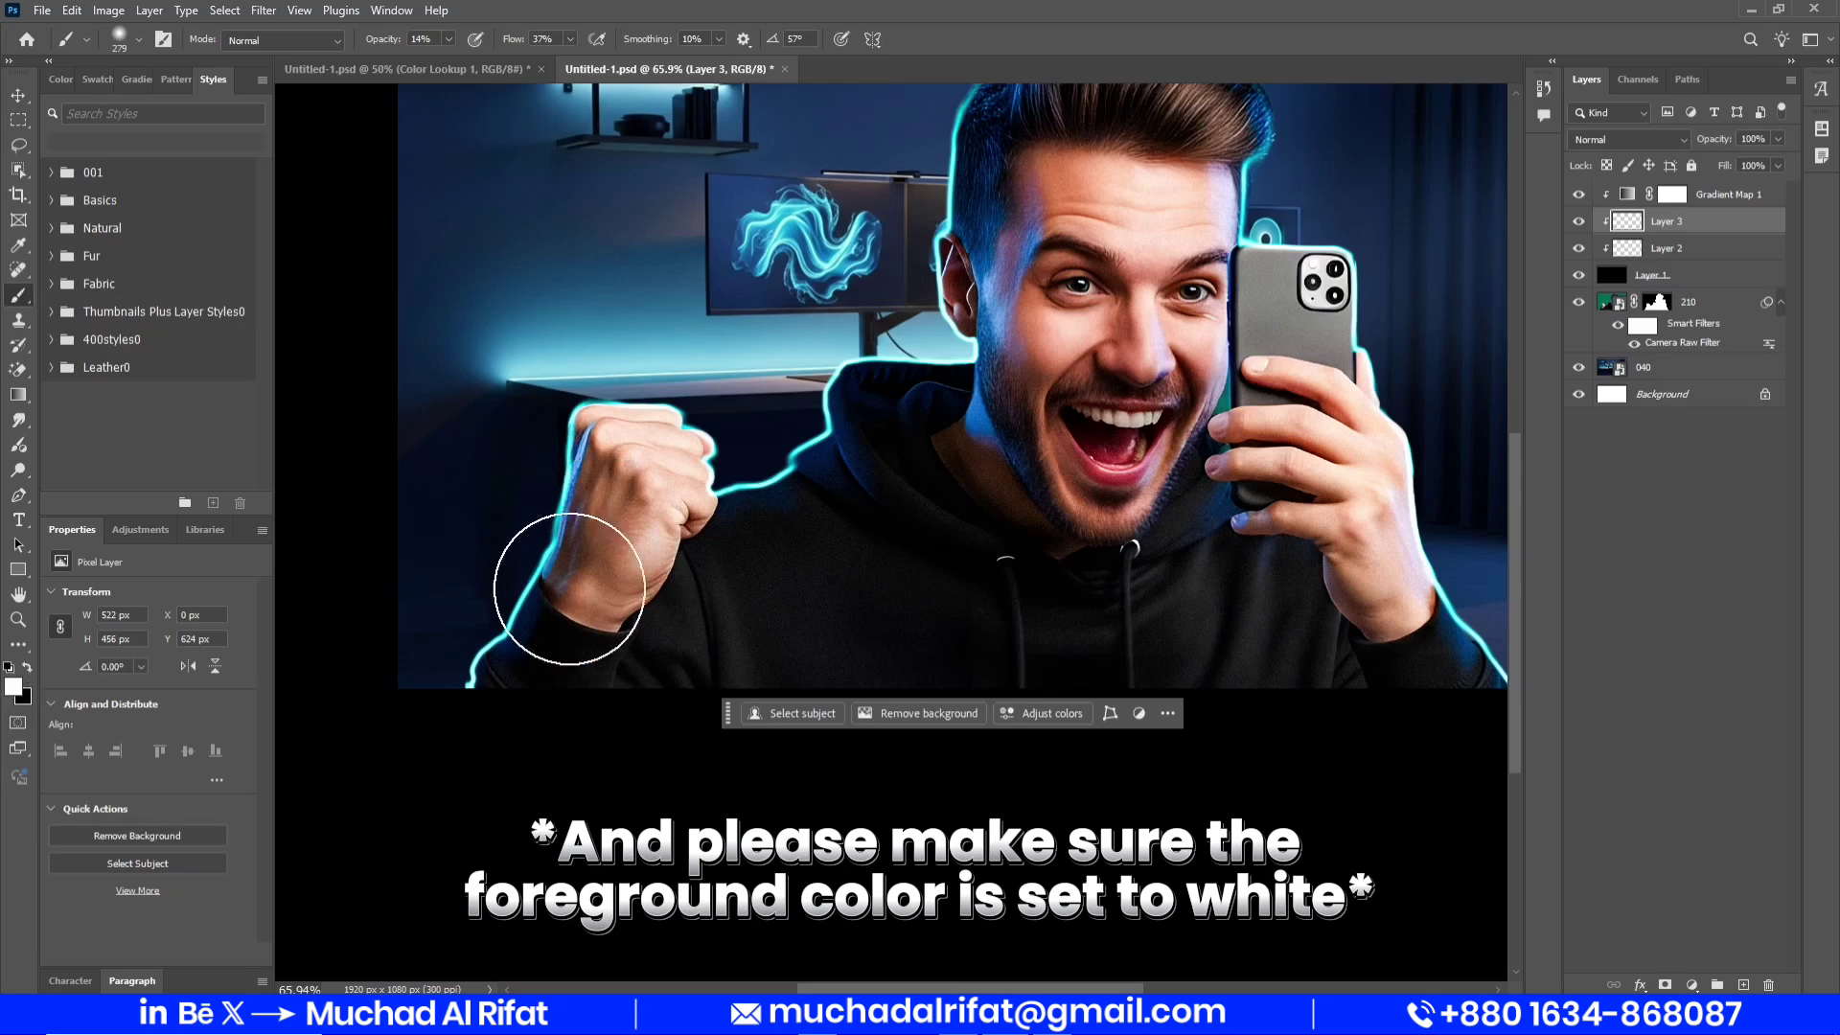
{"action": "mouse_move", "coordinate": [569, 588]}
{"action": "left_mouse_down"}
{"action": "mouse_move", "coordinate": [481, 626]}
{"action": "mouse_move", "coordinate": [543, 525]}
{"action": "mouse_move", "coordinate": [468, 599]}
{"action": "mouse_move", "coordinate": [466, 656]}
{"action": "mouse_move", "coordinate": [572, 435]}
{"action": "mouse_move", "coordinate": [577, 572]}
{"action": "mouse_move", "coordinate": [499, 665]}
{"action": "mouse_move", "coordinate": [601, 460]}
{"action": "mouse_move", "coordinate": [587, 566]}
{"action": "mouse_move", "coordinate": [500, 699]}
{"action": "mouse_move", "coordinate": [601, 432]}
{"action": "mouse_move", "coordinate": [657, 349]}
{"action": "left_mouse_up"}
{"action": "left_click_drag", "start_coordinate": [694, 501], "coordinate": [525, 631]}
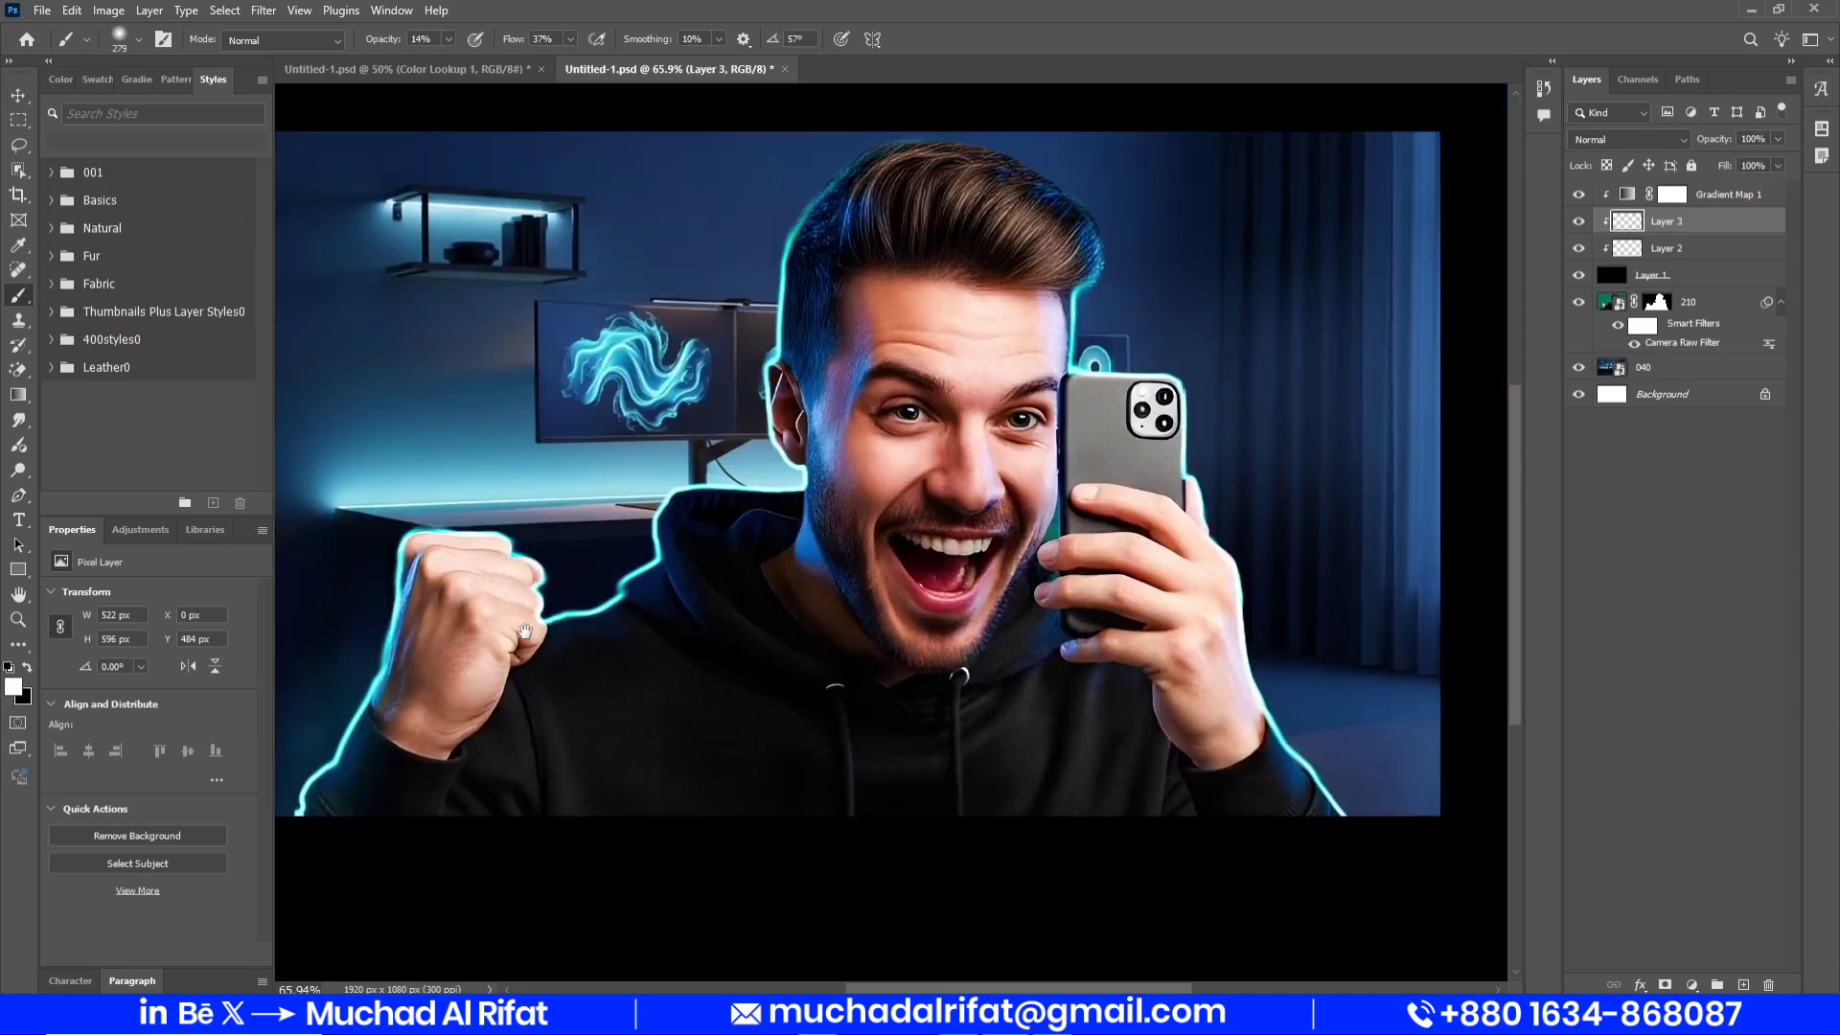
{"action": "mouse_move", "coordinate": [459, 546]}
{"action": "left_mouse_down"}
{"action": "mouse_move", "coordinate": [608, 624]}
{"action": "mouse_move", "coordinate": [723, 534]}
{"action": "mouse_move", "coordinate": [717, 572]}
{"action": "mouse_move", "coordinate": [843, 537]}
{"action": "mouse_move", "coordinate": [716, 479]}
{"action": "mouse_move", "coordinate": [781, 369]}
{"action": "mouse_move", "coordinate": [1080, 342]}
{"action": "mouse_move", "coordinate": [1265, 483]}
{"action": "mouse_move", "coordinate": [1240, 513]}
{"action": "mouse_move", "coordinate": [1447, 848]}
{"action": "mouse_move", "coordinate": [1325, 847]}
{"action": "left_mouse_up"}
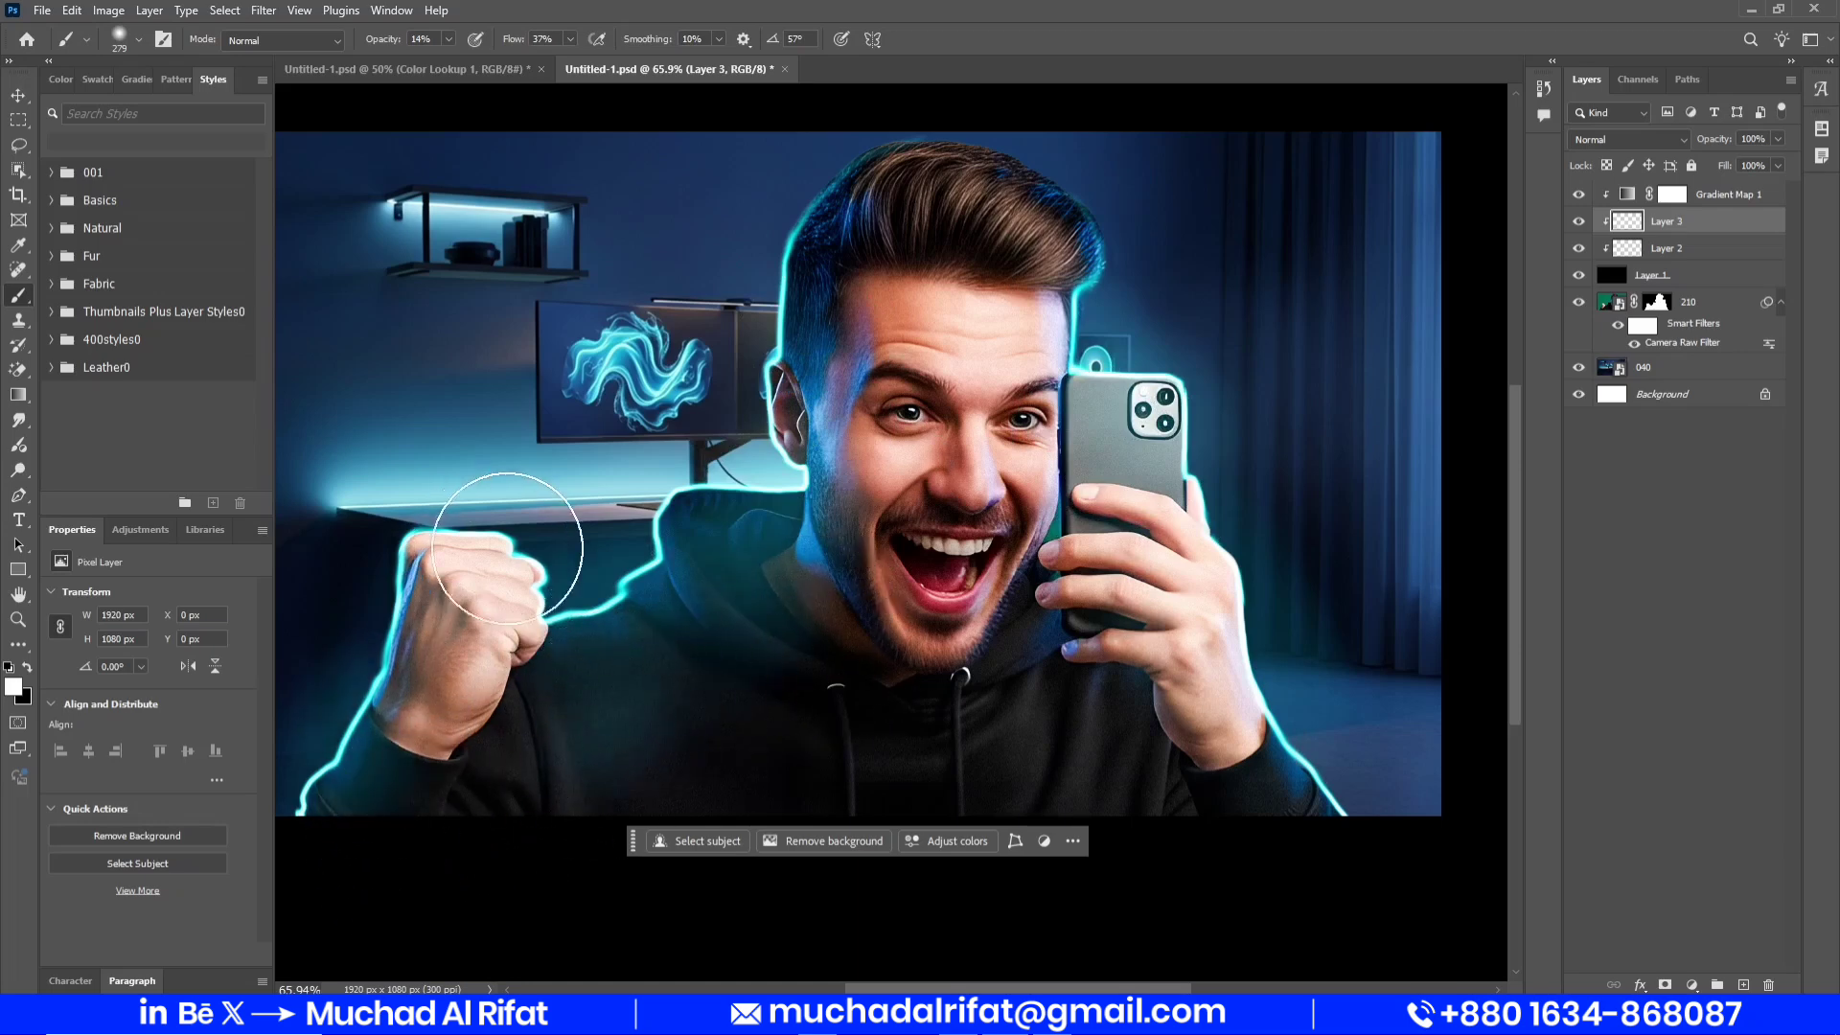
Load the layer mask of the man's layer 210 as a selection and invert it to select the background
{"action": "left_click", "coordinate": [1661, 307], "text": "ctrl"}
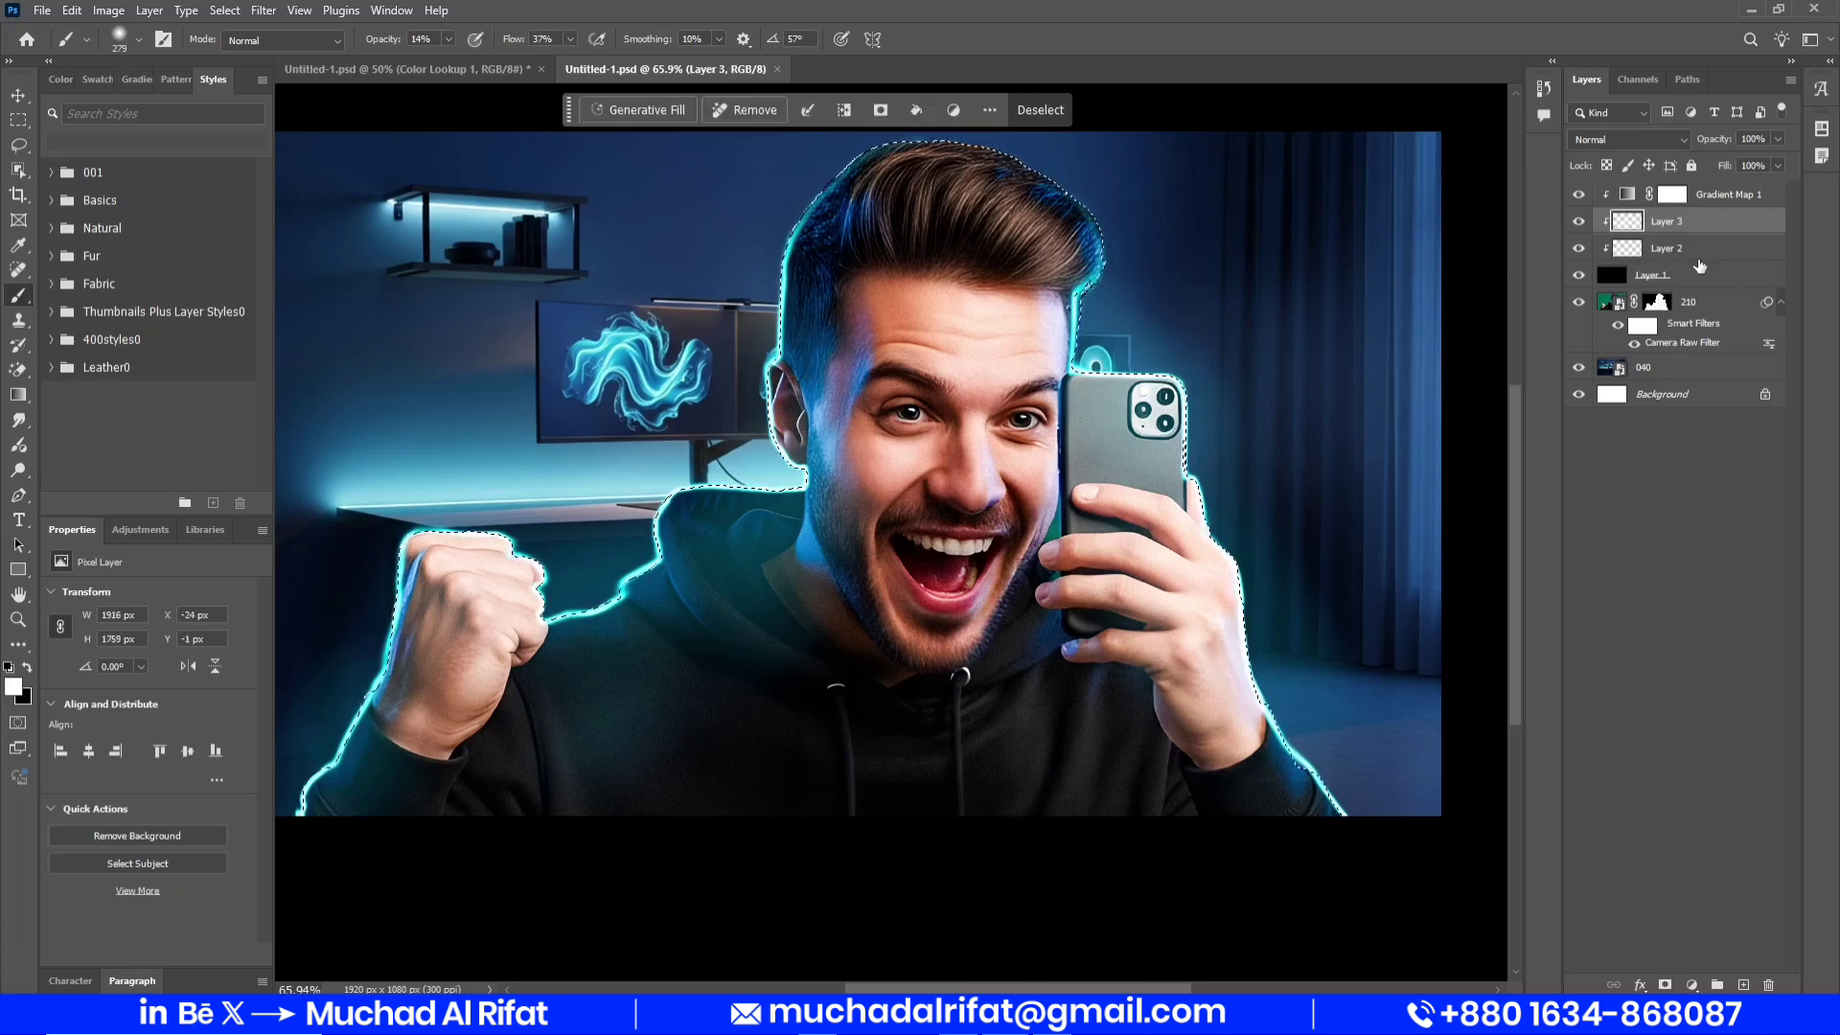
{"action": "key", "text": "ctrl+a"}
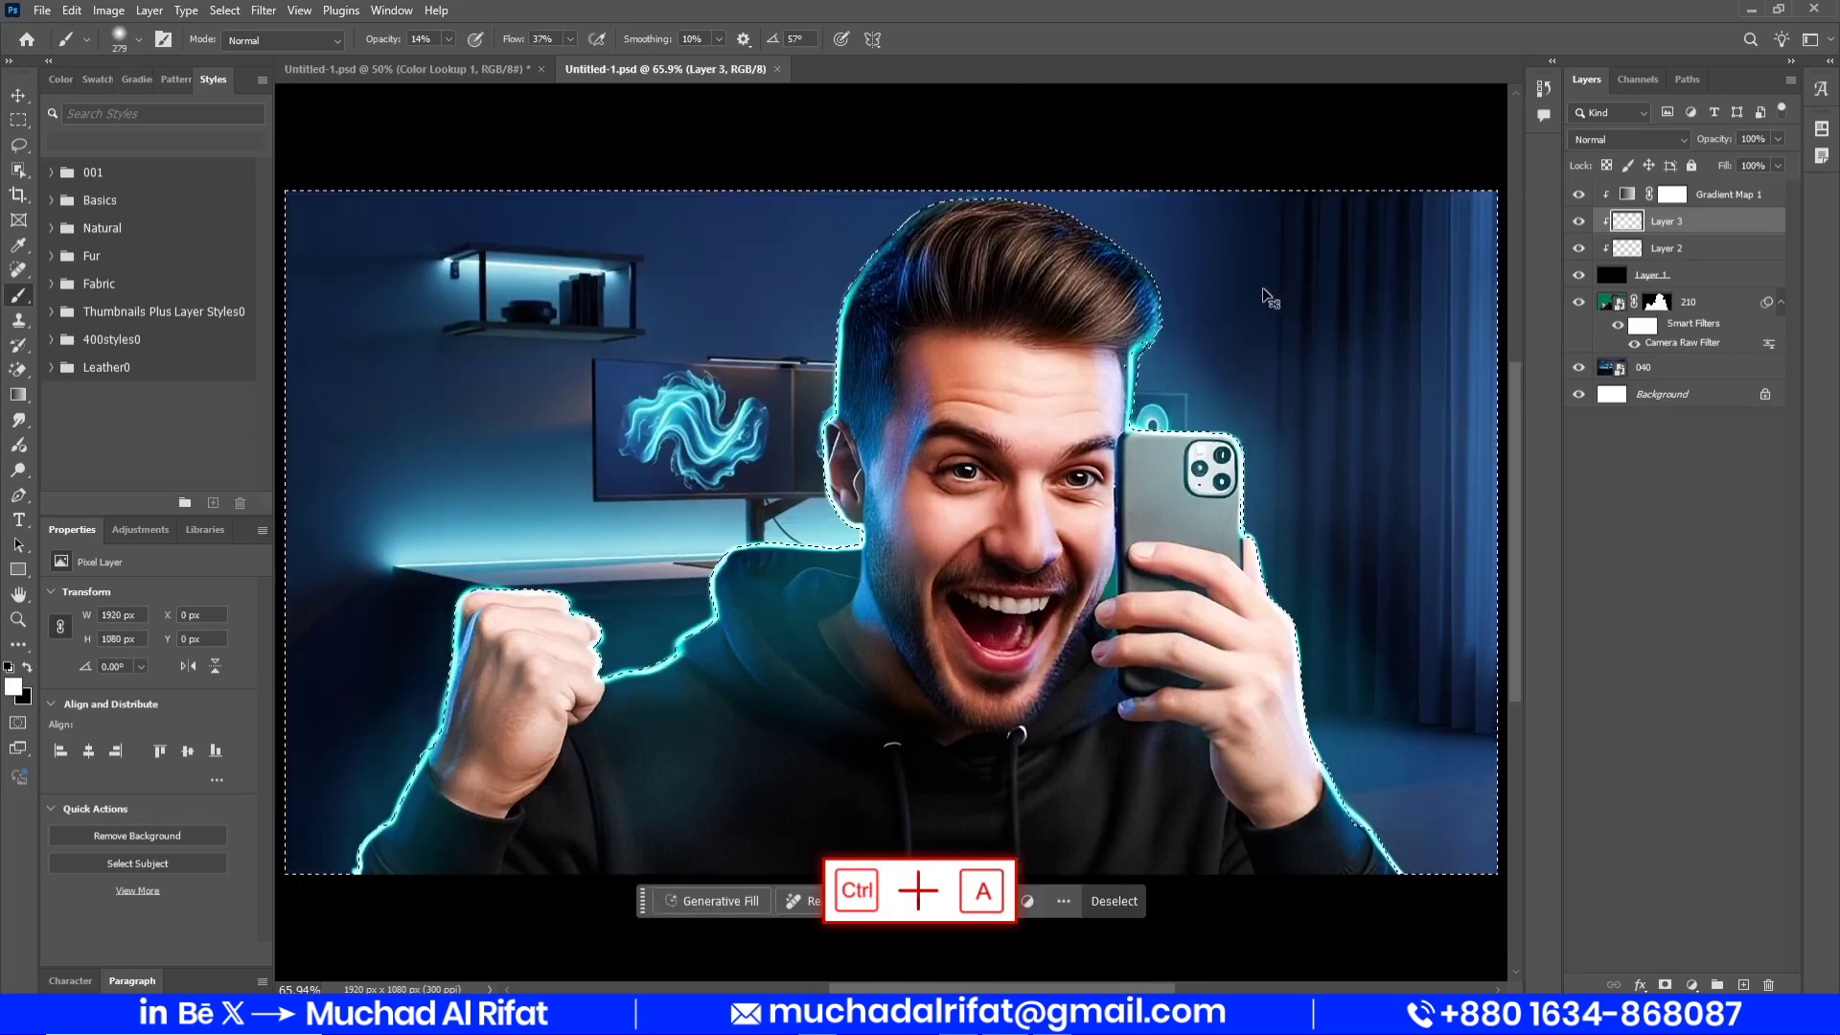
{"action": "key", "text": "ctrl+shift+i"}
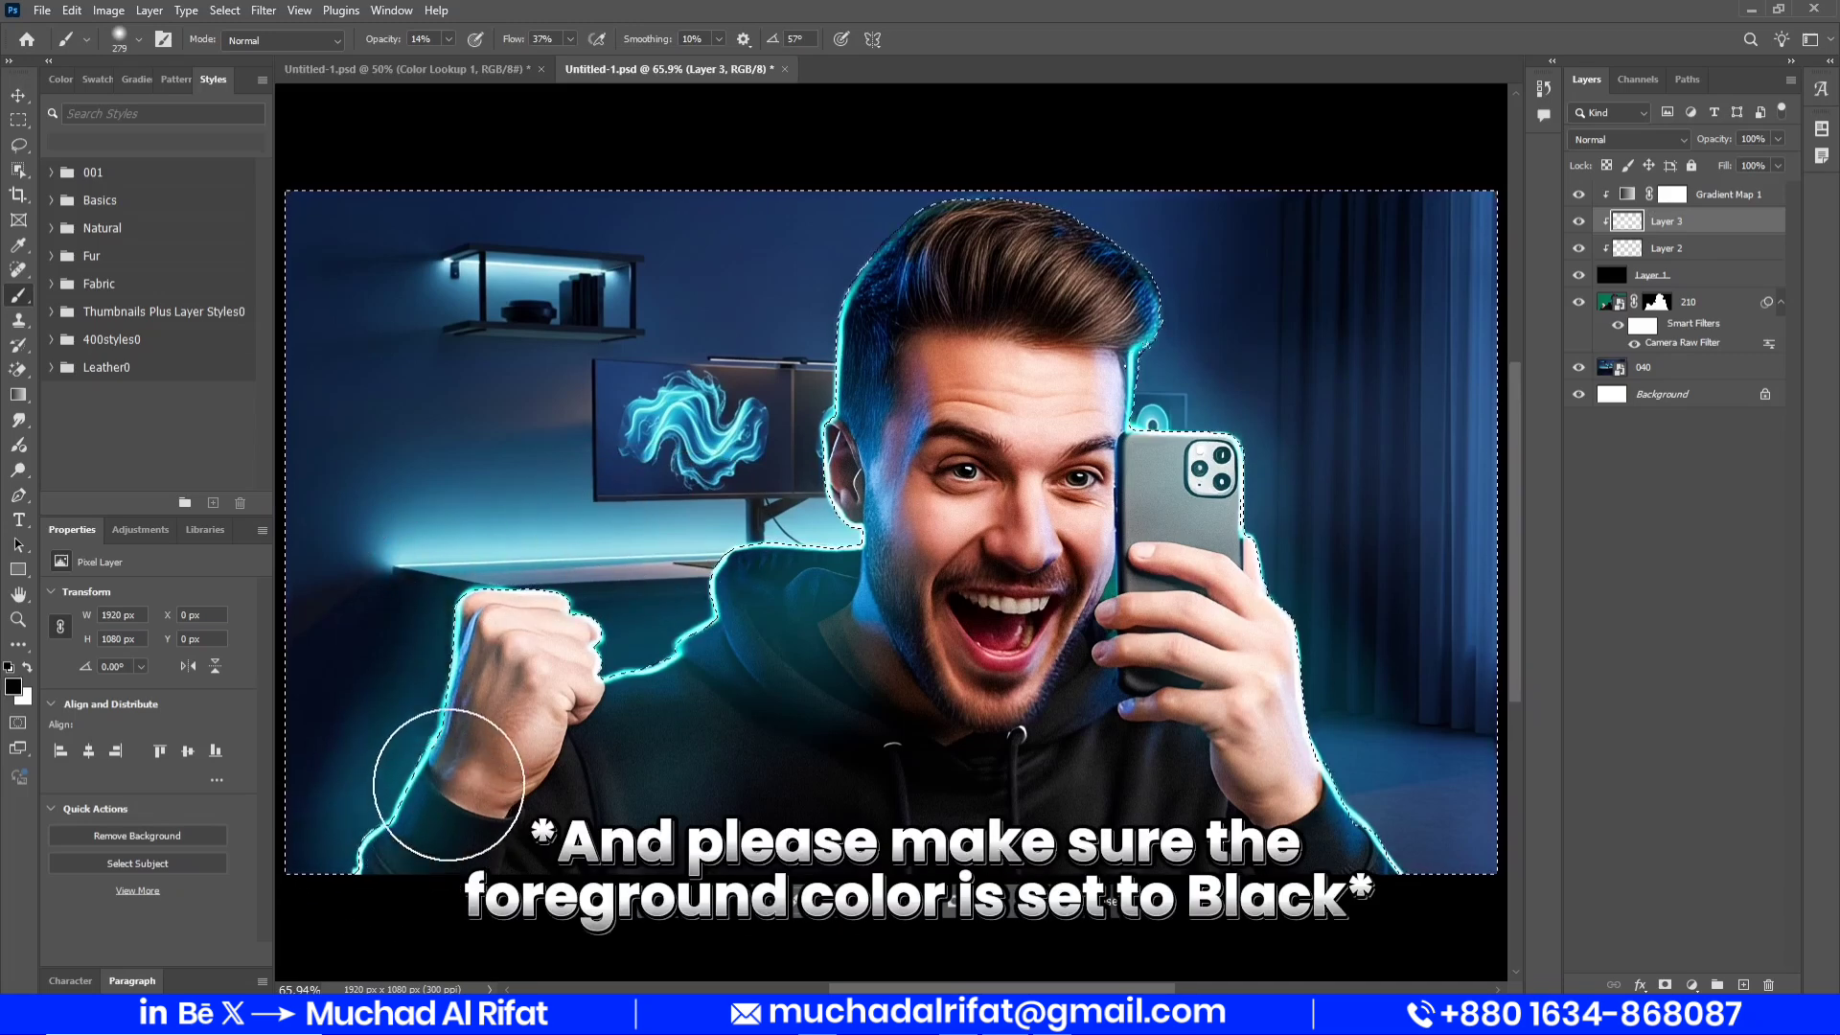
Paint black over the selected background with a 634 px brush at 100% opacity and flow, deselect and save the document
{"action": "left_click", "coordinate": [28, 668]}
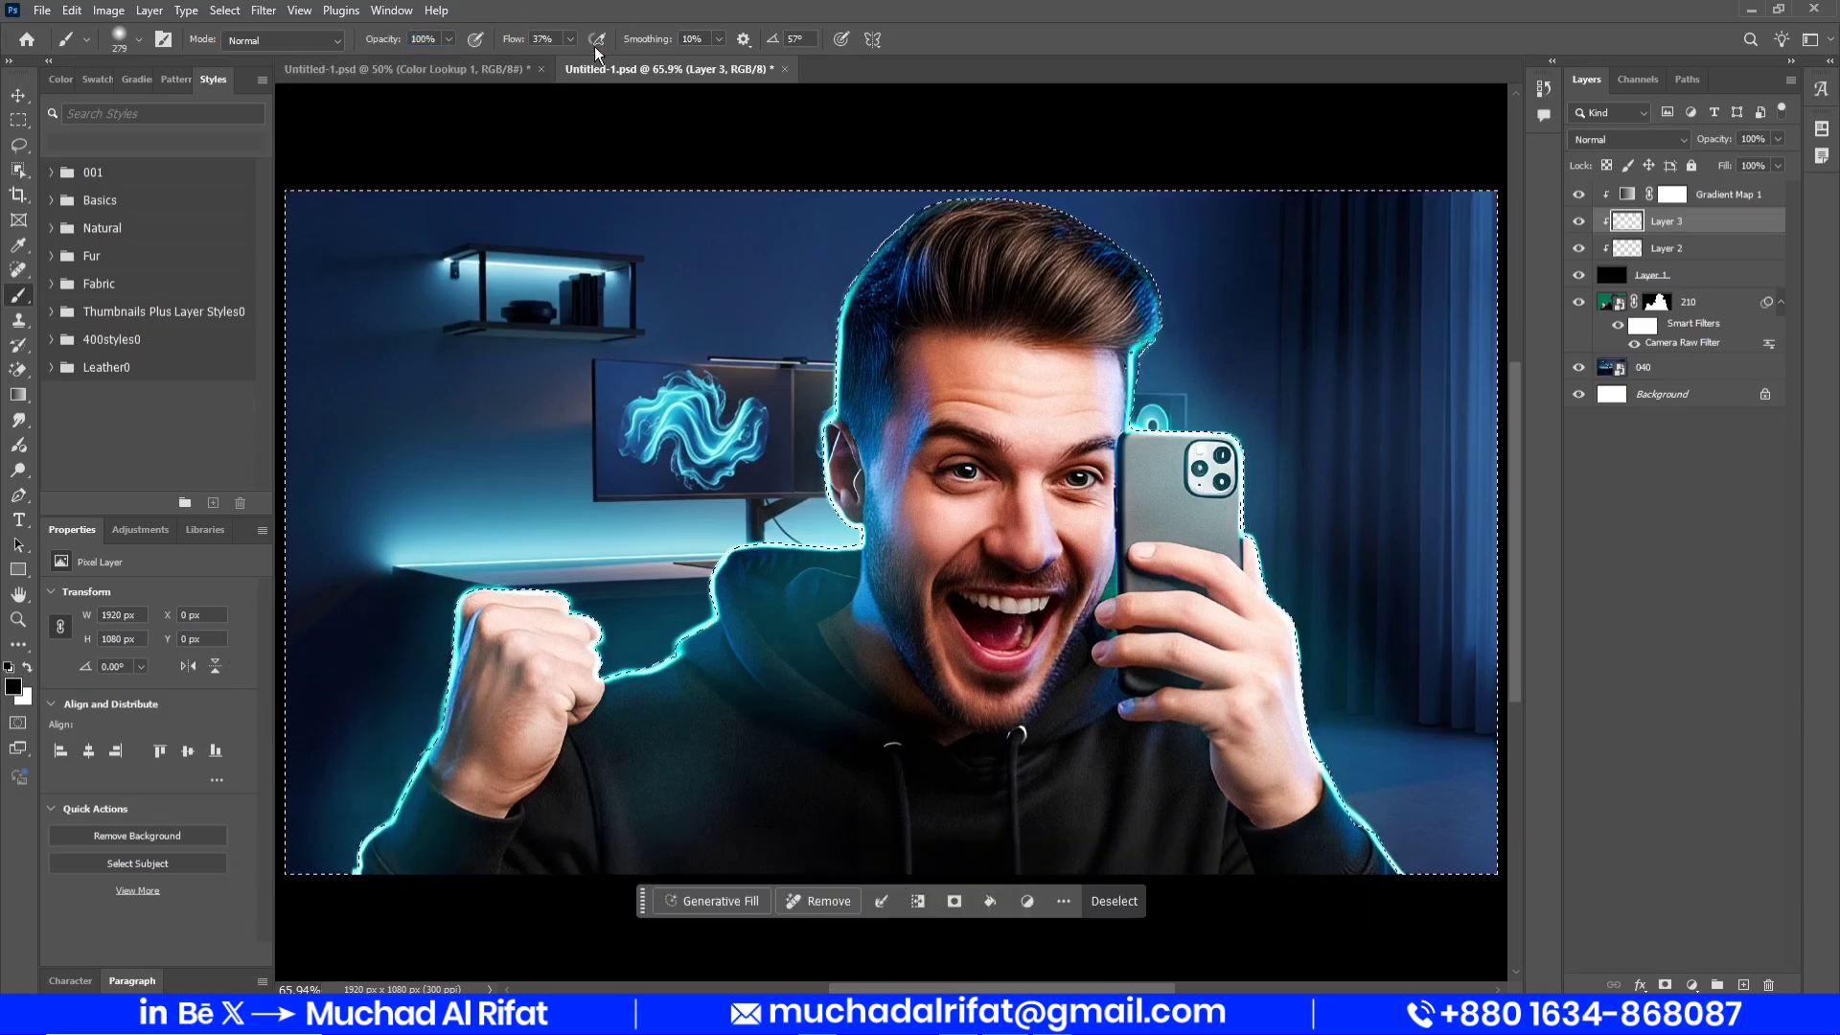
{"action": "left_click_drag", "start_coordinate": [510, 41], "coordinate": [819, 77]}
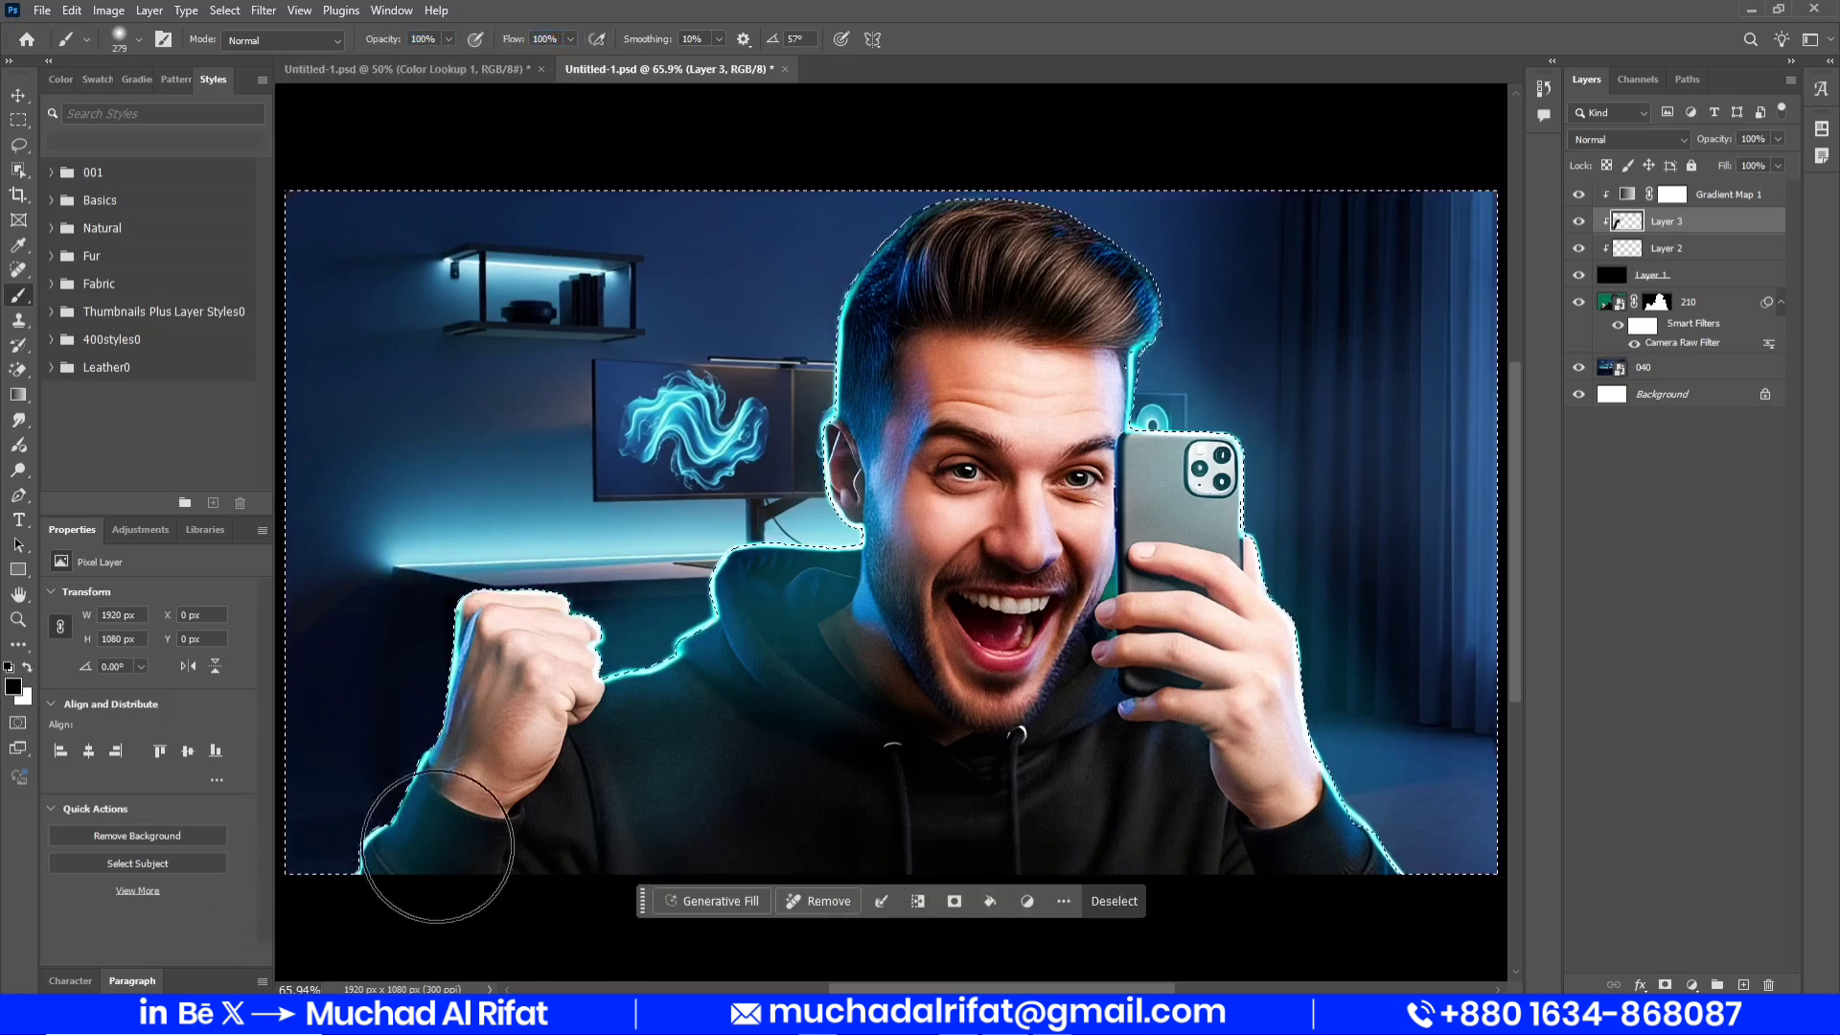
{"action": "left_click_drag", "start_coordinate": [472, 690], "coordinate": [575, 685]}
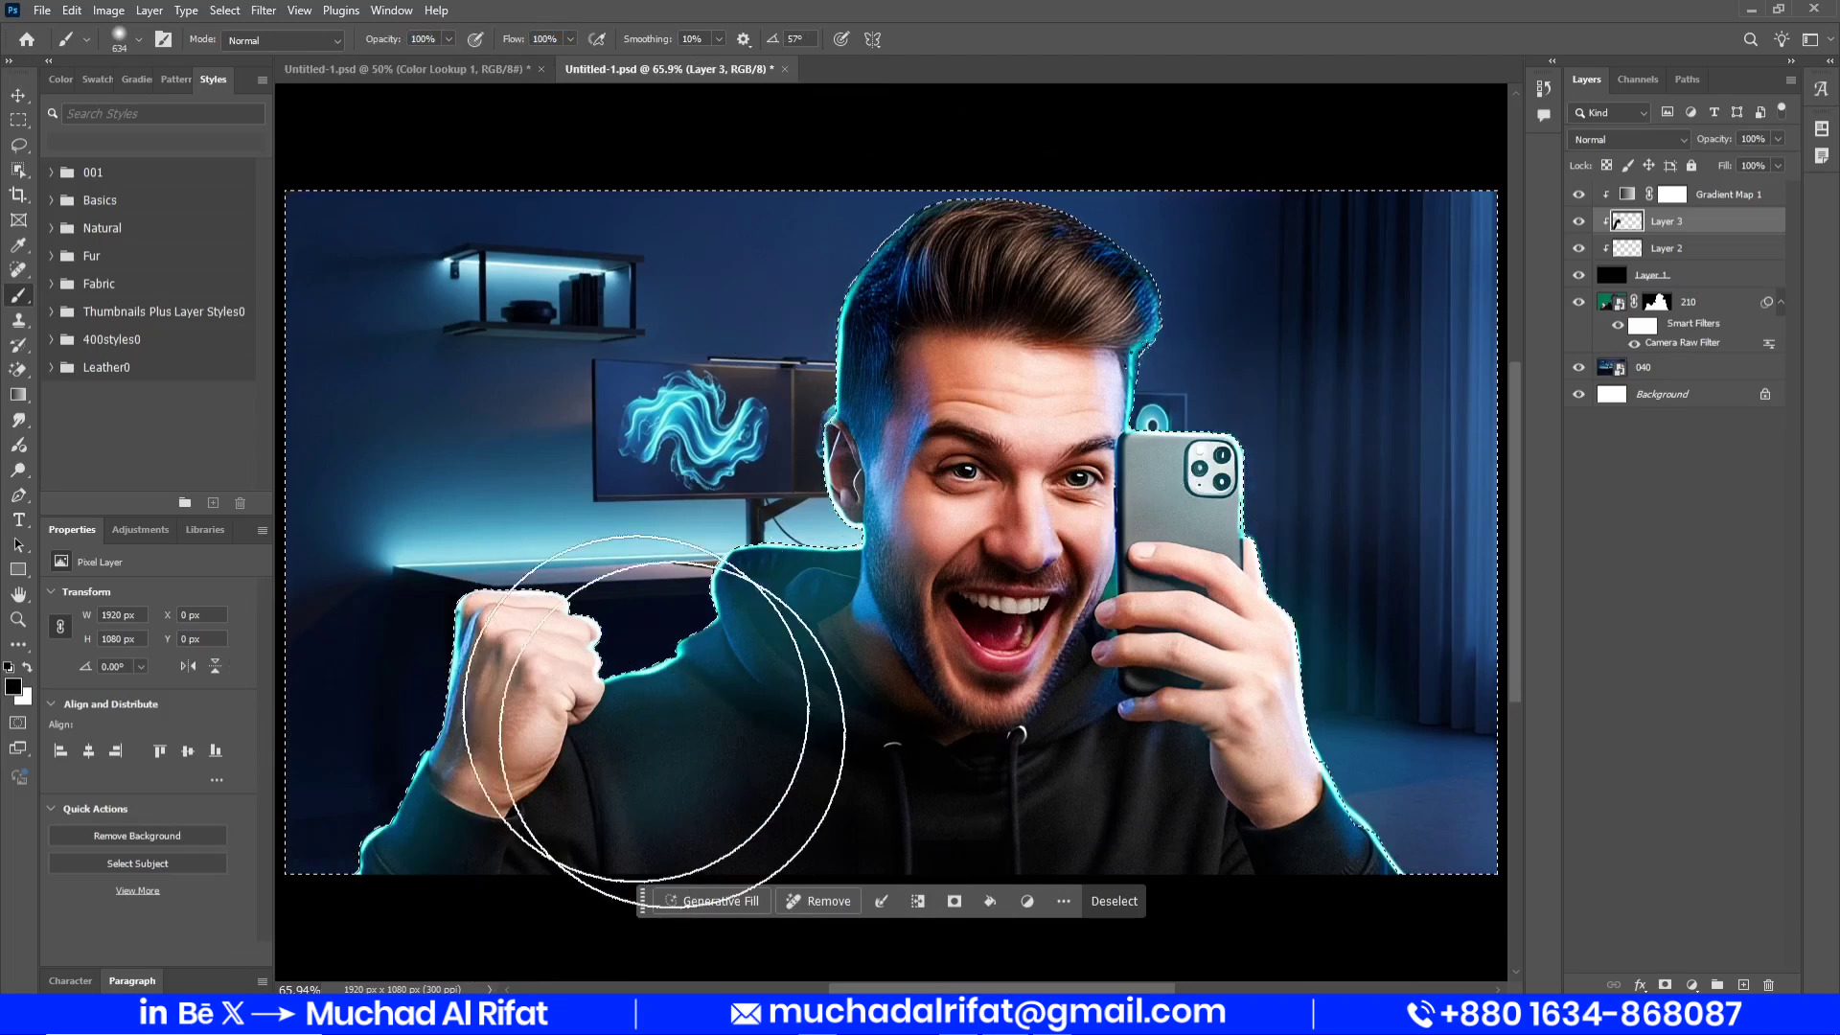
{"action": "mouse_move", "coordinate": [1342, 863]}
{"action": "left_mouse_down"}
{"action": "mouse_move", "coordinate": [1466, 996]}
{"action": "mouse_move", "coordinate": [1485, 757]}
{"action": "left_mouse_up"}
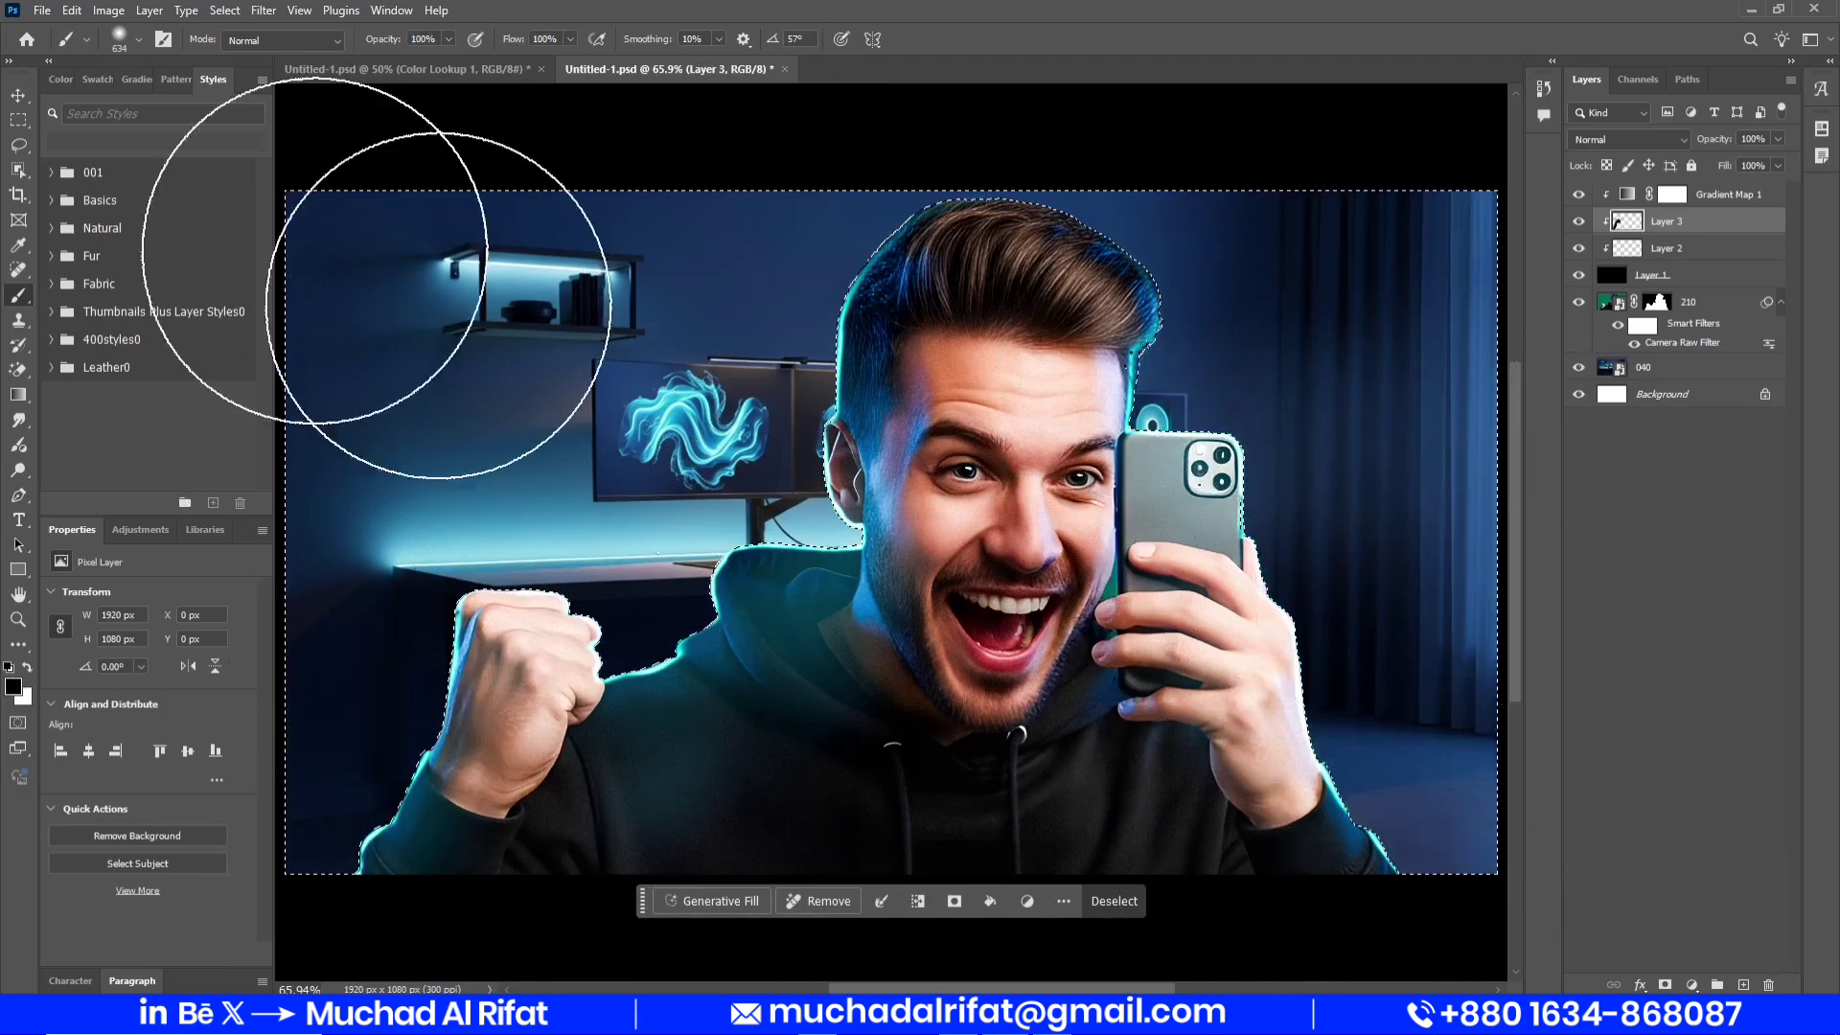
{"action": "left_click", "coordinate": [19, 94]}
{"action": "key", "text": "ctrl+d"}
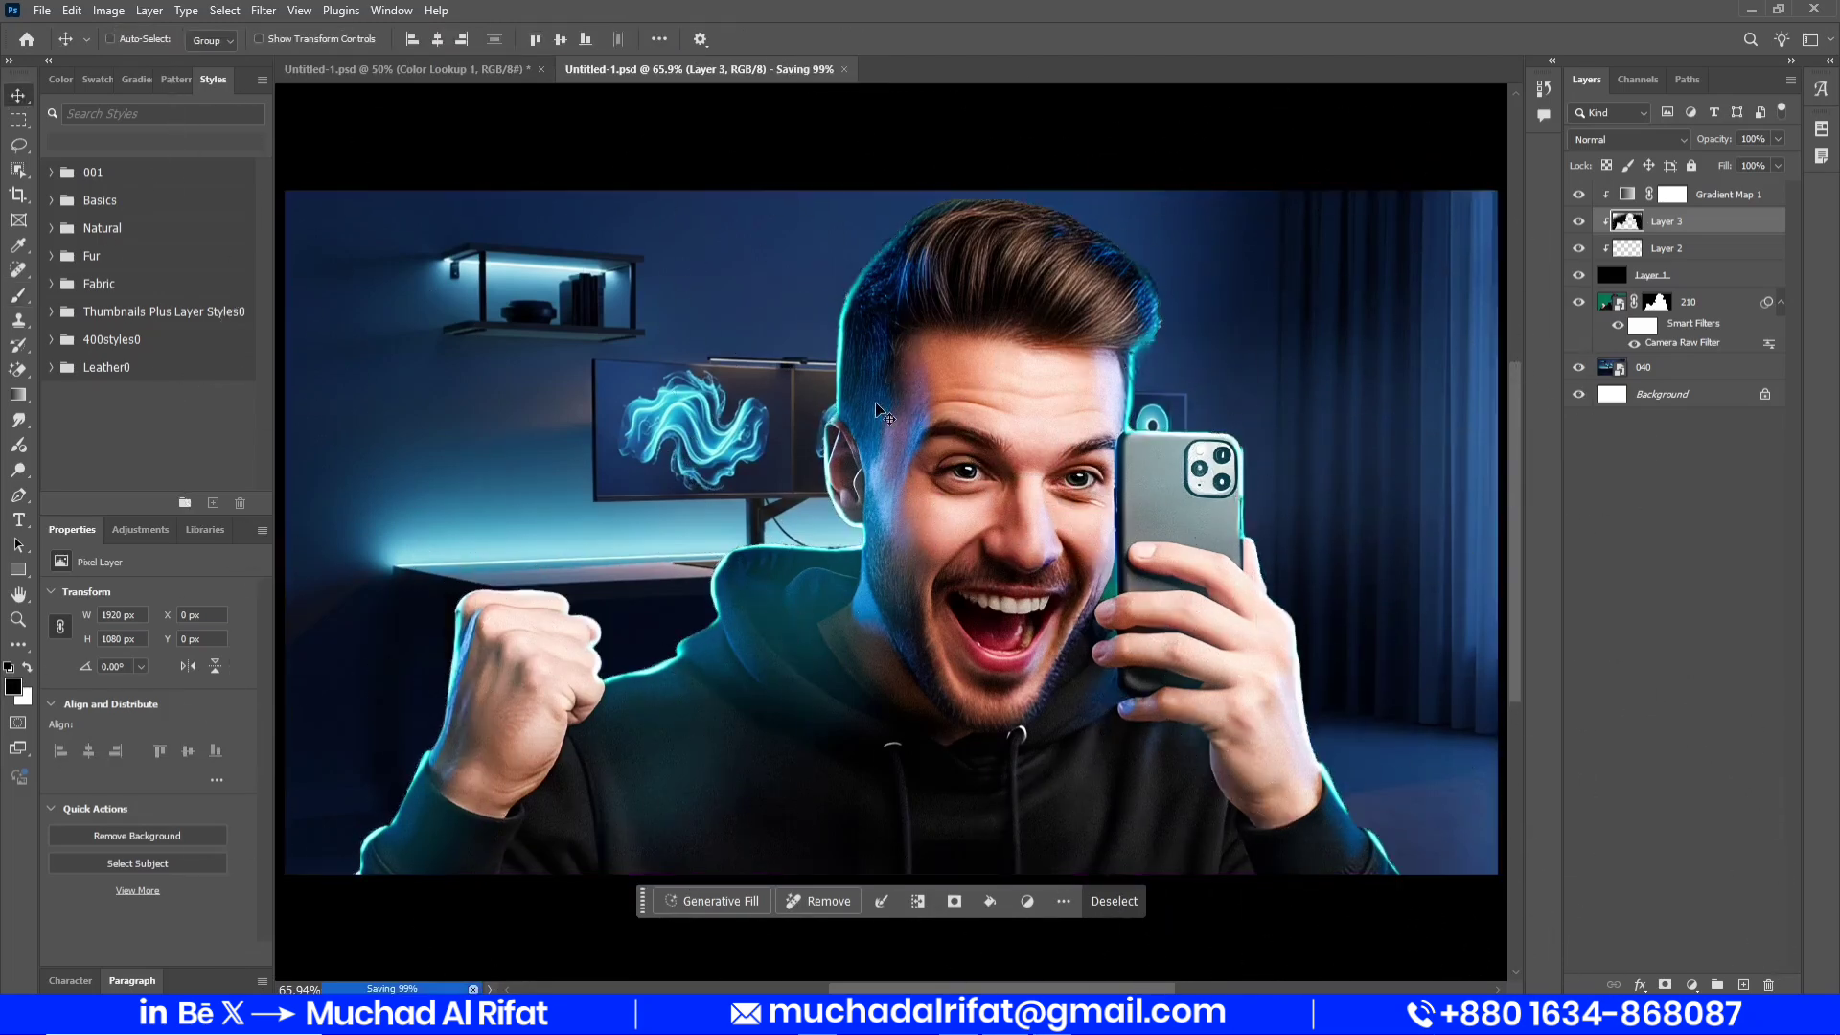
{"action": "key", "text": "ctrl+s"}
Lower the opacity of the glow layer, Layer 3, to 75%
{"action": "key", "text": "b"}
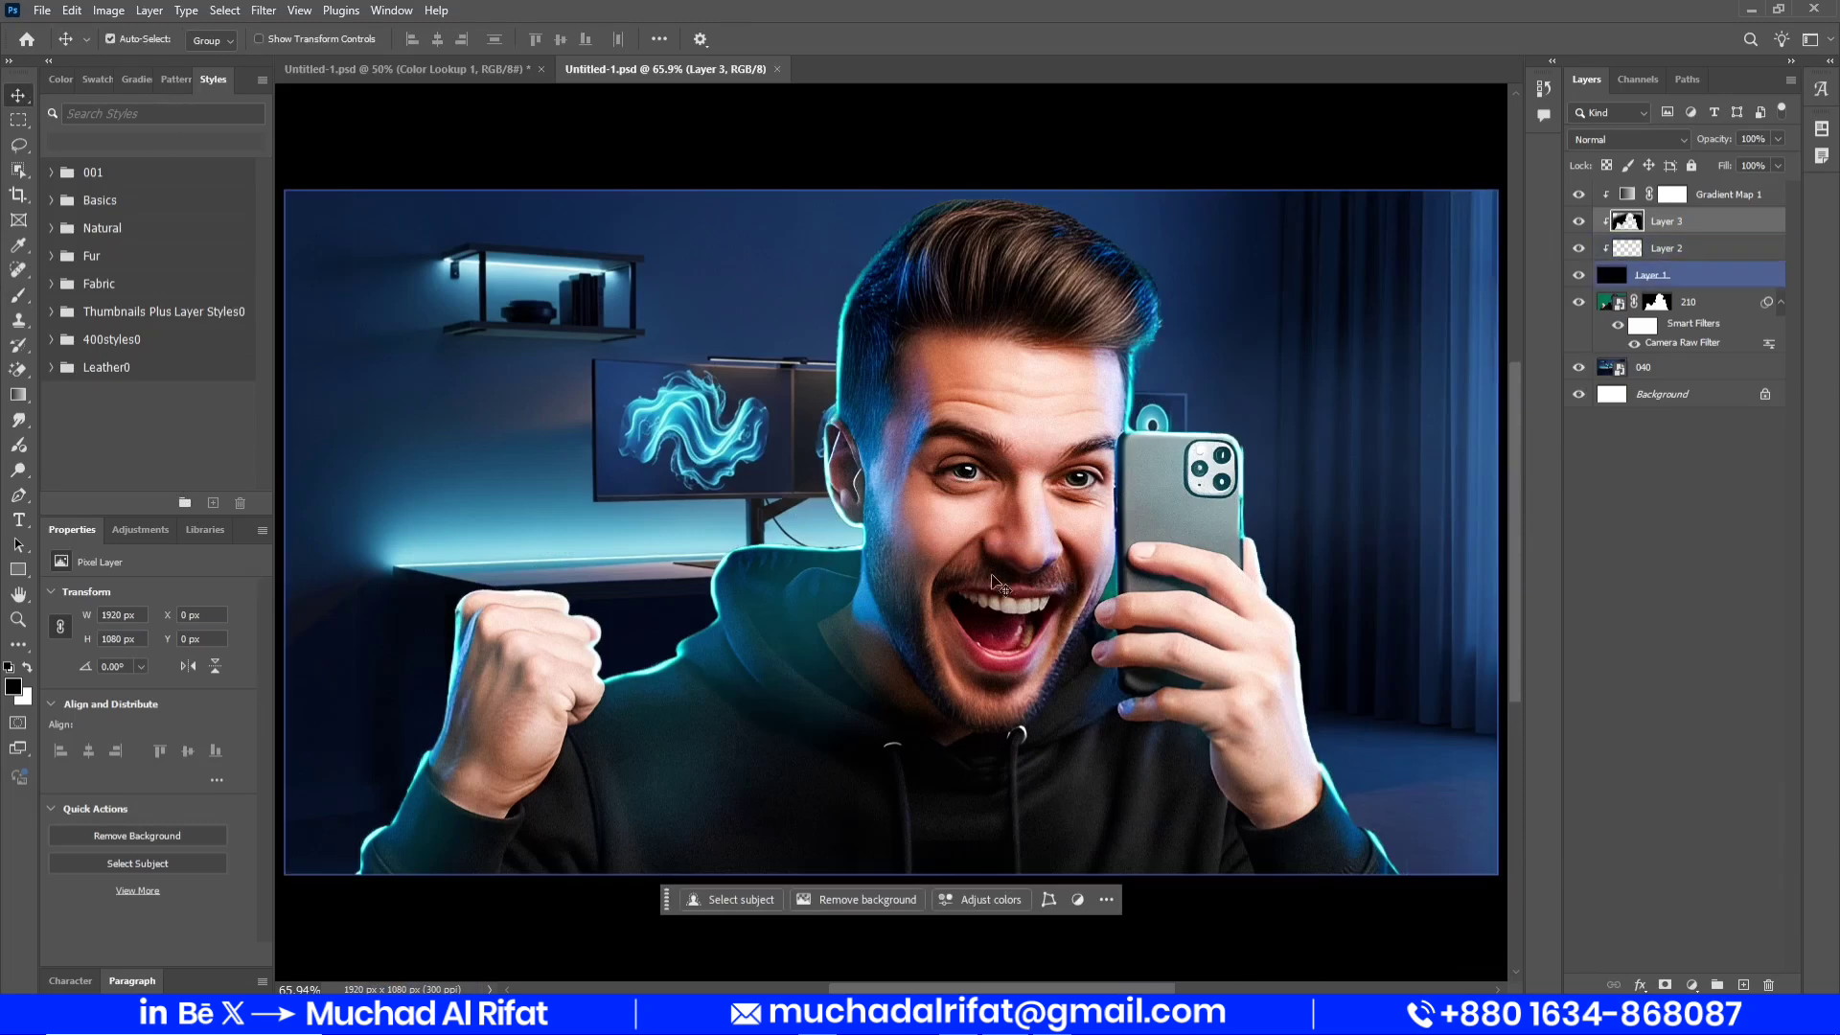
{"action": "left_click_drag", "start_coordinate": [599, 570], "coordinate": [536, 574]}
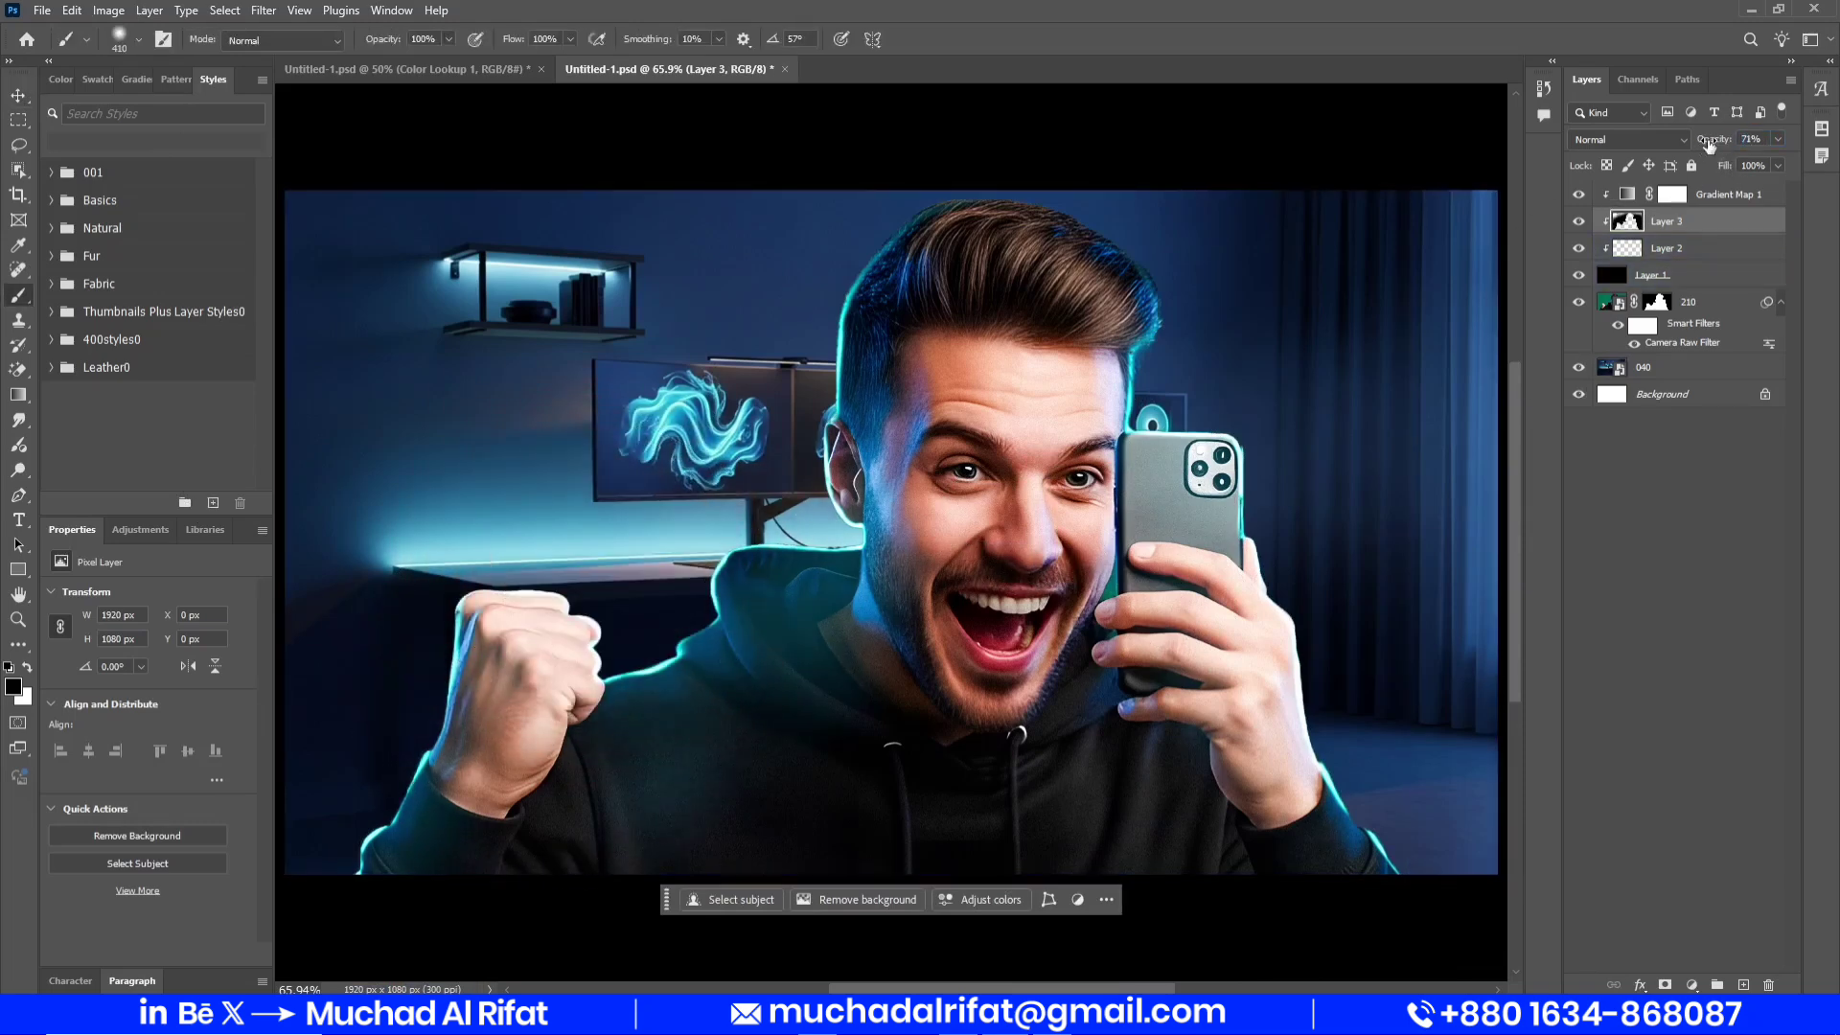
{"action": "left_click_drag", "start_coordinate": [1708, 144], "coordinate": [1720, 142]}
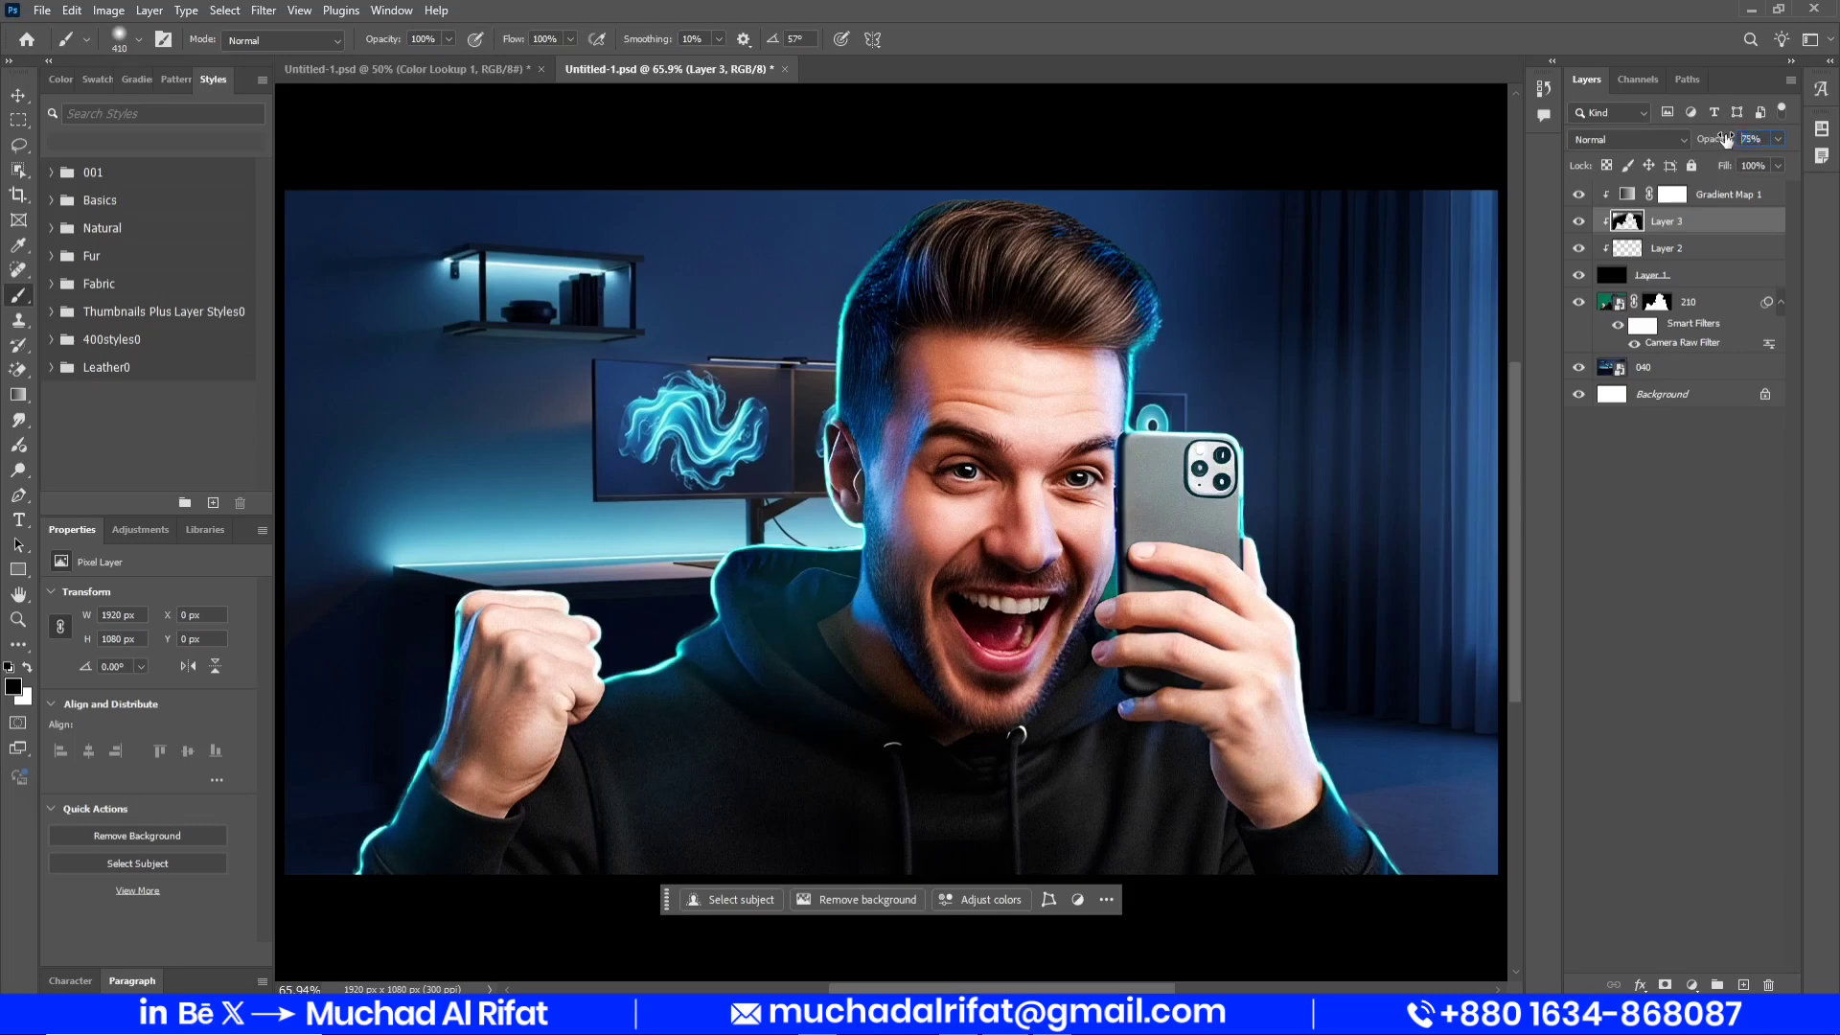
{"action": "left_click", "coordinate": [19, 95]}
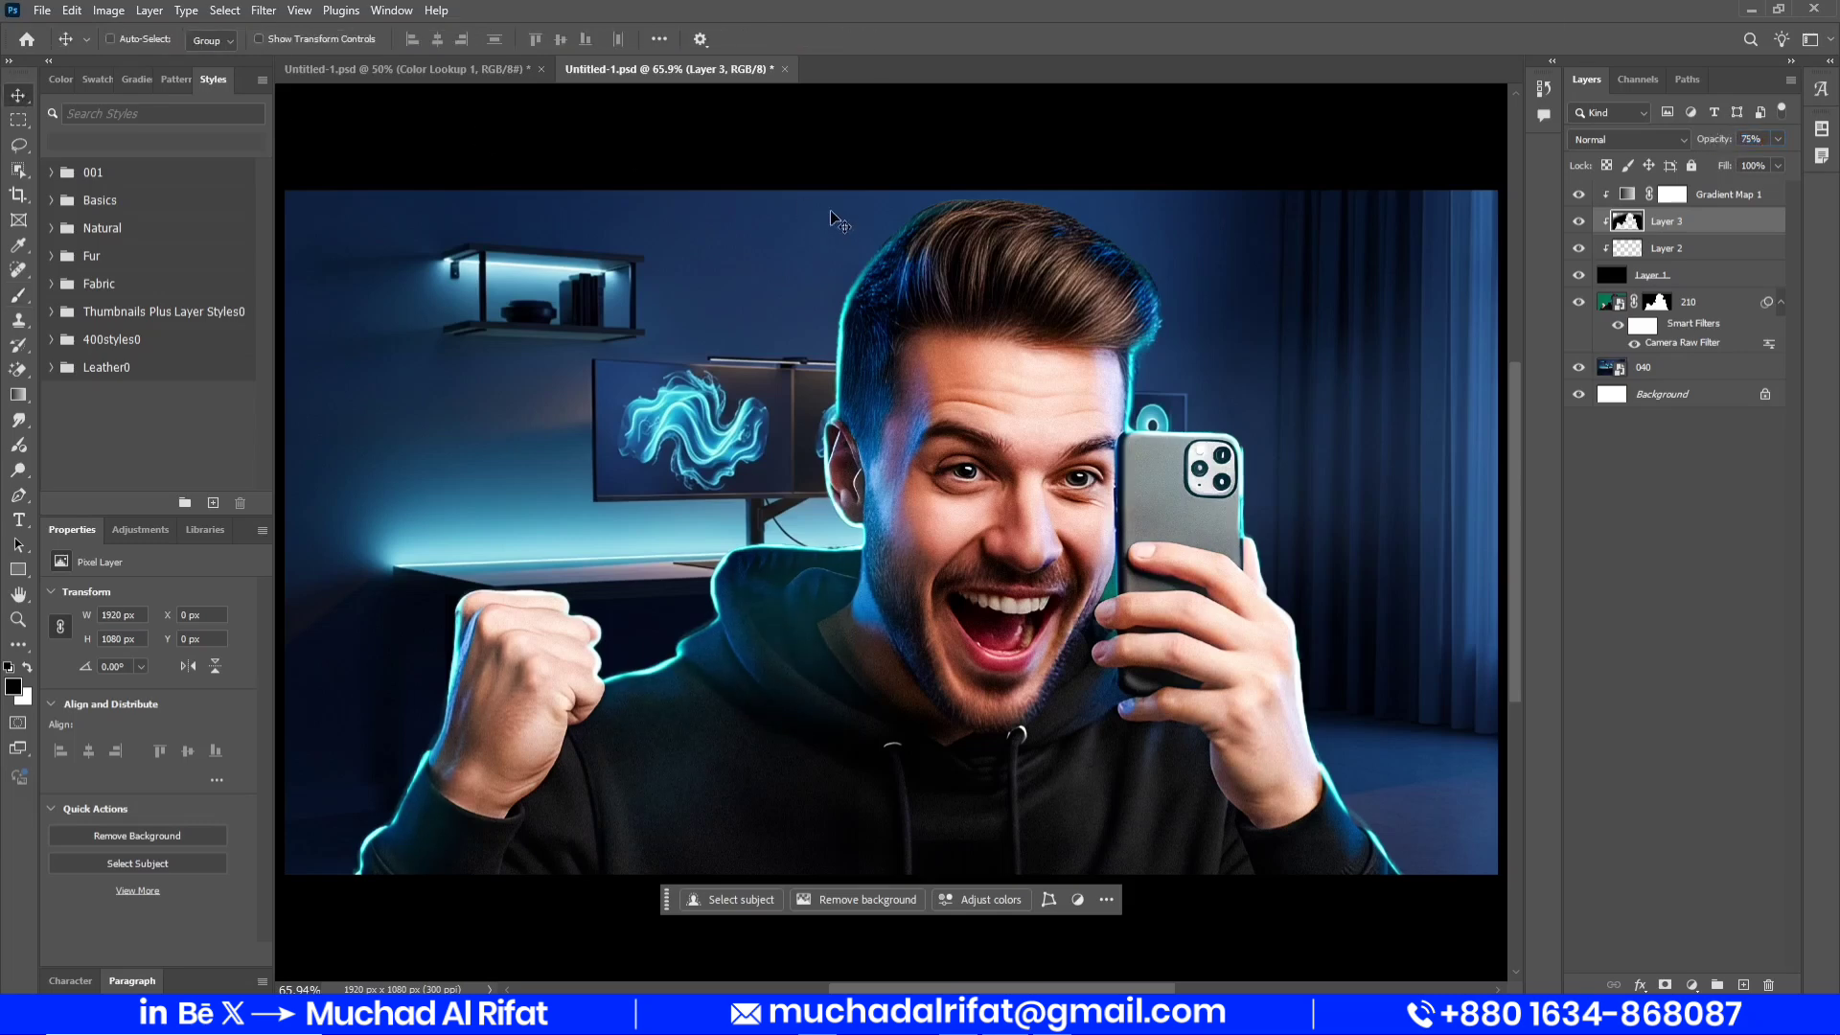
Save the document and group the man's layers from Gradient Map 1 down to 210
{"action": "key", "text": "ctrl+s"}
{"action": "scroll", "coordinate": [788, 156], "scroll_direction": "down", "scroll_amount": 3}
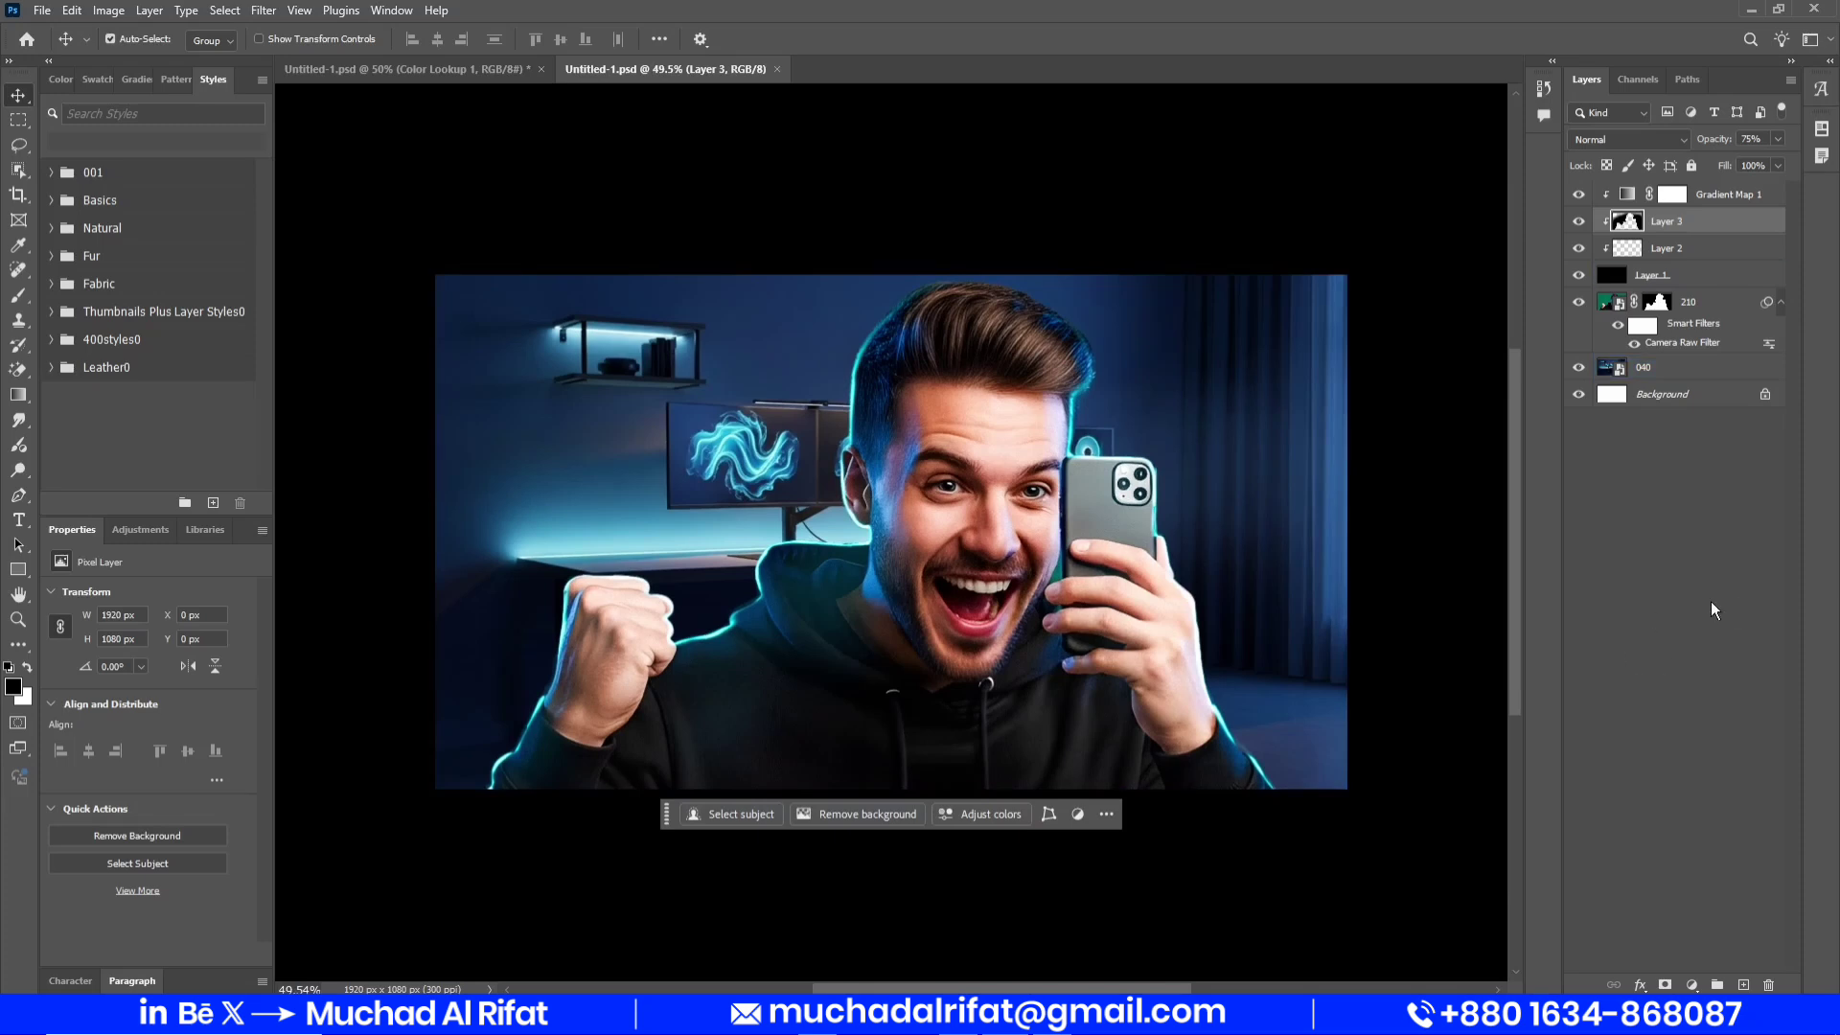
{"action": "left_click_drag", "start_coordinate": [1715, 196], "coordinate": [1733, 330]}
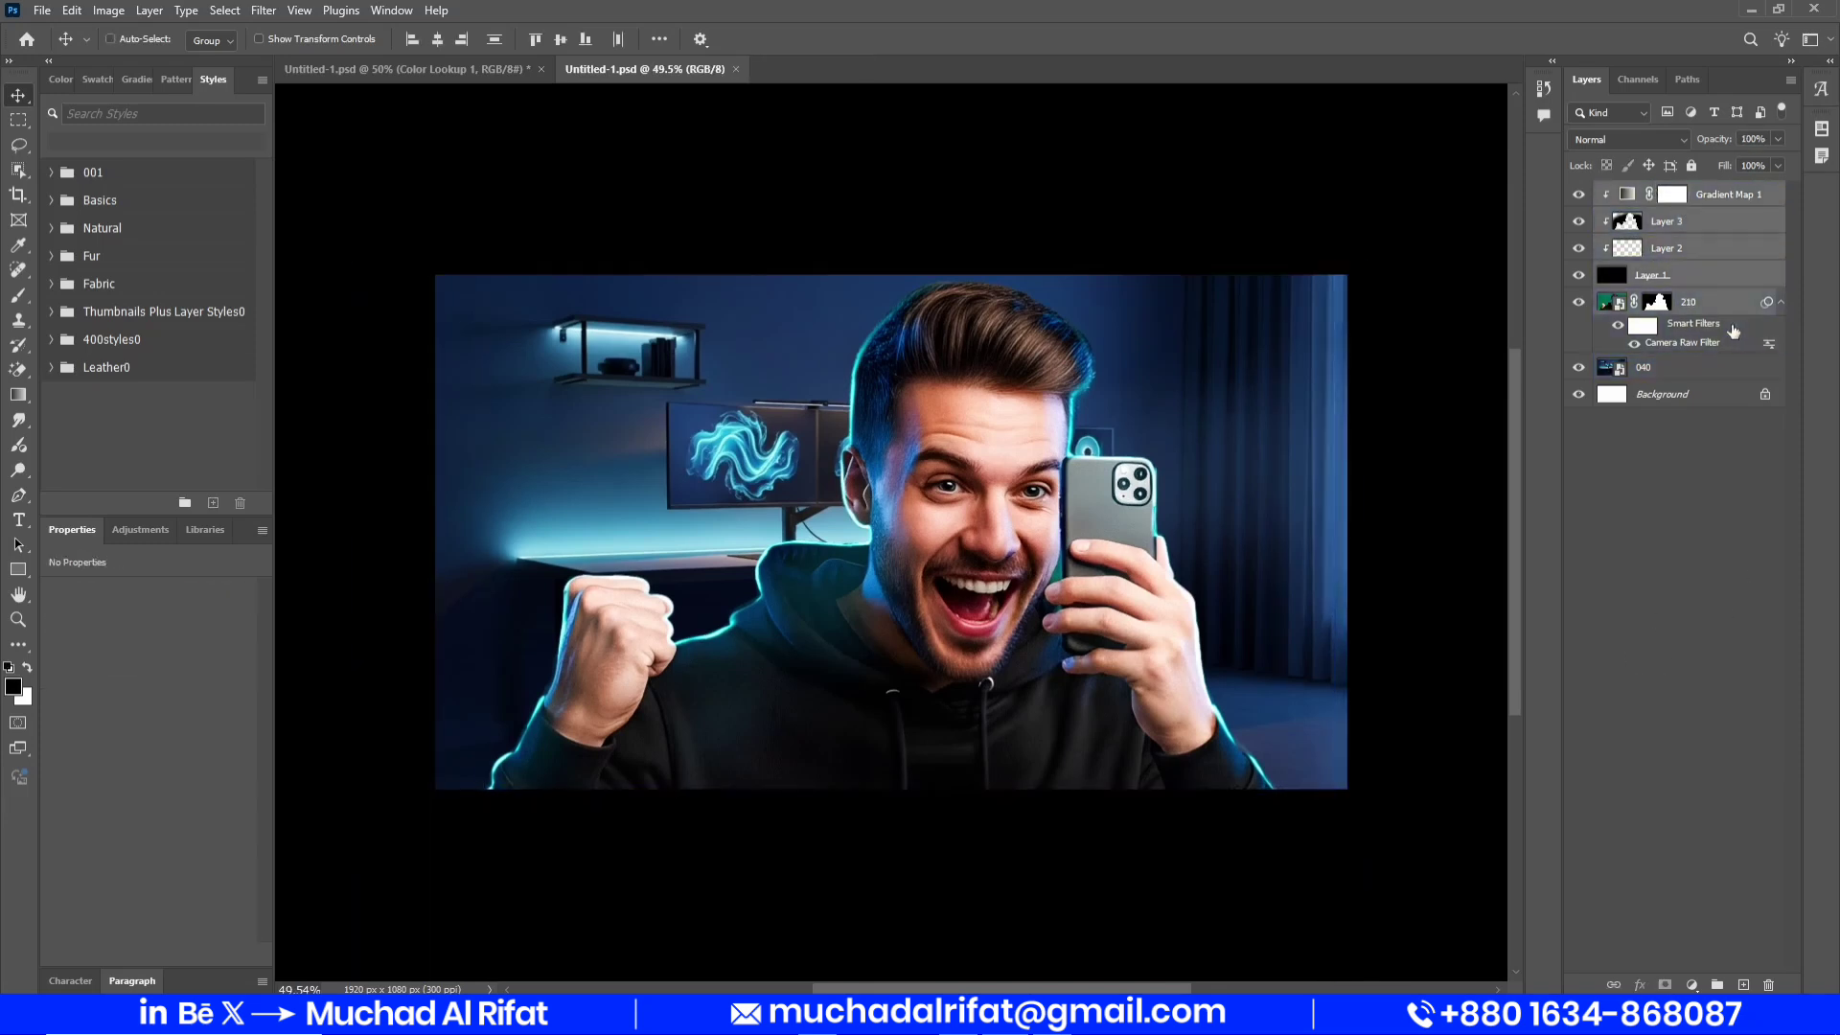
{"action": "key", "text": "ctrl+g"}
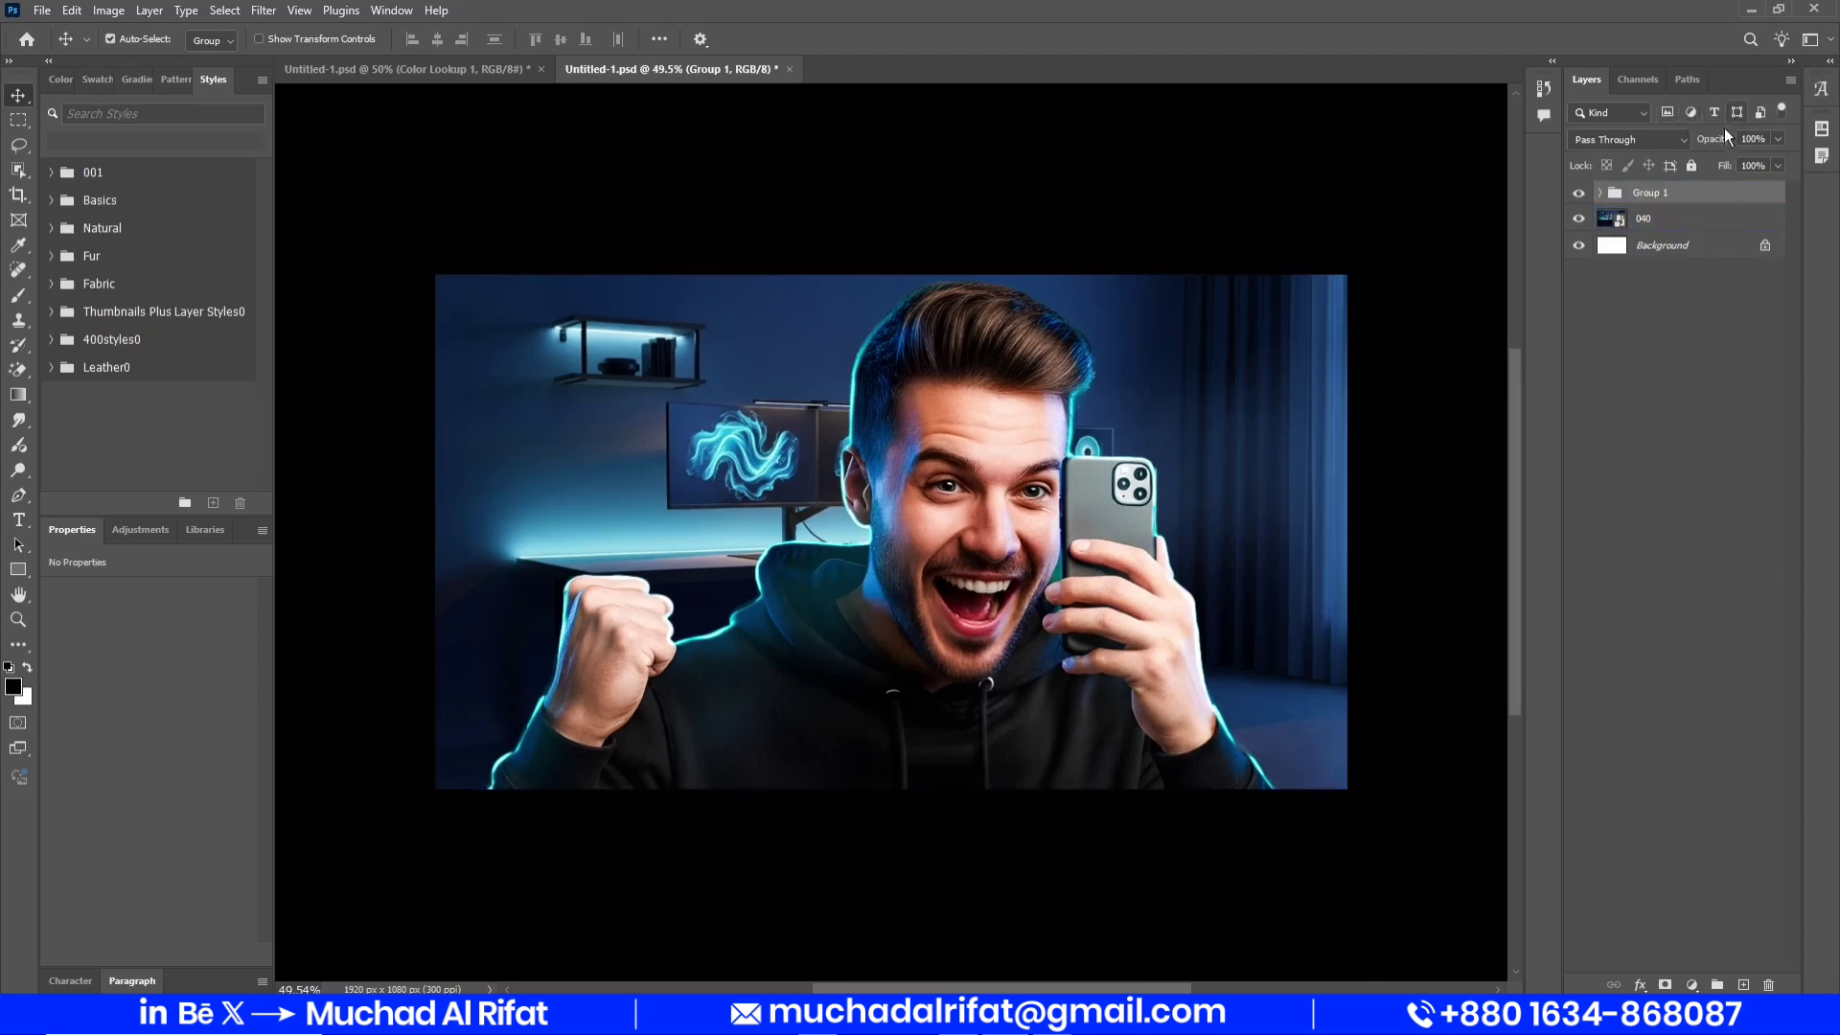
Lock the man's new group and the room background layer 040
{"action": "left_click", "coordinate": [1686, 219]}
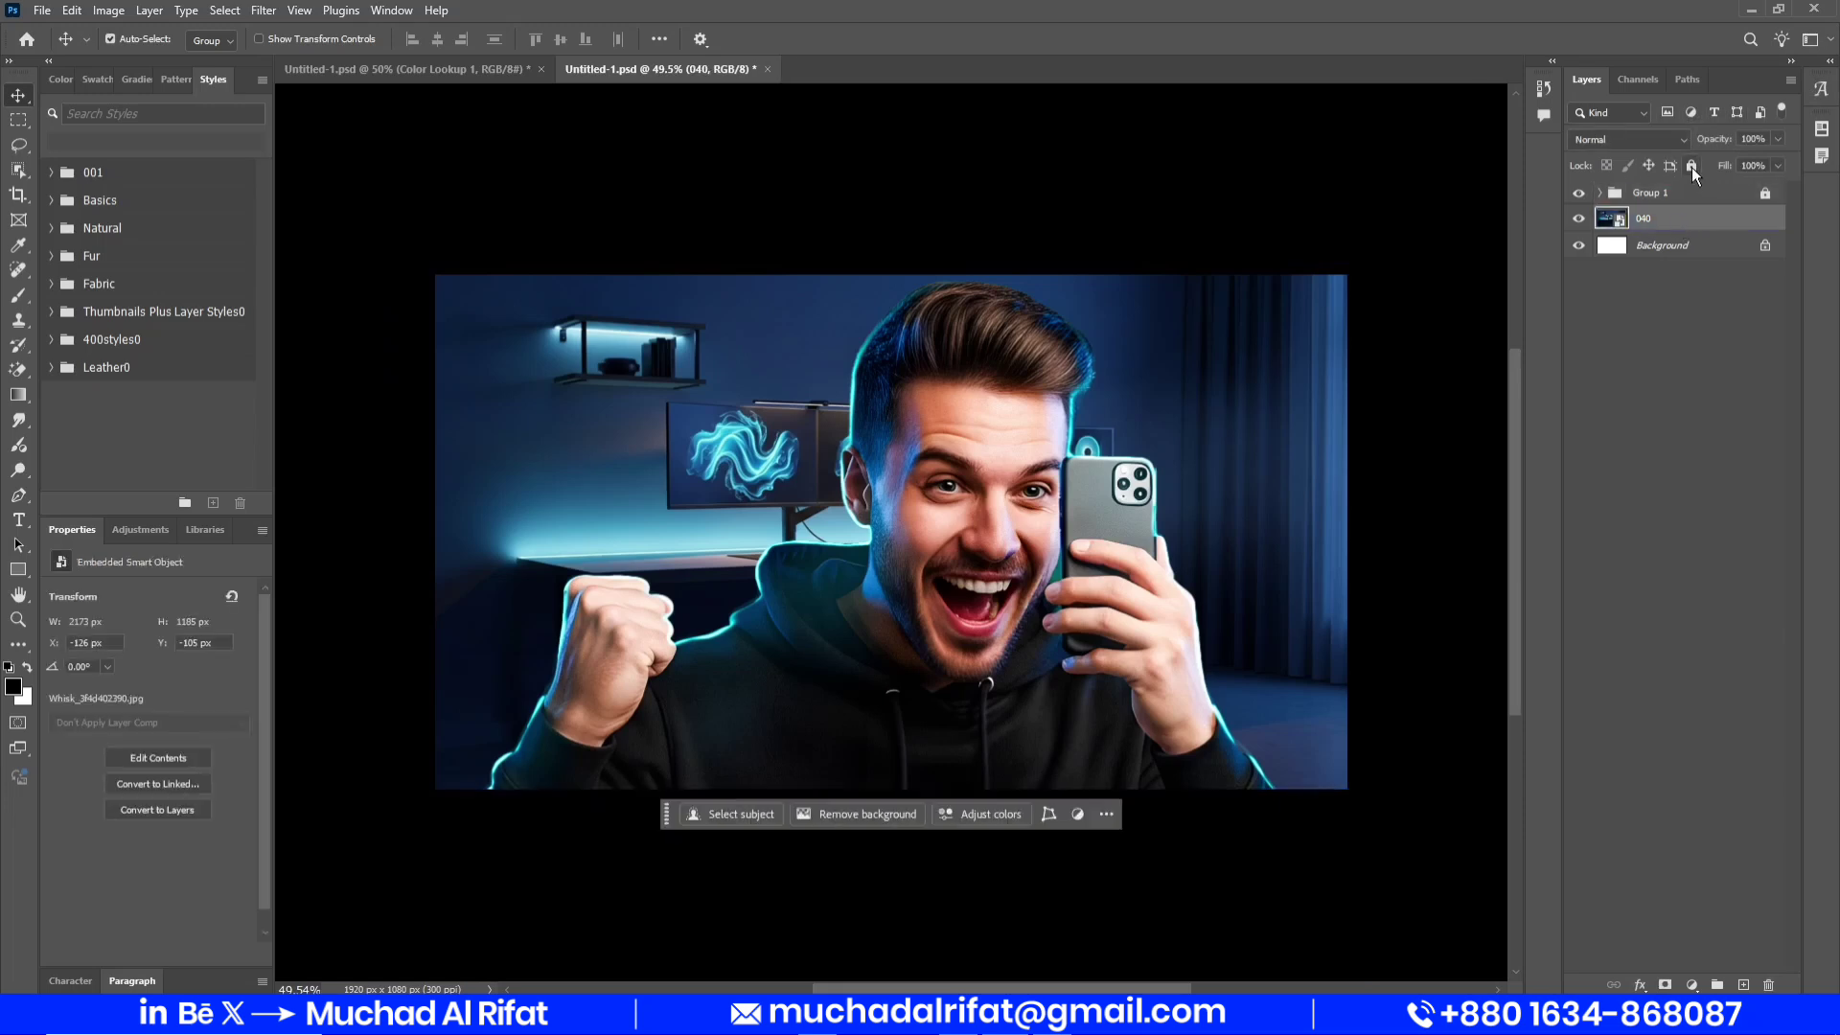
{"action": "left_click", "coordinate": [1688, 479]}
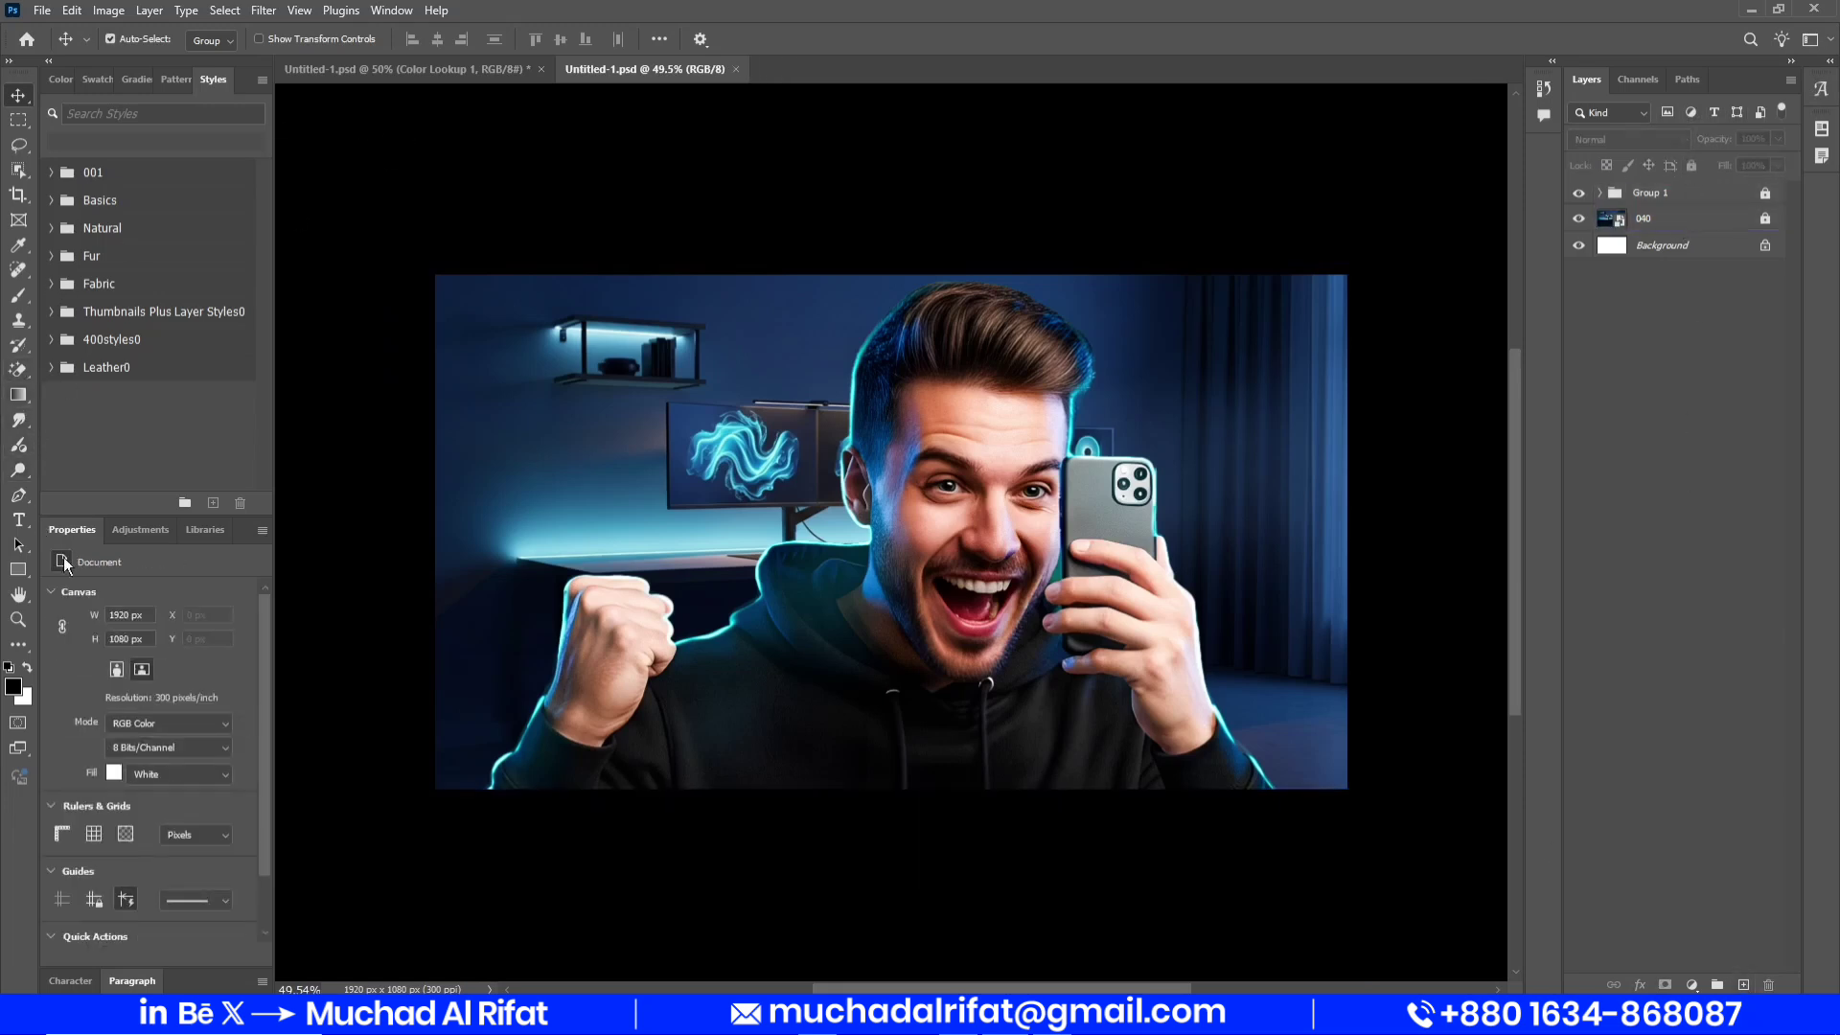
Draw a rectangle of about 1048 × 330 px behind the man's head at the canvas's upper left and fill it with white ffffff
{"action": "left_click", "coordinate": [23, 571]}
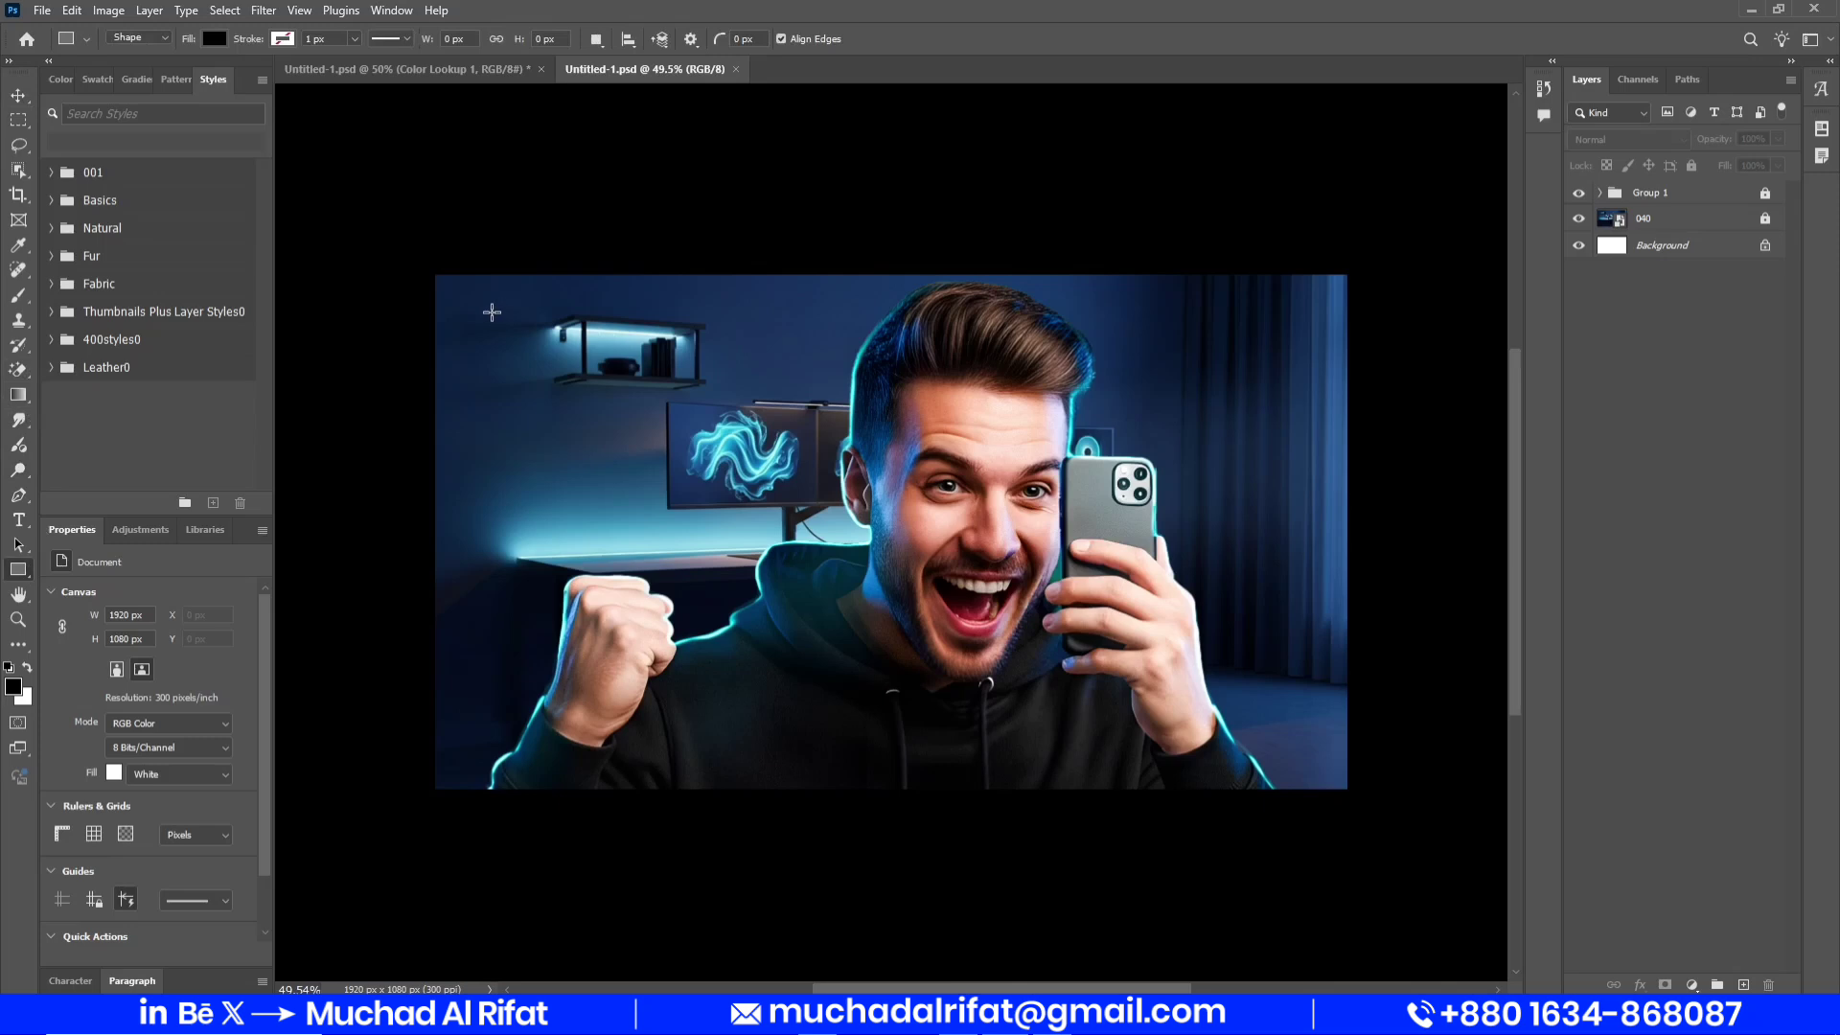
{"action": "left_click_drag", "start_coordinate": [712, 482], "coordinate": [961, 457]}
{"action": "left_click_drag", "start_coordinate": [1658, 218], "coordinate": [1692, 228]}
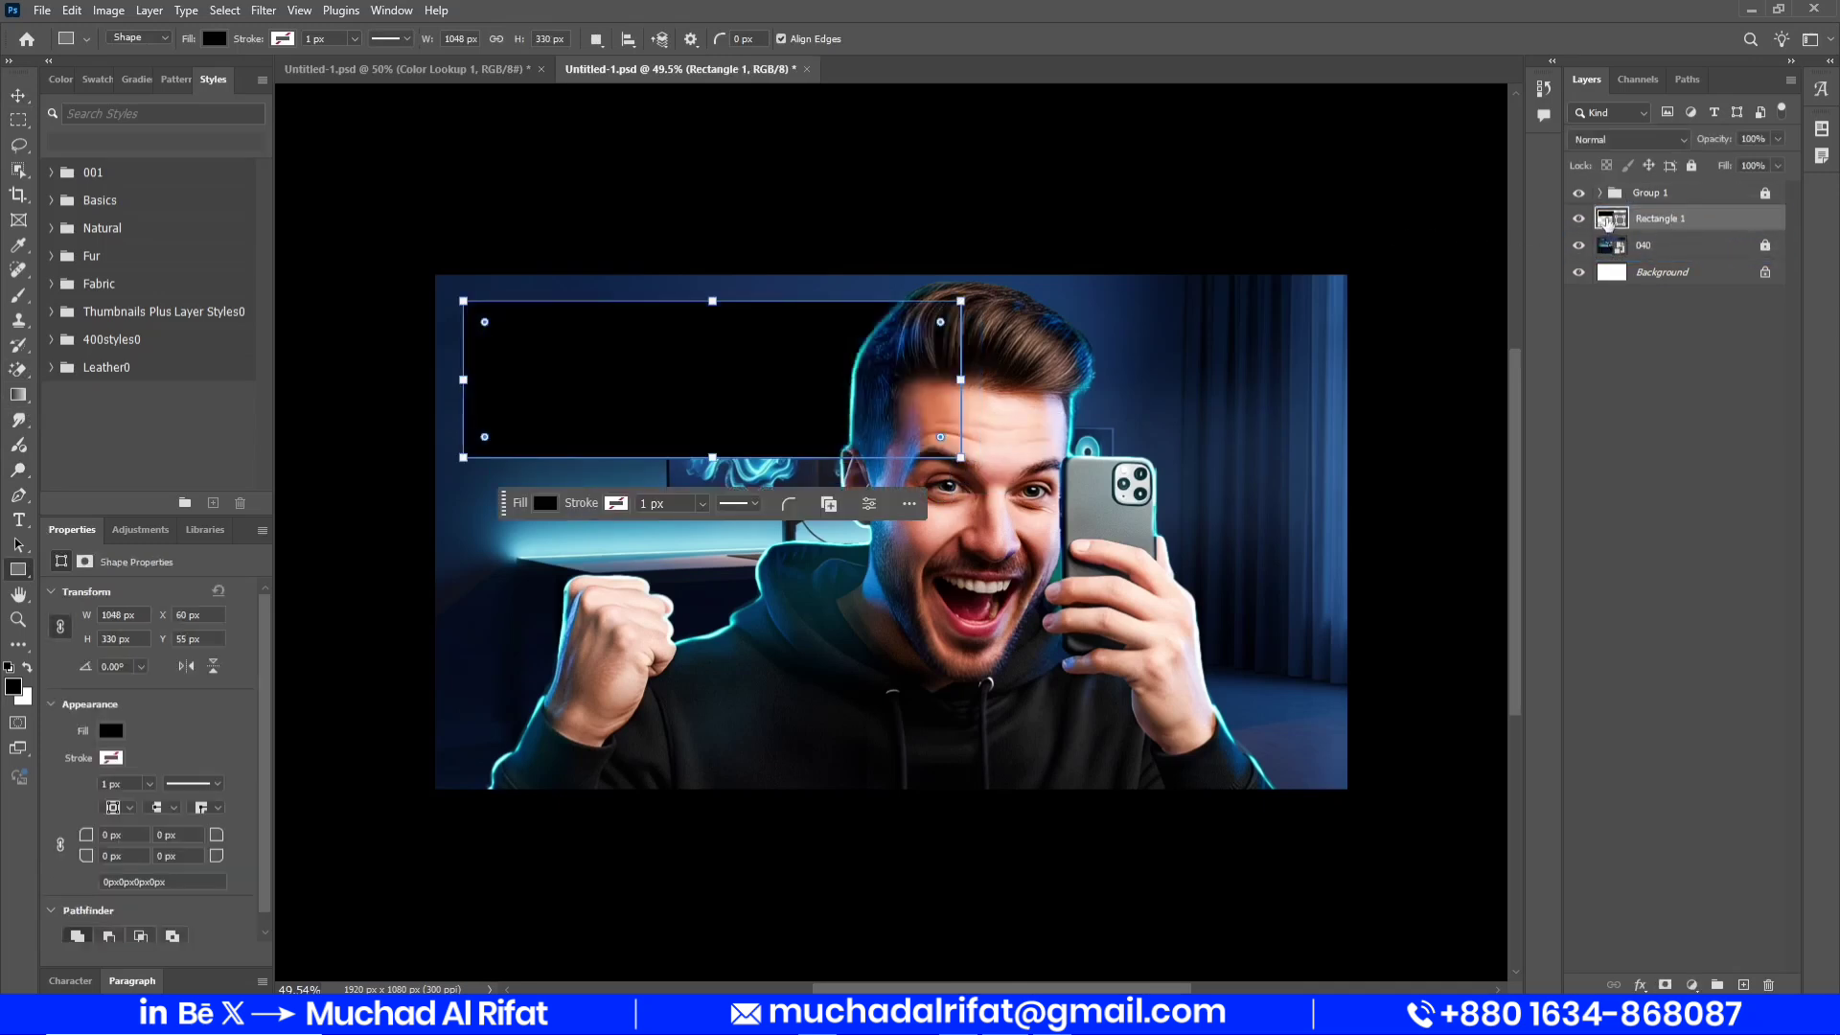
{"action": "double_click", "coordinate": [1608, 220]}
{"action": "left_click_drag", "start_coordinate": [1082, 740], "coordinate": [934, 621]}
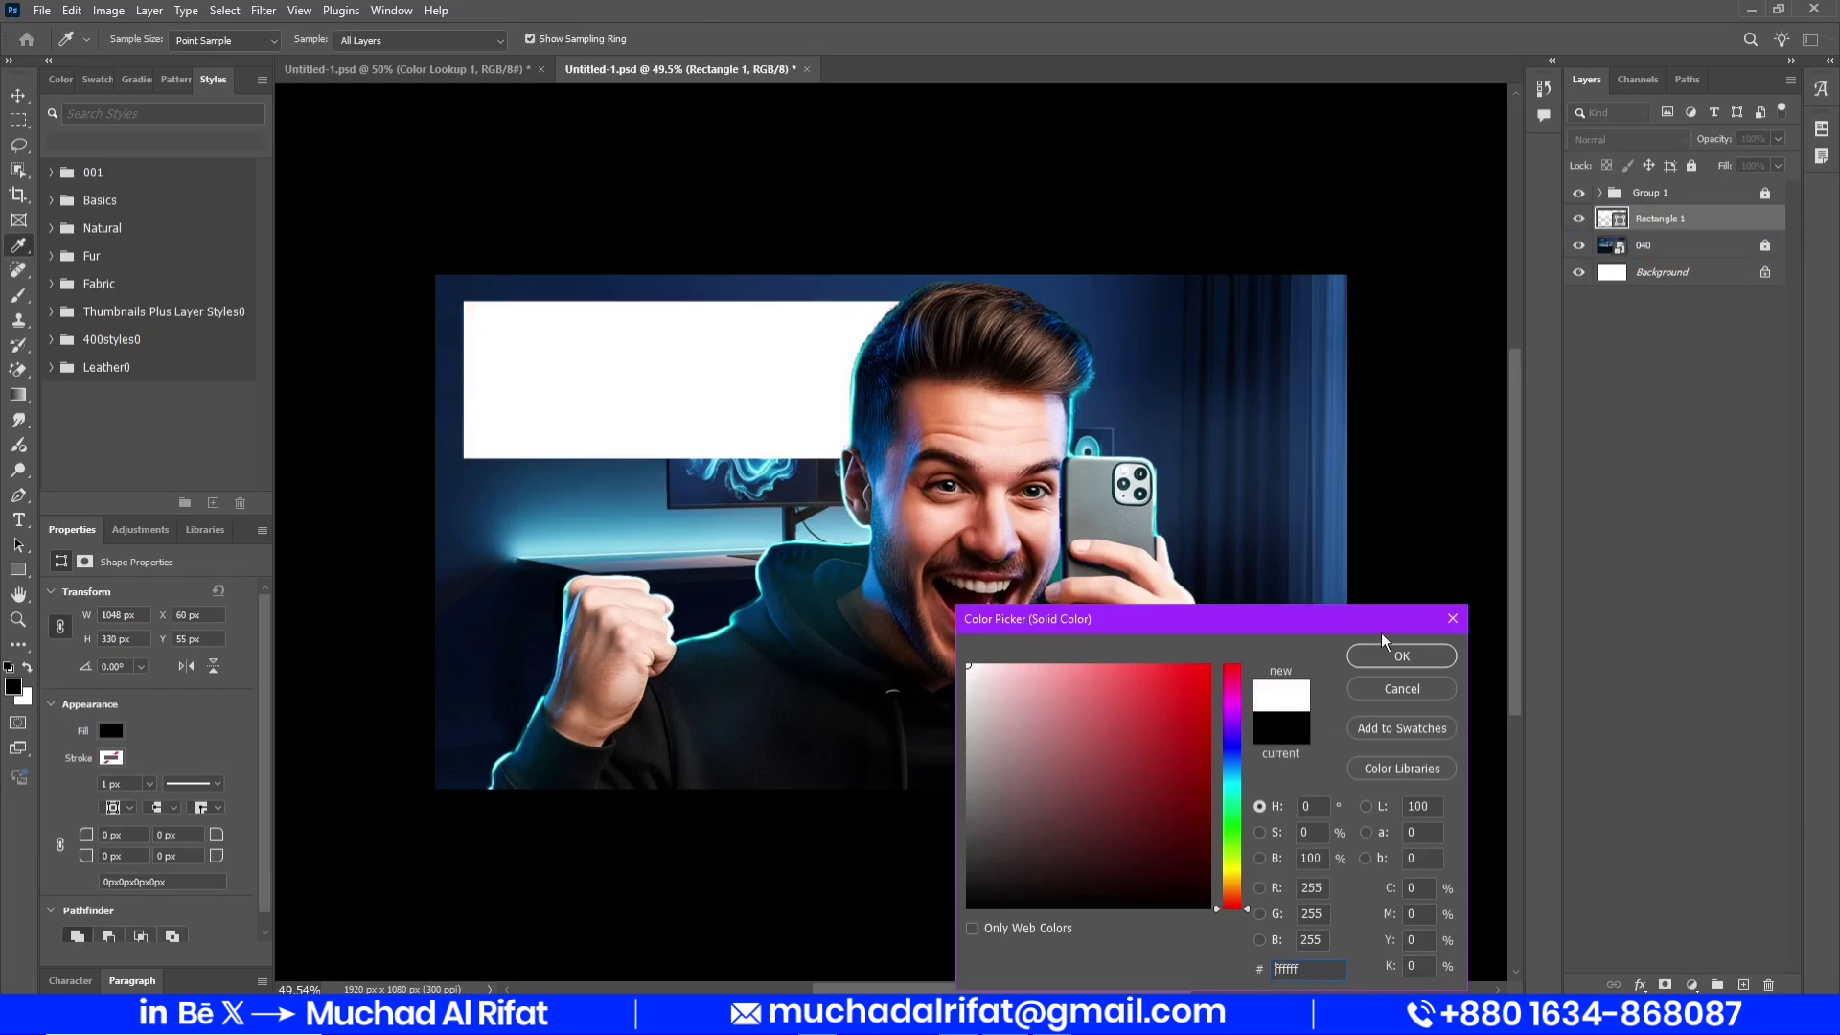
{"action": "left_click", "coordinate": [1401, 656]}
{"action": "scroll", "coordinate": [96, 668], "scroll_direction": "down", "scroll_amount": 1}
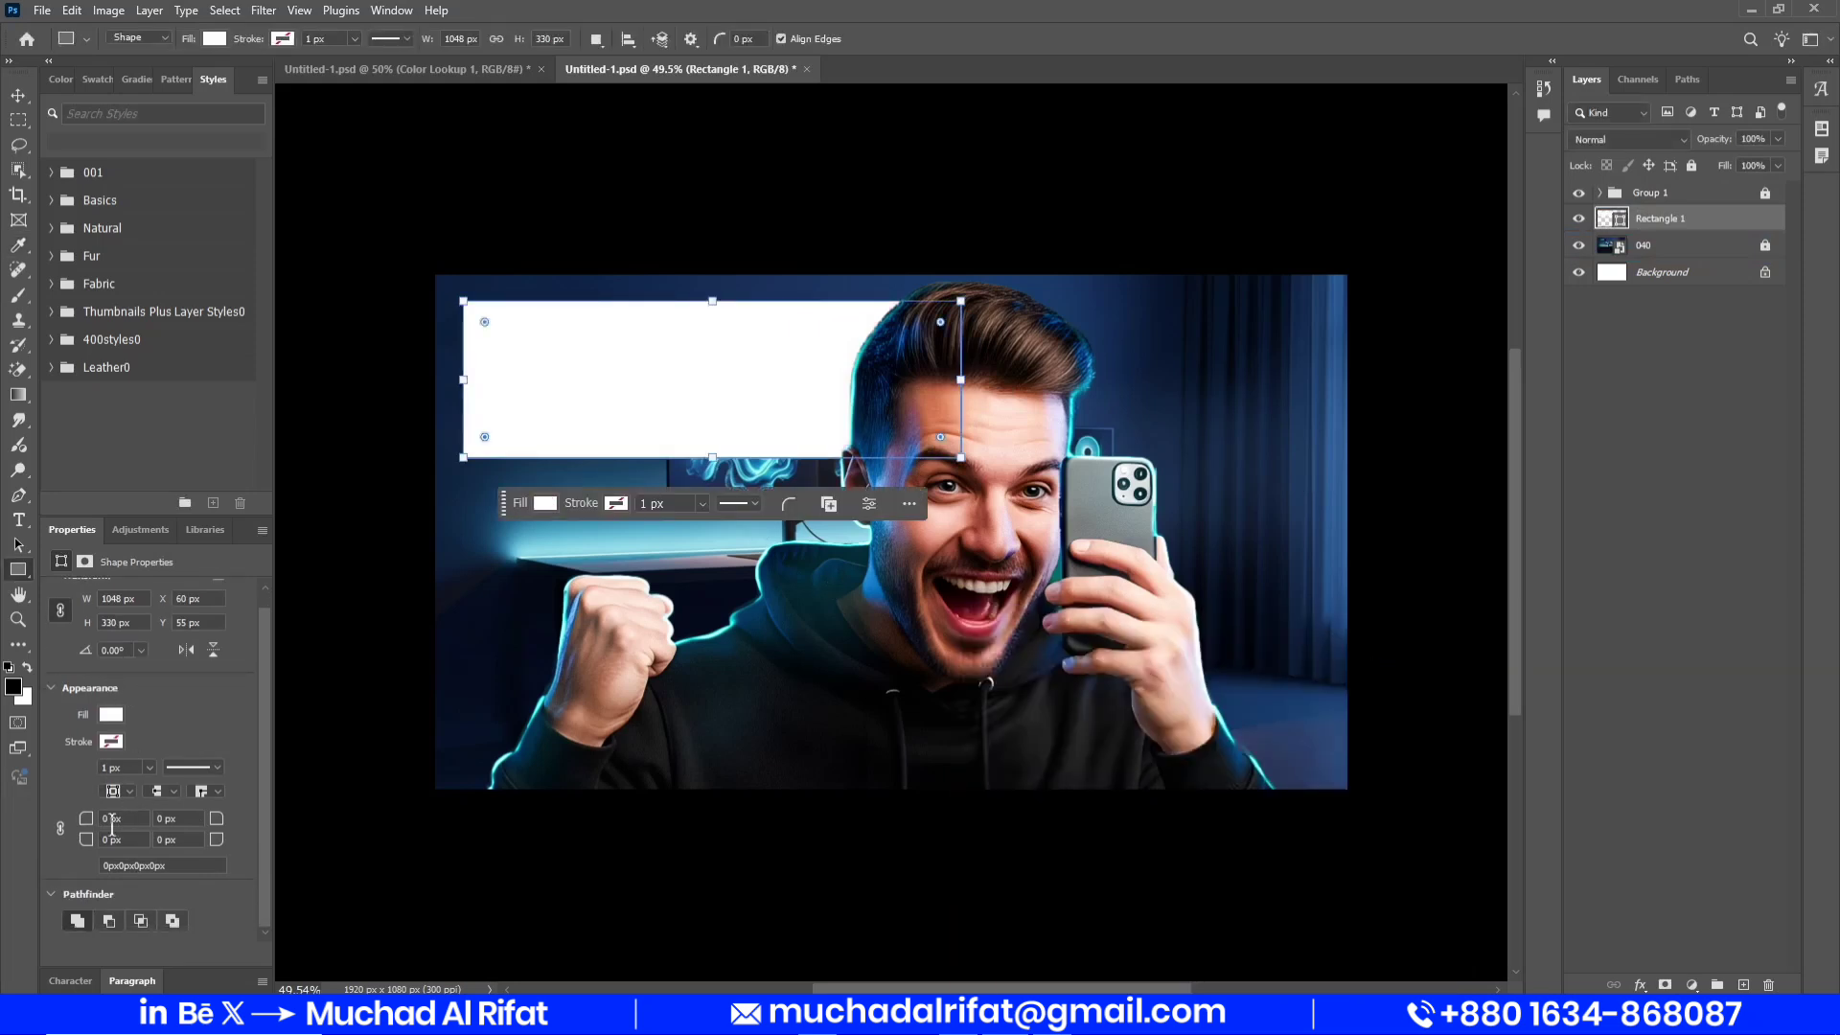
{"action": "left_click", "coordinate": [1692, 533]}
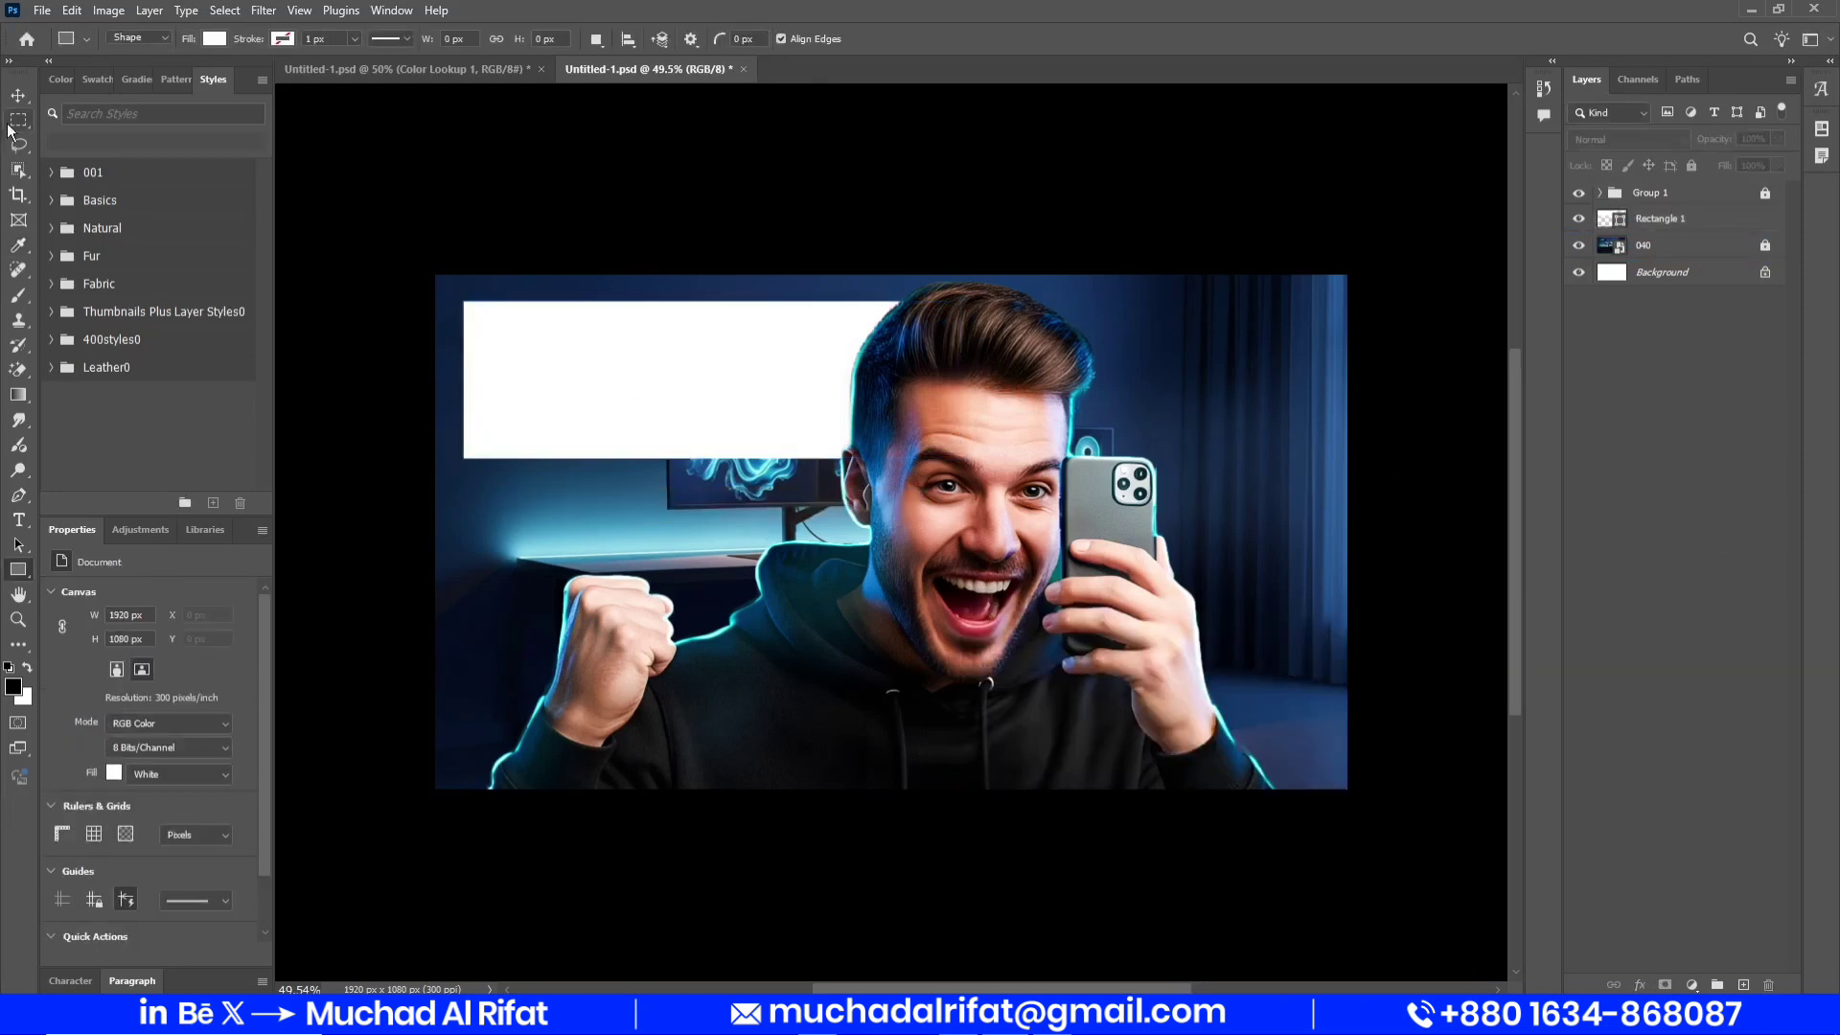
{"action": "left_click", "coordinate": [18, 95]}
{"action": "left_click", "coordinate": [702, 312]}
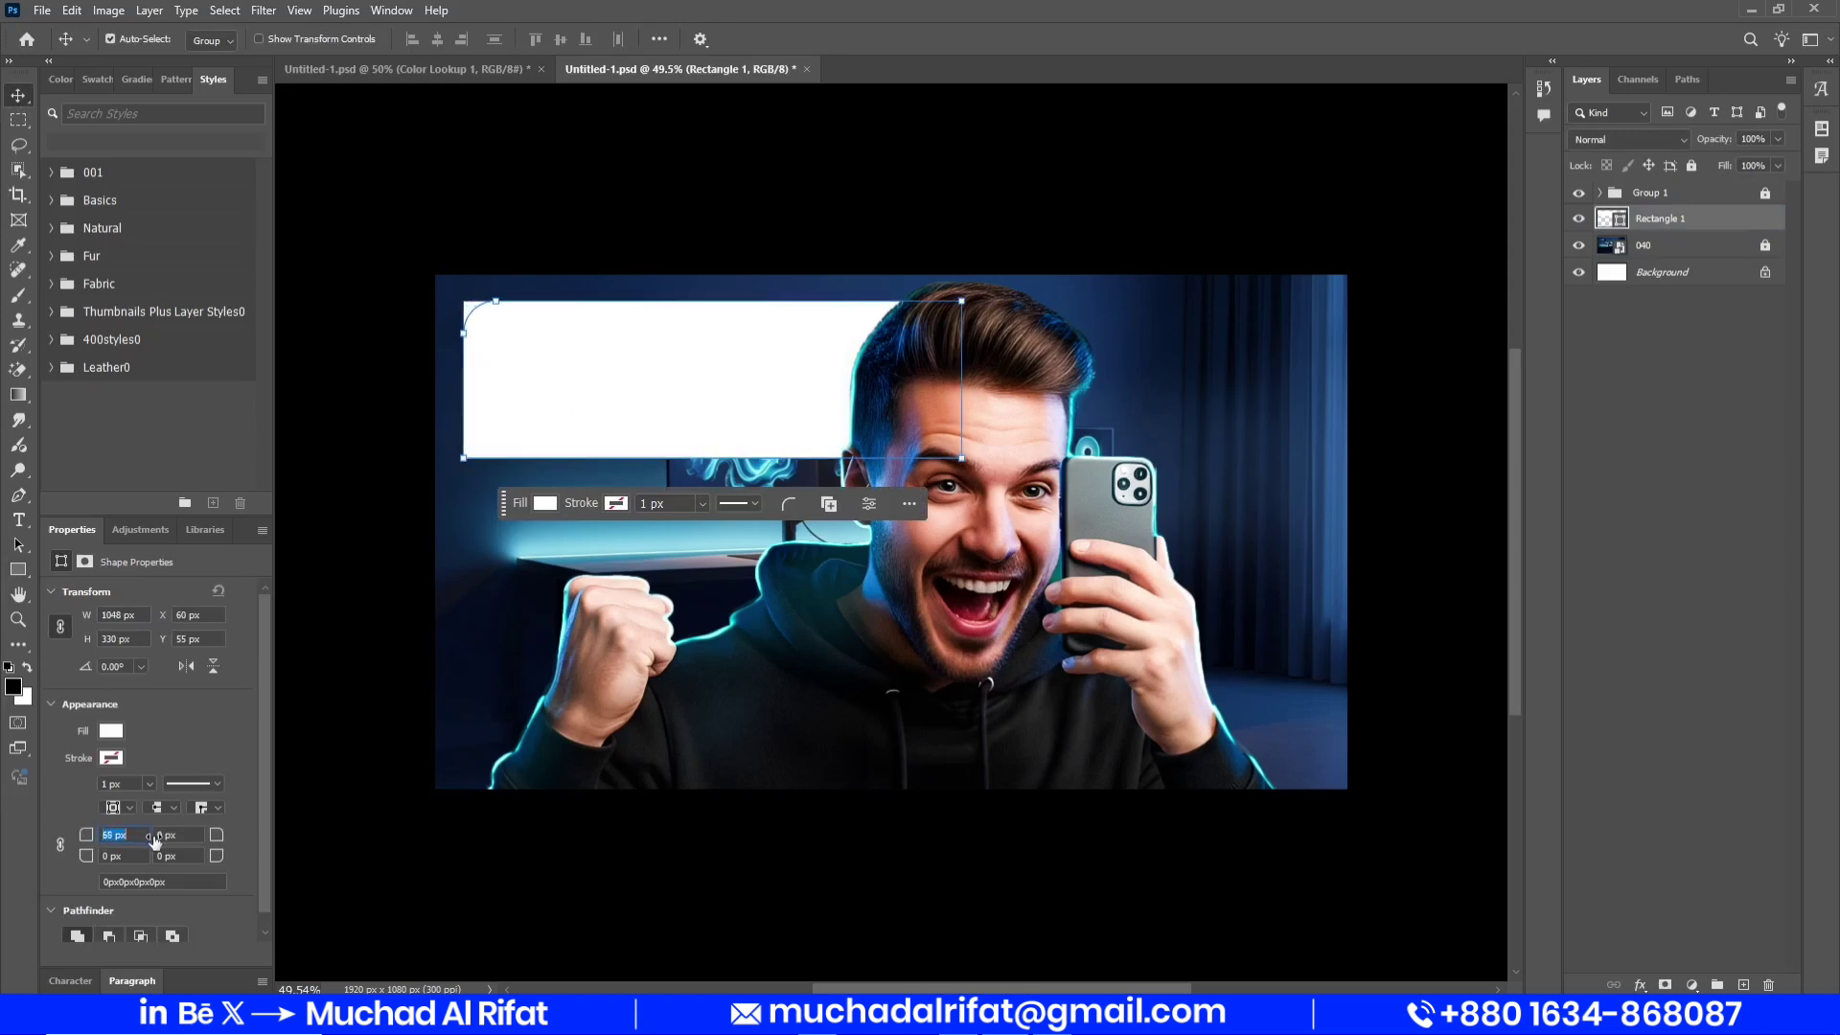
{"action": "left_click_drag", "start_coordinate": [154, 841], "coordinate": [151, 845]}
{"action": "left_click", "coordinate": [1748, 628]}
{"action": "key", "text": "ctrl+z"}
Link the white rectangle's corner radii and round all four corners to 64 px
{"action": "left_click", "coordinate": [1615, 212]}
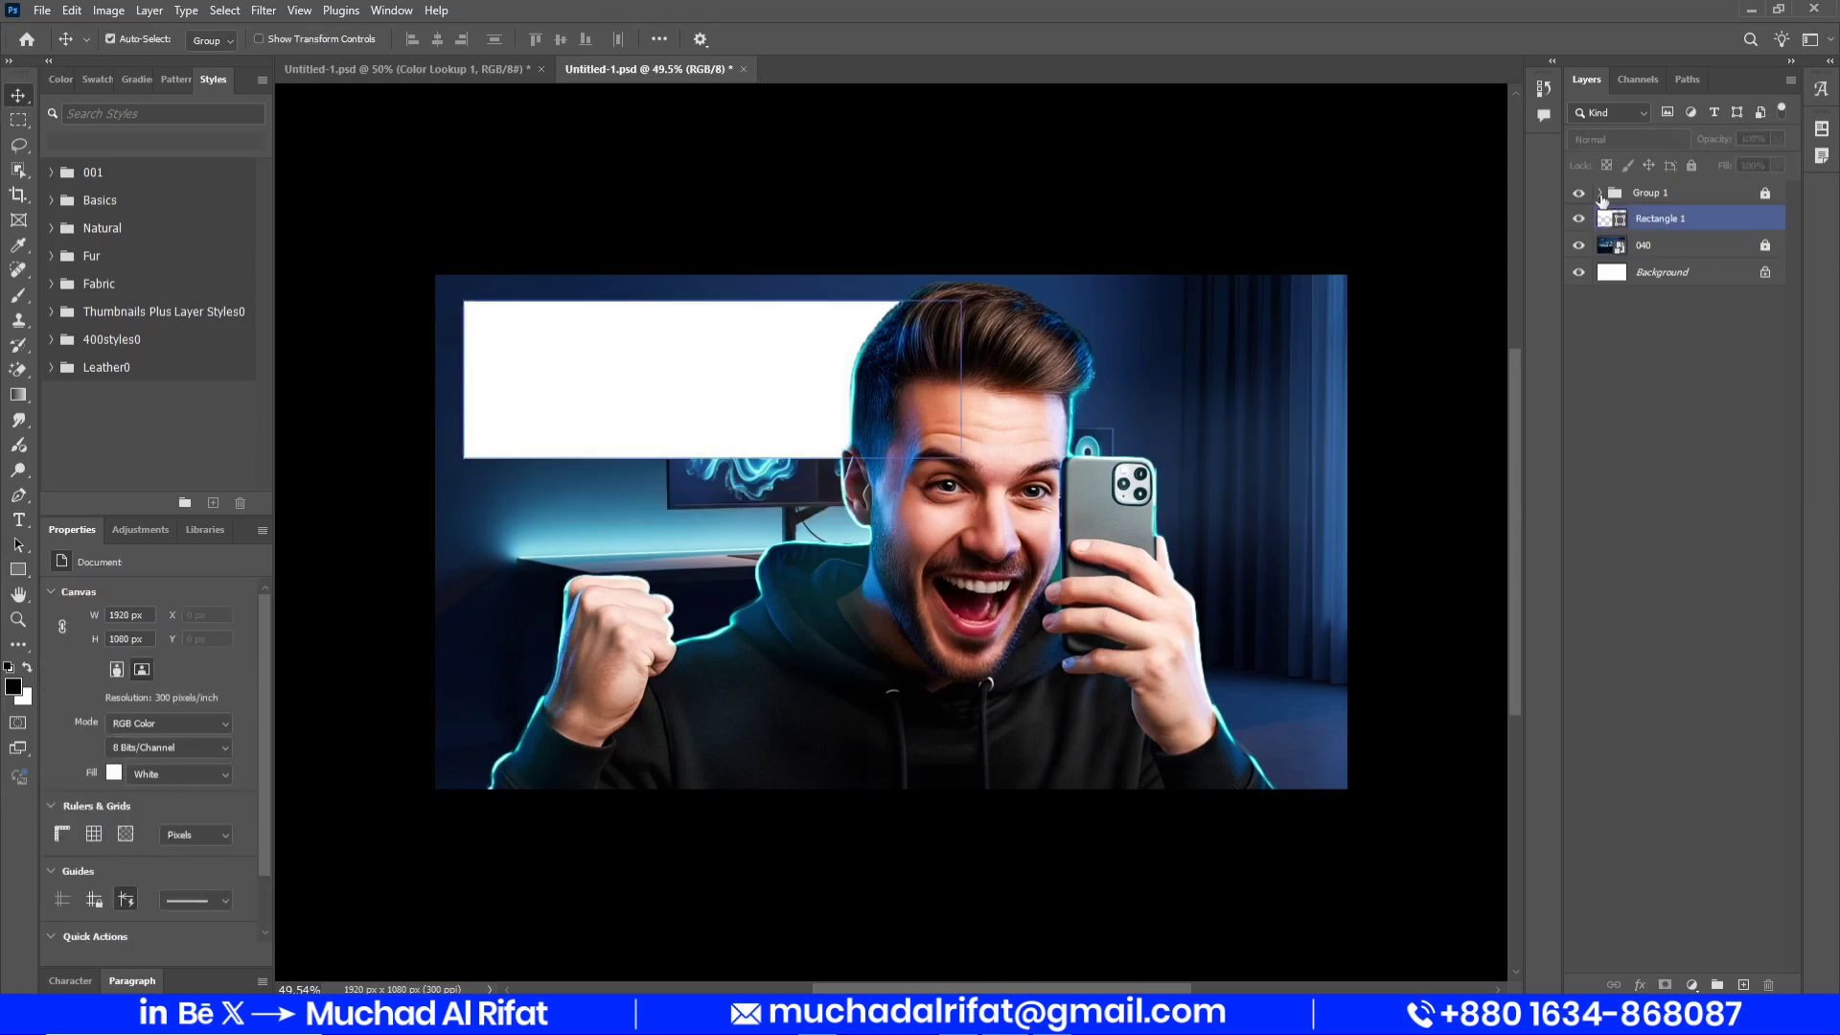
{"action": "scroll", "coordinate": [177, 831], "scroll_direction": "down", "scroll_amount": 1}
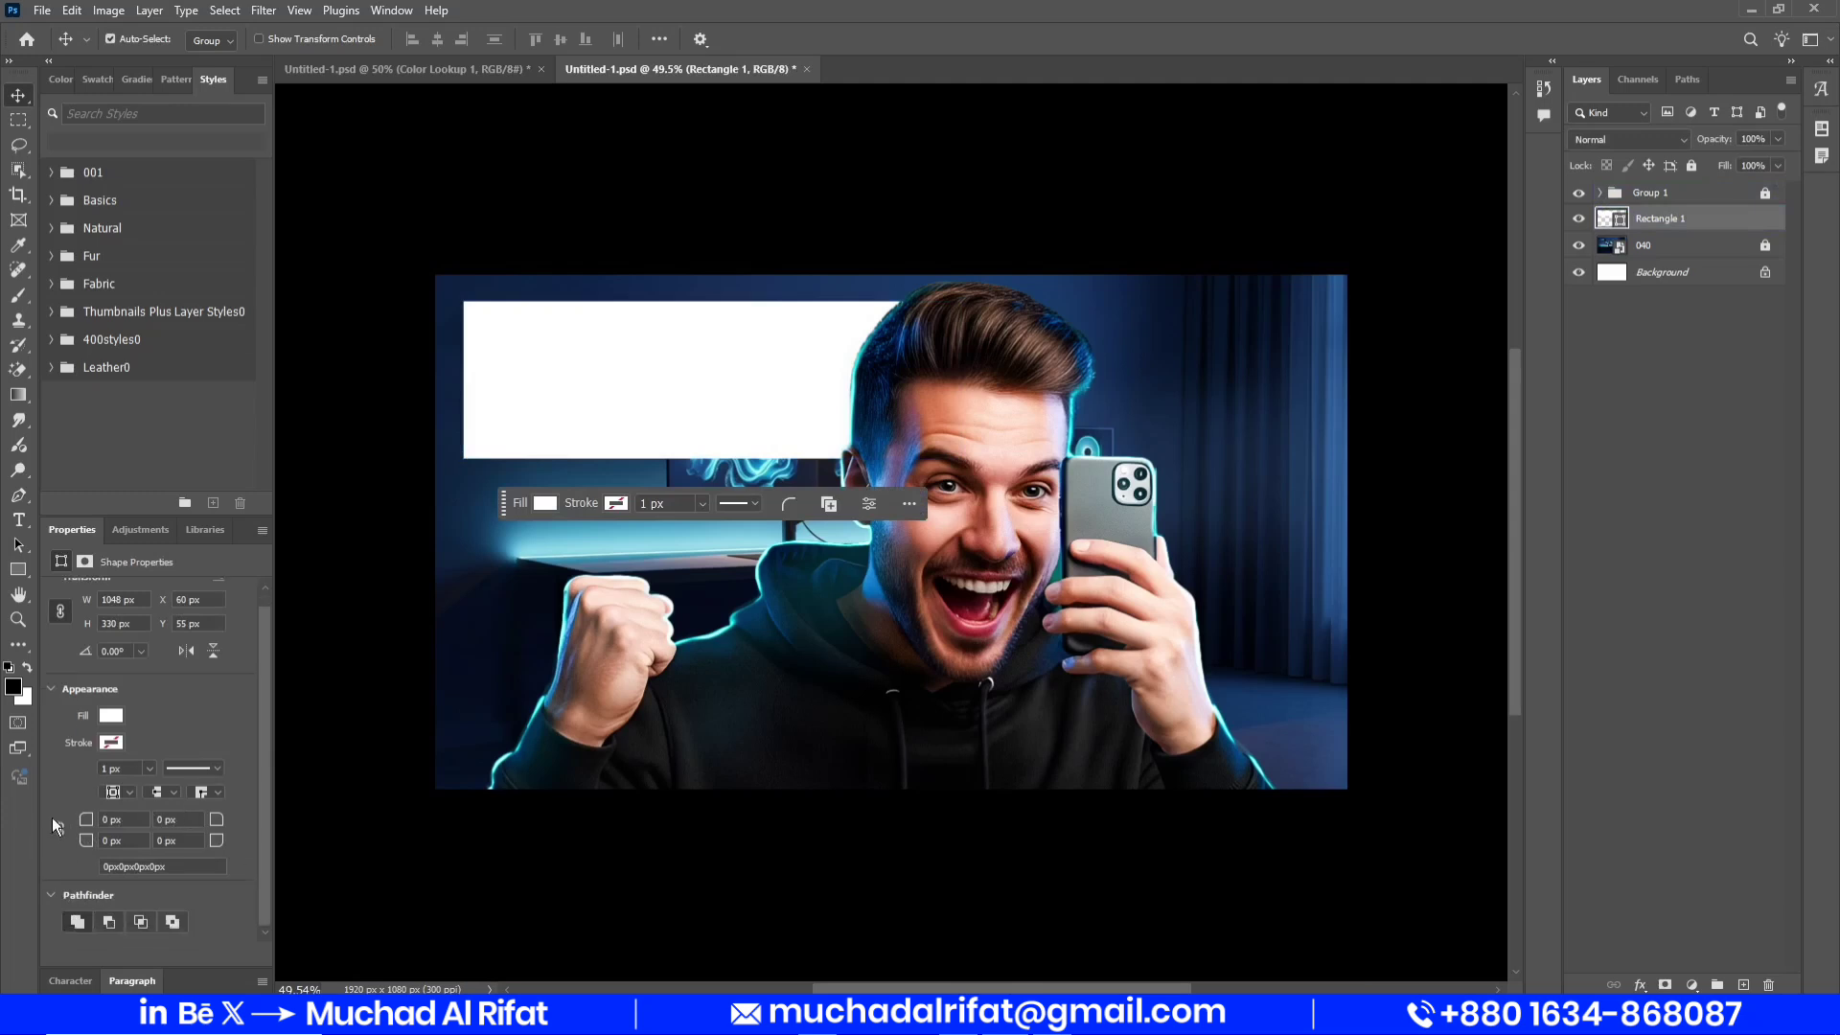
{"action": "left_click", "coordinate": [104, 820]}
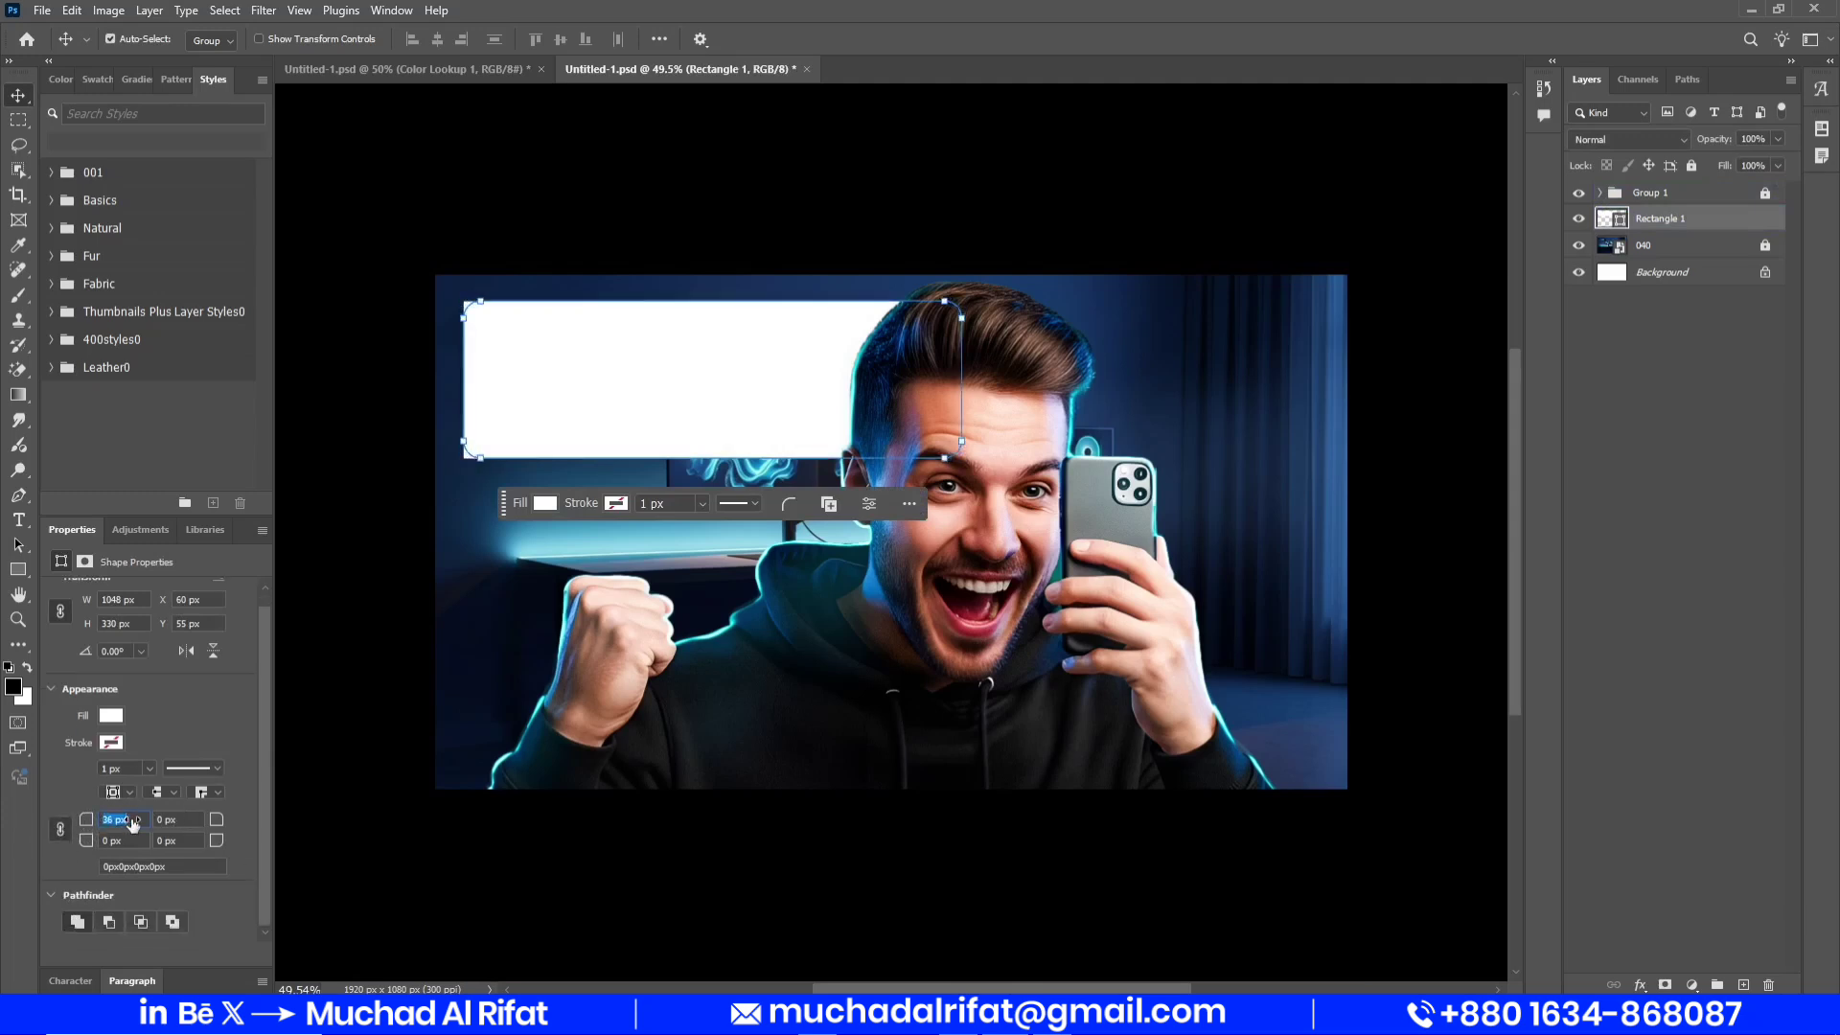
{"action": "left_click_drag", "start_coordinate": [147, 826], "coordinate": [77, 826]}
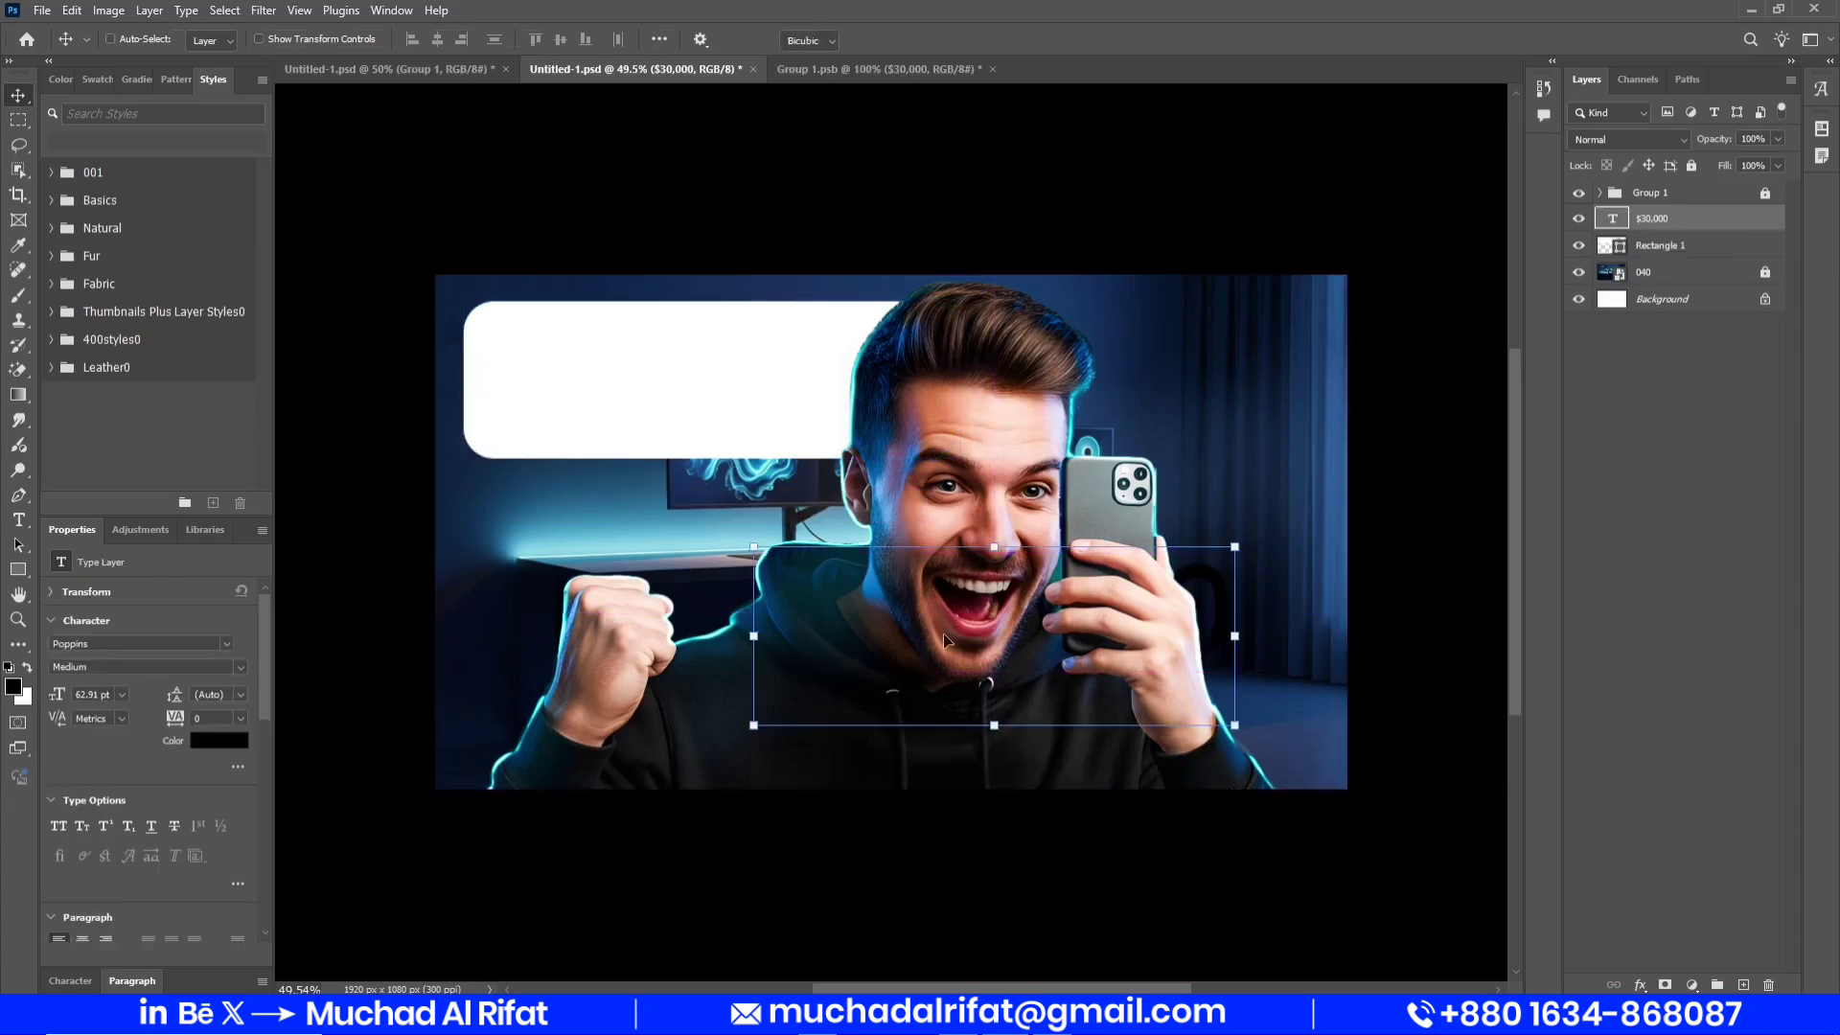
Scale the $30,000 text down to about 43.6 pt and place it on the lower part of the white card
{"action": "key", "text": "ctrl+t"}
{"action": "left_click_drag", "start_coordinate": [943, 634], "coordinate": [751, 420]}
{"action": "left_click_drag", "start_coordinate": [1006, 407], "coordinate": [855, 400]}
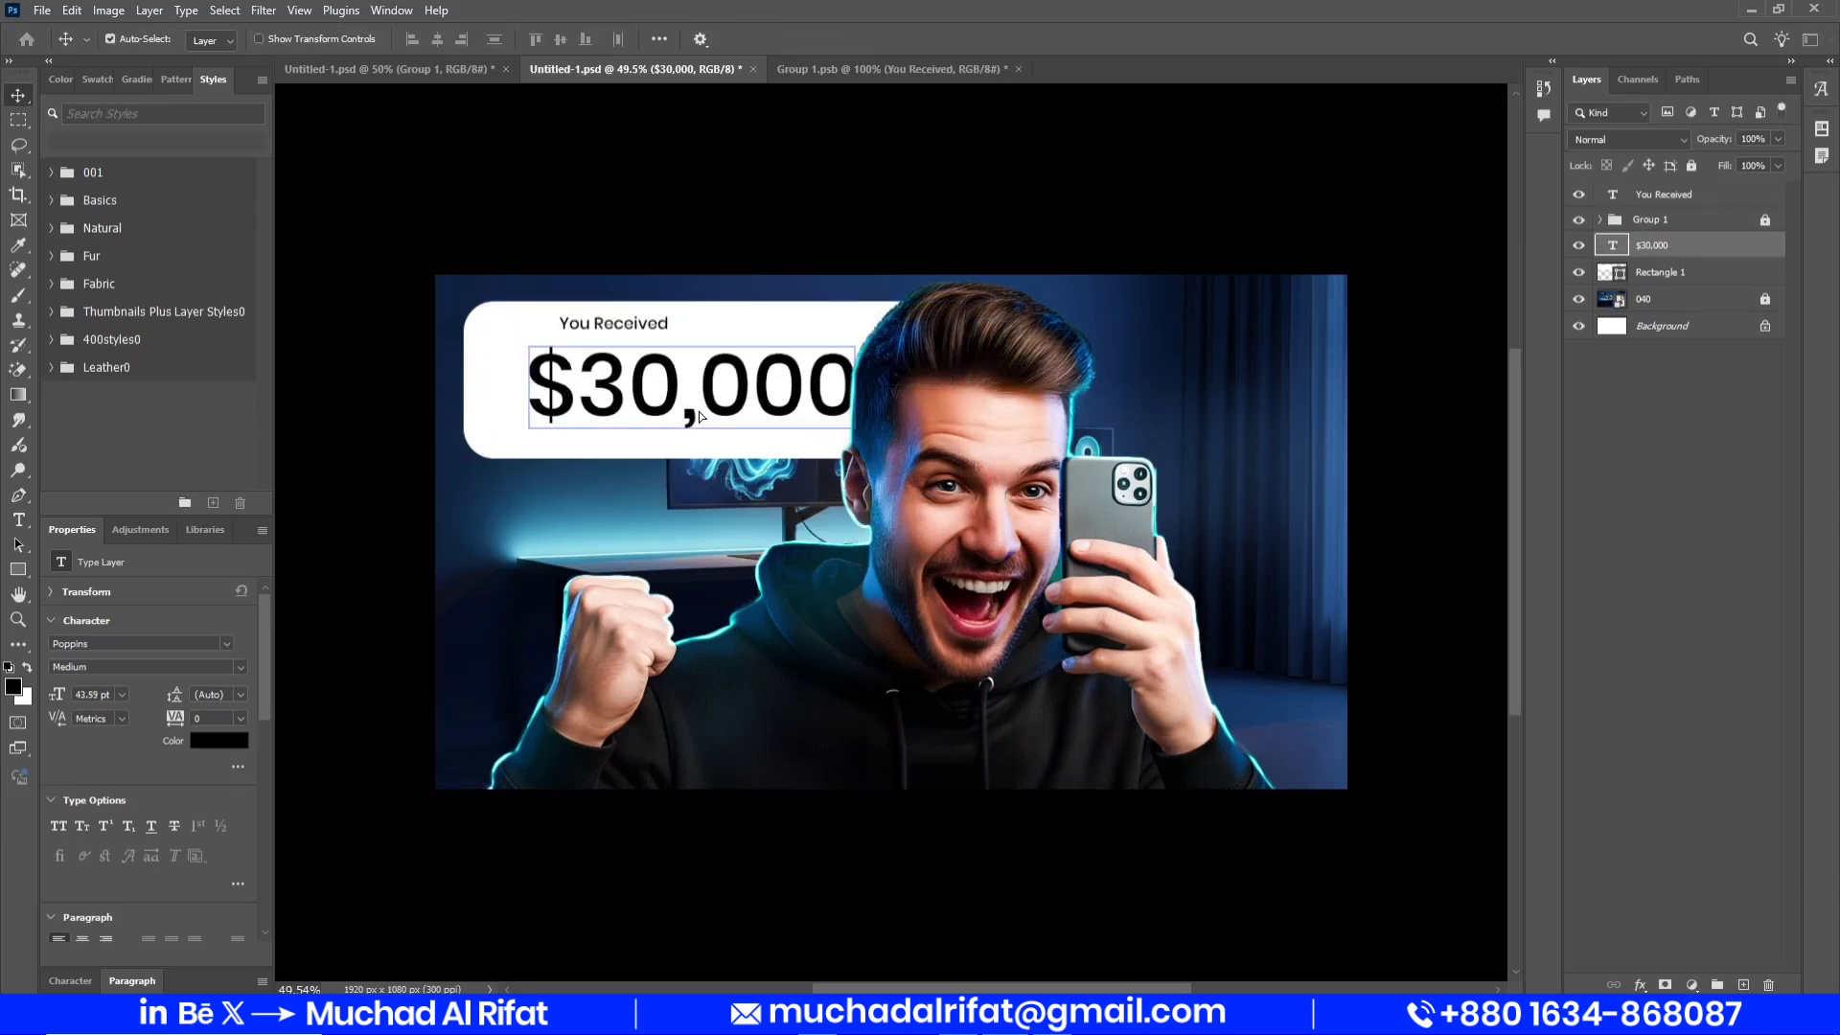
{"action": "mouse_move", "coordinate": [684, 416]}
{"action": "left_mouse_down"}
{"action": "mouse_move", "coordinate": [714, 417]}
{"action": "mouse_move", "coordinate": [715, 436]}
{"action": "left_mouse_up"}
Position "You Received" and "now" above the amount and the Google Pay icon at the card's left end
{"action": "left_click_drag", "start_coordinate": [650, 354], "coordinate": [649, 371]}
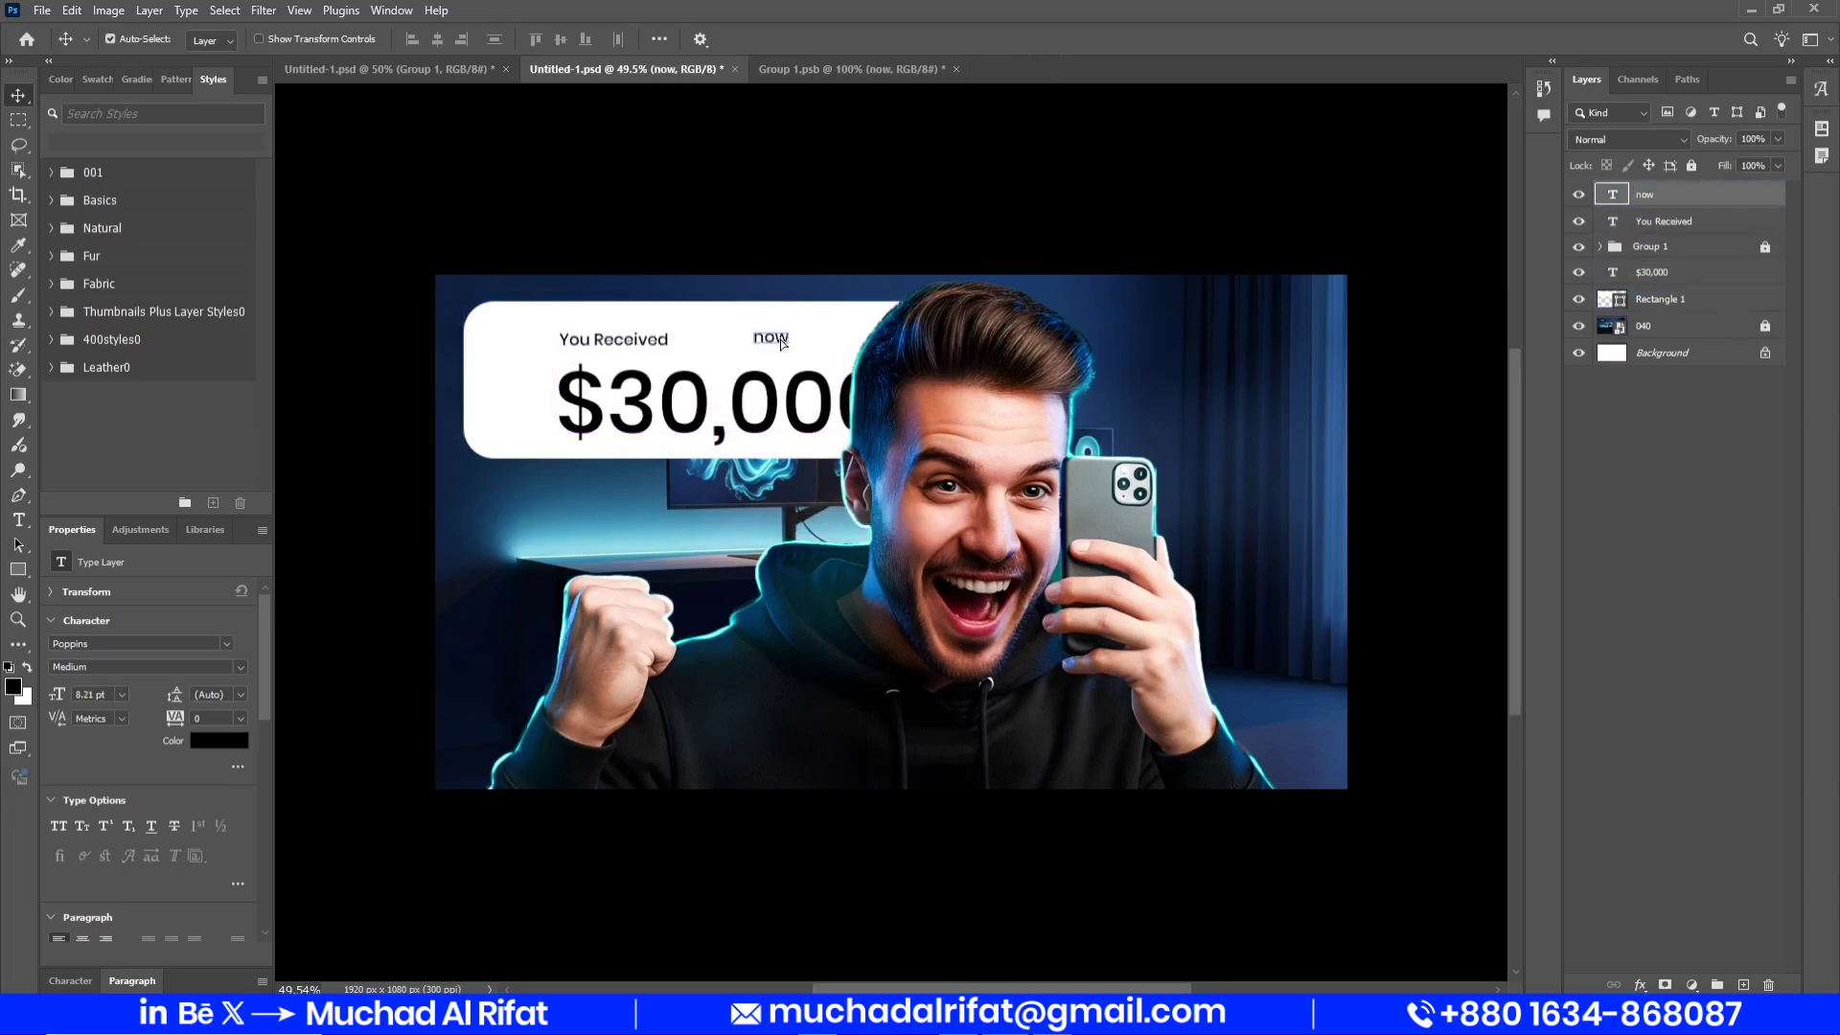
{"action": "left_click_drag", "start_coordinate": [767, 353], "coordinate": [838, 344]}
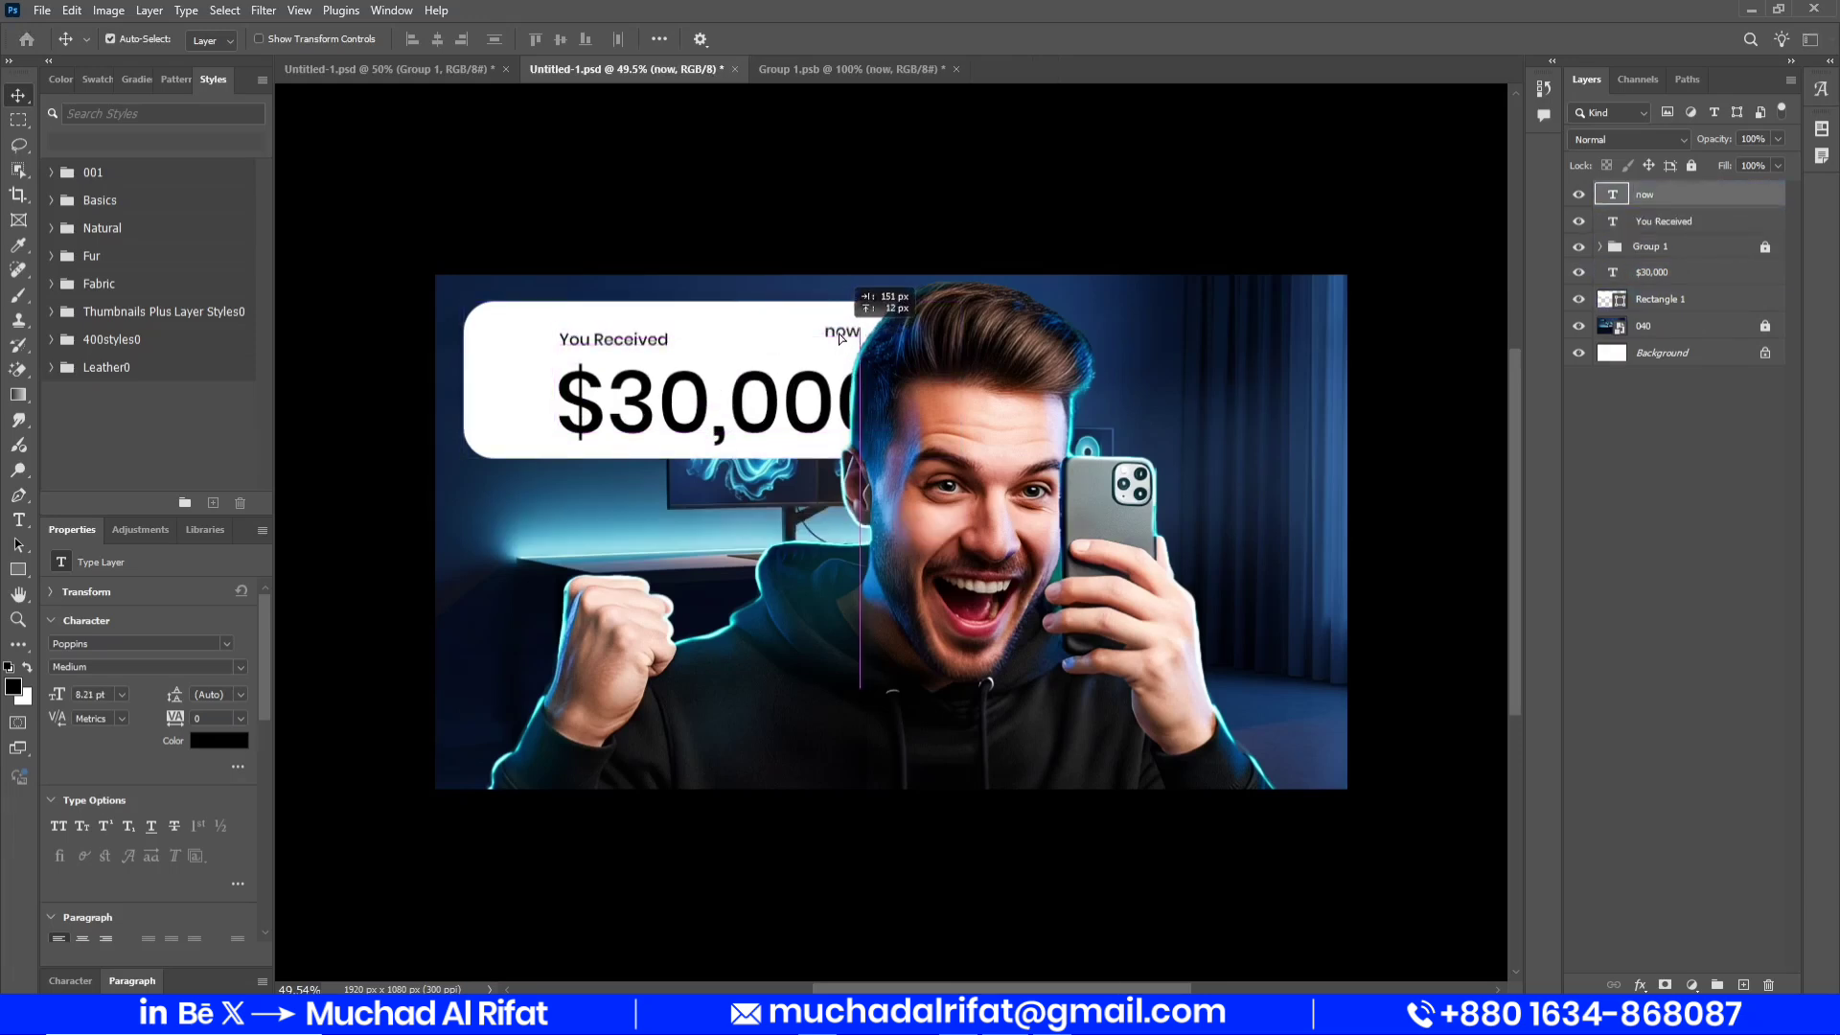
{"action": "left_click_drag", "start_coordinate": [841, 343], "coordinate": [841, 343]}
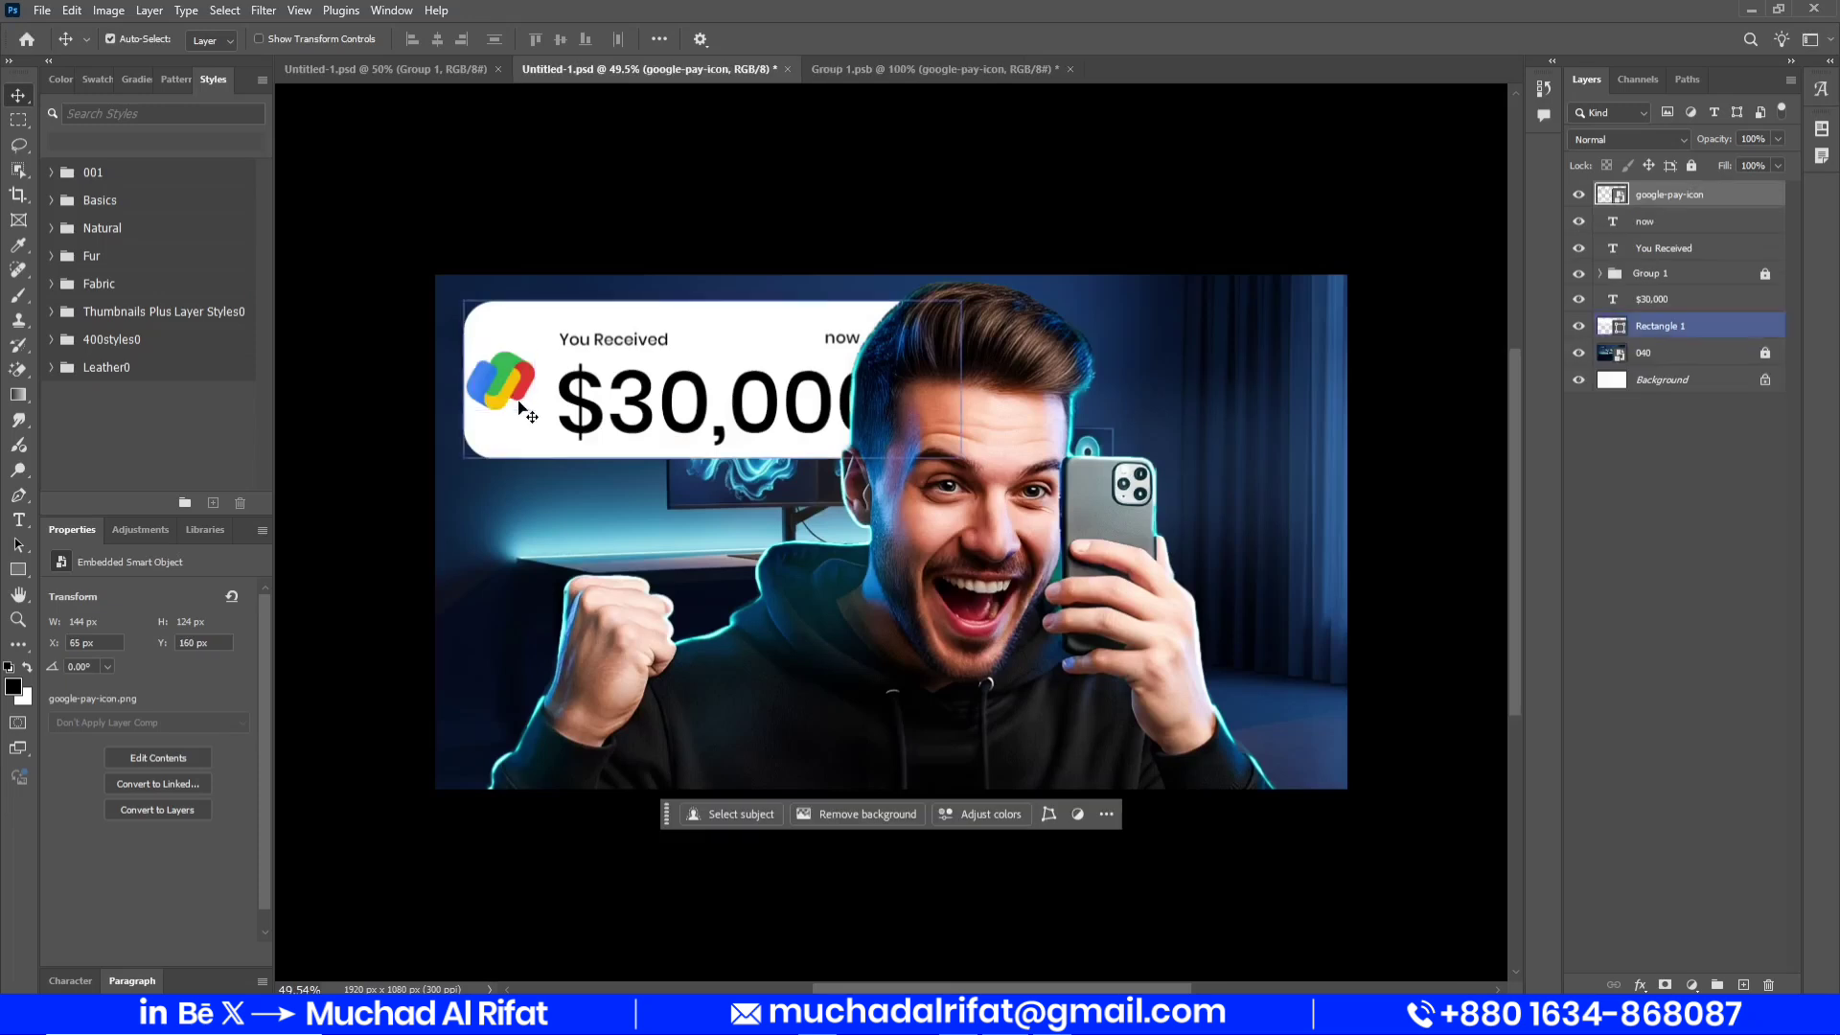
{"action": "mouse_move", "coordinate": [523, 401]}
{"action": "left_mouse_down"}
{"action": "mouse_move", "coordinate": [542, 388]}
{"action": "mouse_move", "coordinate": [508, 416]}
{"action": "left_mouse_up"}
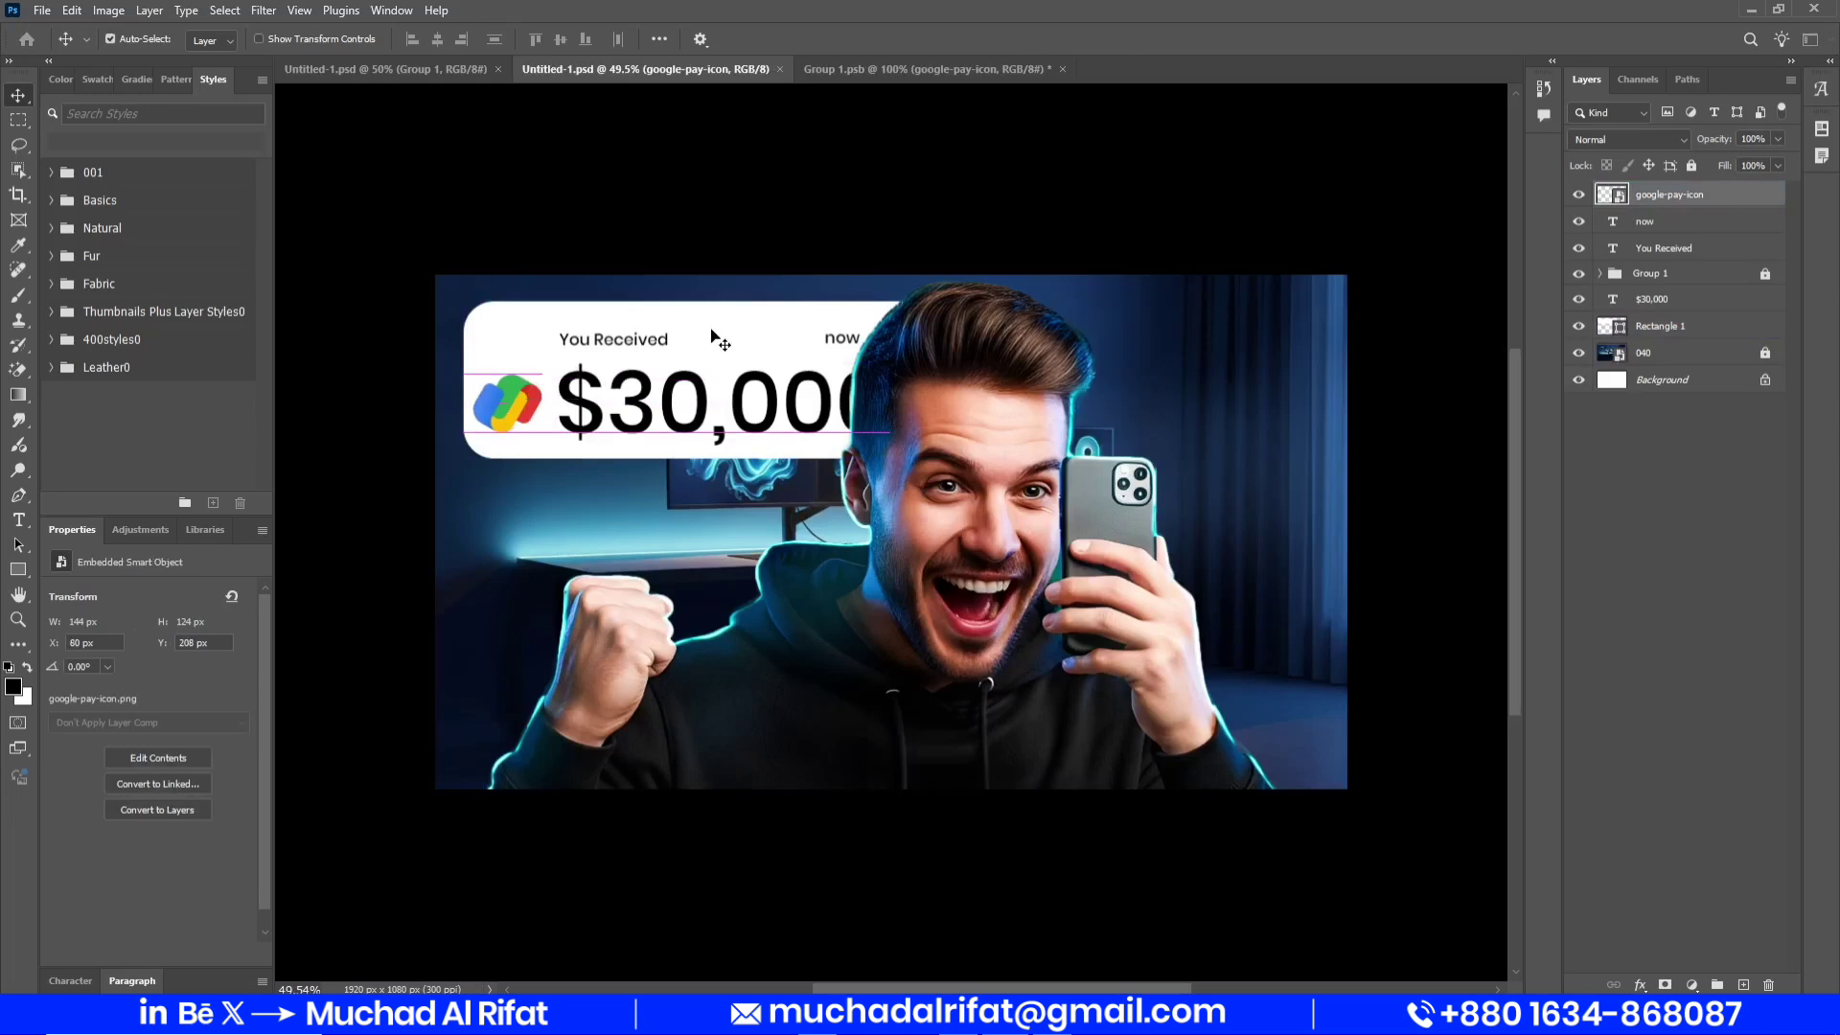
Lower the top edge of the white card to make it about 292 px high, apply the transformation and save
{"action": "left_click", "coordinate": [714, 336]}
{"action": "key", "text": "ctrl+t"}
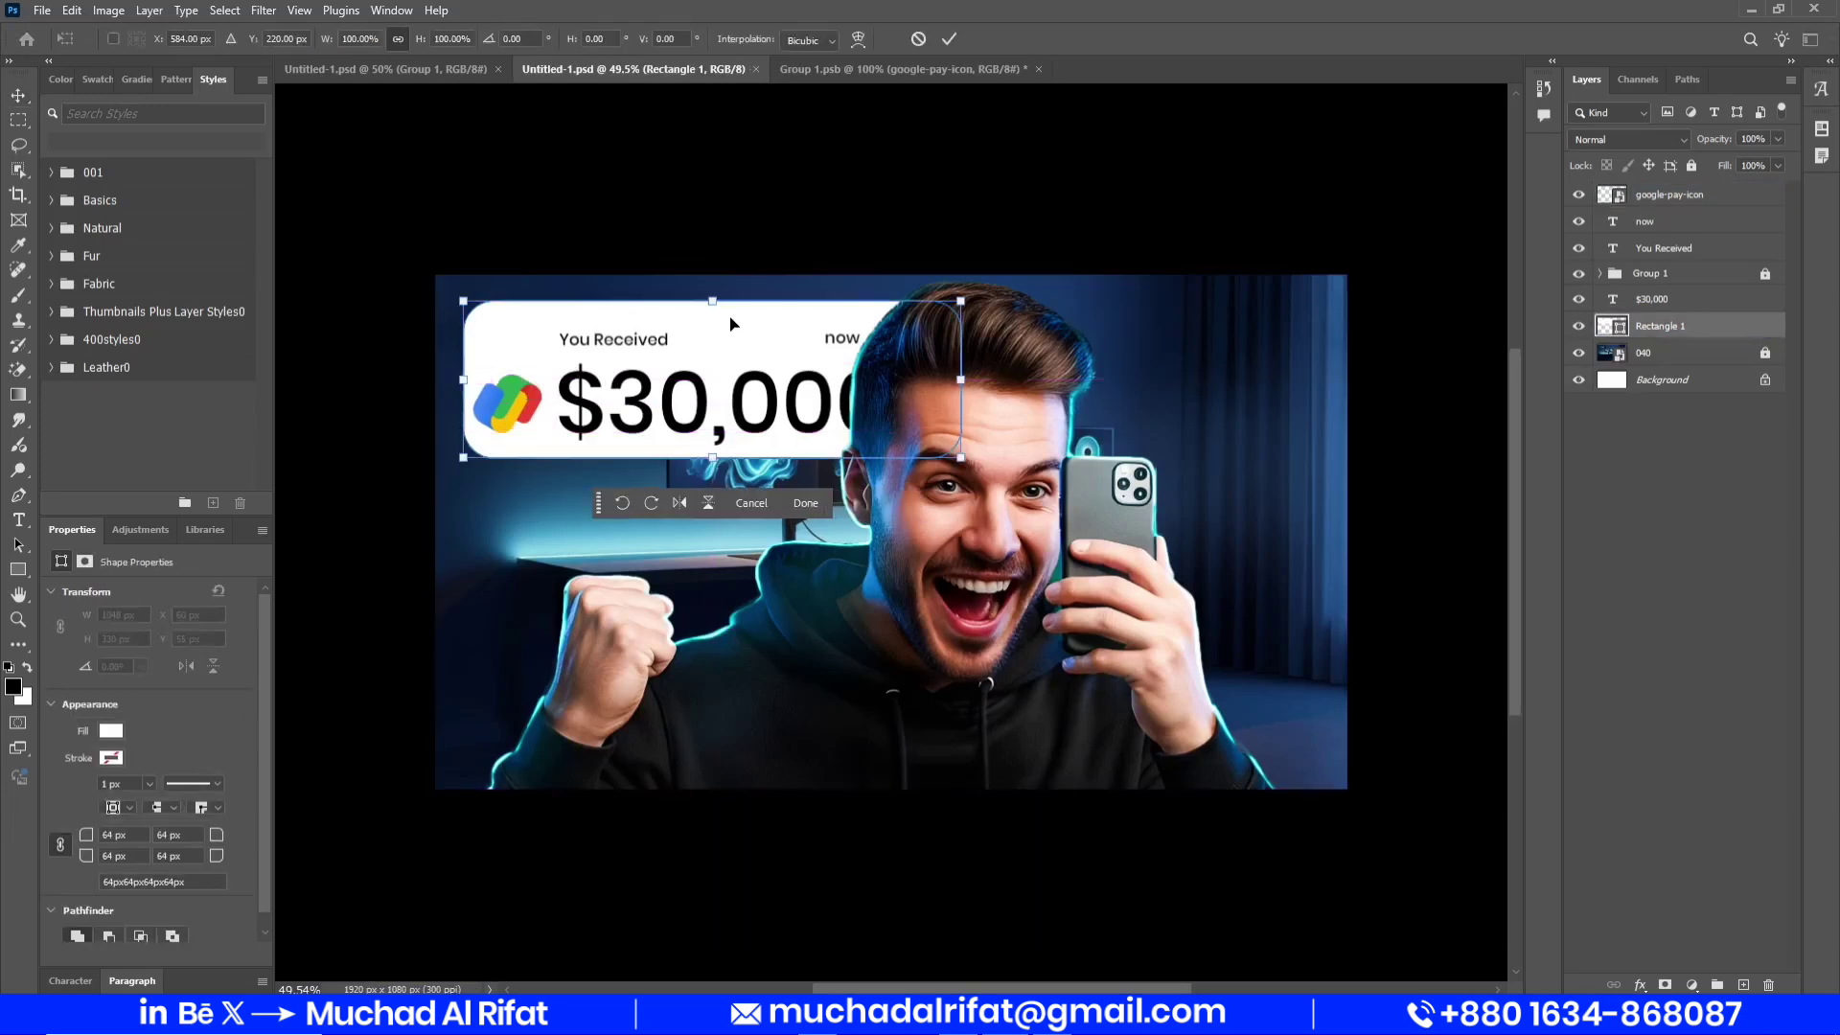
{"action": "left_click_drag", "start_coordinate": [706, 296], "coordinate": [705, 318]}
{"action": "key", "text": "ctrl+s"}
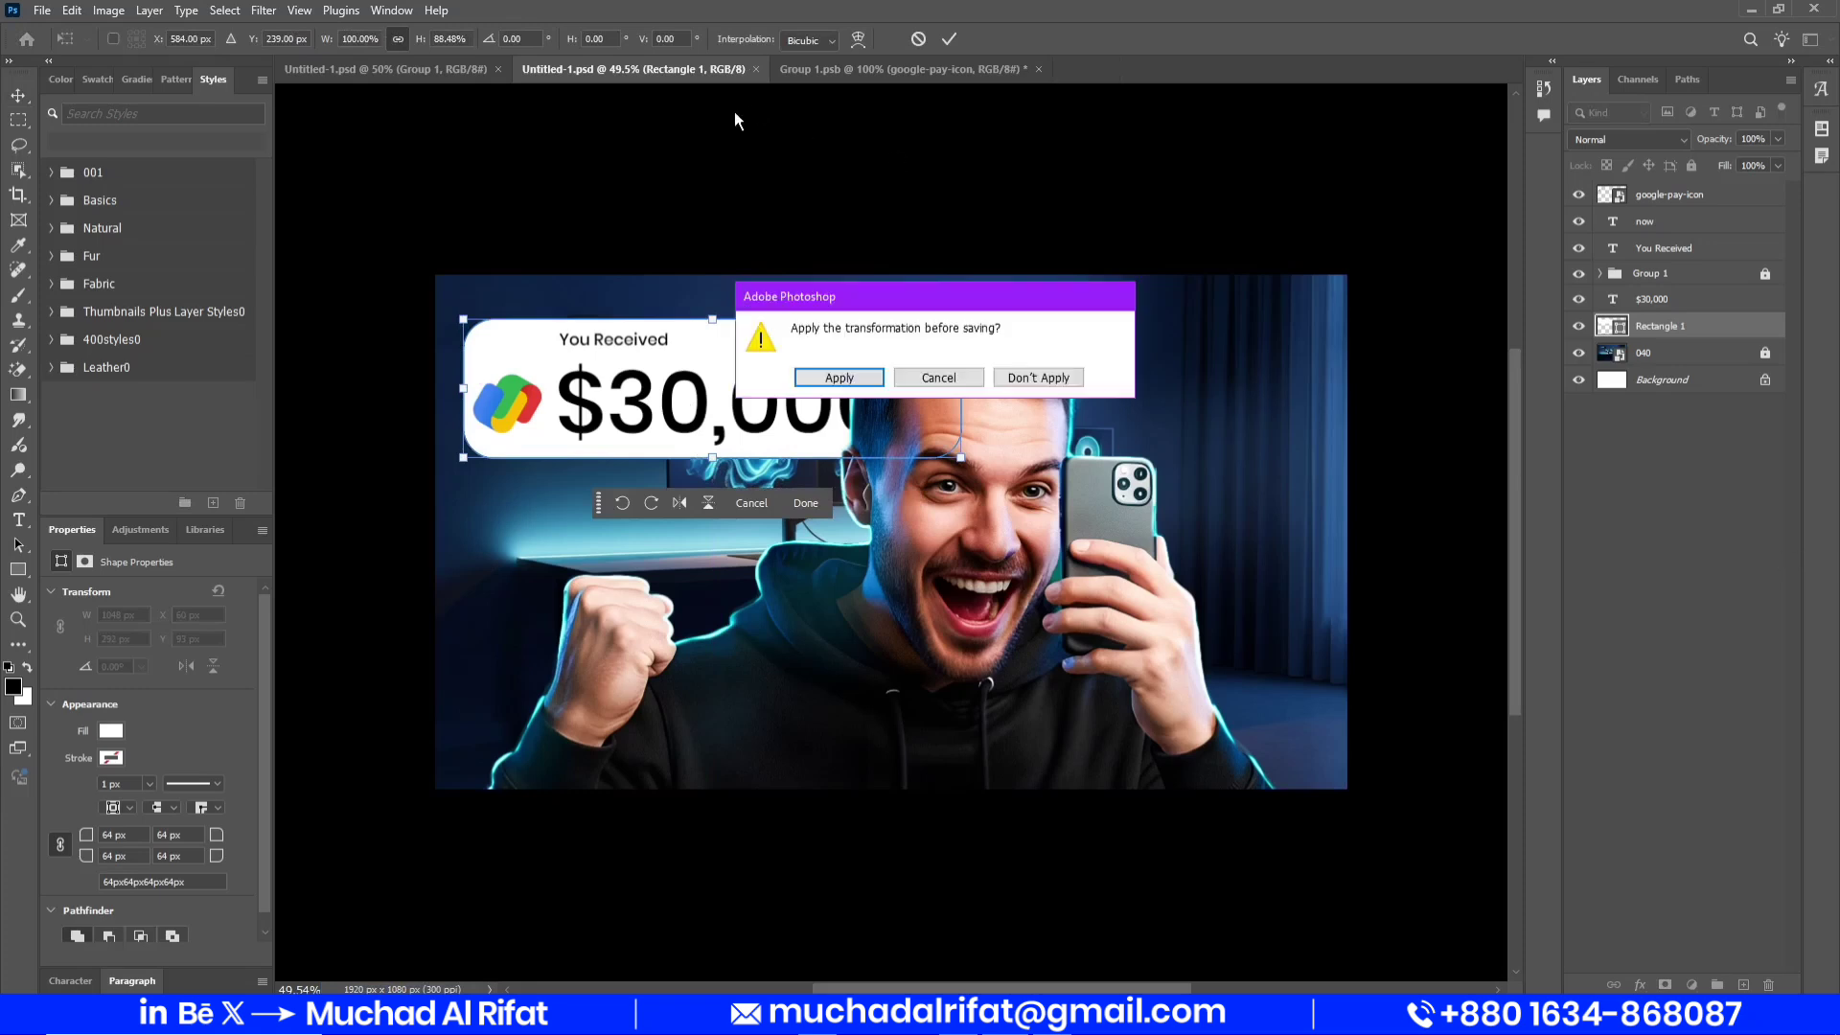
{"action": "left_click", "coordinate": [858, 372]}
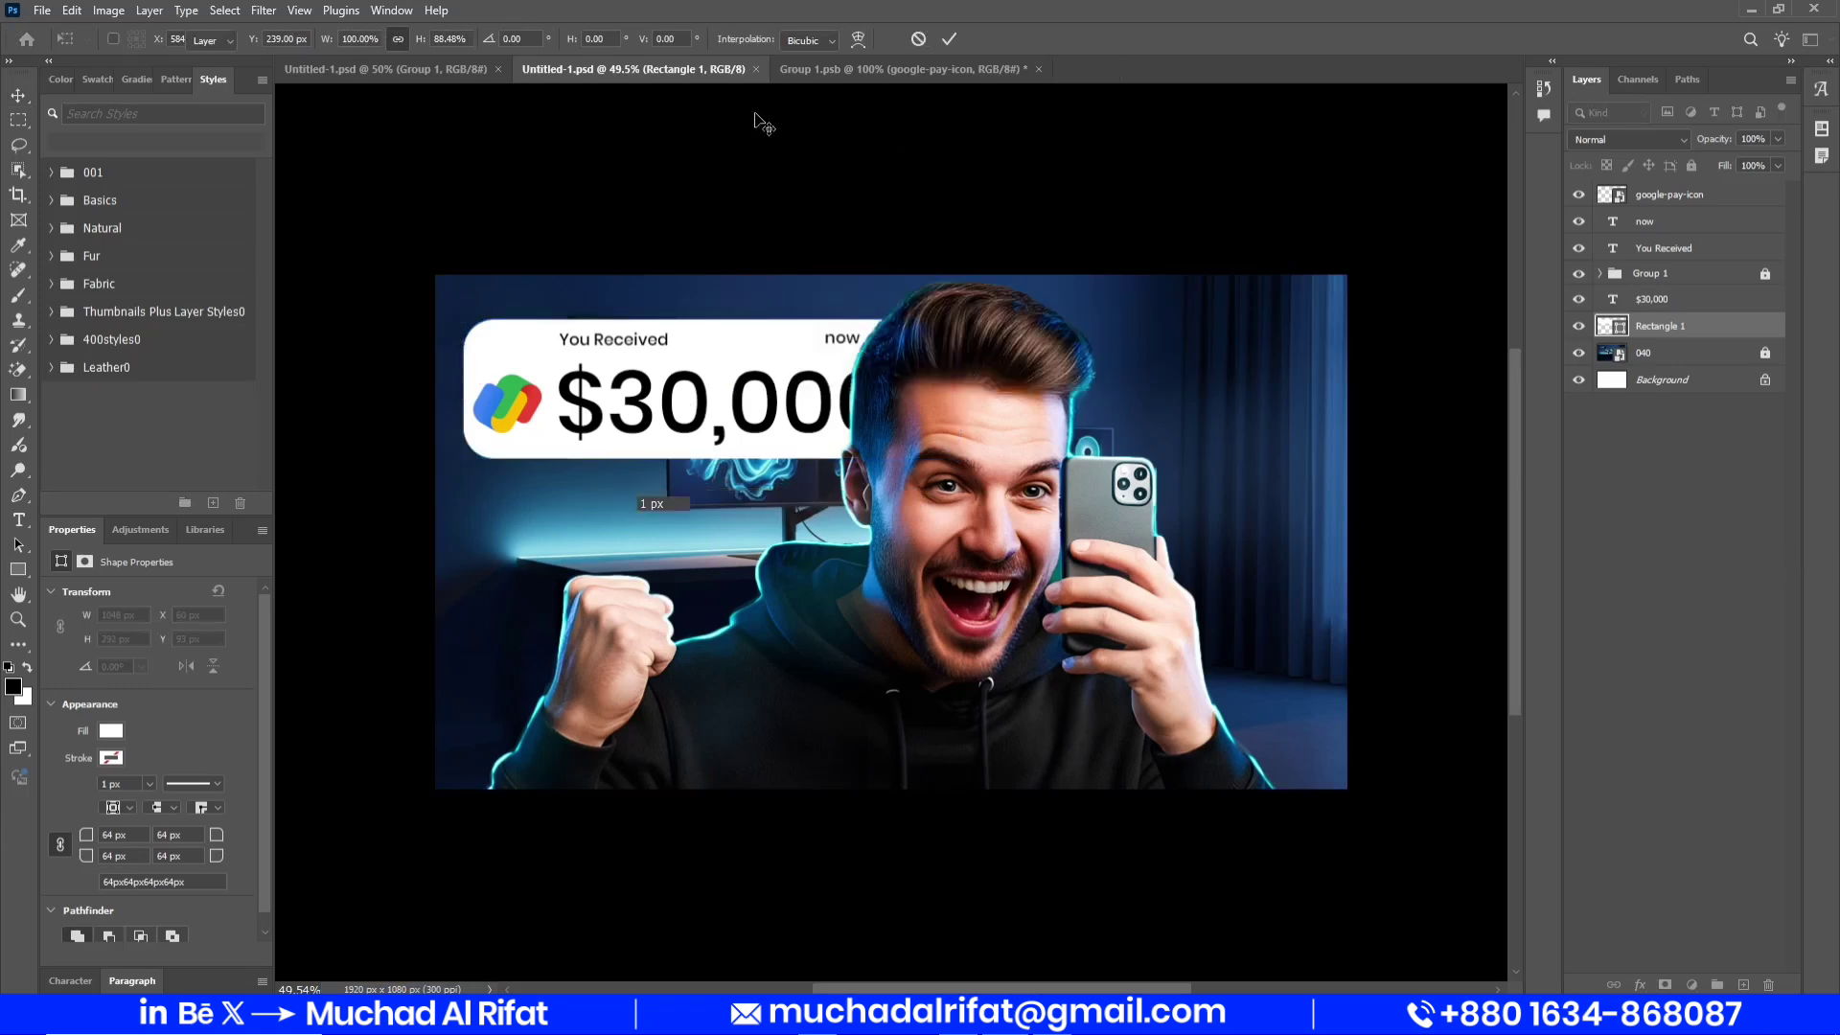
Scale the Google Pay icon to about 7.27% and place it just left of the $30,000 amount
{"action": "left_click", "coordinate": [508, 400]}
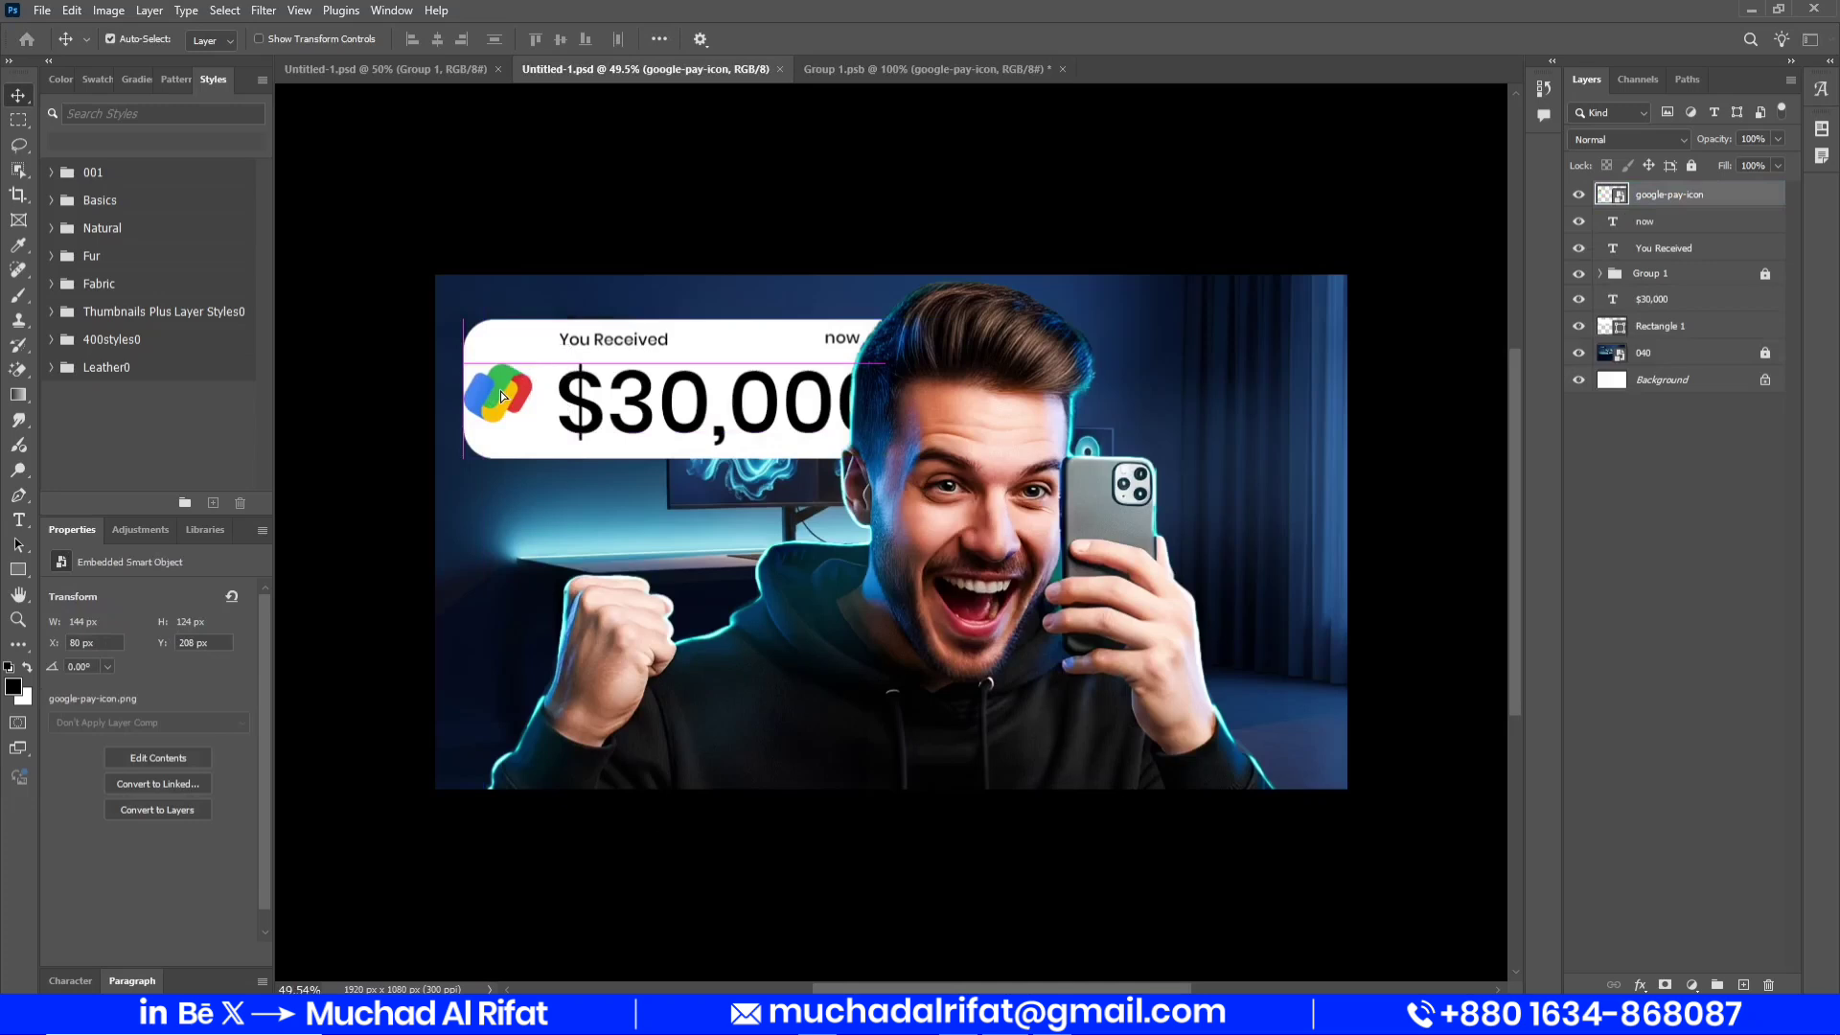
{"action": "key", "text": "ctrl+t"}
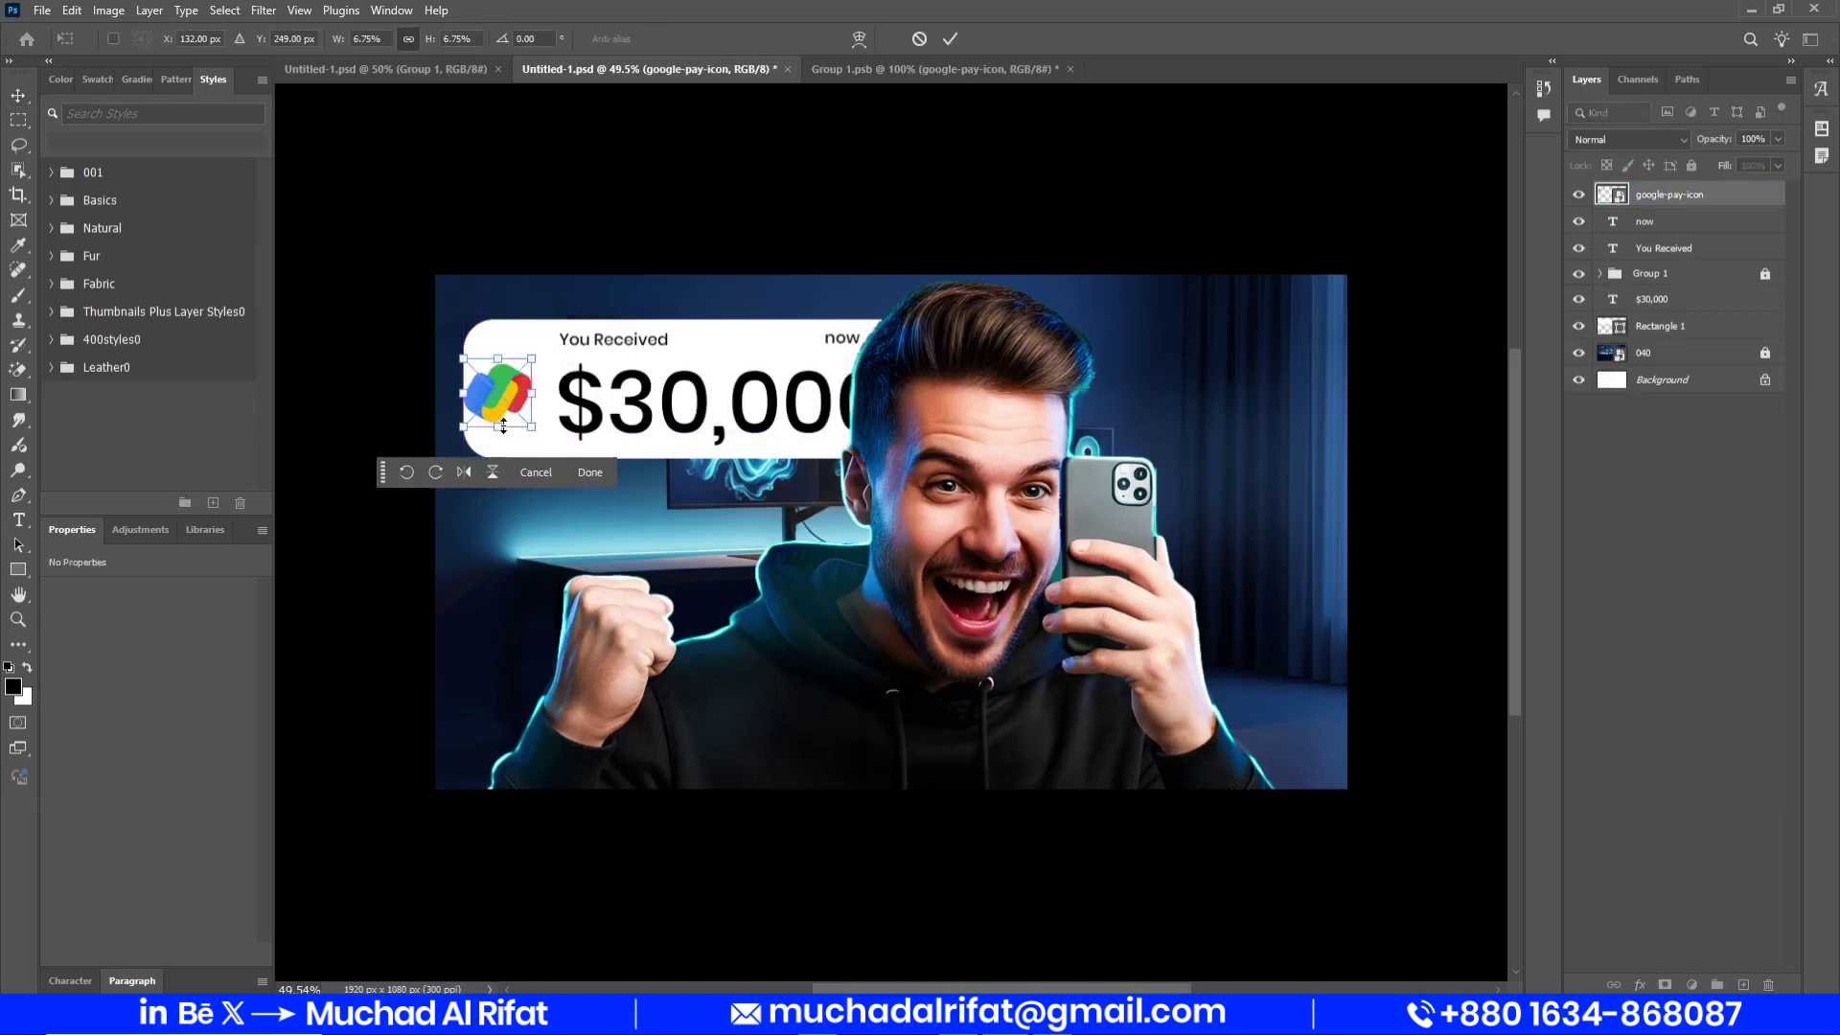
{"action": "left_click_drag", "start_coordinate": [504, 427], "coordinate": [504, 431]}
{"action": "left_click_drag", "start_coordinate": [509, 403], "coordinate": [508, 396]}
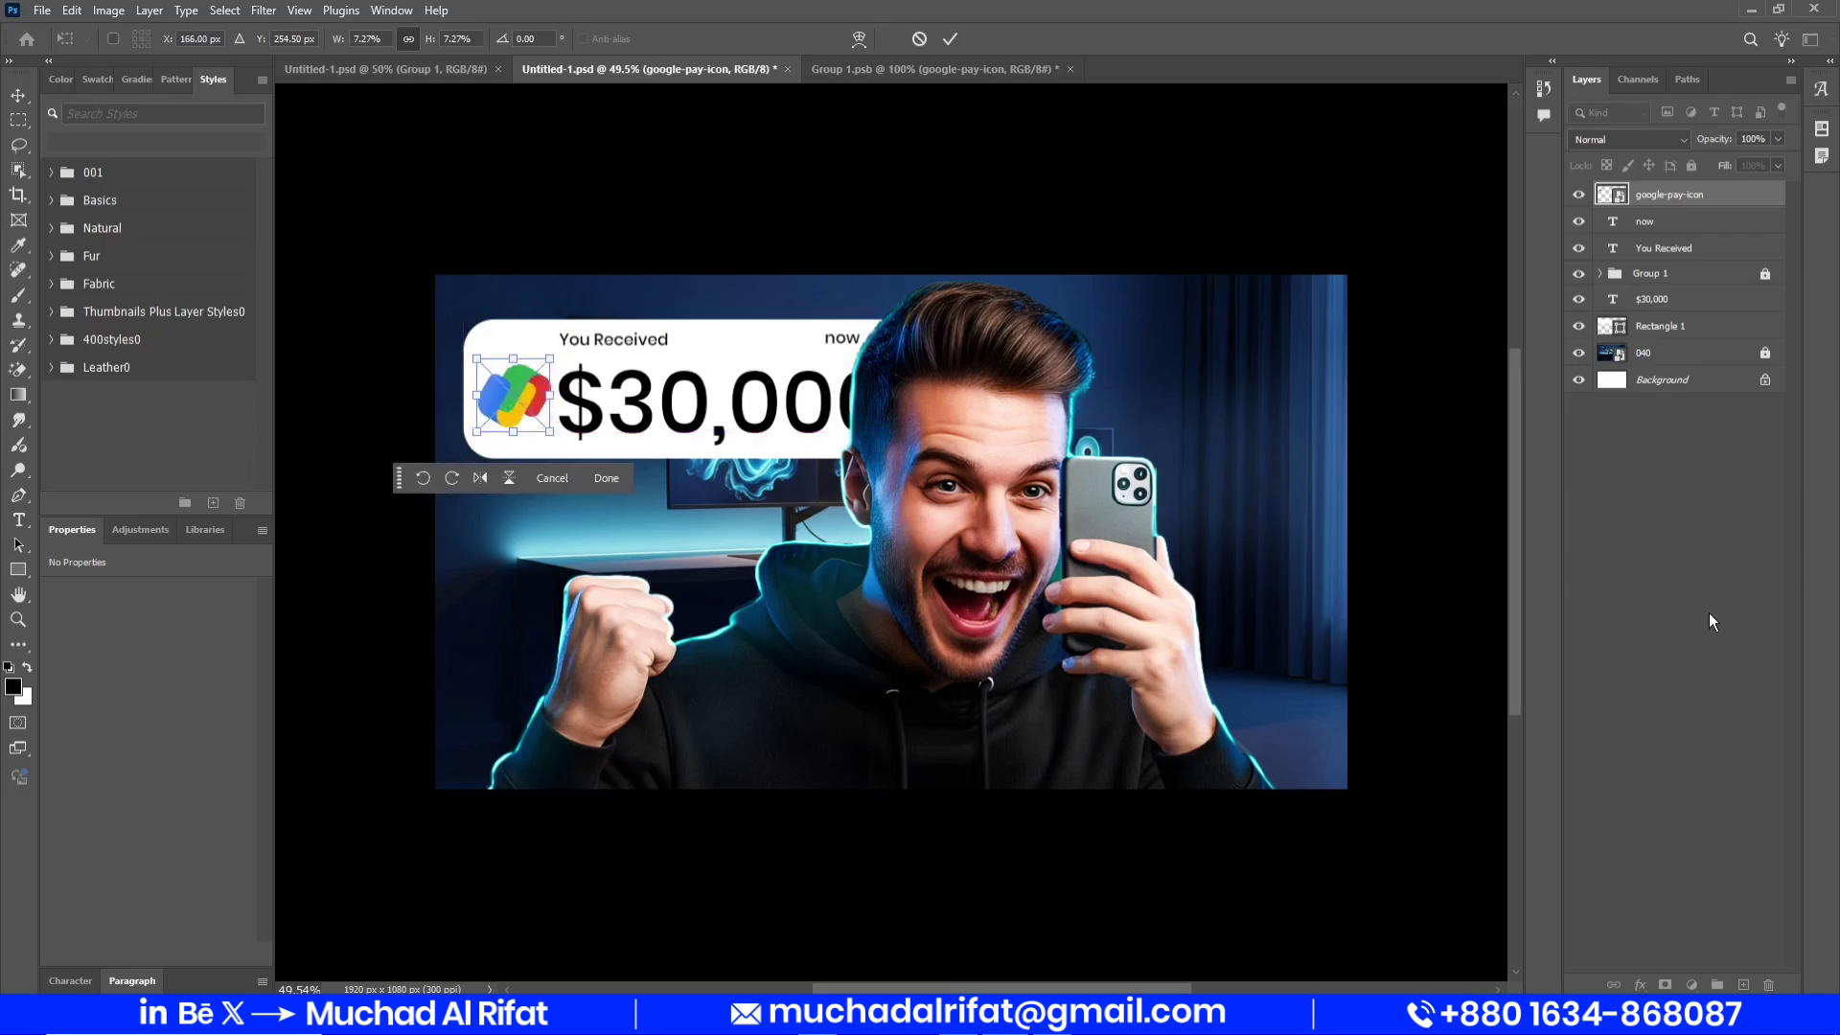
{"action": "key", "text": "Return"}
{"action": "left_click", "coordinate": [659, 343], "text": "ctrl"}
{"action": "left_click", "coordinate": [583, 340], "text": "ctrl"}
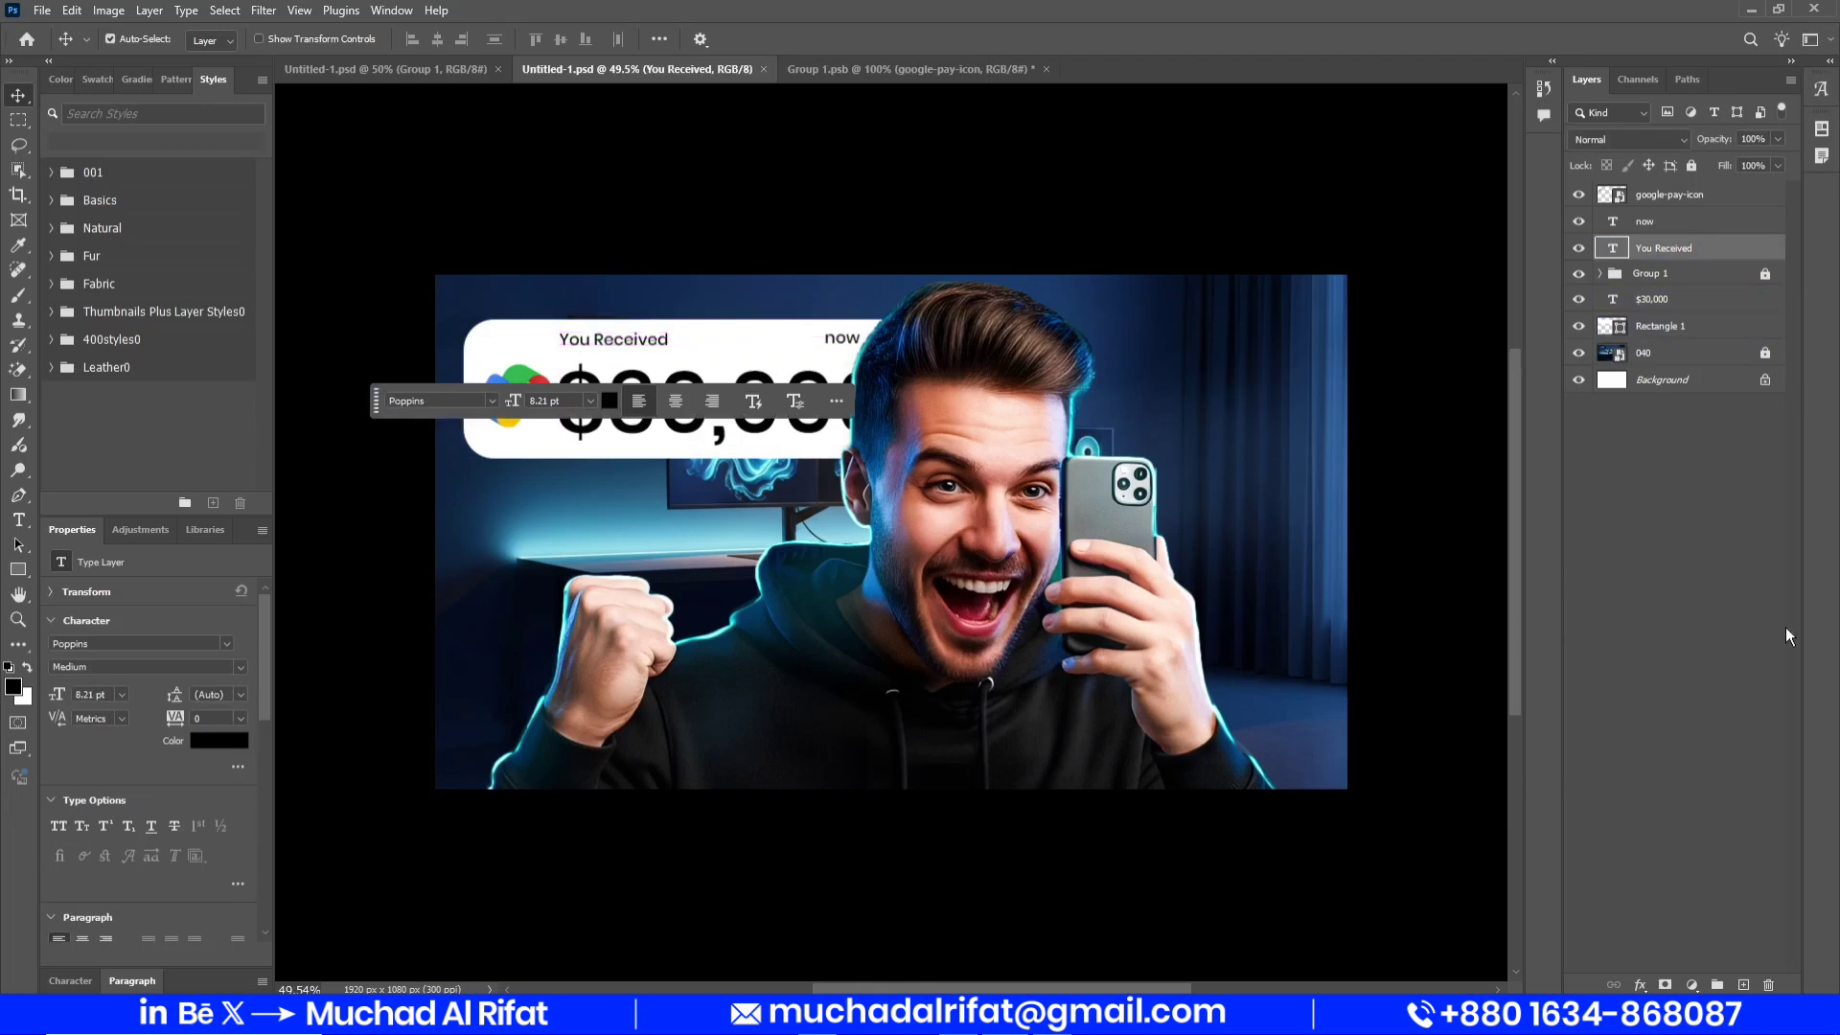
{"action": "left_click", "coordinate": [1704, 599]}
{"action": "left_click", "coordinate": [594, 341], "text": "ctrl"}
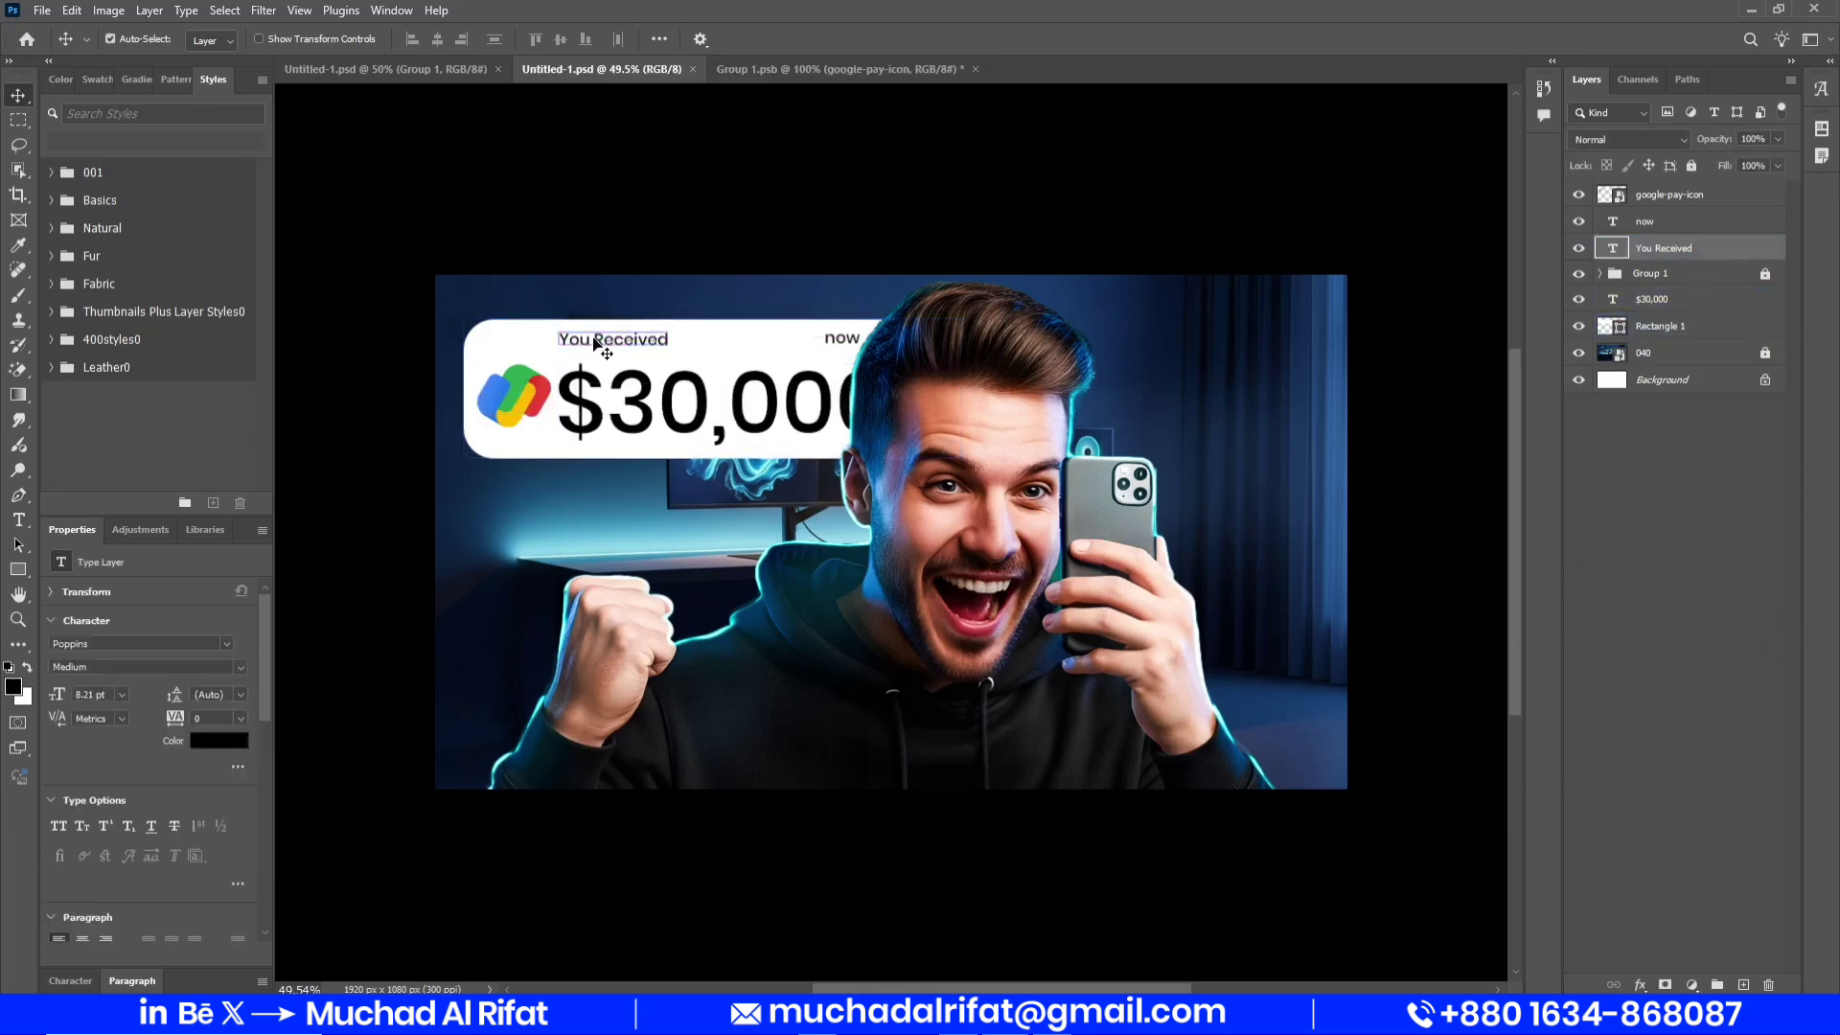
{"action": "left_click", "coordinate": [1660, 565]}
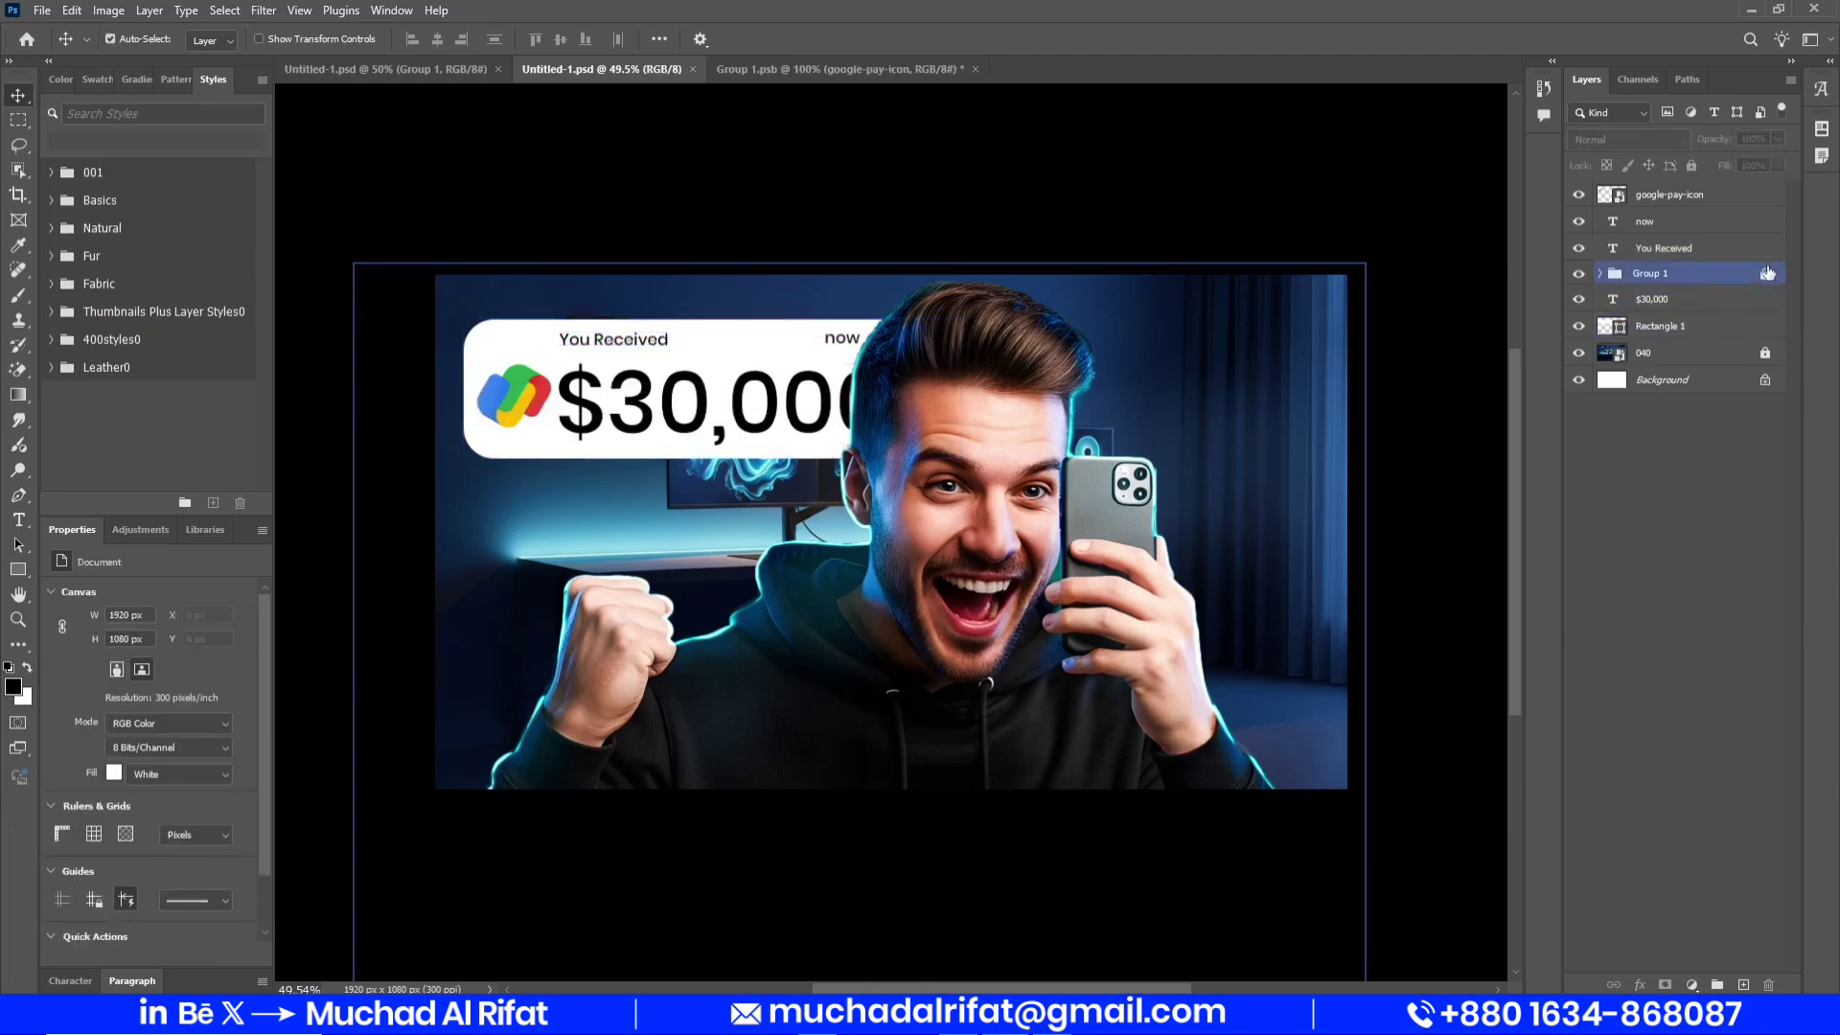
Move the unlocked Group 1 above the text layers, directly beneath the google-pay-icon layer, and save the document
{"action": "left_click_drag", "start_coordinate": [1680, 278], "coordinate": [1675, 312]}
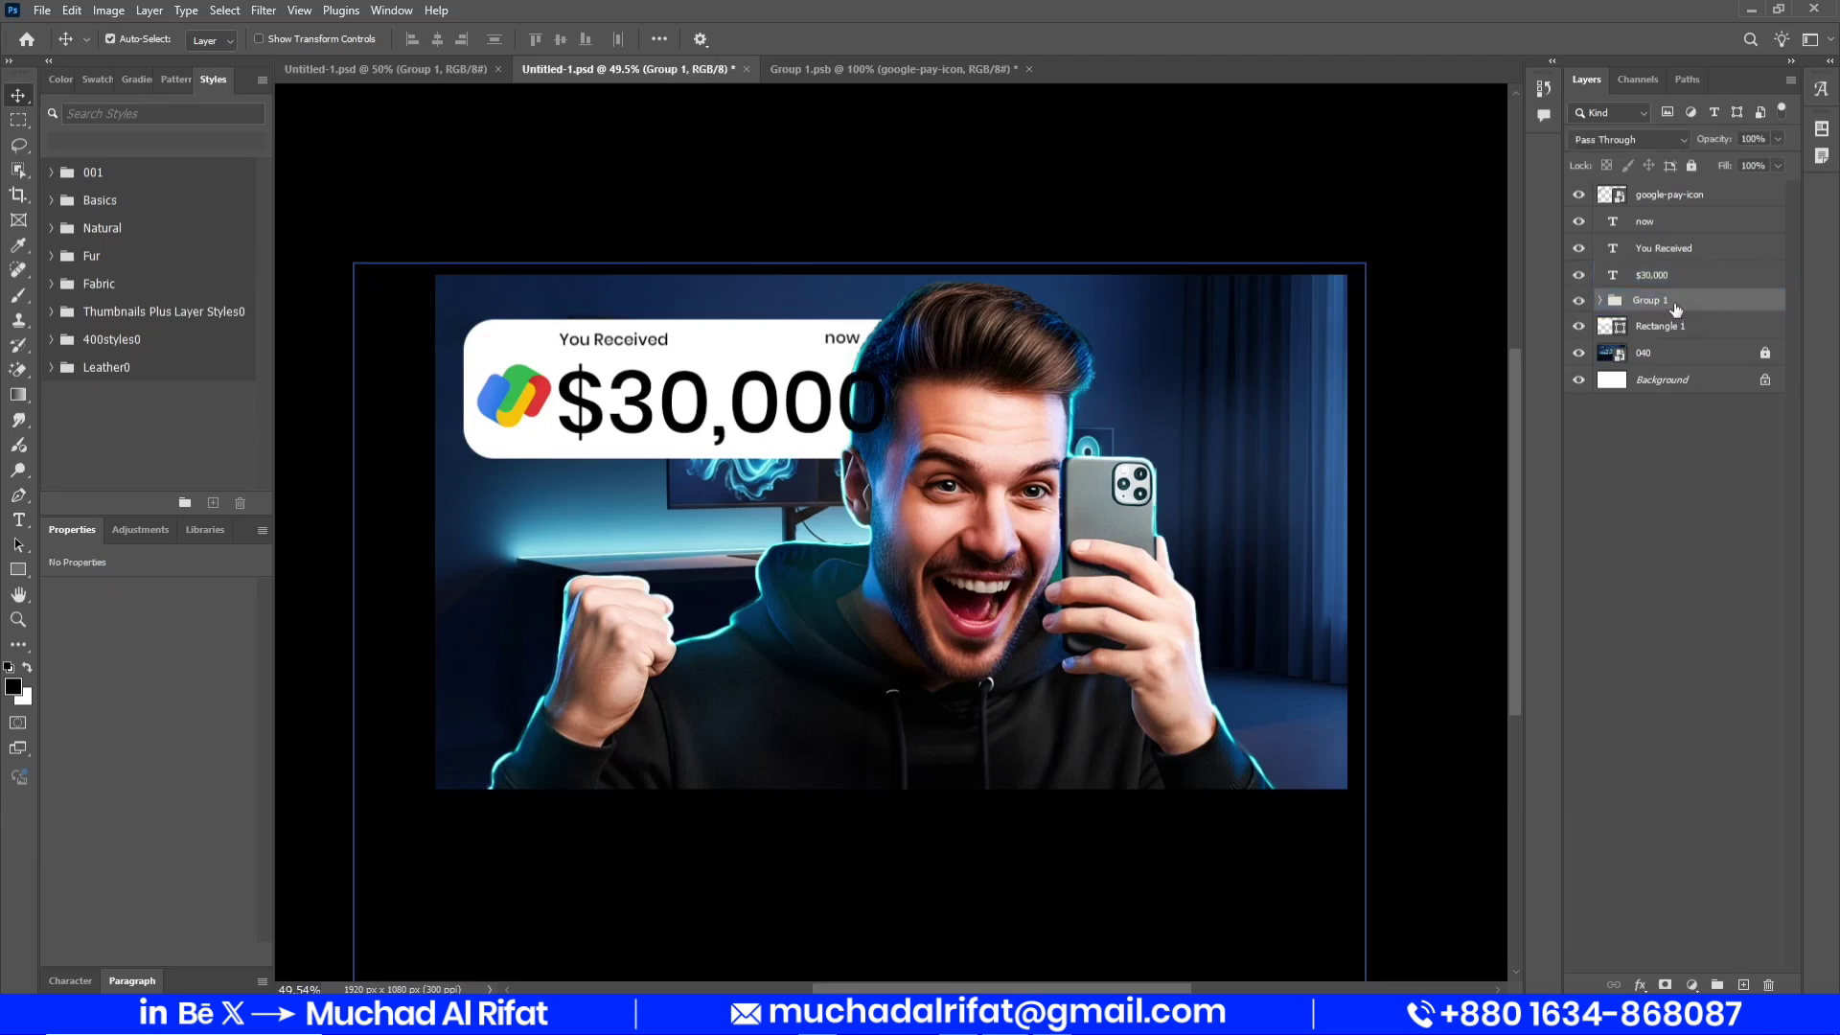
{"action": "key", "text": "ctrl+s"}
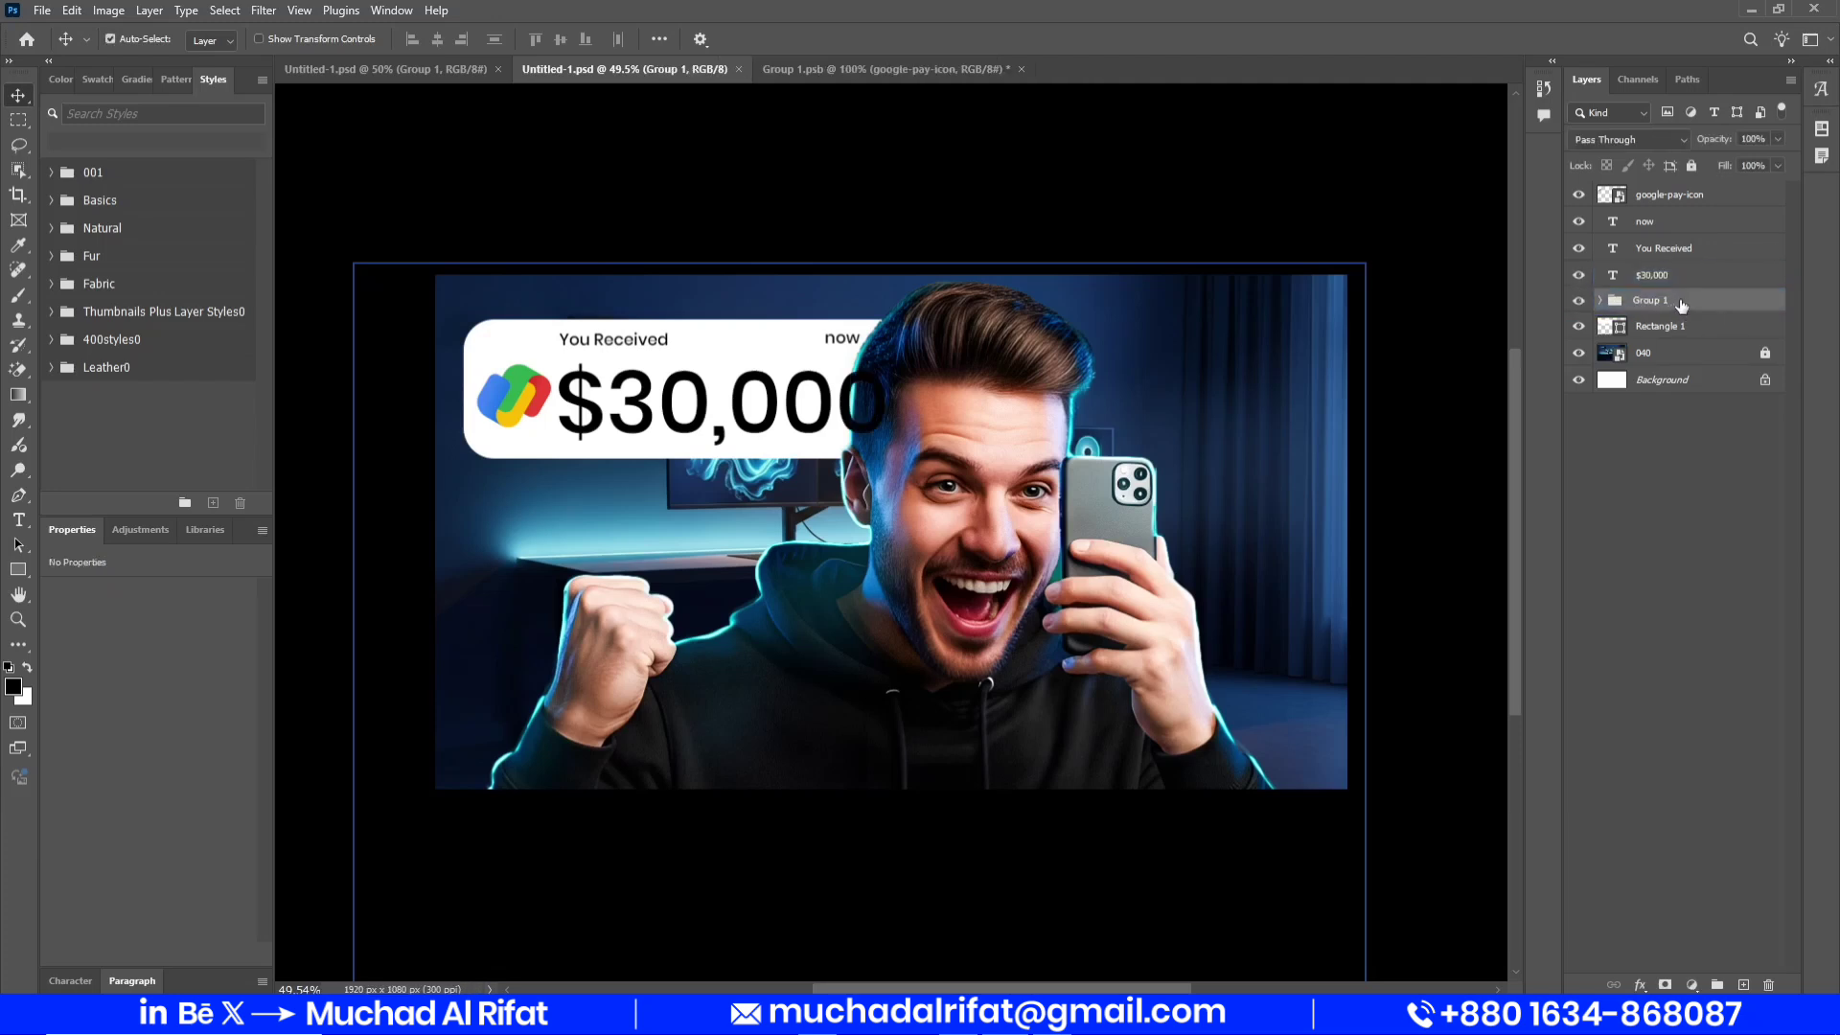
{"action": "left_click_drag", "start_coordinate": [1680, 304], "coordinate": [1679, 209]}
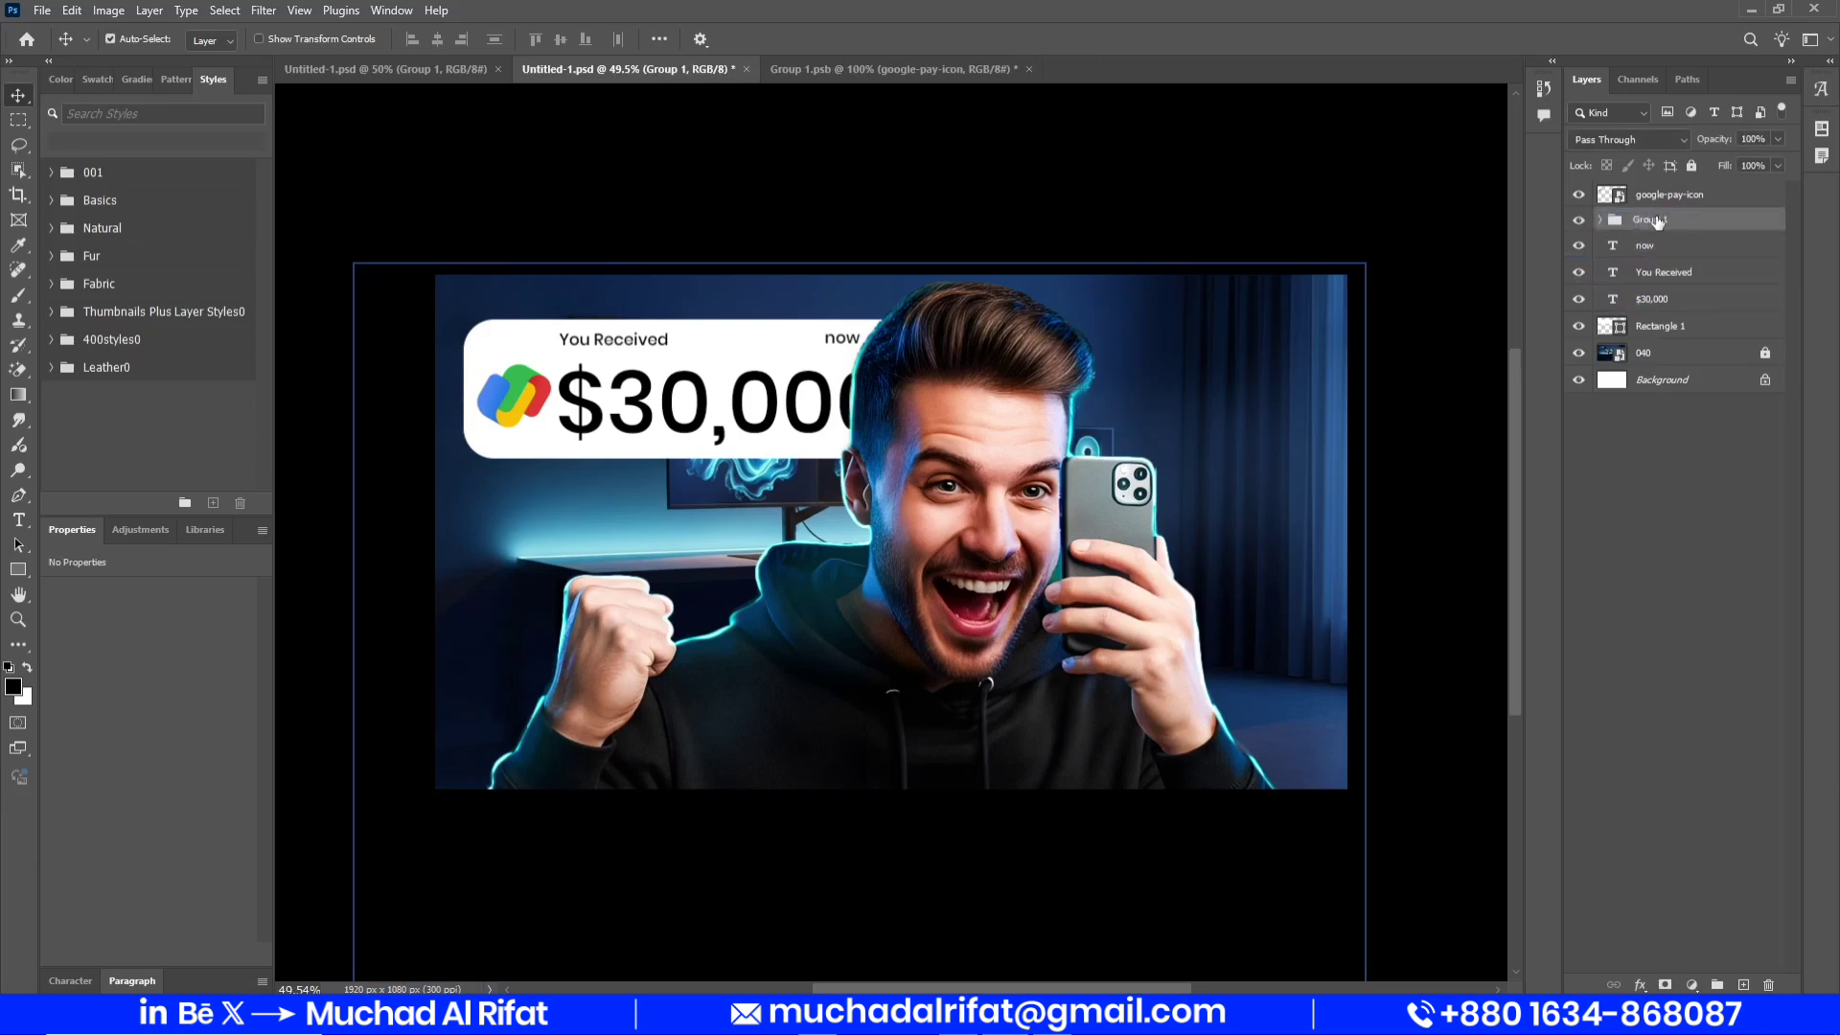
{"action": "key", "text": "ctrl+s"}
Group the now, You Received, $30,000 and Rectangle 1 layers together
{"action": "left_click", "coordinate": [1680, 246]}
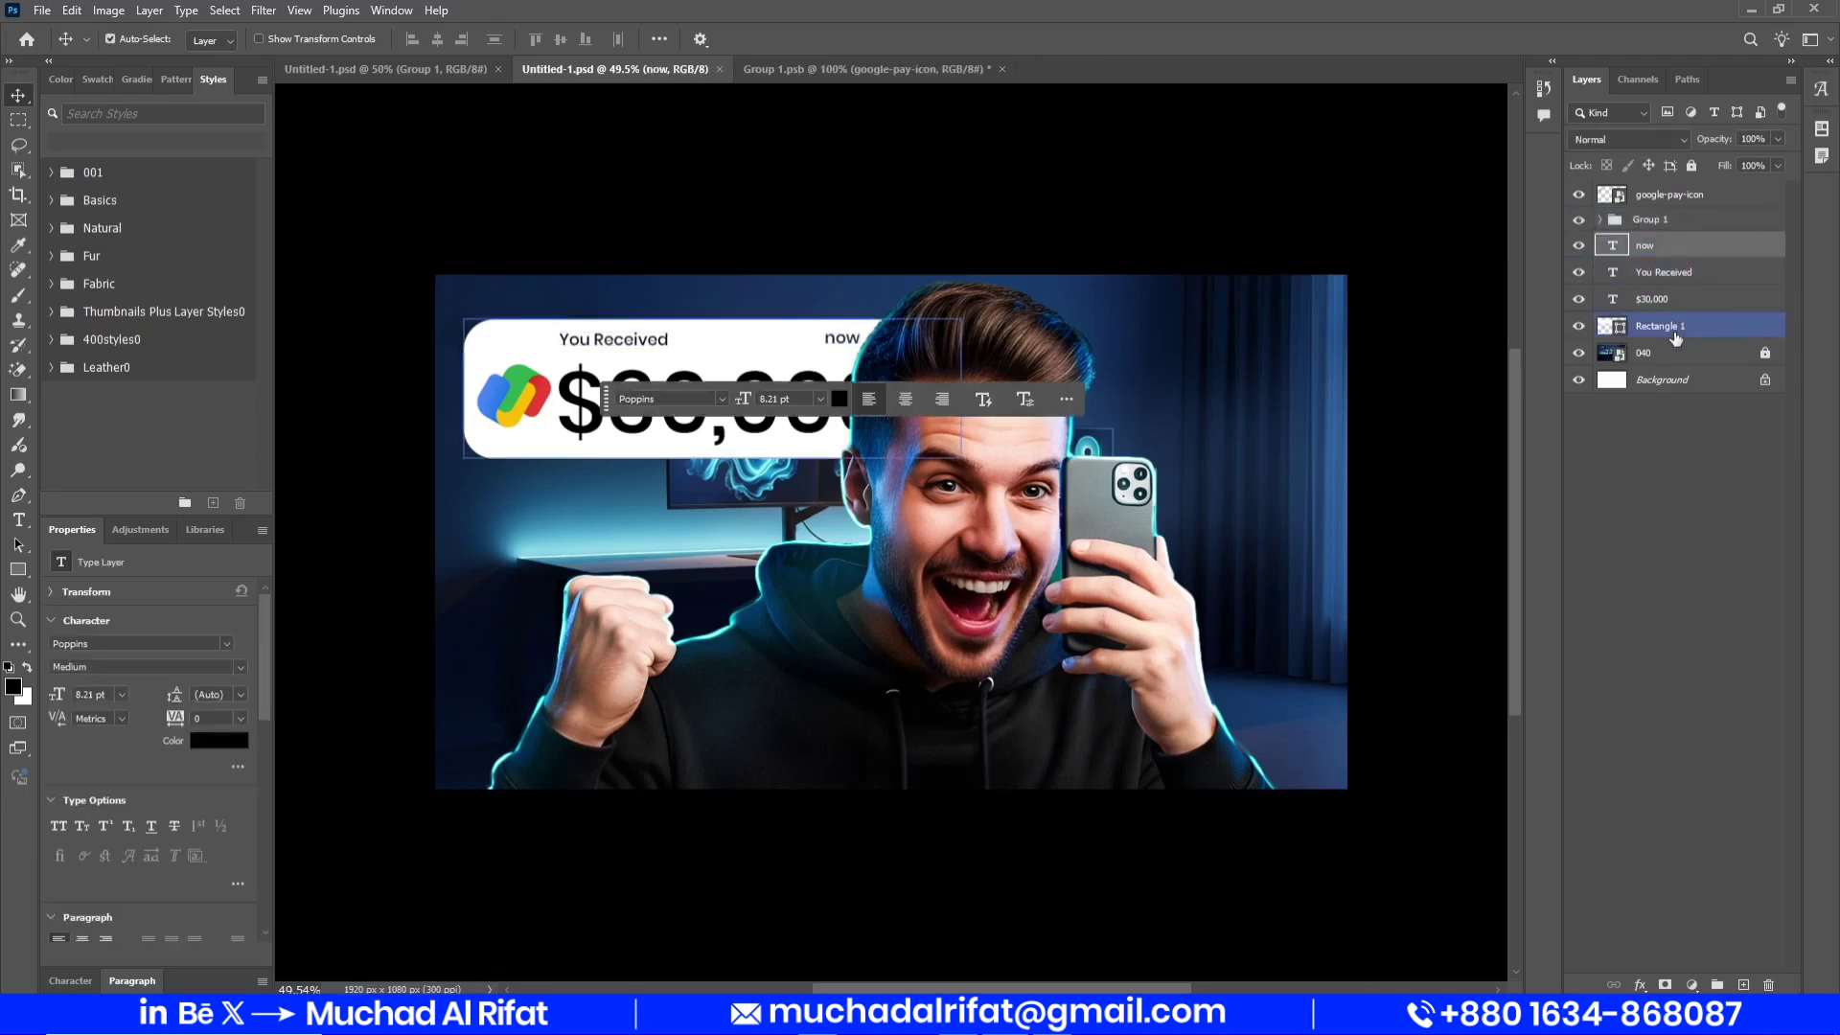
{"action": "left_click", "coordinate": [1674, 328], "text": "shift"}
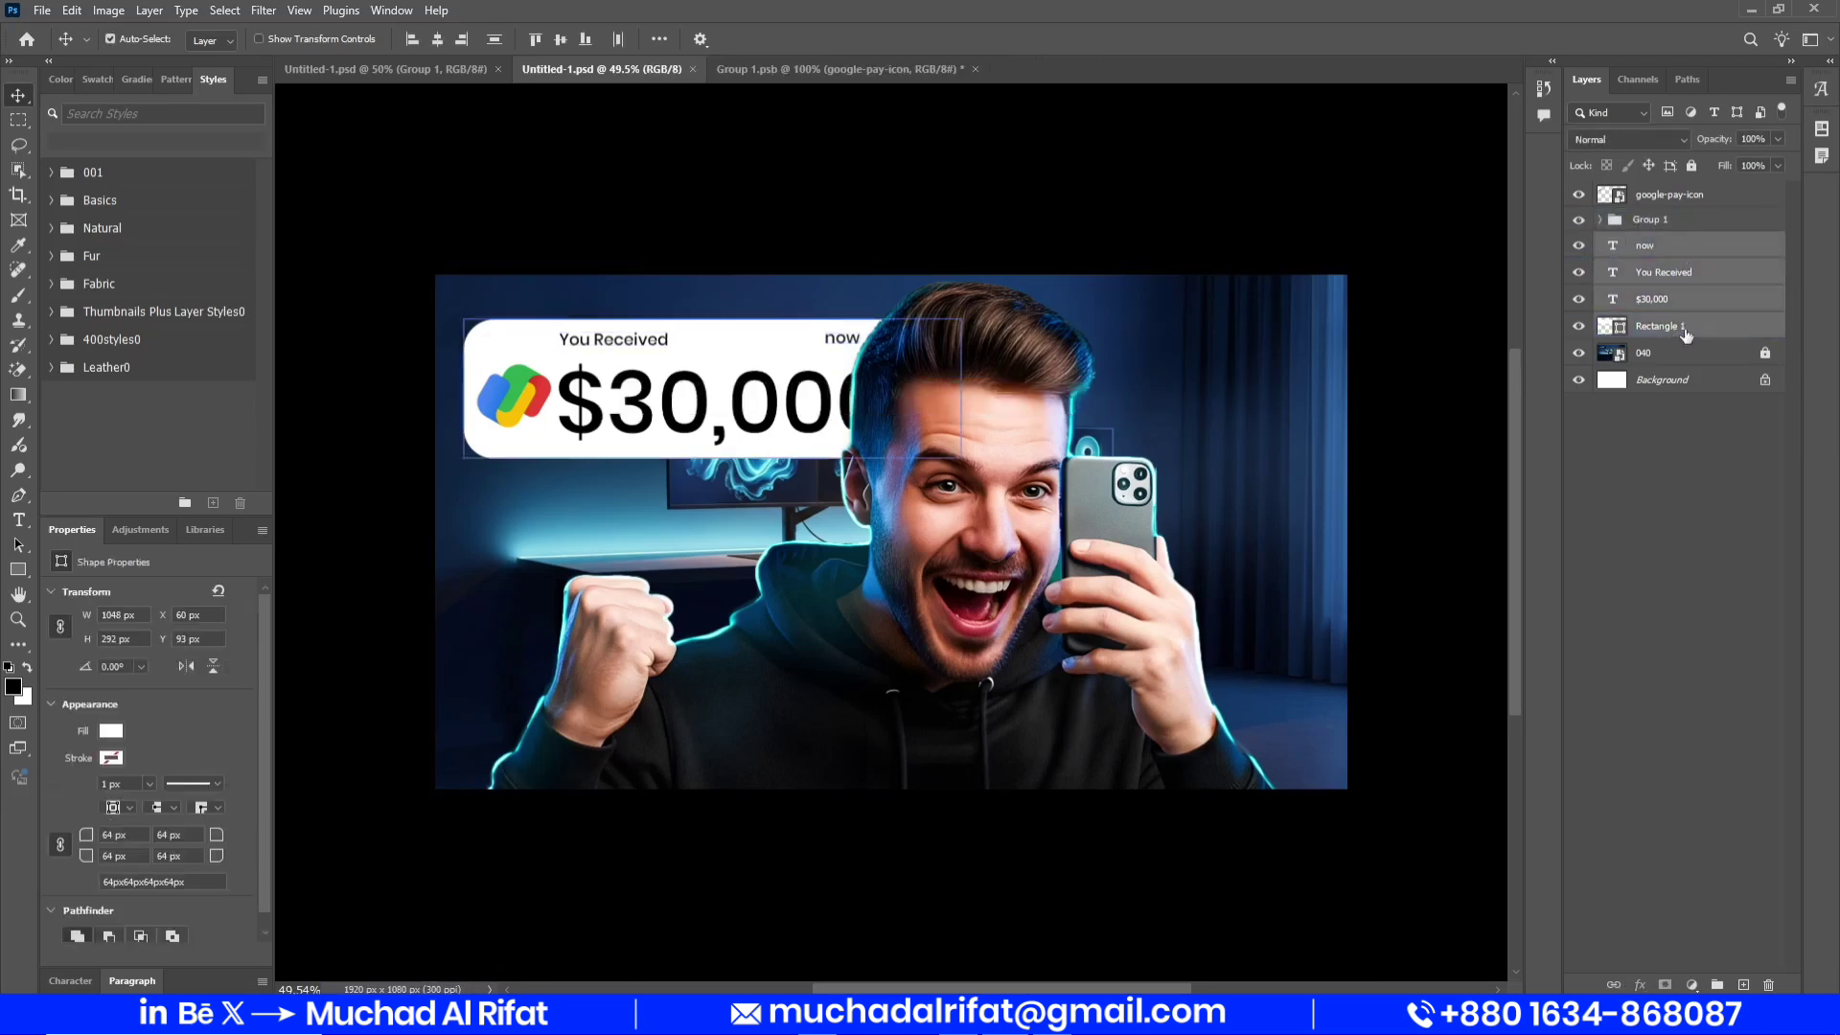
{"action": "key", "text": "ctrl+g"}
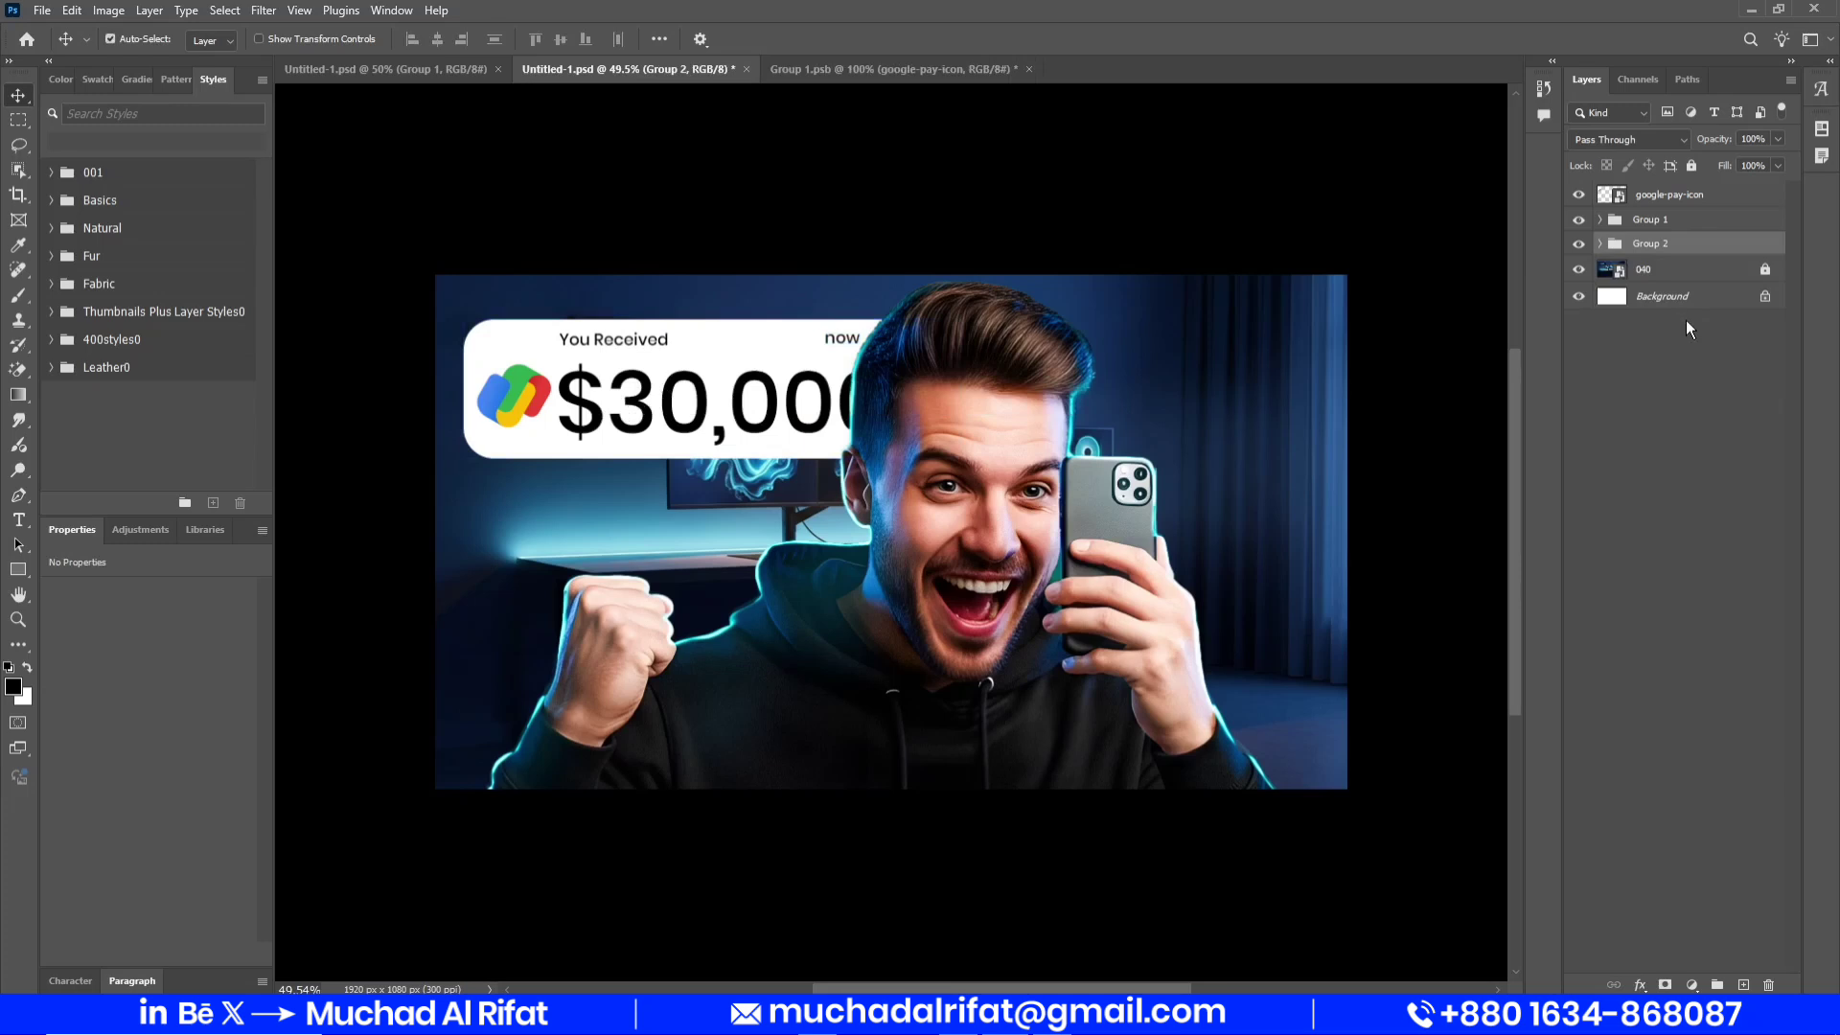
Set auto-selection to Group and add the Google Pay icon to Group 2, with Group 1 locked
{"action": "left_click", "coordinate": [230, 40]}
{"action": "left_click", "coordinate": [205, 56]}
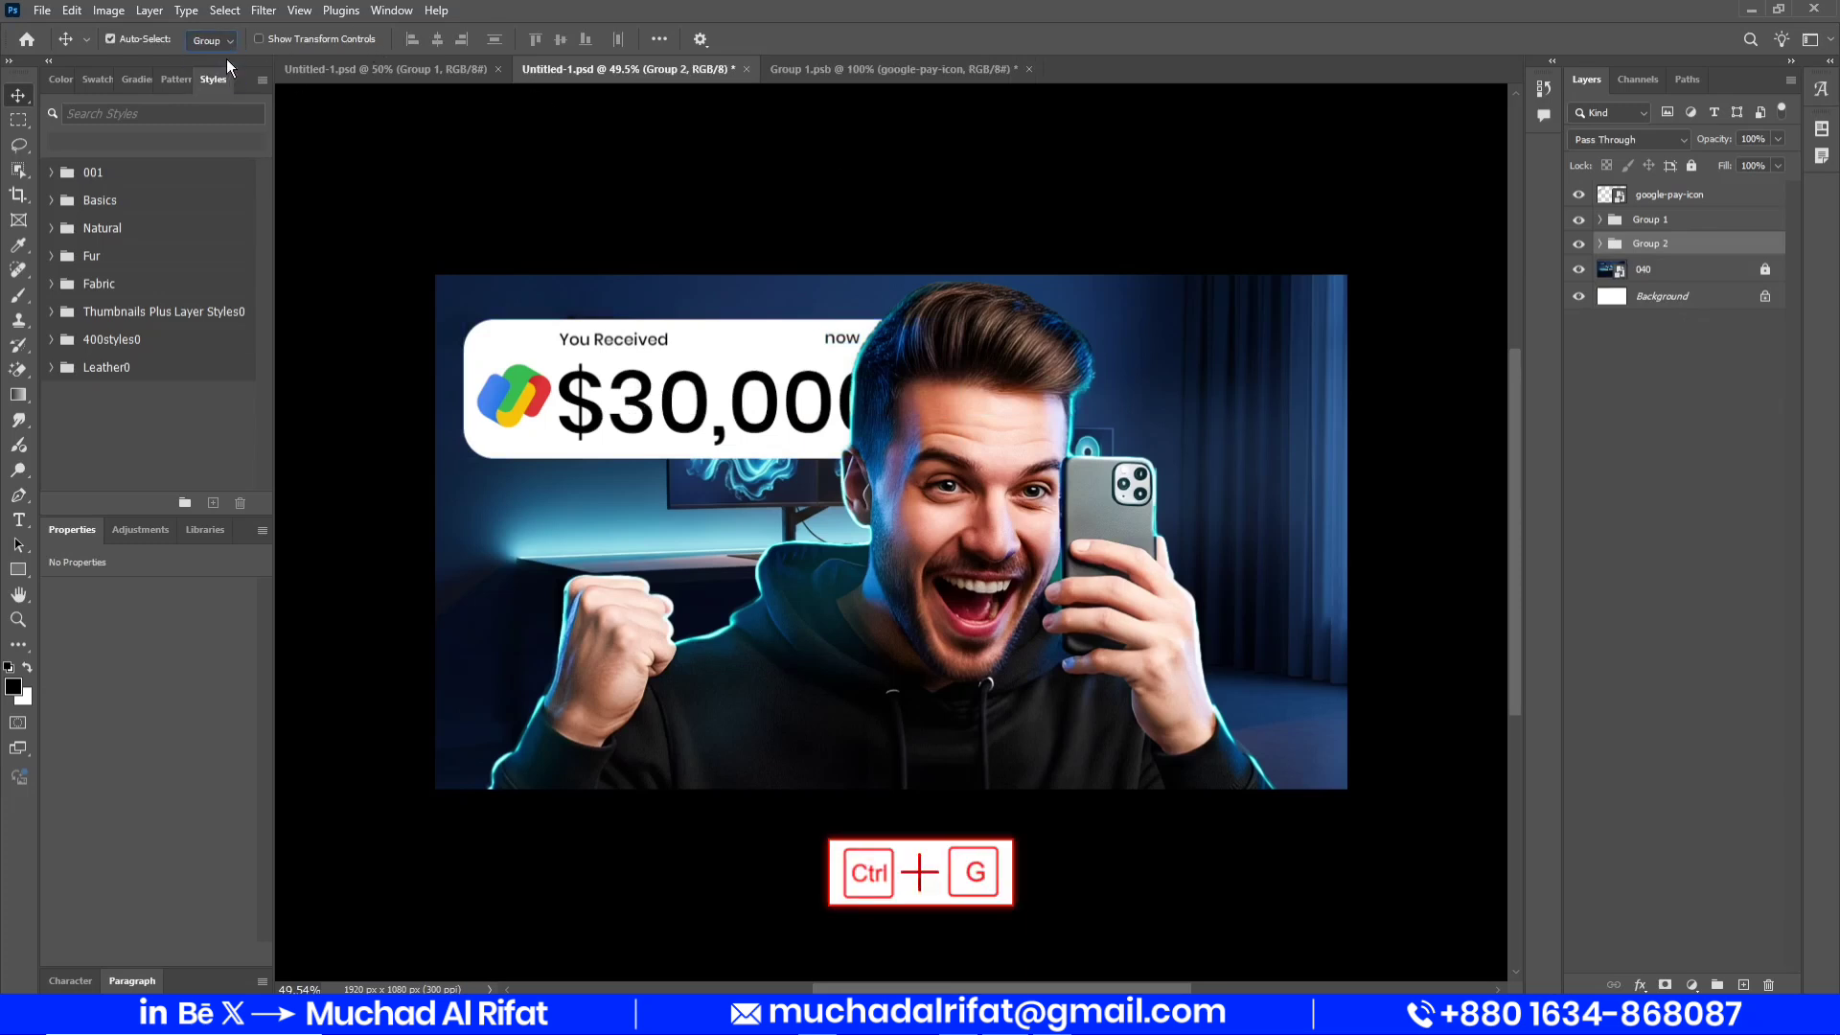
{"action": "left_click", "coordinate": [1578, 217]}
{"action": "left_click", "coordinate": [1578, 218]}
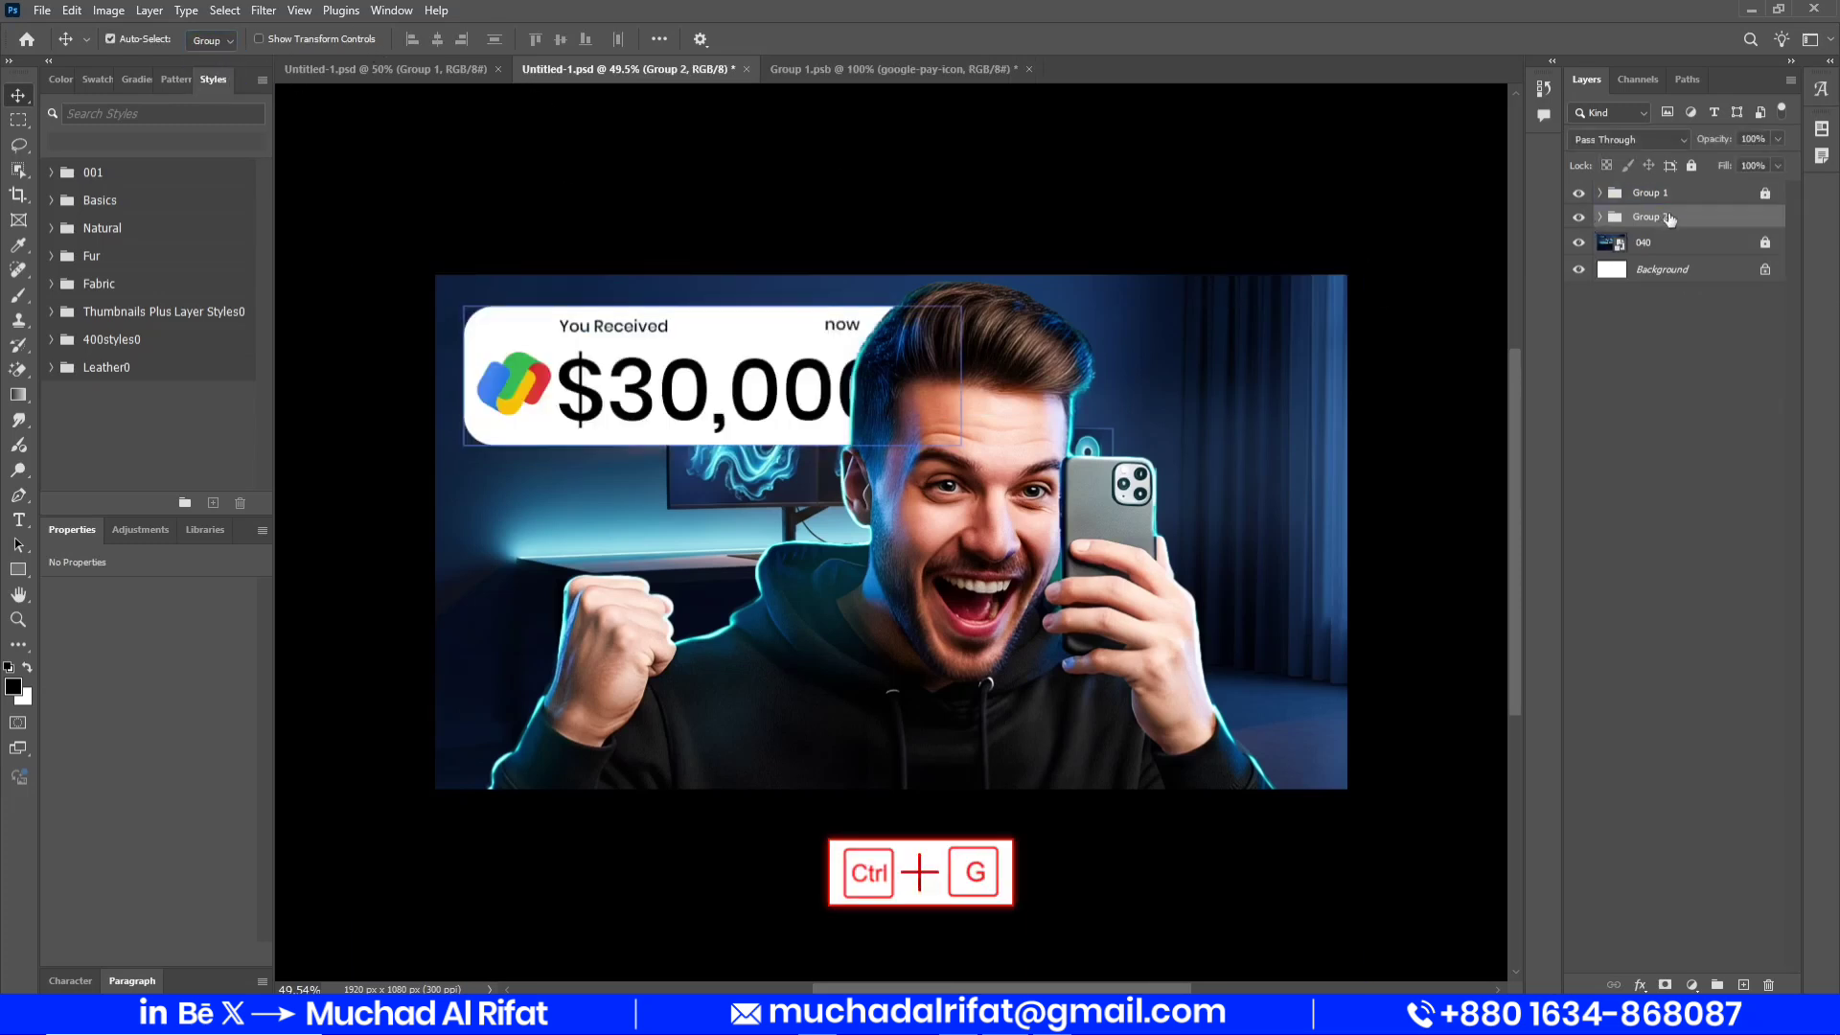
Duplicate Group 2, then shrink the original to about 853 × 238 px and lower it behind the copy, saving the document
{"action": "key", "text": "ctrl+j"}
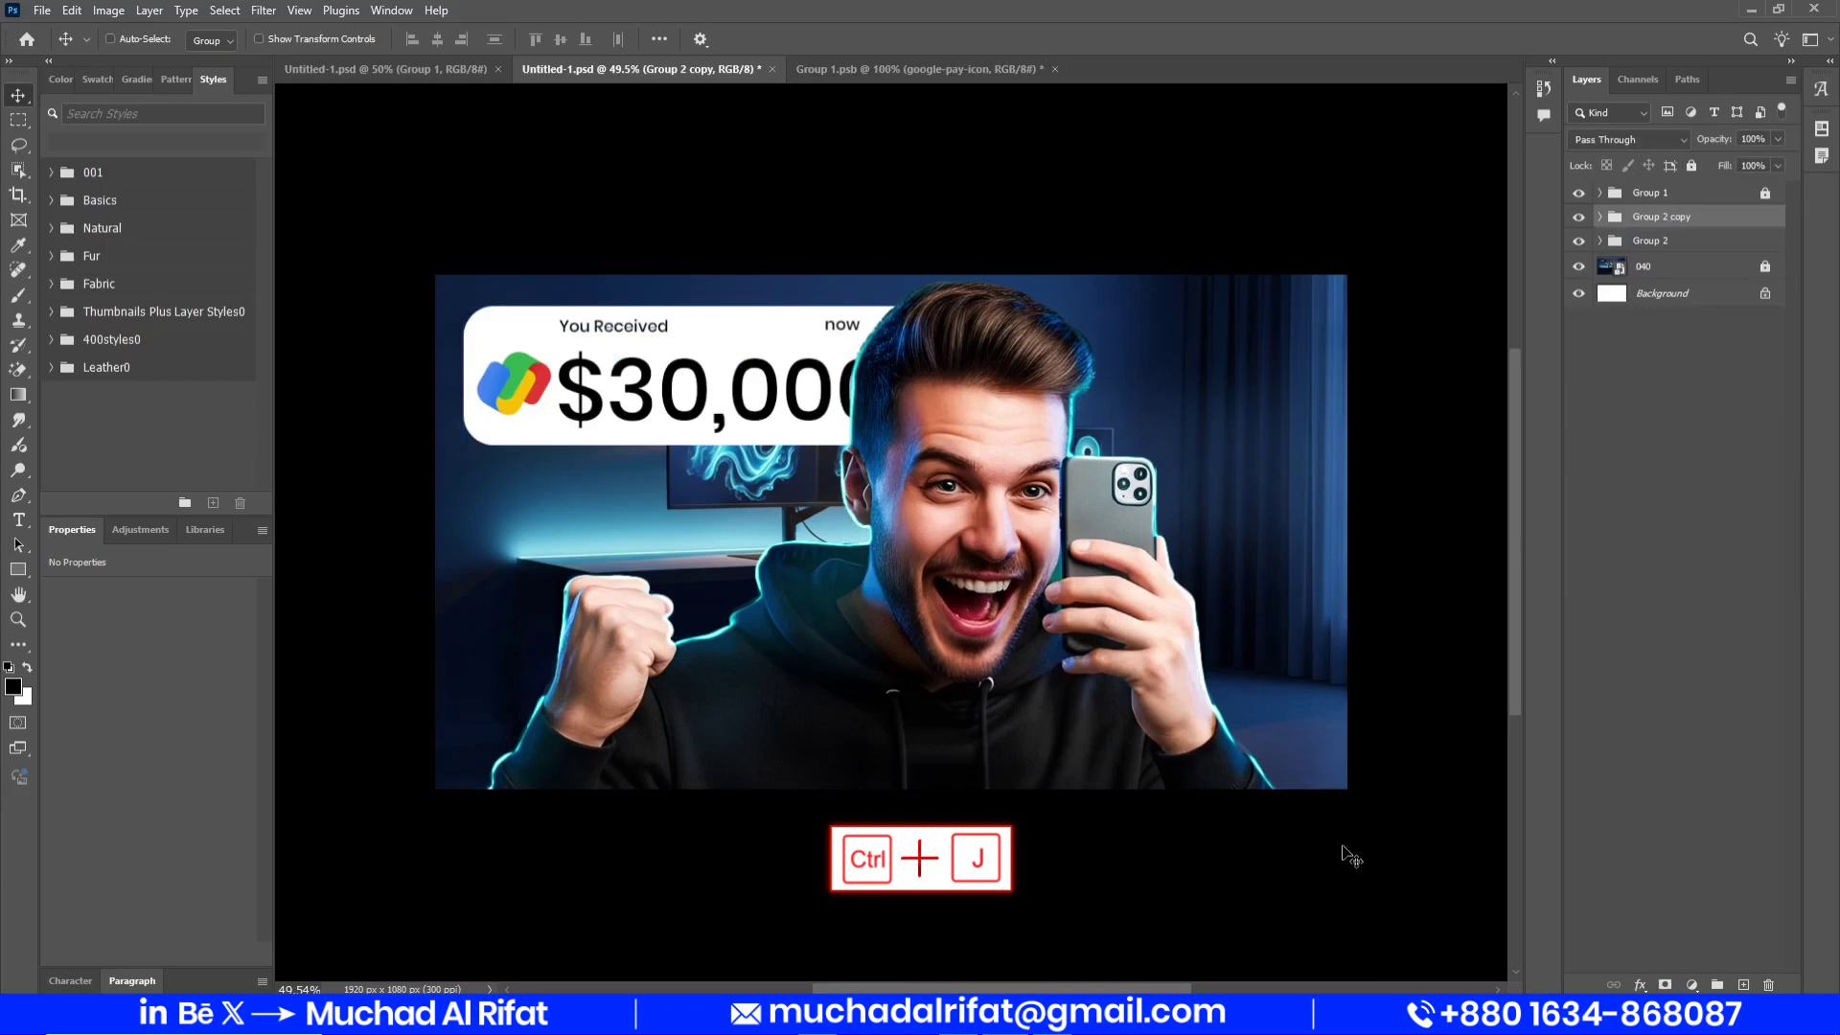
{"action": "key", "text": "ctrl+t"}
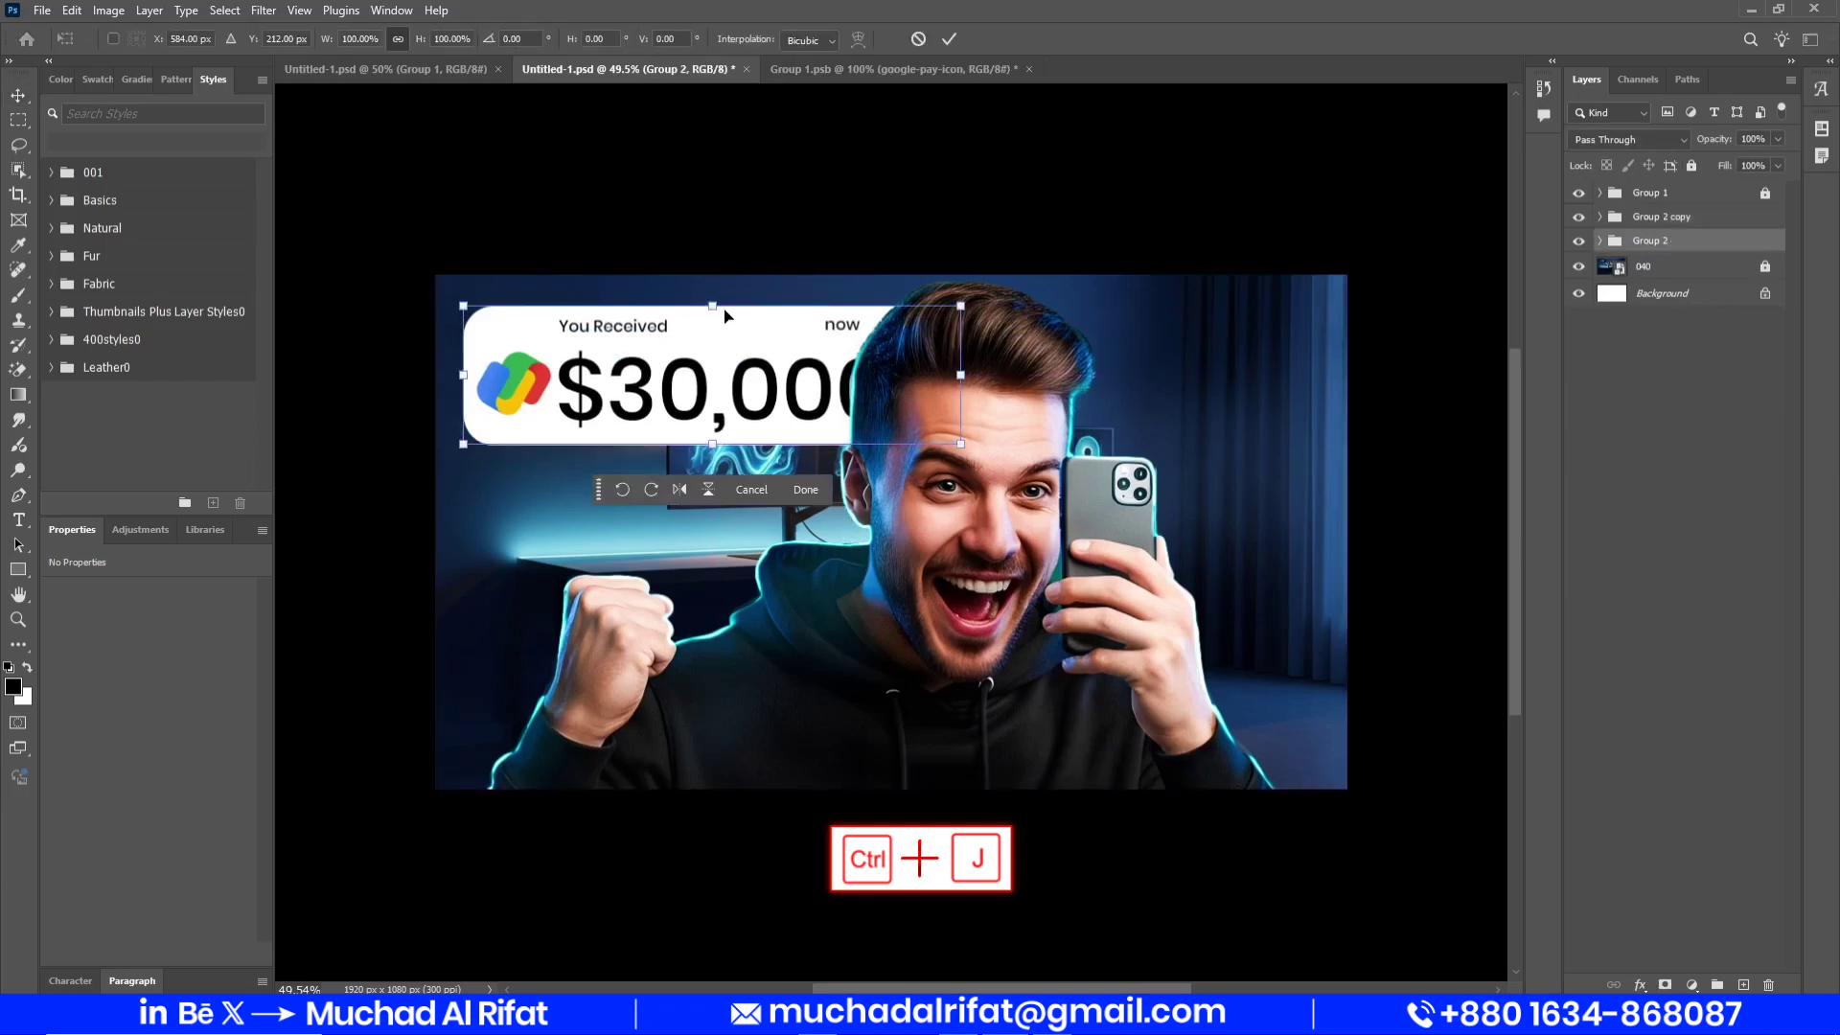
{"action": "left_click_drag", "start_coordinate": [712, 306], "coordinate": [705, 425]}
{"action": "key", "text": "Return"}
{"action": "left_click", "coordinate": [1706, 468]}
{"action": "key", "text": "ctrl+s"}
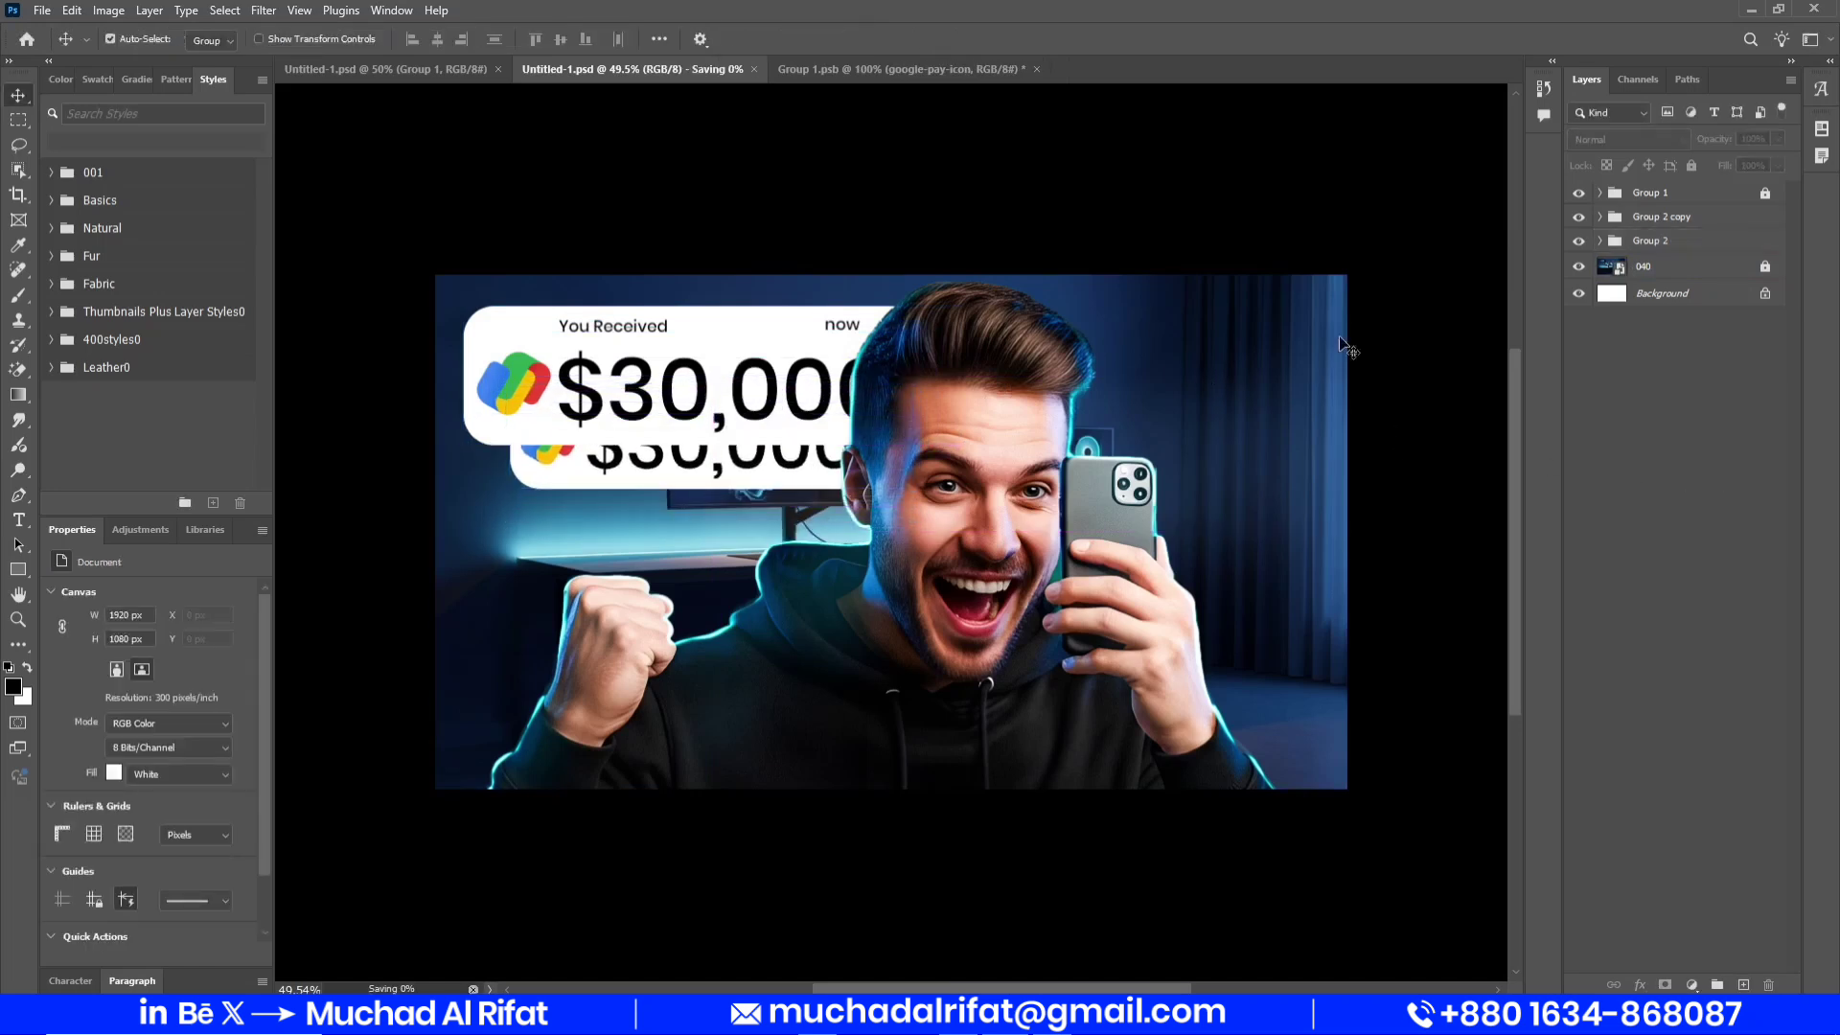
Duplicate Group 2 again, scale the original to about 60% and lower it behind the other cards, saving the document
{"action": "left_click", "coordinate": [1701, 245]}
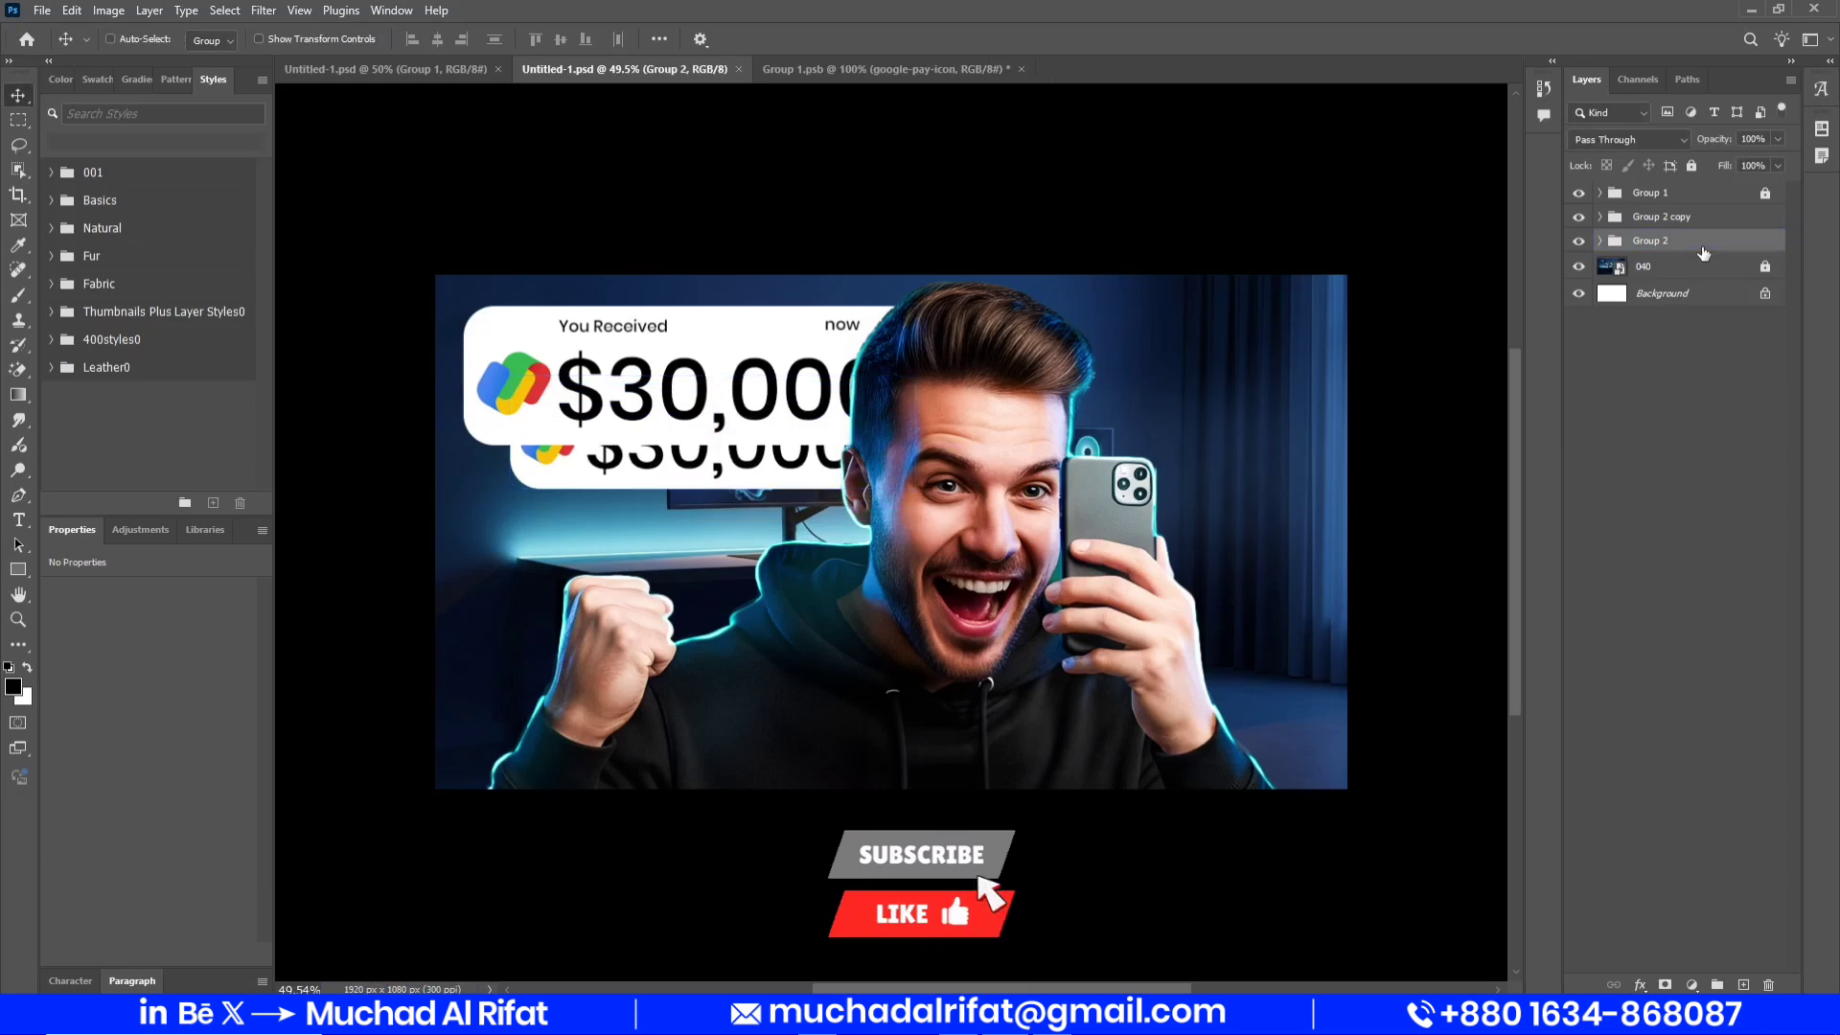
{"action": "key", "text": "ctrl+j"}
{"action": "key", "text": "ctrl+t"}
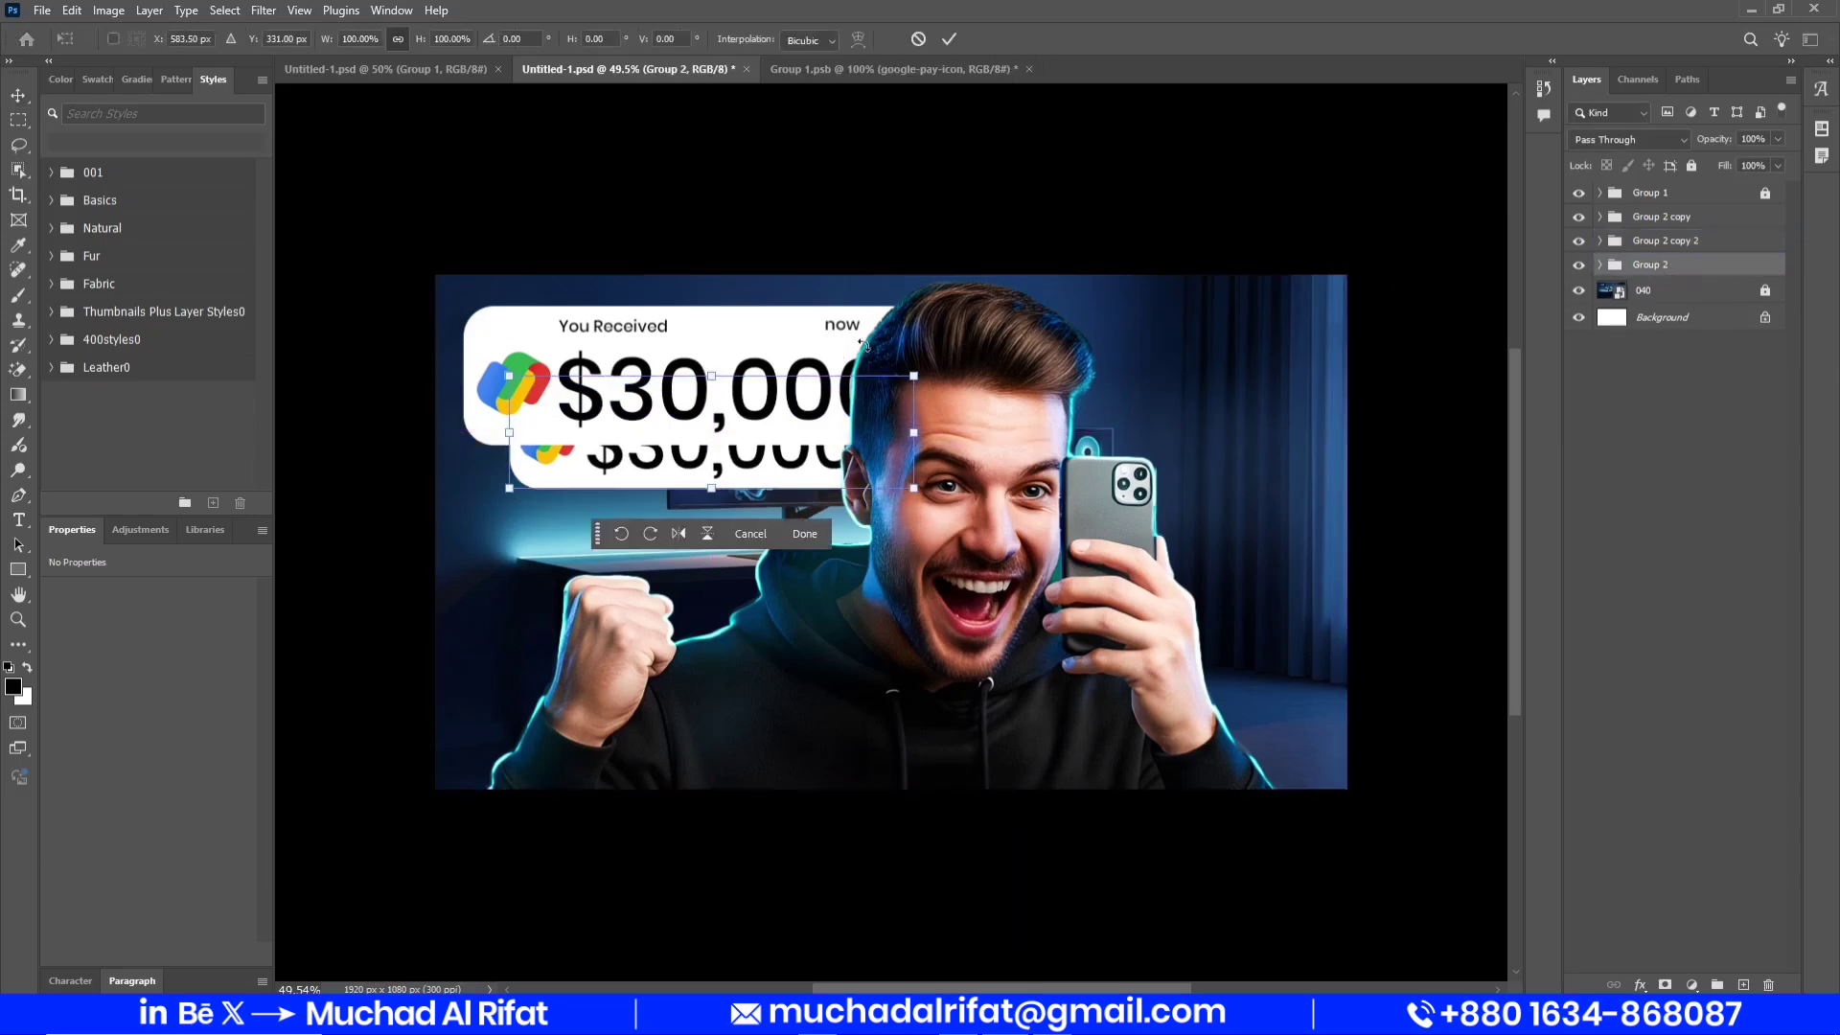
{"action": "left_click_drag", "start_coordinate": [716, 372], "coordinate": [721, 493]}
{"action": "key", "text": "ctrl+z"}
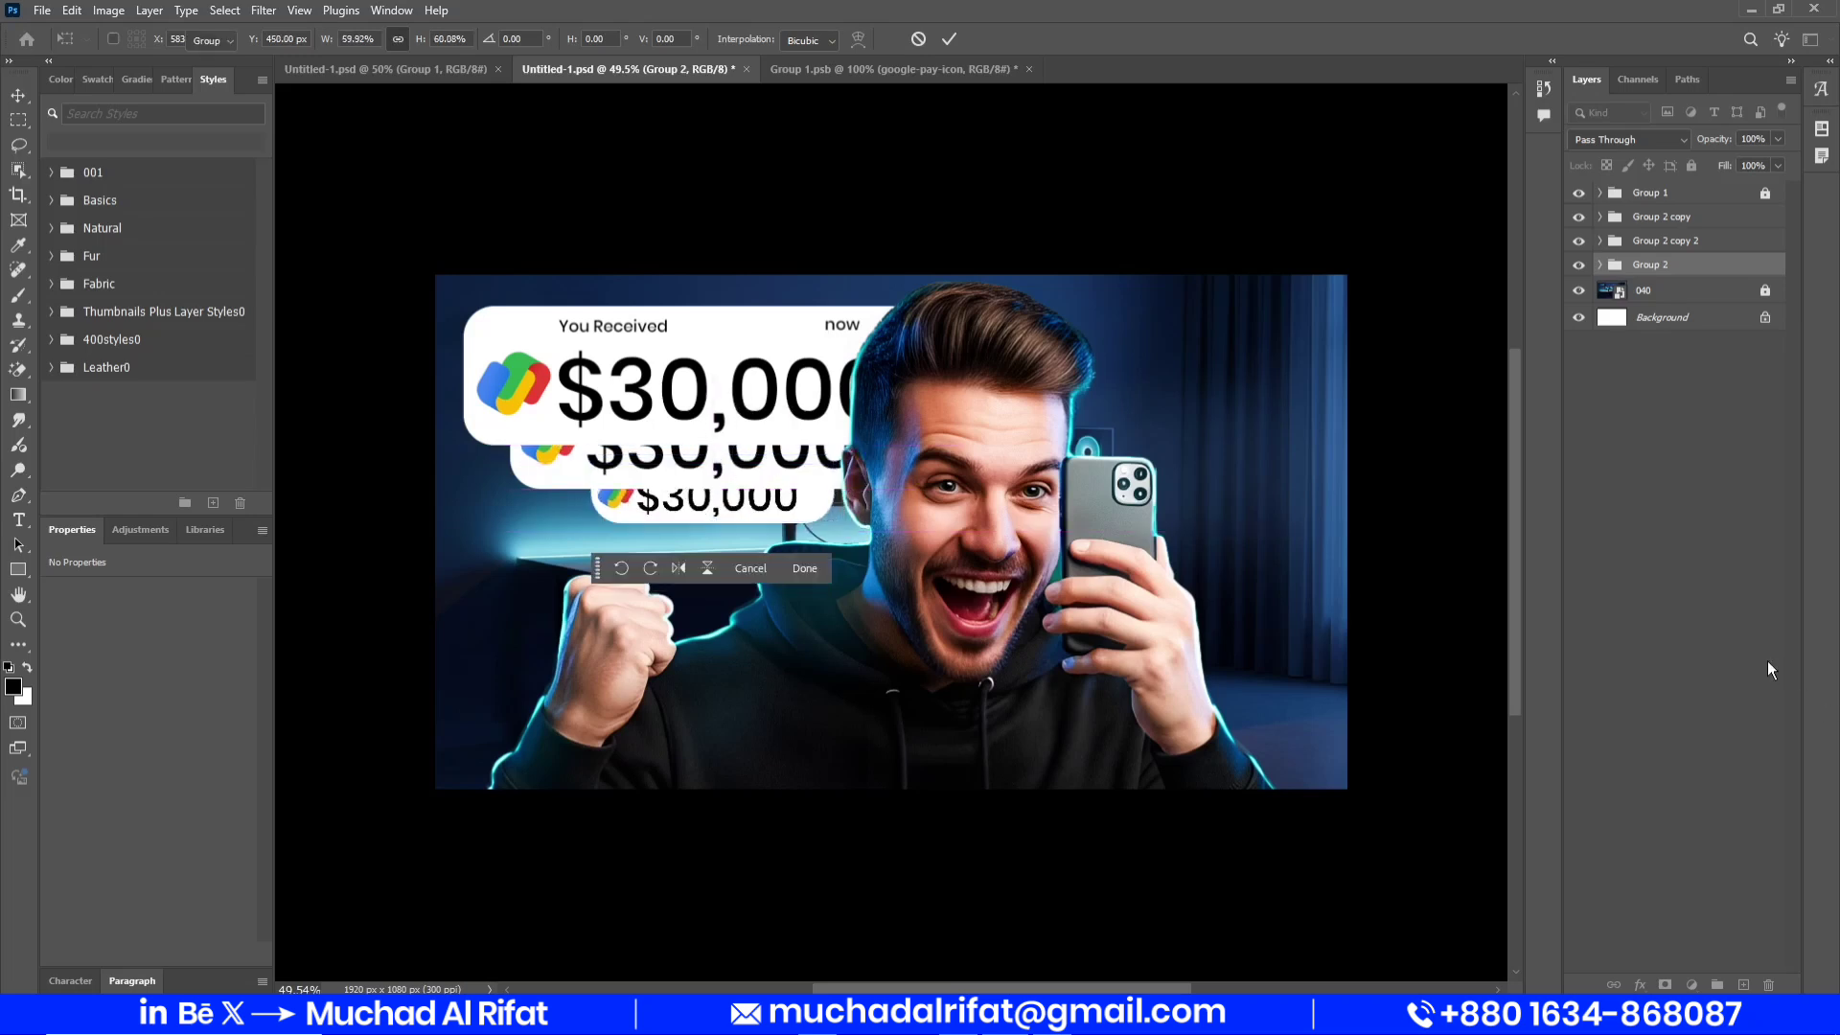
{"action": "key", "text": "Return"}
{"action": "key", "text": "ctrl+s"}
Add a new Multiply layer above Group 2 and set the Brush tool to 30% opacity and 22% flow
{"action": "left_click", "coordinate": [1663, 240]}
{"action": "left_click", "coordinate": [1663, 268]}
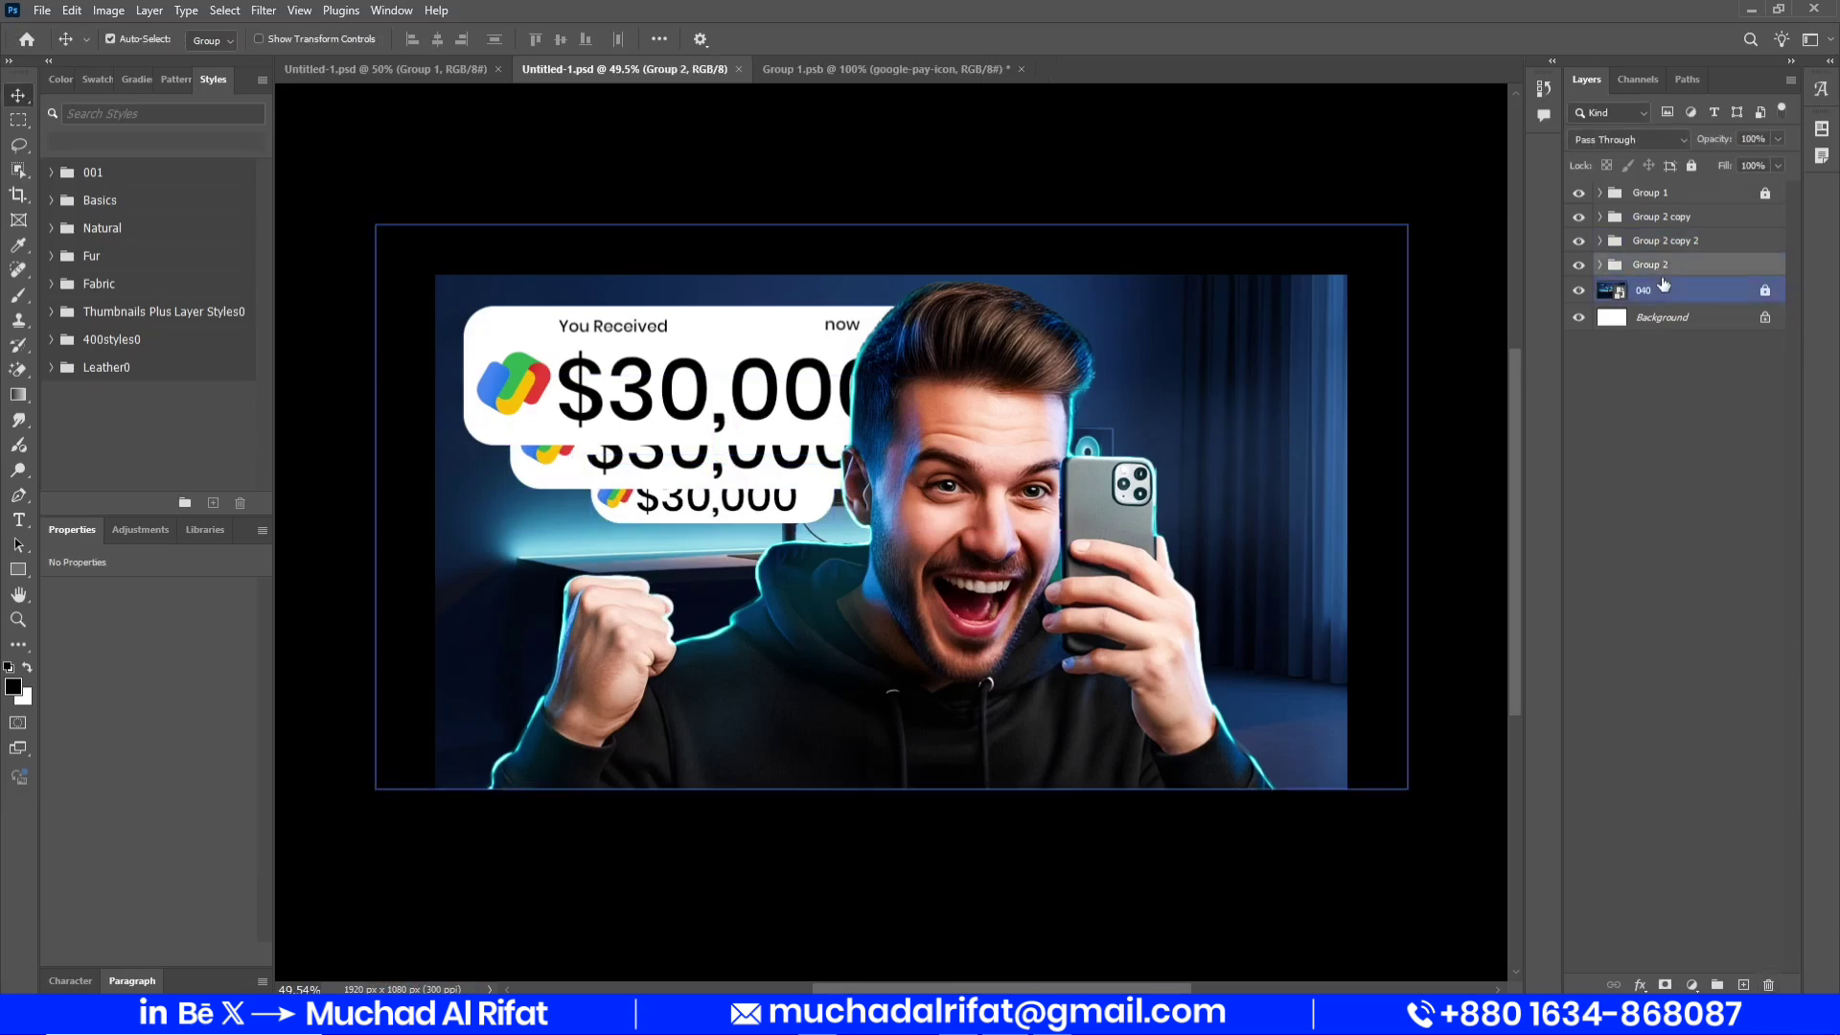
{"action": "left_click", "coordinate": [1741, 987]}
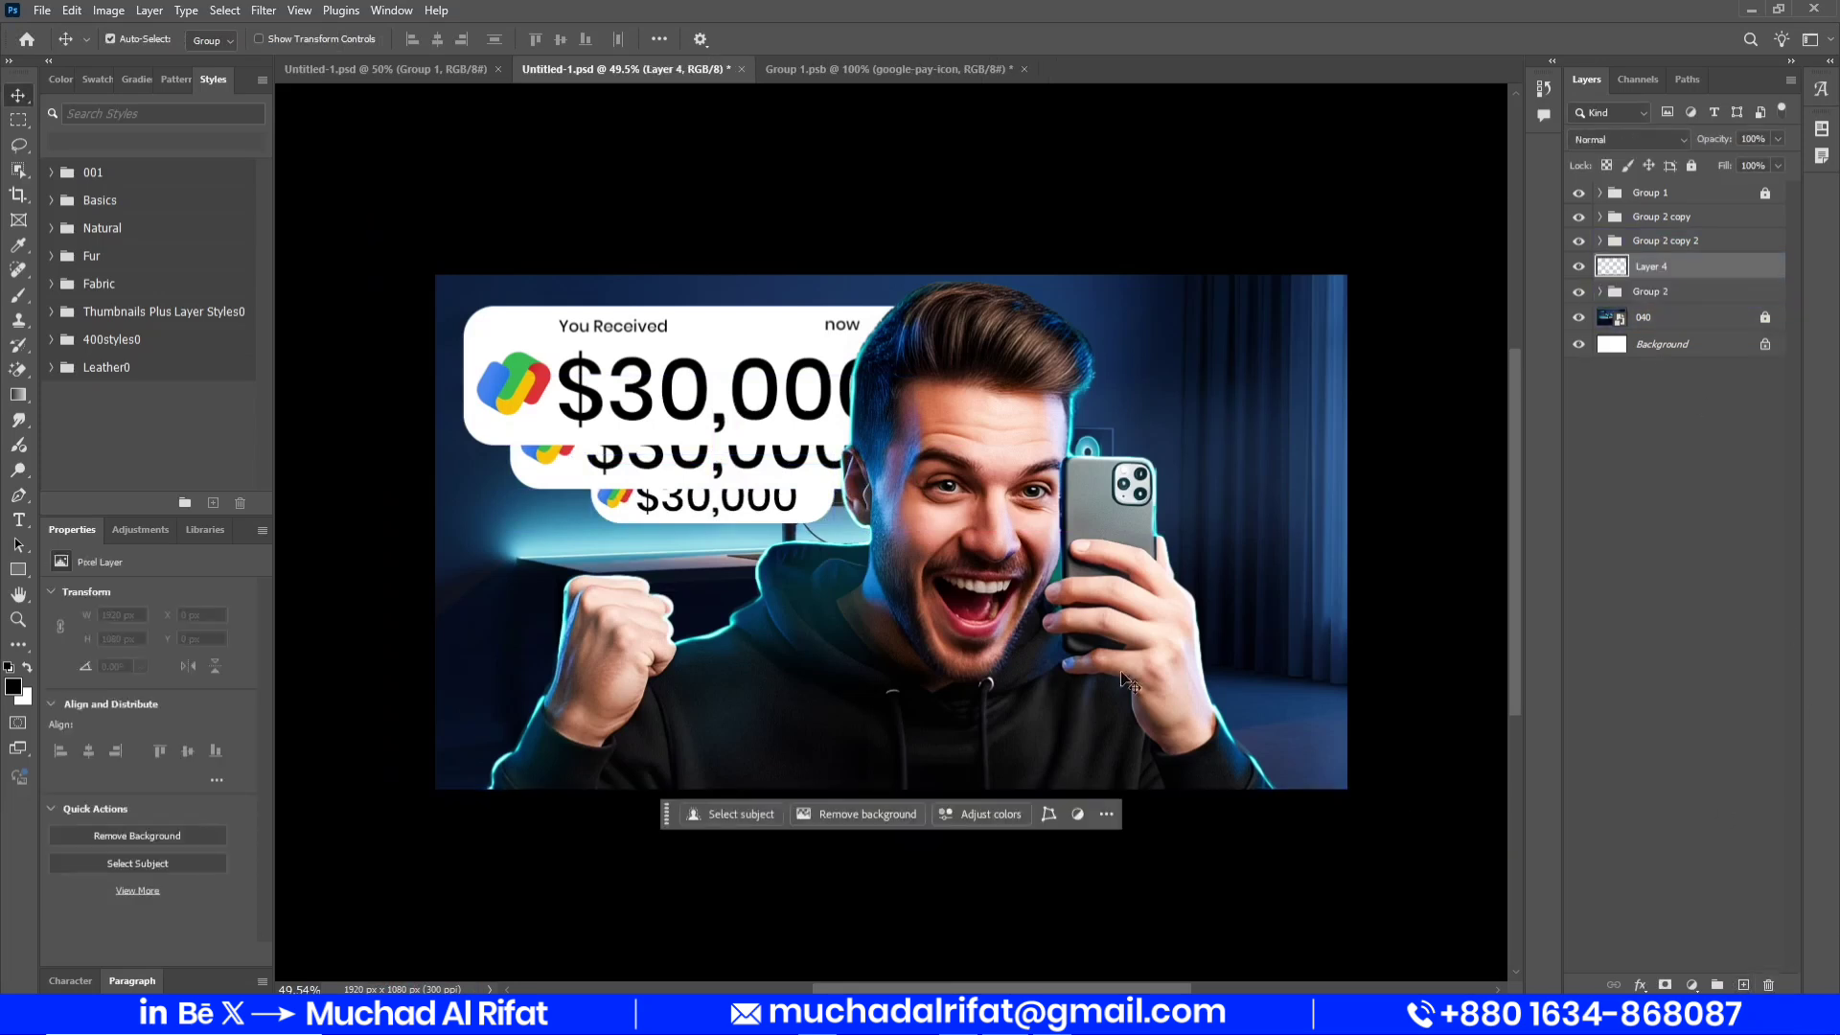
{"action": "key", "text": "b"}
{"action": "right_click", "coordinate": [17, 296]}
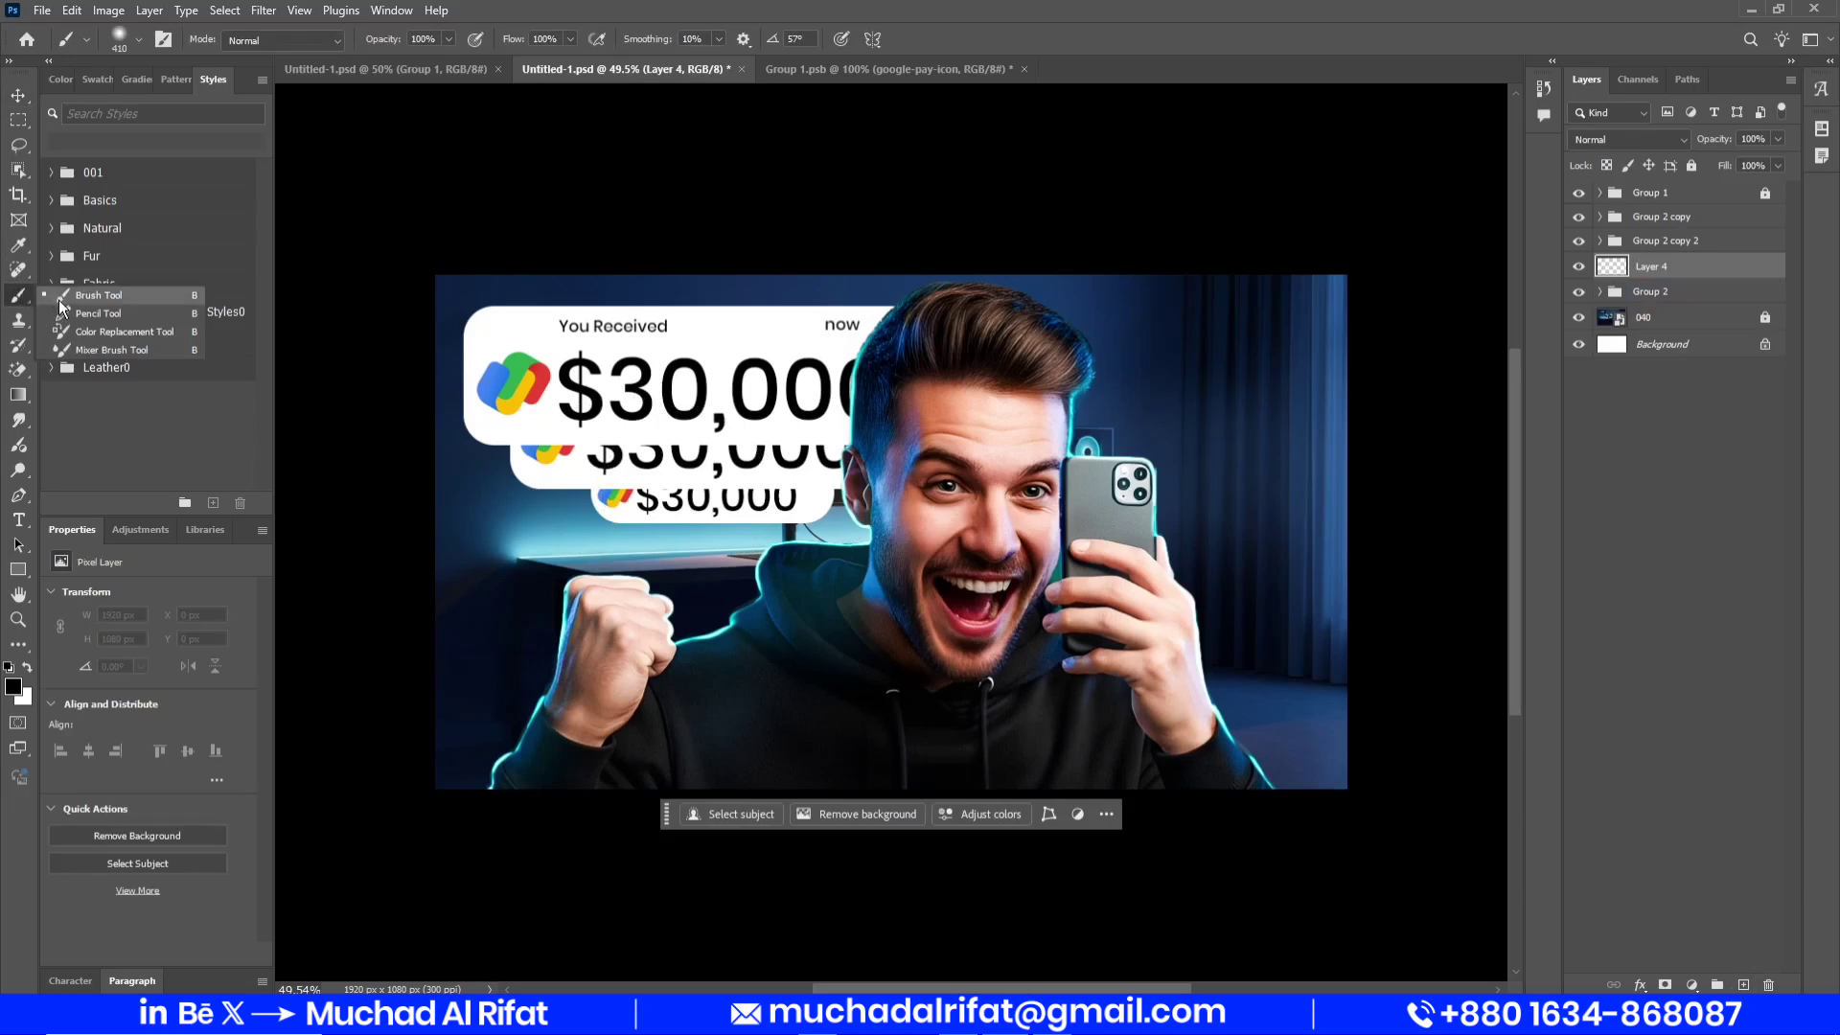
{"action": "left_click", "coordinate": [95, 295]}
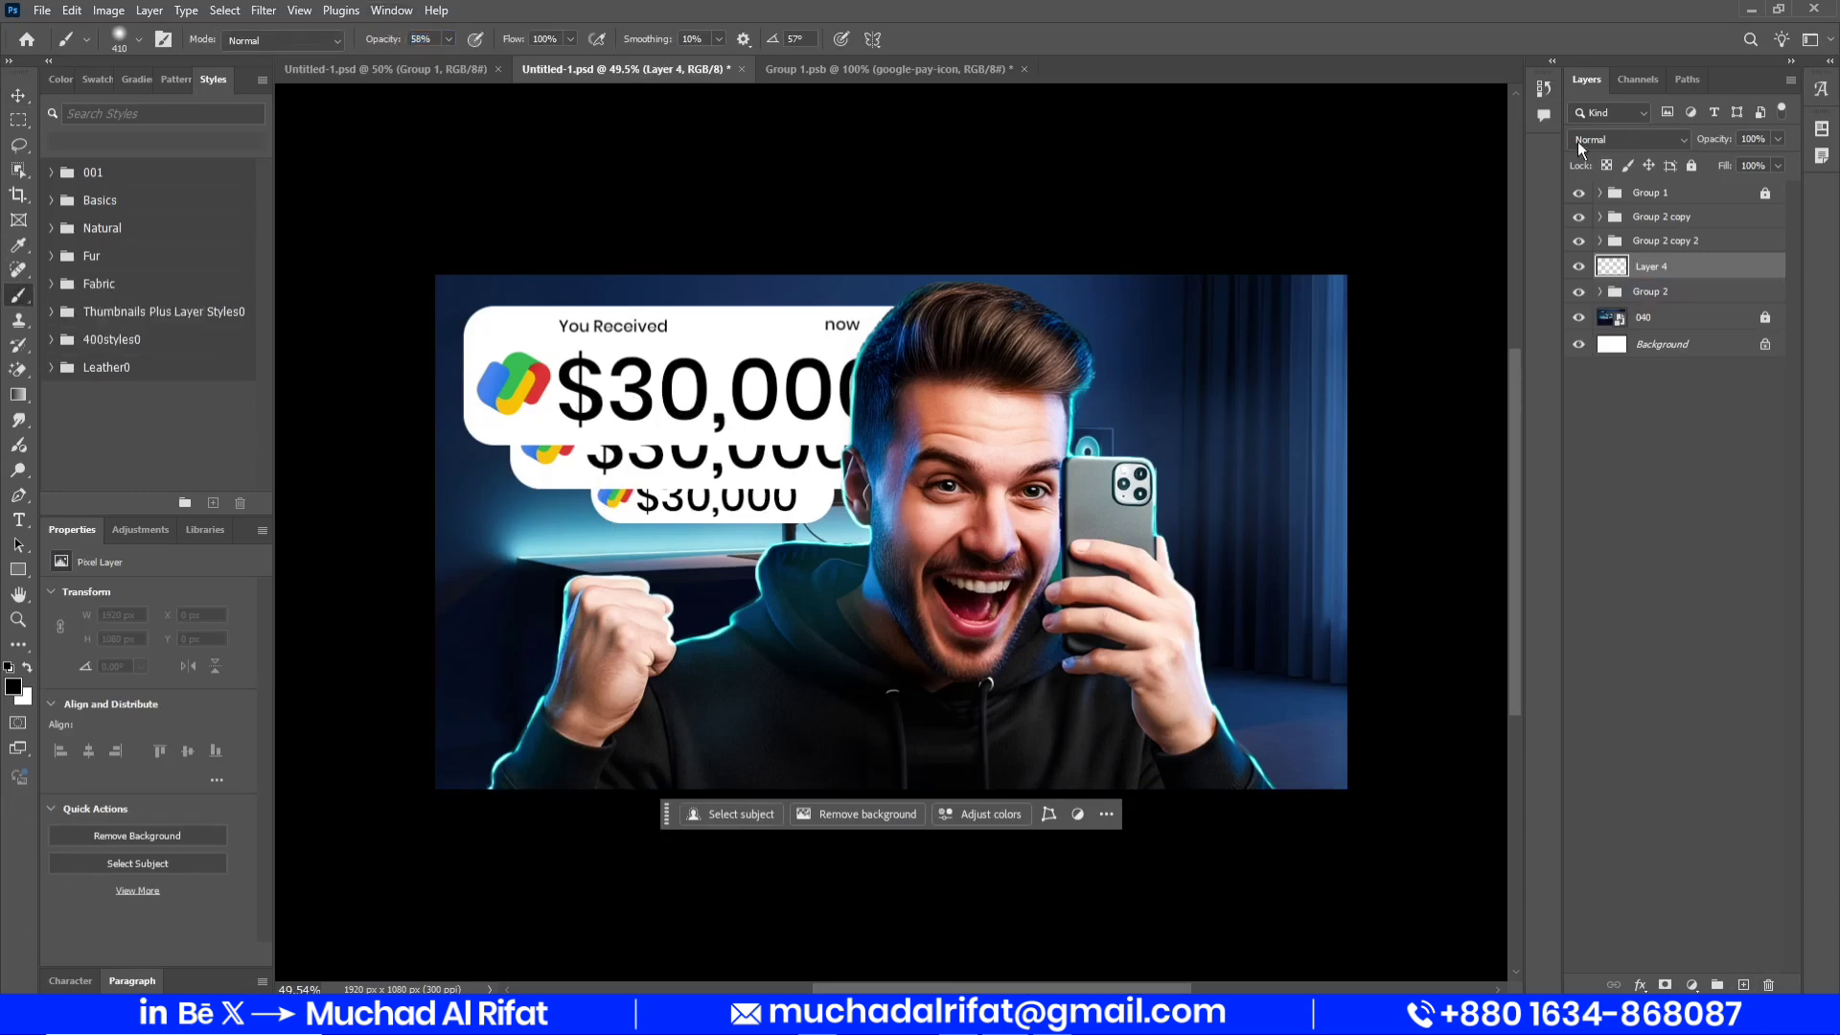
{"action": "left_click", "coordinate": [1579, 140]}
{"action": "left_click", "coordinate": [1598, 216]}
{"action": "left_click", "coordinate": [732, 546], "text": "ctrl"}
{"action": "left_click", "coordinate": [1677, 269]}
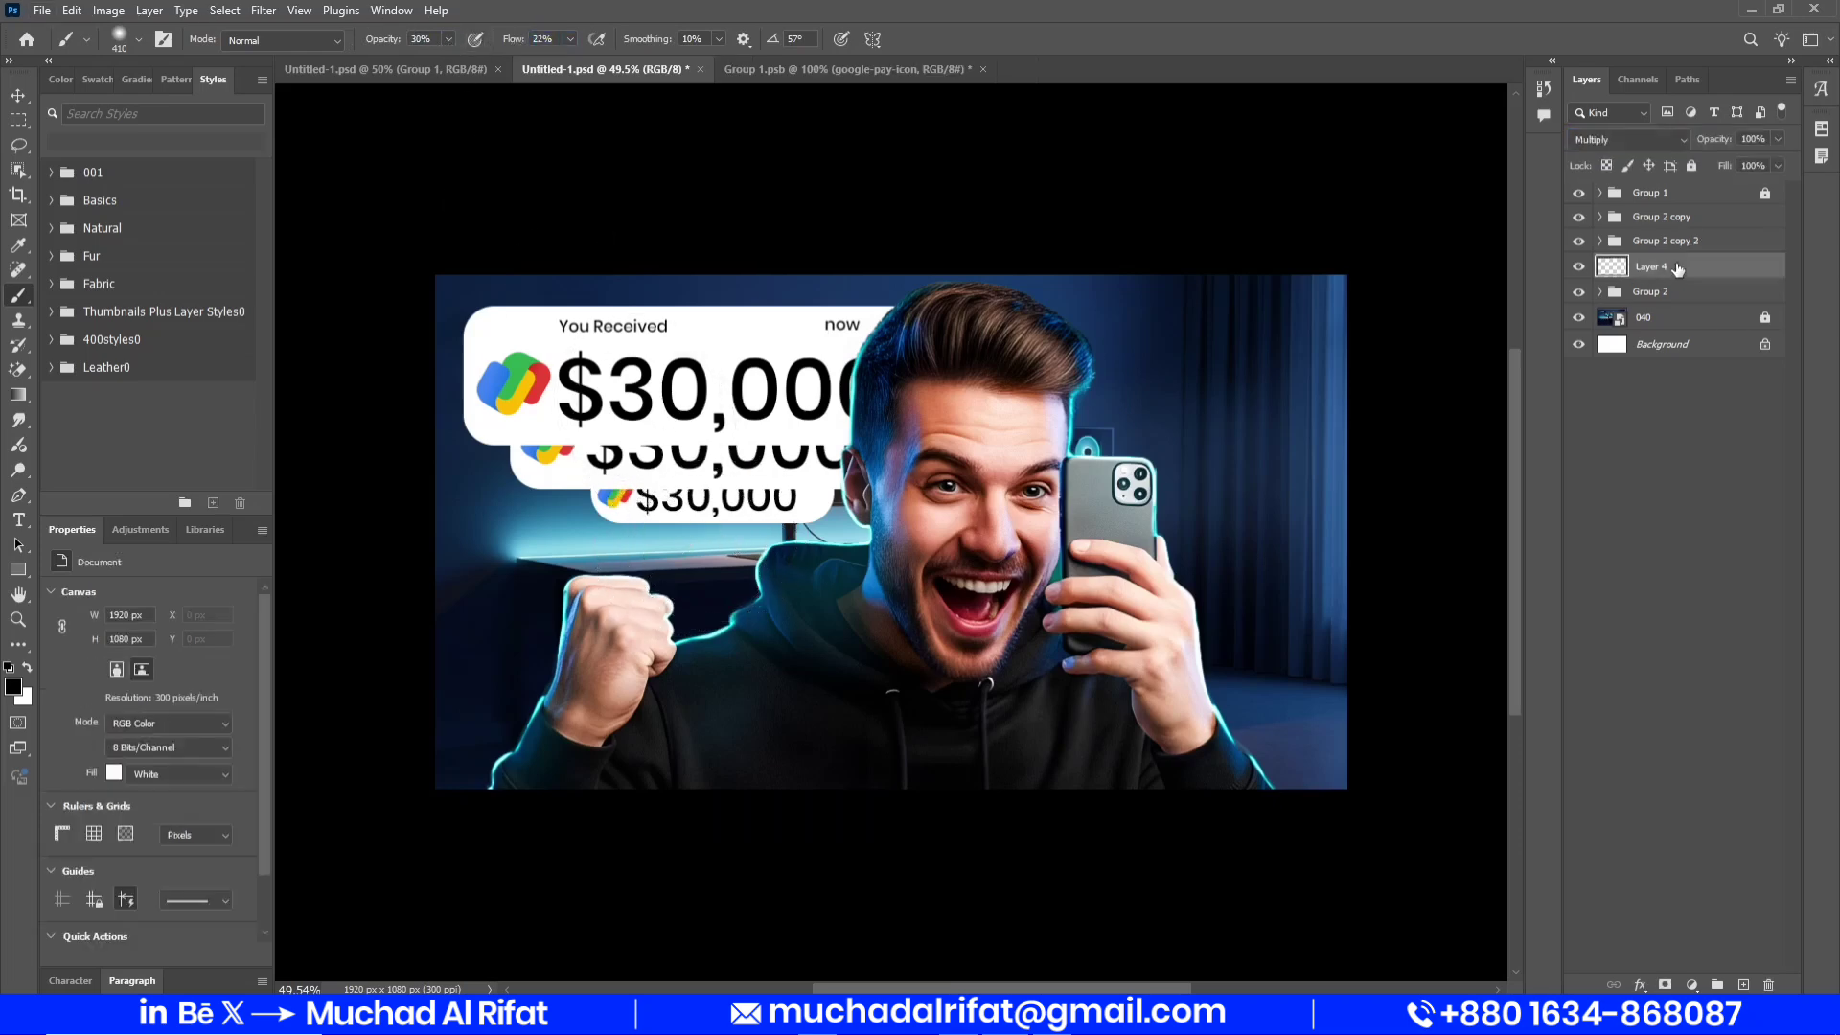
Paint a soft black shadow on Layer 4 across the smallest card, along the middle card's lower edge
{"action": "scroll", "coordinate": [727, 468], "scroll_direction": "up", "scroll_amount": 5}
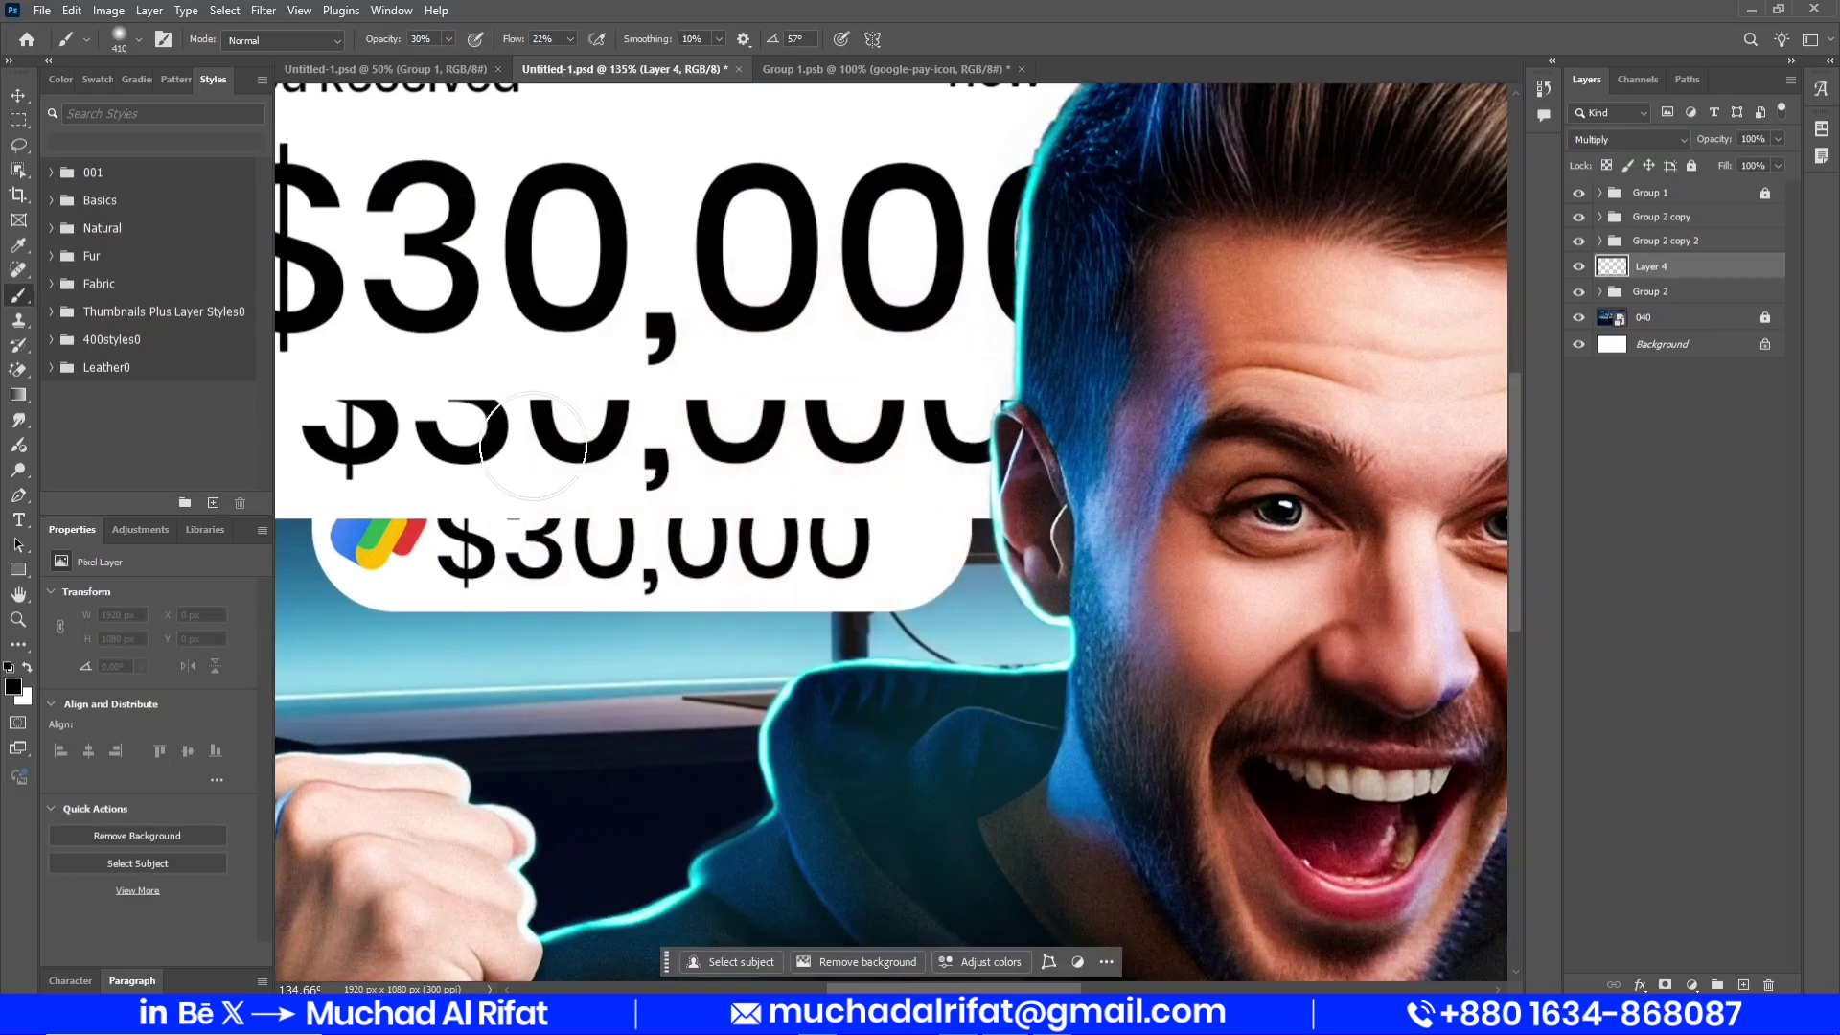
{"action": "scroll", "coordinate": [532, 443], "scroll_direction": "left", "scroll_amount": 3}
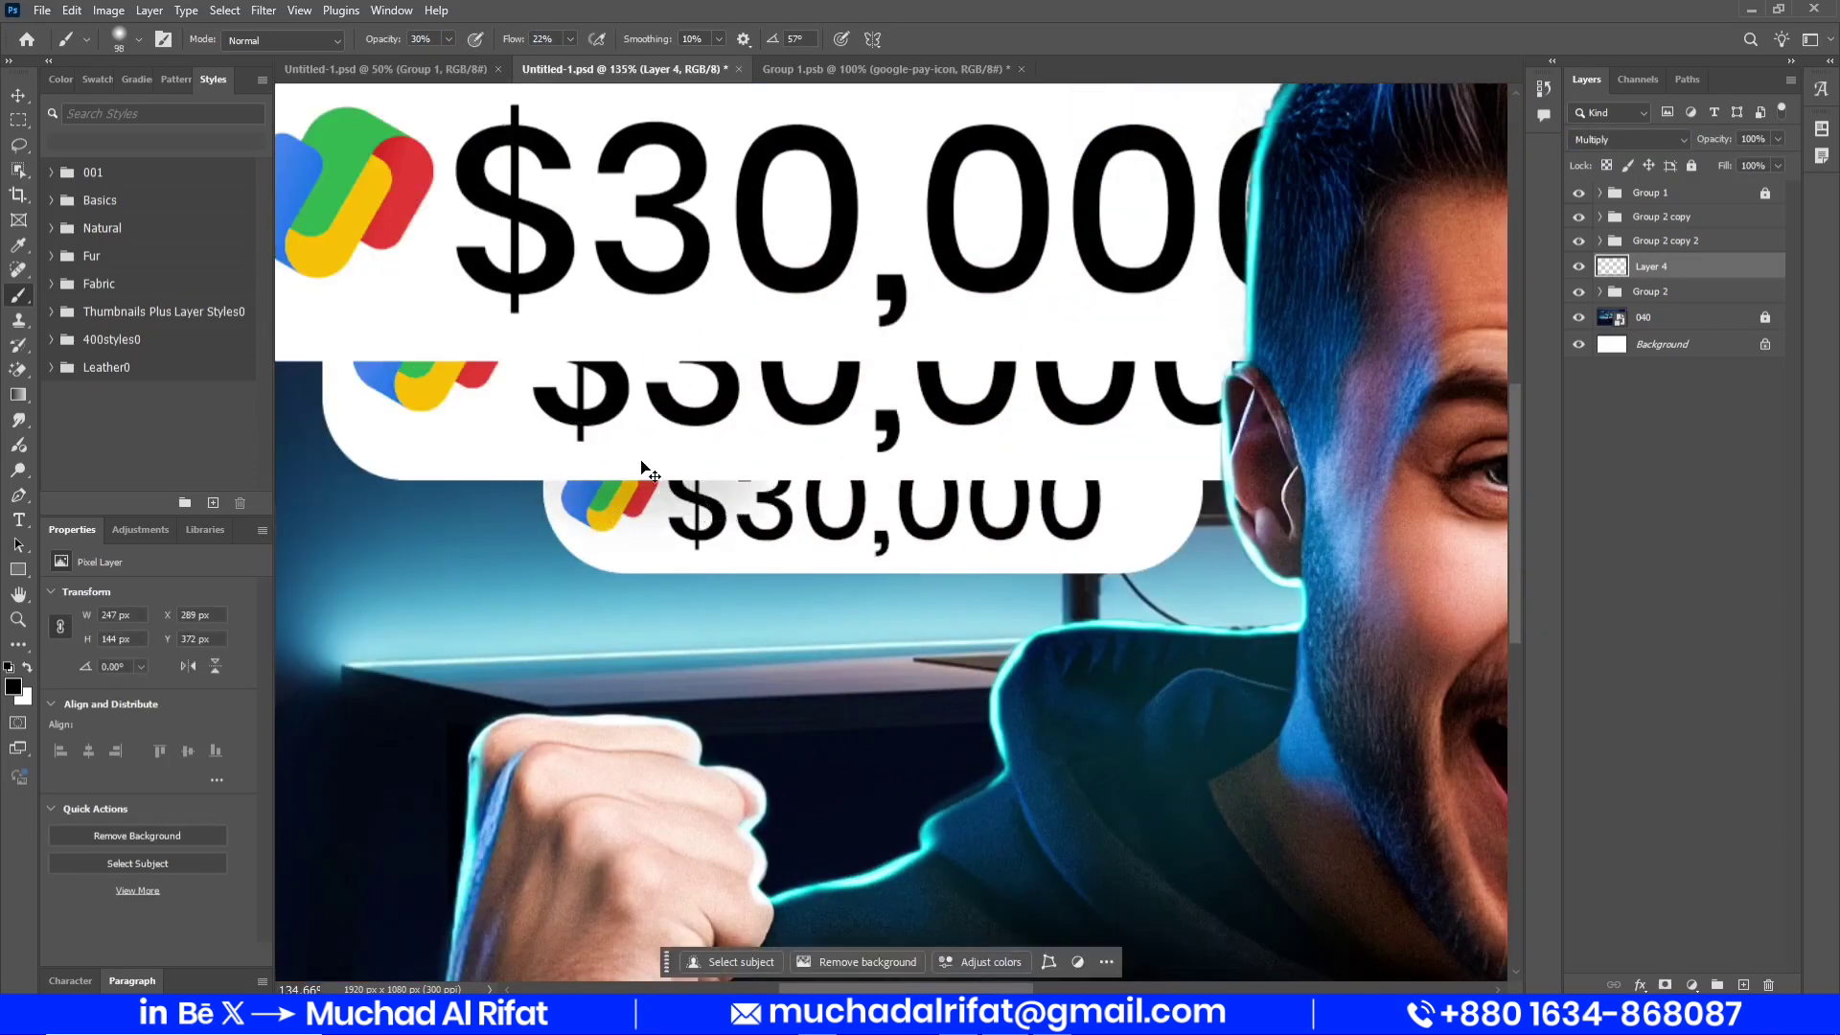
{"action": "left_click", "coordinate": [584, 461]}
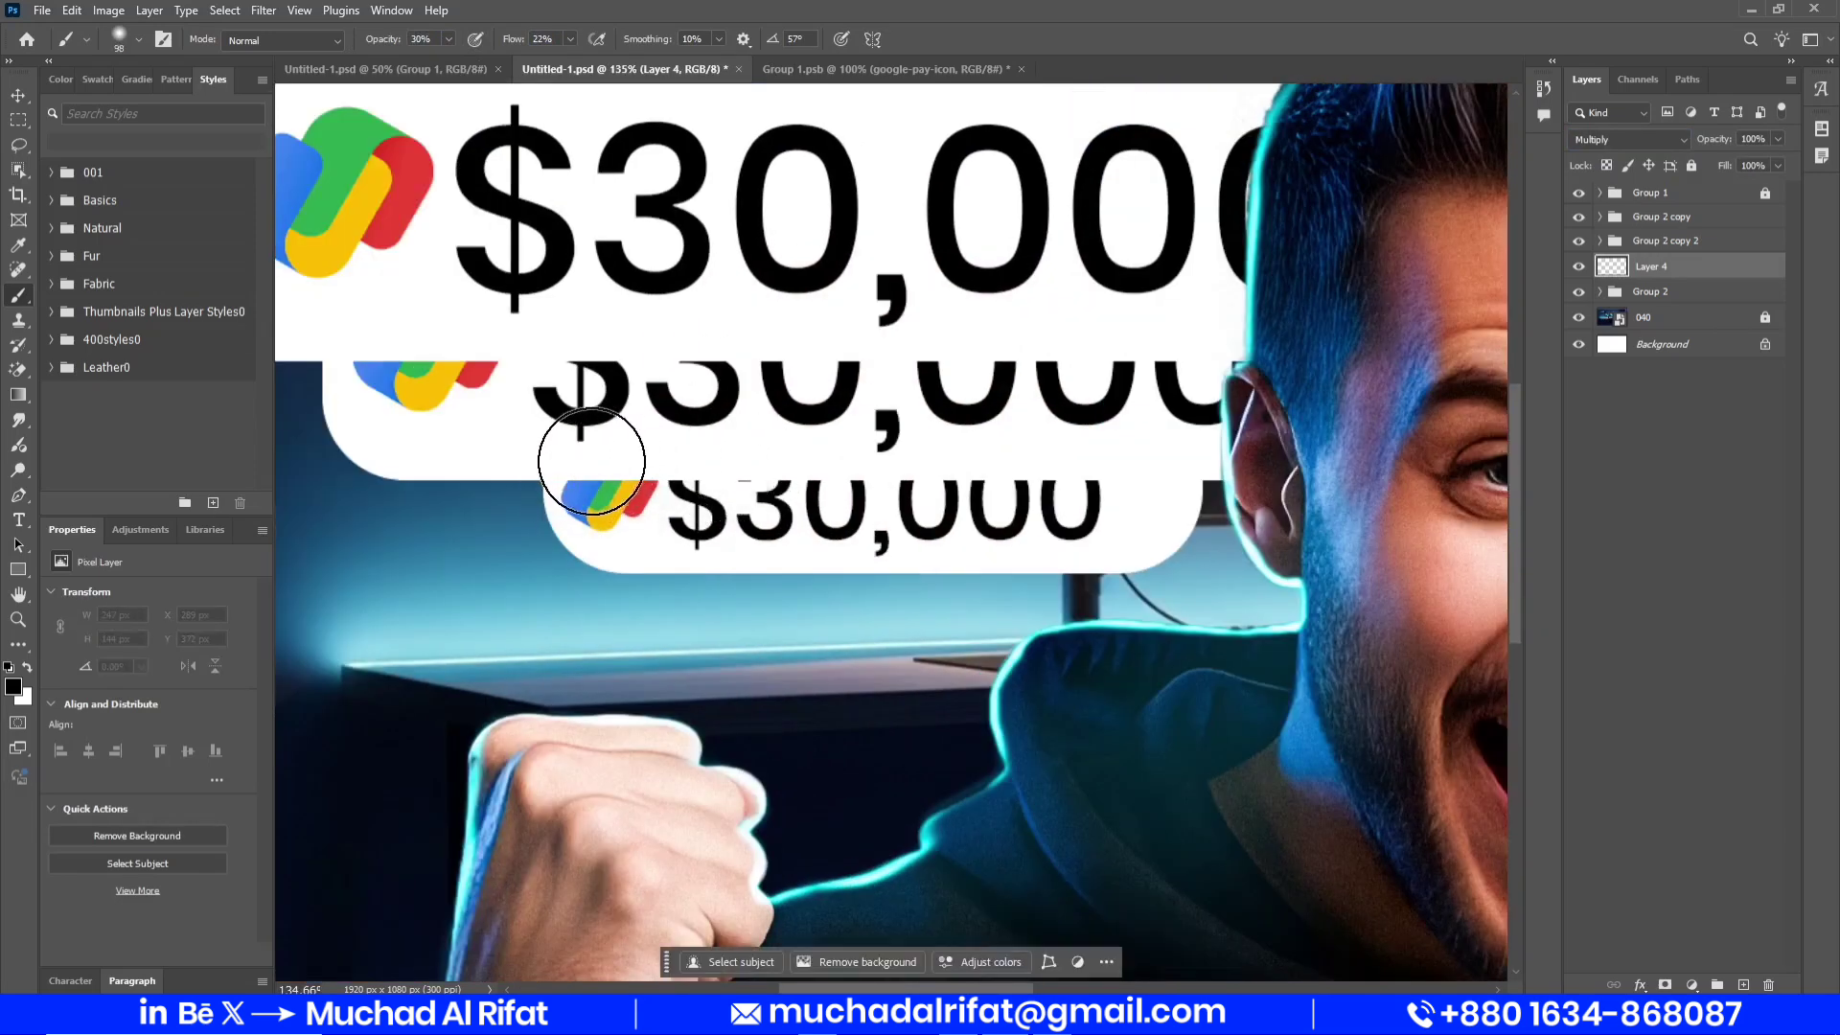
{"action": "left_click", "coordinate": [1159, 471], "text": "shift"}
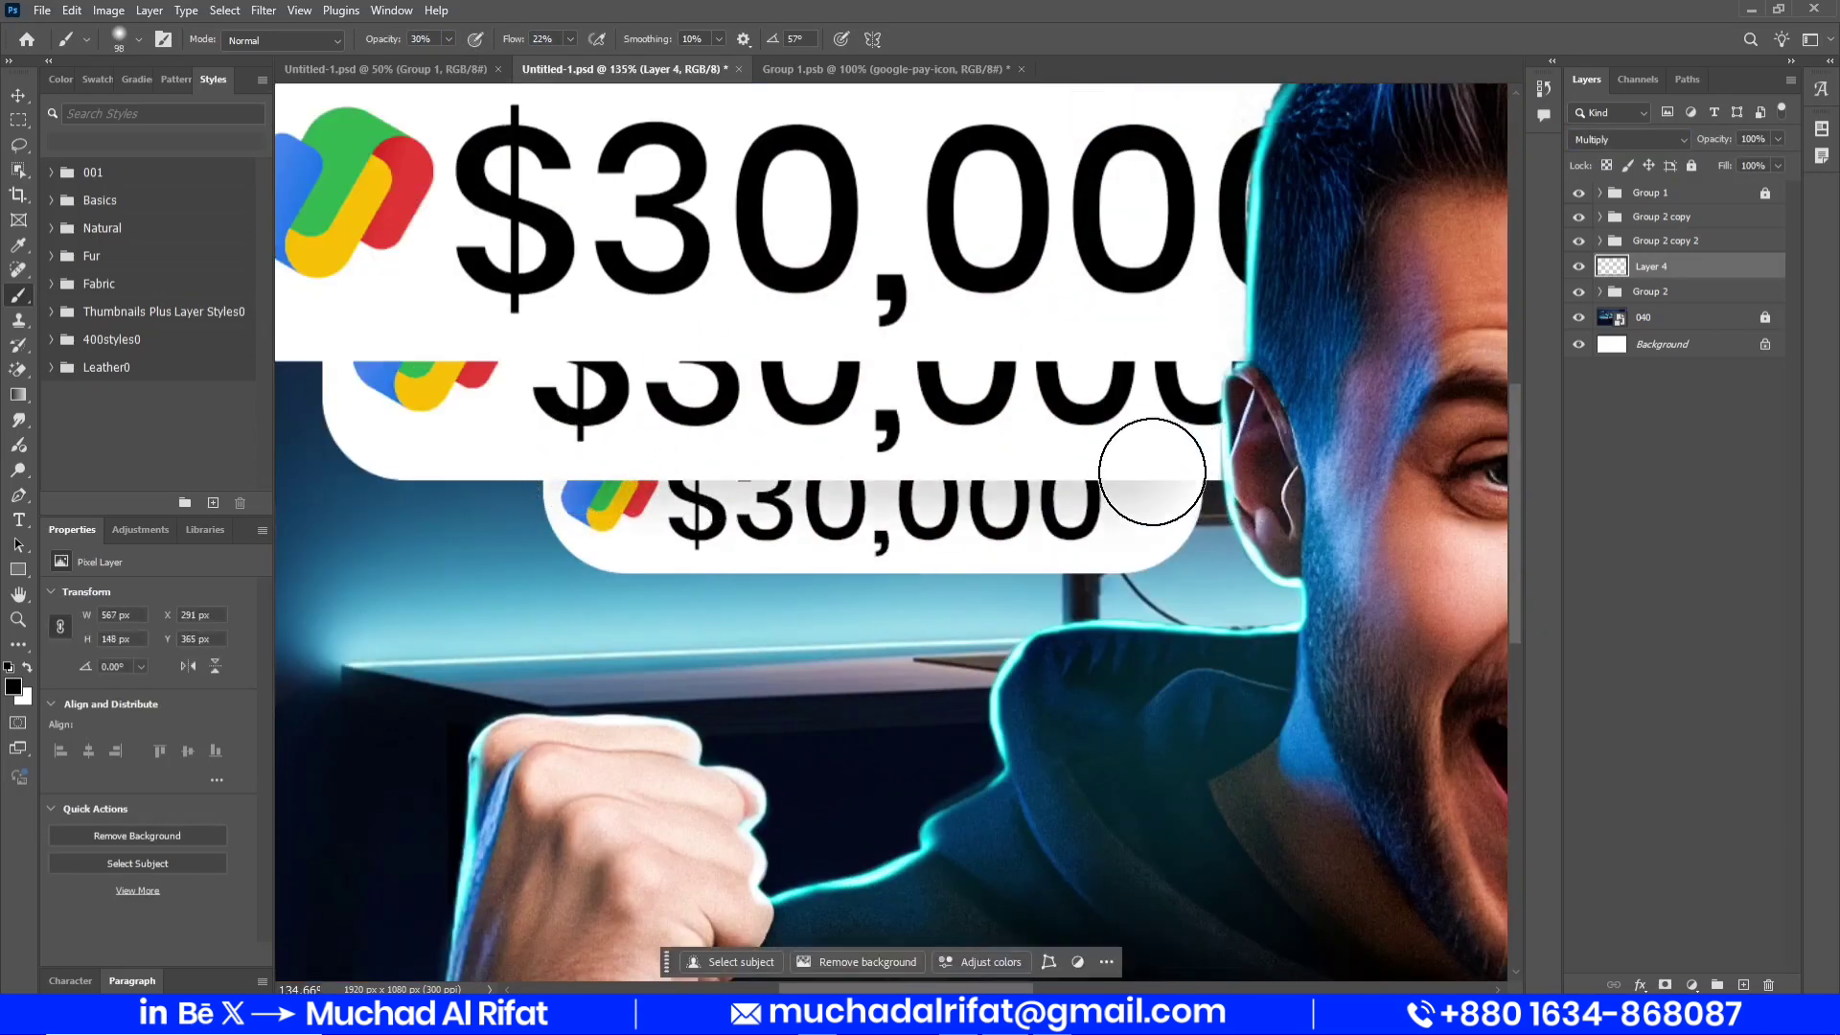
Add a layer above Group 2 copy 2, paint a soft black shadow below the front card's lower edge and save
{"action": "left_click", "coordinate": [1688, 246]}
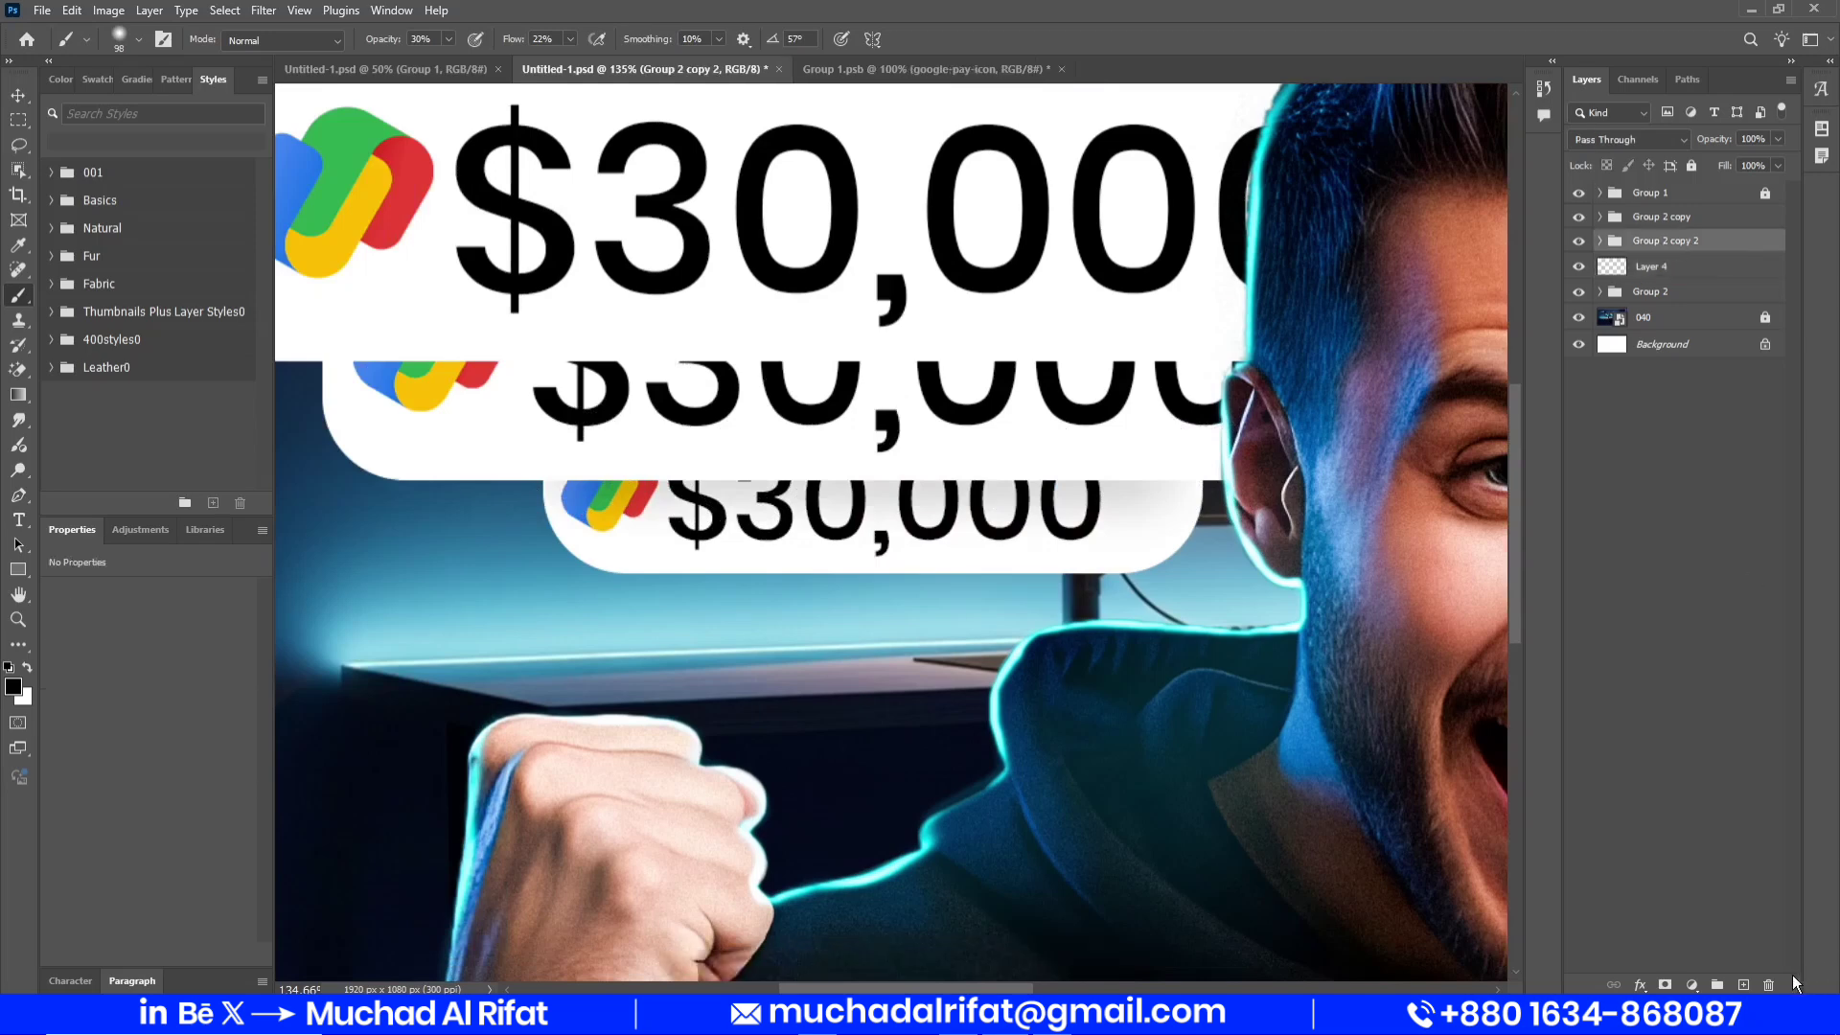
{"action": "left_click", "coordinate": [1744, 983]}
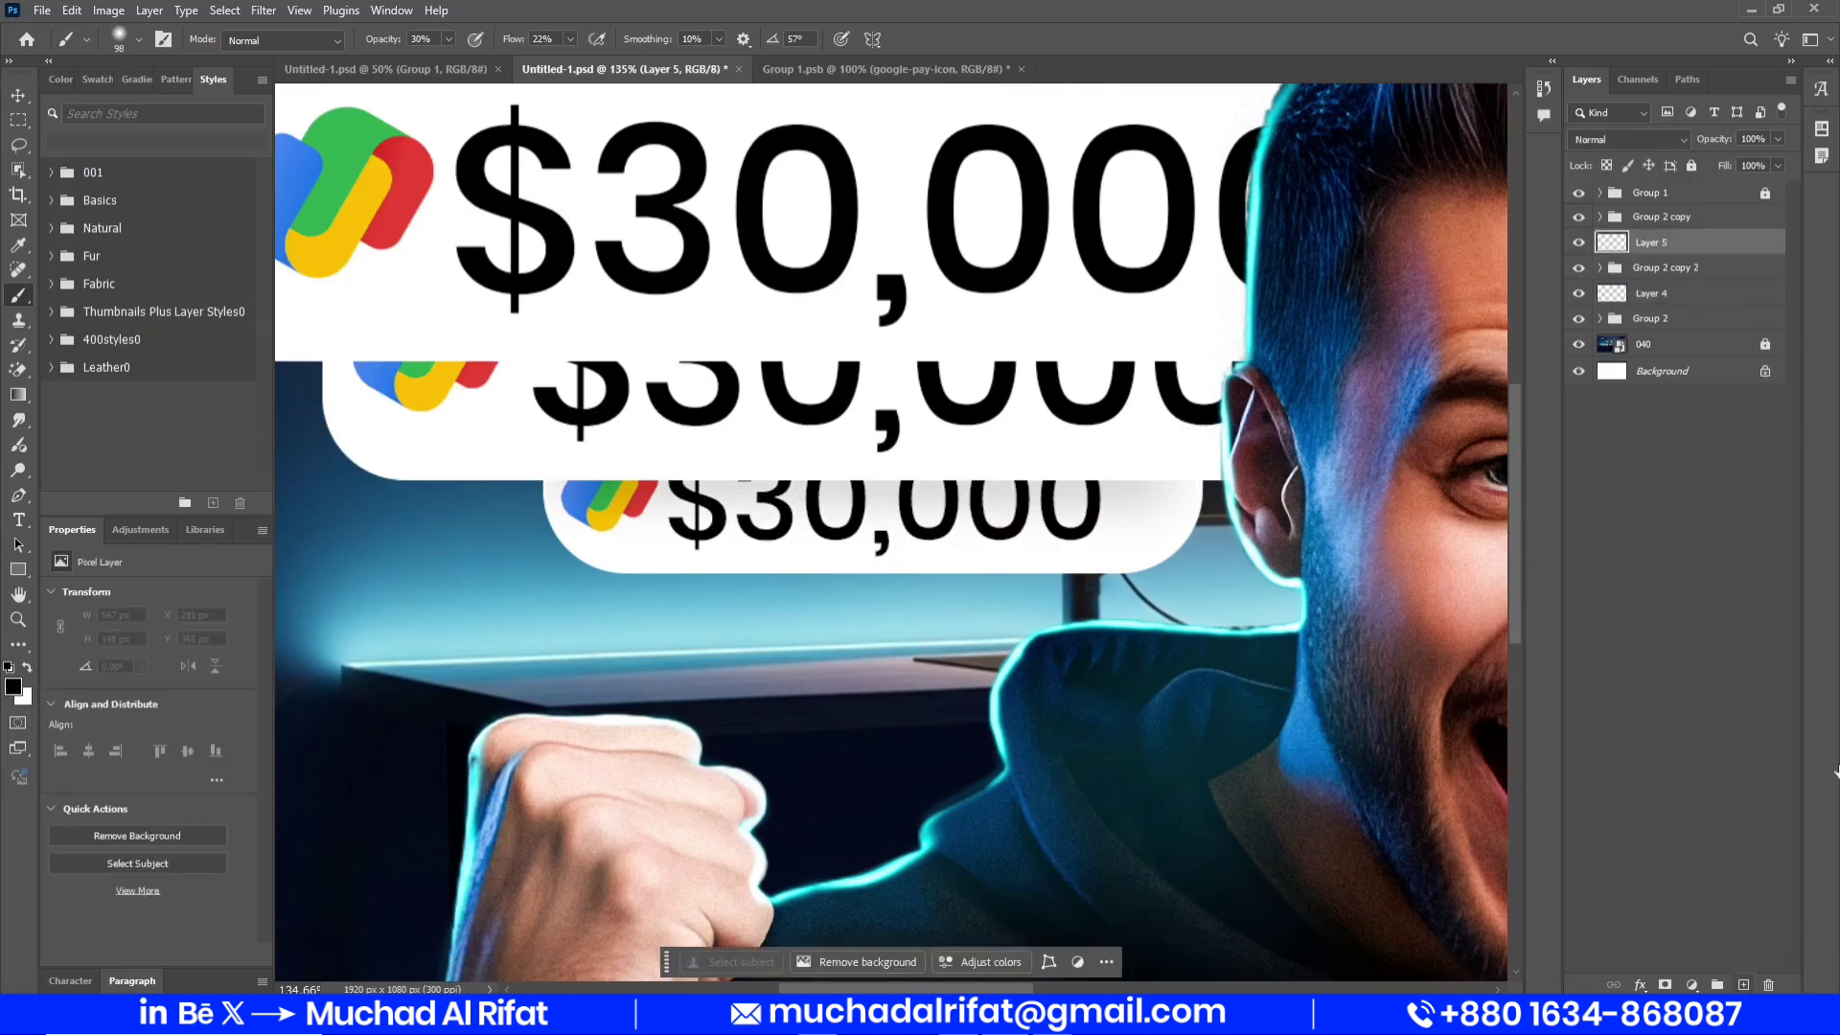
{"action": "left_click", "coordinate": [370, 350]}
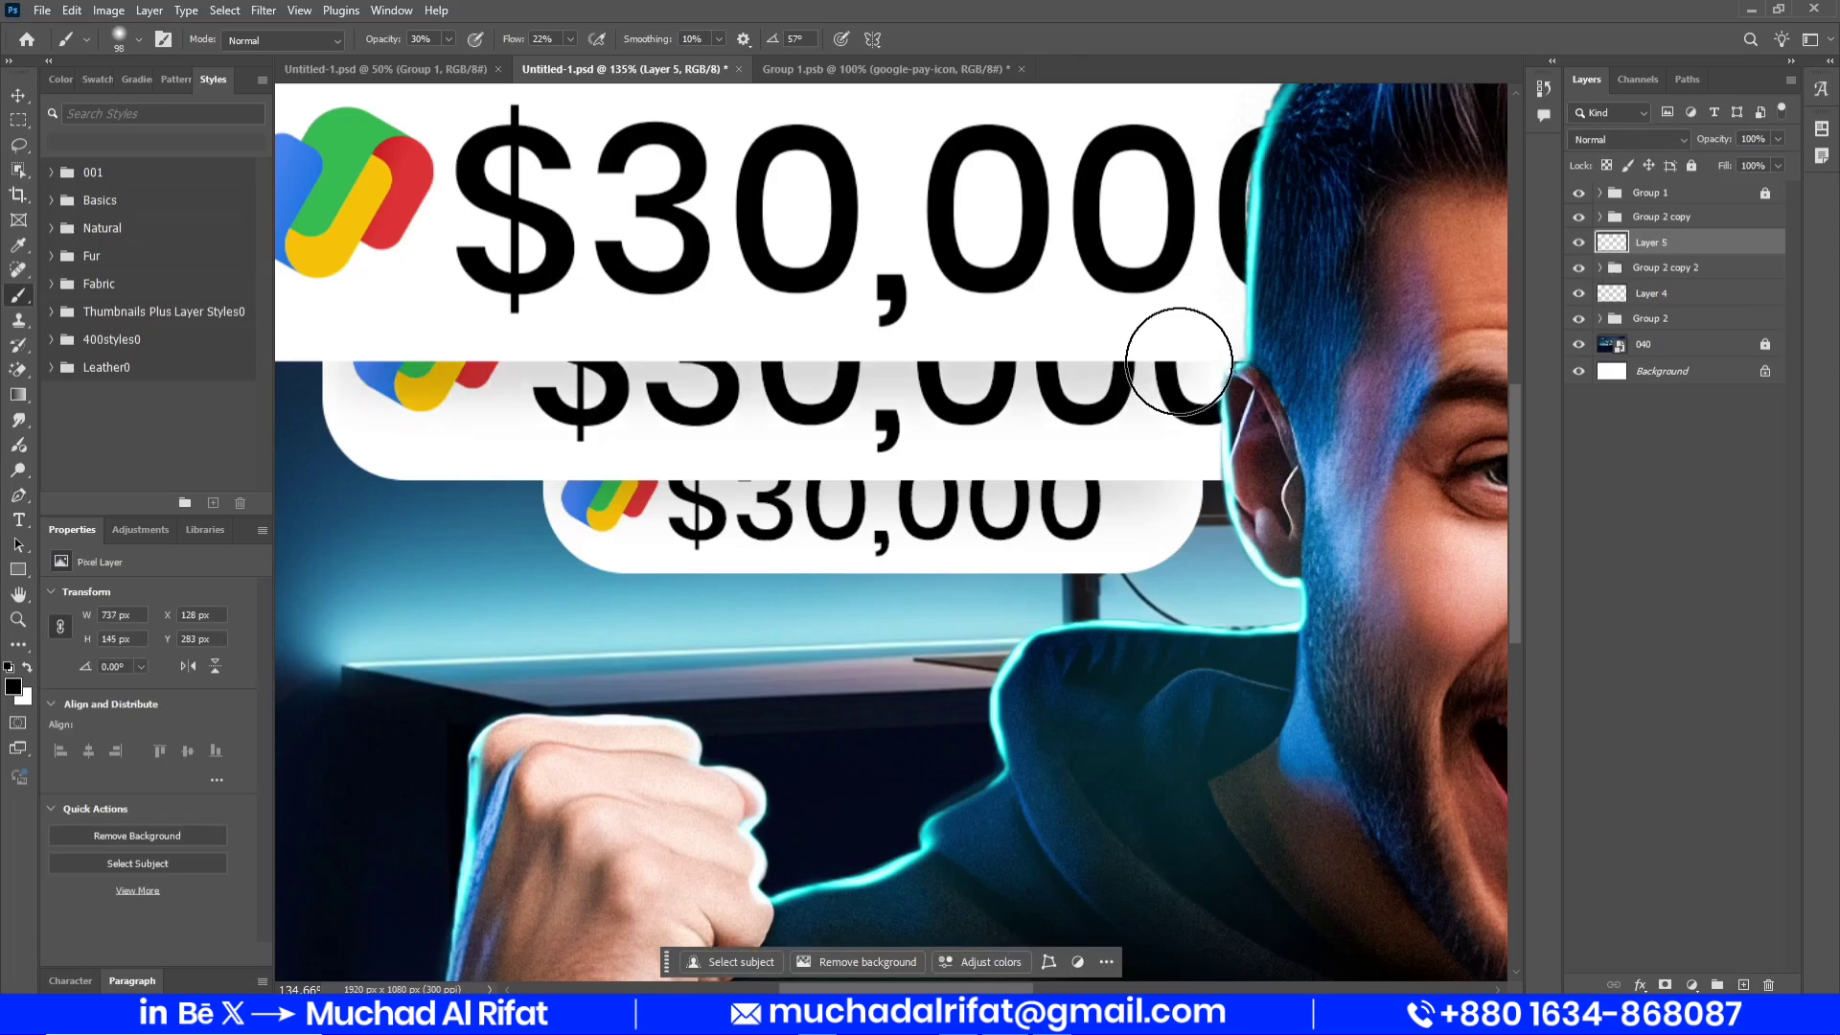
{"action": "scroll", "coordinate": [1063, 427], "scroll_direction": "up", "scroll_amount": 3}
{"action": "scroll", "coordinate": [1090, 450], "scroll_direction": "down", "scroll_amount": 3}
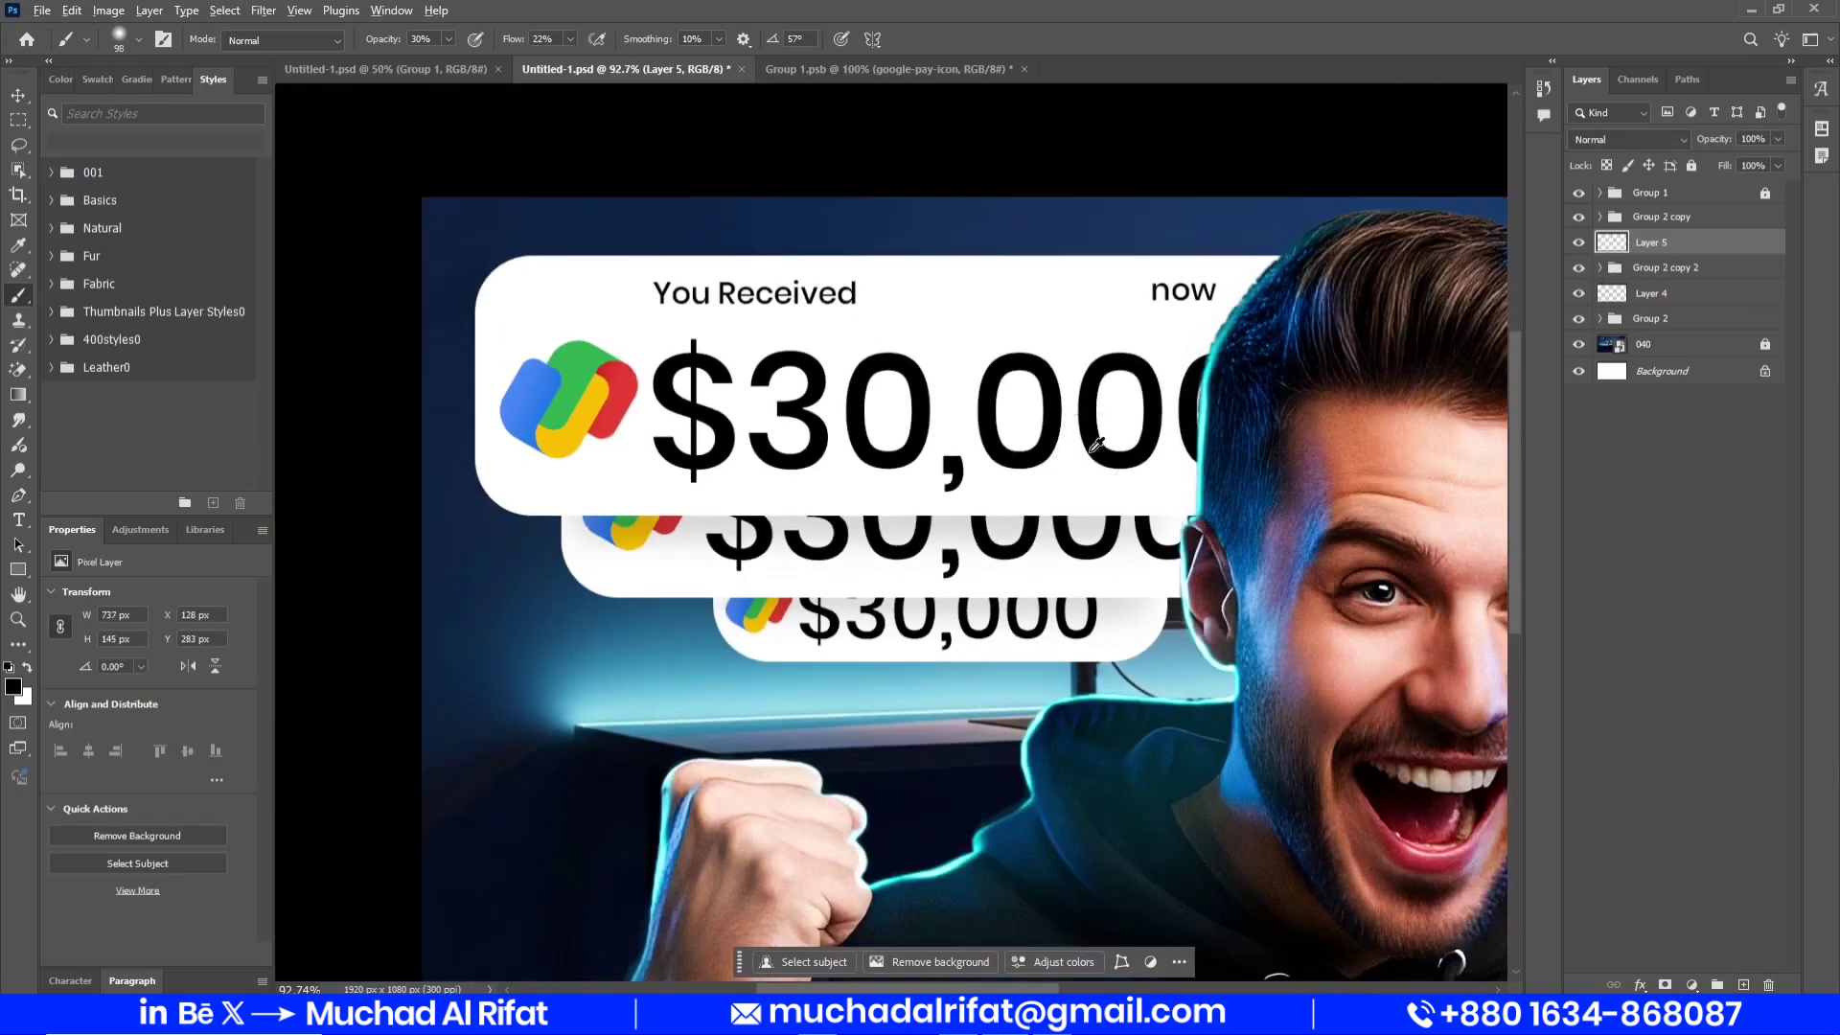
{"action": "scroll", "coordinate": [1090, 450], "scroll_direction": "down", "scroll_amount": 3}
{"action": "left_click", "coordinate": [17, 95]}
{"action": "key", "text": "ctrl+s"}
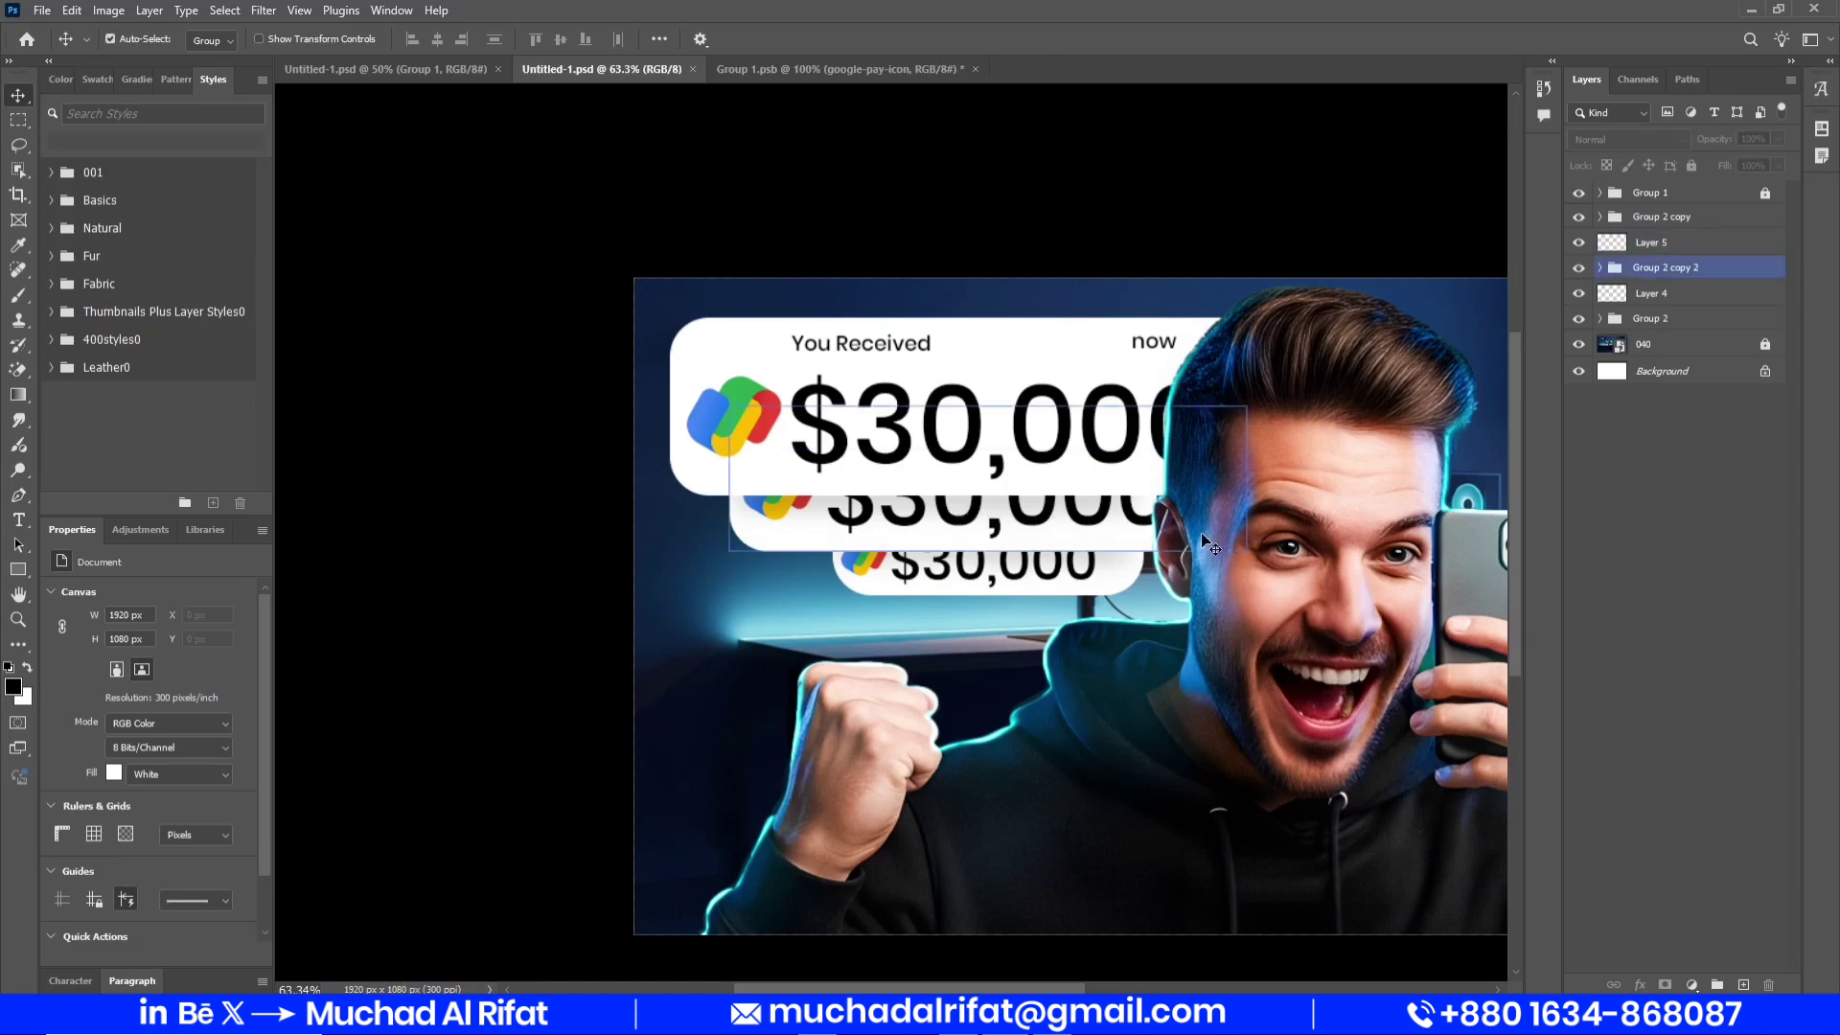
Convert the Group 2, Group 2 copy 2 and Group 2 copy card groups into separate smart objects
{"action": "left_click", "coordinate": [1668, 293]}
{"action": "left_click", "coordinate": [1715, 320]}
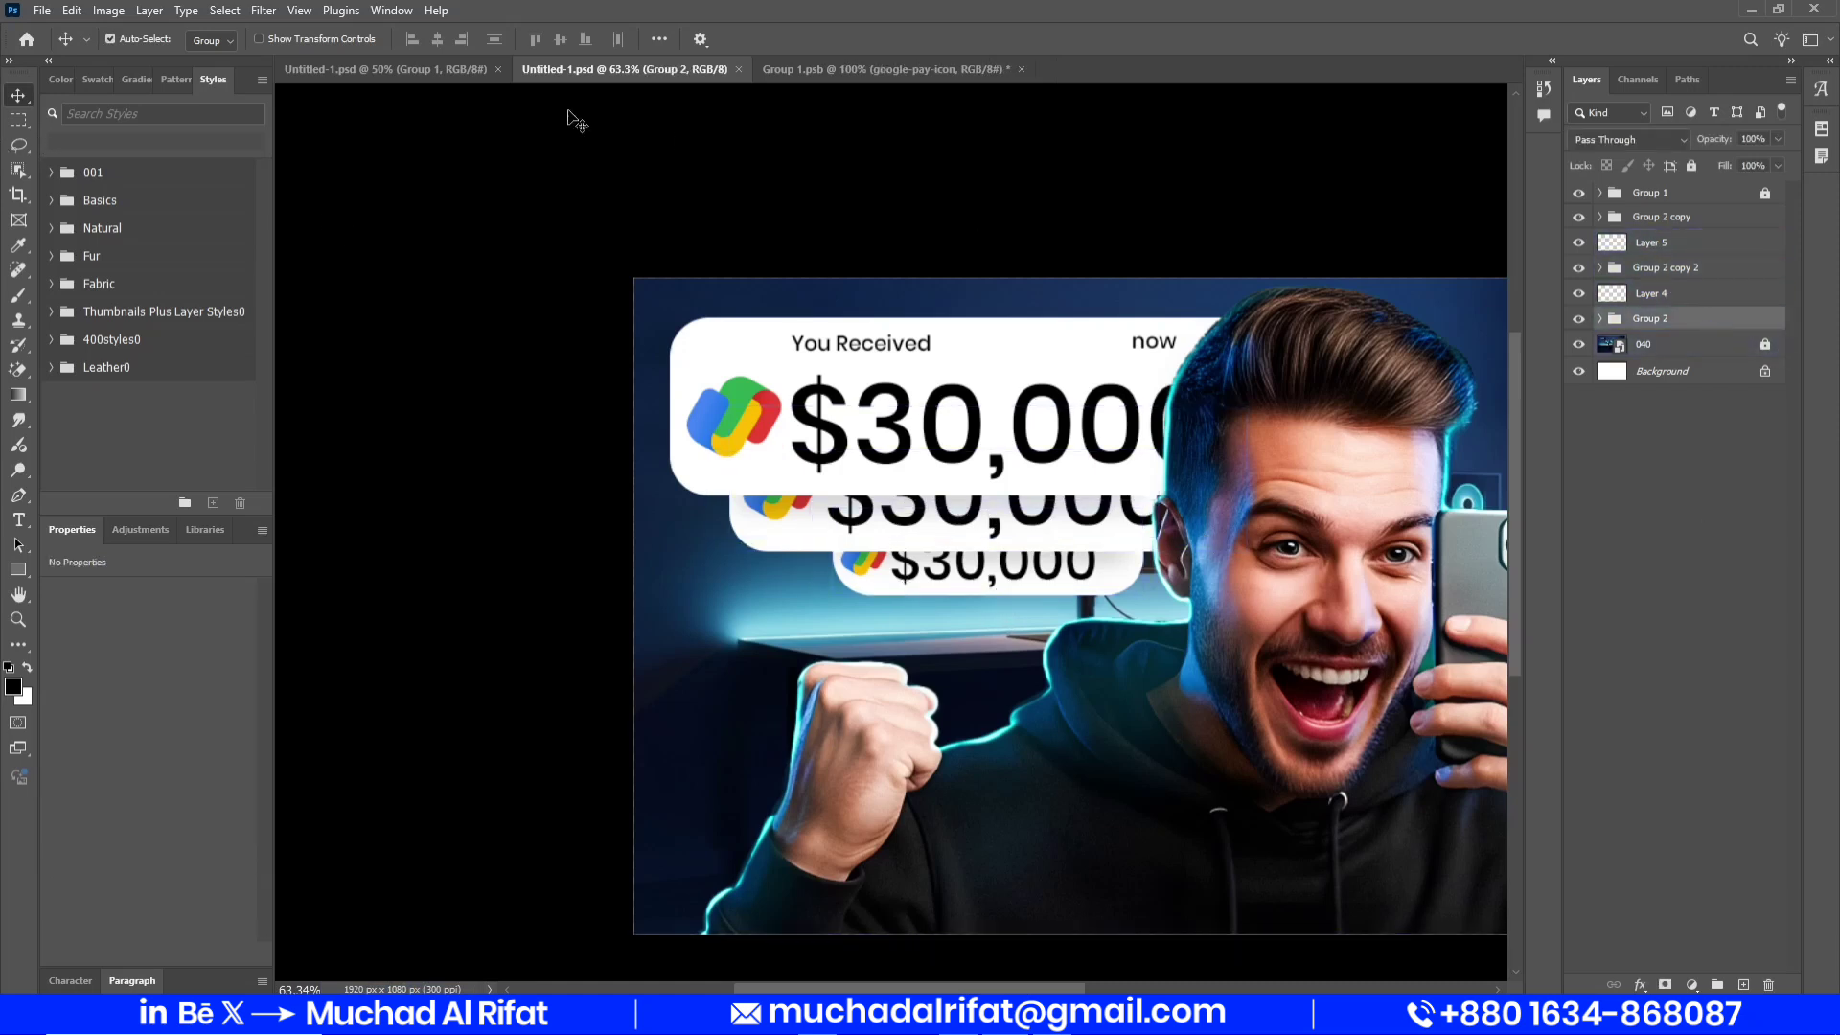
{"action": "left_click", "coordinate": [1711, 272]}
{"action": "left_click", "coordinate": [1718, 219]}
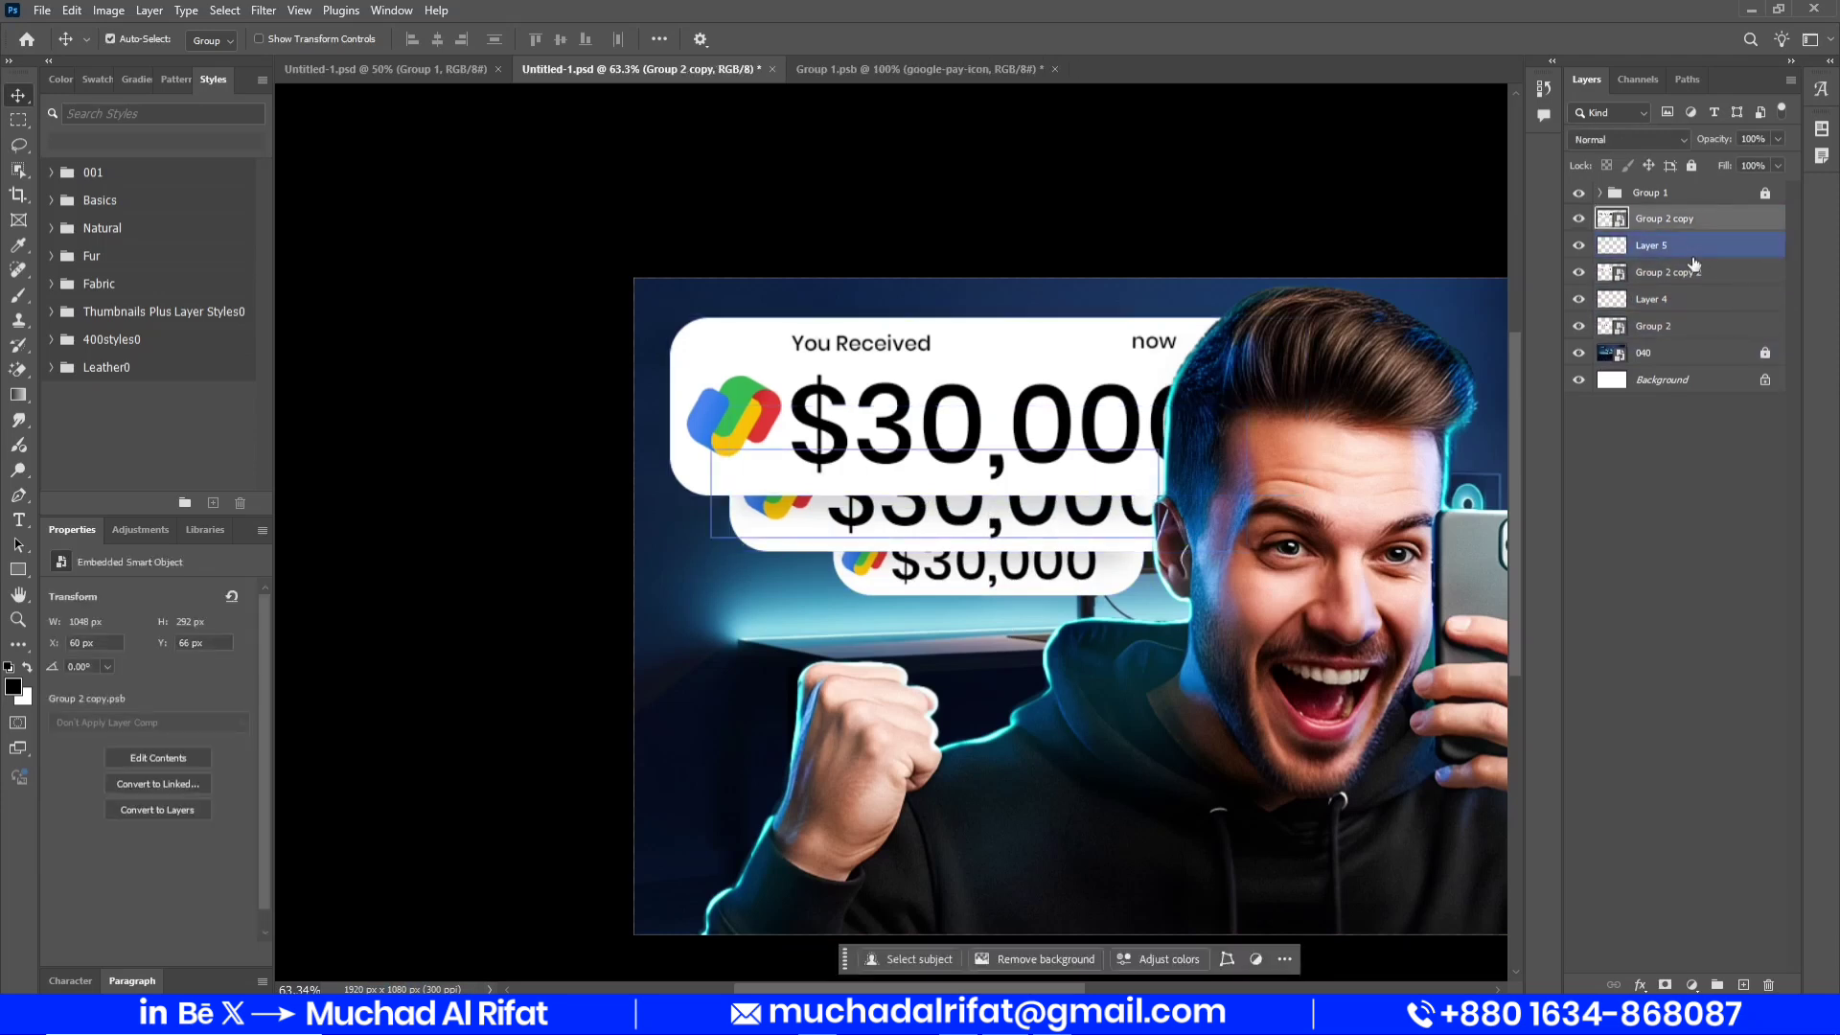
Apply a Gaussian Blur with a 6.2-pixel radius to the smallest card, Group 2
{"action": "left_click", "coordinate": [1668, 326]}
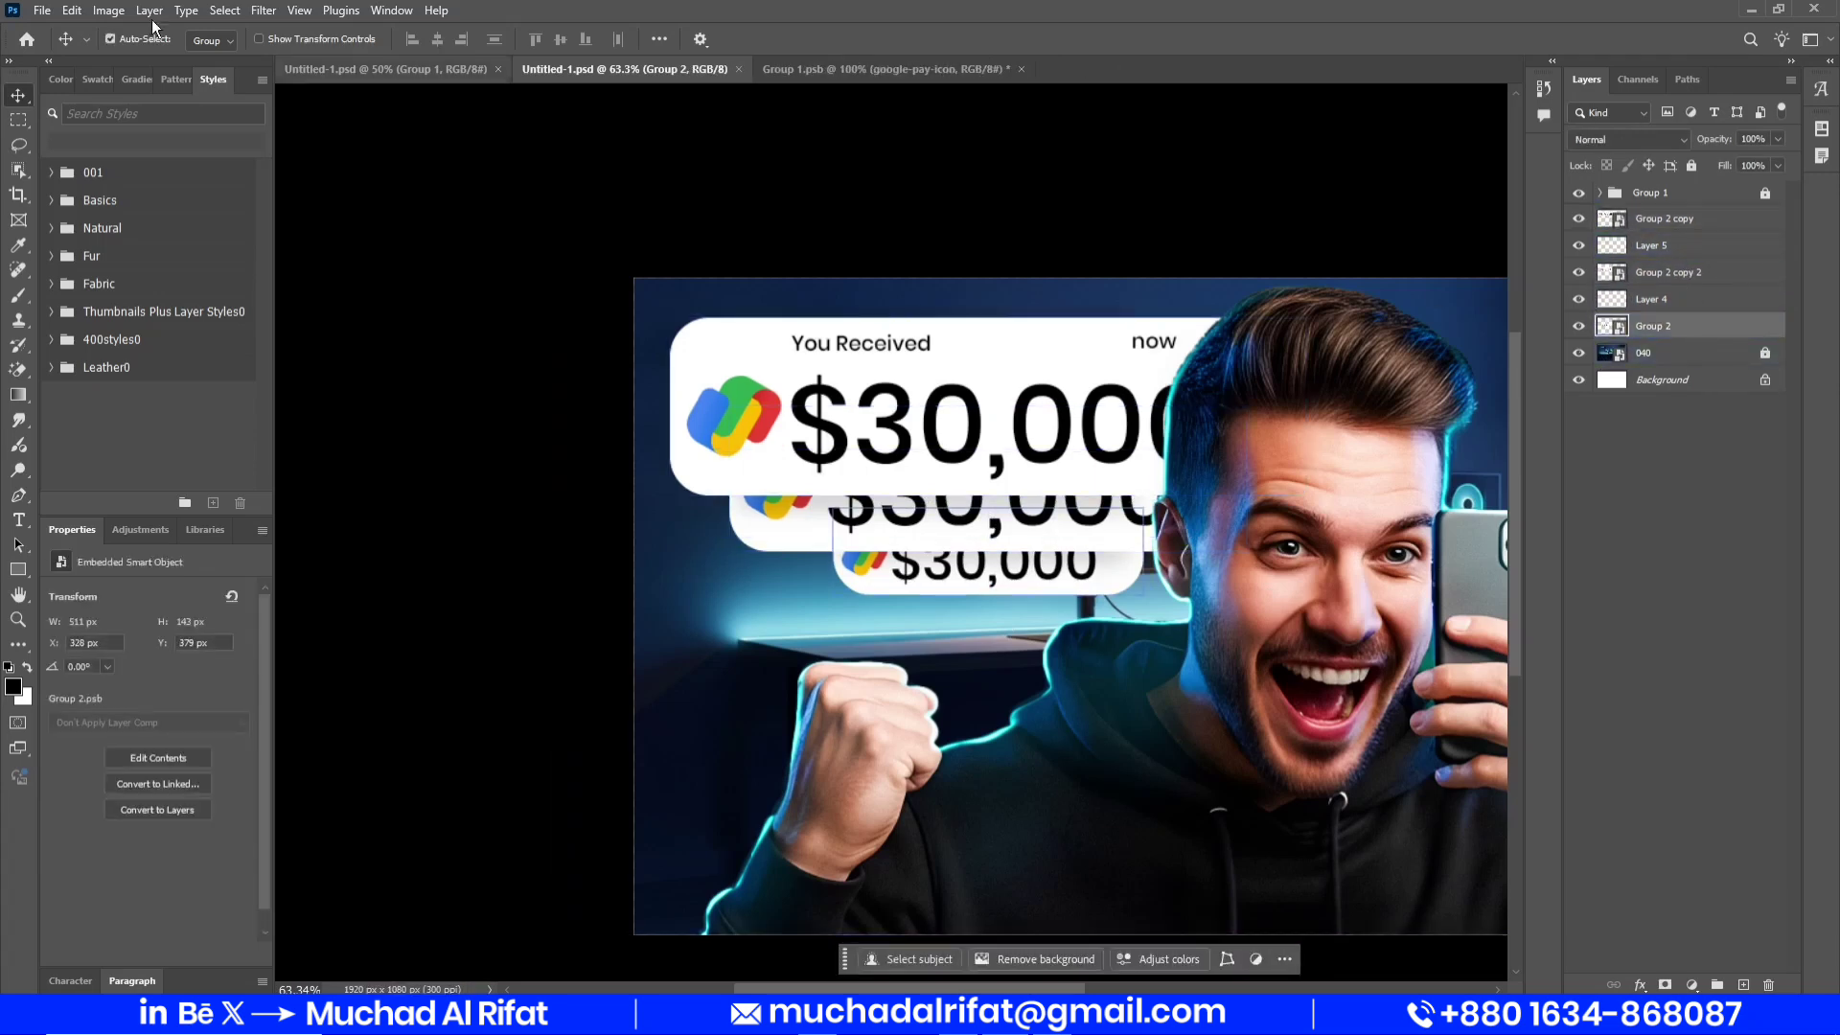
{"action": "left_click", "coordinate": [268, 10]}
{"action": "mouse_move", "coordinate": [301, 238]}
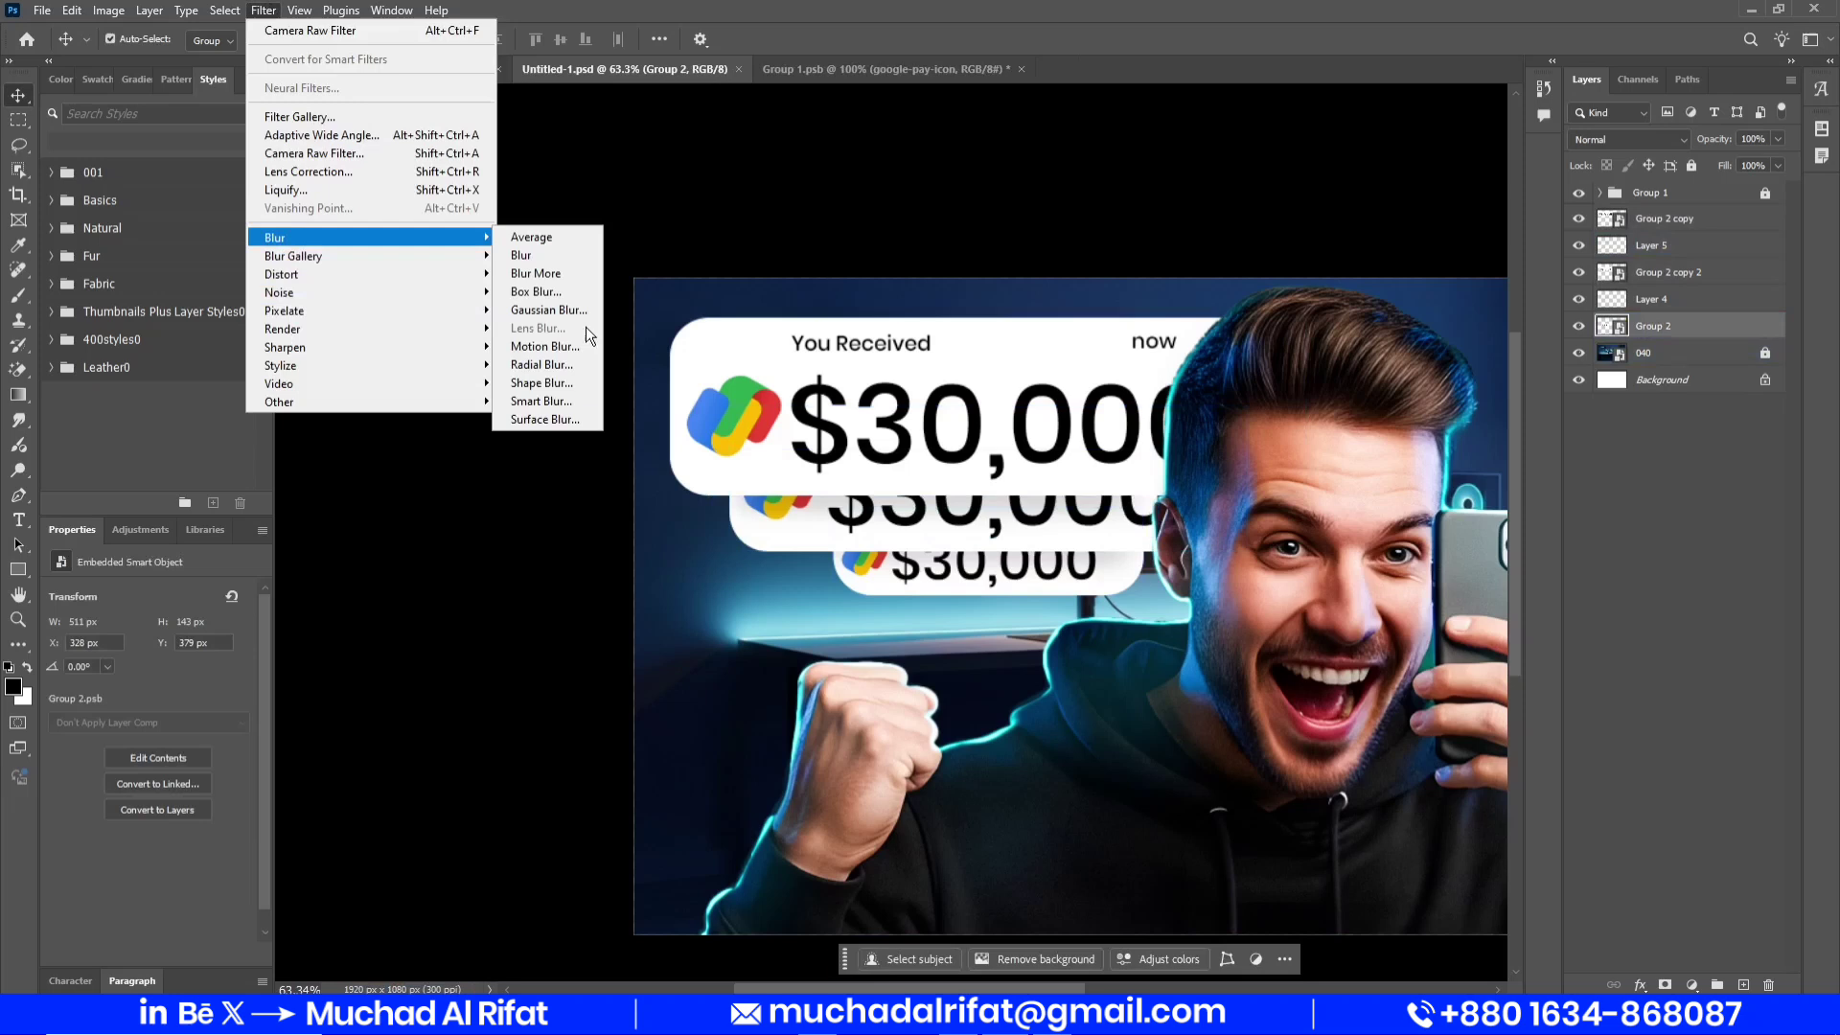
{"action": "left_click", "coordinate": [537, 309]}
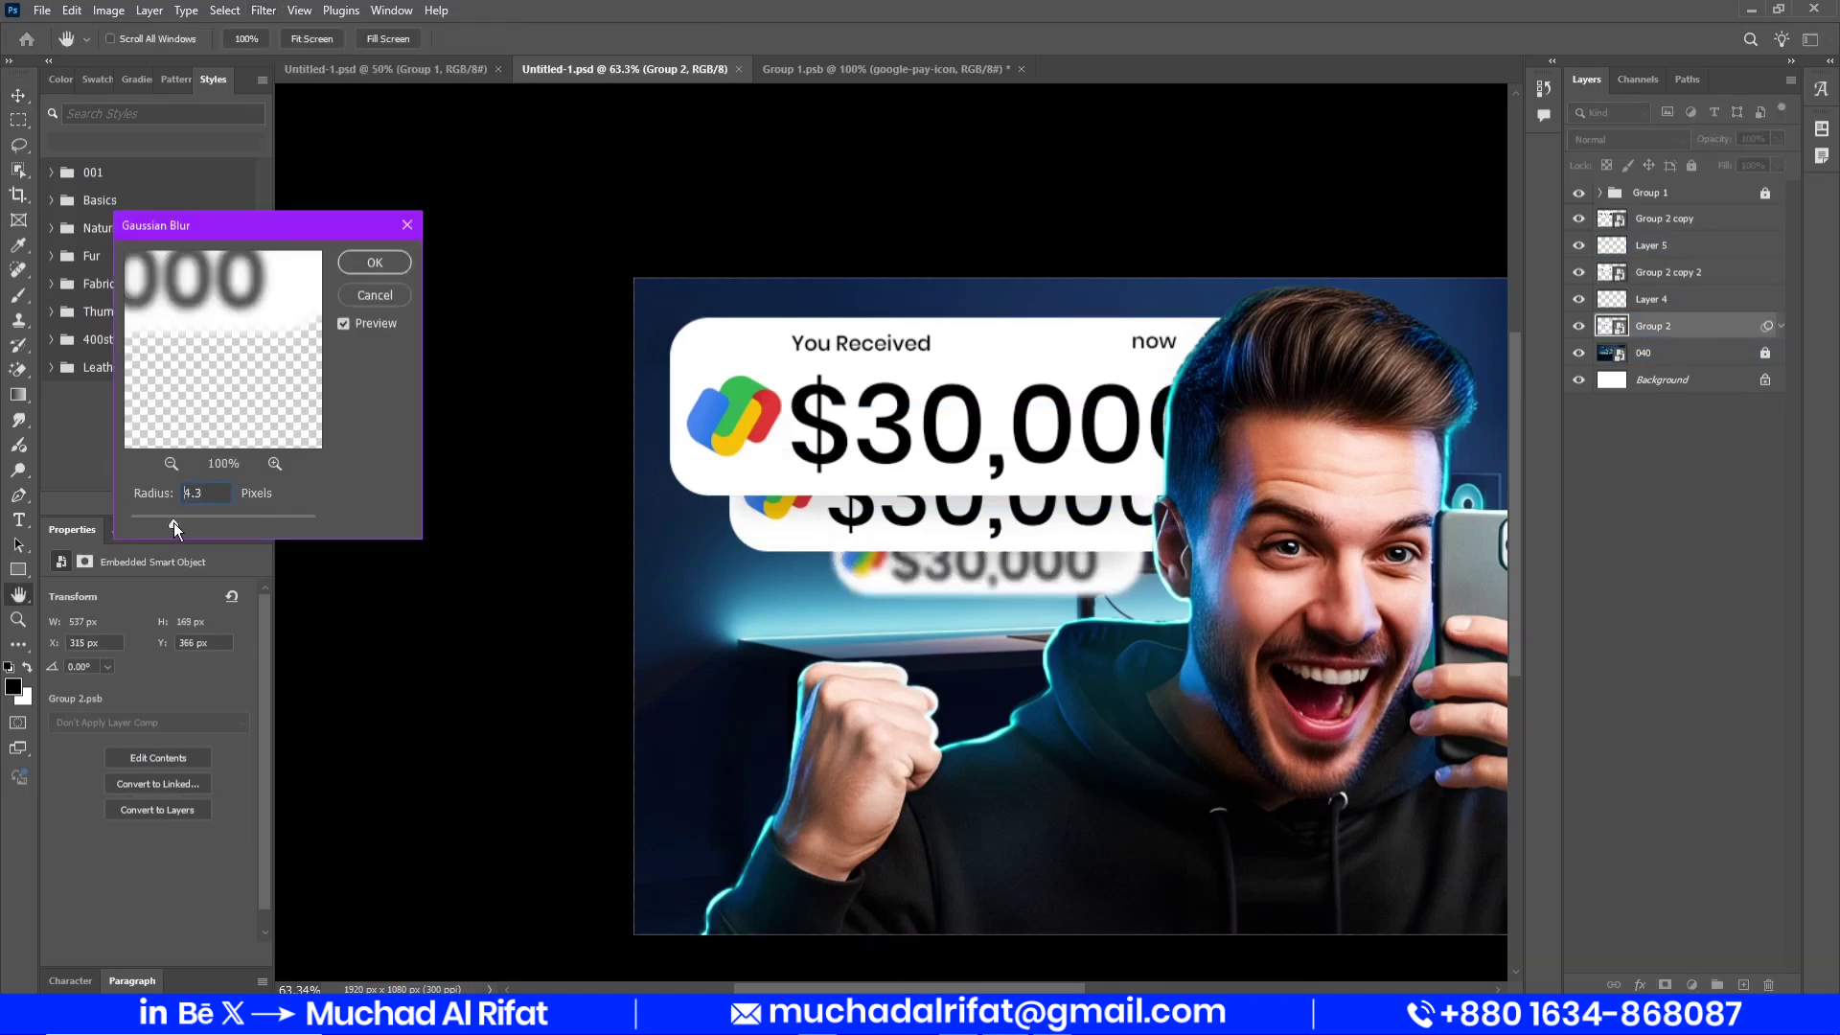
{"action": "left_click_drag", "start_coordinate": [174, 521], "coordinate": [185, 526]}
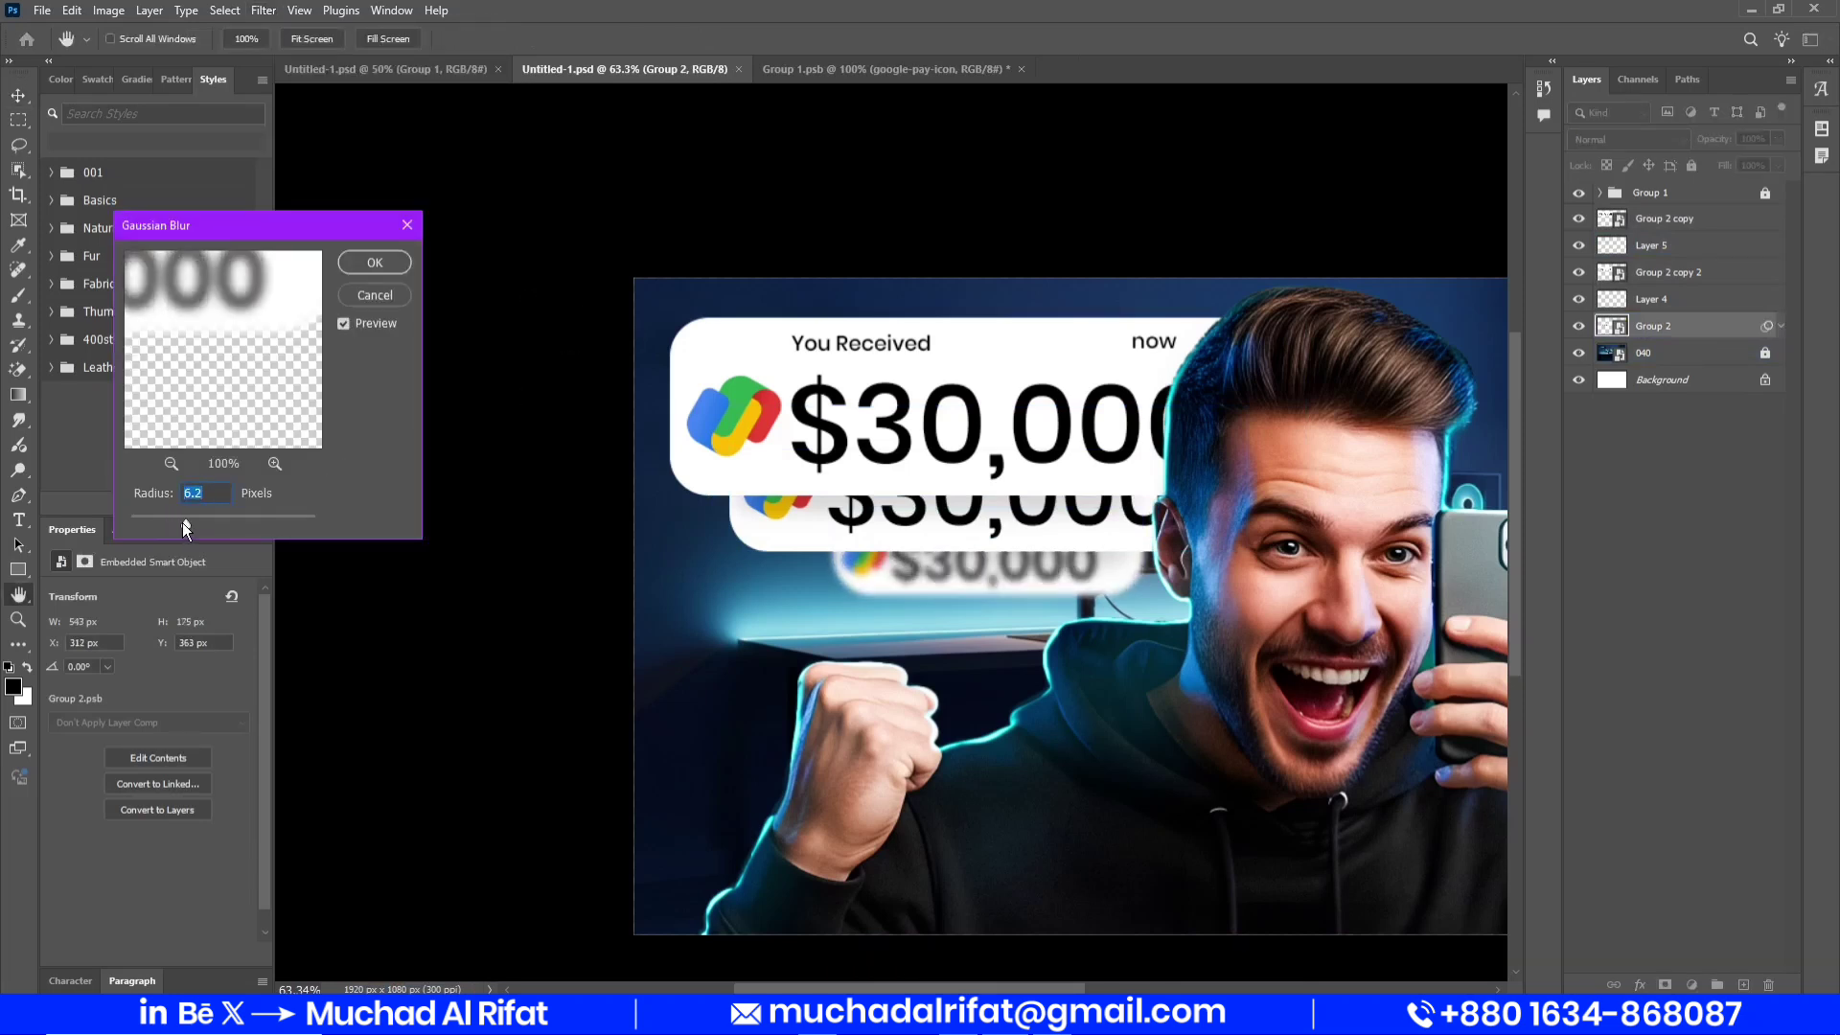
{"action": "left_click", "coordinate": [374, 261]}
Apply a Gaussian Blur with a 5.4-pixel radius to the middle card, Group 2 copy 2, and save the document
{"action": "left_click", "coordinate": [900, 477]}
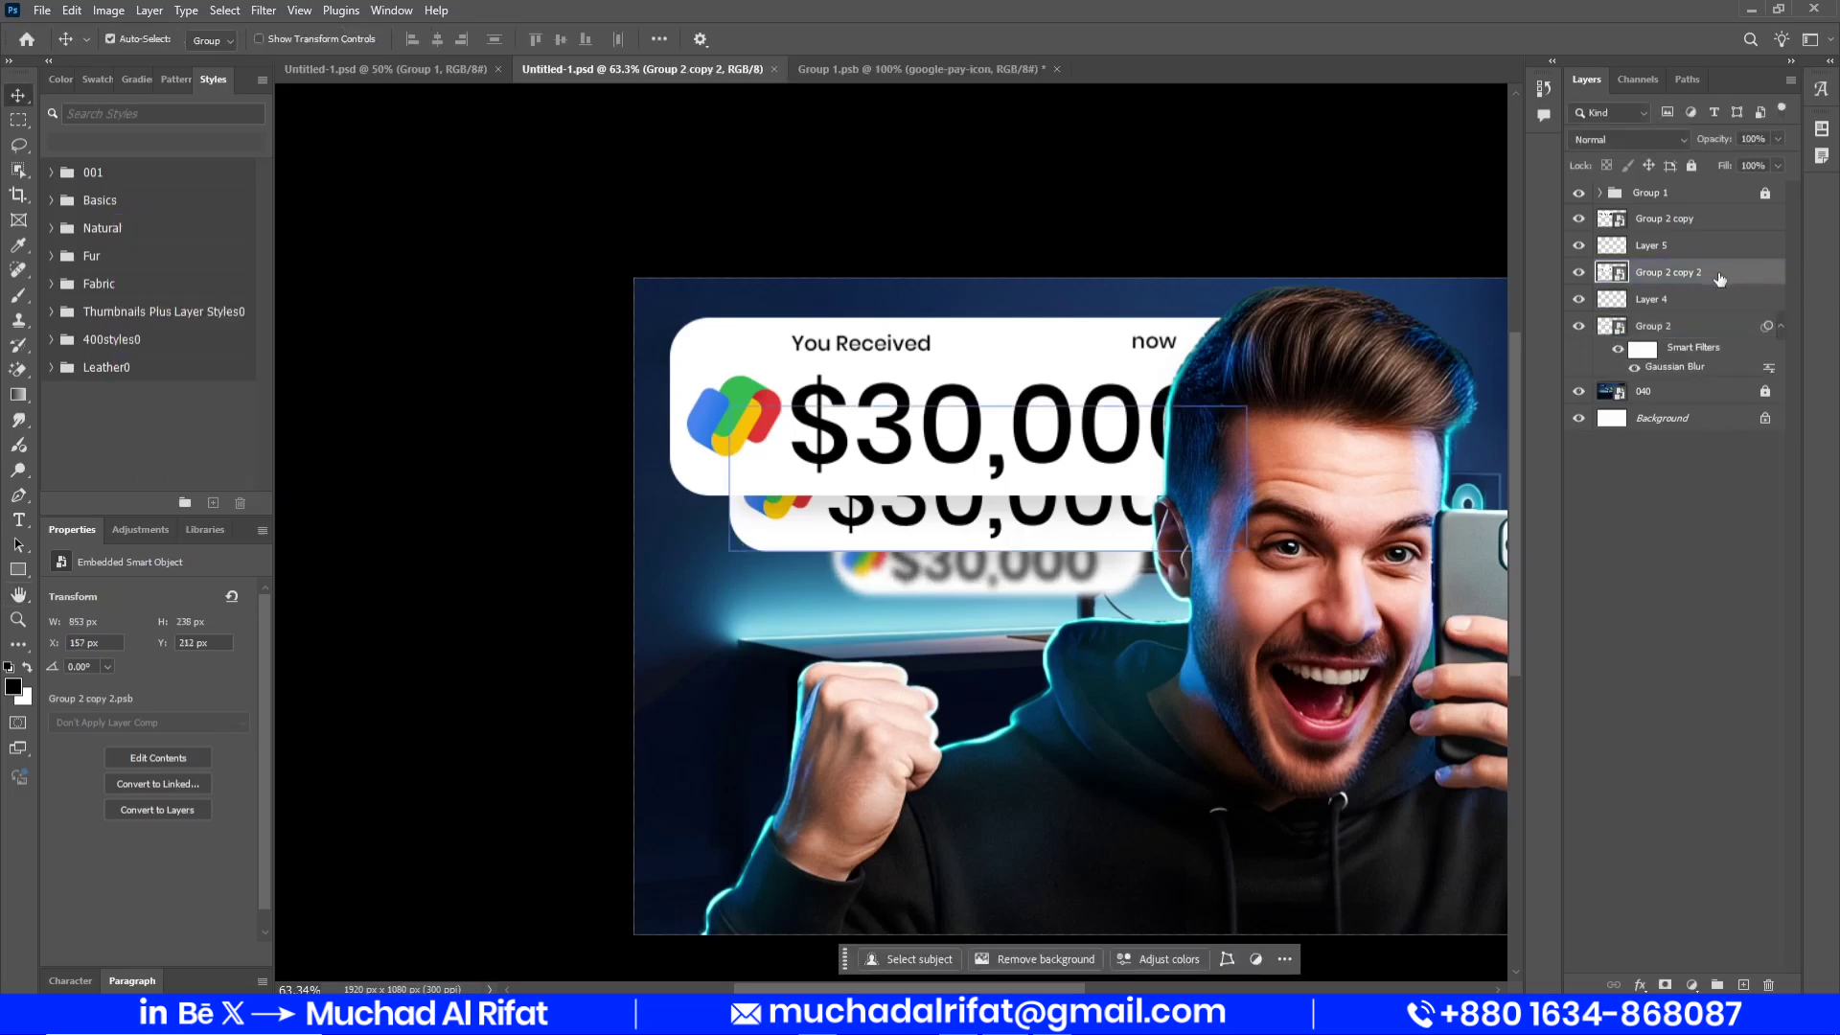
{"action": "left_click", "coordinate": [257, 11]}
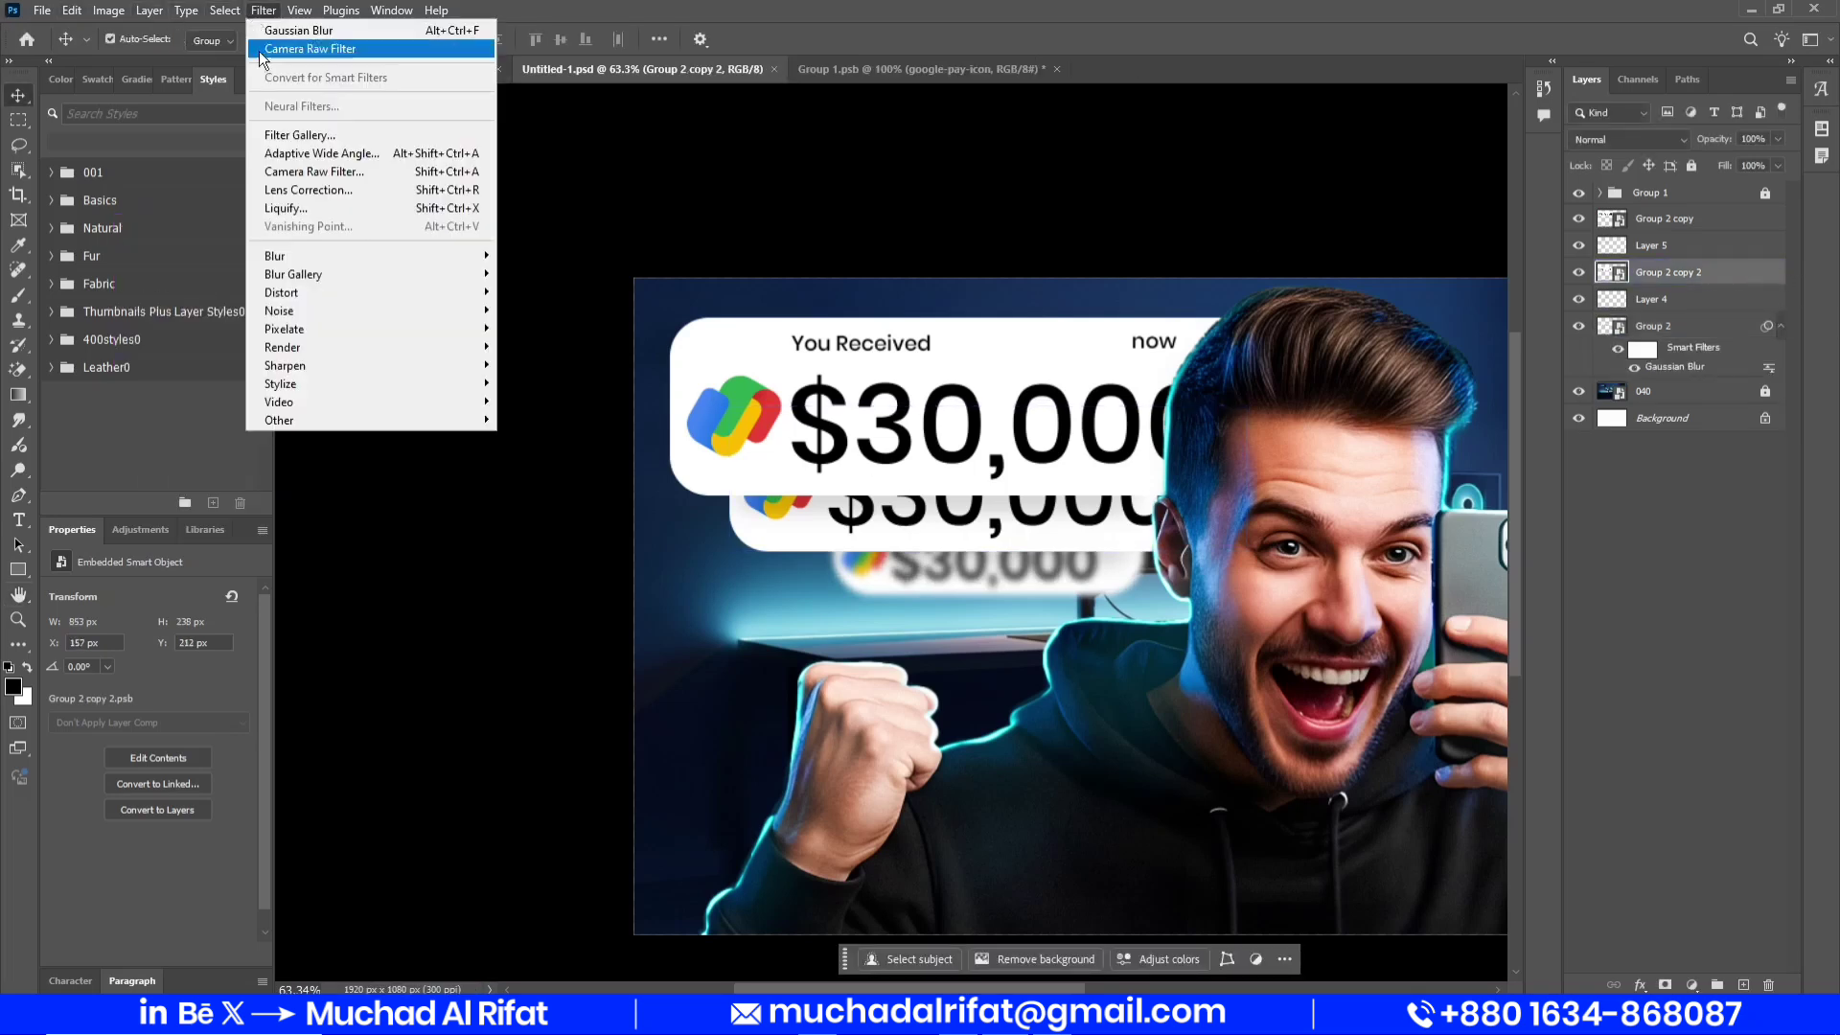
{"action": "mouse_move", "coordinate": [309, 255]}
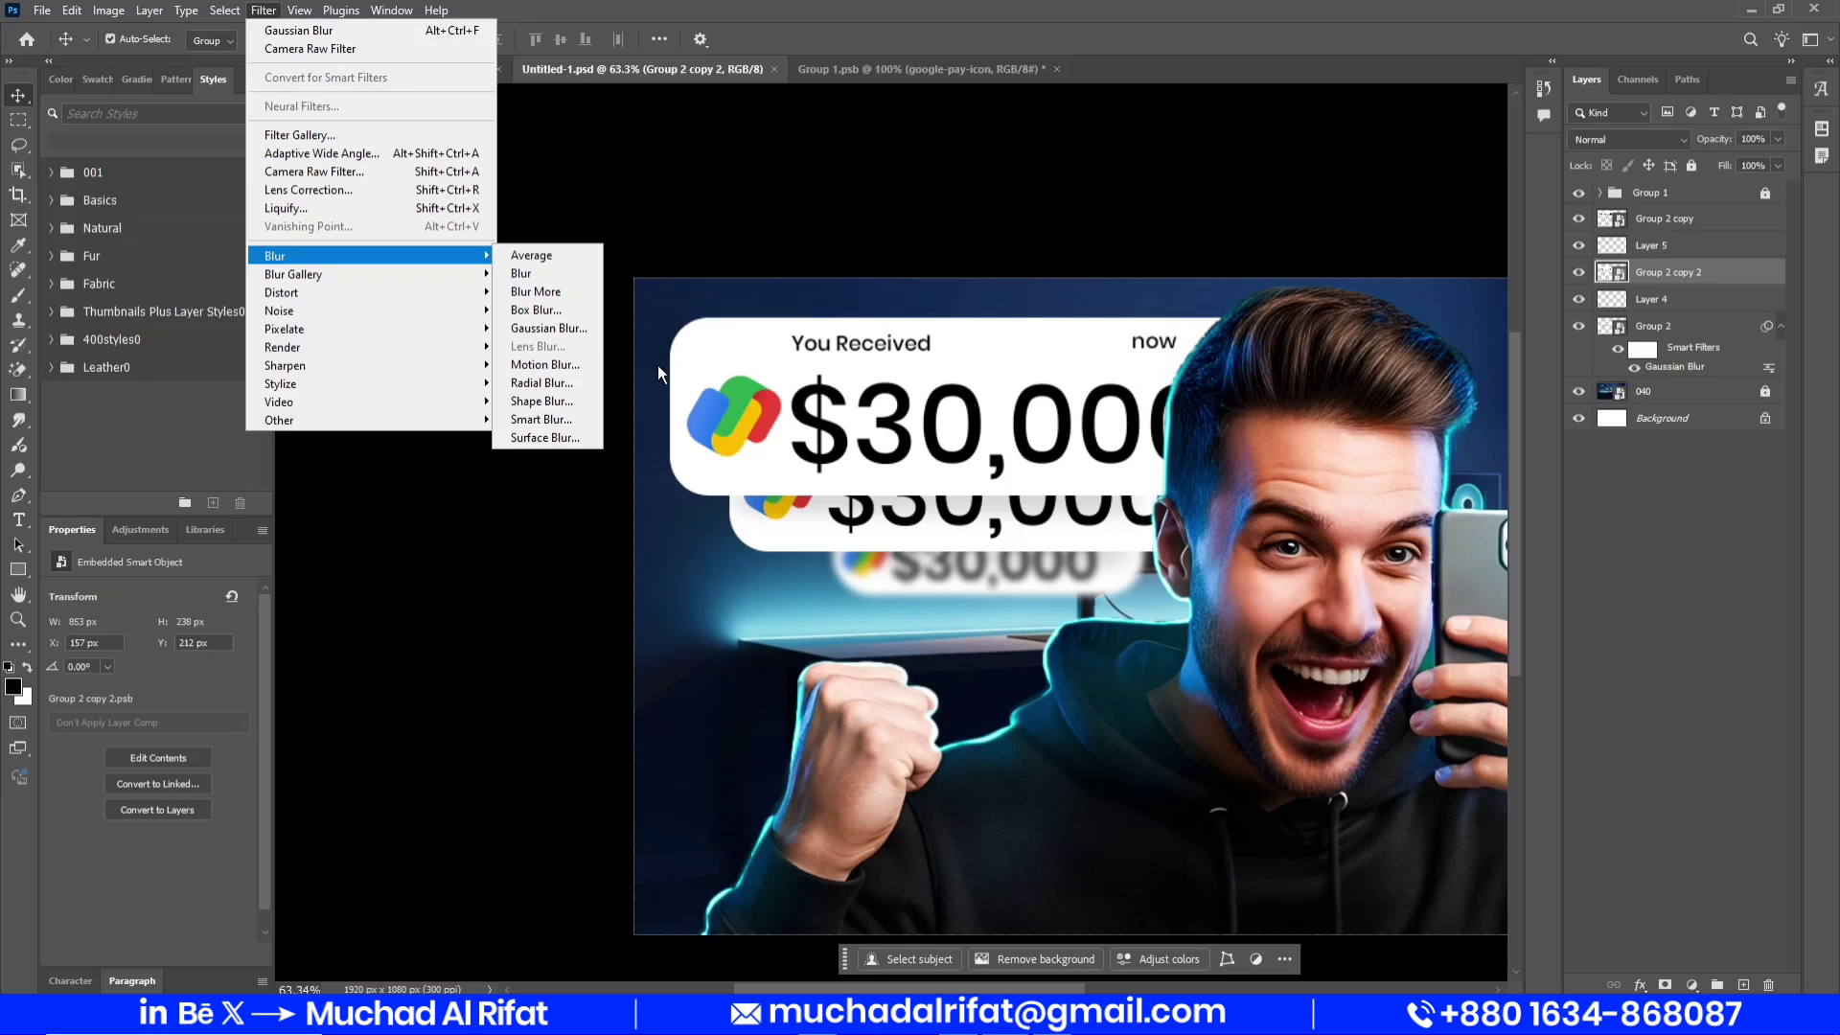
{"action": "left_click", "coordinate": [567, 331]}
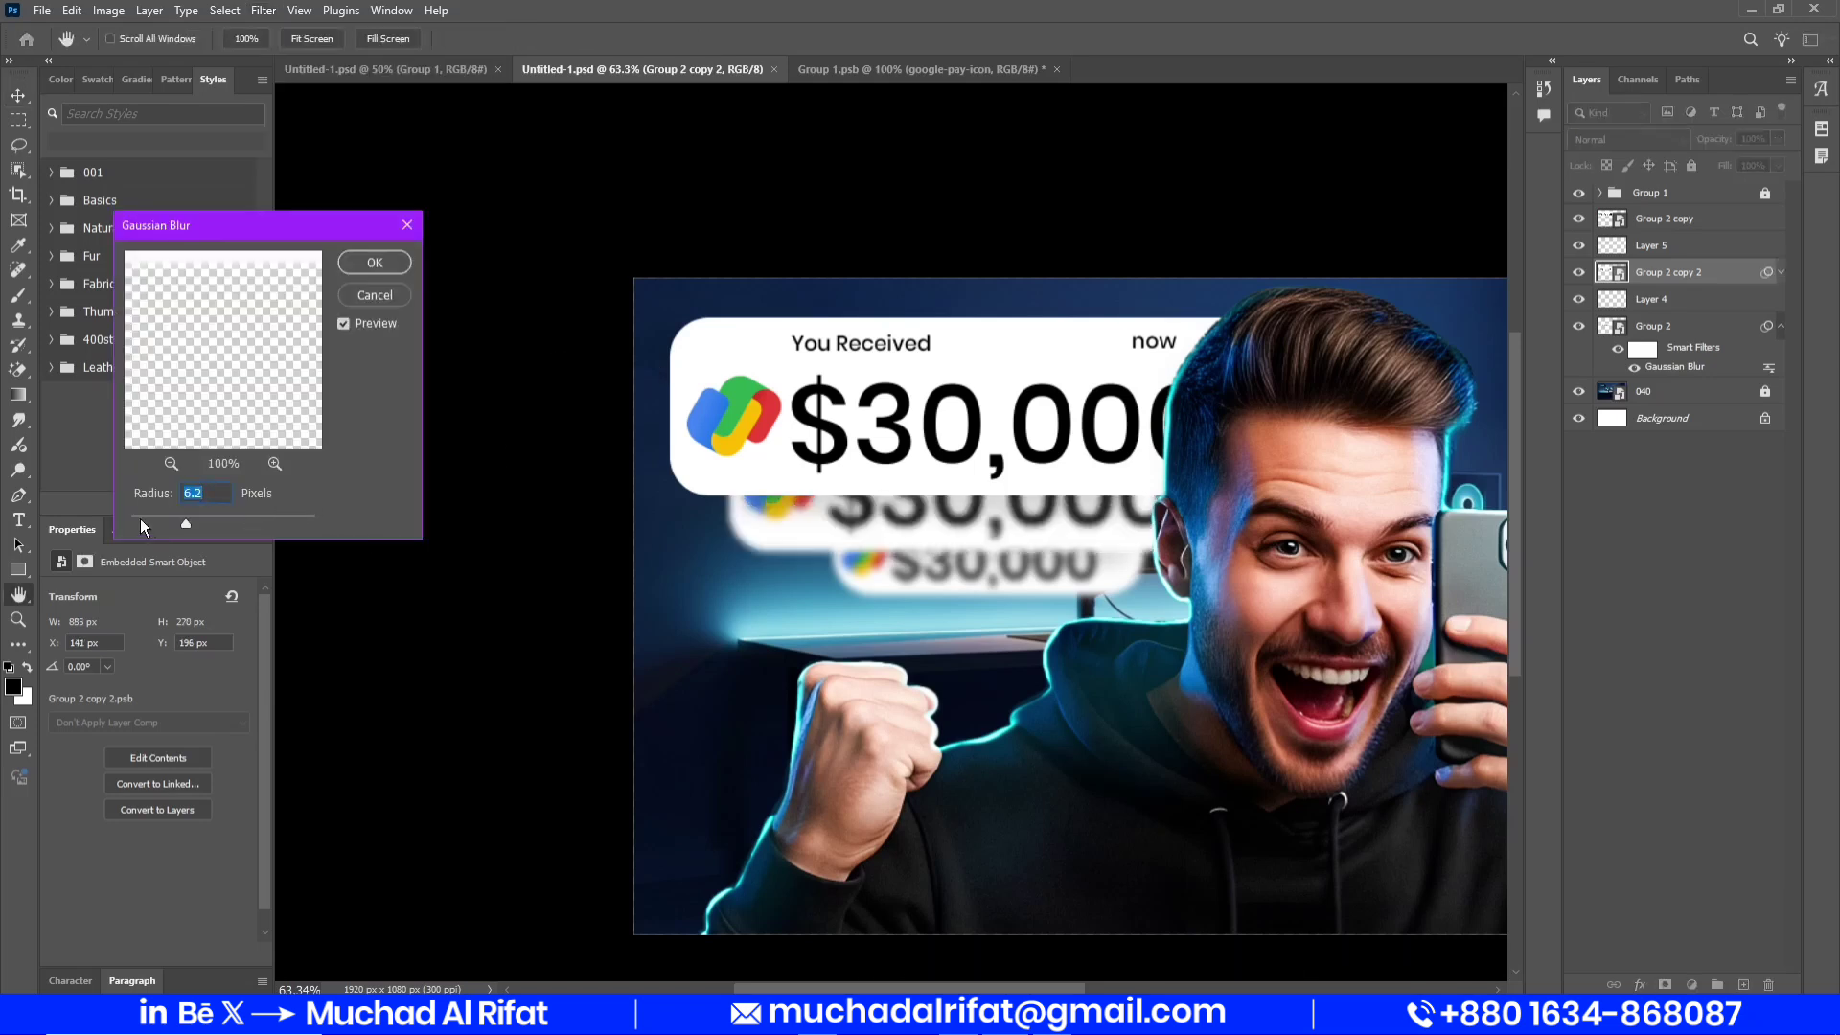
{"action": "left_click_drag", "start_coordinate": [204, 522], "coordinate": [168, 516]}
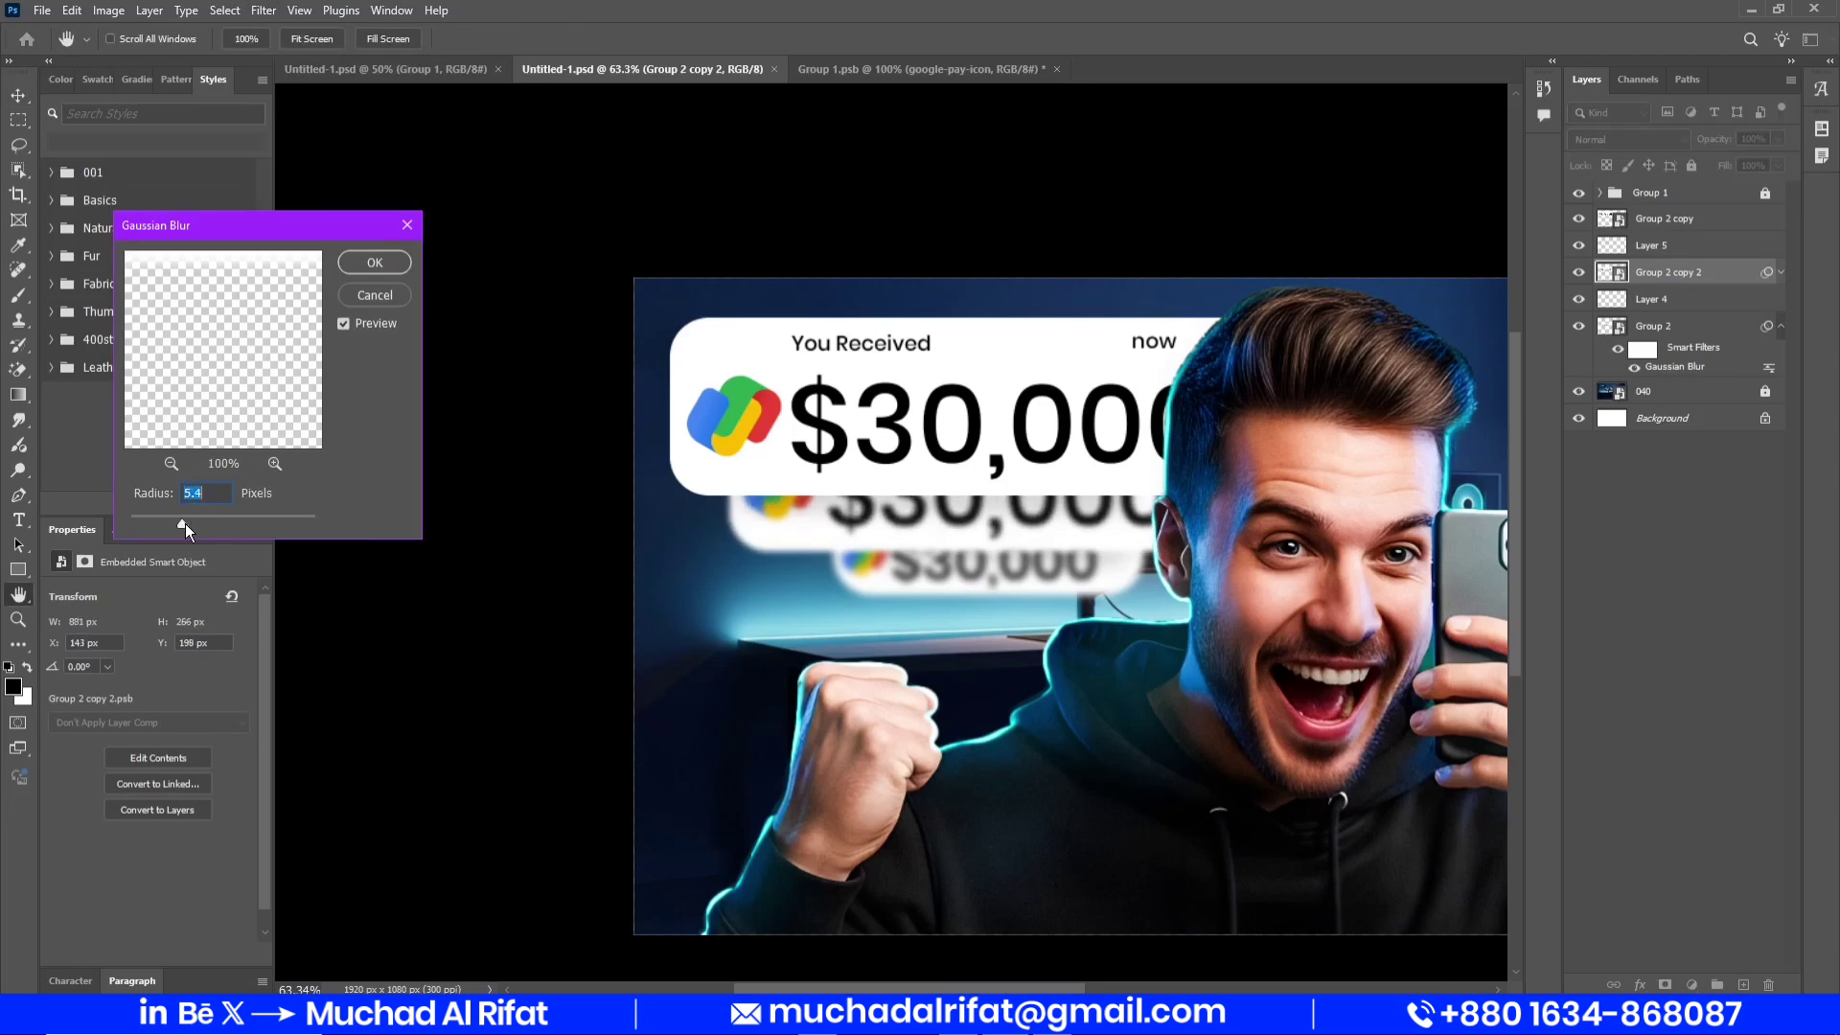
{"action": "left_click", "coordinate": [375, 262]}
{"action": "key", "text": "ctrl+s"}
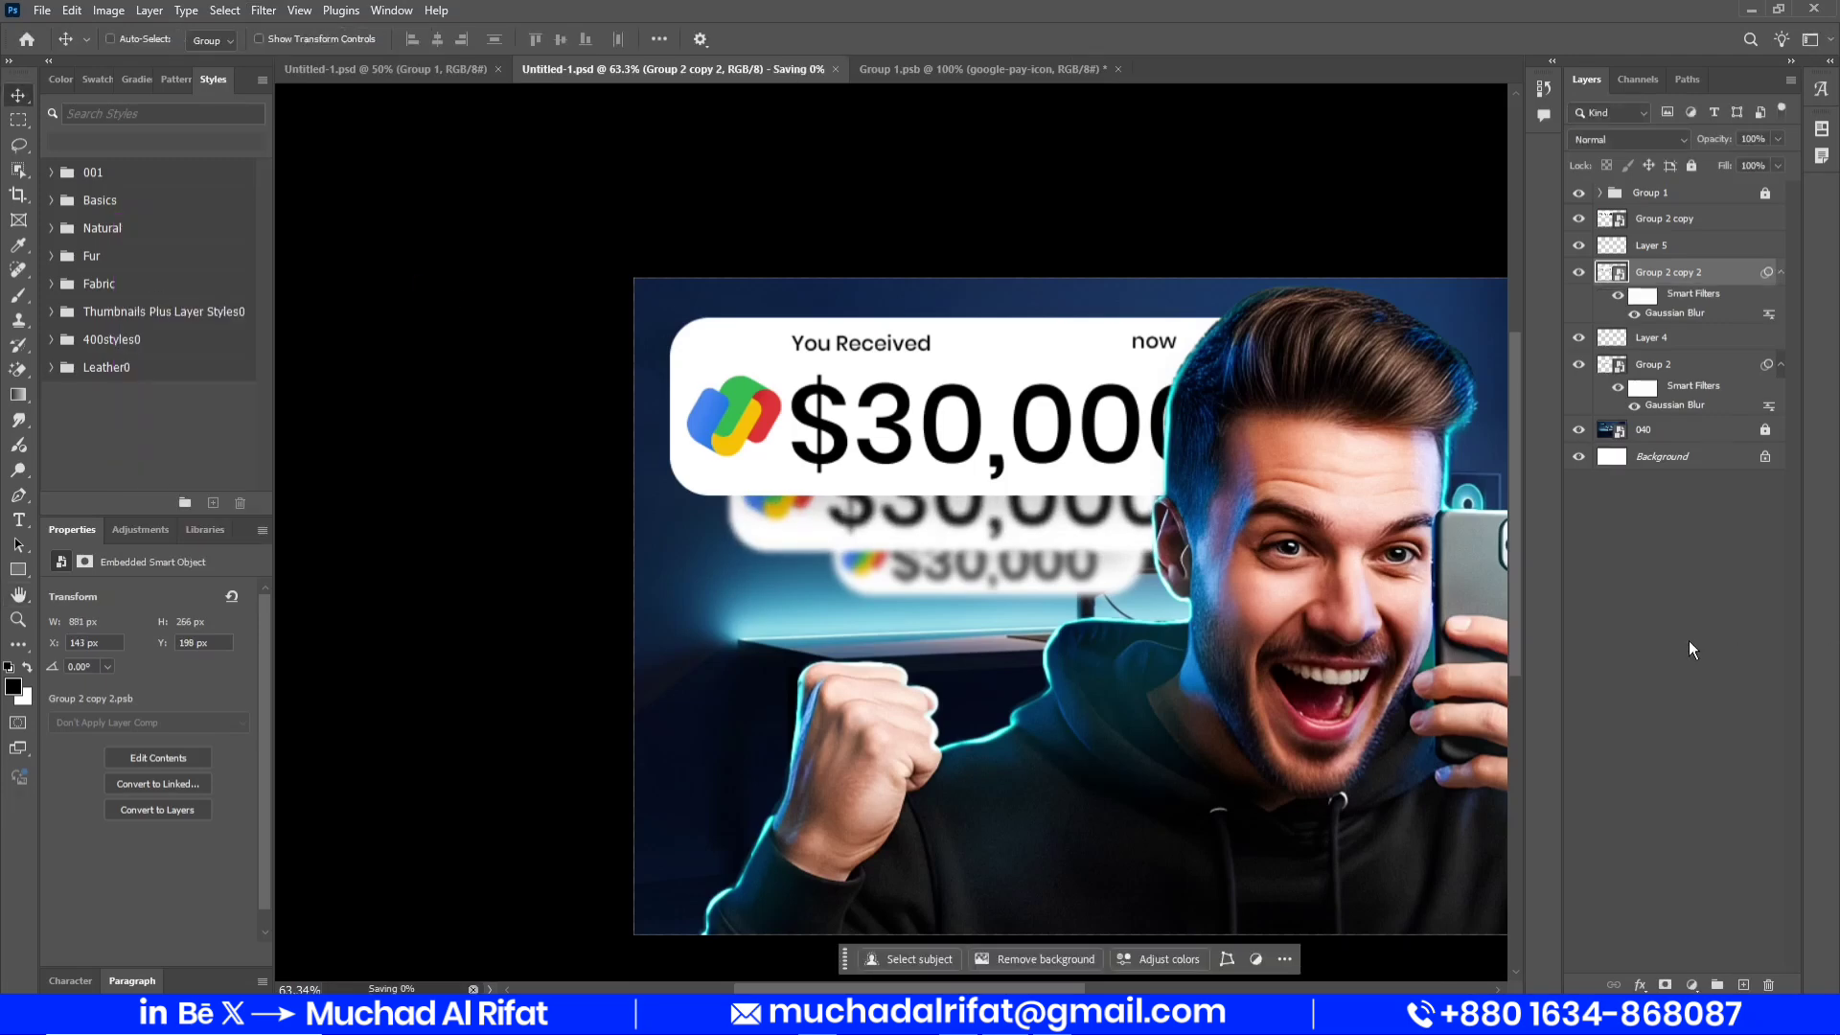
Group the three $30,000 cards and the two shadow layers between them into one group
{"action": "left_click", "coordinate": [1688, 640]}
{"action": "key", "text": "ctrl+0"}
{"action": "left_click", "coordinate": [1678, 228]}
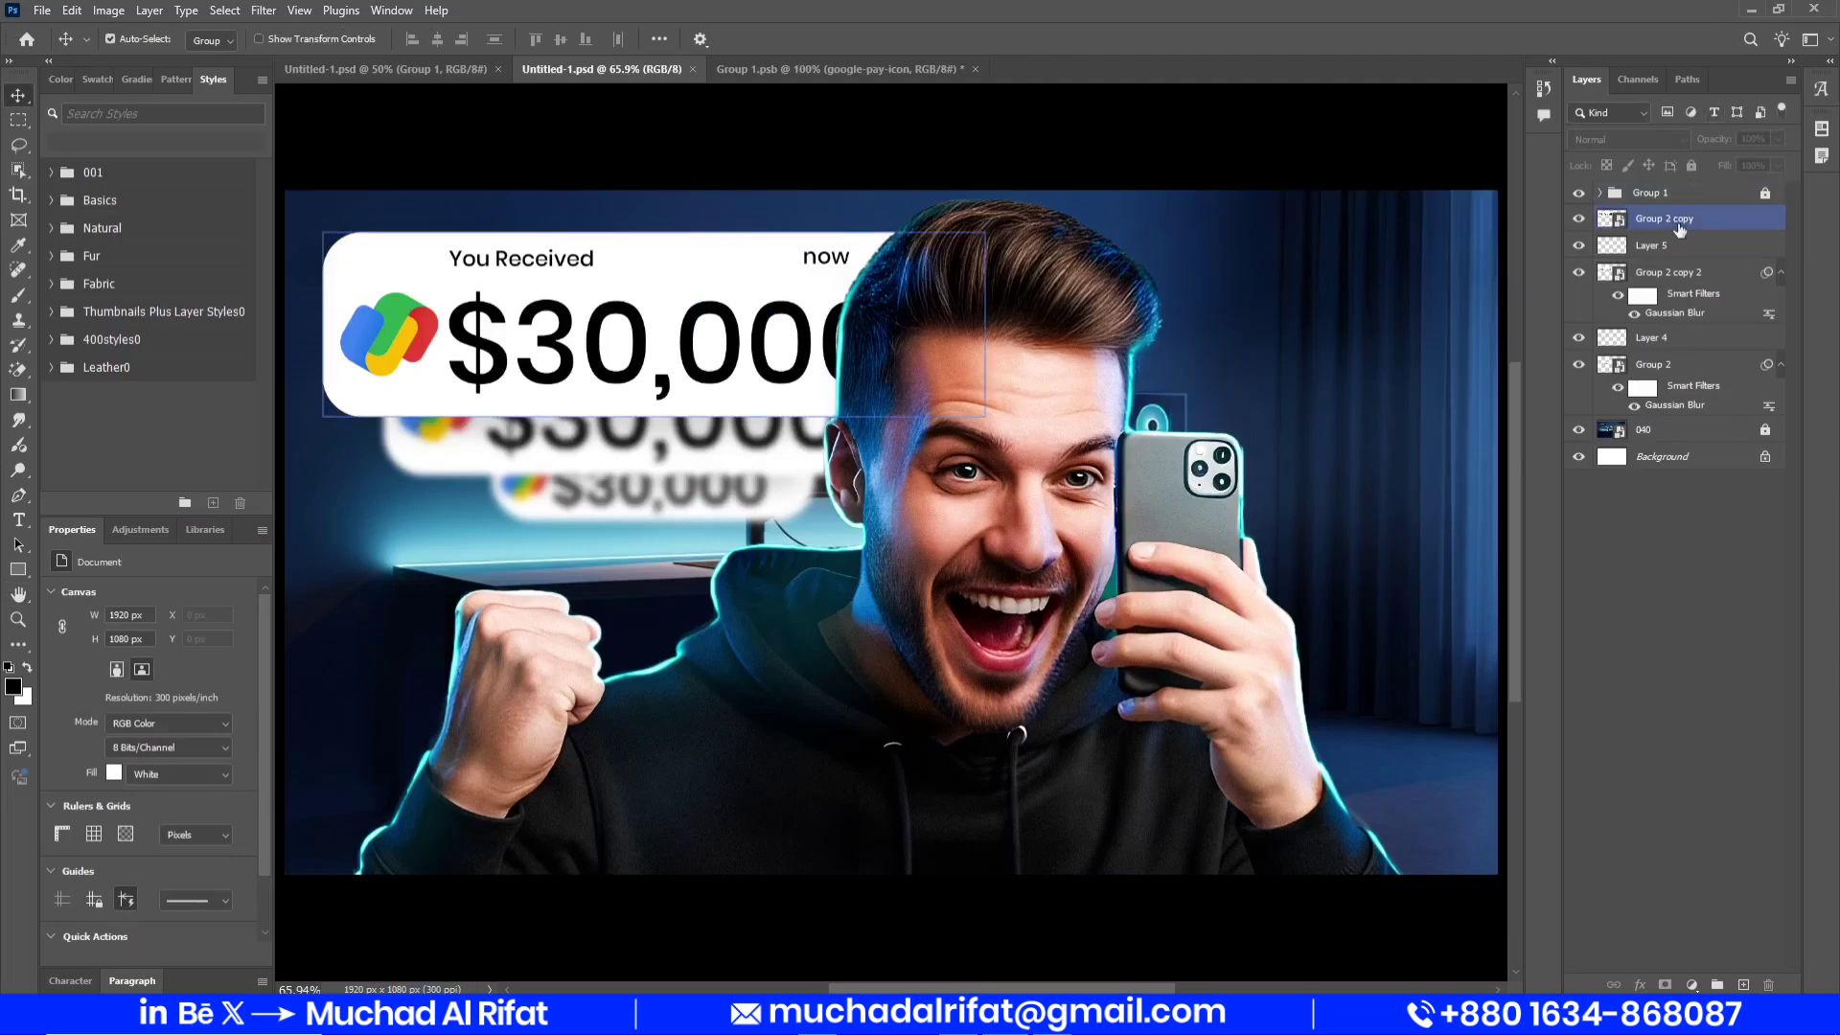
{"action": "left_click", "coordinate": [1682, 405], "text": "shift"}
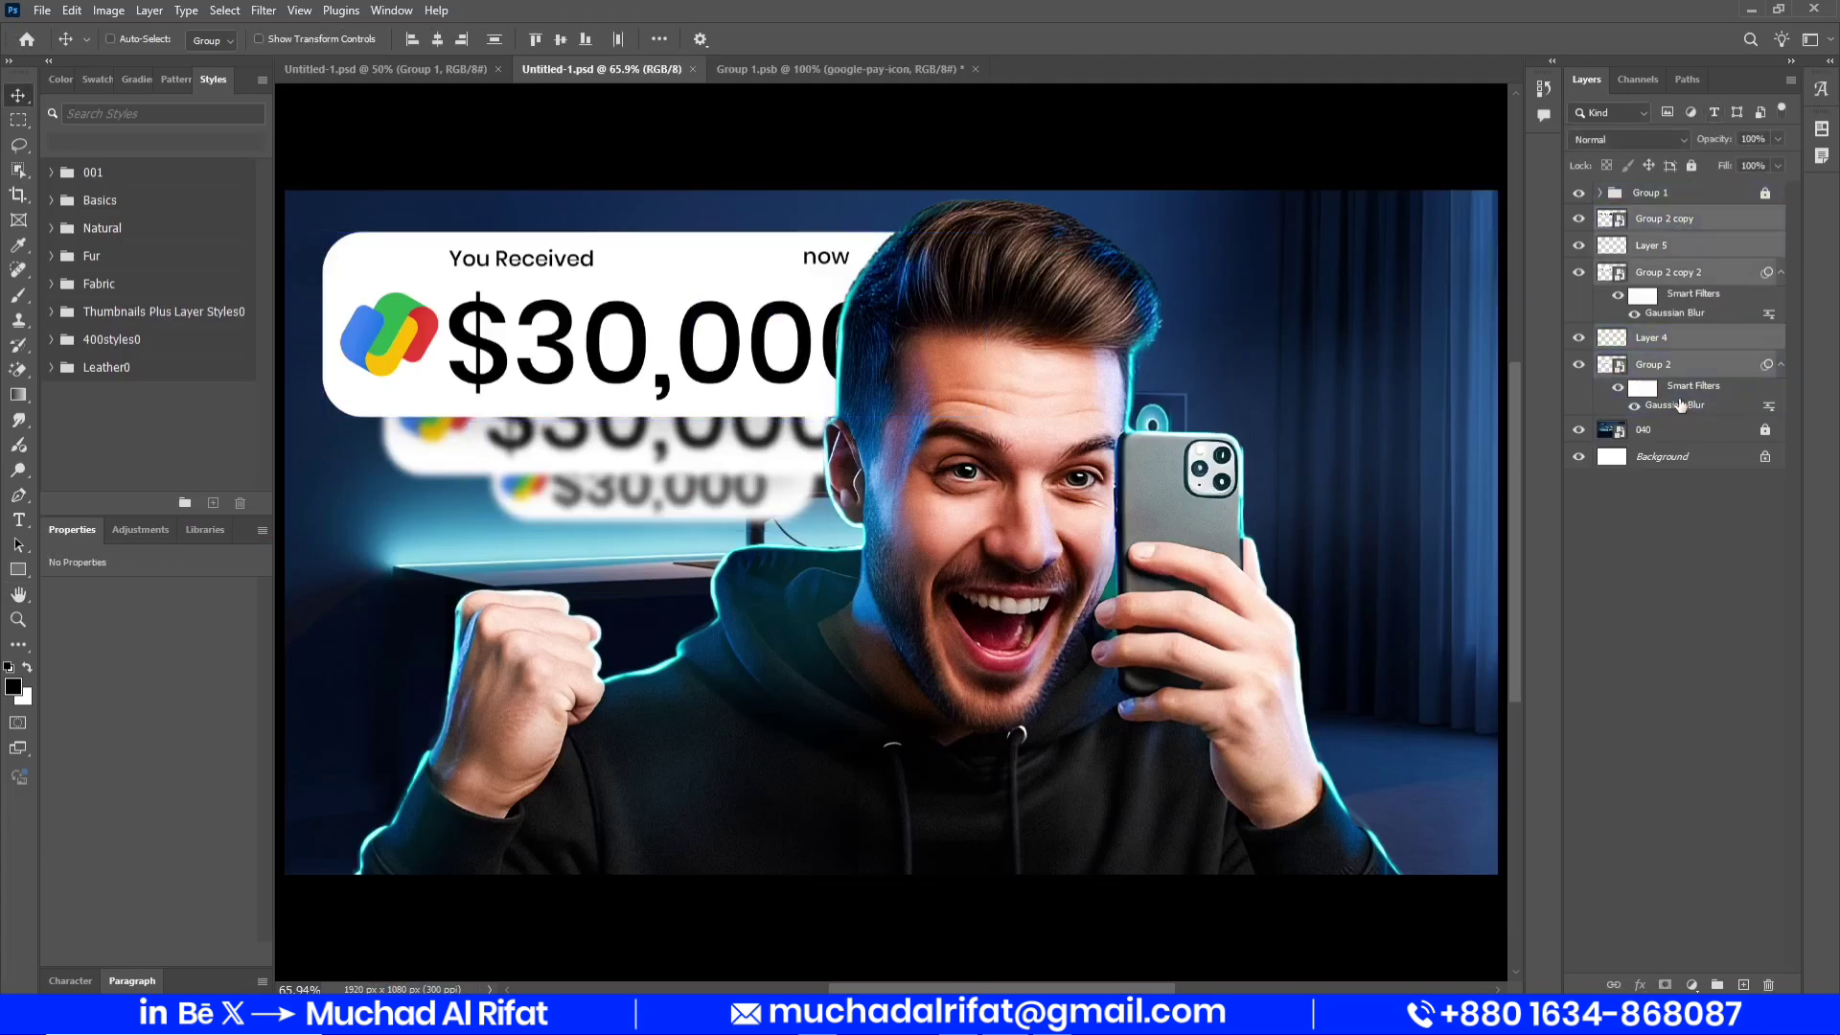
{"action": "key", "text": "ctrl+g"}
{"action": "left_click", "coordinate": [110, 38]}
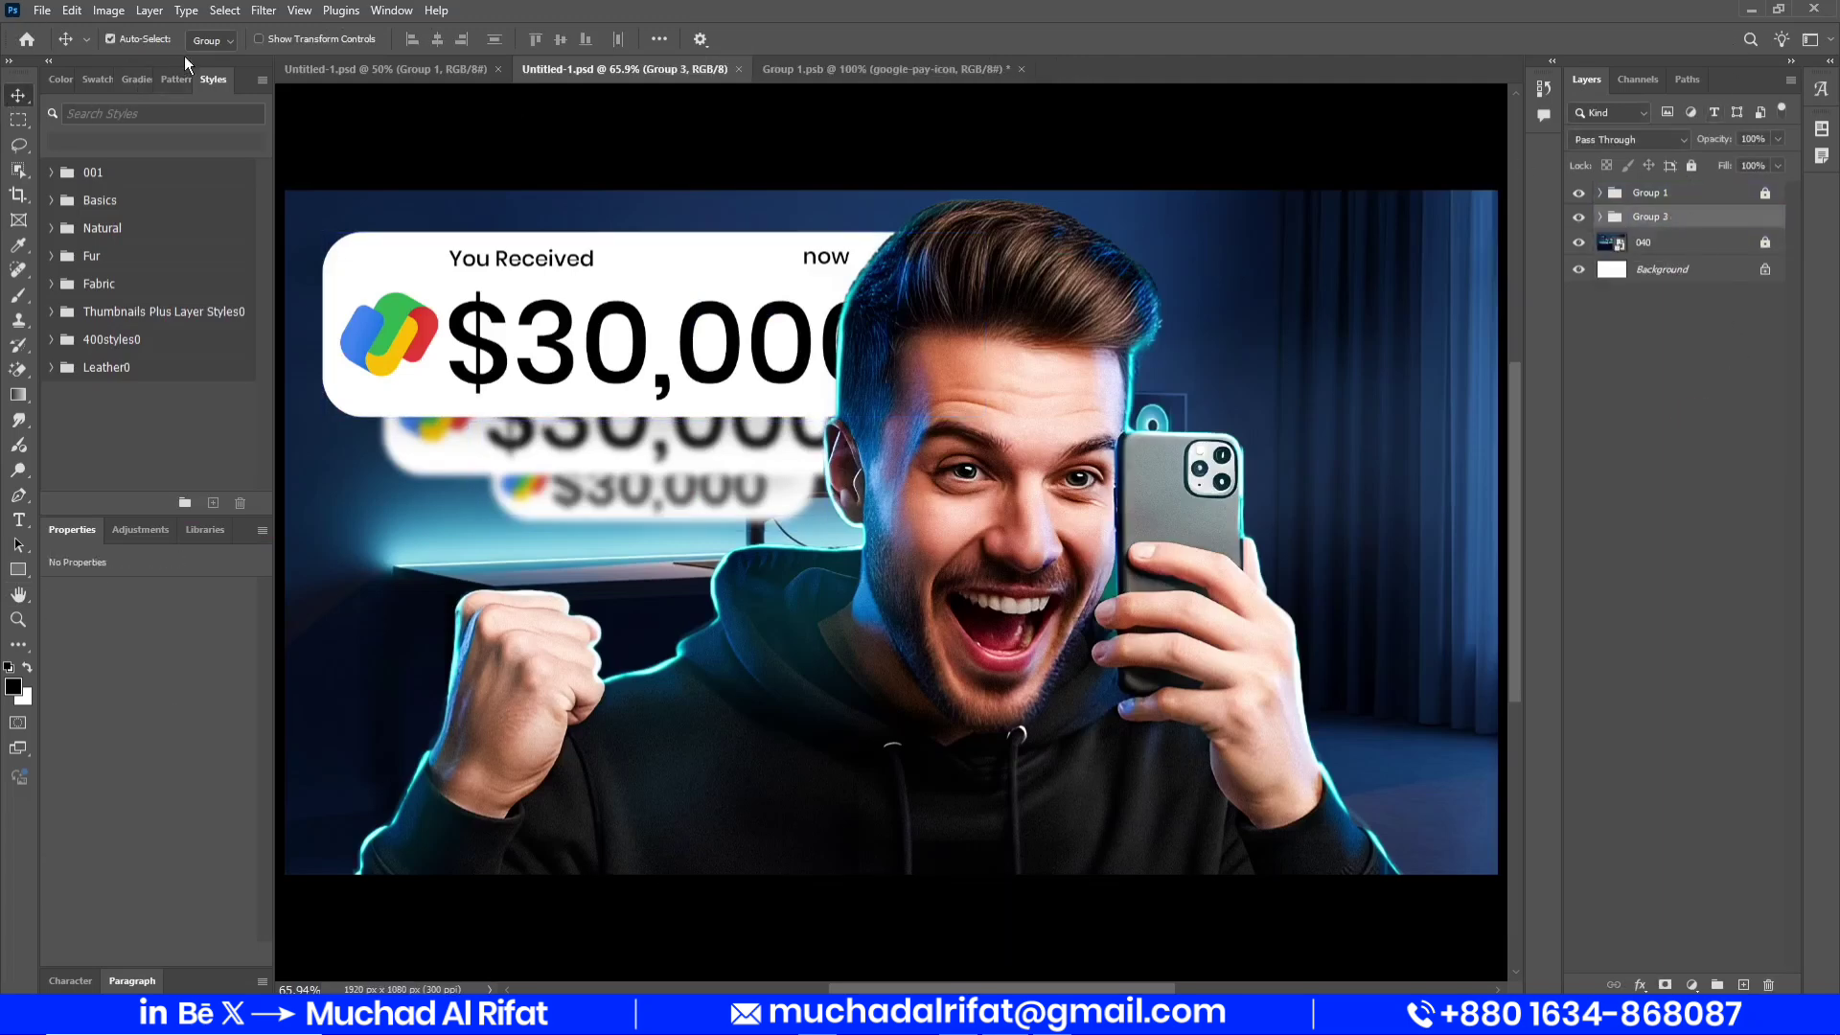
{"action": "left_click_drag", "start_coordinate": [579, 341], "coordinate": [579, 343]}
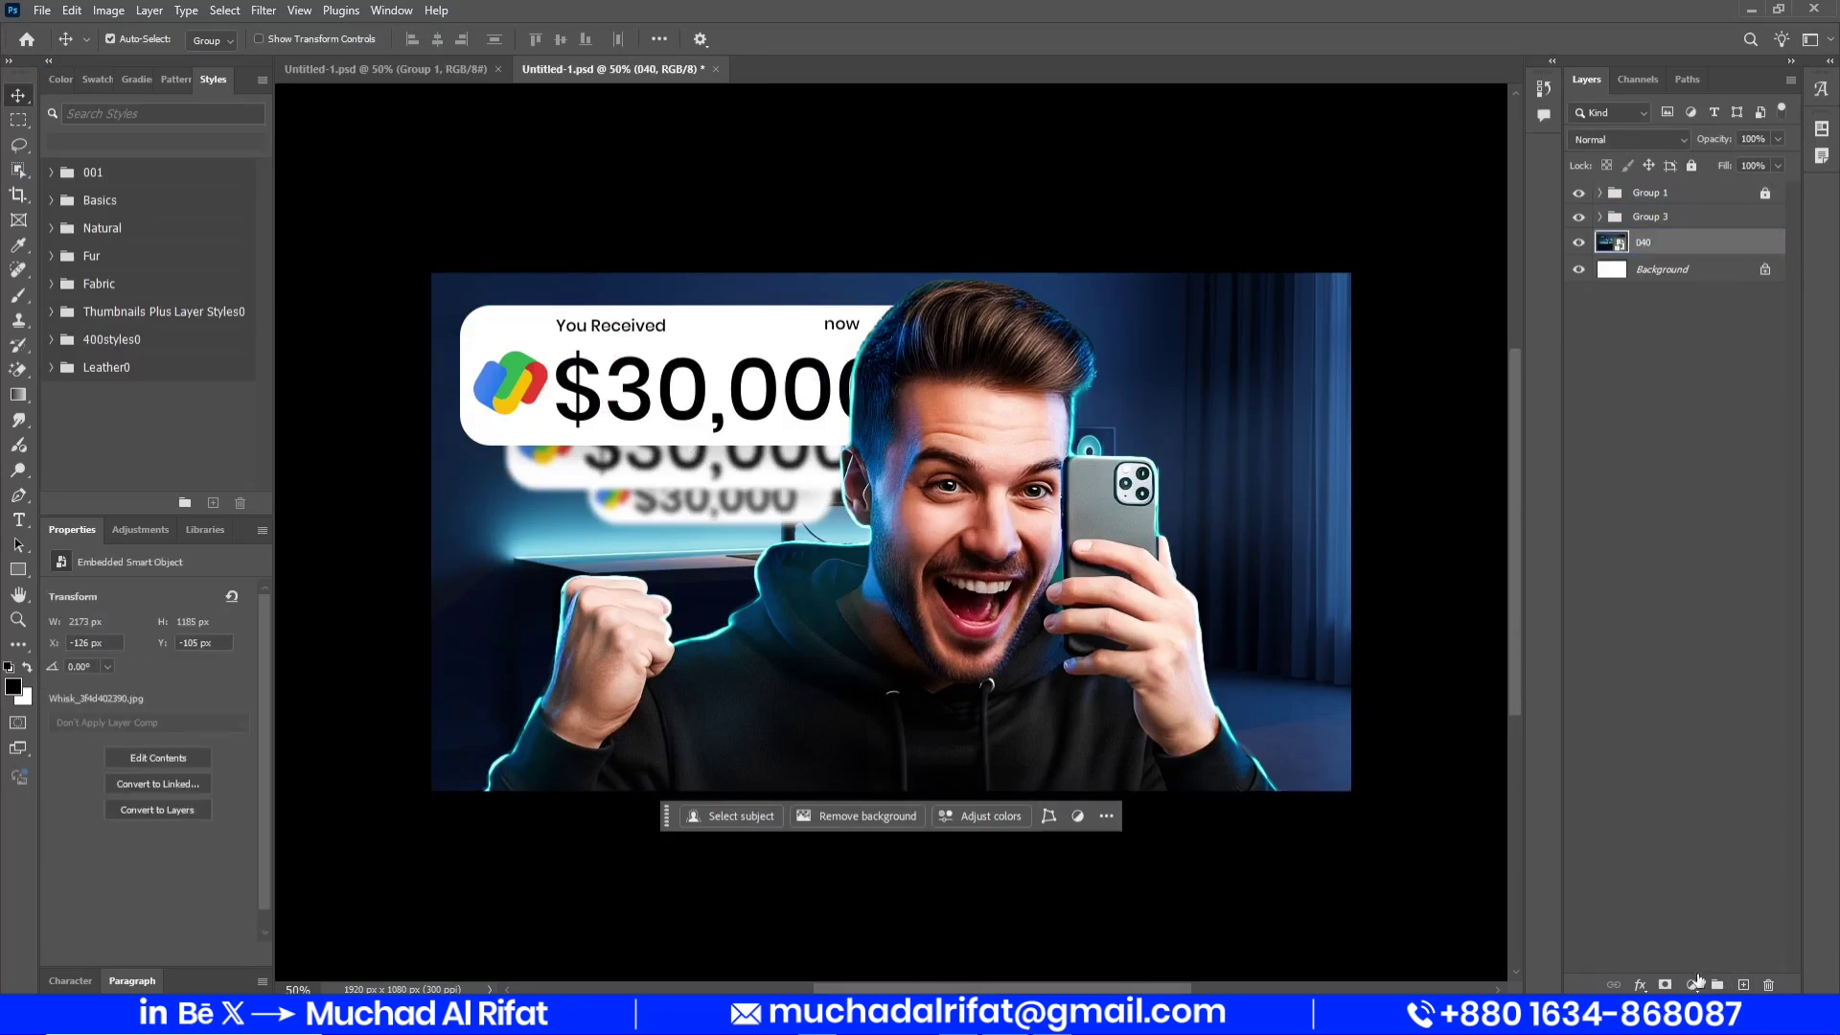
Add a darkening Curves adjustment above layer 040, mapping input 164 to 82 and 255 to 205, and invert its mask
{"action": "left_click", "coordinate": [1694, 983]}
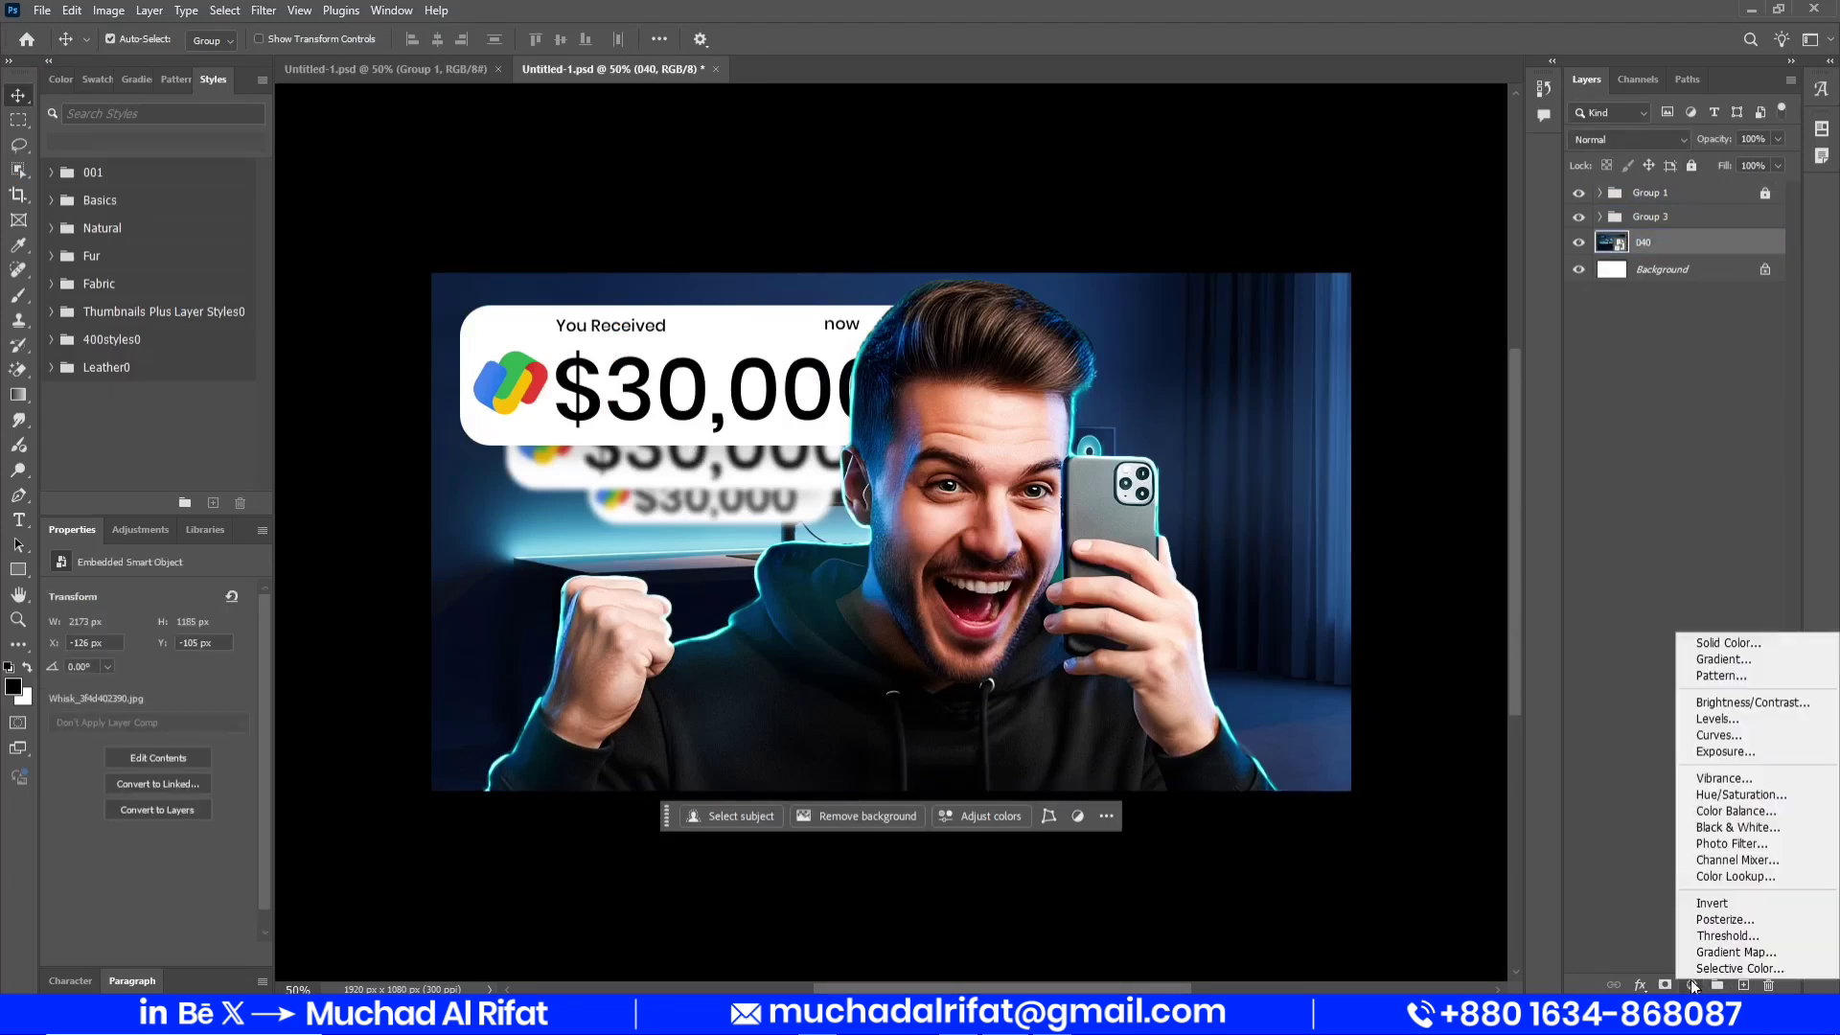
{"action": "left_click", "coordinate": [1750, 740]}
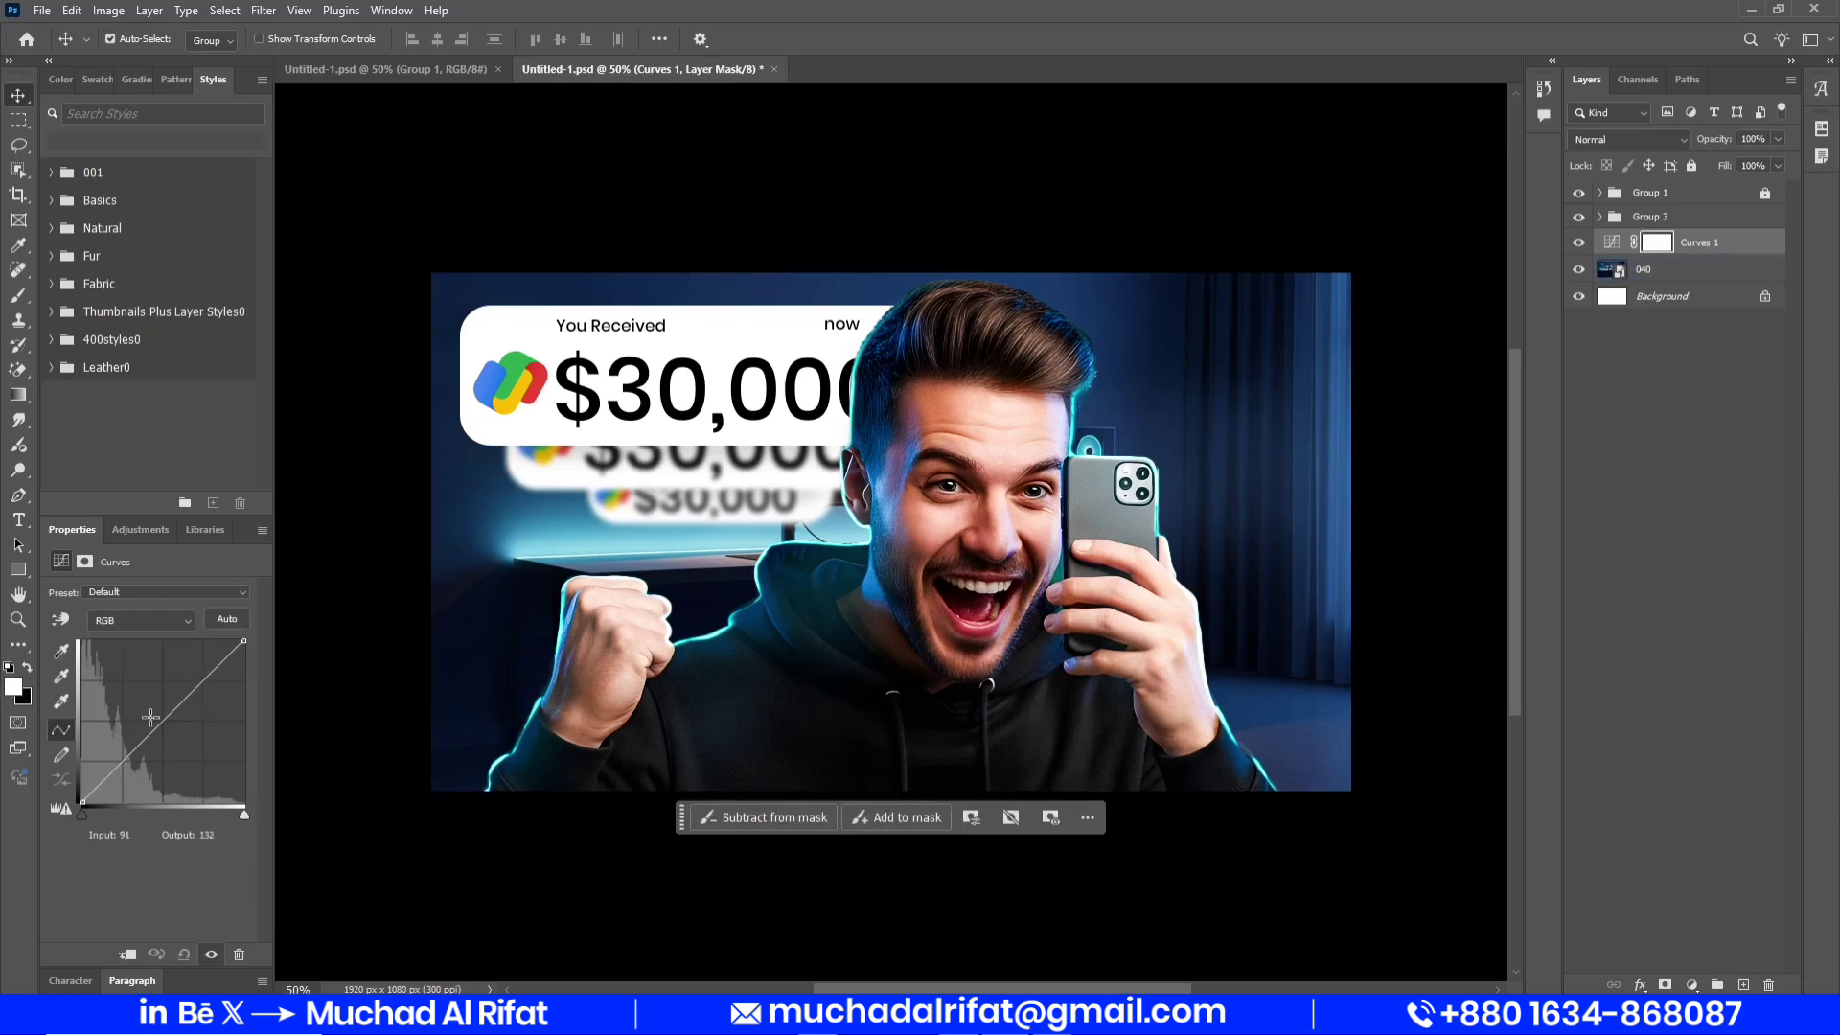
{"action": "left_click_drag", "start_coordinate": [177, 710], "coordinate": [188, 751]}
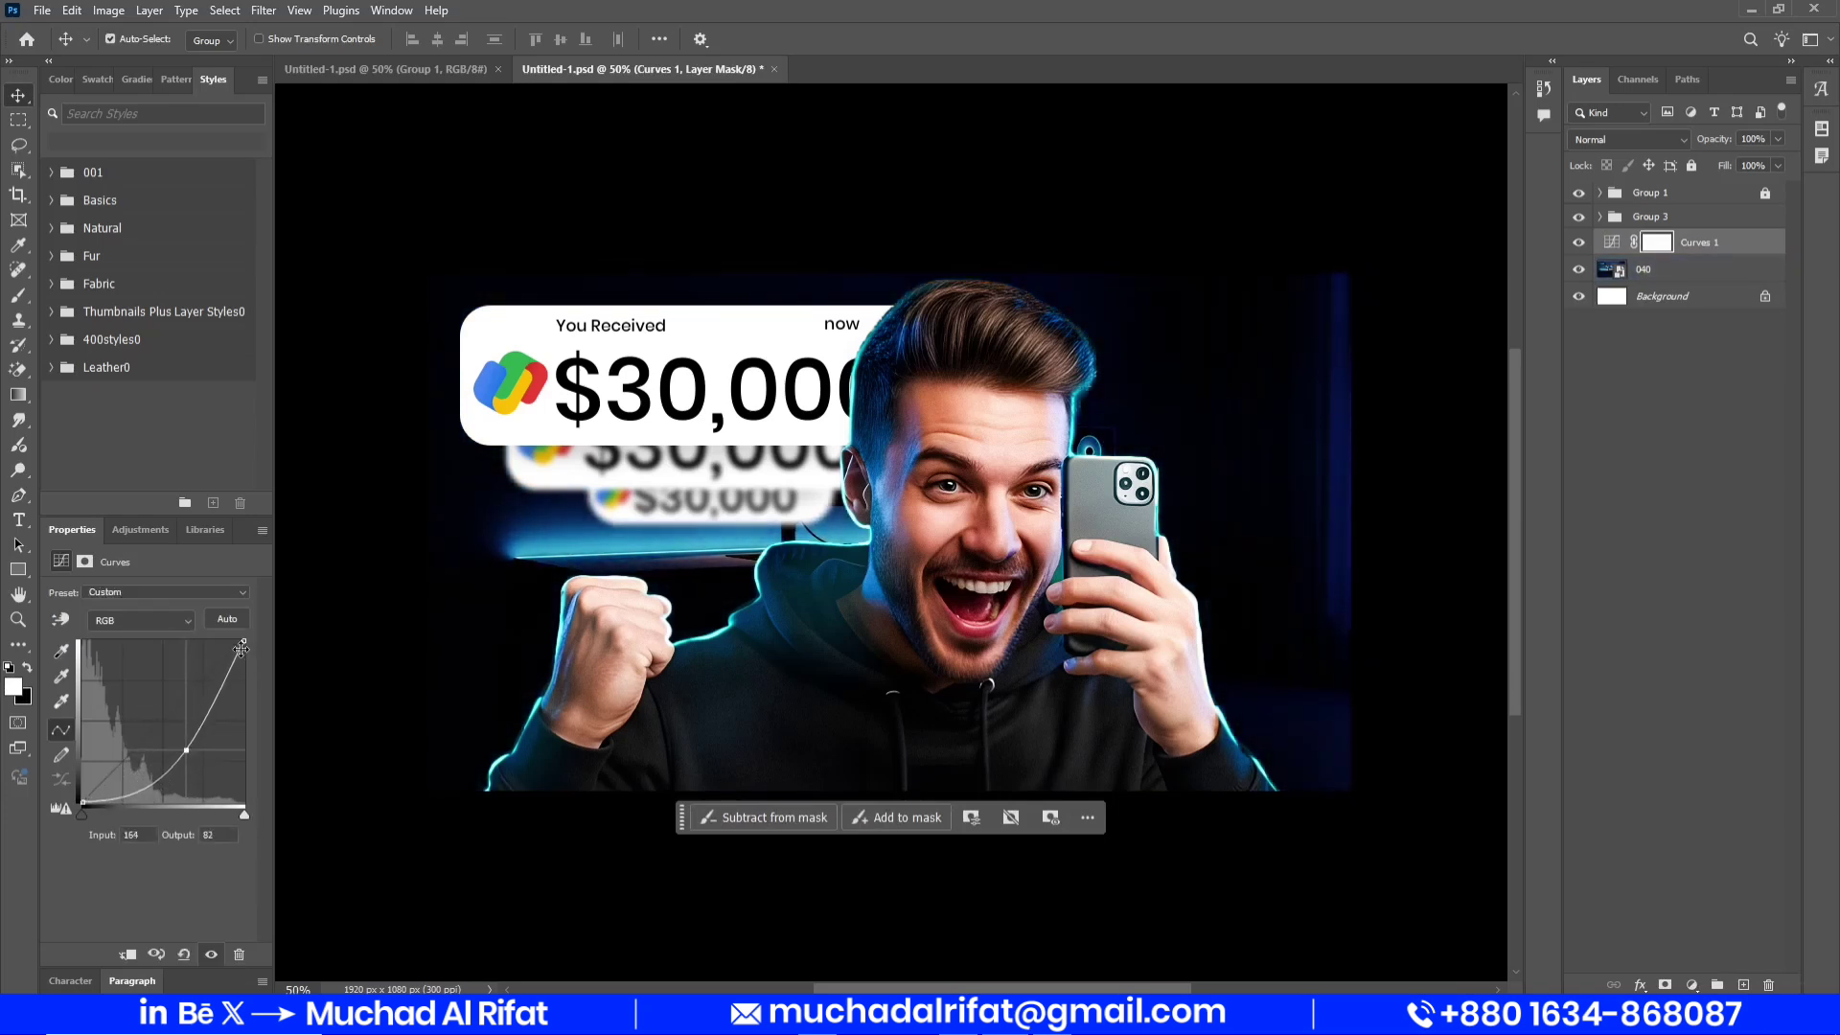
{"action": "left_click_drag", "start_coordinate": [242, 643], "coordinate": [254, 678]}
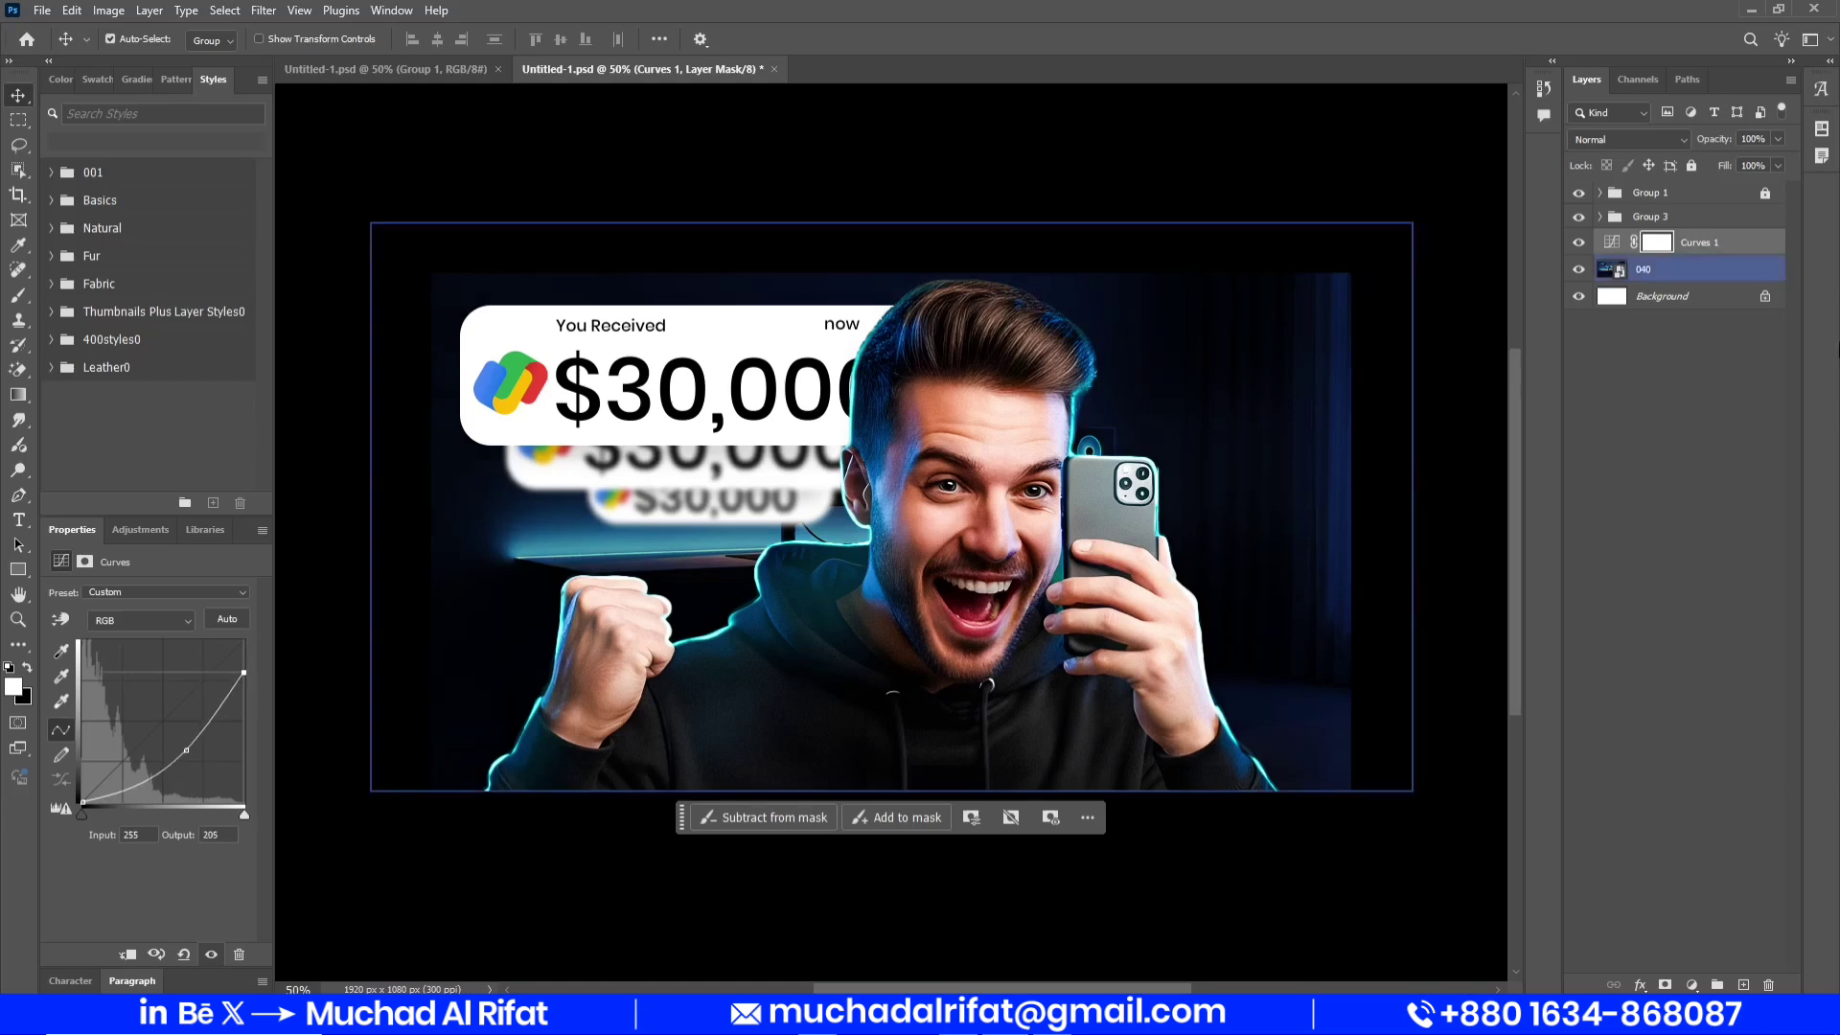
{"action": "left_click", "coordinate": [1657, 243]}
{"action": "key", "text": "ctrl+i"}
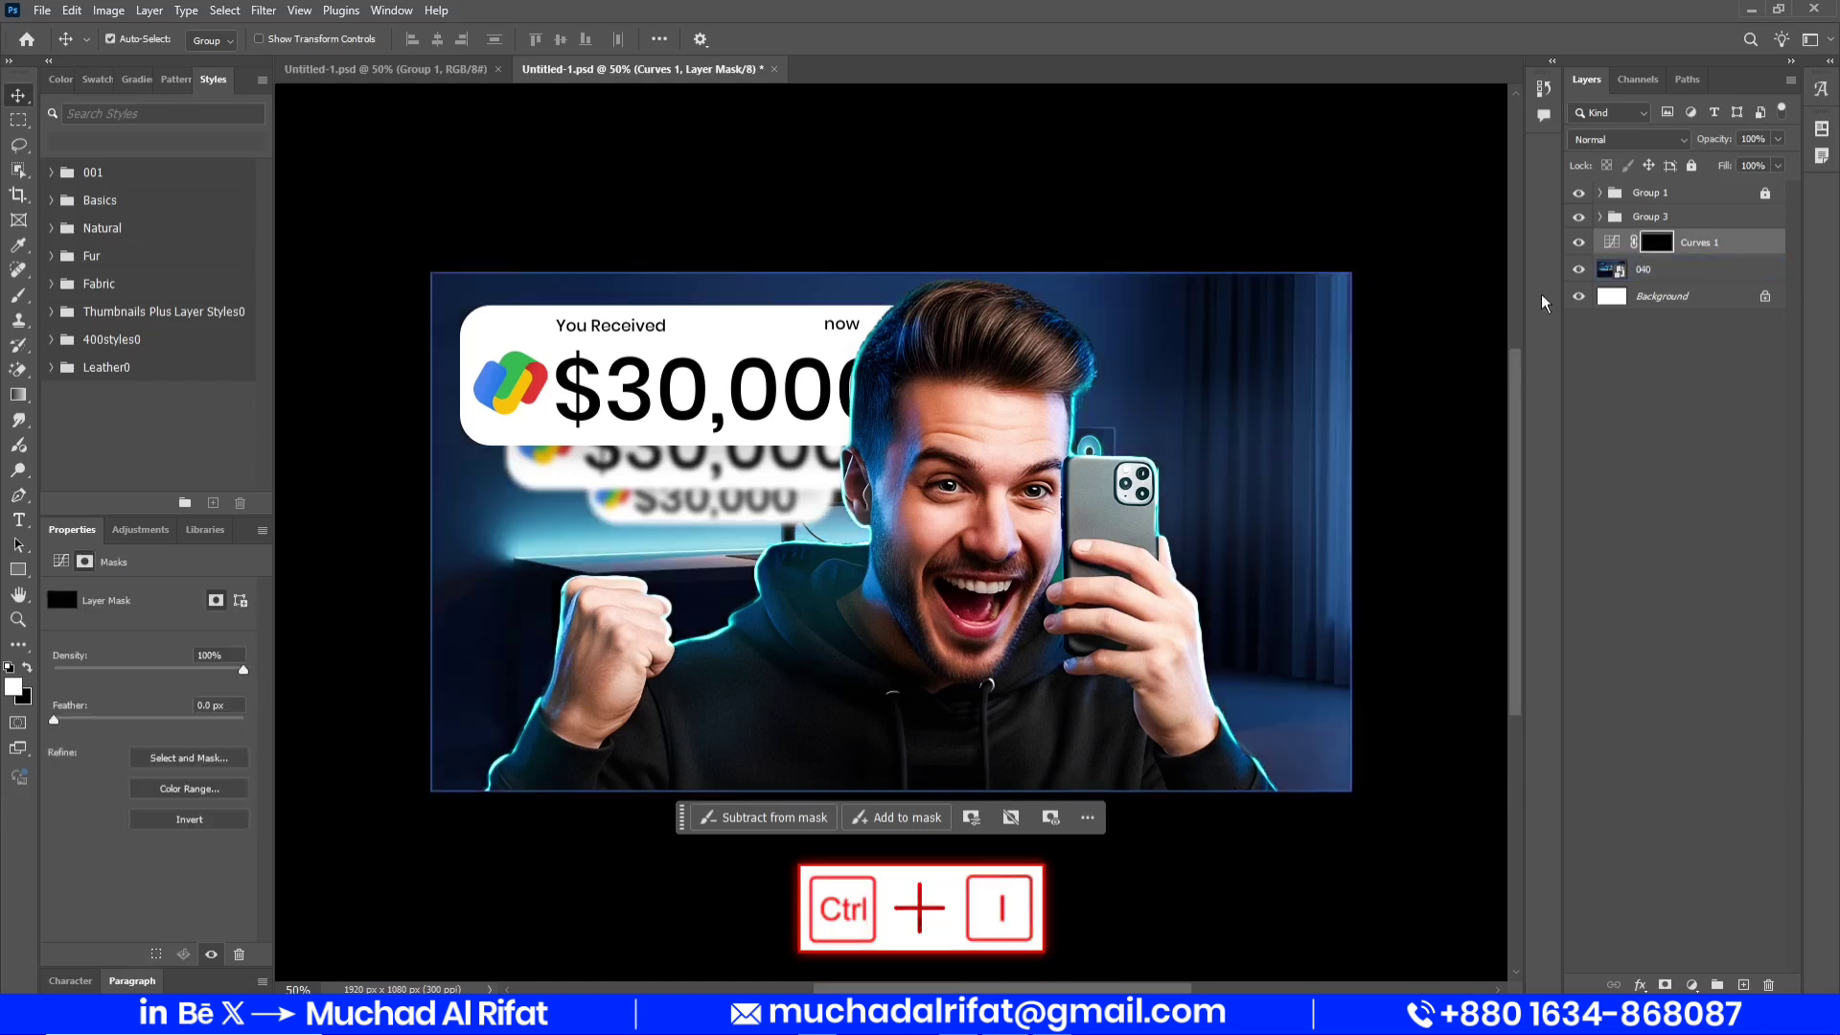
Paint white on the Curves mask with a soft brush to darken the bright wall strip below the cards
{"action": "key", "text": "b"}
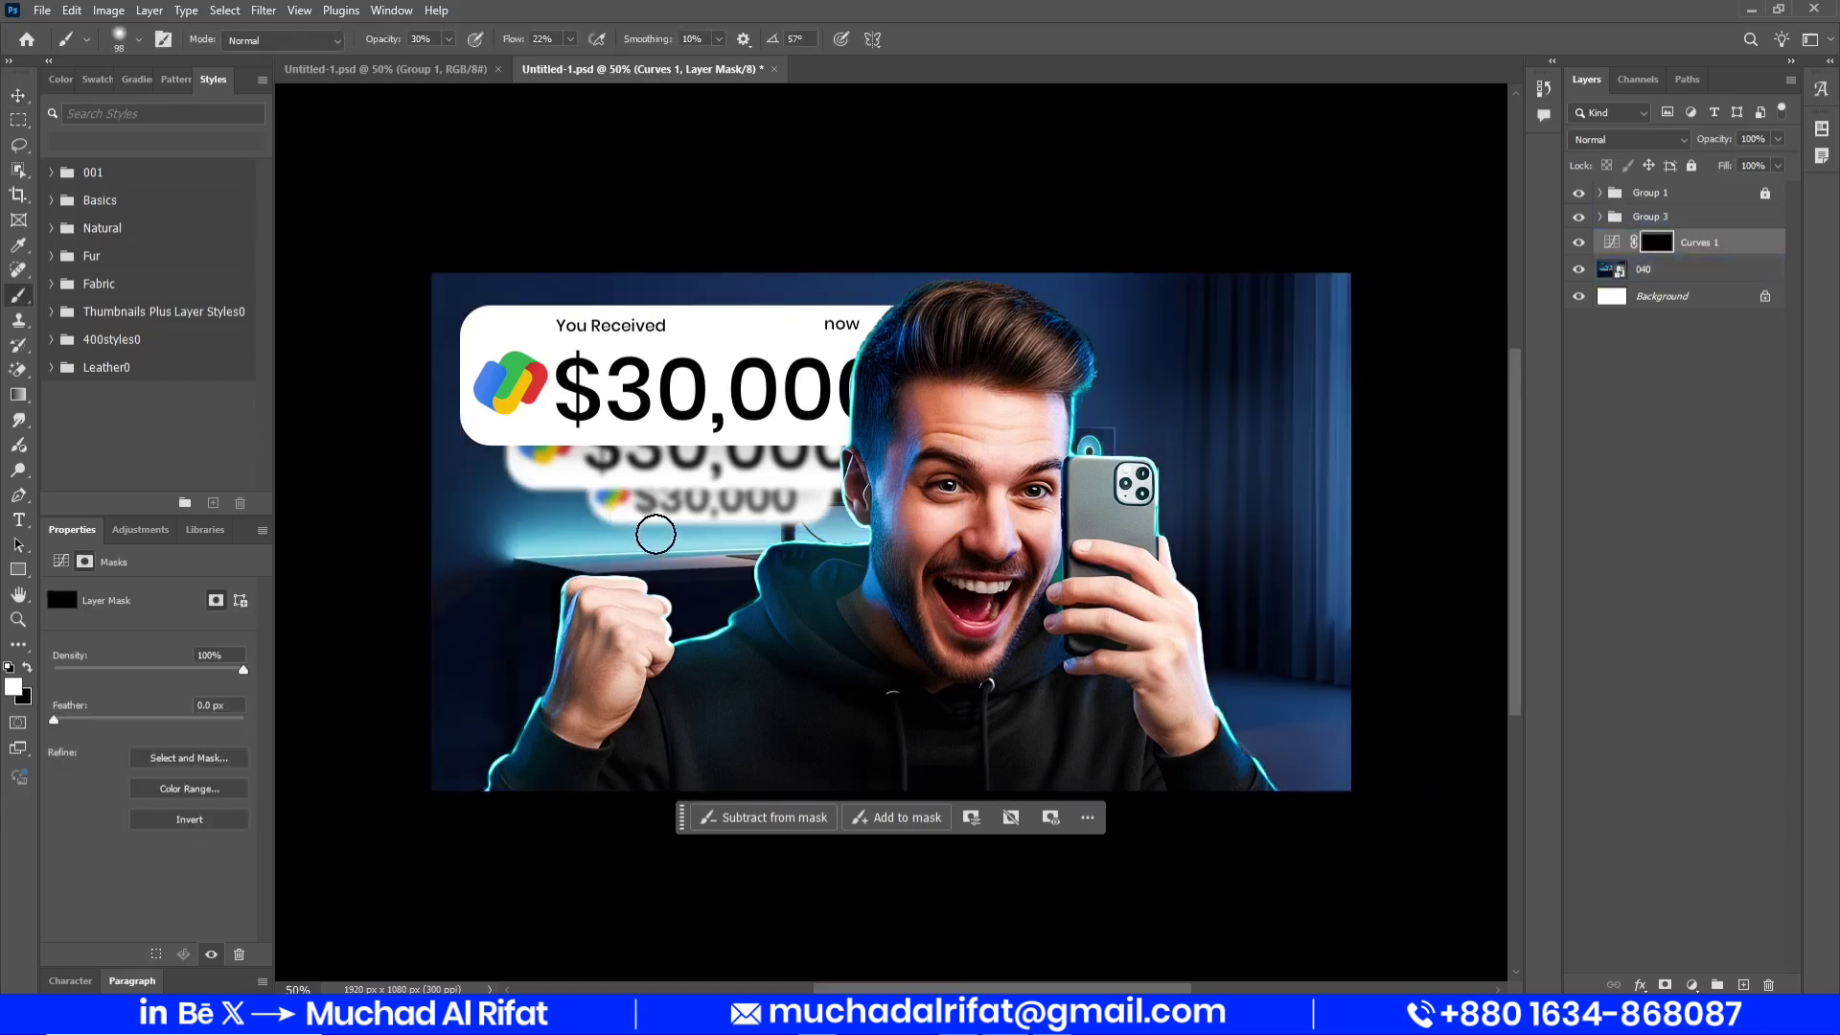
{"action": "left_click", "coordinate": [14, 686]}
{"action": "left_click", "coordinate": [1404, 670]}
{"action": "scroll", "coordinate": [712, 642], "scroll_direction": "up", "scroll_amount": 1}
{"action": "scroll", "coordinate": [712, 642], "scroll_direction": "up", "scroll_amount": 5}
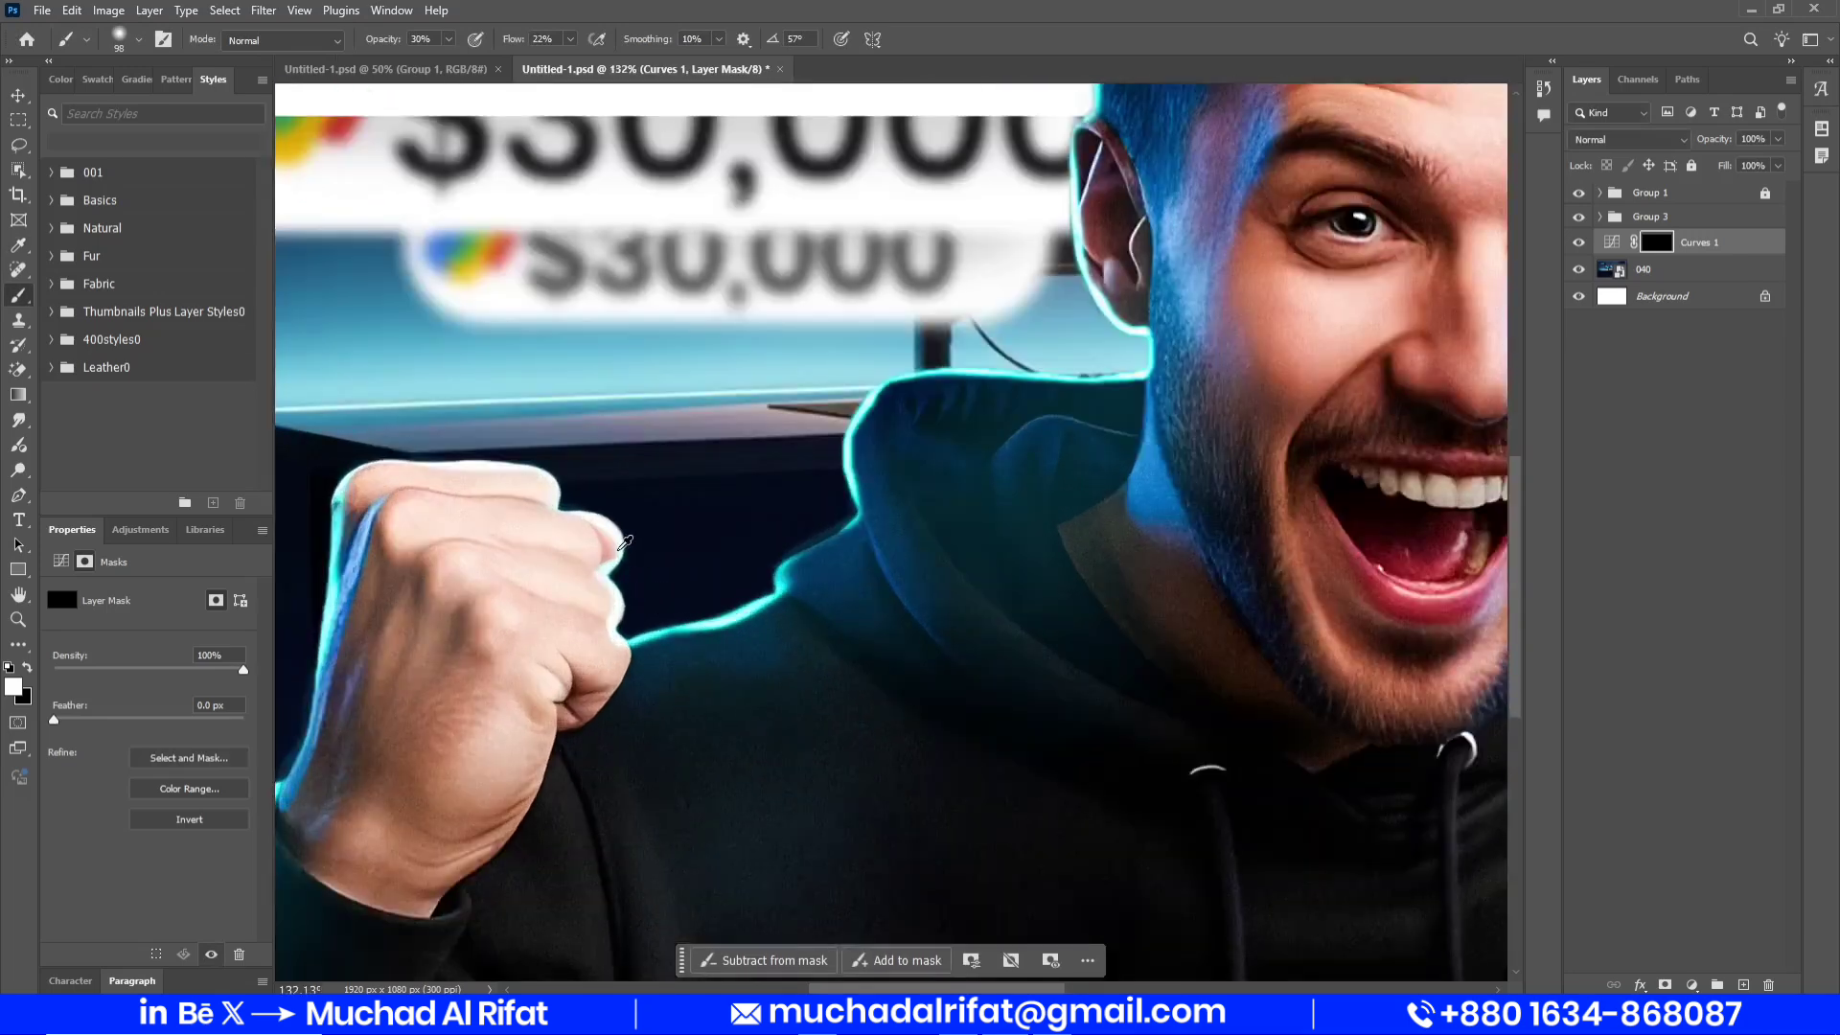
{"action": "left_click_drag", "start_coordinate": [558, 382], "coordinate": [653, 438]}
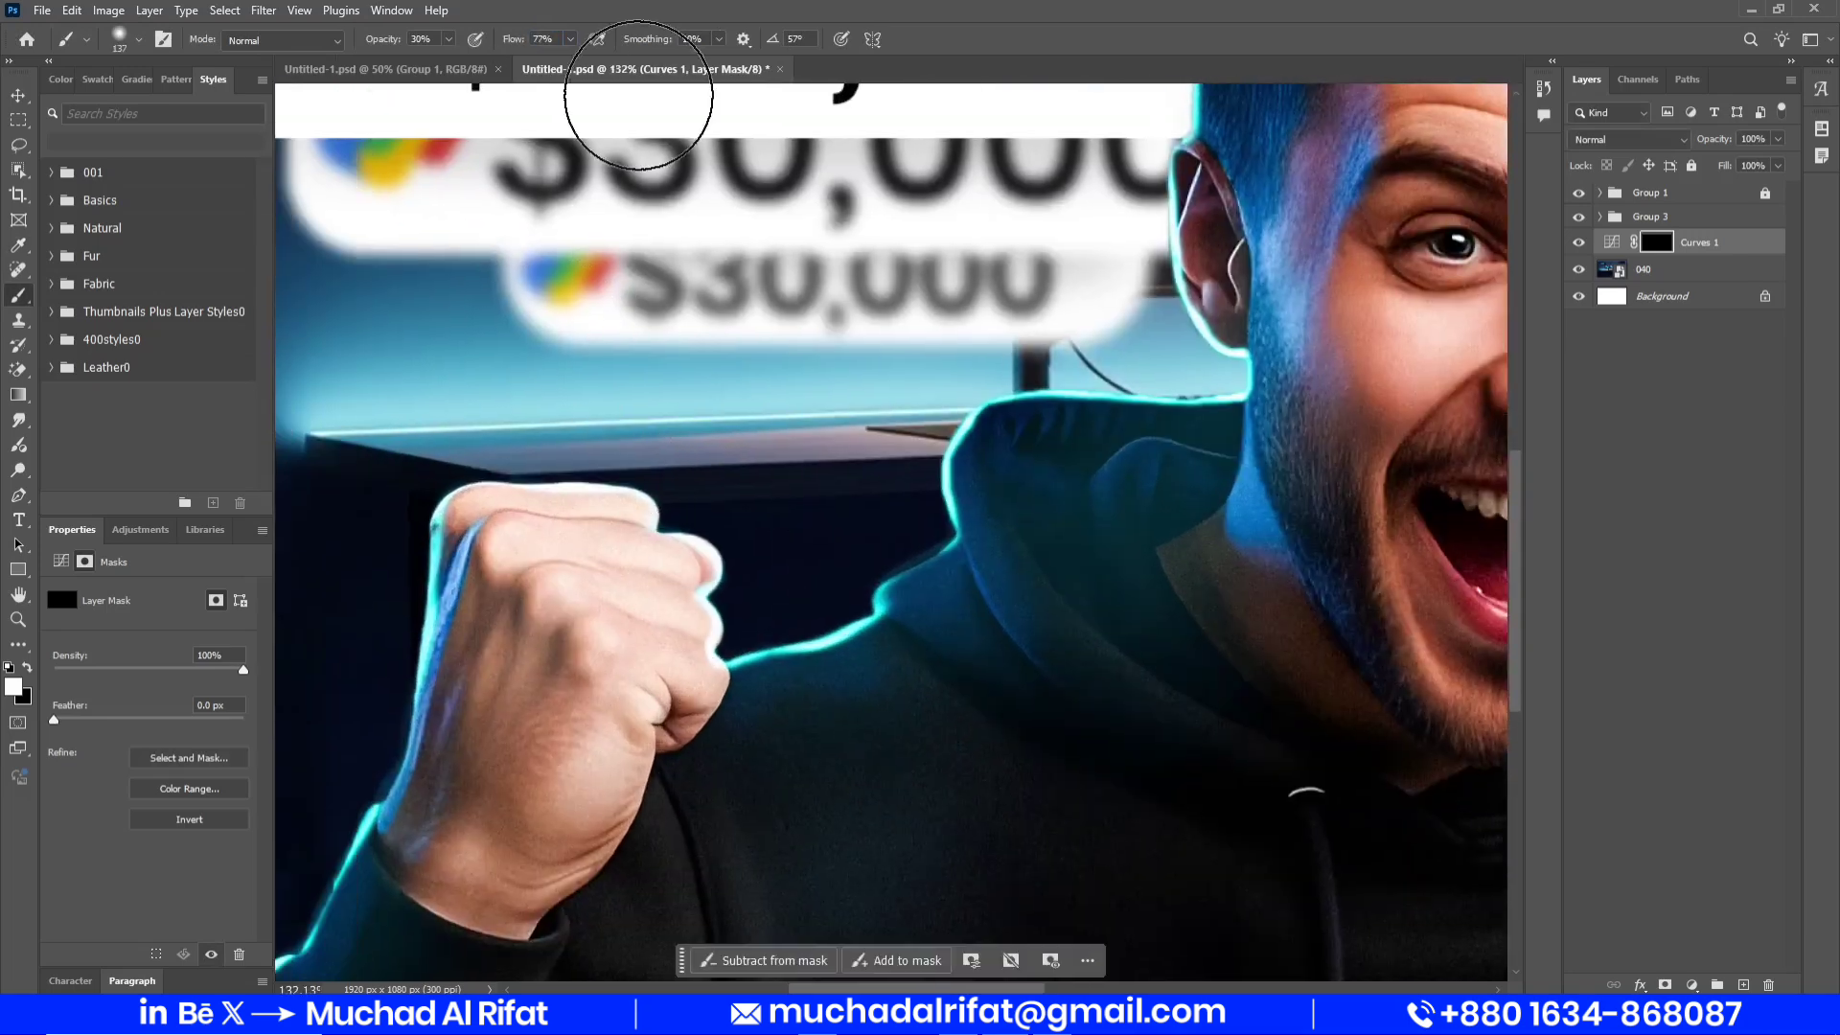
{"action": "left_click_drag", "start_coordinate": [494, 45], "coordinate": [518, 45]}
{"action": "mouse_move", "coordinate": [369, 417]}
{"action": "left_mouse_down"}
{"action": "mouse_move", "coordinate": [677, 427]}
{"action": "mouse_move", "coordinate": [536, 408]}
{"action": "left_mouse_up"}
{"action": "key", "text": "ctrl+z"}
{"action": "left_click_drag", "start_coordinate": [397, 412], "coordinate": [1174, 385]}
Paint the Curves mask over the rest of the room around the man with a large soft brush and save the document
{"action": "scroll", "coordinate": [1165, 402], "scroll_direction": "down", "scroll_amount": 5}
{"action": "mouse_move", "coordinate": [604, 445]}
{"action": "left_mouse_down"}
{"action": "mouse_move", "coordinate": [1032, 394]}
{"action": "mouse_move", "coordinate": [637, 457]}
{"action": "mouse_move", "coordinate": [714, 436]}
{"action": "left_mouse_up"}
{"action": "scroll", "coordinate": [905, 443], "scroll_direction": "down", "scroll_amount": 7}
{"action": "key", "text": "ctrl+s"}
{"action": "left_click_drag", "start_coordinate": [1176, 411], "coordinate": [1007, 437]}
{"action": "mouse_move", "coordinate": [1314, 341]}
{"action": "left_mouse_down"}
{"action": "mouse_move", "coordinate": [304, 271]}
{"action": "mouse_move", "coordinate": [517, 460]}
{"action": "mouse_move", "coordinate": [1311, 440]}
{"action": "mouse_move", "coordinate": [534, 904]}
{"action": "left_mouse_up"}
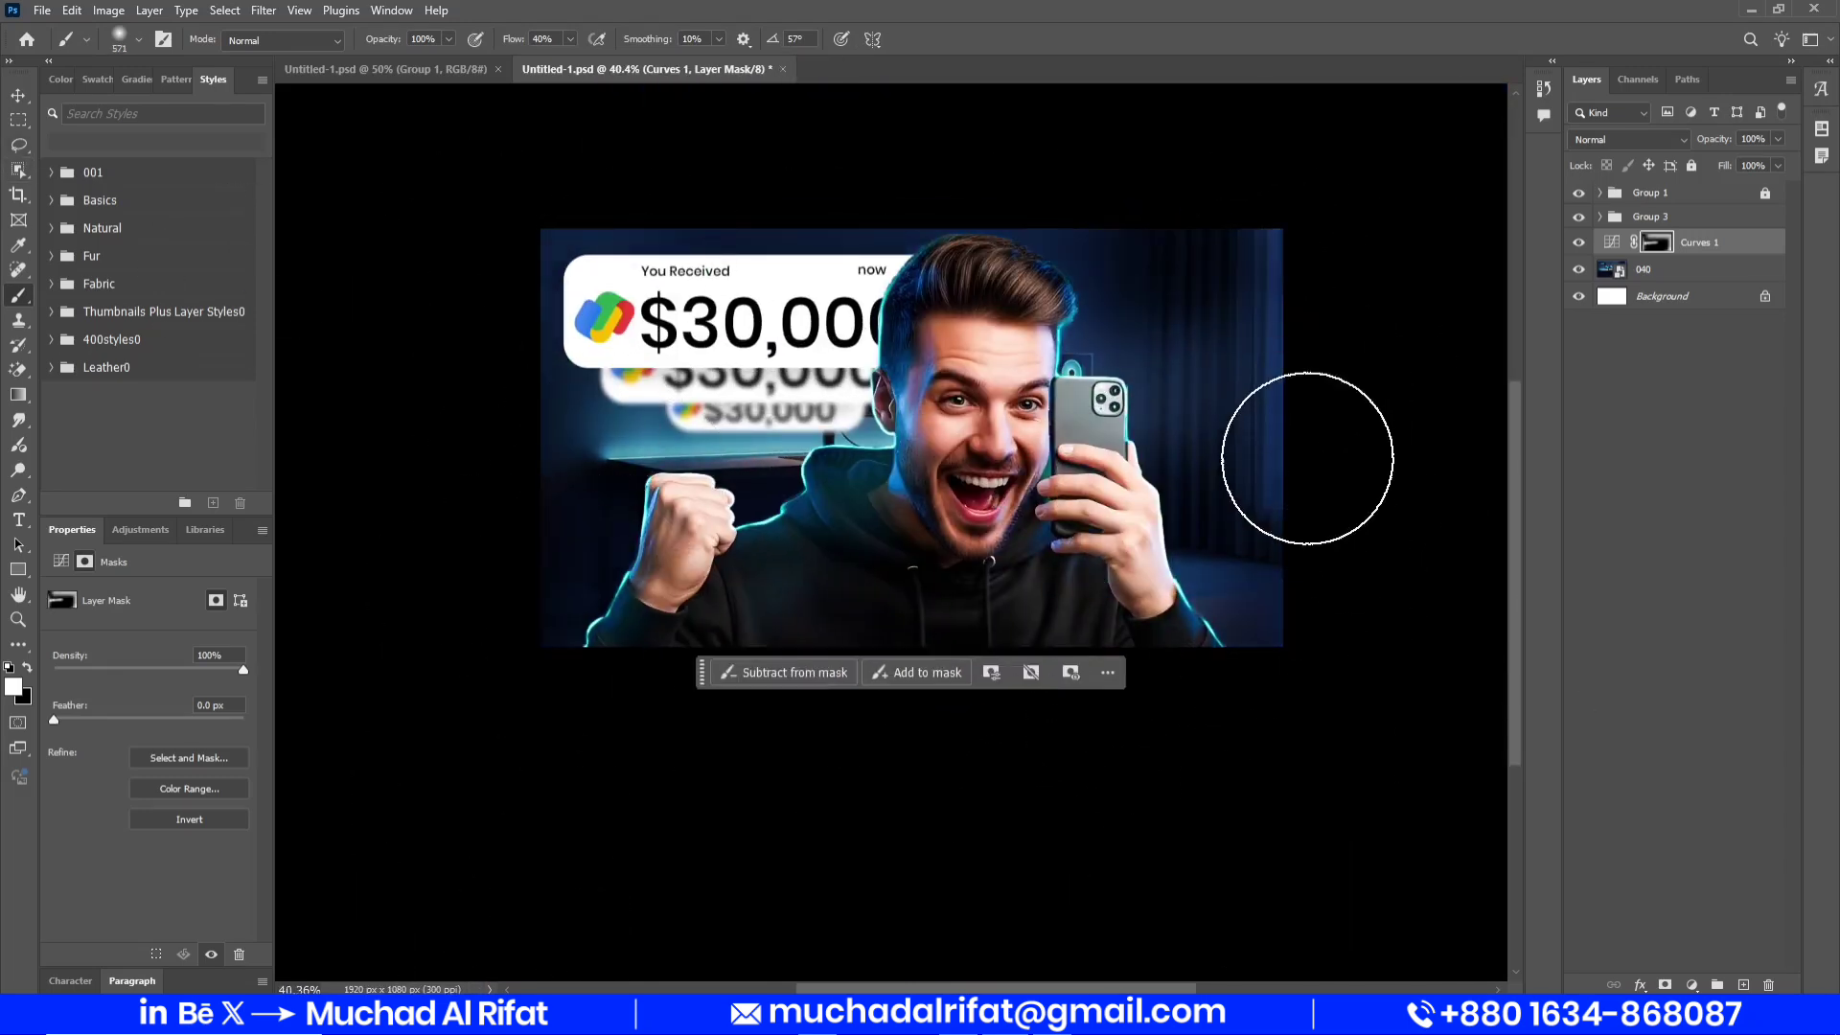
{"action": "key", "text": "ctrl+s"}
Unlock Group 1 and draw a white rounded rectangle, about 371 by 164 px, above the phone beside the man's head
{"action": "key", "text": "v"}
{"action": "scroll", "coordinate": [830, 422], "scroll_direction": "up", "scroll_amount": 3}
{"action": "left_click_drag", "start_coordinate": [1418, 455], "coordinate": [853, 487]}
{"action": "scroll", "coordinate": [853, 486], "scroll_direction": "down", "scroll_amount": 2}
{"action": "scroll", "coordinate": [863, 484], "scroll_direction": "up", "scroll_amount": 3}
{"action": "left_click", "coordinate": [1765, 194]}
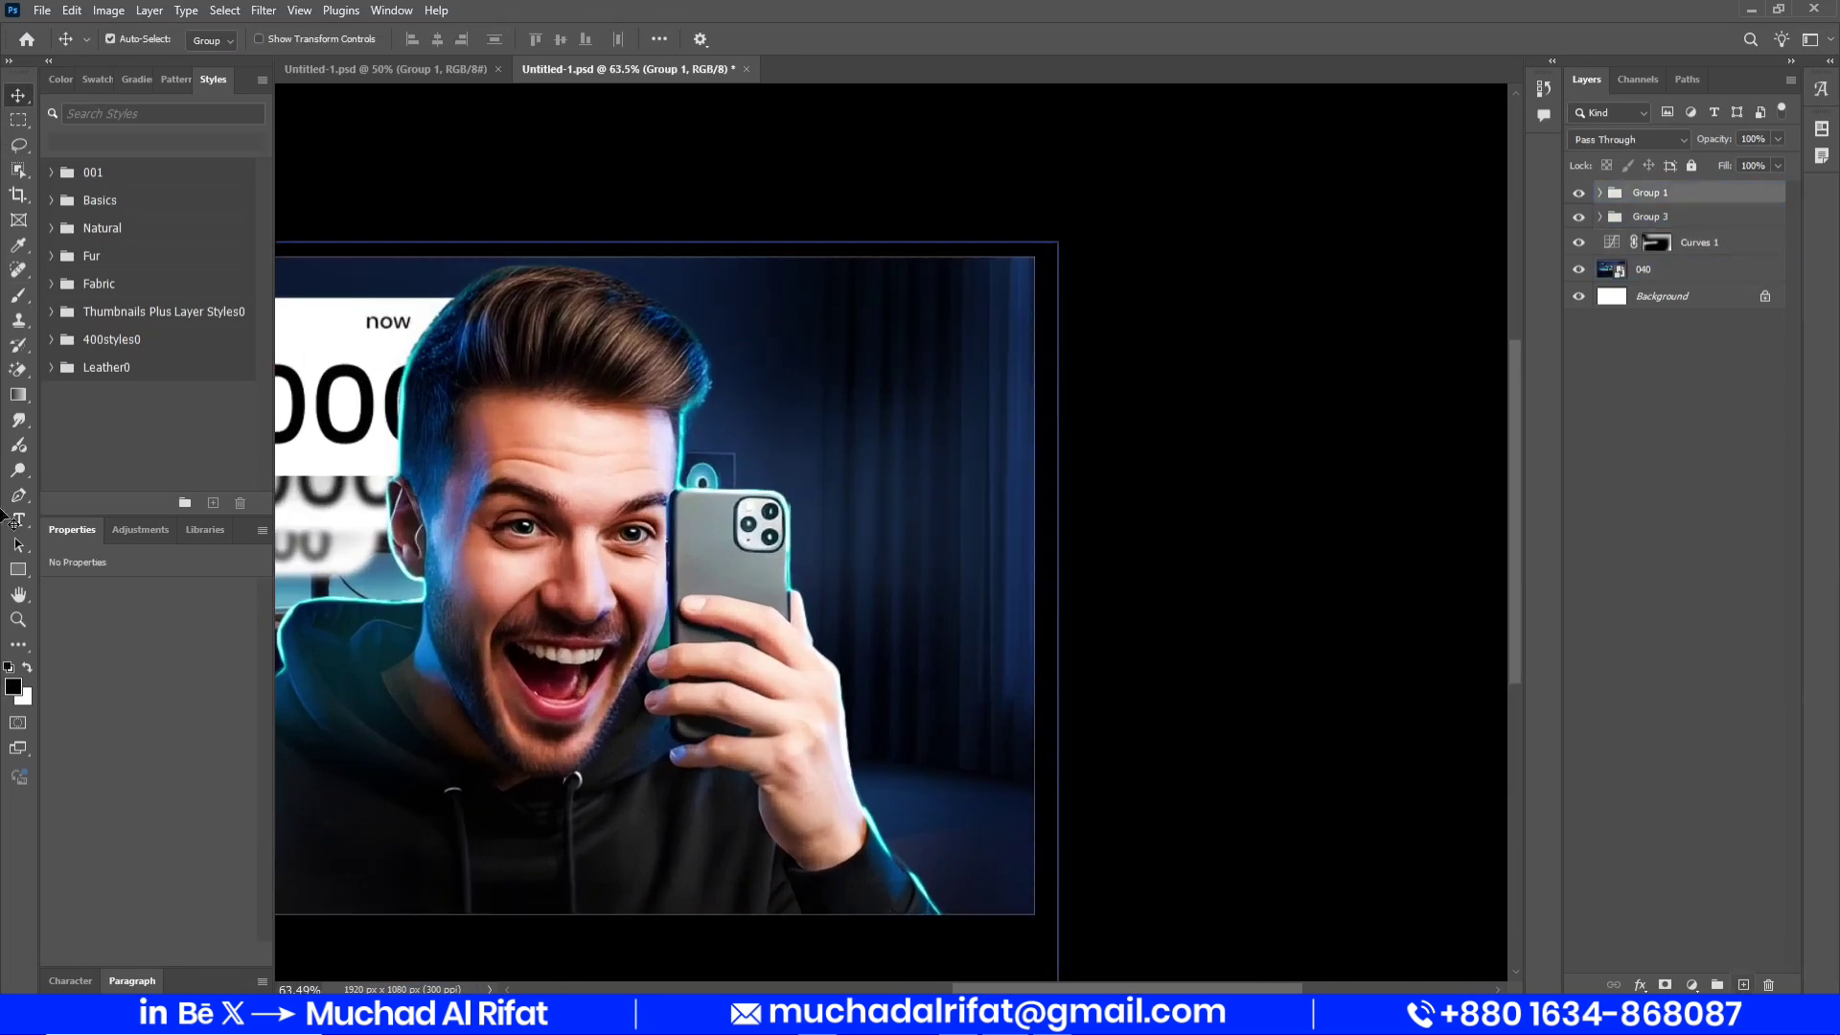
{"action": "left_click", "coordinate": [19, 573]}
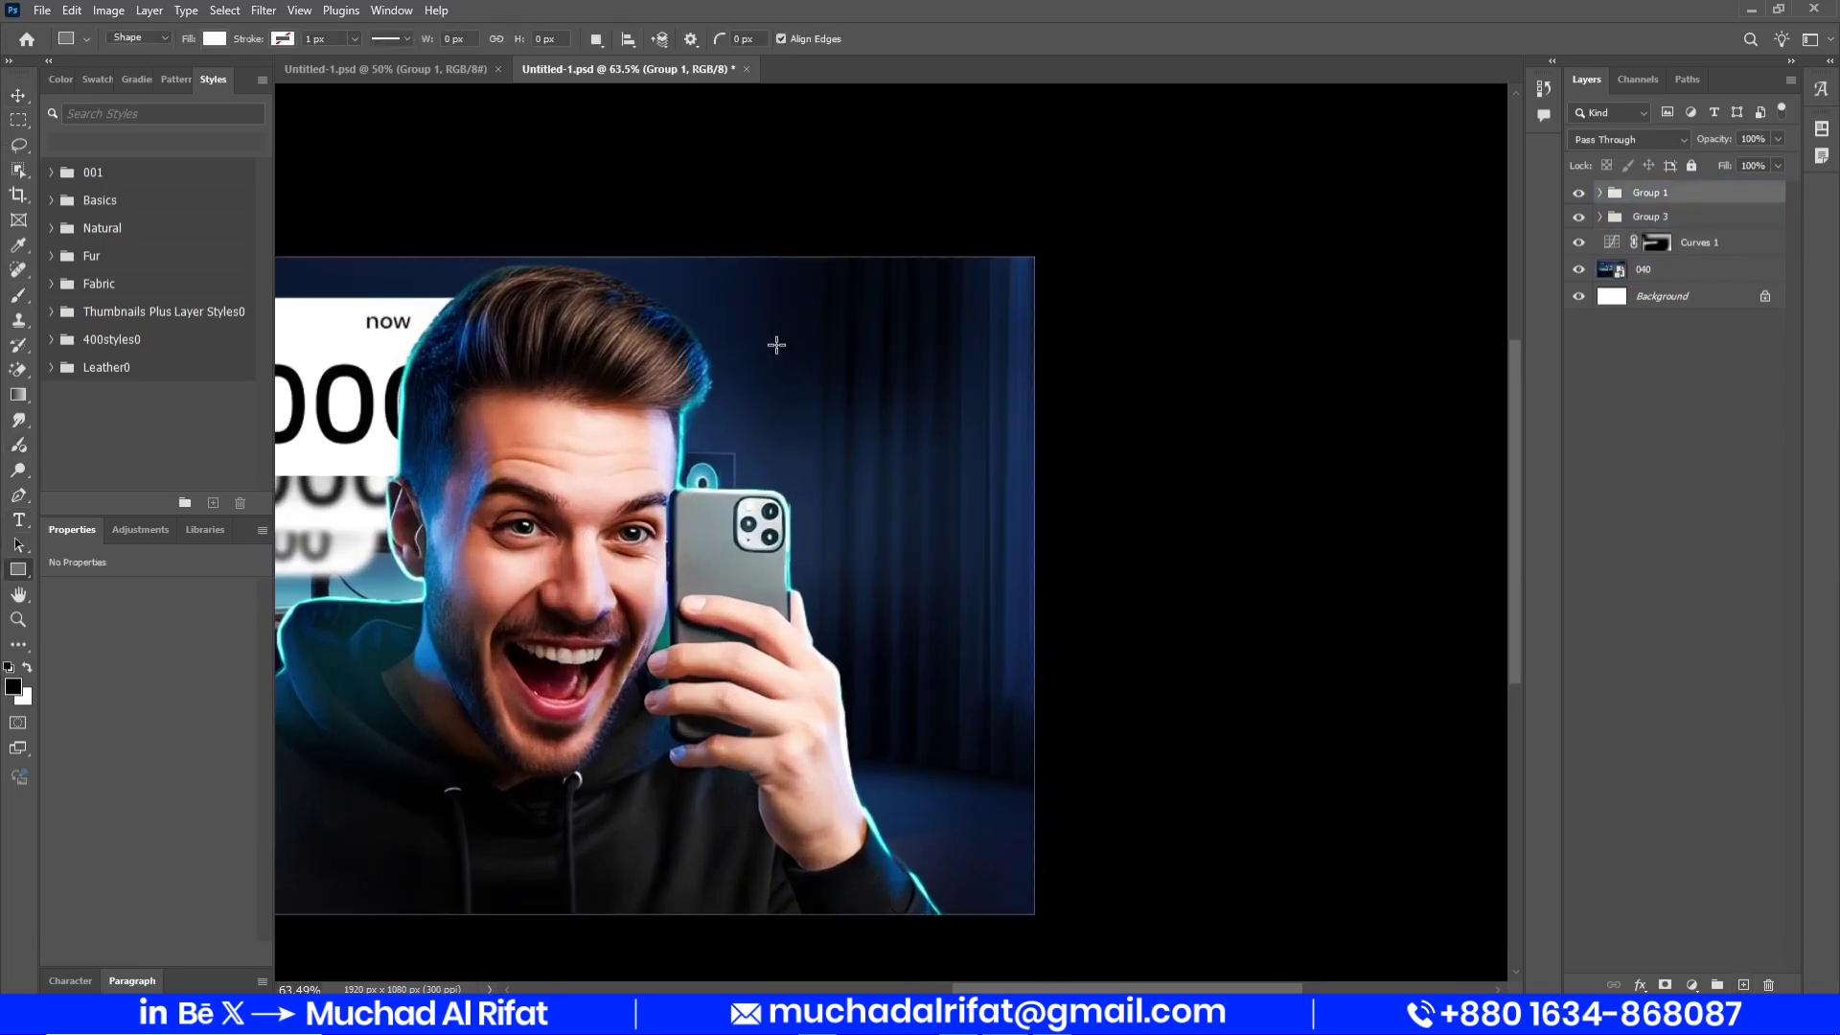
{"action": "left_click_drag", "start_coordinate": [776, 345], "coordinate": [1001, 413]}
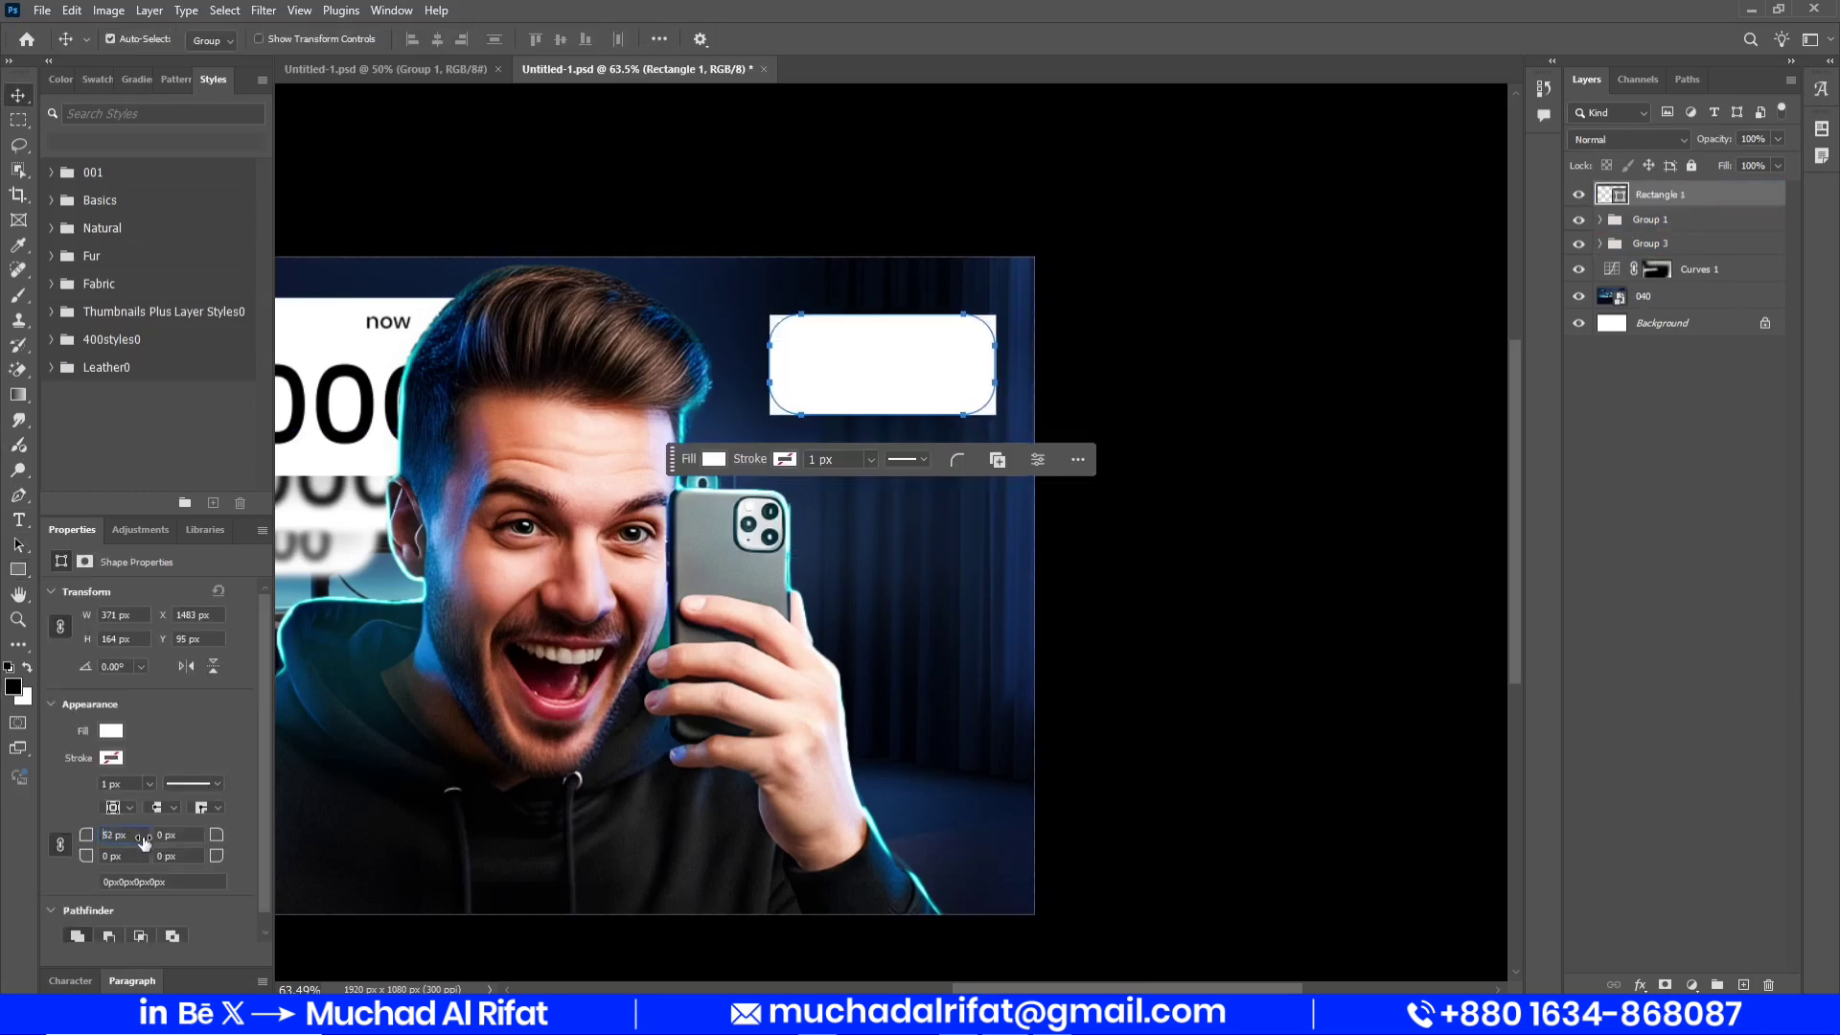
{"action": "left_click_drag", "start_coordinate": [143, 840], "coordinate": [106, 843]}
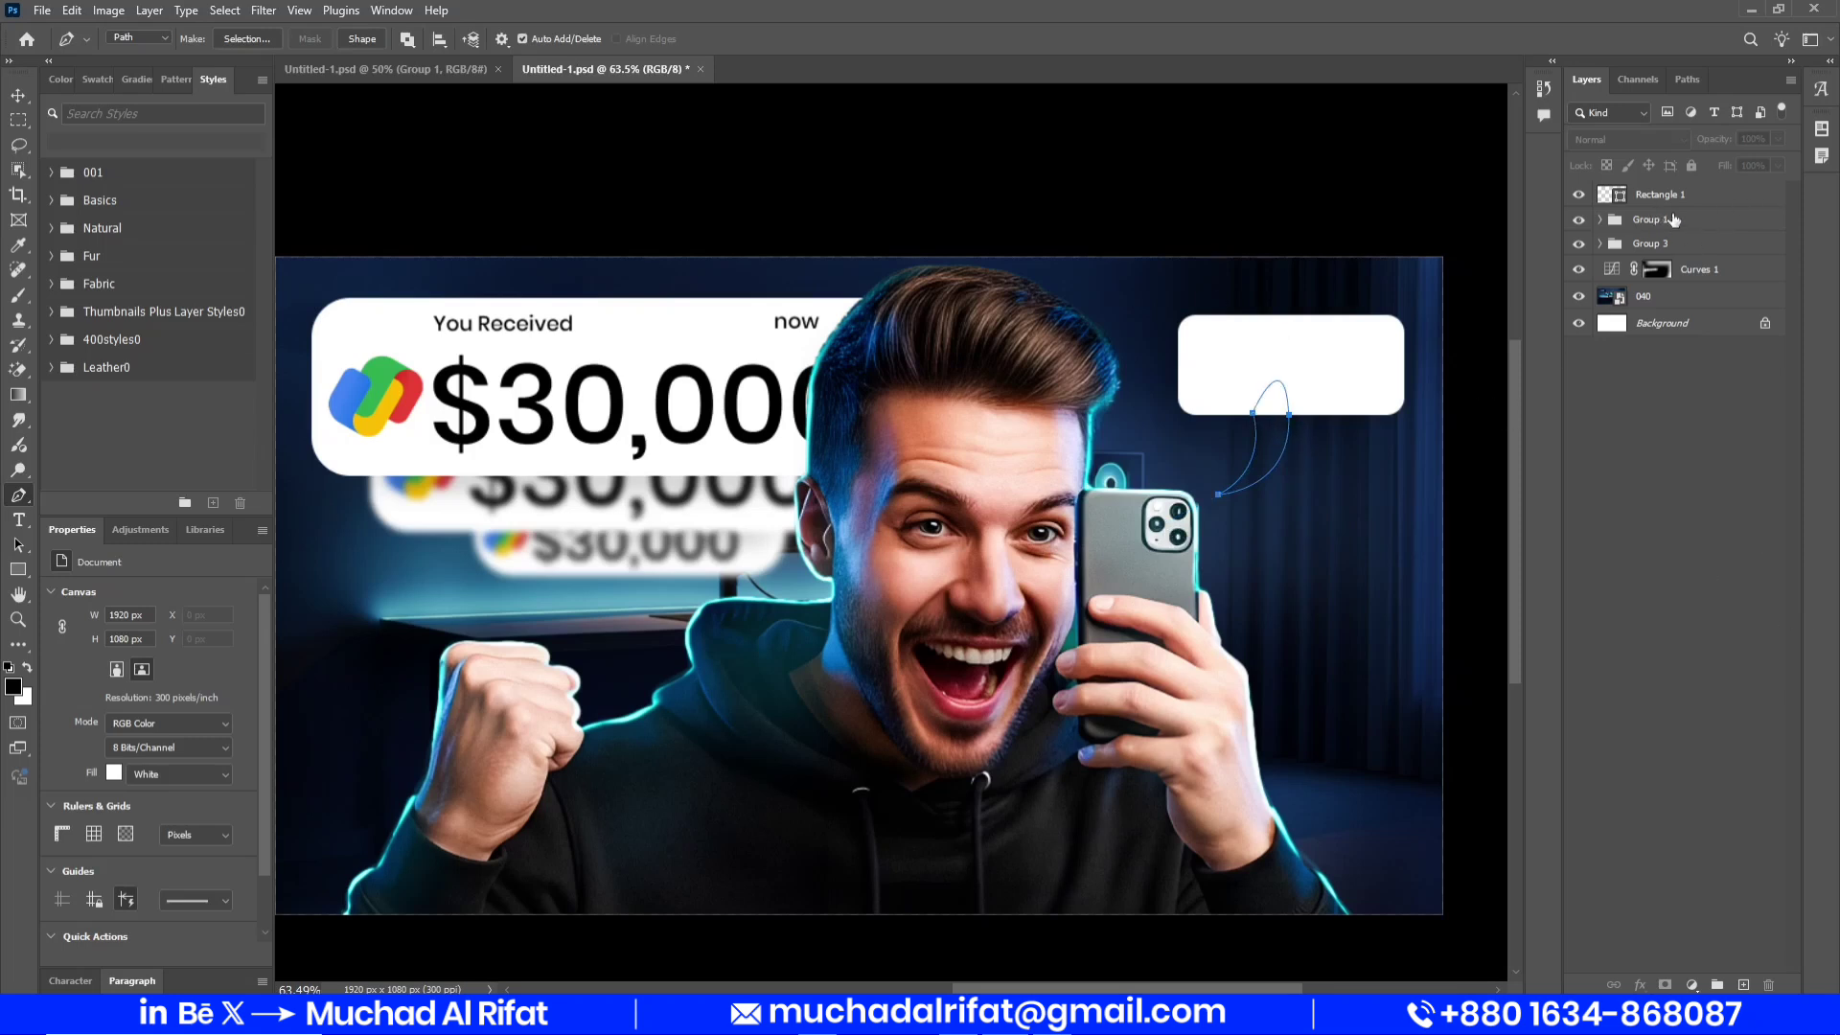
Fill the curved tail path with white on a new layer, combine it with the rectangle as a smart object and save
{"action": "left_click", "coordinate": [1710, 201]}
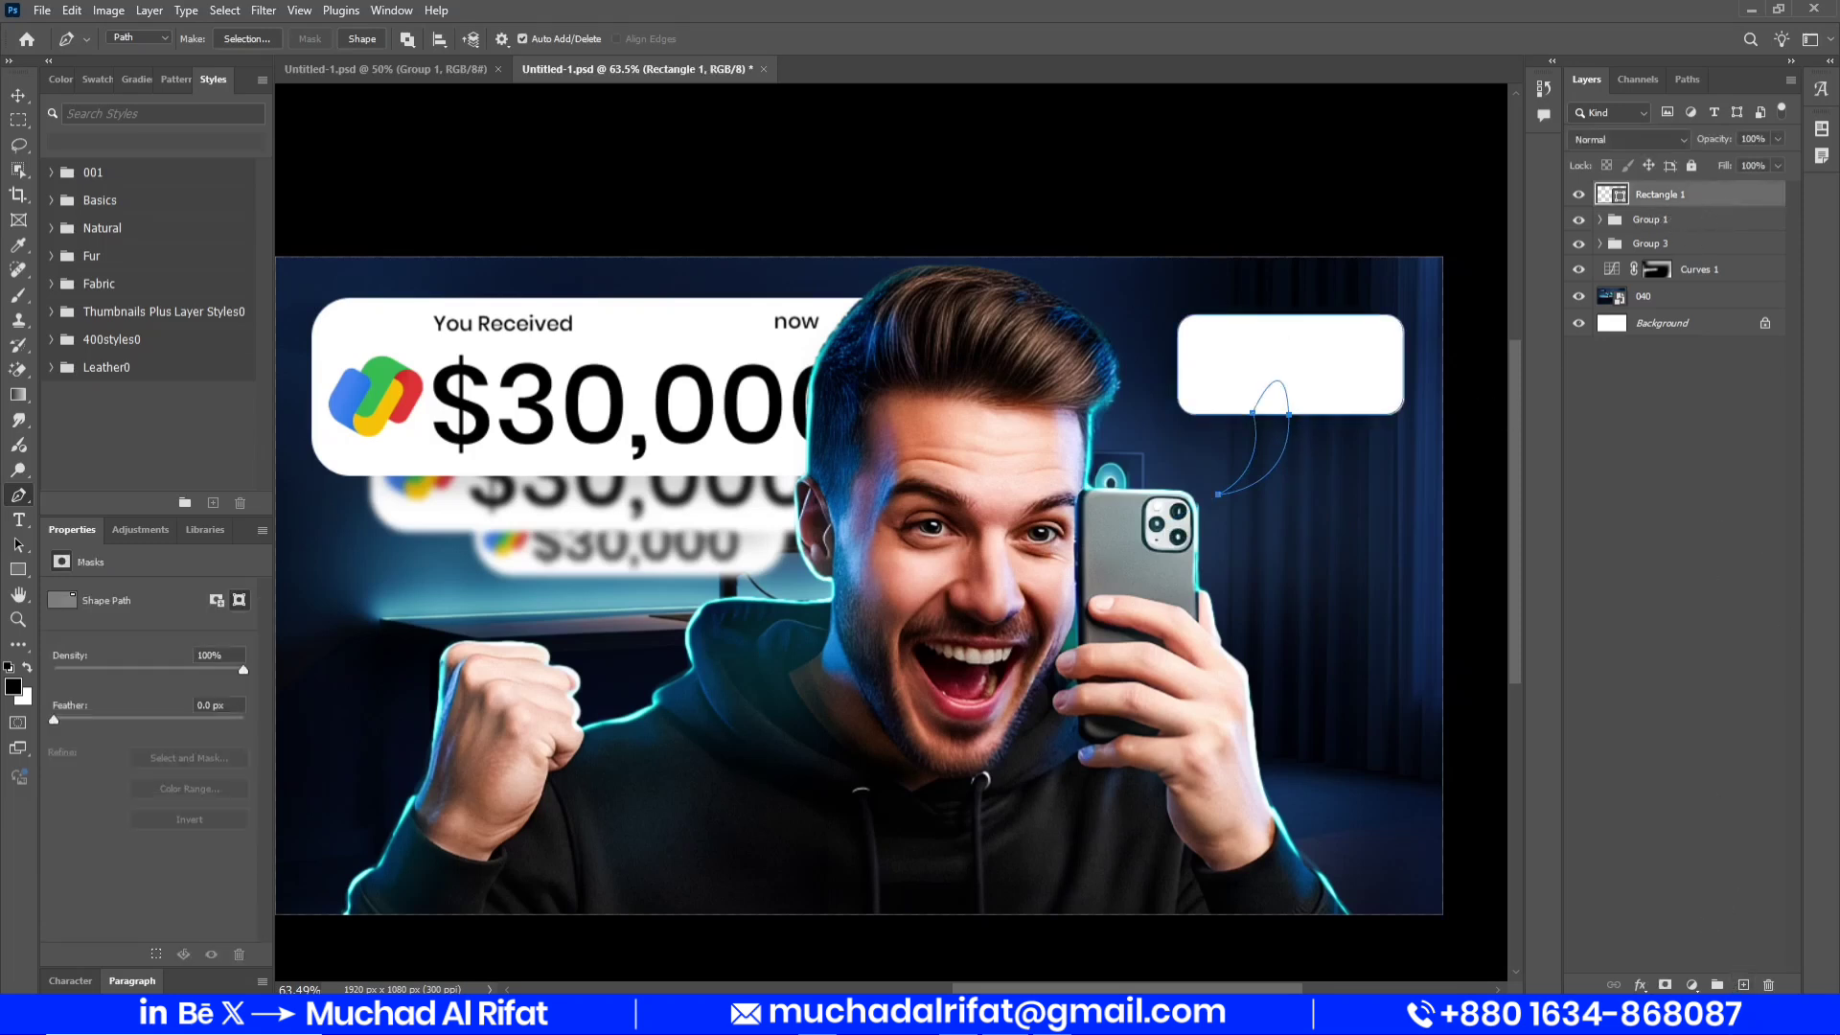
{"action": "key", "text": "ctrl+Return"}
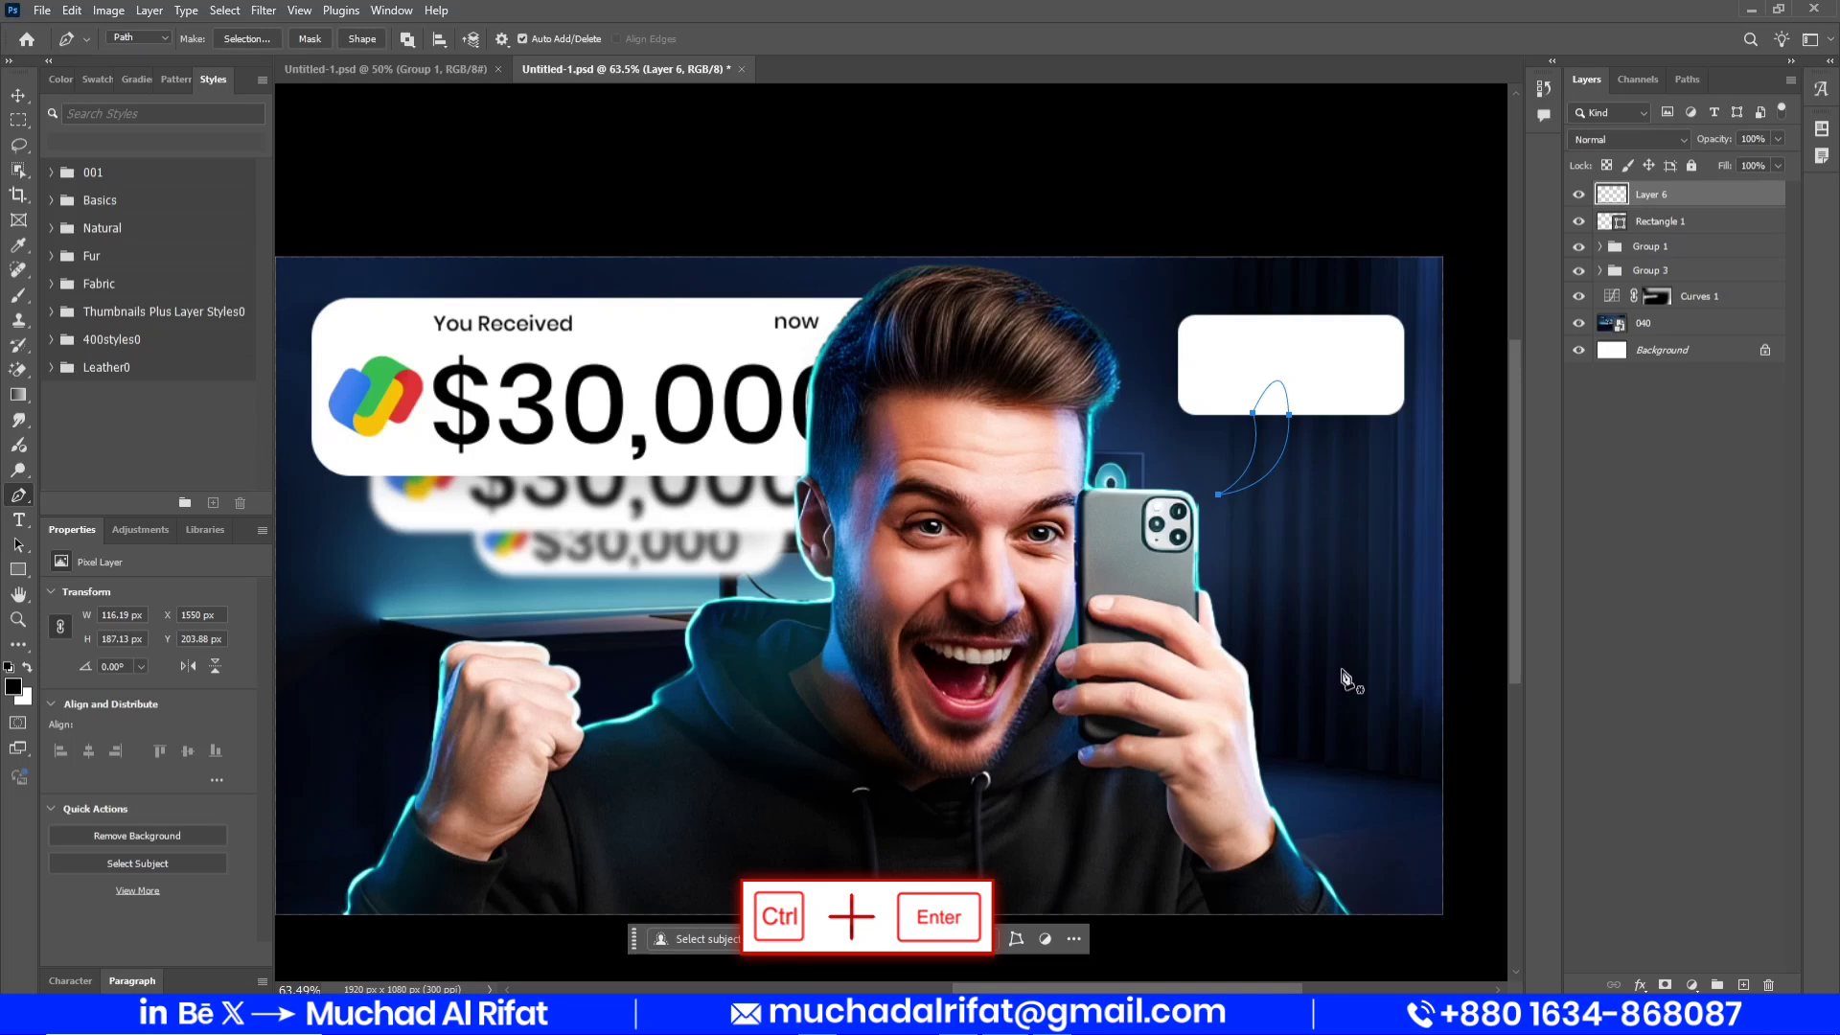
{"action": "key", "text": "ctrl+Return"}
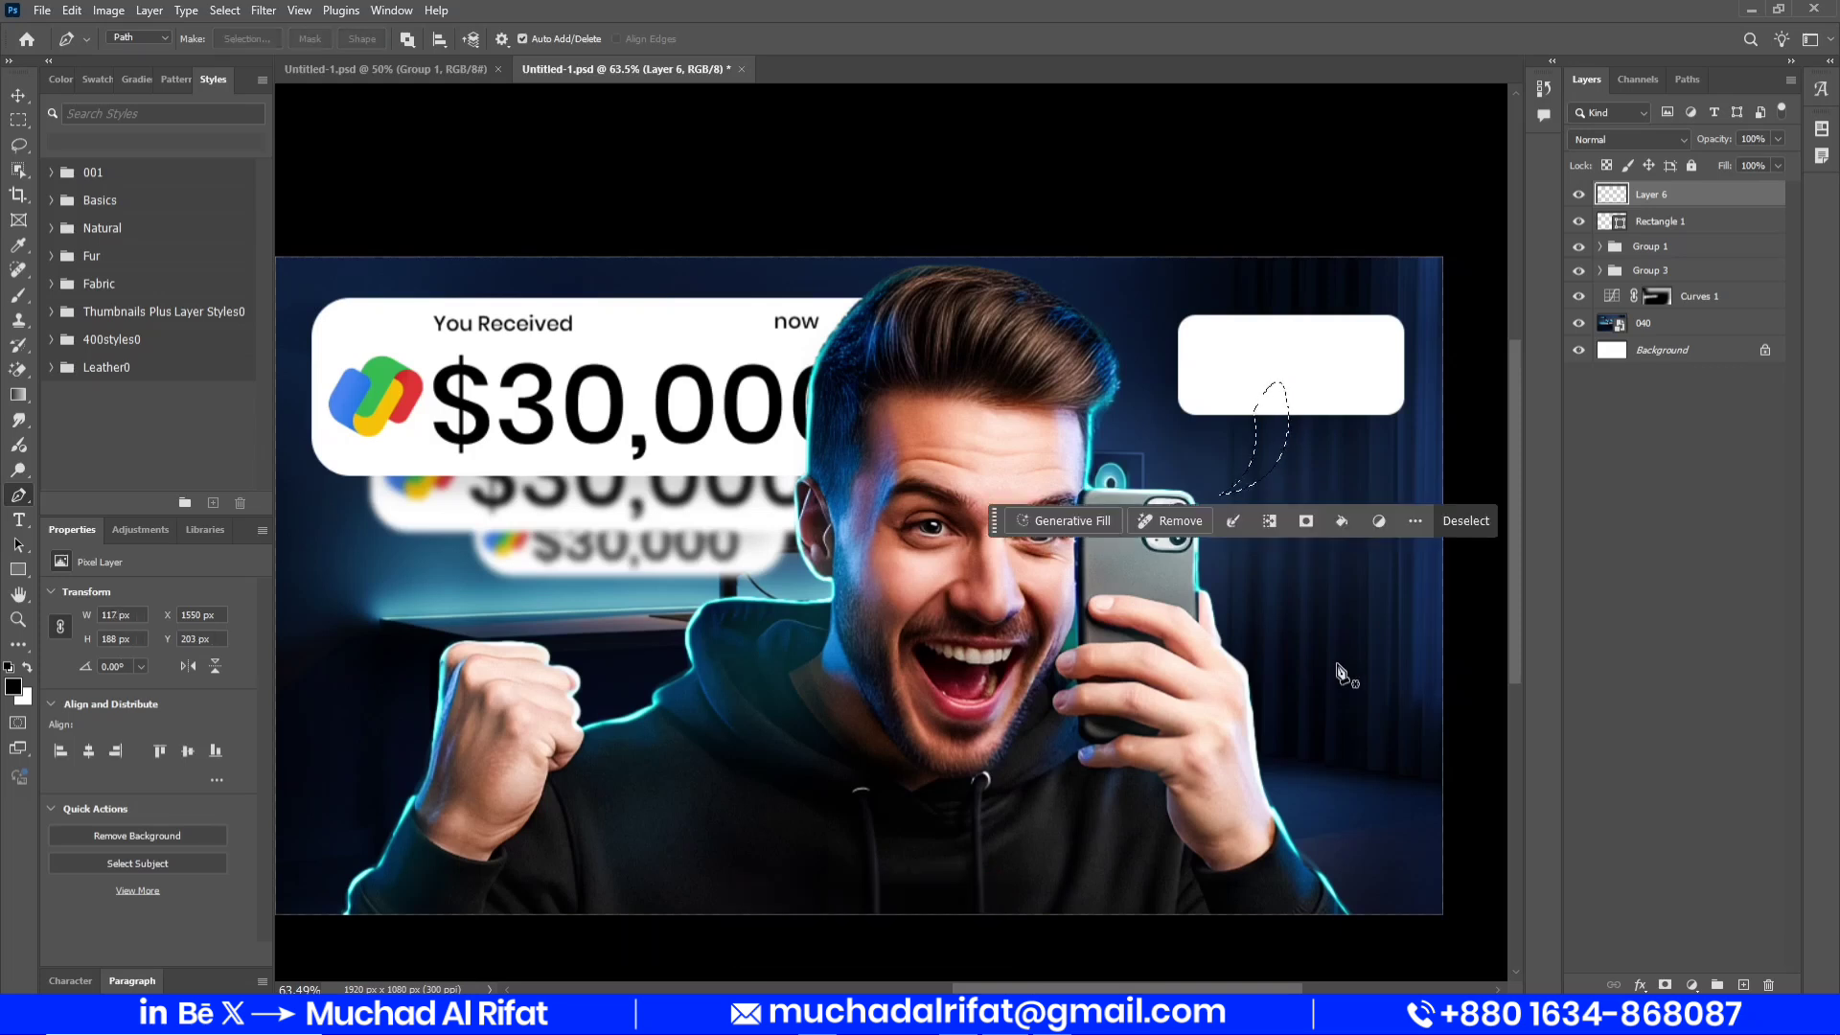
{"action": "key", "text": "alt+Return"}
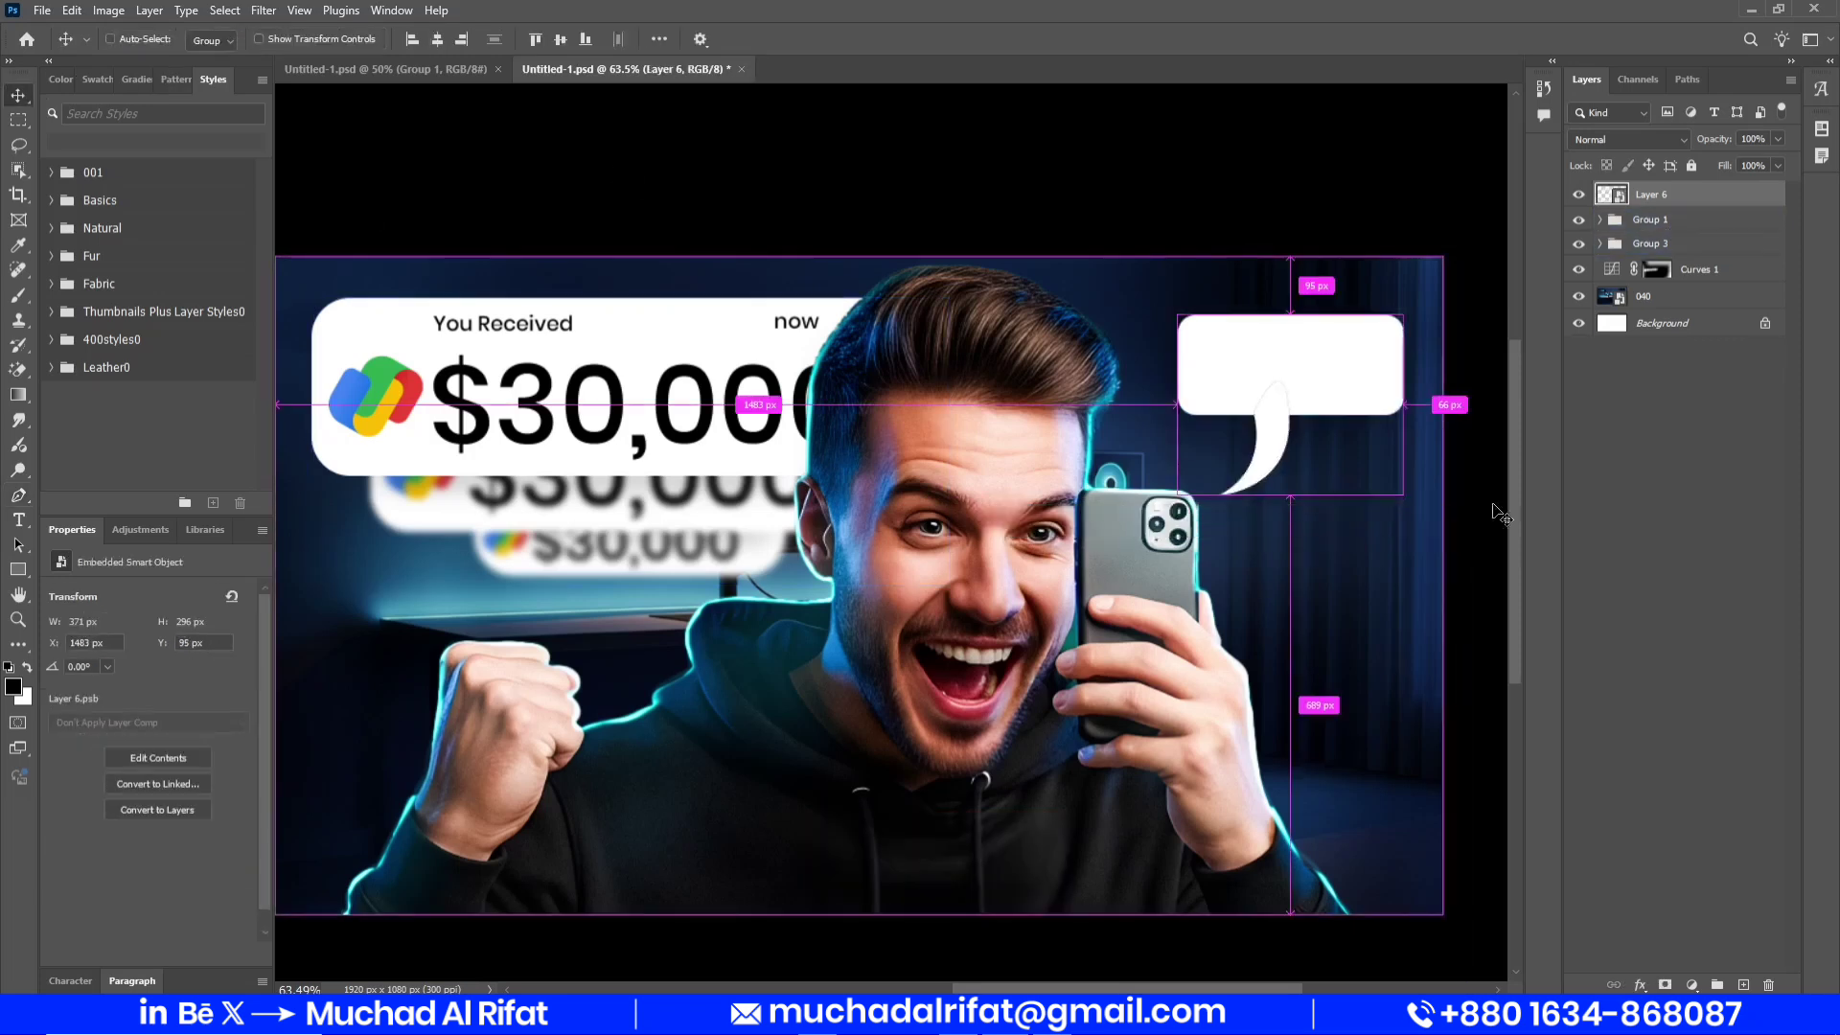
{"action": "key", "text": "ctrl+s"}
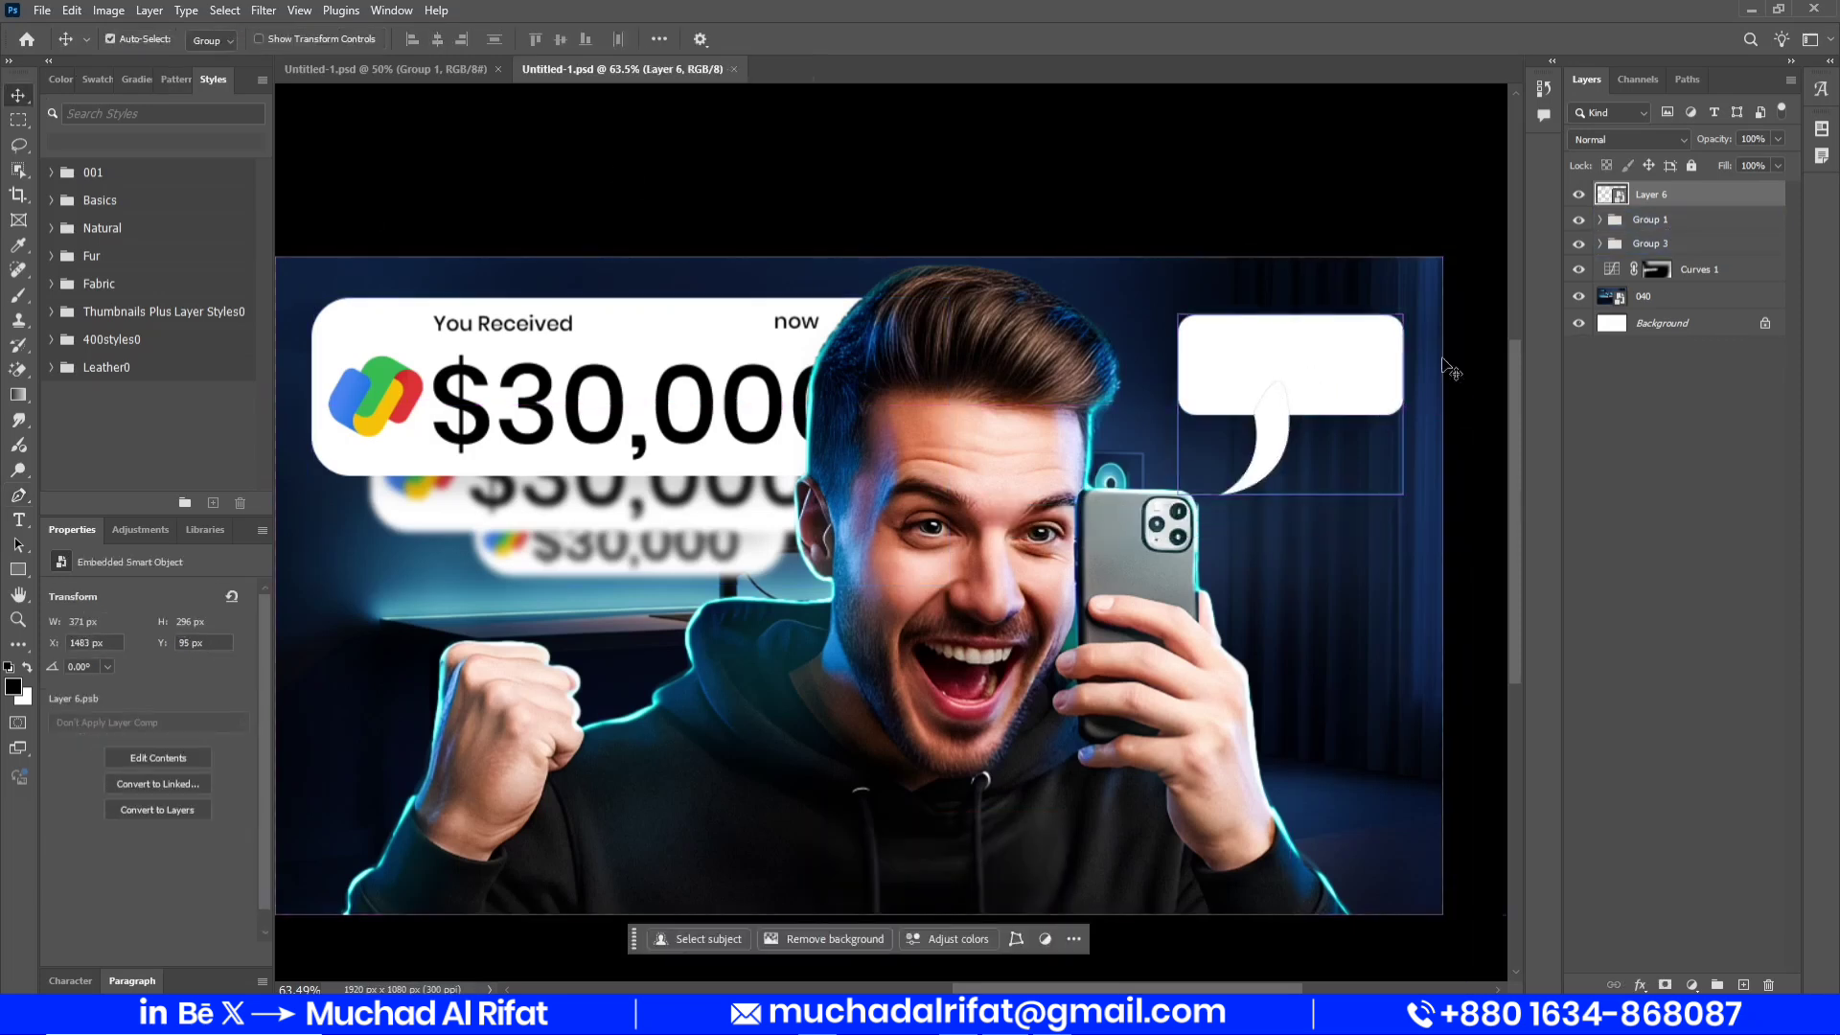
Reselect the tail's outline on the white speech bubble and undo the last change
{"action": "left_click", "coordinate": [1612, 195], "text": "ctrl"}
{"action": "key", "text": "ctrl+d"}
{"action": "scroll", "coordinate": [1331, 394], "scroll_direction": "up", "scroll_amount": 3}
{"action": "key", "text": "ctrl+shift+d"}
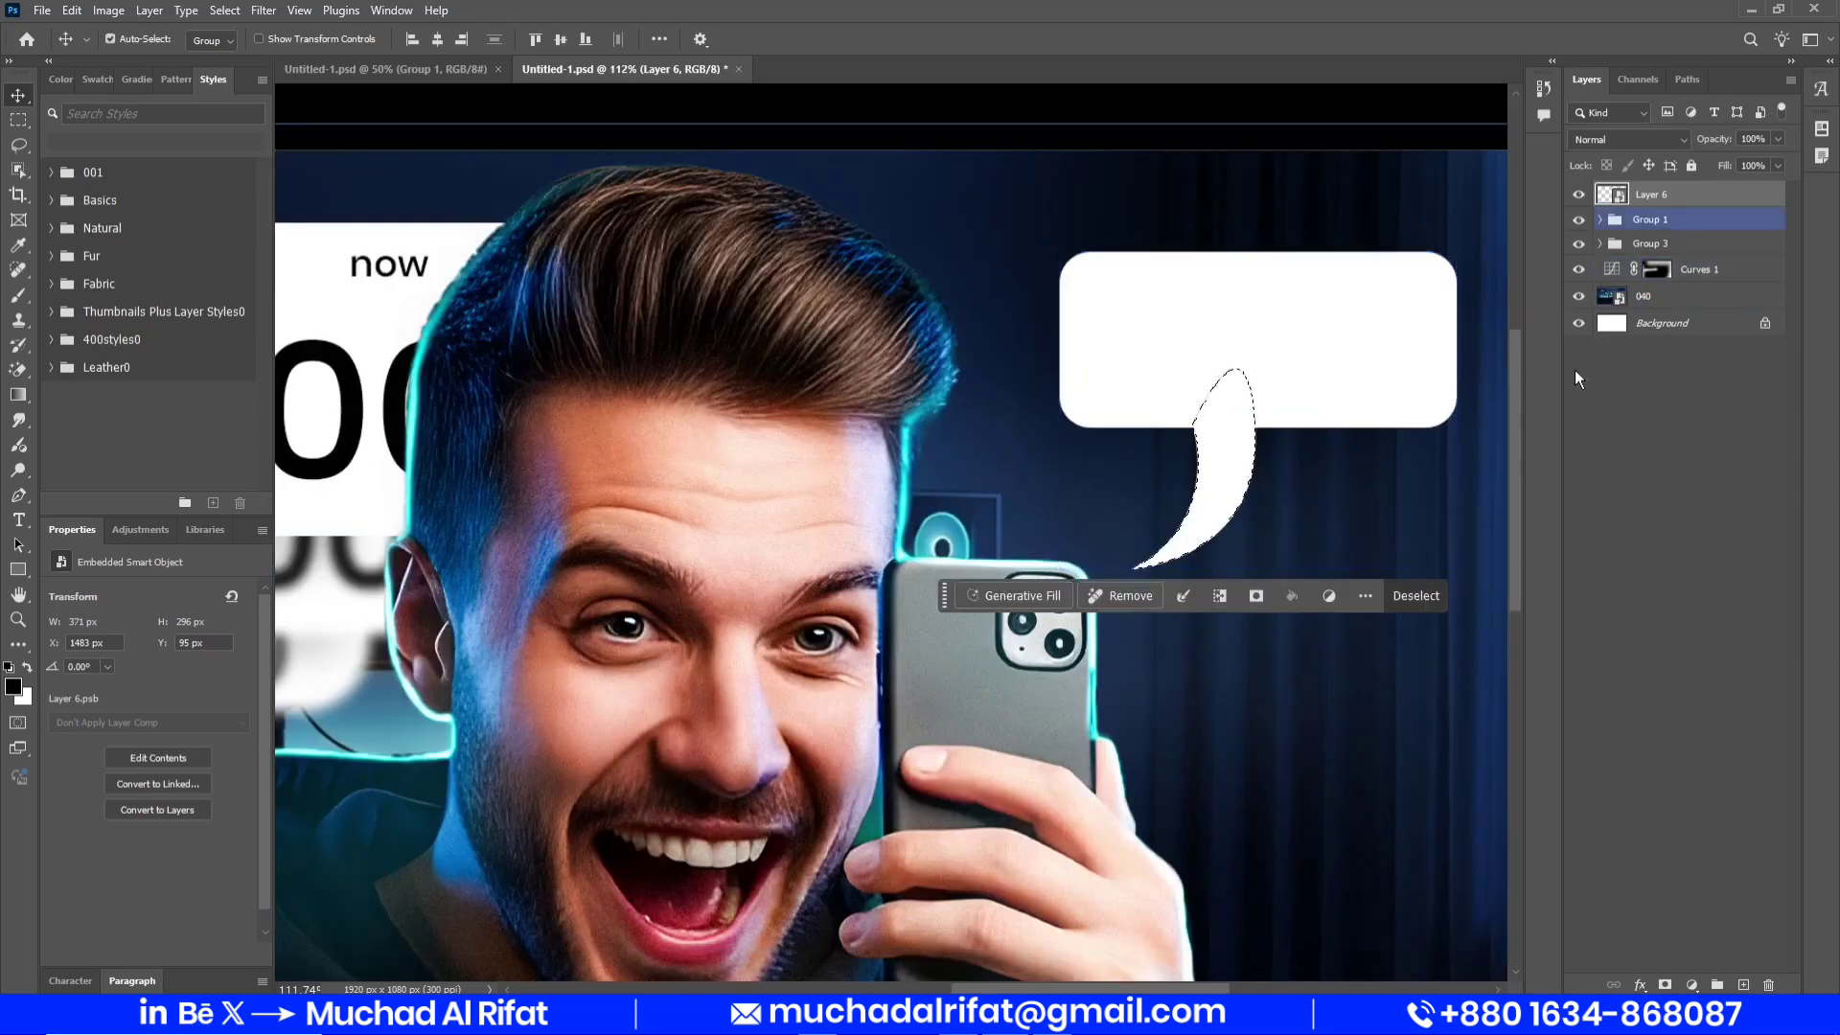
{"action": "key", "text": "ctrl+z"}
{"action": "left_click", "coordinate": [1655, 478]}
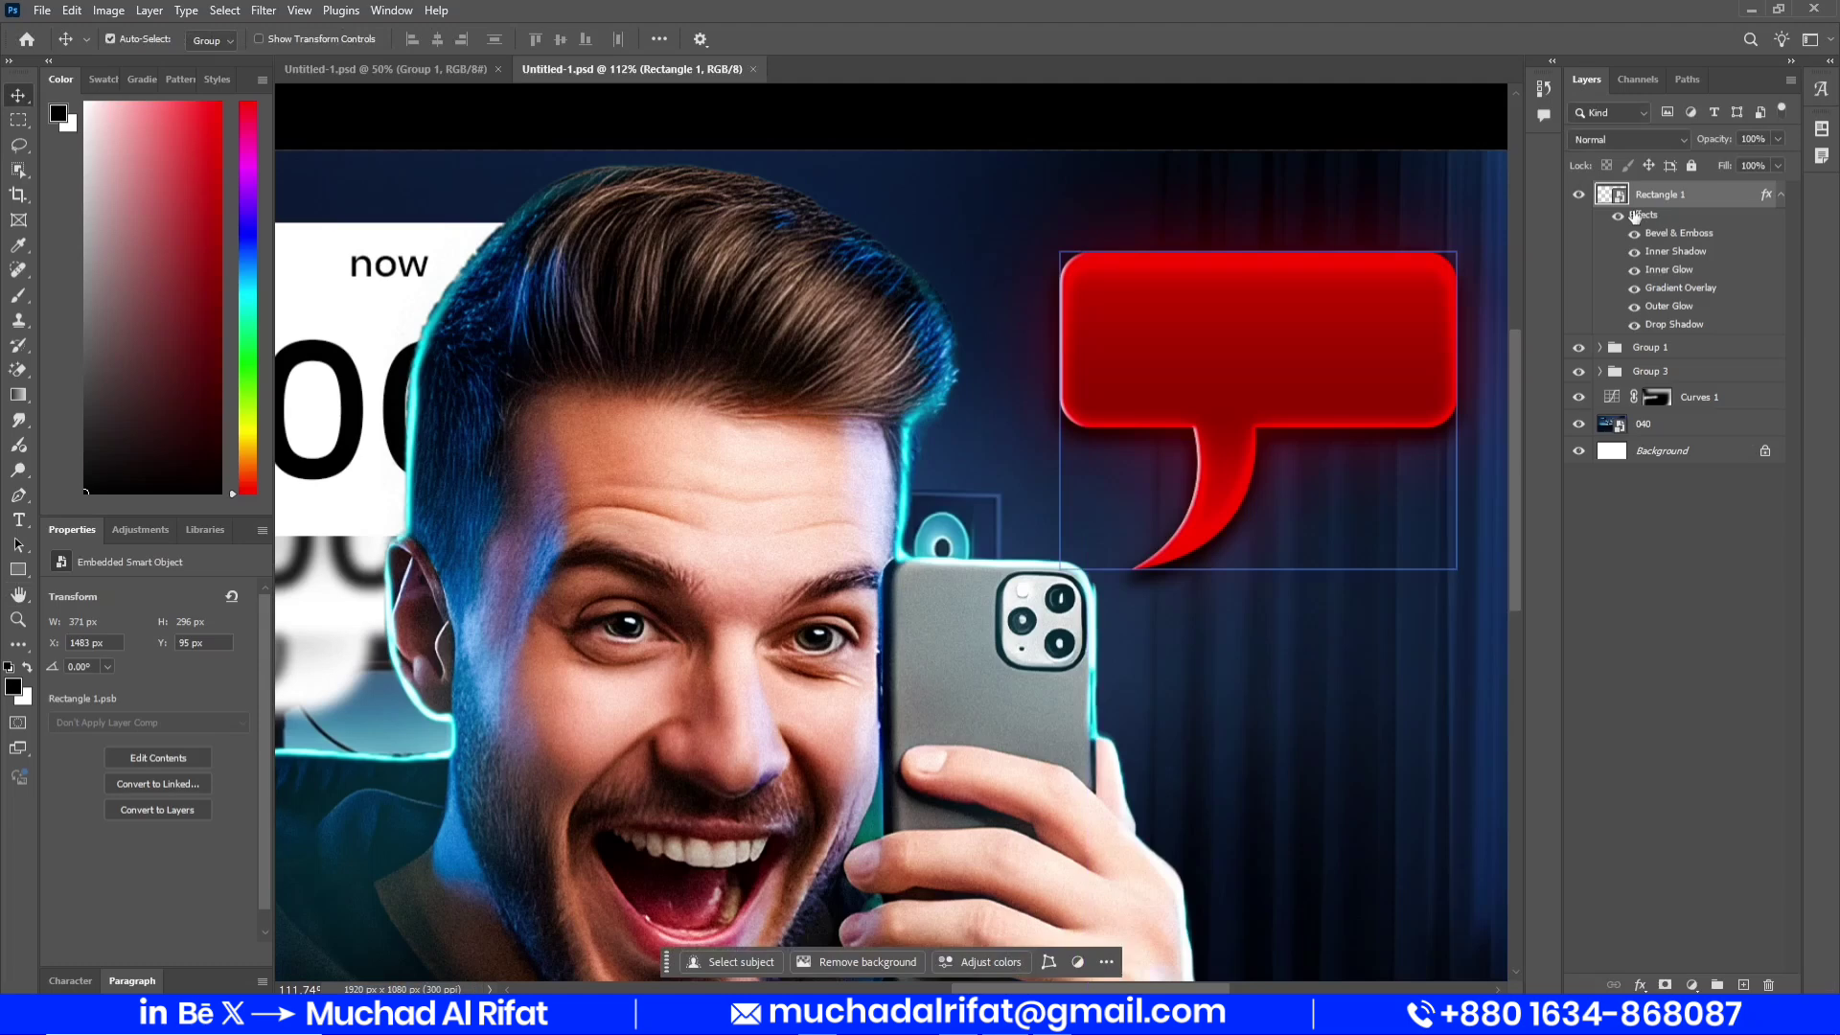
Examine the red bubble's bevel, inner shadow, inner glow, gradient overlay, outer glow and drop shadow settings, including the gradient's color stops
{"action": "double_click", "coordinate": [1751, 259]}
{"action": "left_click_drag", "start_coordinate": [1281, 500], "coordinate": [361, 185]}
{"action": "left_click", "coordinate": [195, 309]}
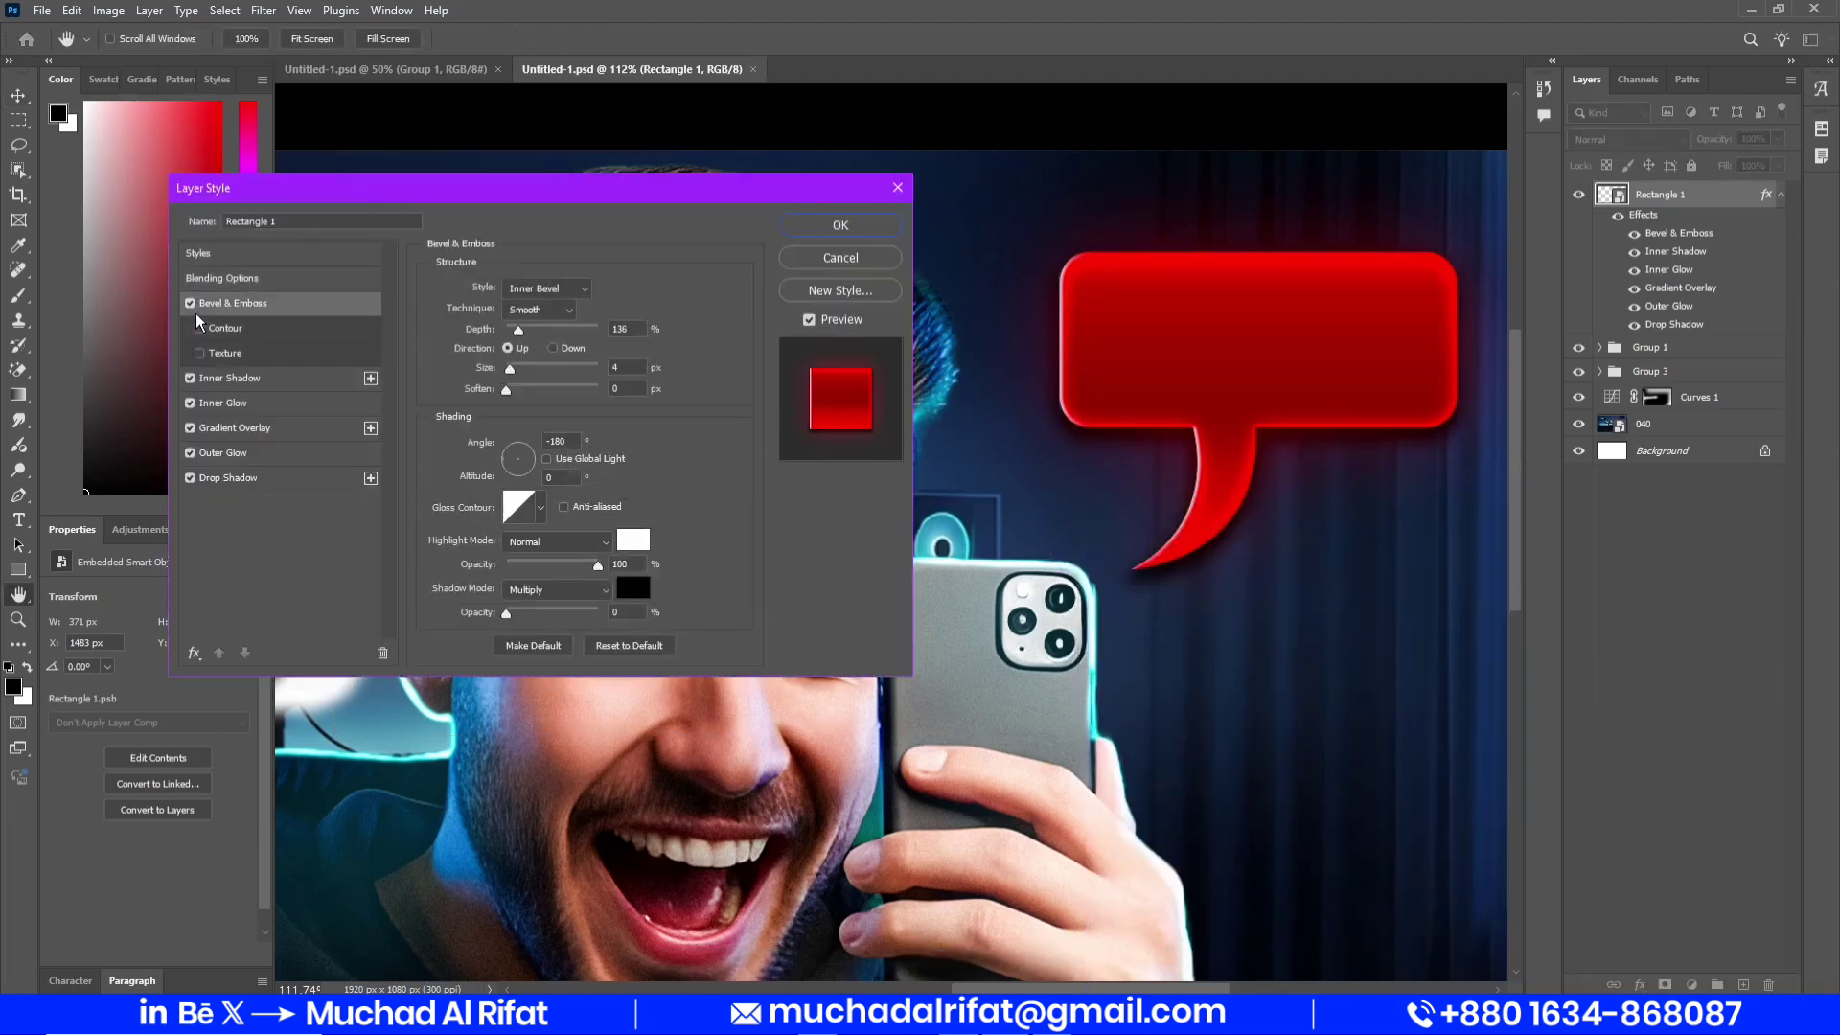
{"action": "left_click", "coordinate": [229, 383]}
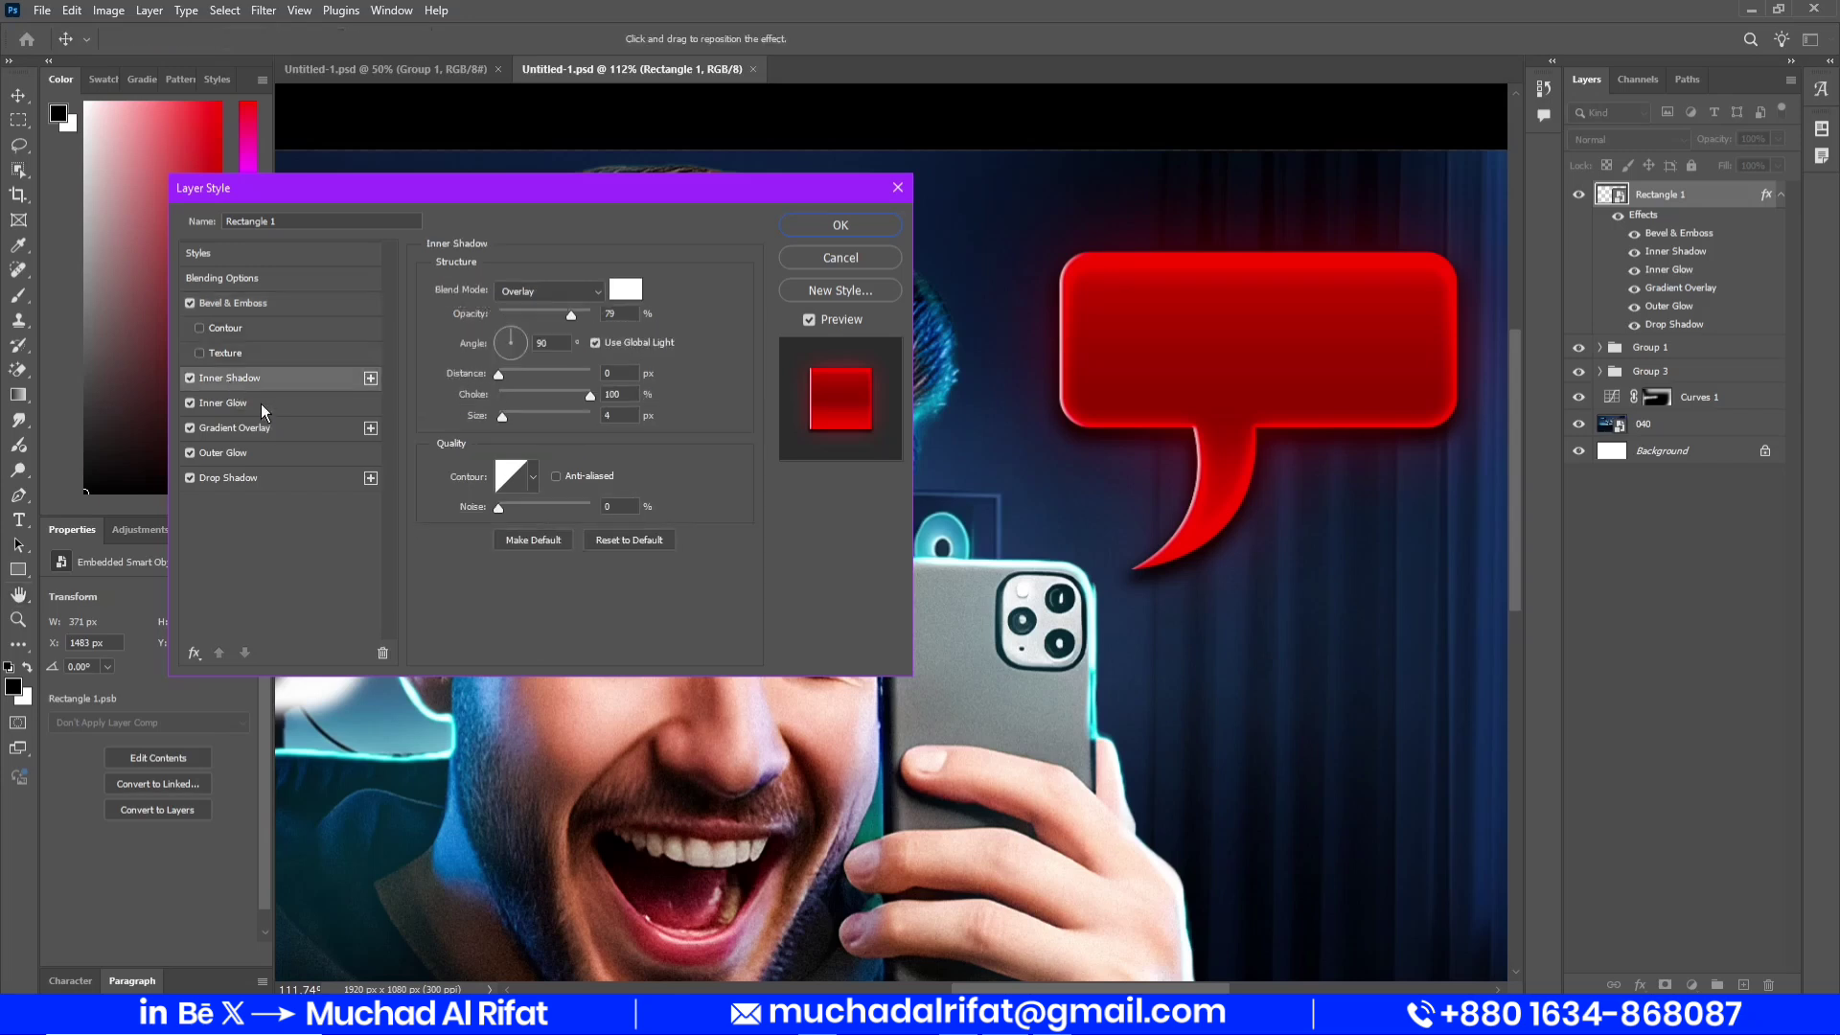
{"action": "left_click", "coordinate": [261, 405]}
{"action": "left_click", "coordinate": [255, 433]}
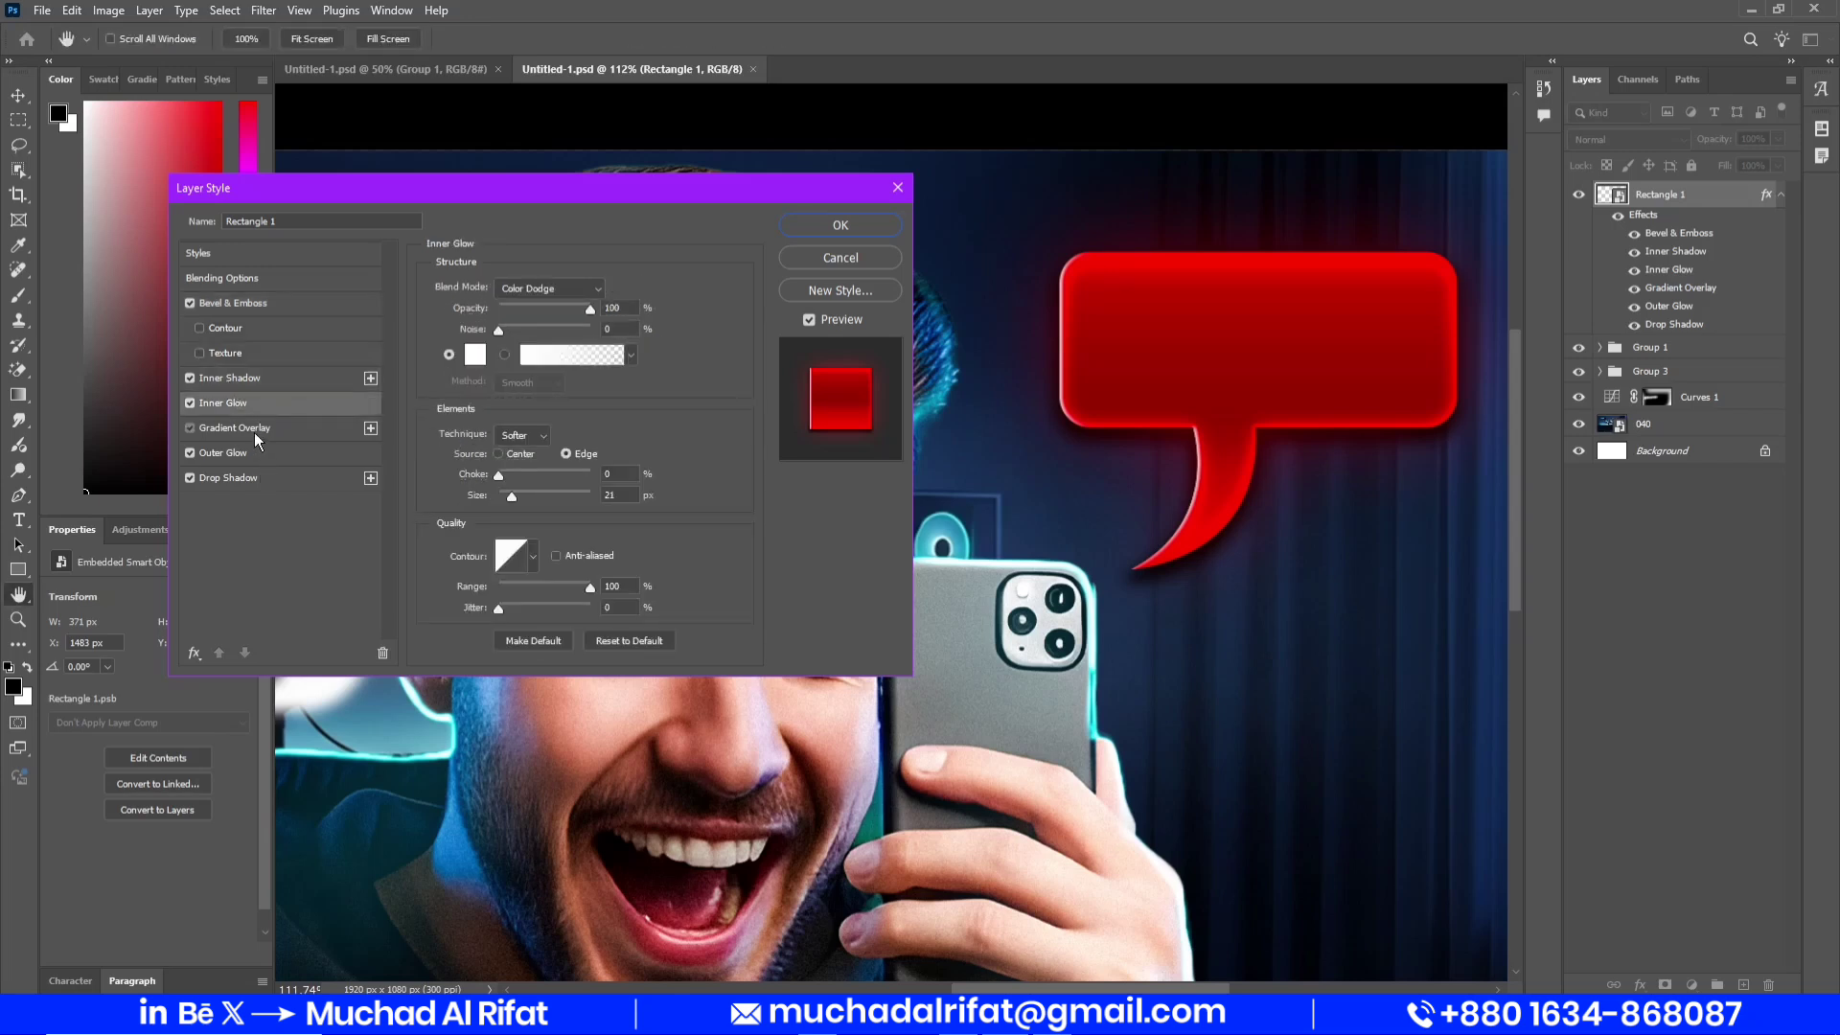
{"action": "left_click", "coordinate": [594, 330]}
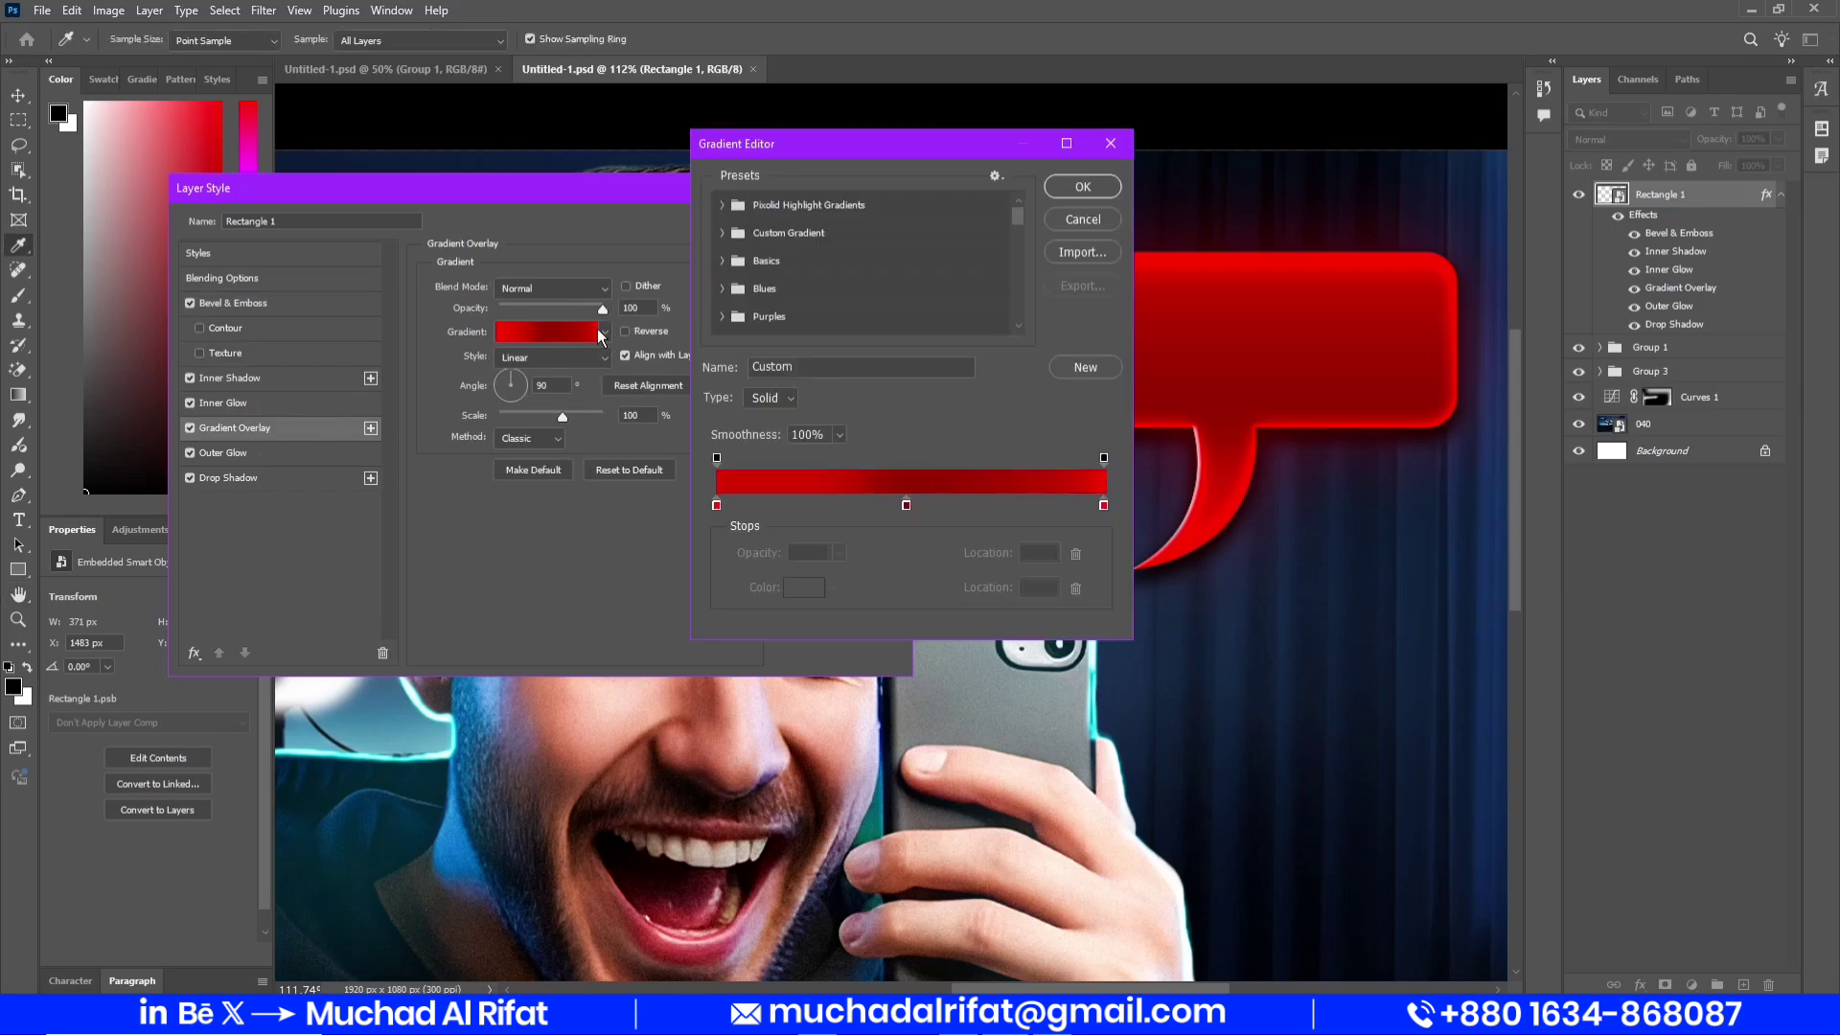
{"action": "left_click", "coordinate": [905, 505]}
{"action": "left_click", "coordinate": [1098, 190]}
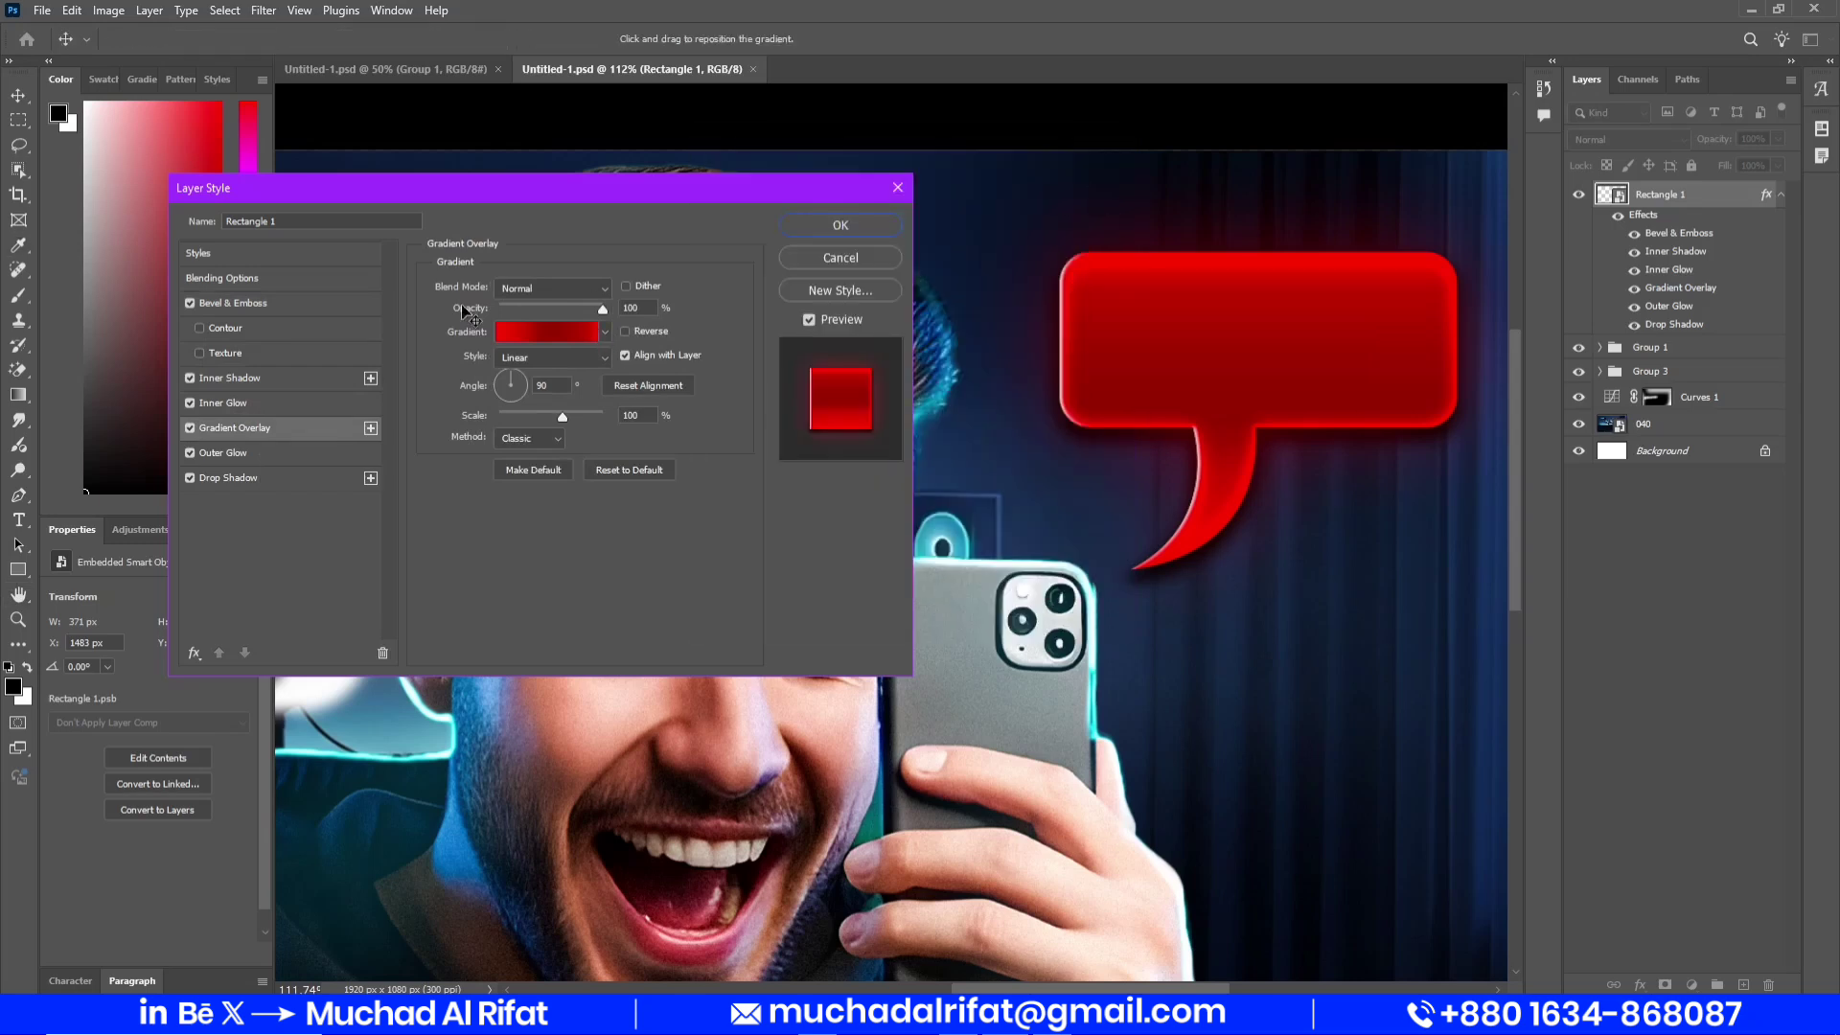
{"action": "left_click", "coordinate": [256, 457]}
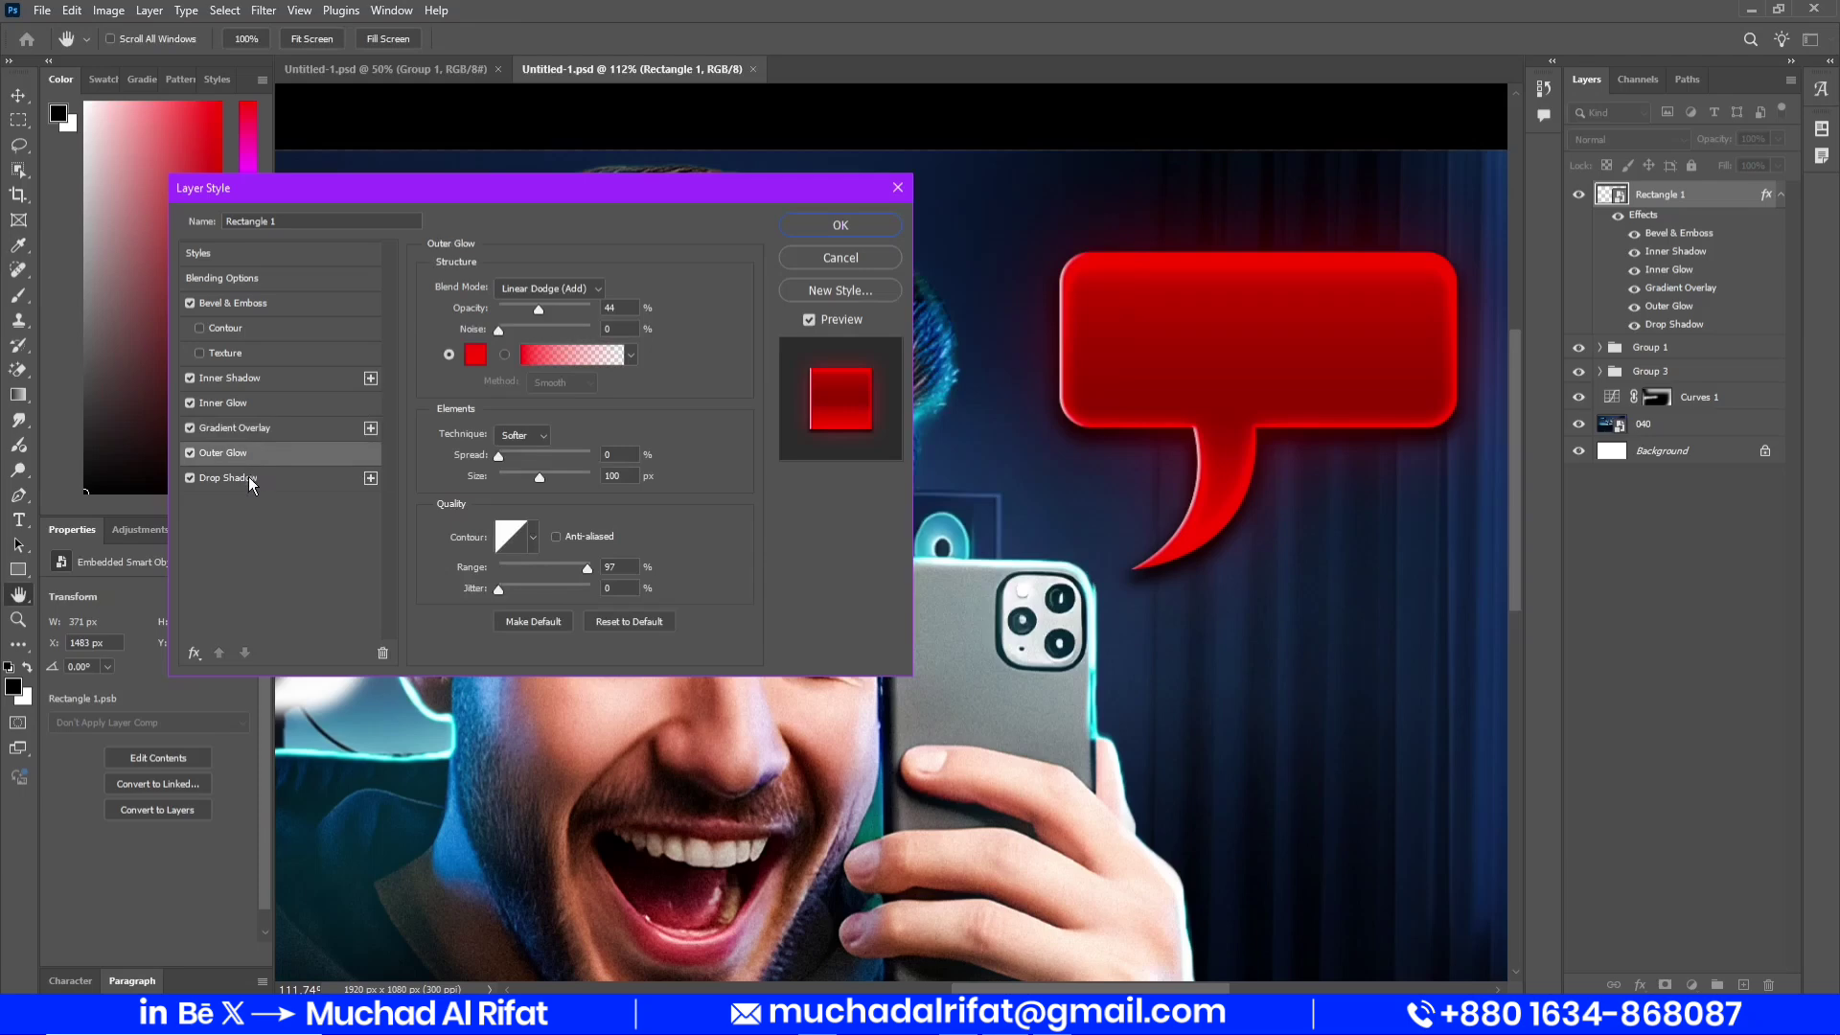
{"action": "left_click", "coordinate": [249, 477]}
{"action": "left_click", "coordinate": [840, 225]}
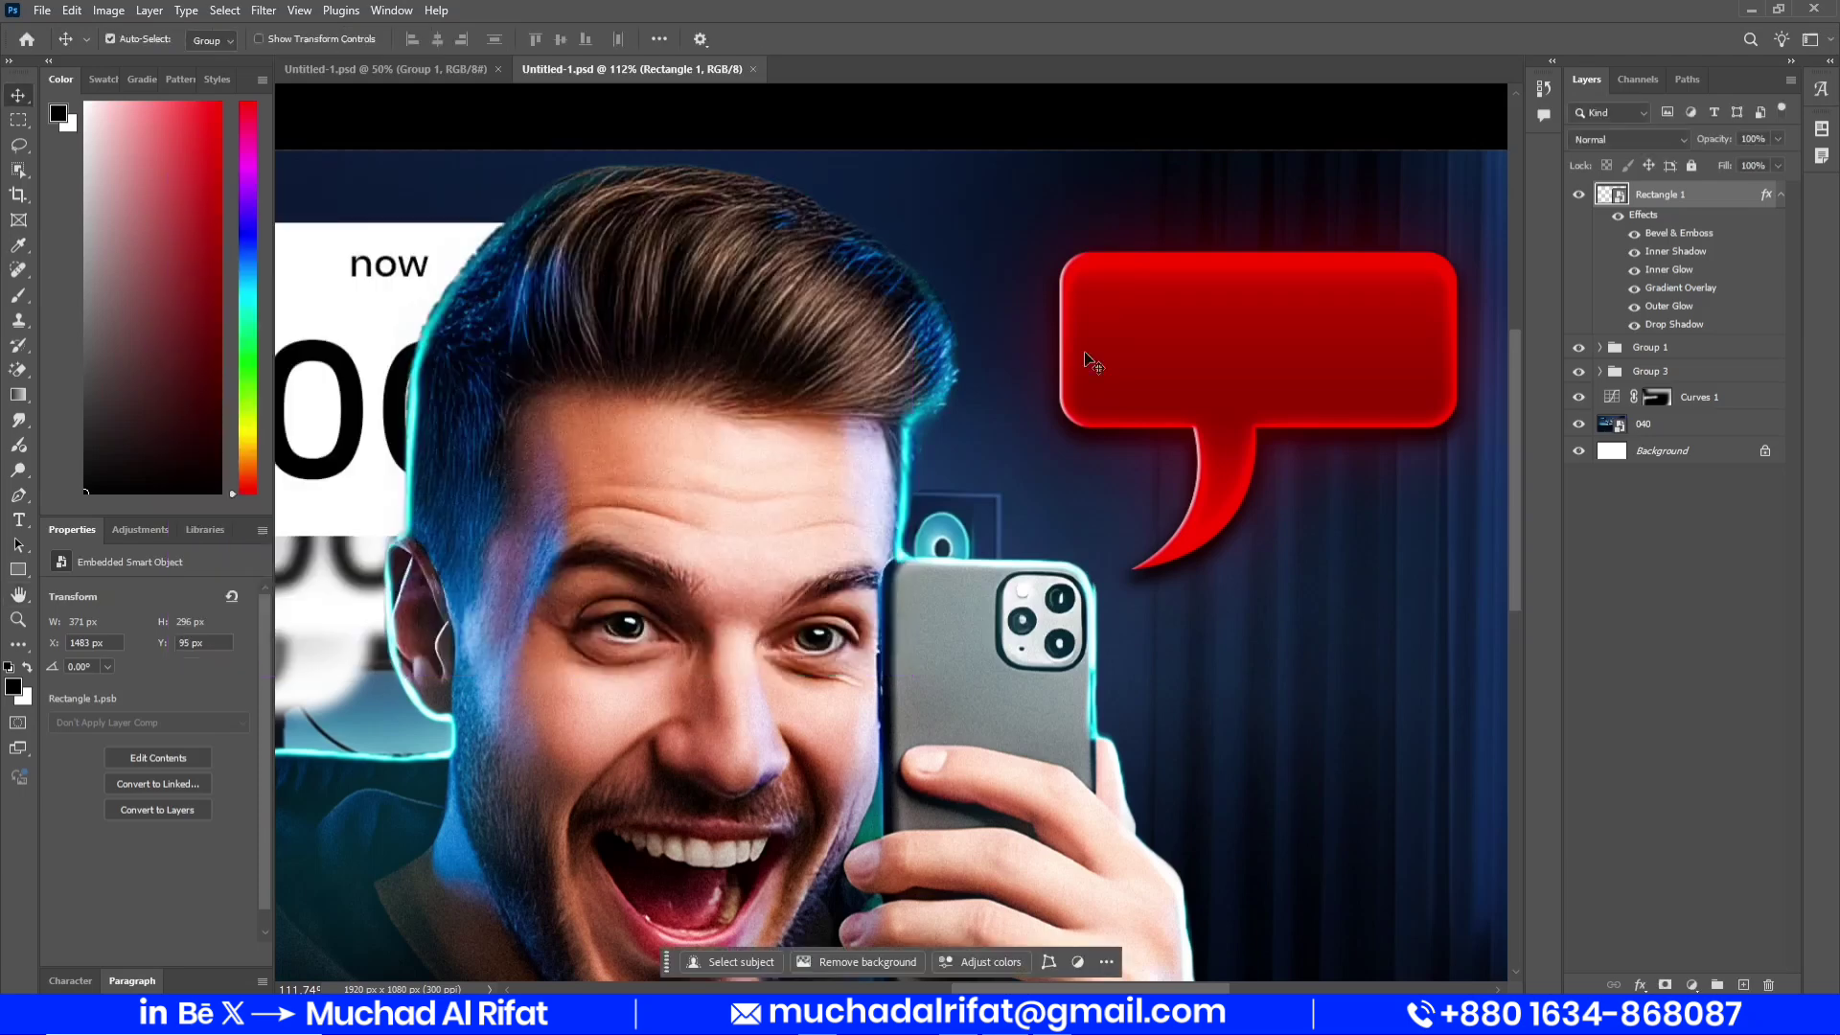
{"action": "left_click", "coordinate": [1734, 665]}
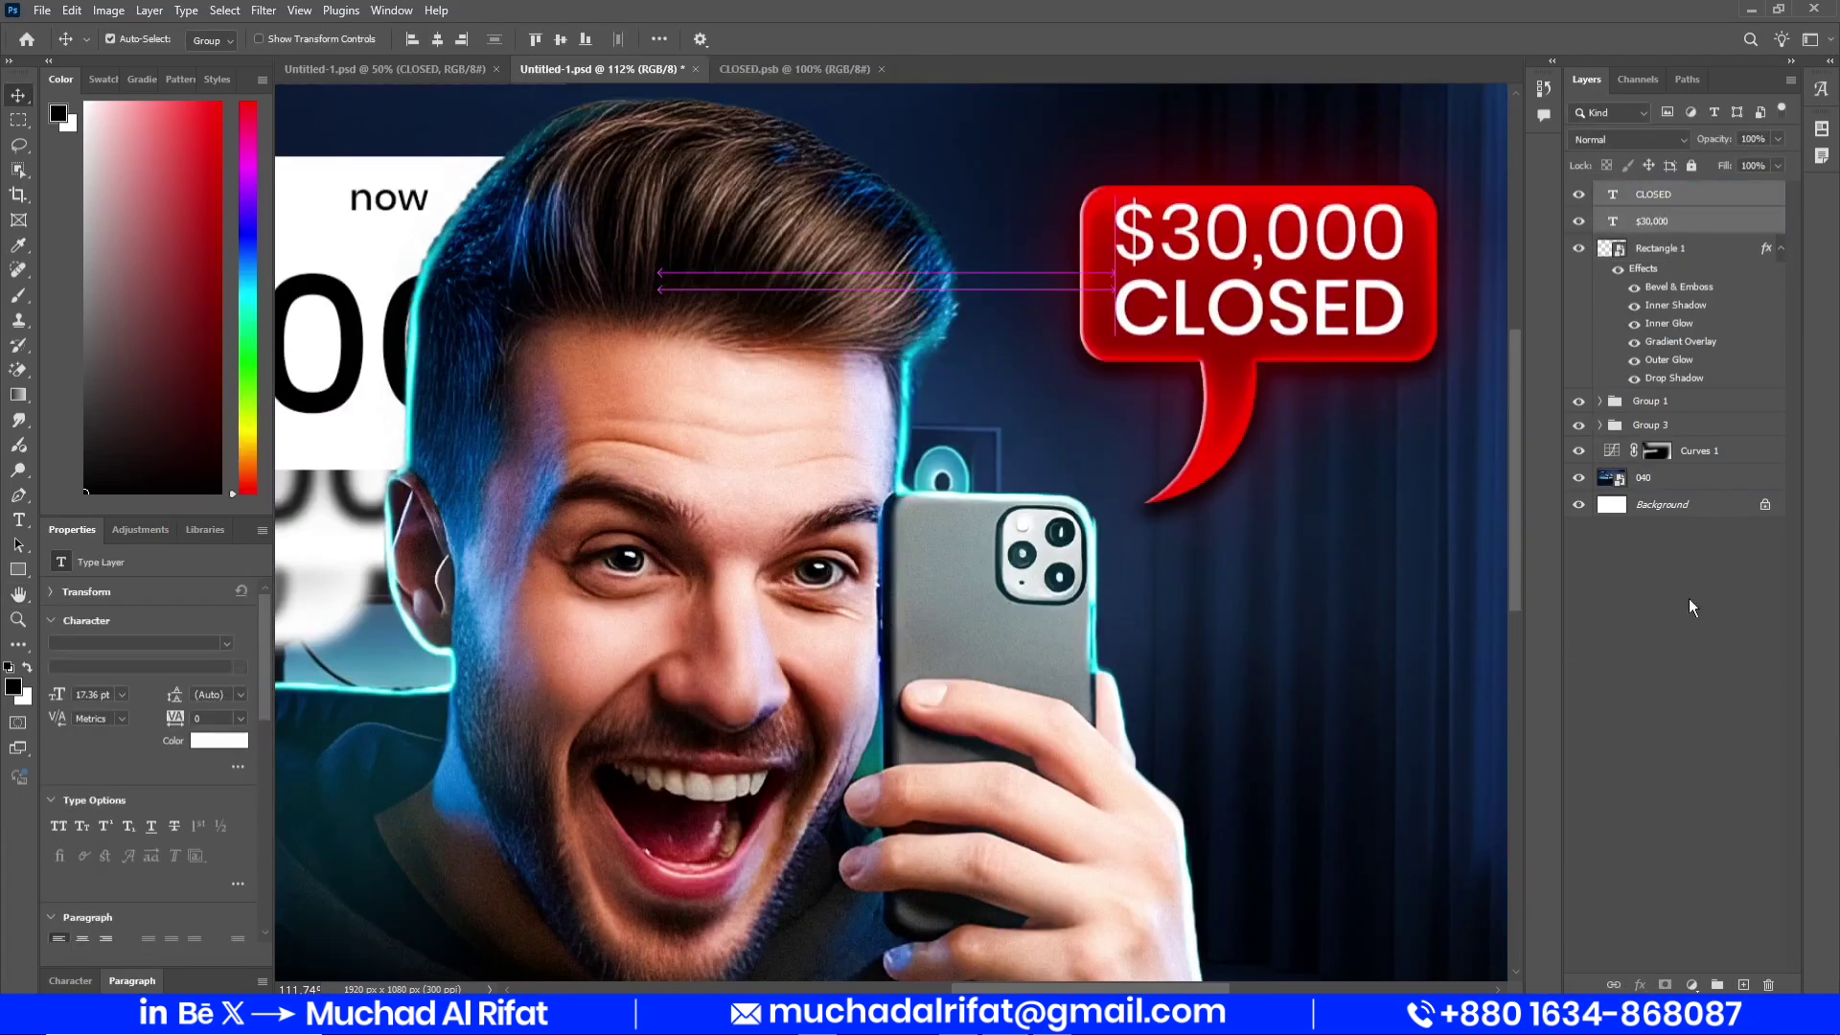
Convert the $30,000 and CLOSED text layers together with the red speech bubble into a single smart object
{"action": "left_click", "coordinate": [1662, 221]}
{"action": "left_click", "coordinate": [1662, 194], "text": "shift"}
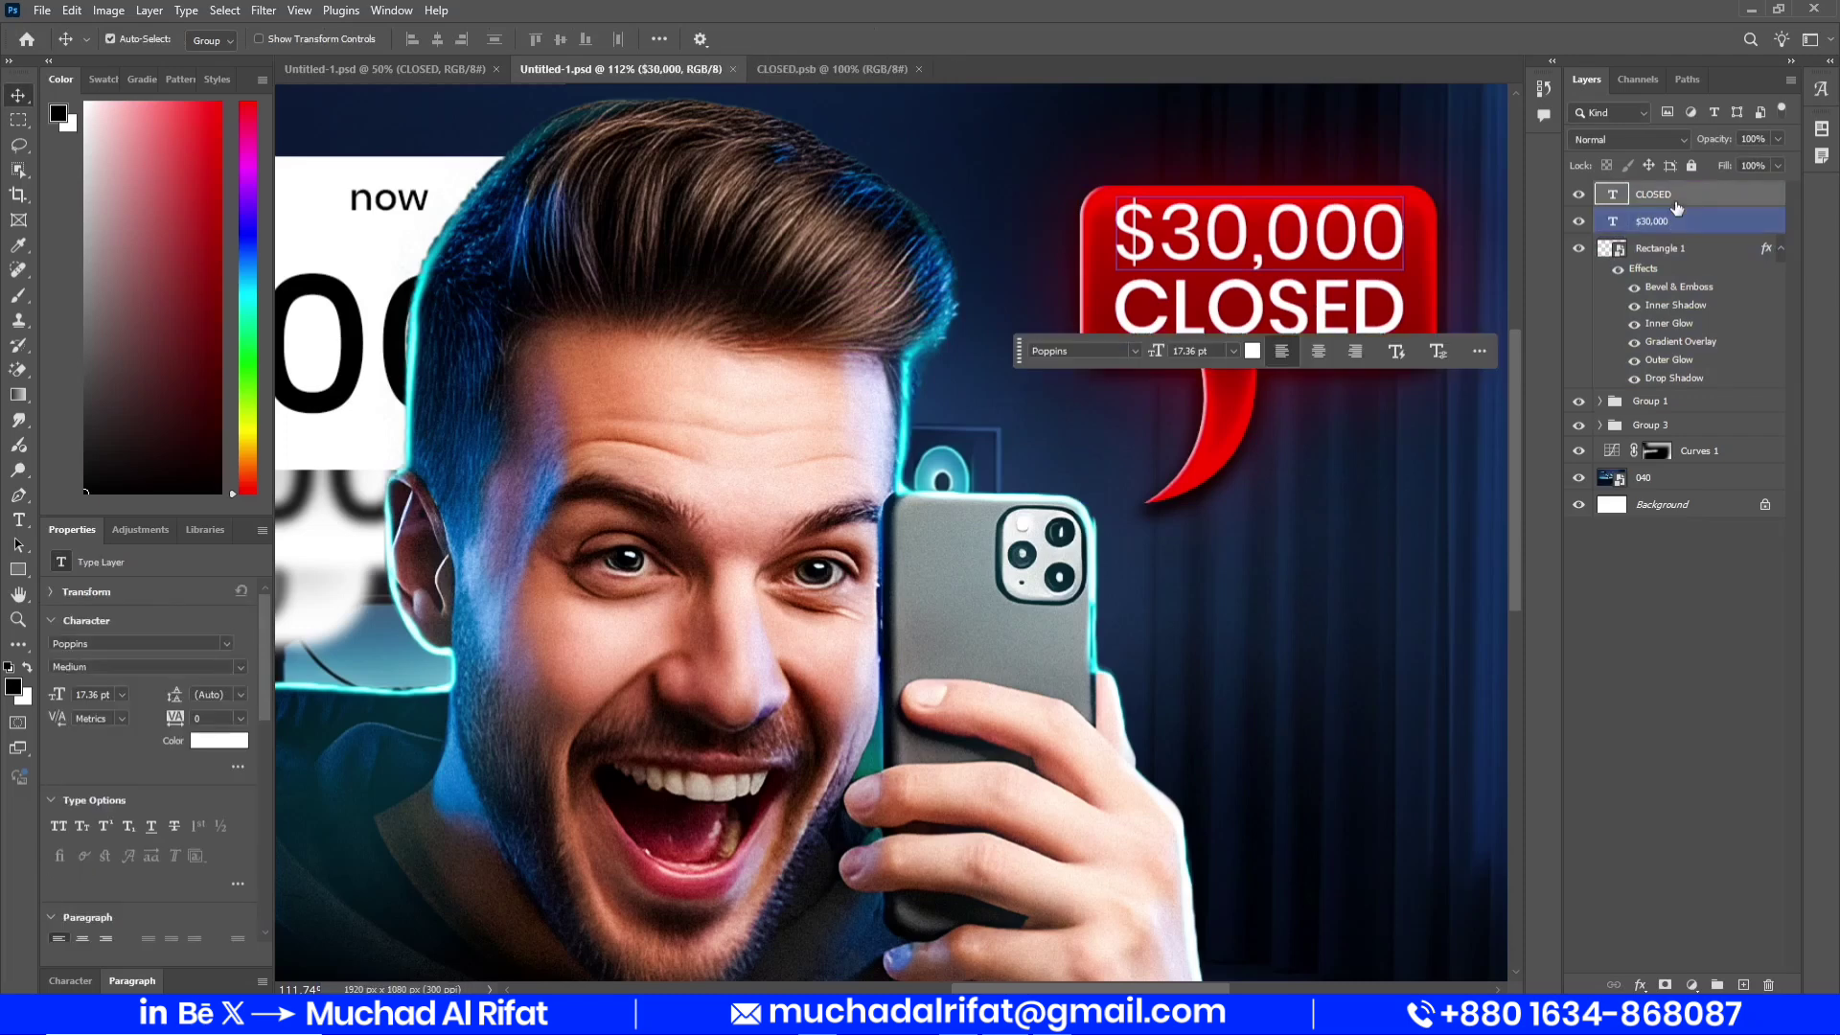
{"action": "right_click", "coordinate": [1670, 305]}
{"action": "right_click", "coordinate": [1731, 473]}
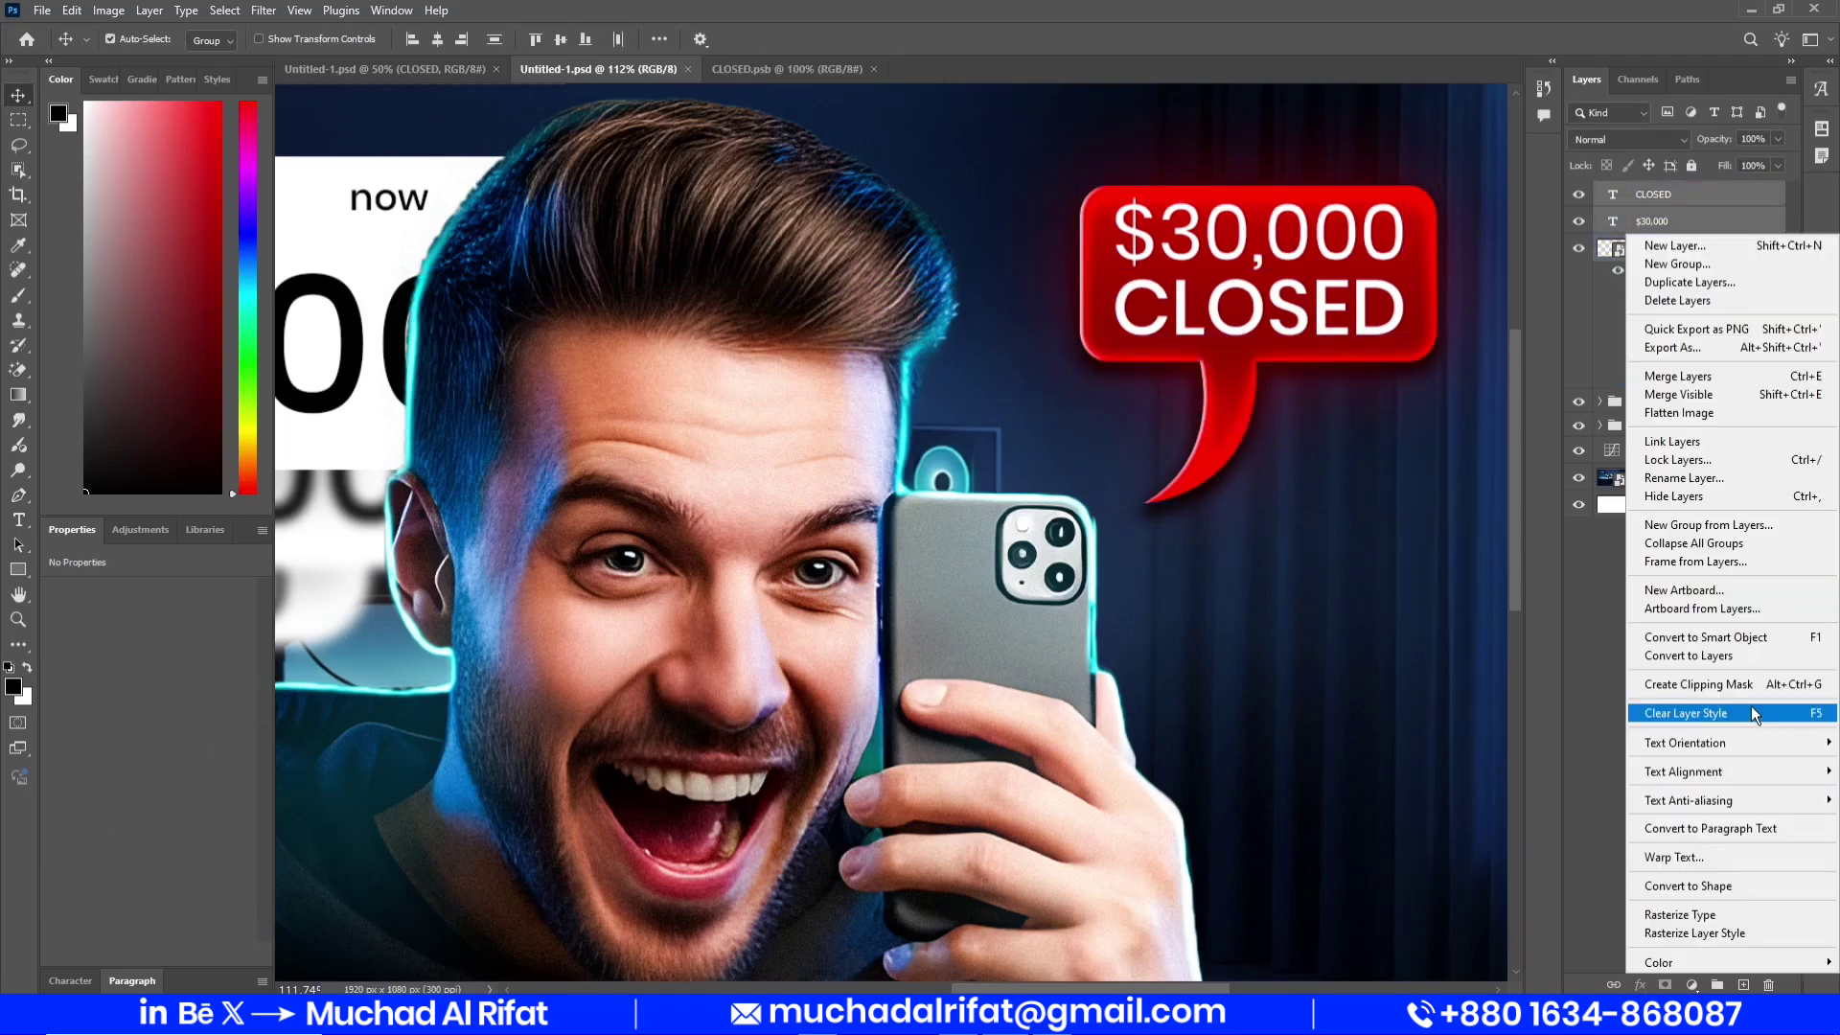
{"action": "left_click", "coordinate": [1745, 636]}
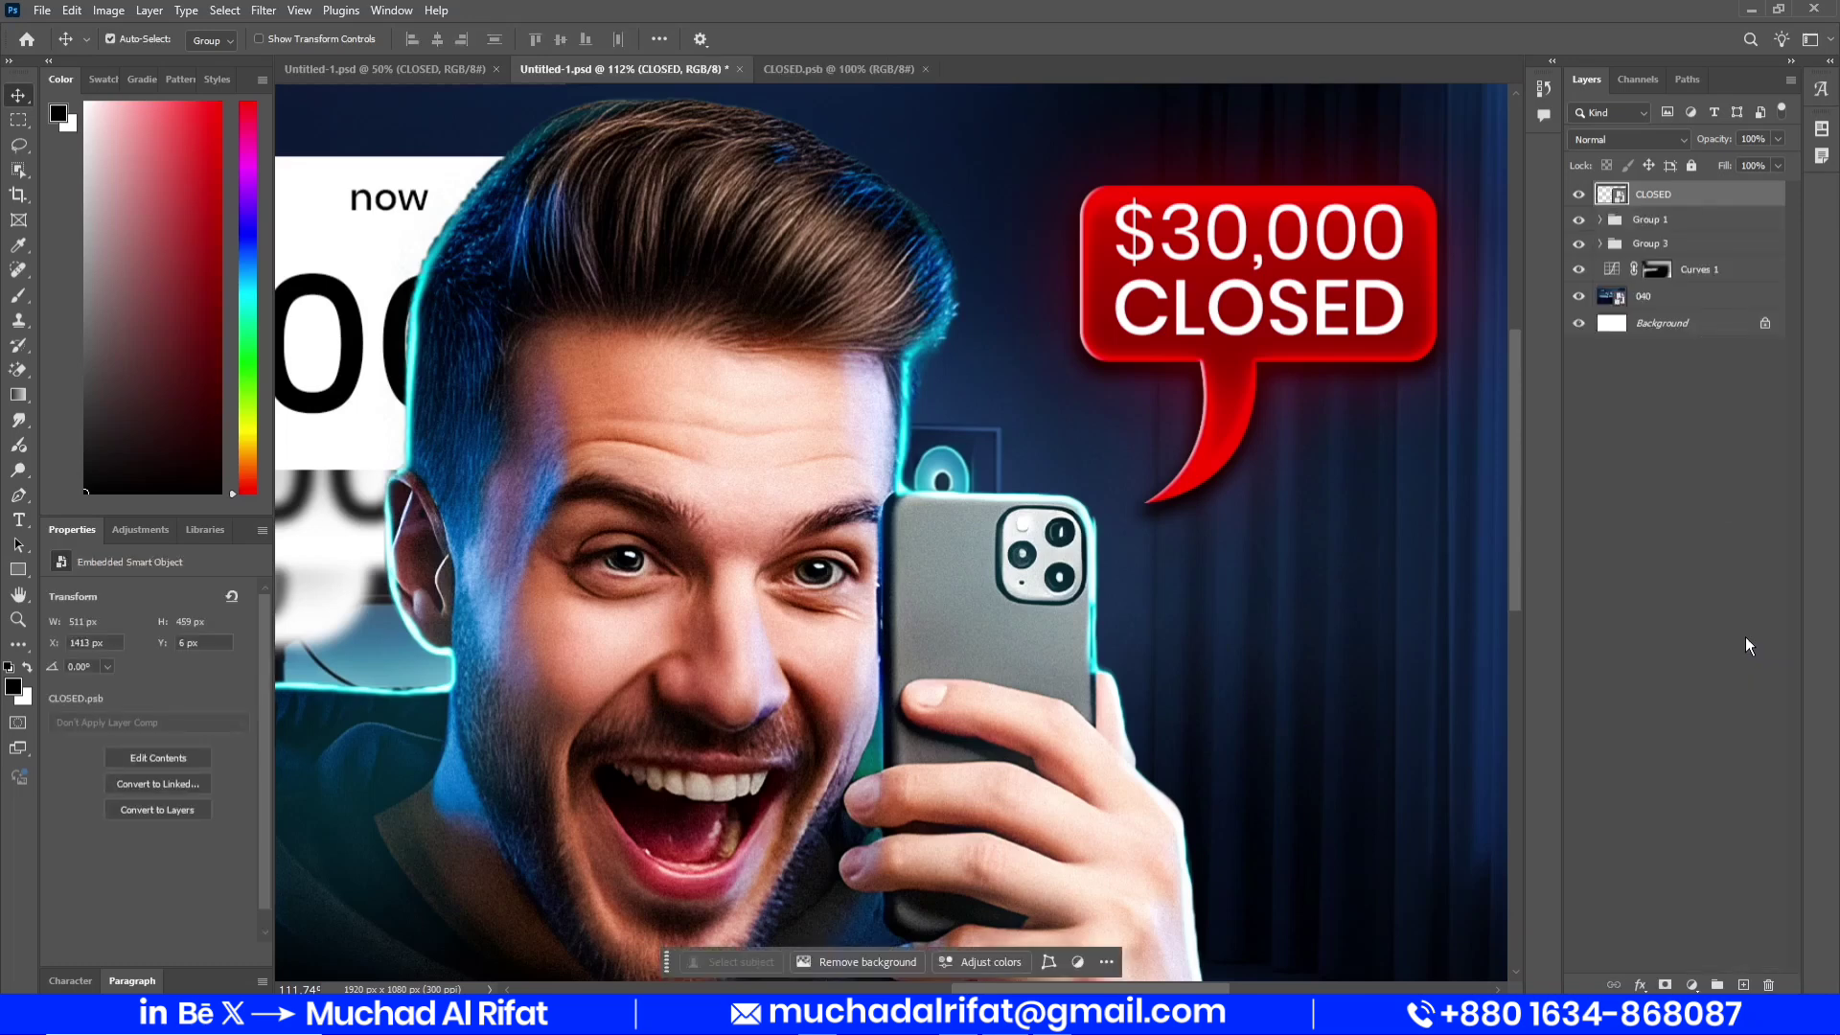
Warp the $30,000 CLOSED speech bubble smart object so its body bends and tilts slightly up toward the right
{"action": "key", "text": "ctrl+t"}
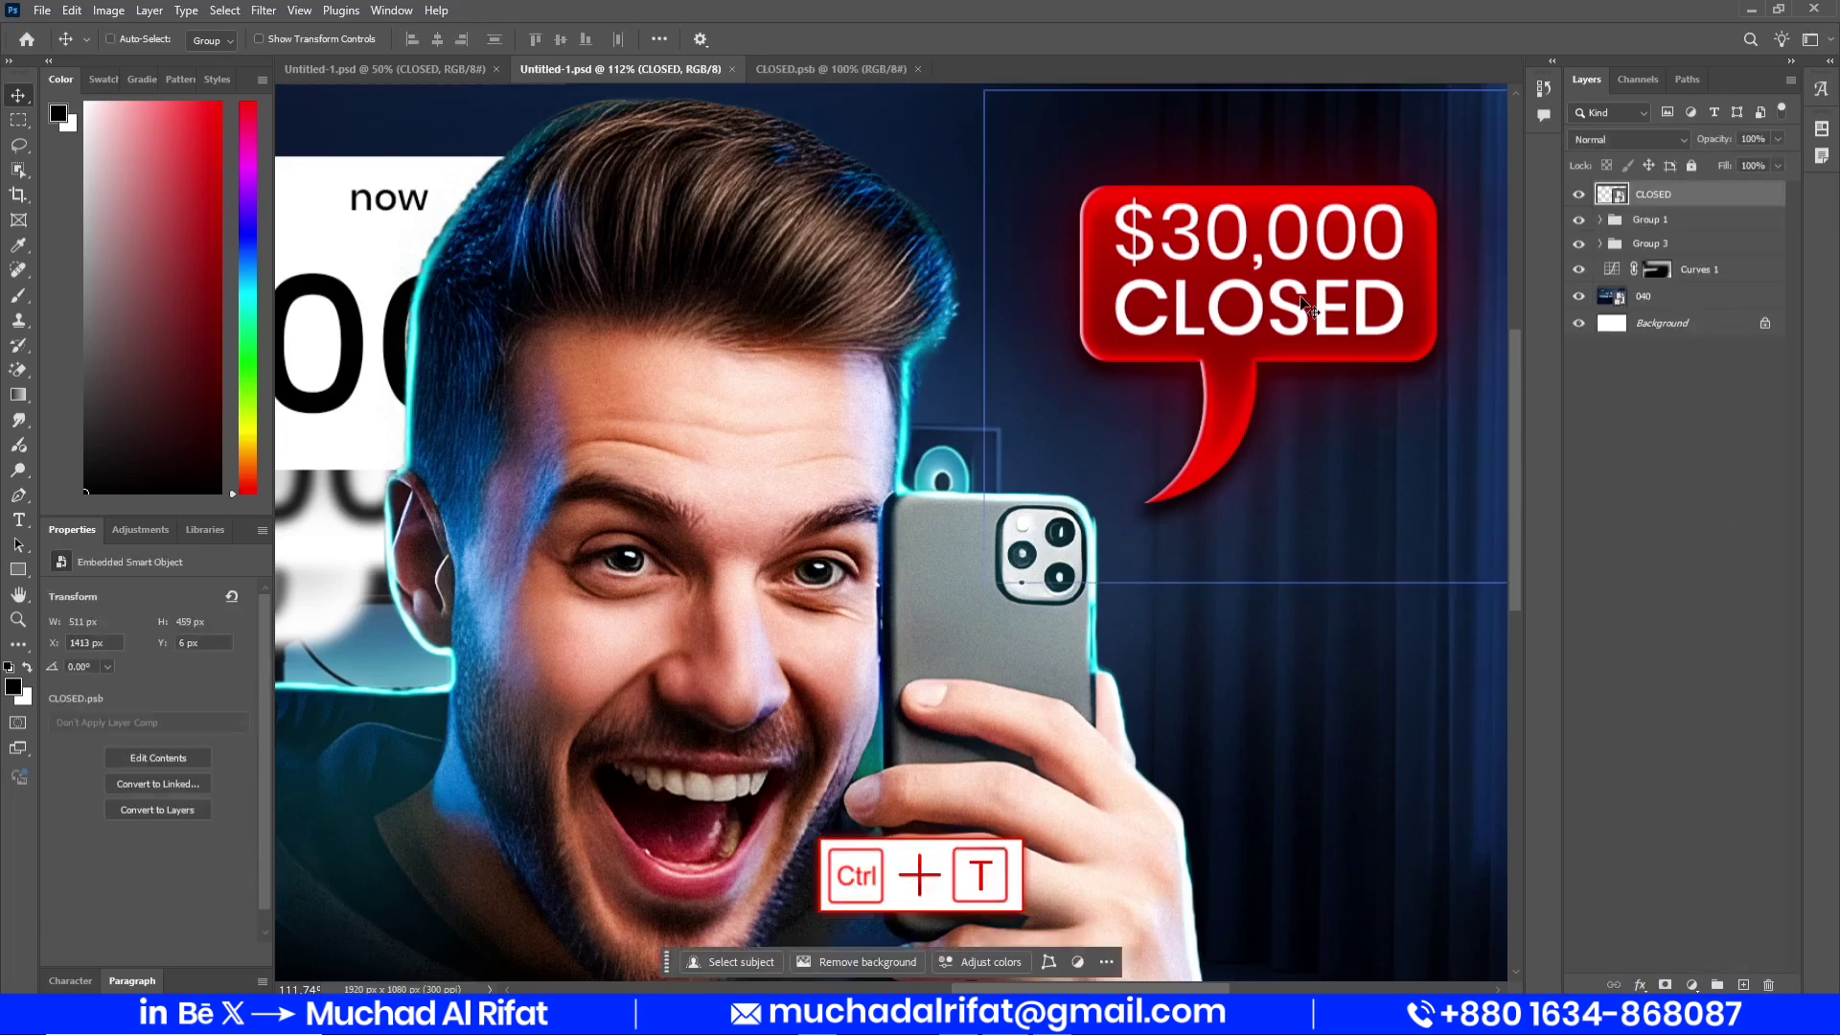
{"action": "right_click", "coordinate": [1146, 324]}
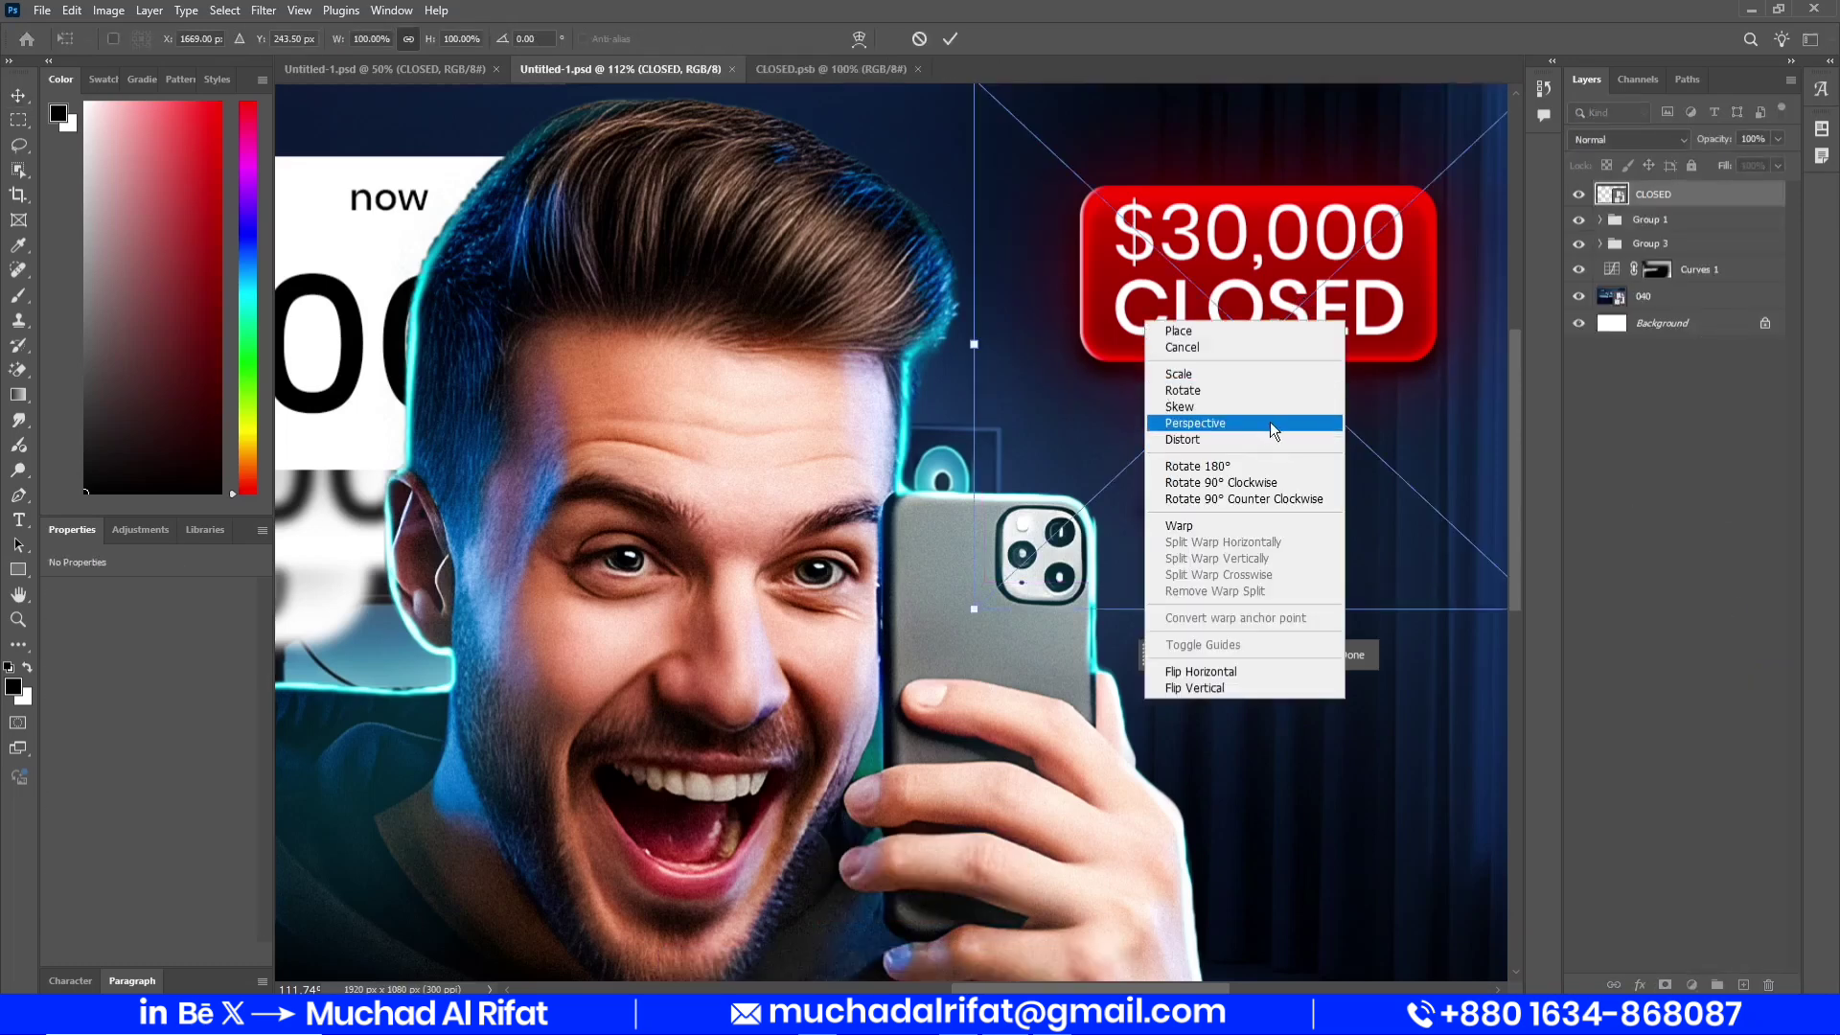
{"action": "right_click", "coordinate": [1091, 257]}
{"action": "right_click", "coordinate": [1090, 256]}
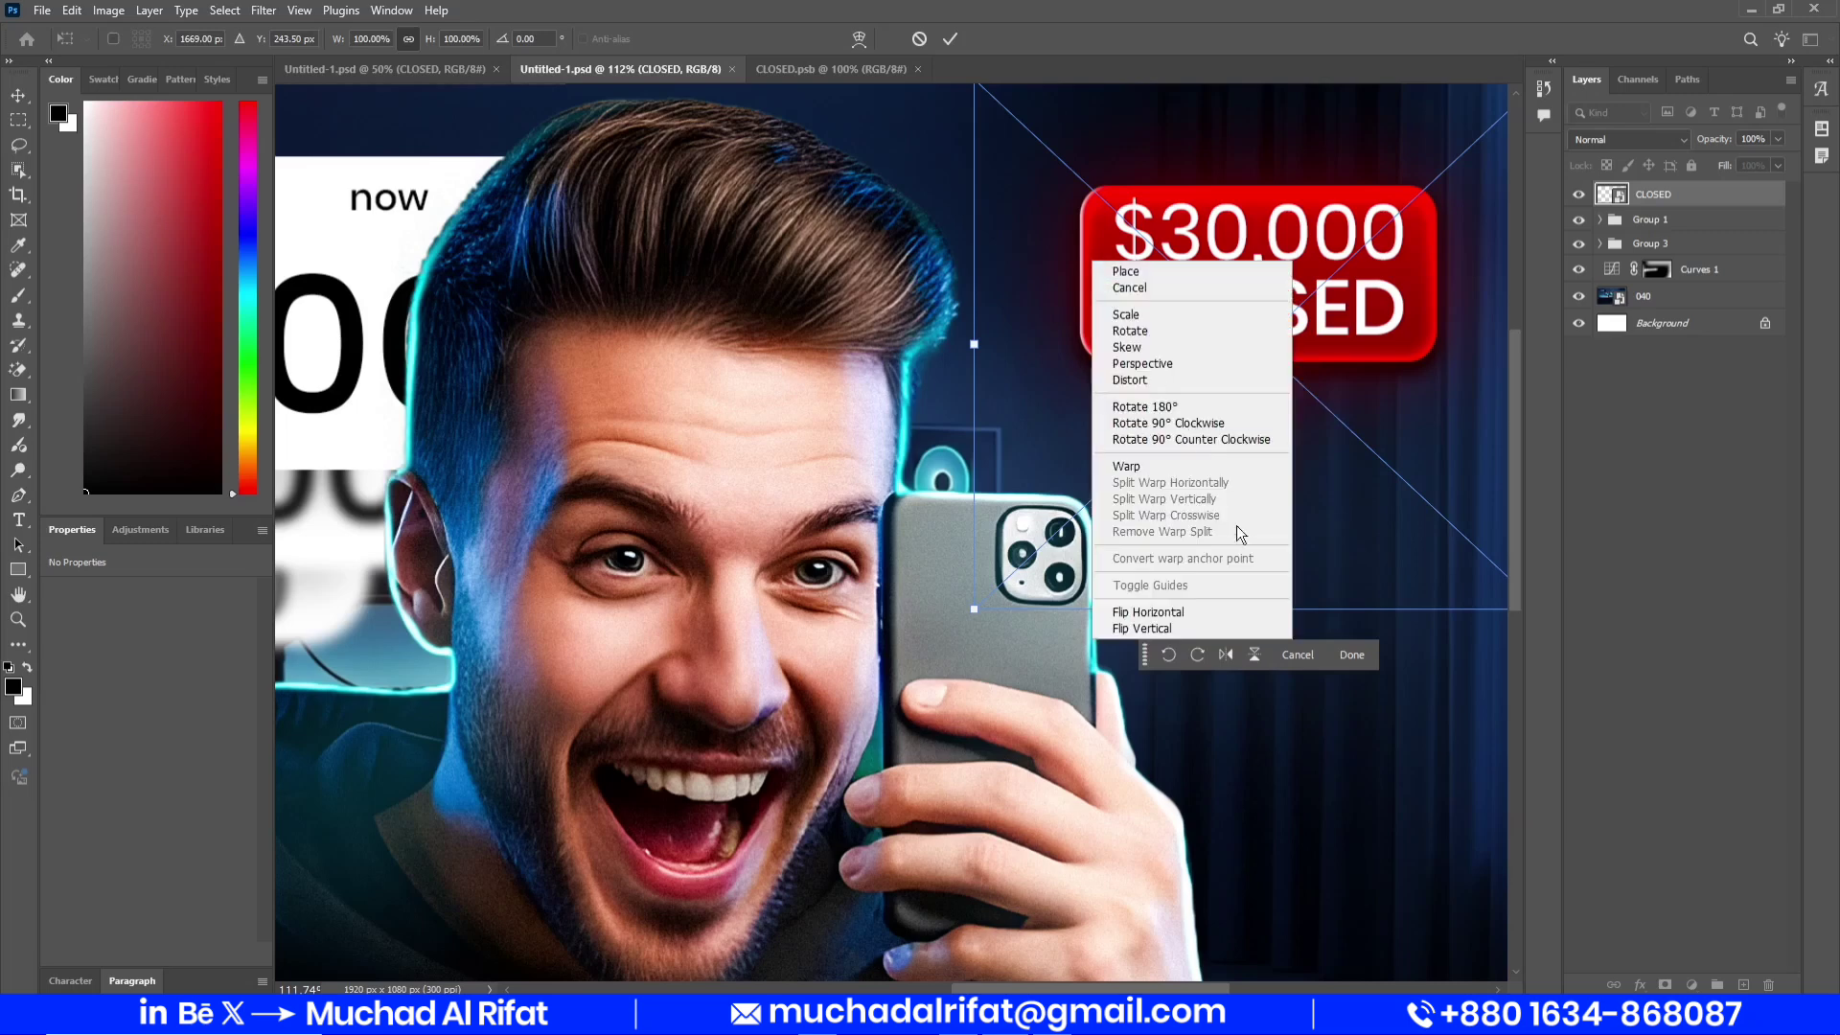
{"action": "left_click", "coordinate": [1119, 467]}
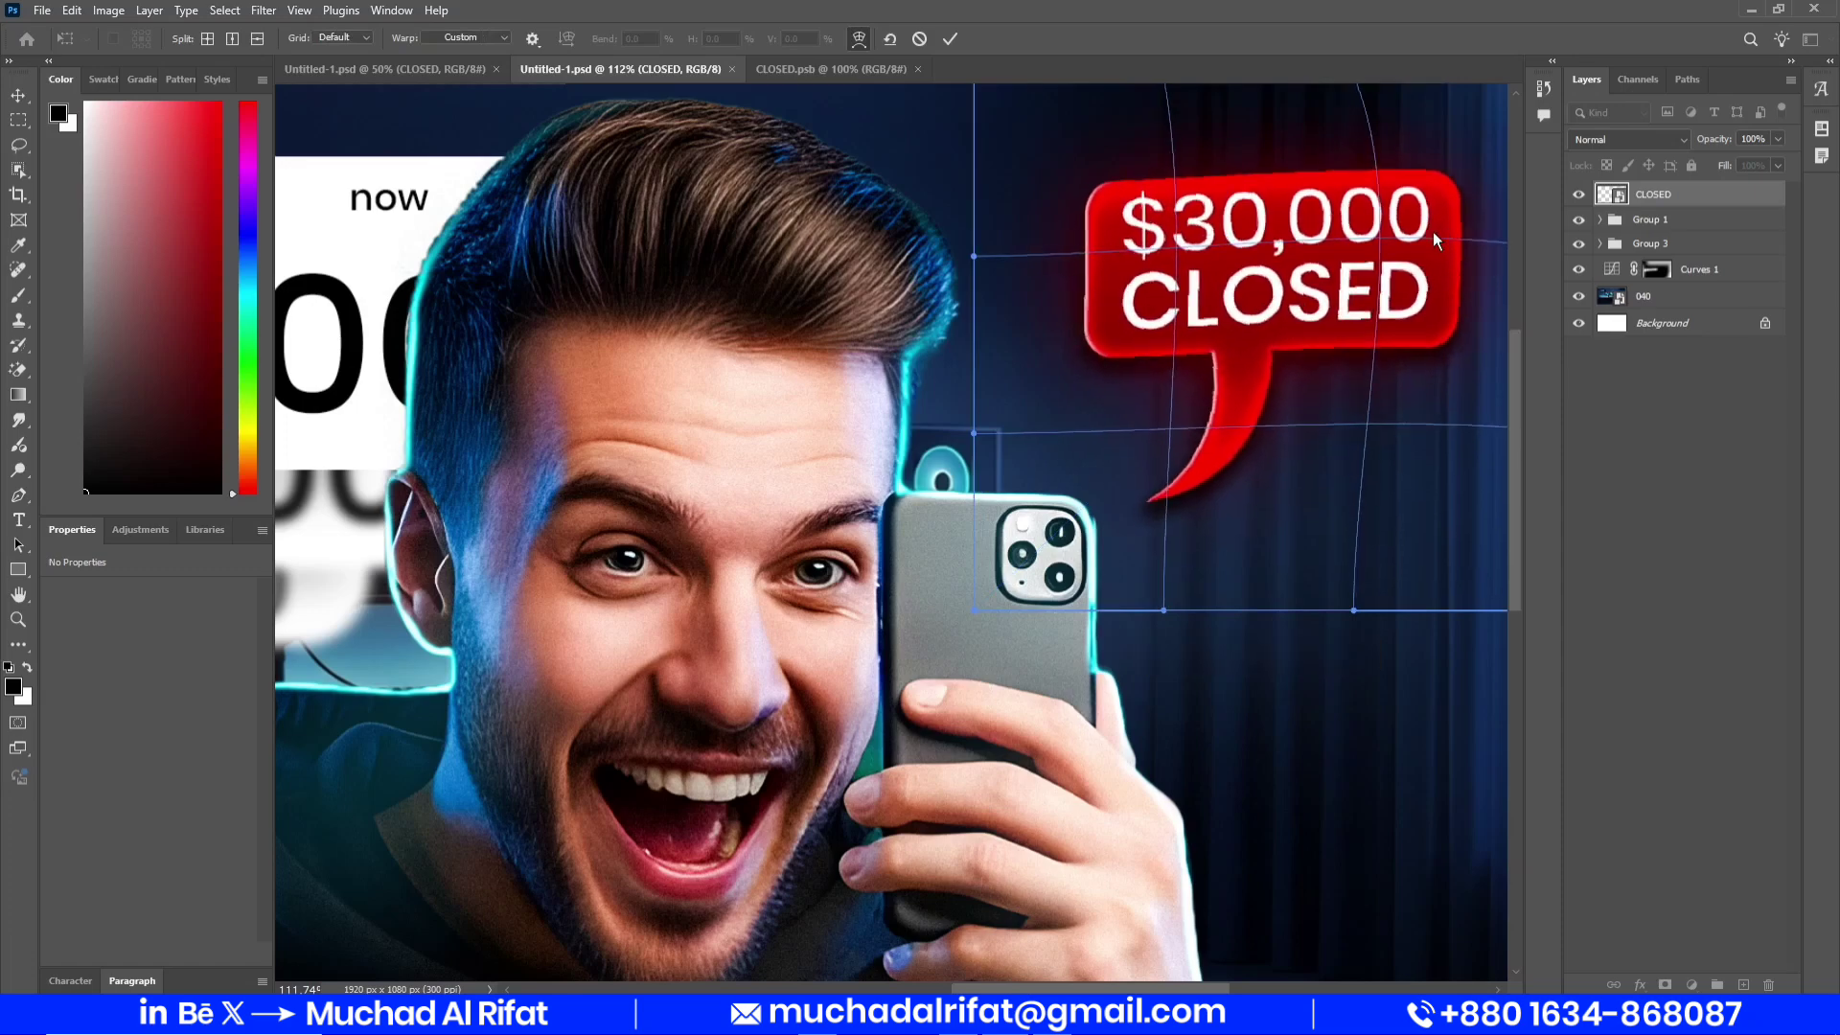
{"action": "scroll", "coordinate": [1434, 232], "scroll_direction": "down", "scroll_amount": 3}
{"action": "left_click_drag", "start_coordinate": [1480, 151], "coordinate": [1497, 140]}
{"action": "key", "text": "ctrl+z"}
{"action": "left_click_drag", "start_coordinate": [1359, 261], "coordinate": [1378, 252]}
Stamp all visible layers into a new merged layer on top, convert it to a smart object and save the document
{"action": "left_click", "coordinate": [1602, 222]}
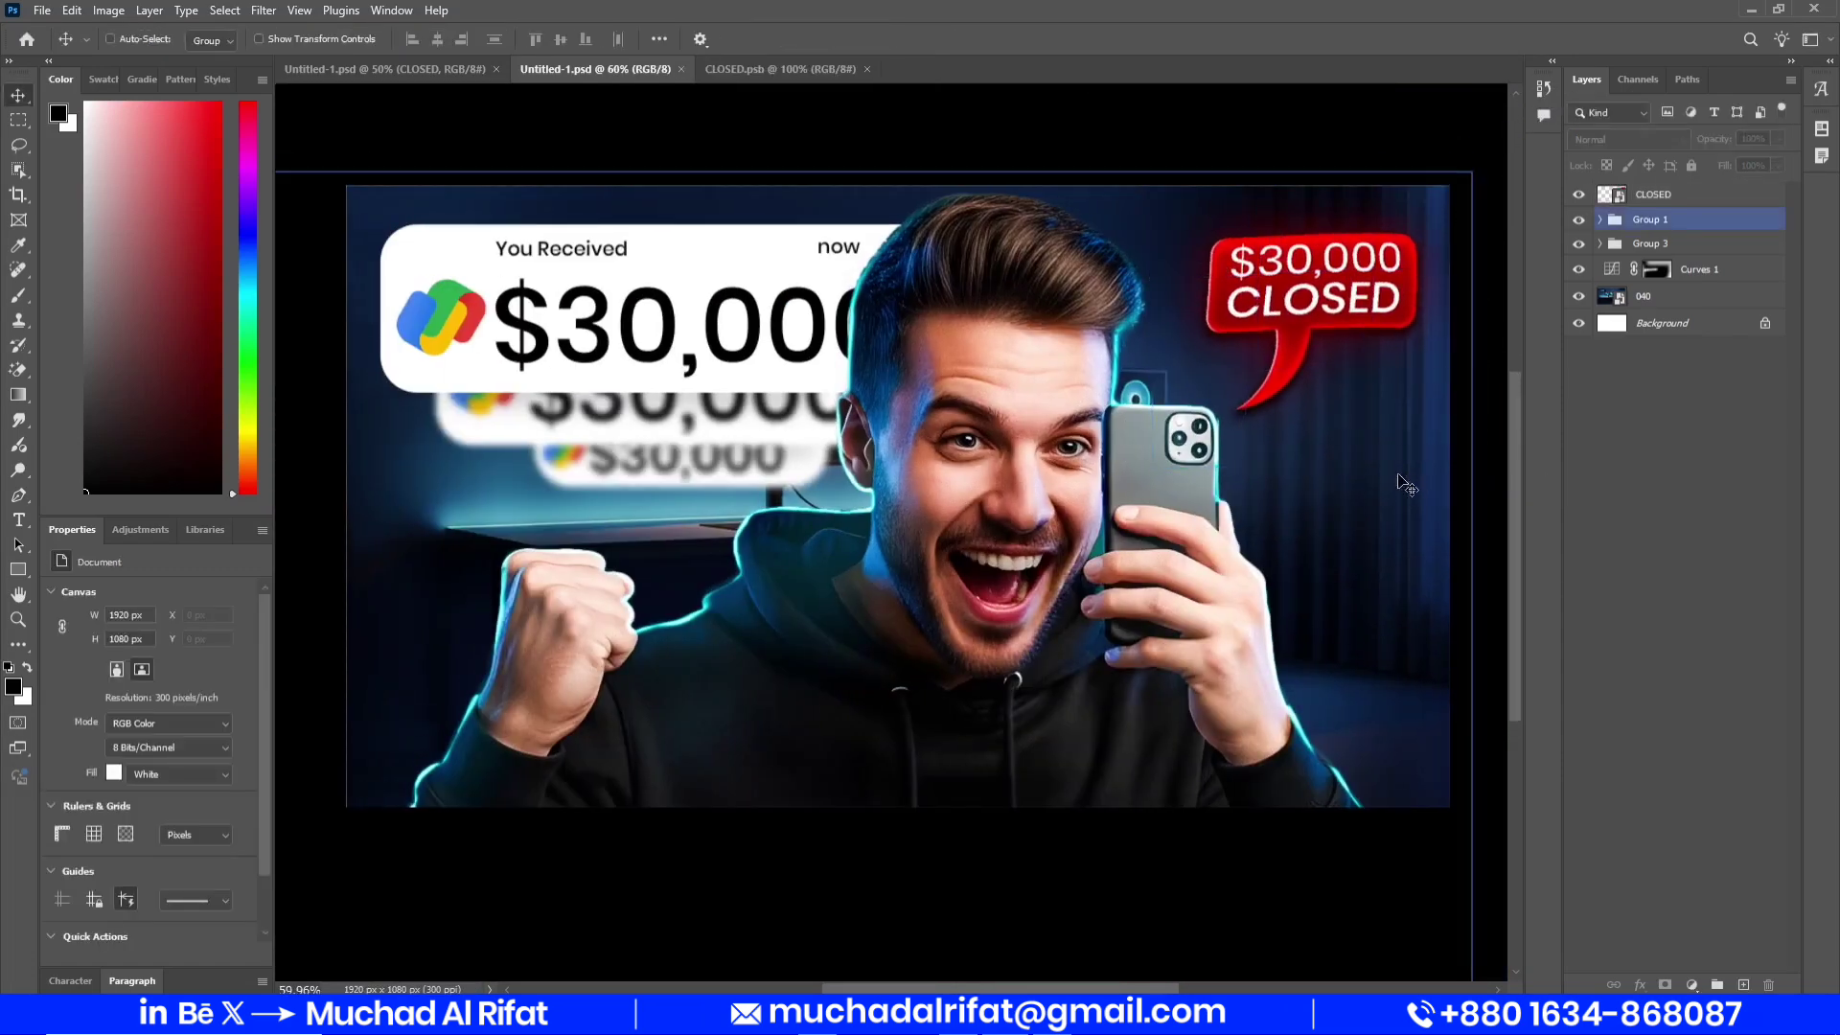
{"action": "left_click", "coordinate": [1599, 219]}
{"action": "left_click", "coordinate": [1599, 416]}
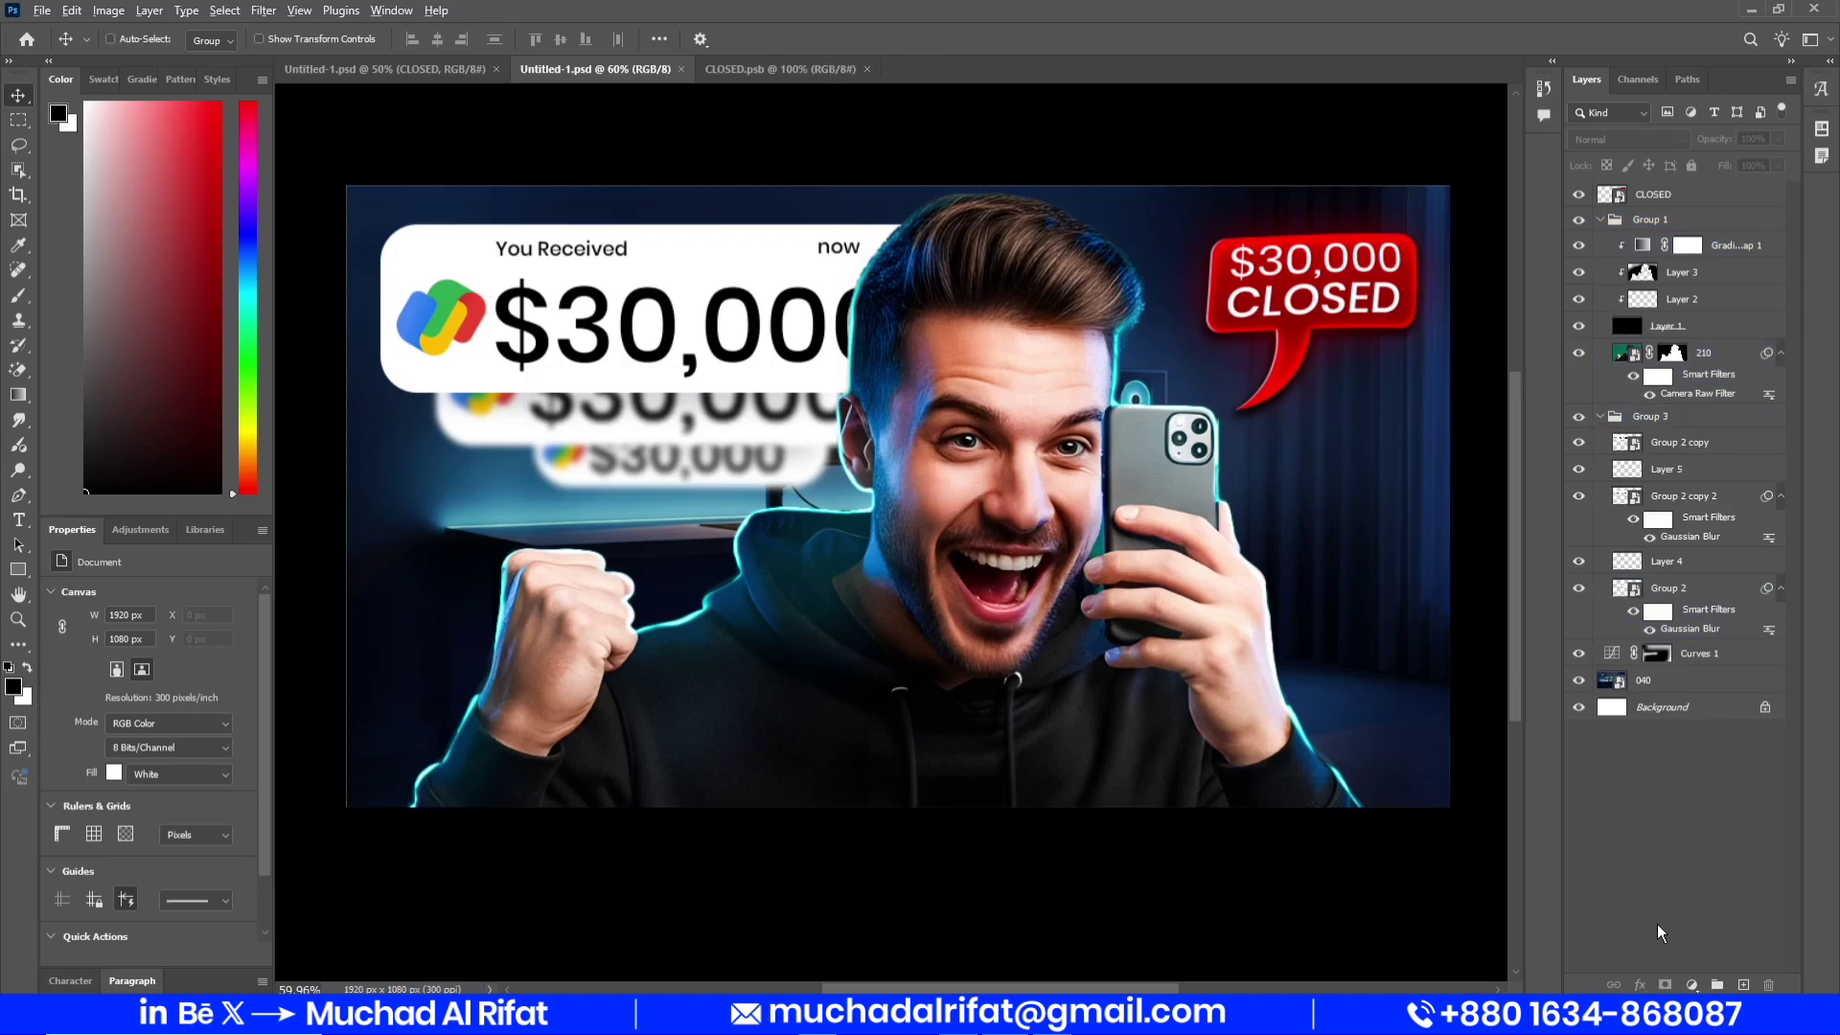
{"action": "key", "text": "ctrl+alt+shift+e"}
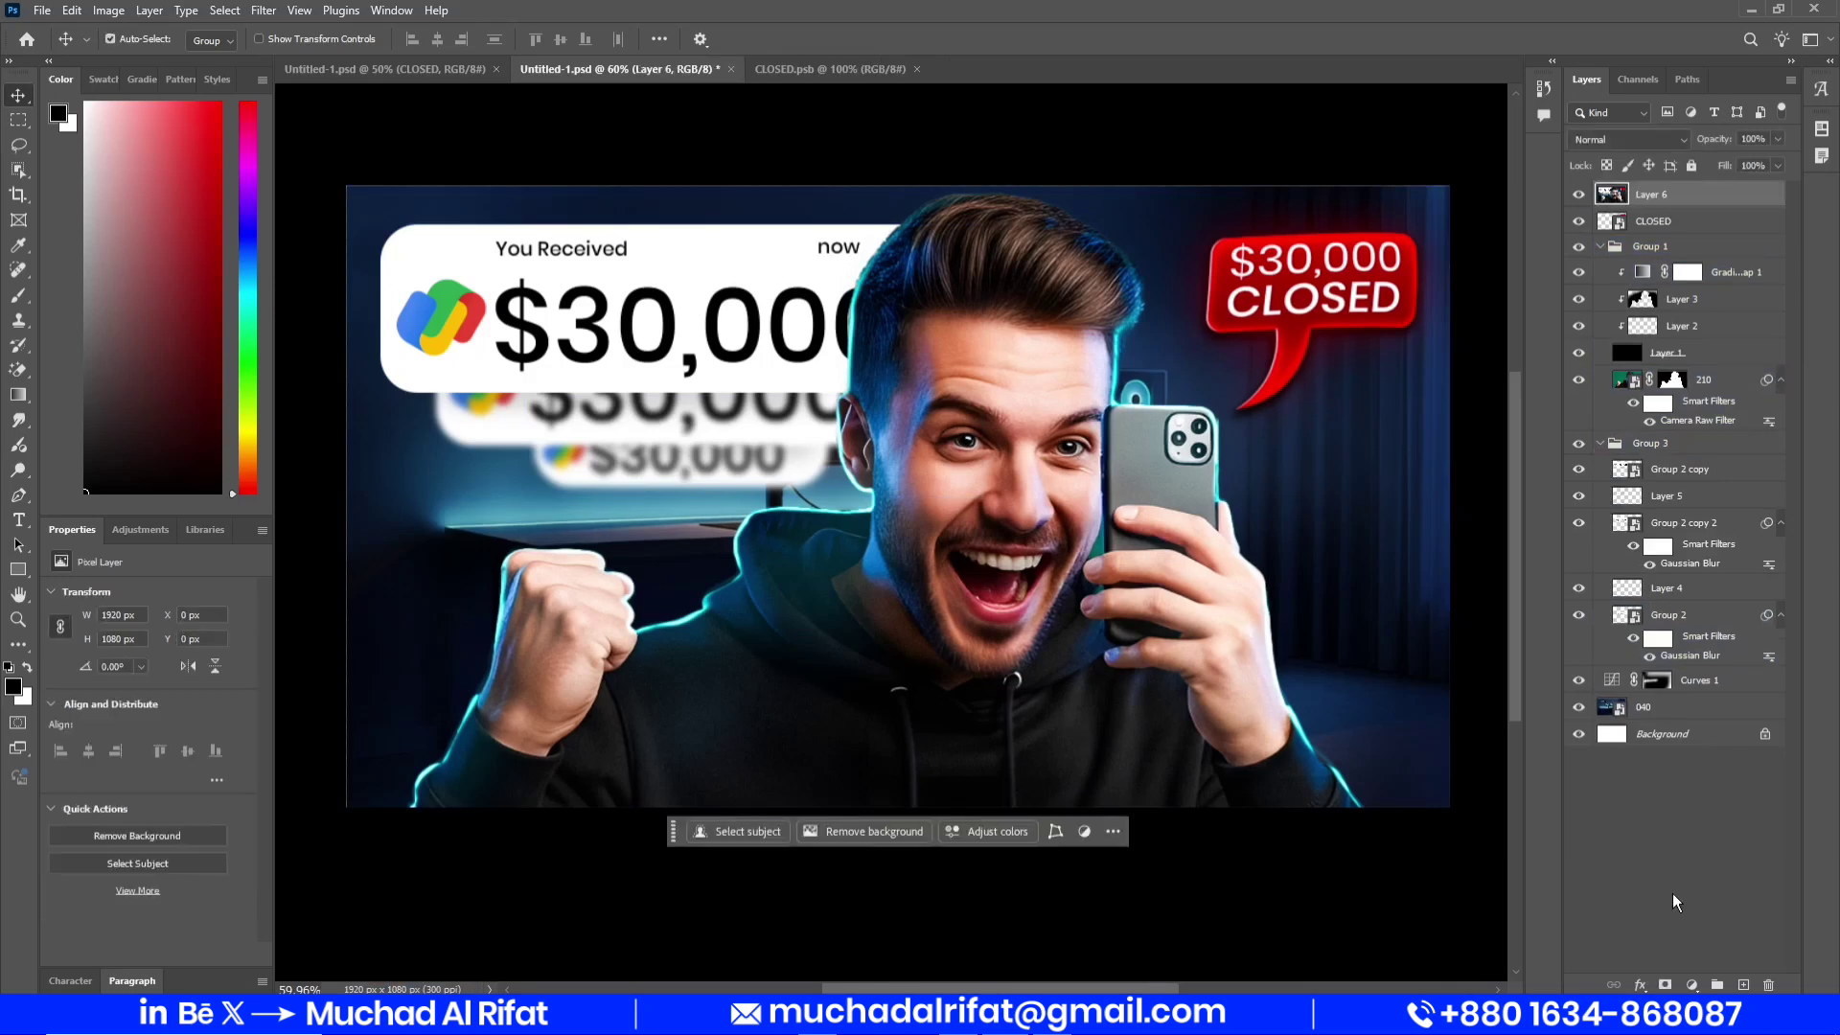
{"action": "right_click", "coordinate": [1665, 194]}
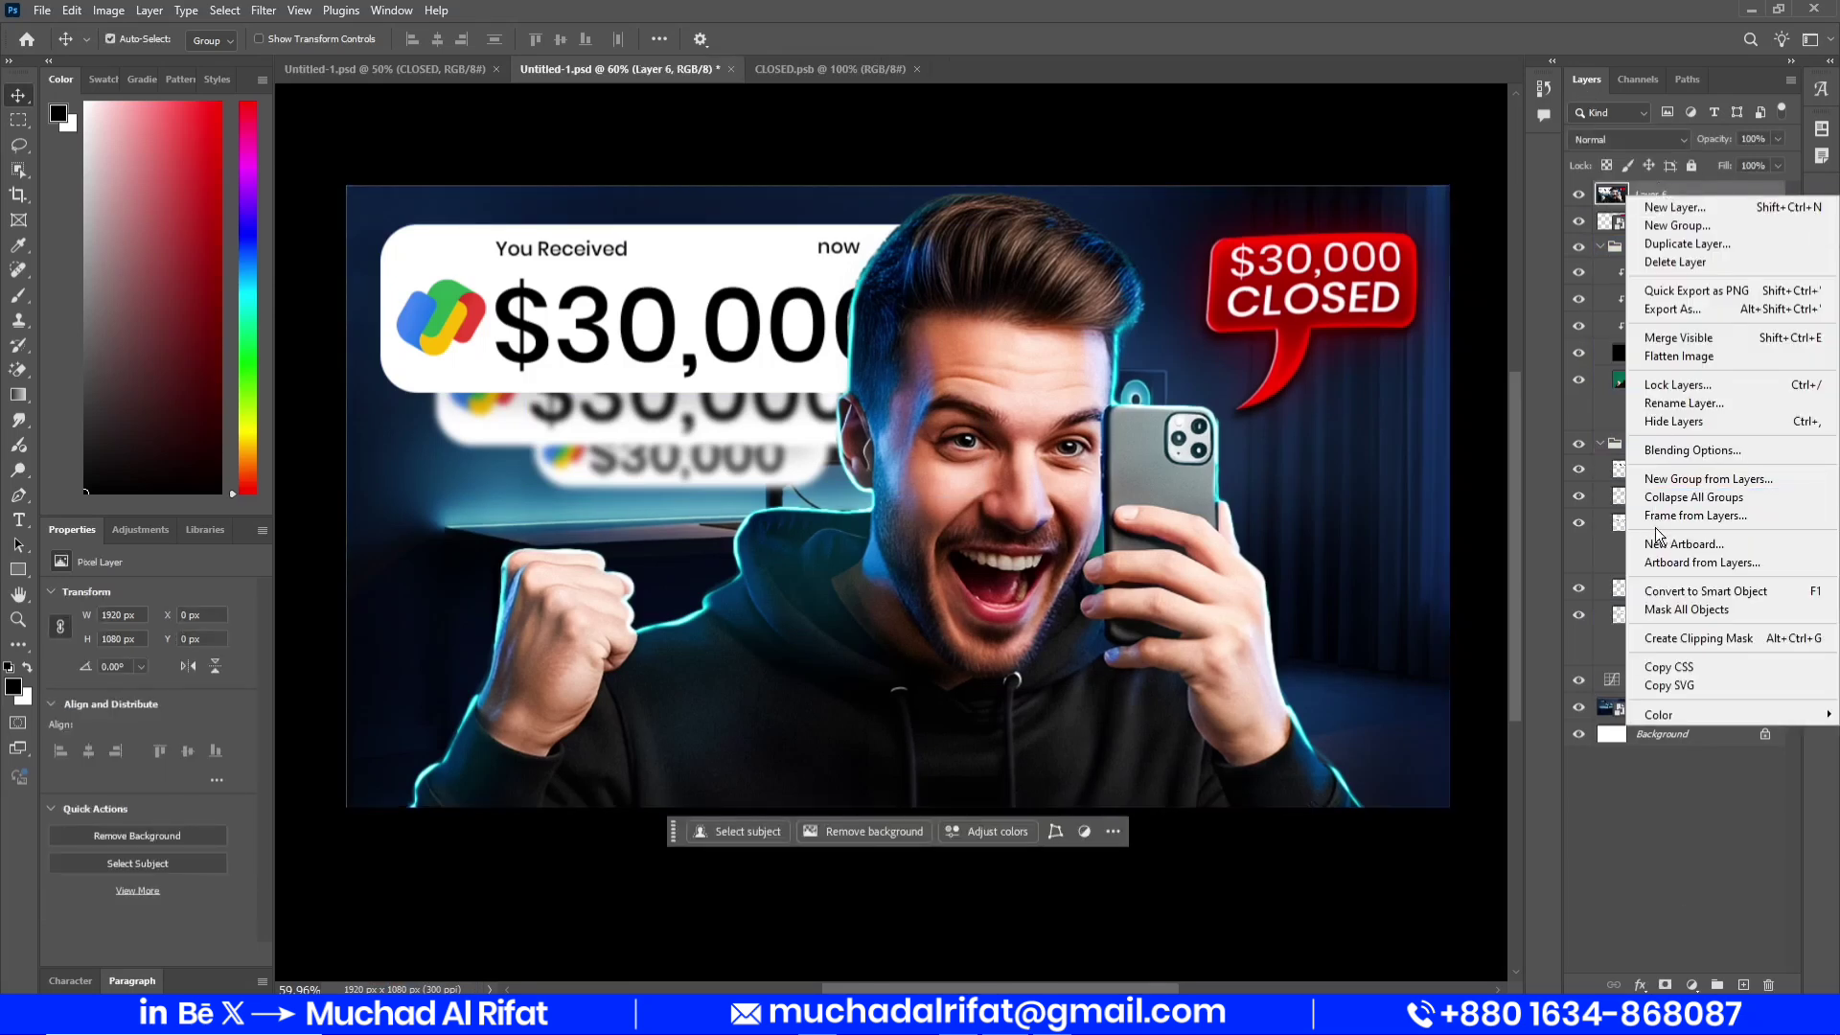
{"action": "left_click", "coordinate": [1698, 590]}
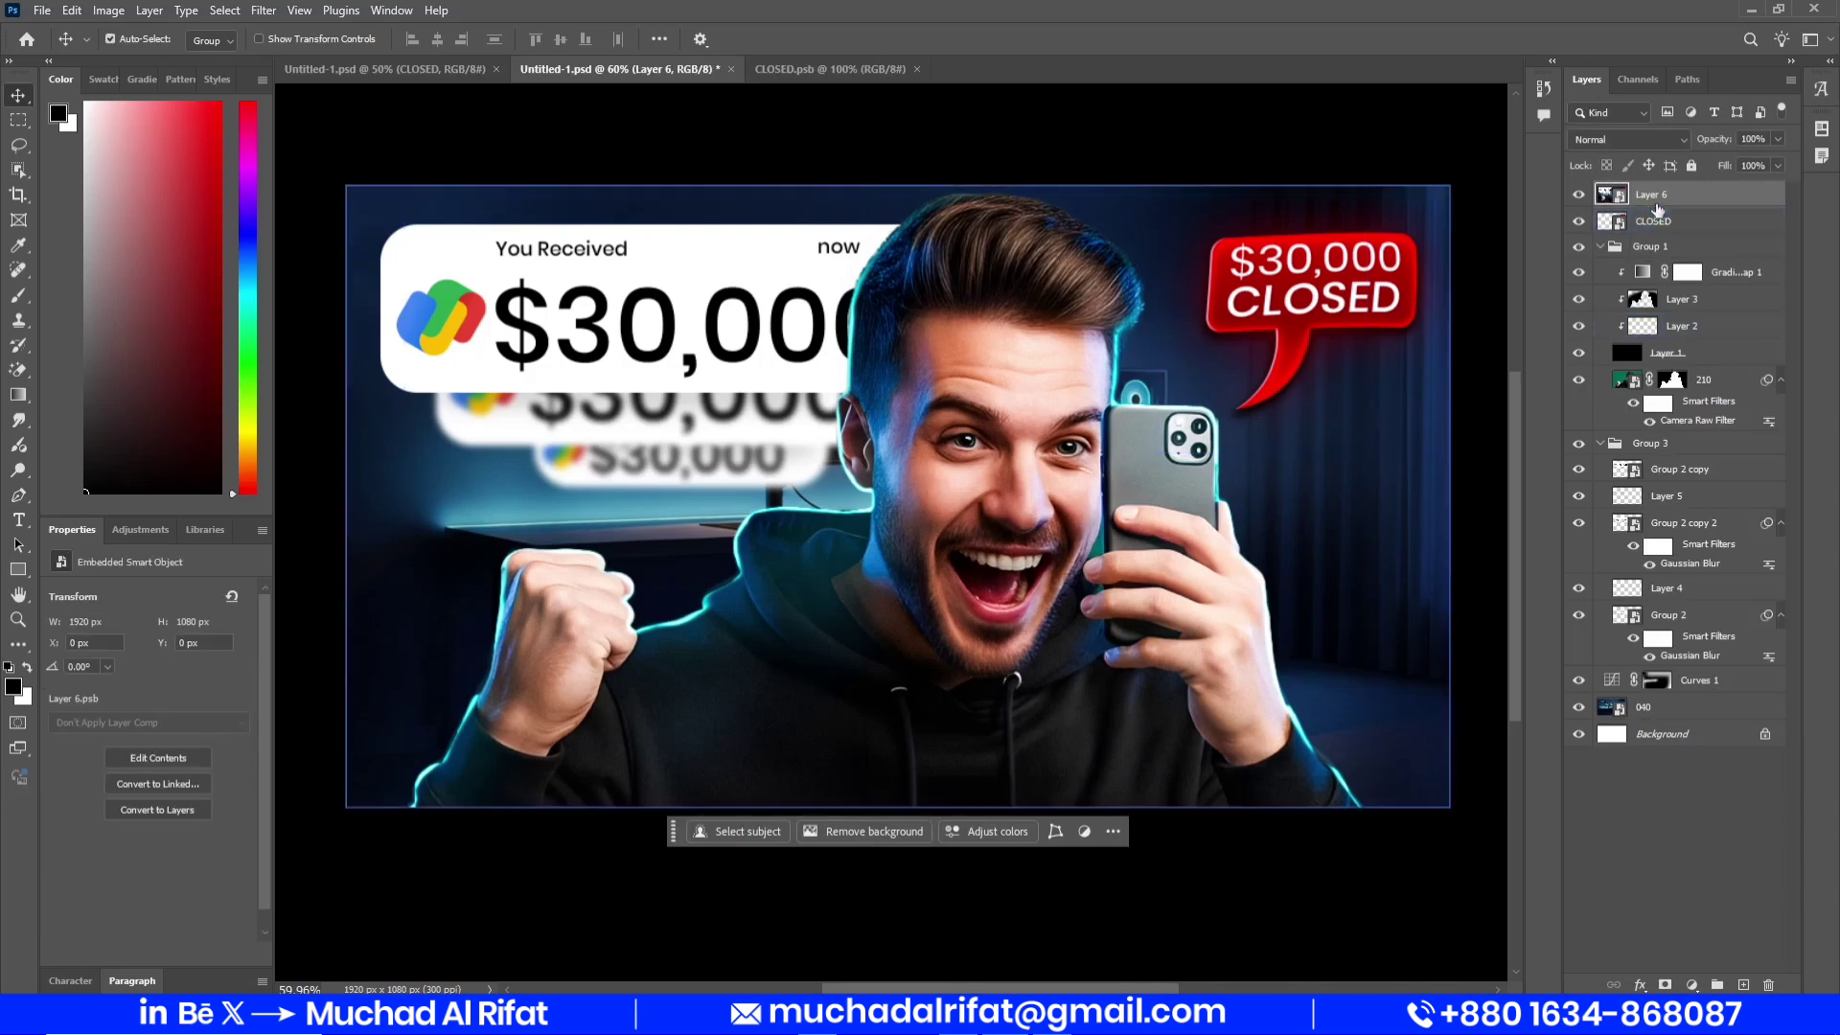
{"action": "key", "text": "ctrl+s"}
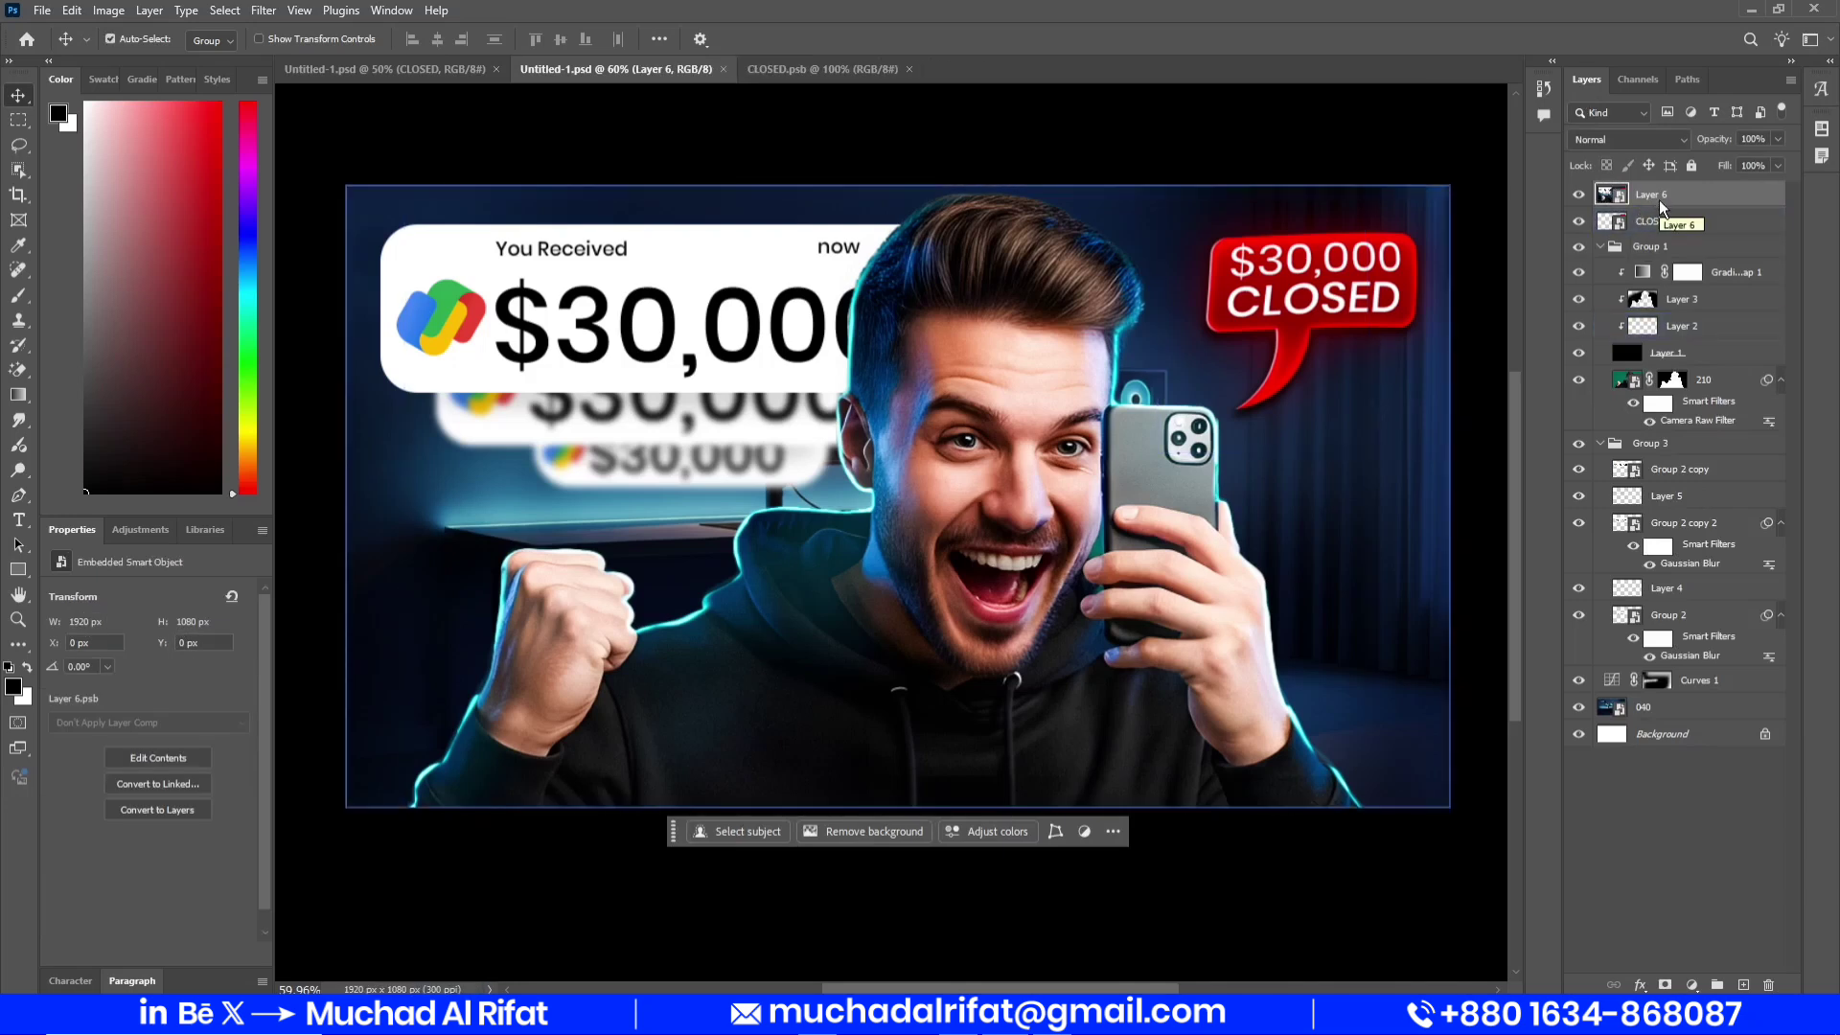
Apply Camera Raw to the merged smart object with exposure +0.05, contrast +8, texture +14, clarity +7 and dehaze +5
{"action": "left_click", "coordinate": [296, 13]}
{"action": "left_click", "coordinate": [270, 11]}
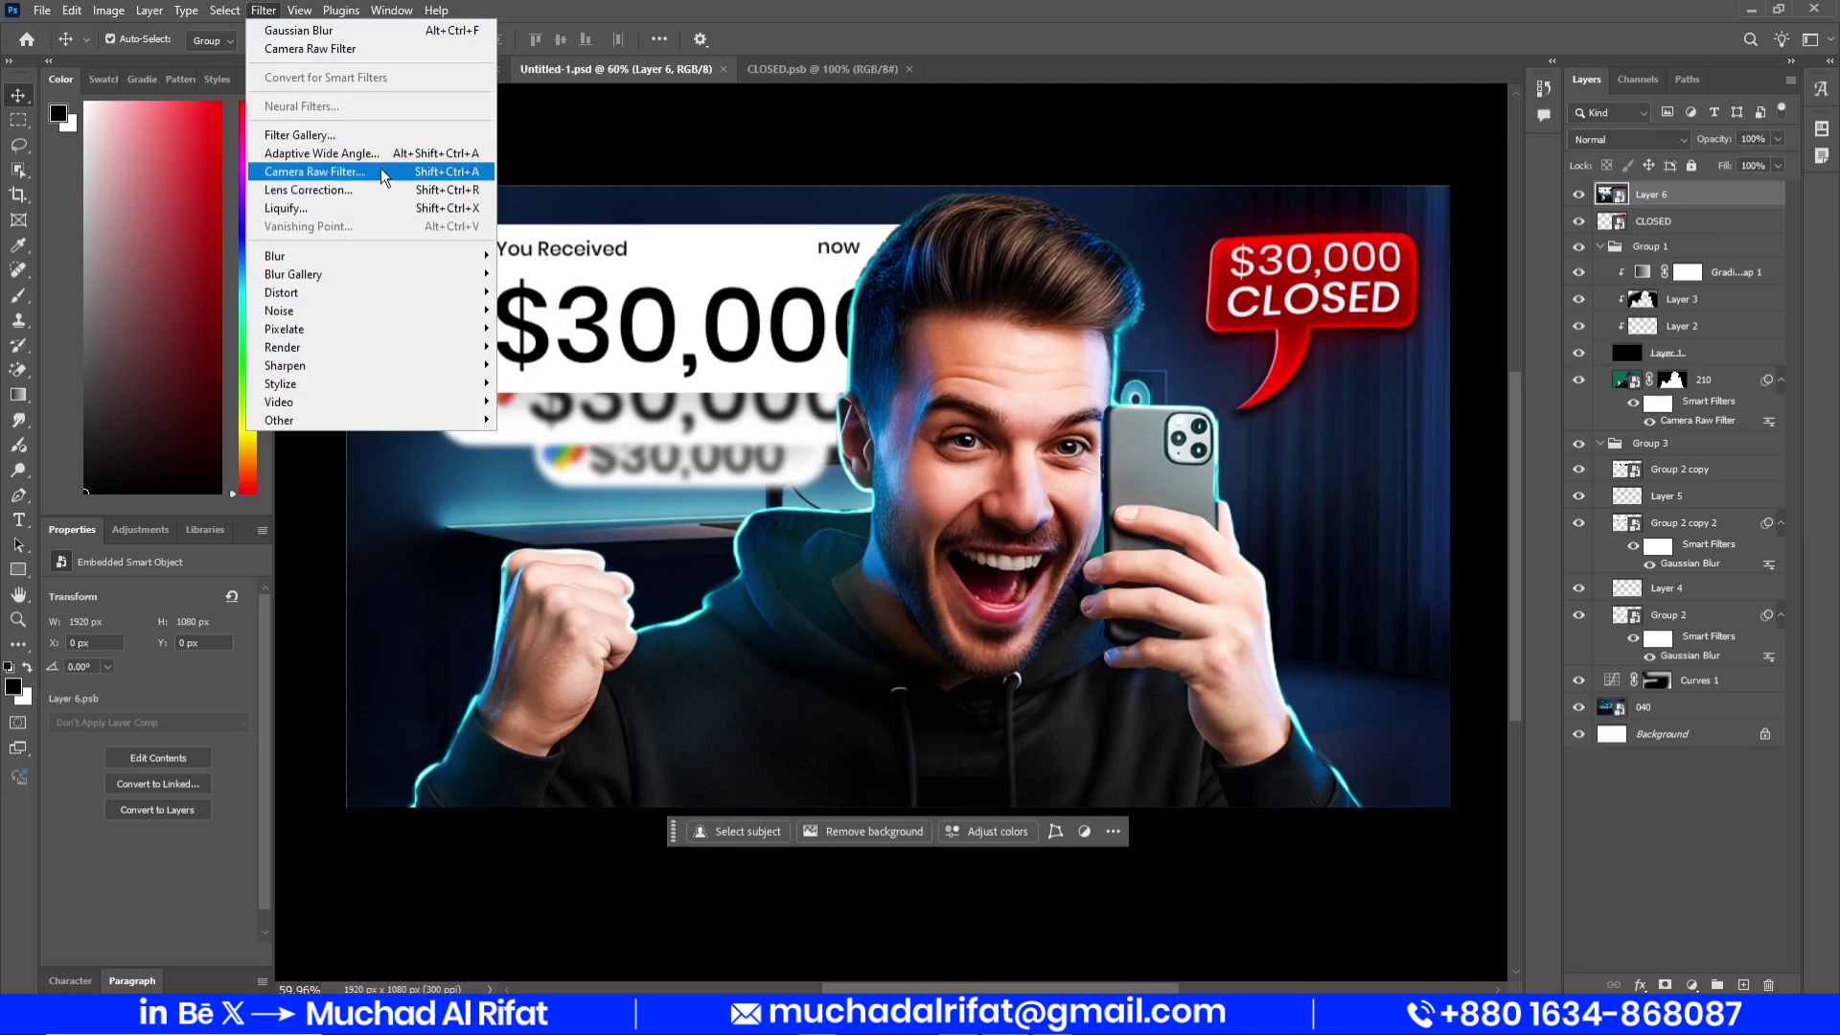
{"action": "left_click", "coordinate": [381, 172]}
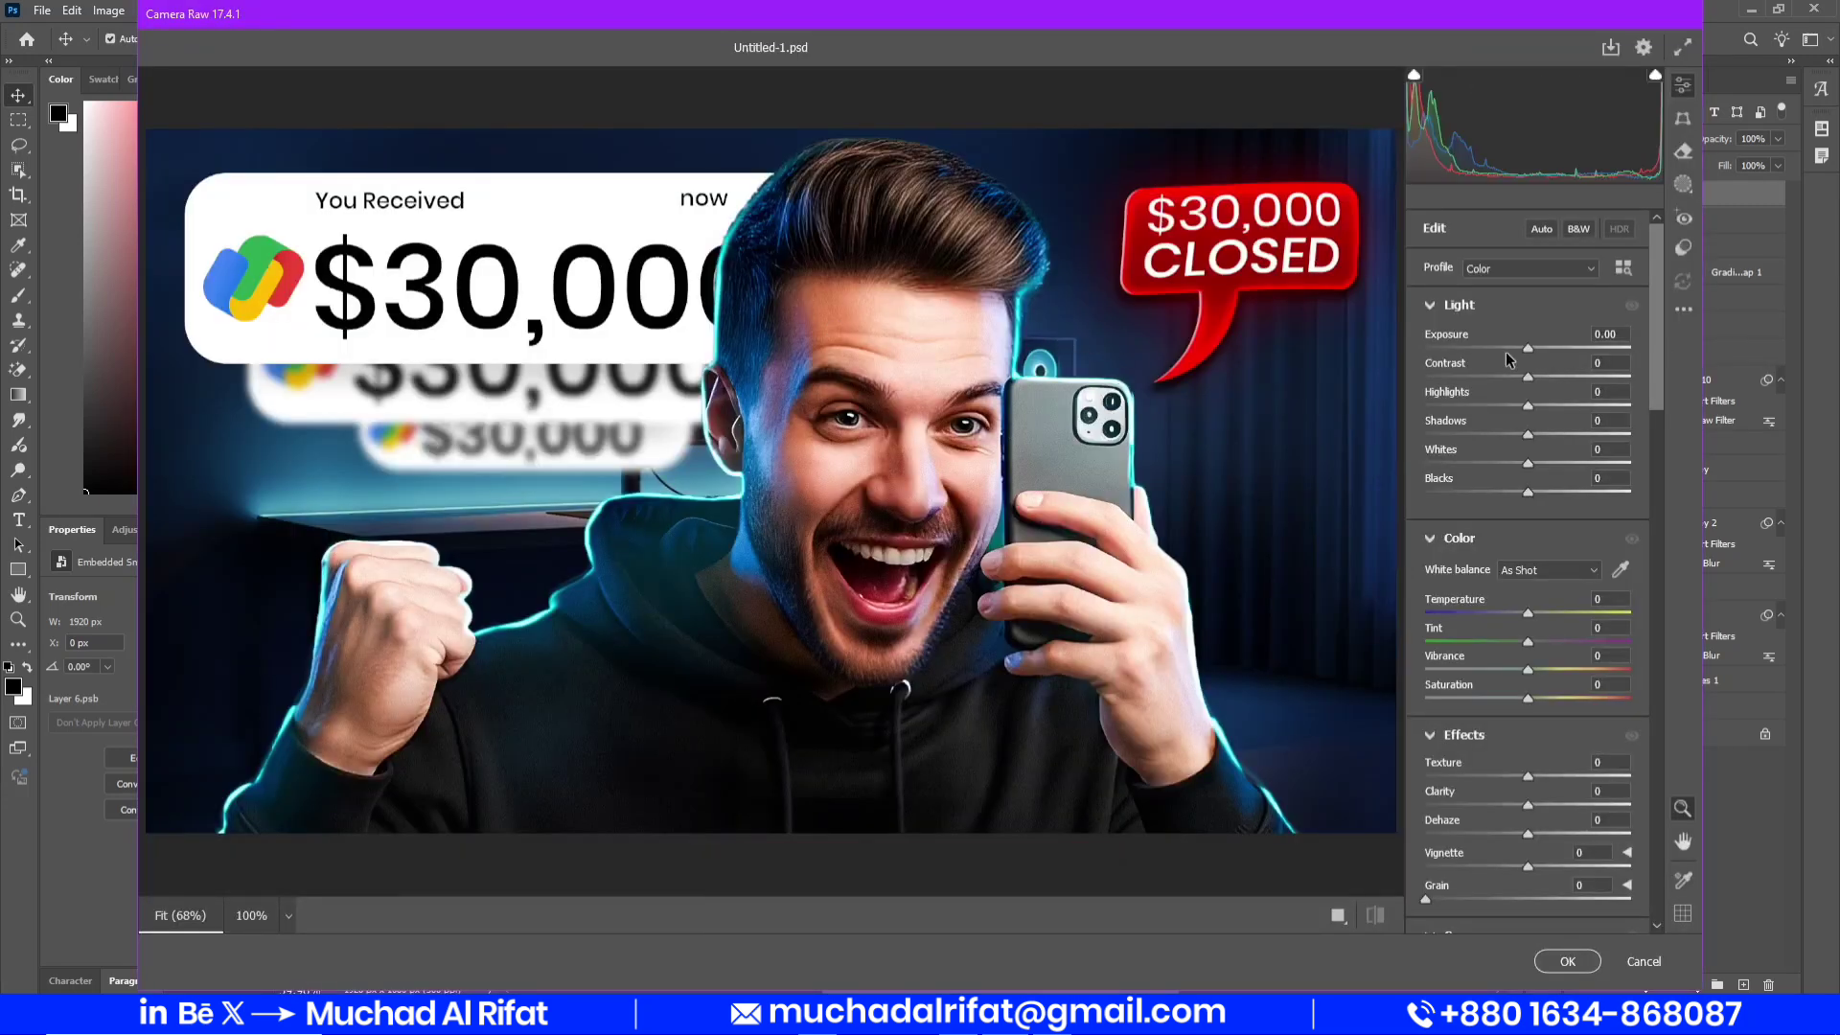
{"action": "mouse_move", "coordinate": [1530, 377]}
{"action": "left_mouse_down"}
{"action": "mouse_move", "coordinate": [1557, 376]}
{"action": "mouse_move", "coordinate": [1537, 377]}
{"action": "left_mouse_up"}
{"action": "left_click_drag", "start_coordinate": [1528, 465], "coordinate": [1537, 465]}
{"action": "scroll", "coordinate": [1537, 464], "scroll_direction": "down", "scroll_amount": 3}
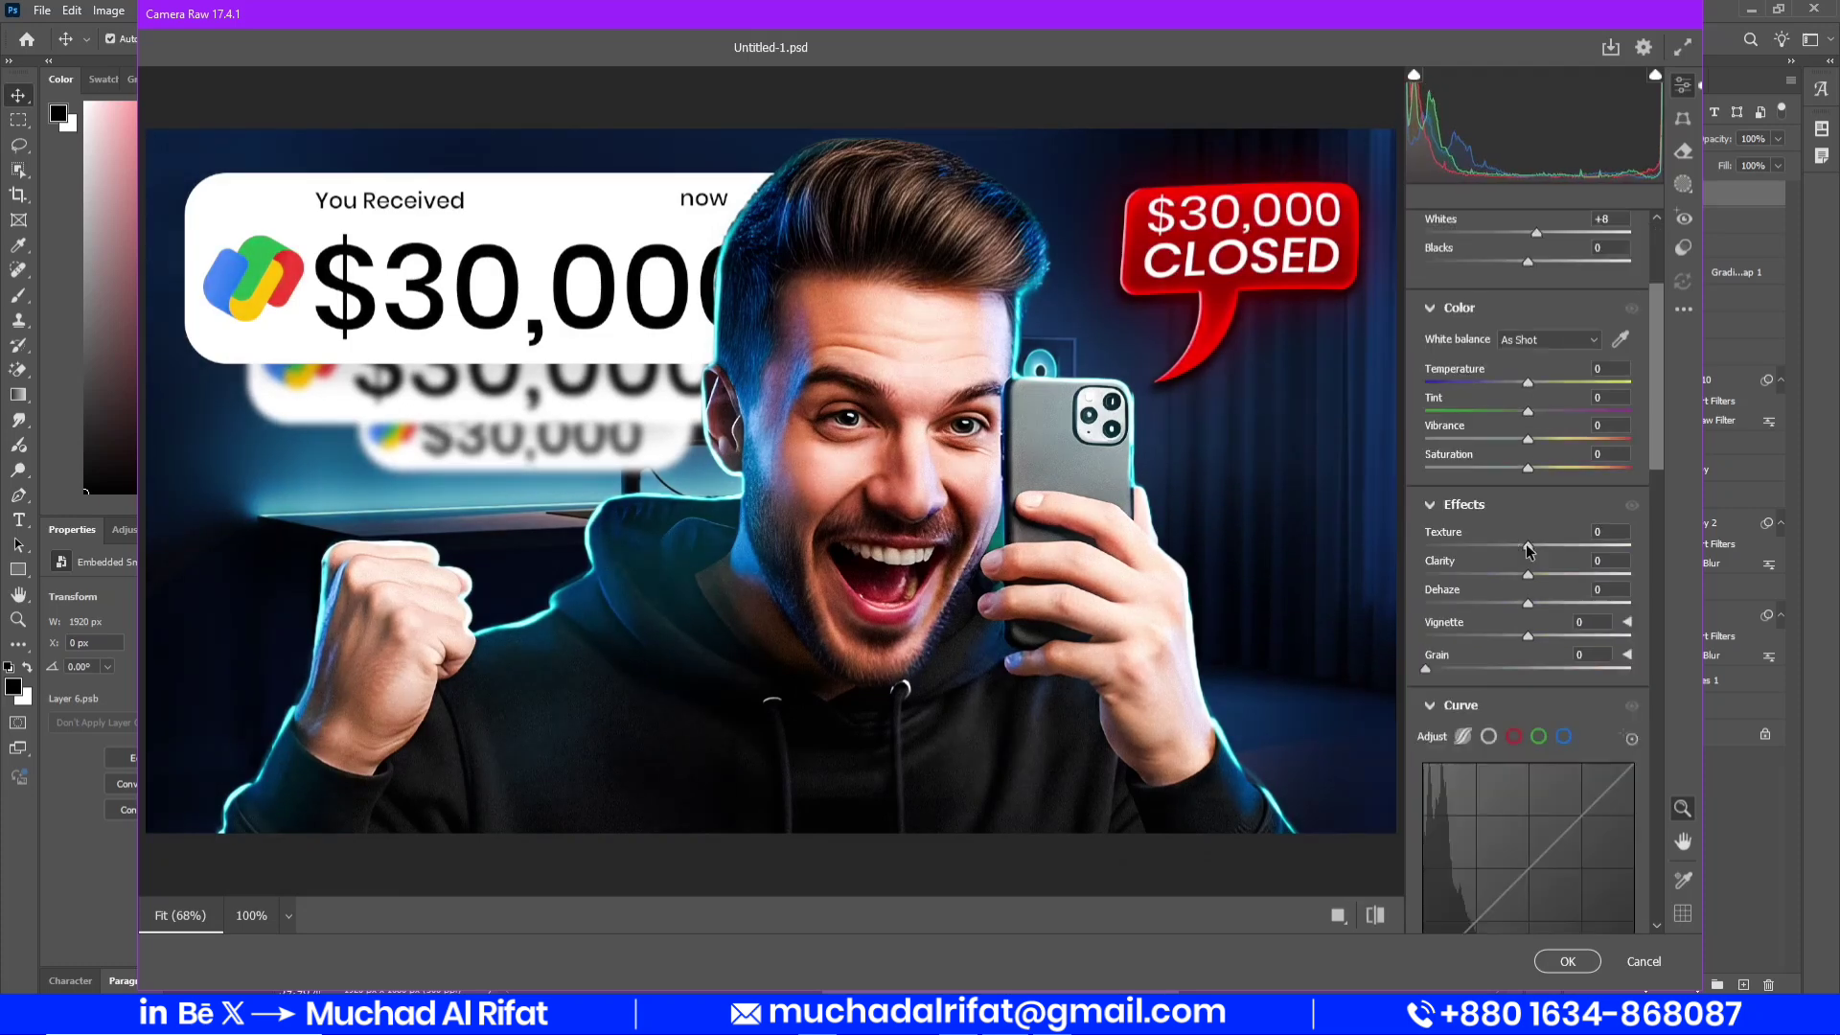
{"action": "left_click_drag", "start_coordinate": [1528, 546], "coordinate": [1535, 575]}
Raise the Camera Raw tone curve's highlights to +9 and its shadows to +11
{"action": "scroll", "coordinate": [1528, 606], "scroll_direction": "down", "scroll_amount": 6}
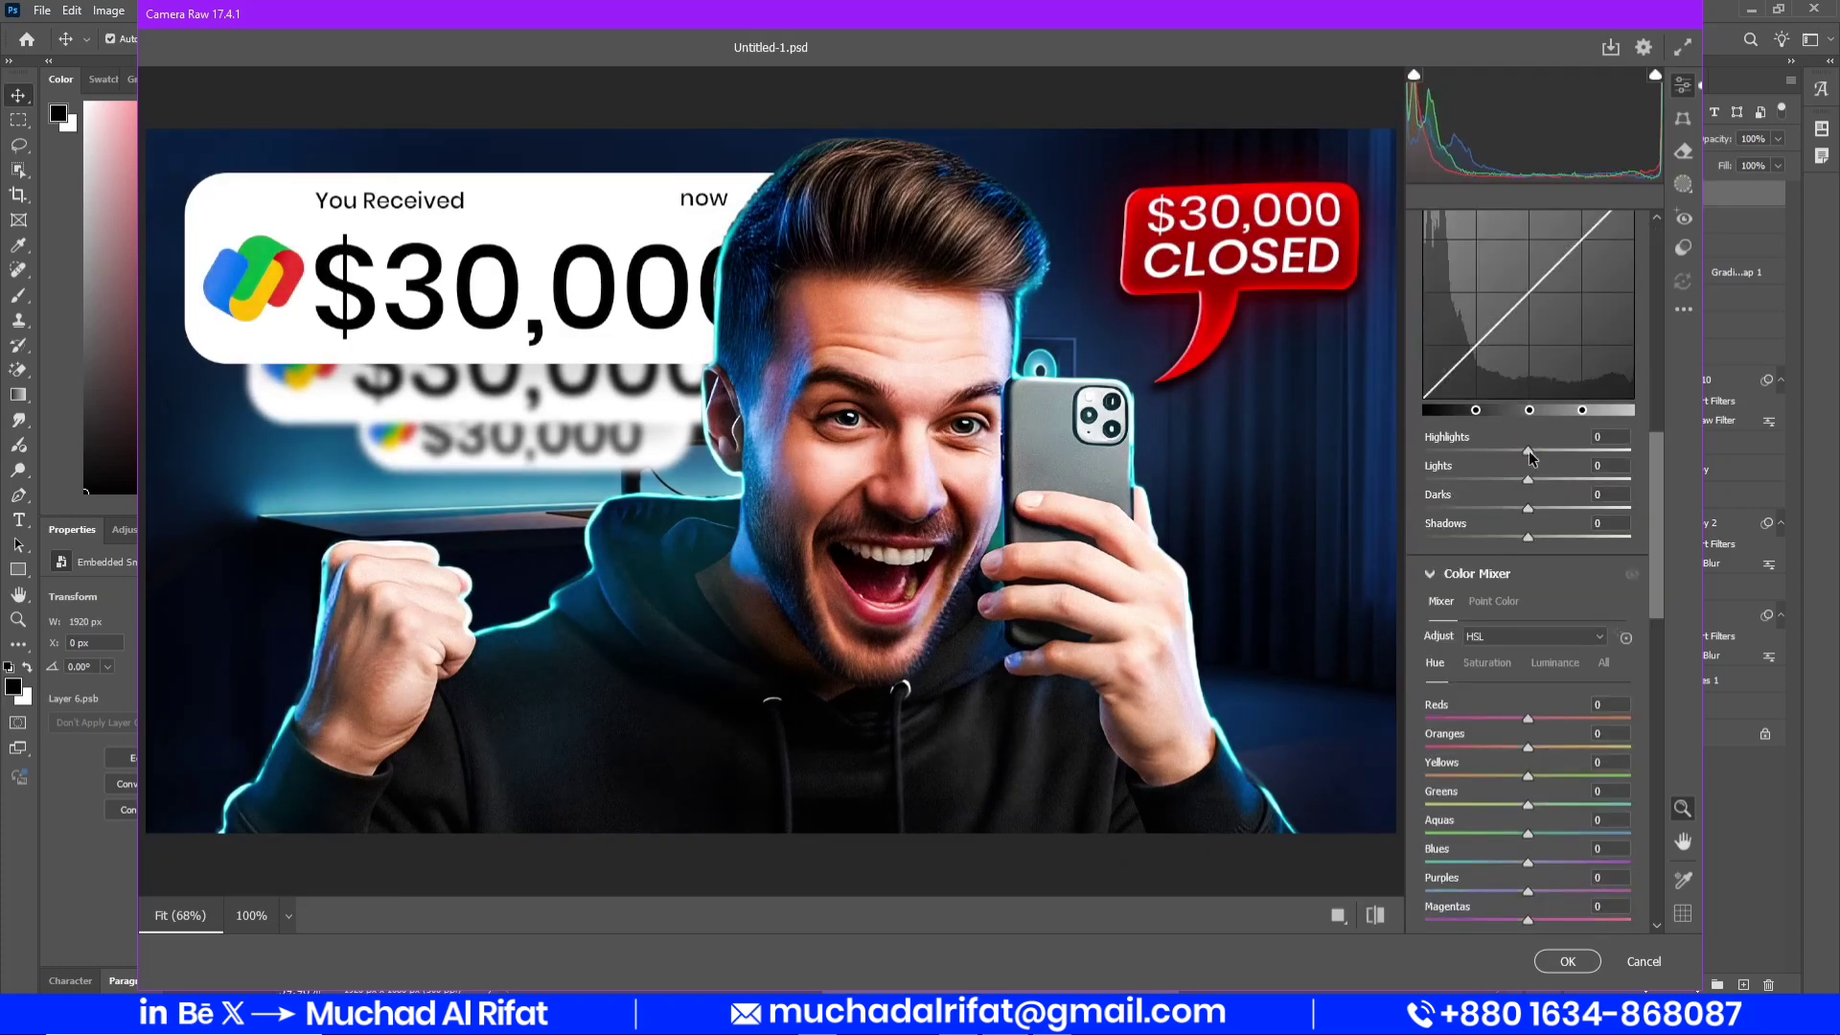
{"action": "scroll", "coordinate": [1480, 656], "scroll_direction": "down", "scroll_amount": 7}
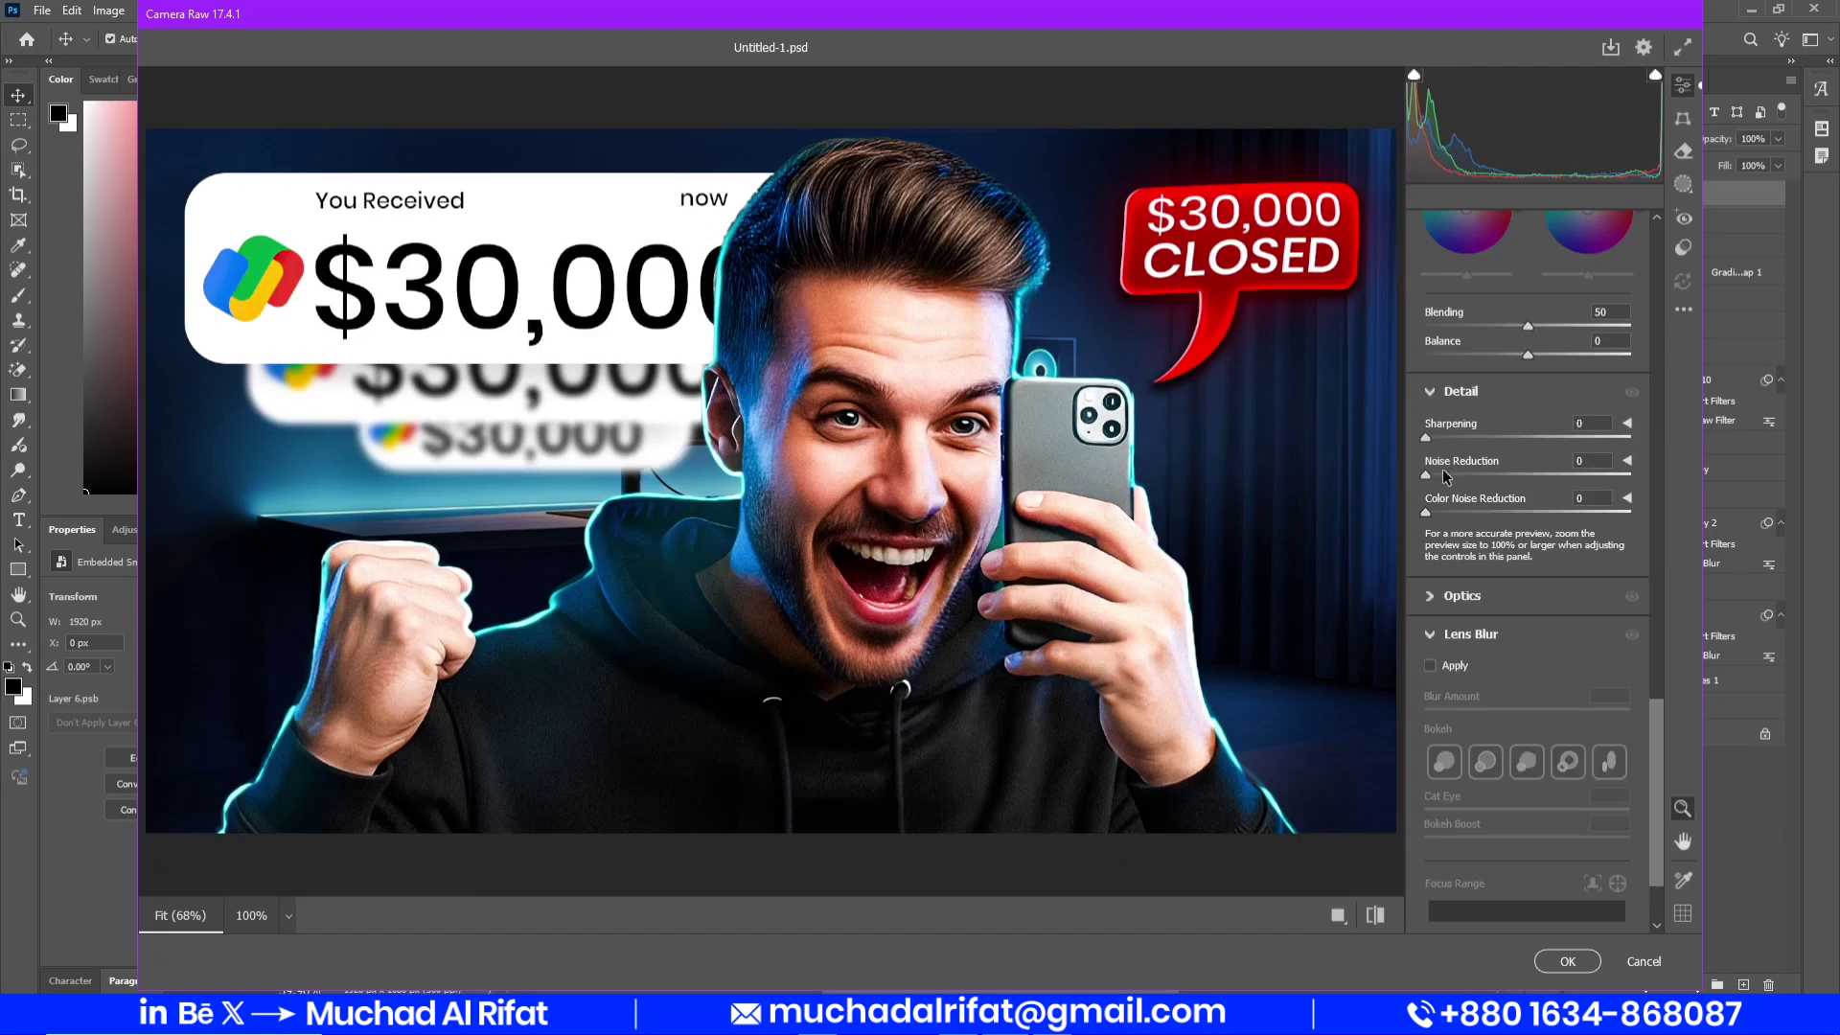
{"action": "scroll", "coordinate": [1495, 479], "scroll_direction": "up", "scroll_amount": 10}
{"action": "left_click_drag", "start_coordinate": [1527, 468], "coordinate": [1530, 469]}
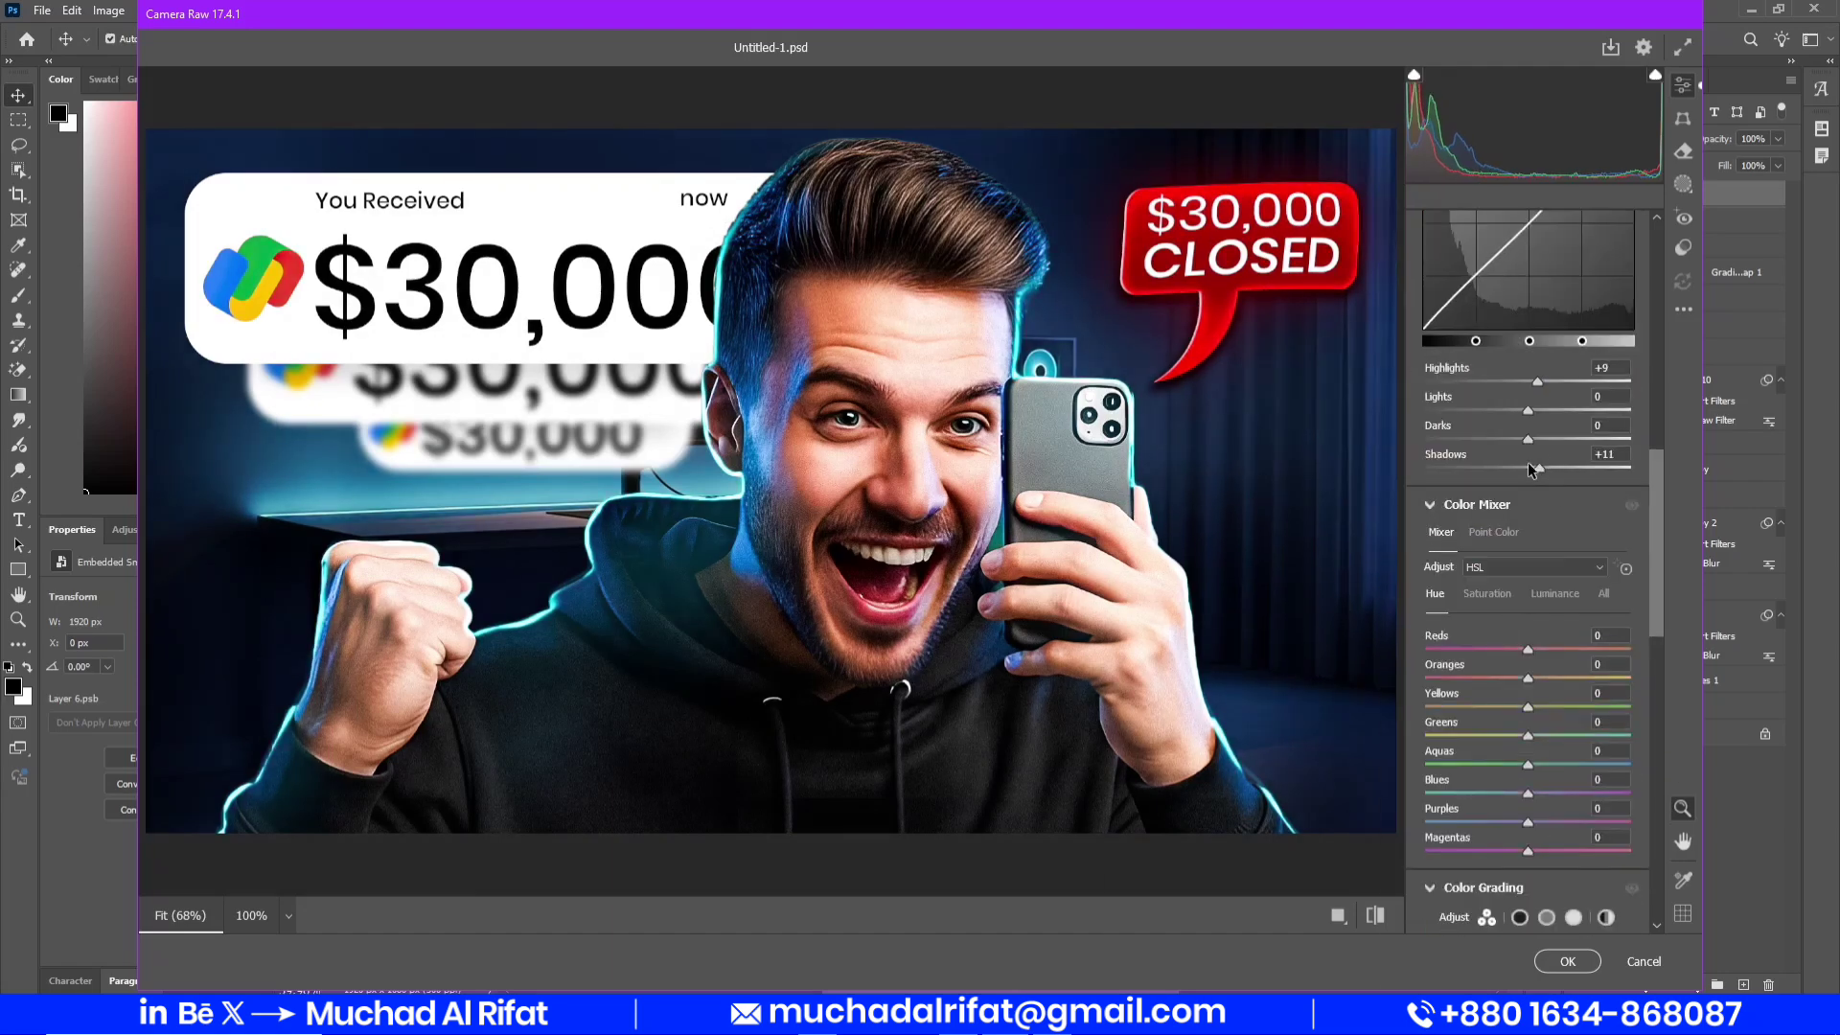
{"action": "scroll", "coordinate": [1533, 441], "scroll_direction": "up", "scroll_amount": 6}
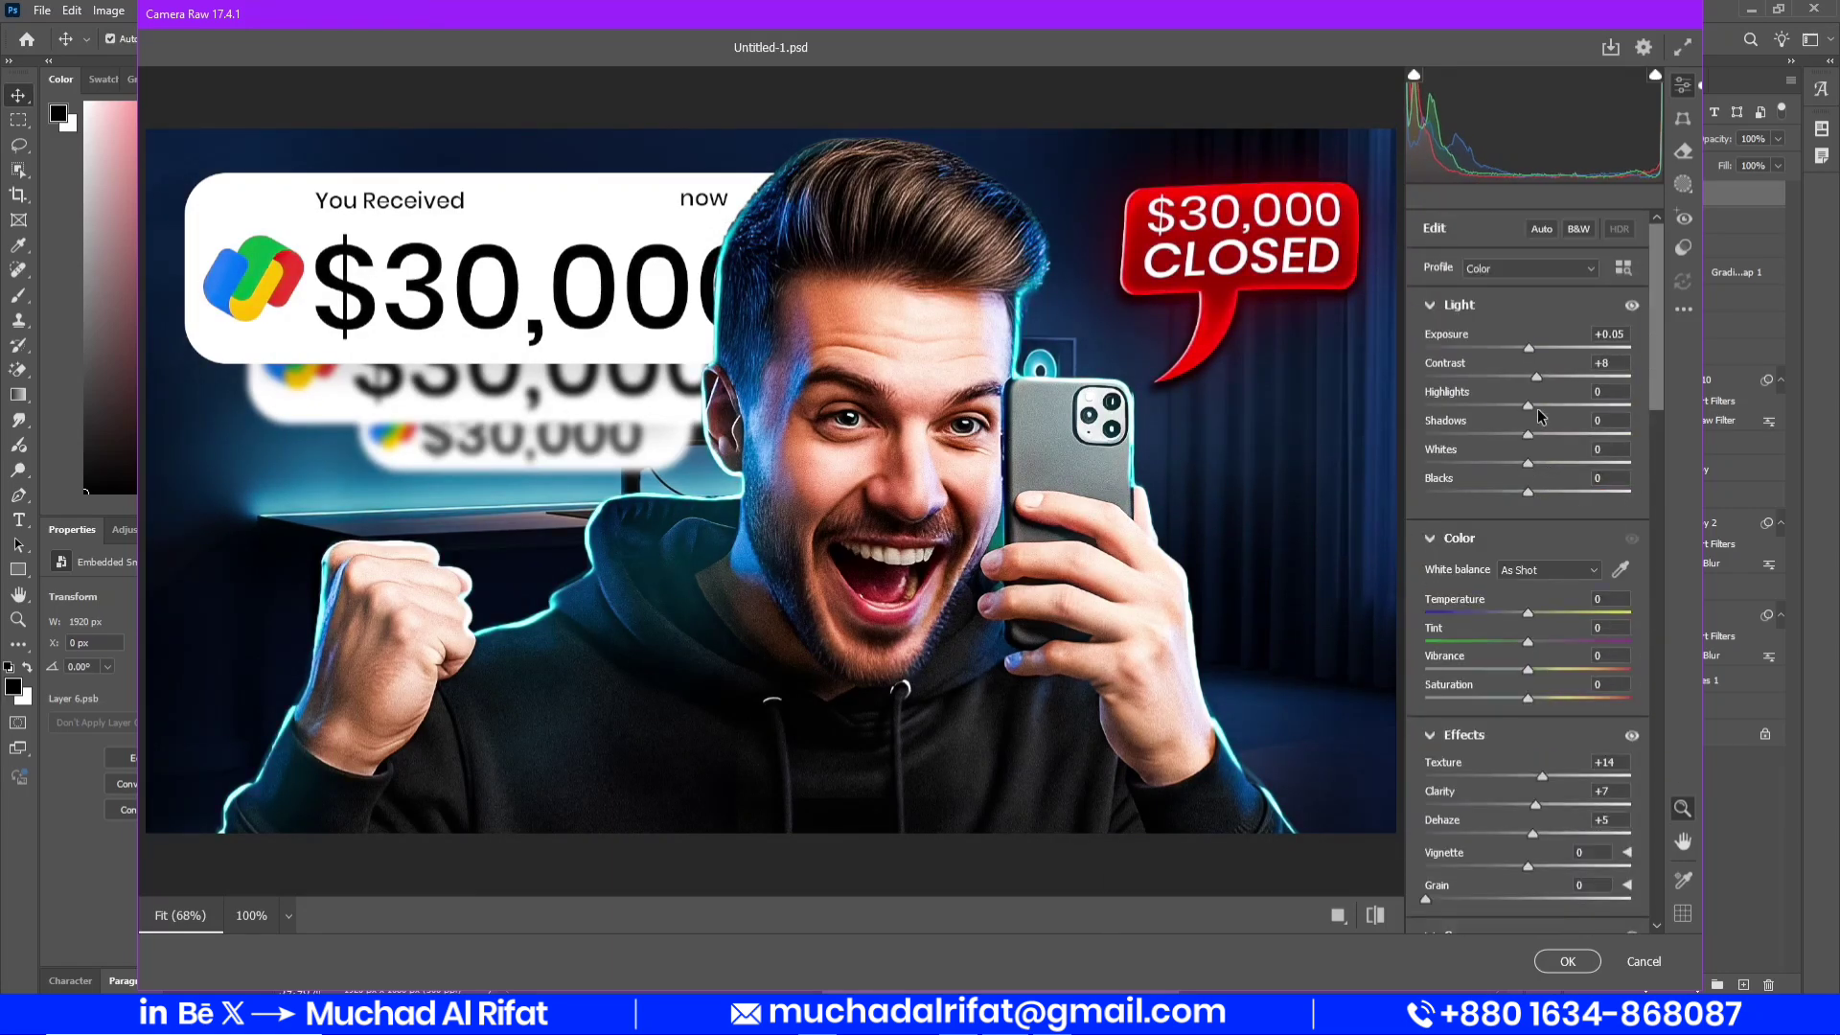
Fine-tune the effects, grade the midtones with hue 180 and saturation 4, set sharpening to 38 and apply the Camera Raw filter
{"action": "scroll", "coordinate": [1542, 412], "scroll_direction": "down", "scroll_amount": 3}
{"action": "left_click_drag", "start_coordinate": [1542, 546], "coordinate": [1556, 544]}
{"action": "scroll", "coordinate": [1538, 833], "scroll_direction": "up", "scroll_amount": 3}
{"action": "left_click_drag", "start_coordinate": [1544, 805], "coordinate": [1533, 805]}
{"action": "left_click_drag", "start_coordinate": [1426, 899], "coordinate": [1463, 898]}
{"action": "scroll", "coordinate": [1573, 630], "scroll_direction": "down", "scroll_amount": 8}
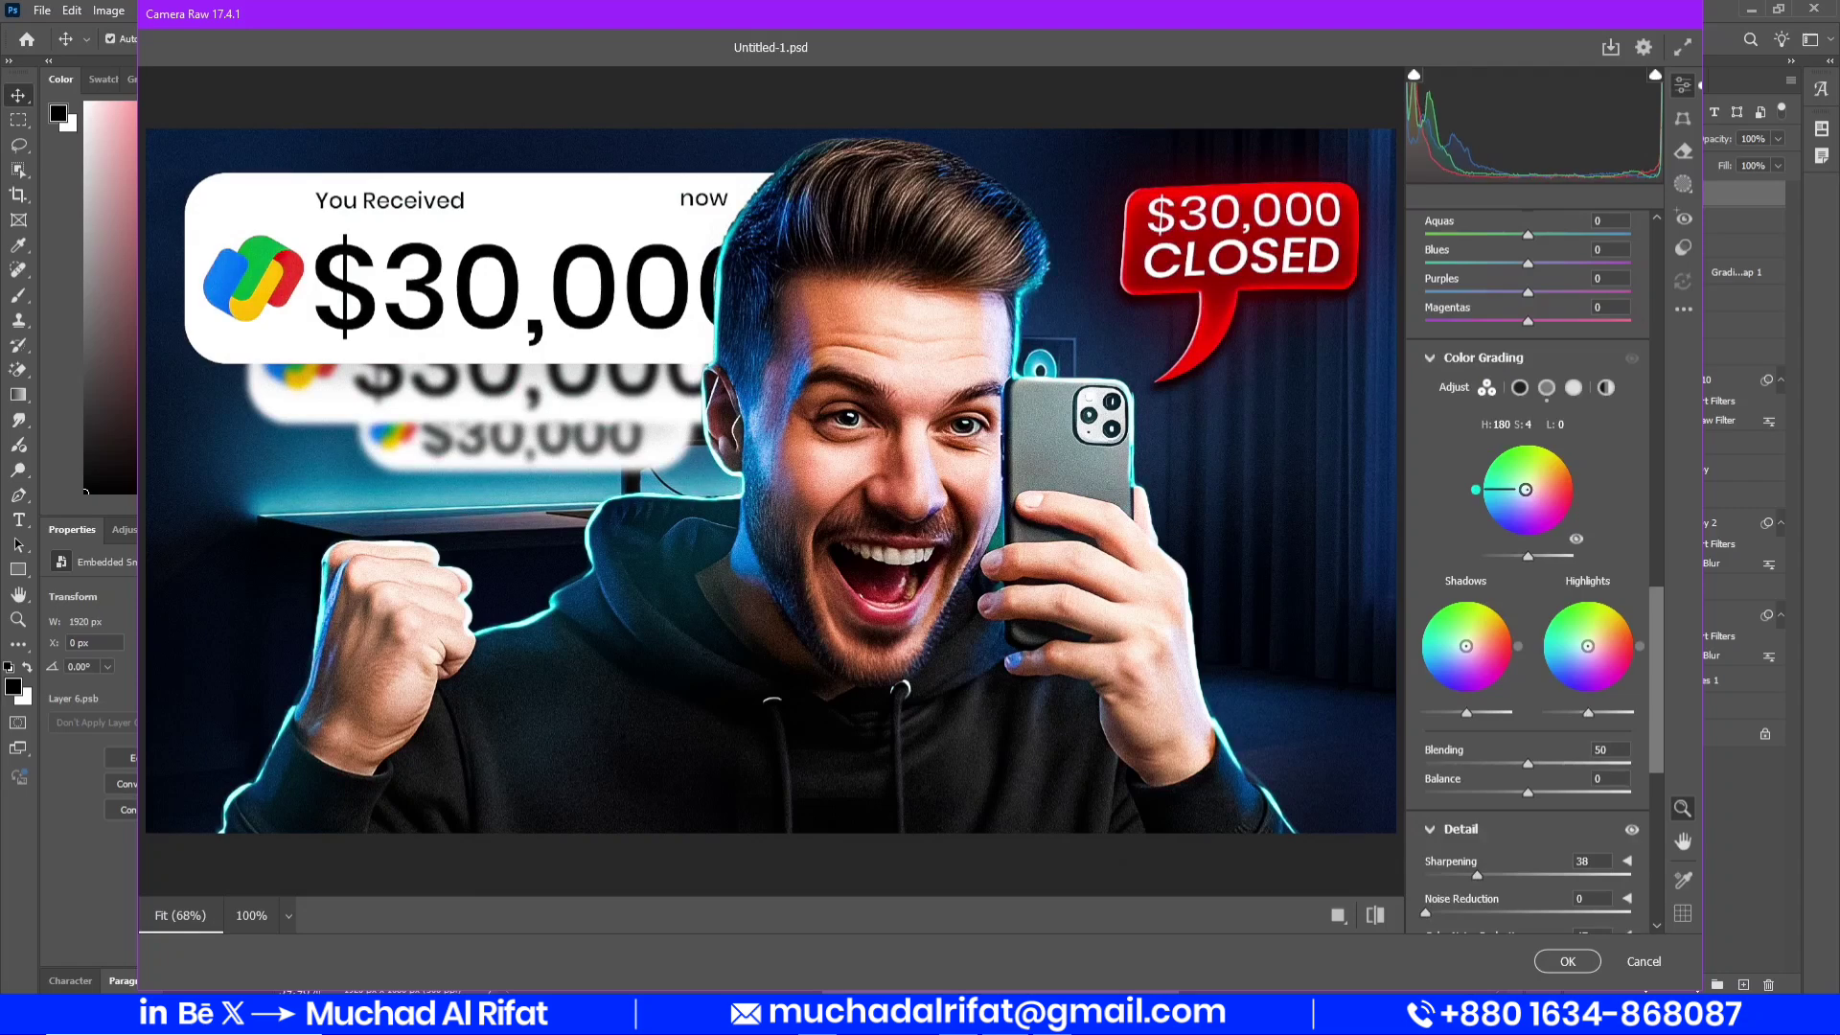
{"action": "scroll", "coordinate": [1550, 518], "scroll_direction": "down", "scroll_amount": 2}
{"action": "left_click", "coordinate": [1567, 961]}
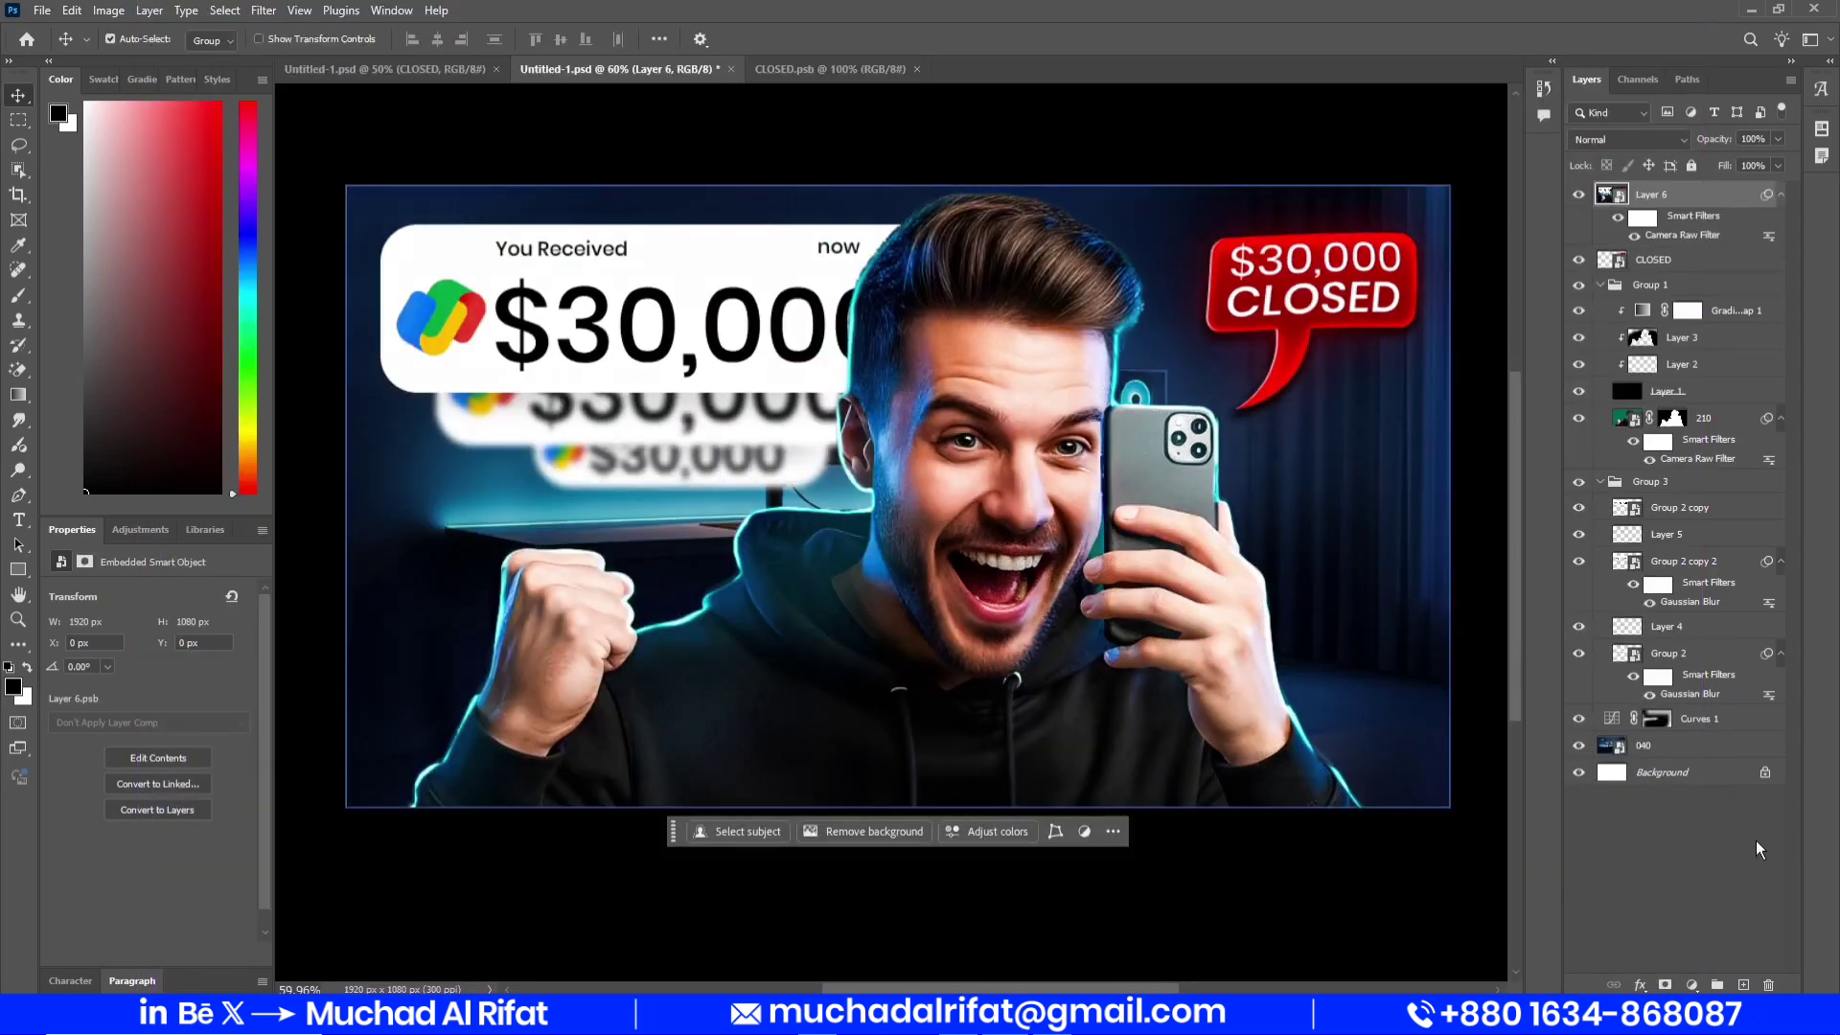
Add a new top layer with a linear black-to-transparent gradient fading from below the canvas up to the hoodie's chest
{"action": "left_click", "coordinate": [1744, 985]}
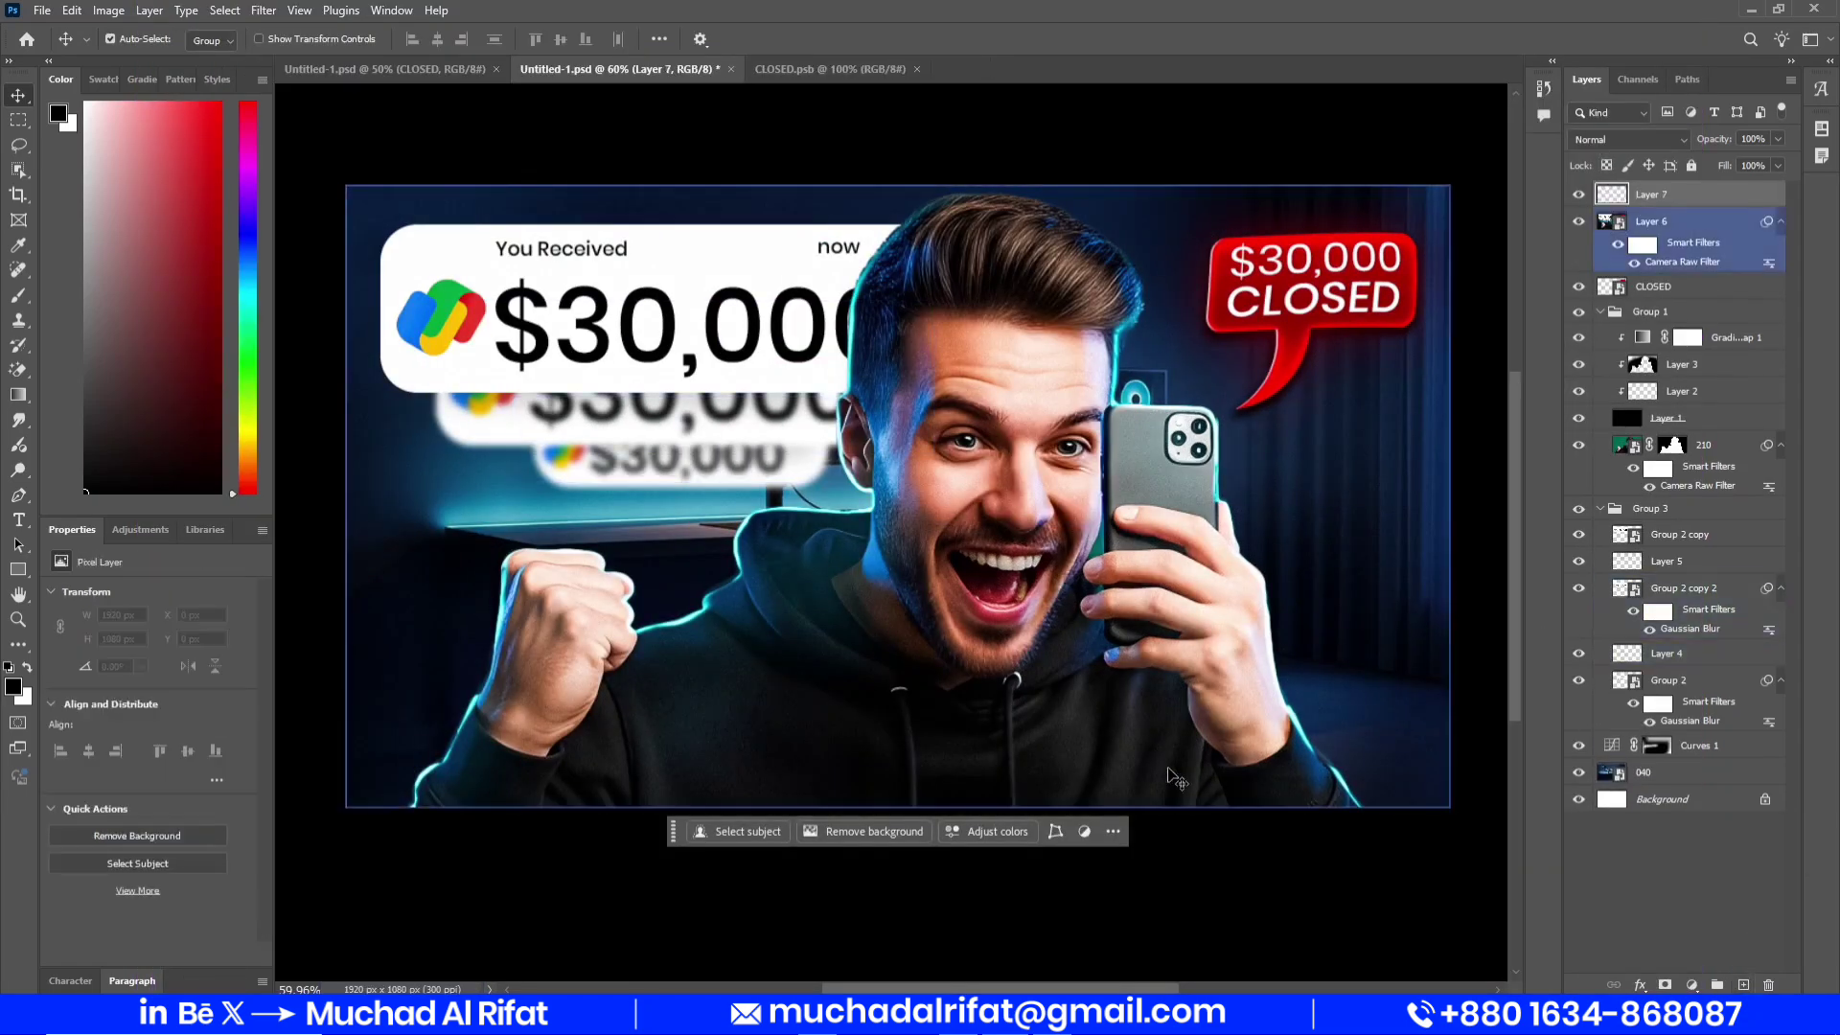
{"action": "key", "text": "g"}
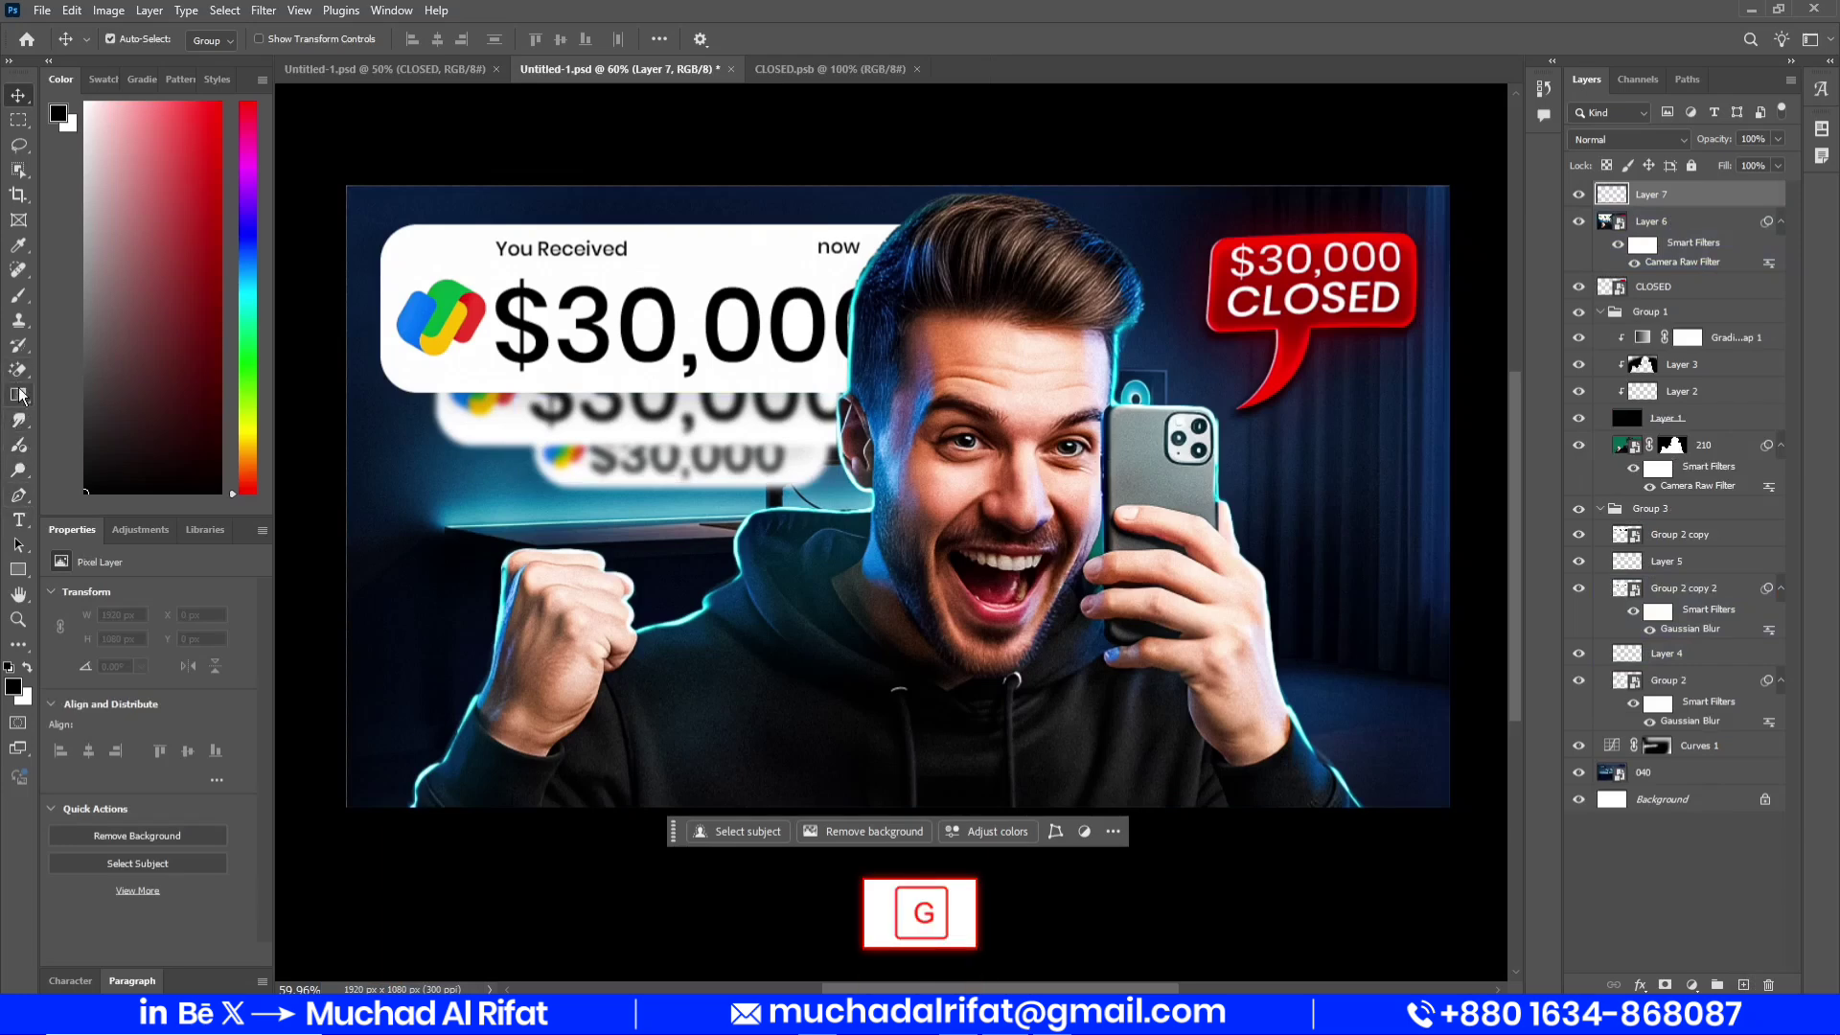
{"action": "left_click", "coordinate": [17, 394]}
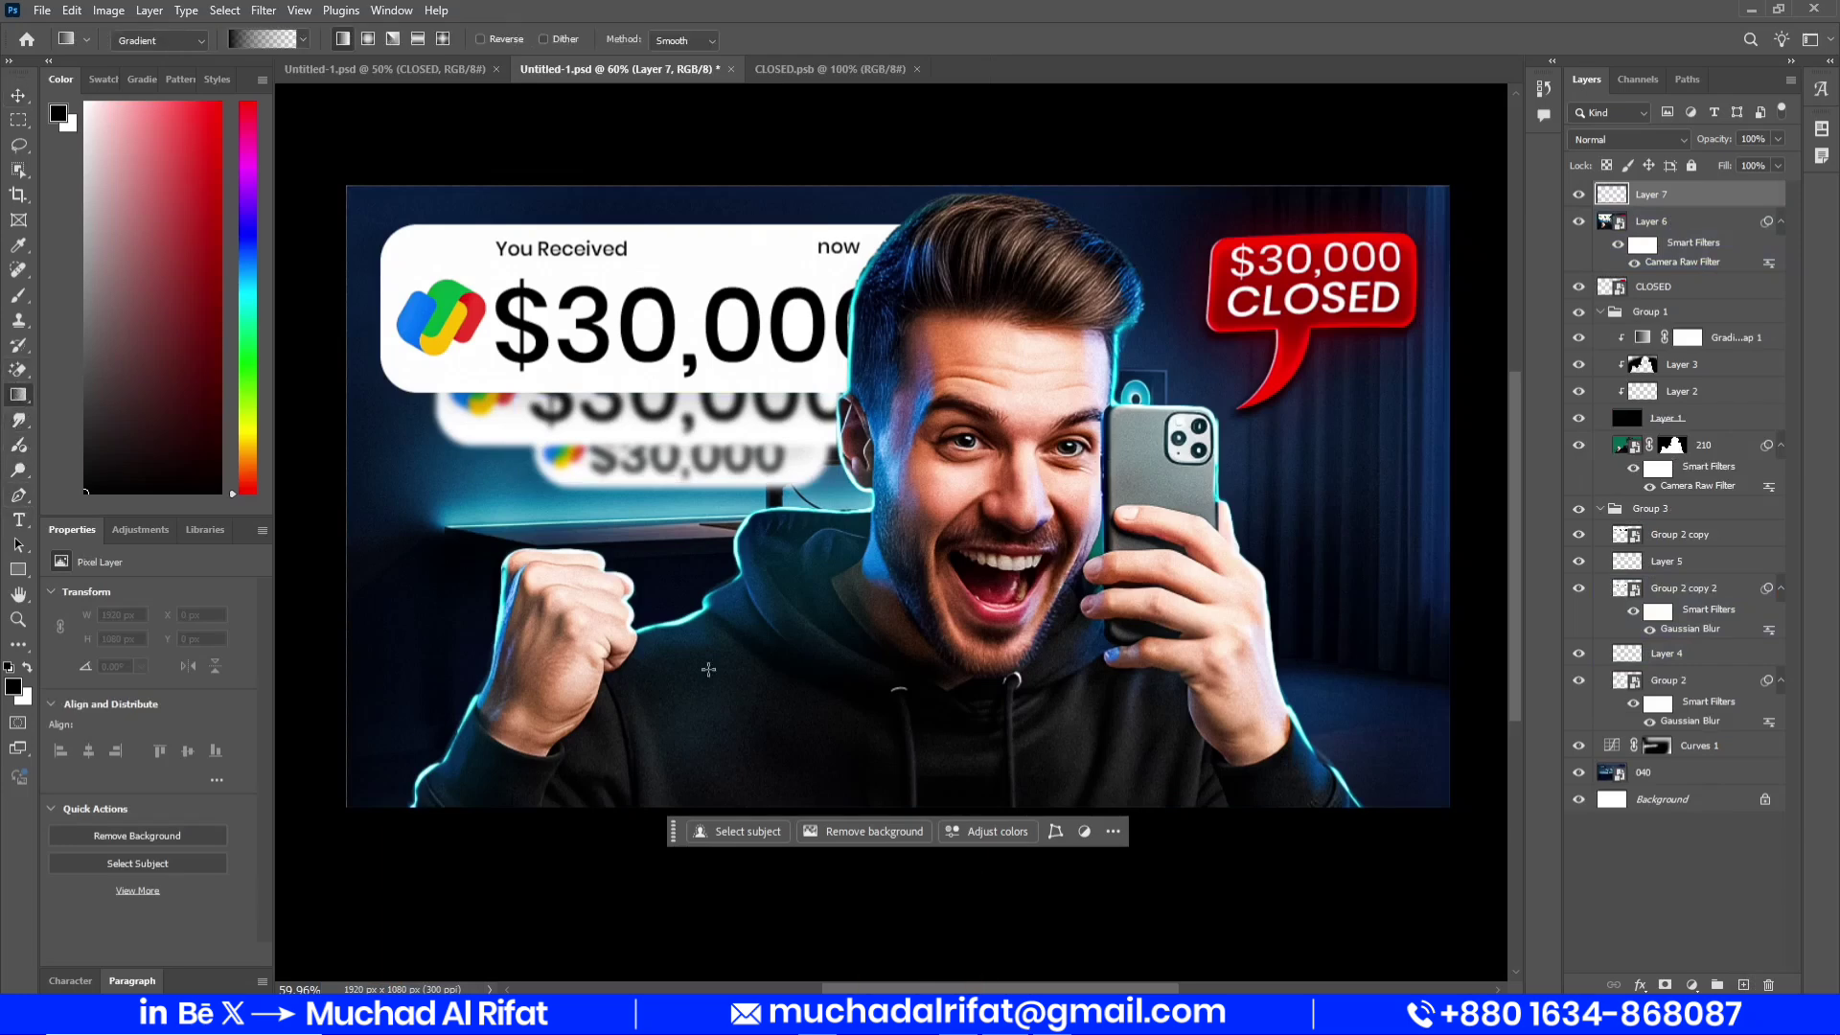
{"action": "left_click", "coordinate": [307, 39]}
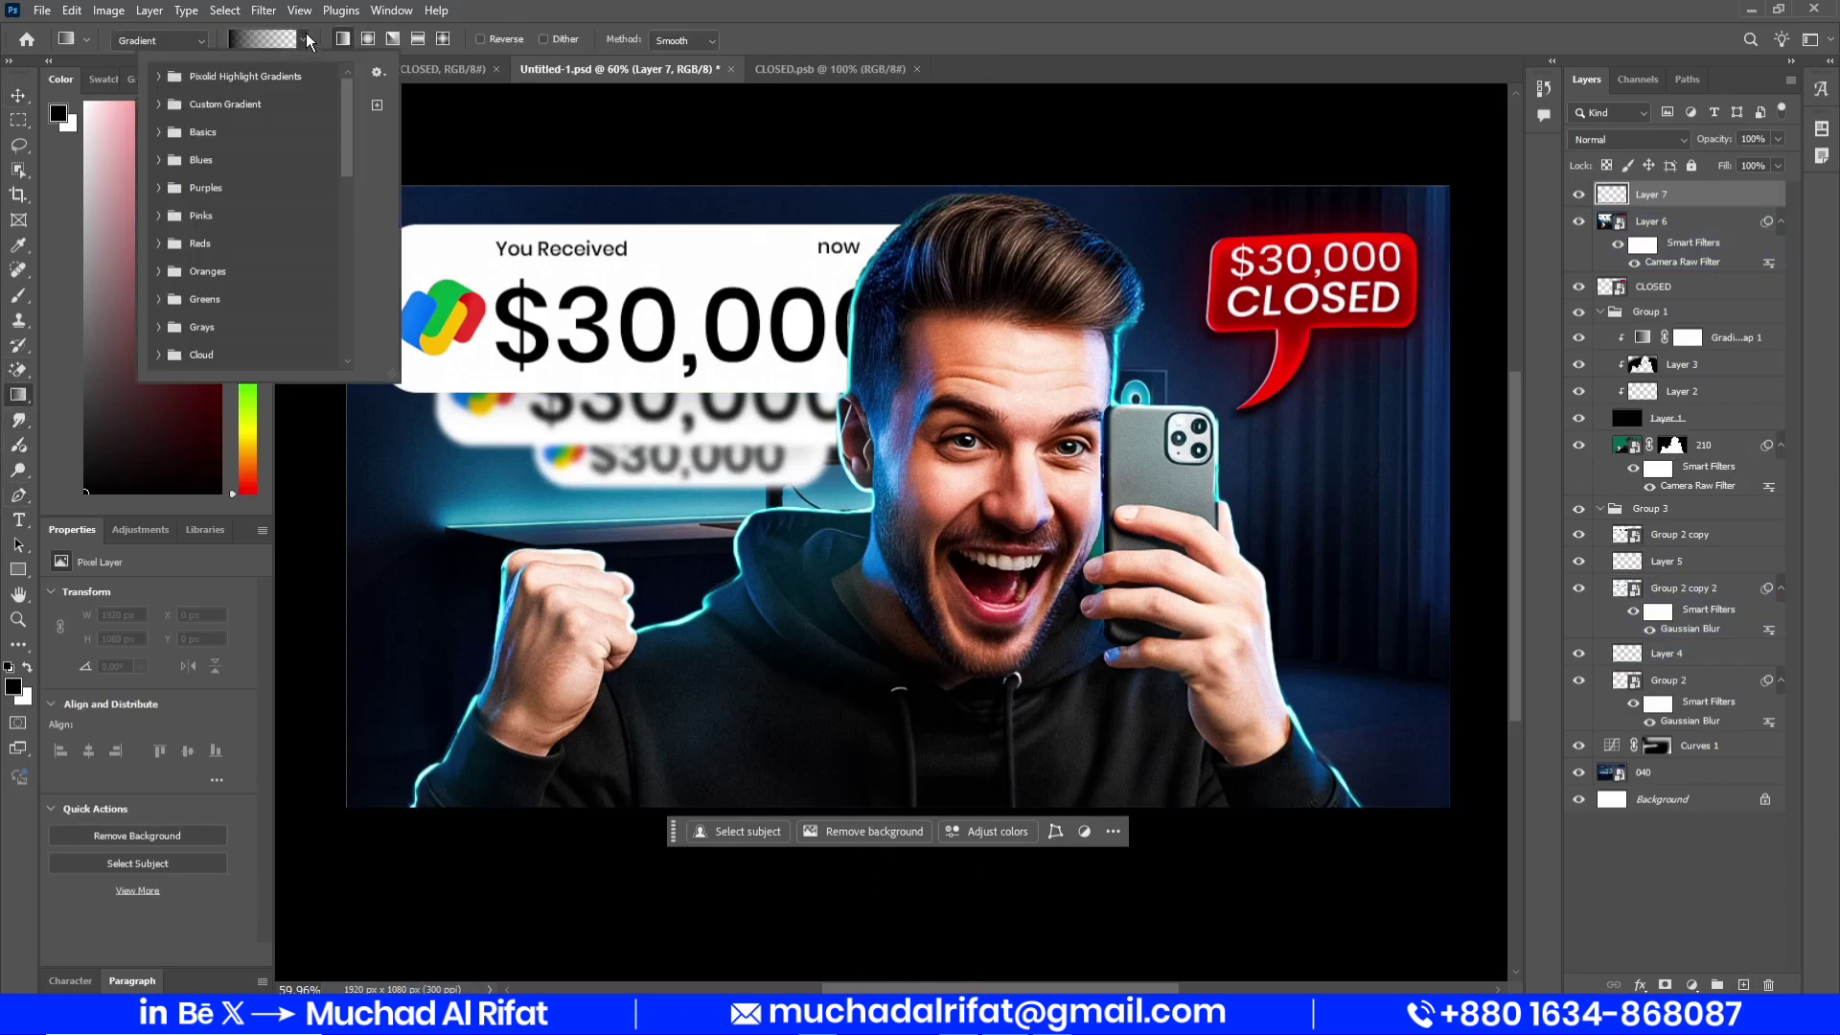
{"action": "left_click", "coordinate": [158, 131]}
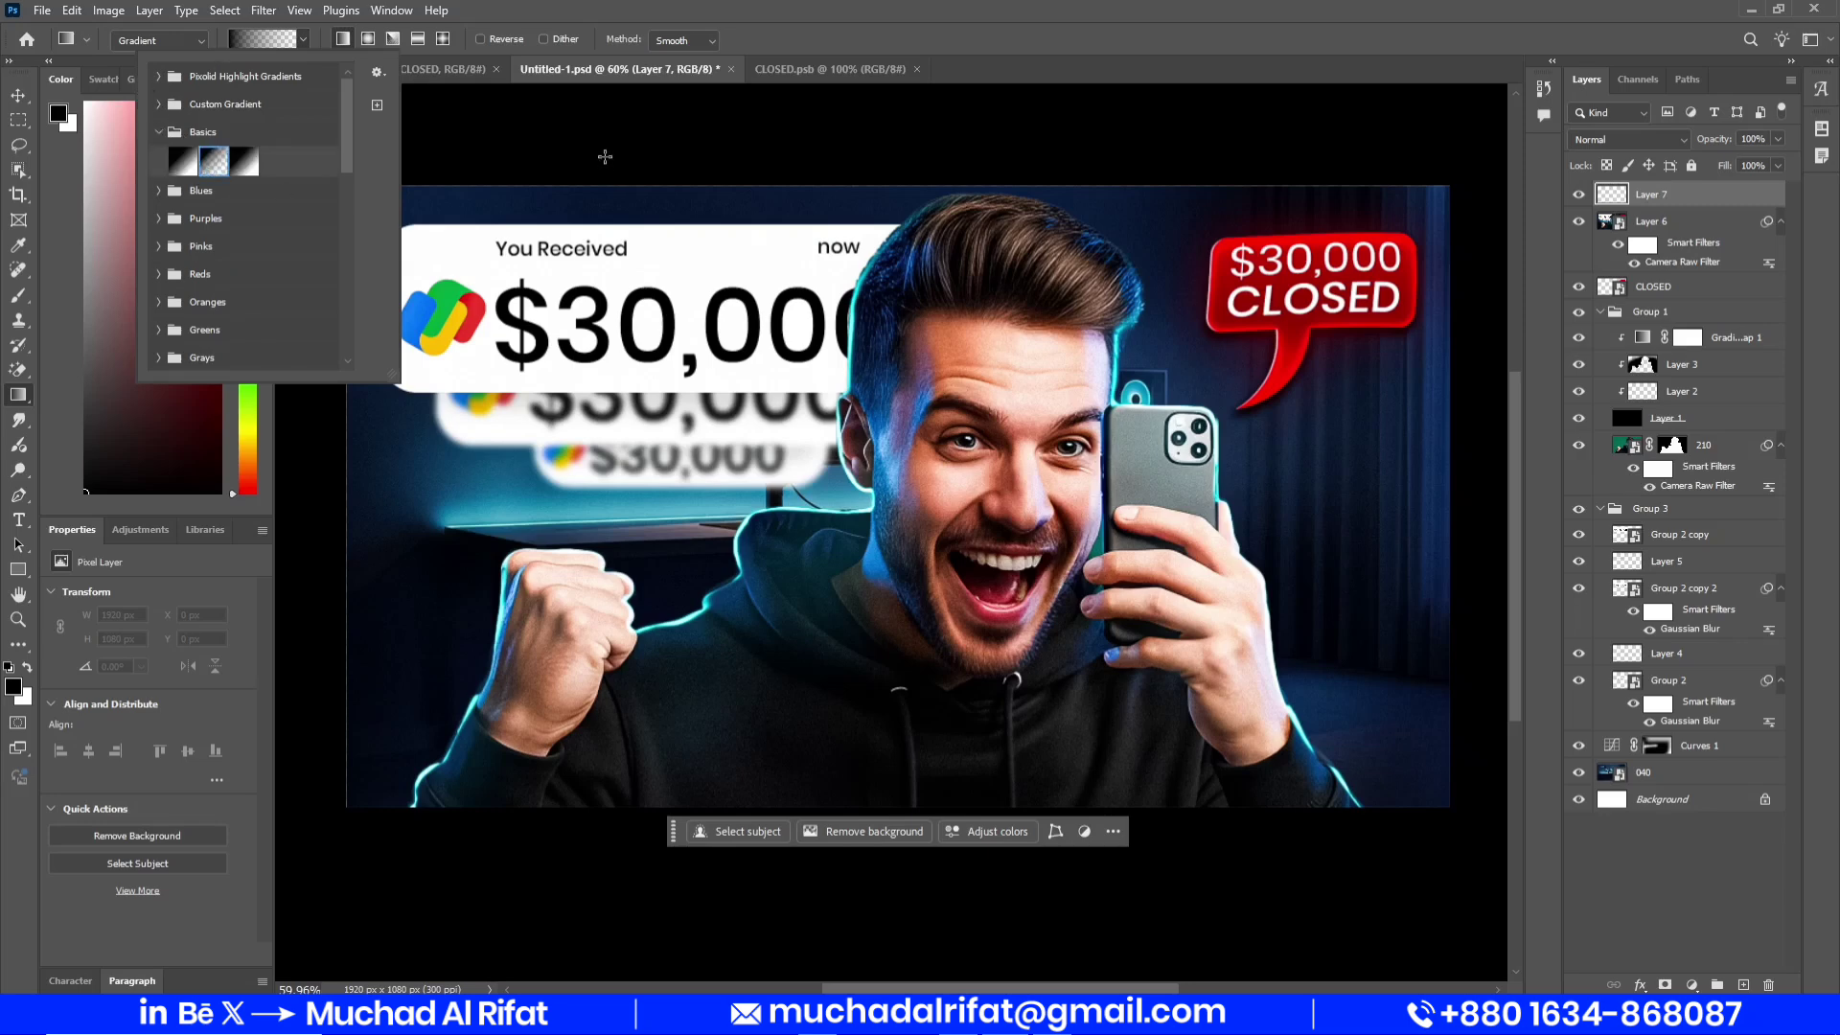
{"action": "left_click", "coordinate": [604, 156]}
{"action": "left_click_drag", "start_coordinate": [917, 897], "coordinate": [917, 697]}
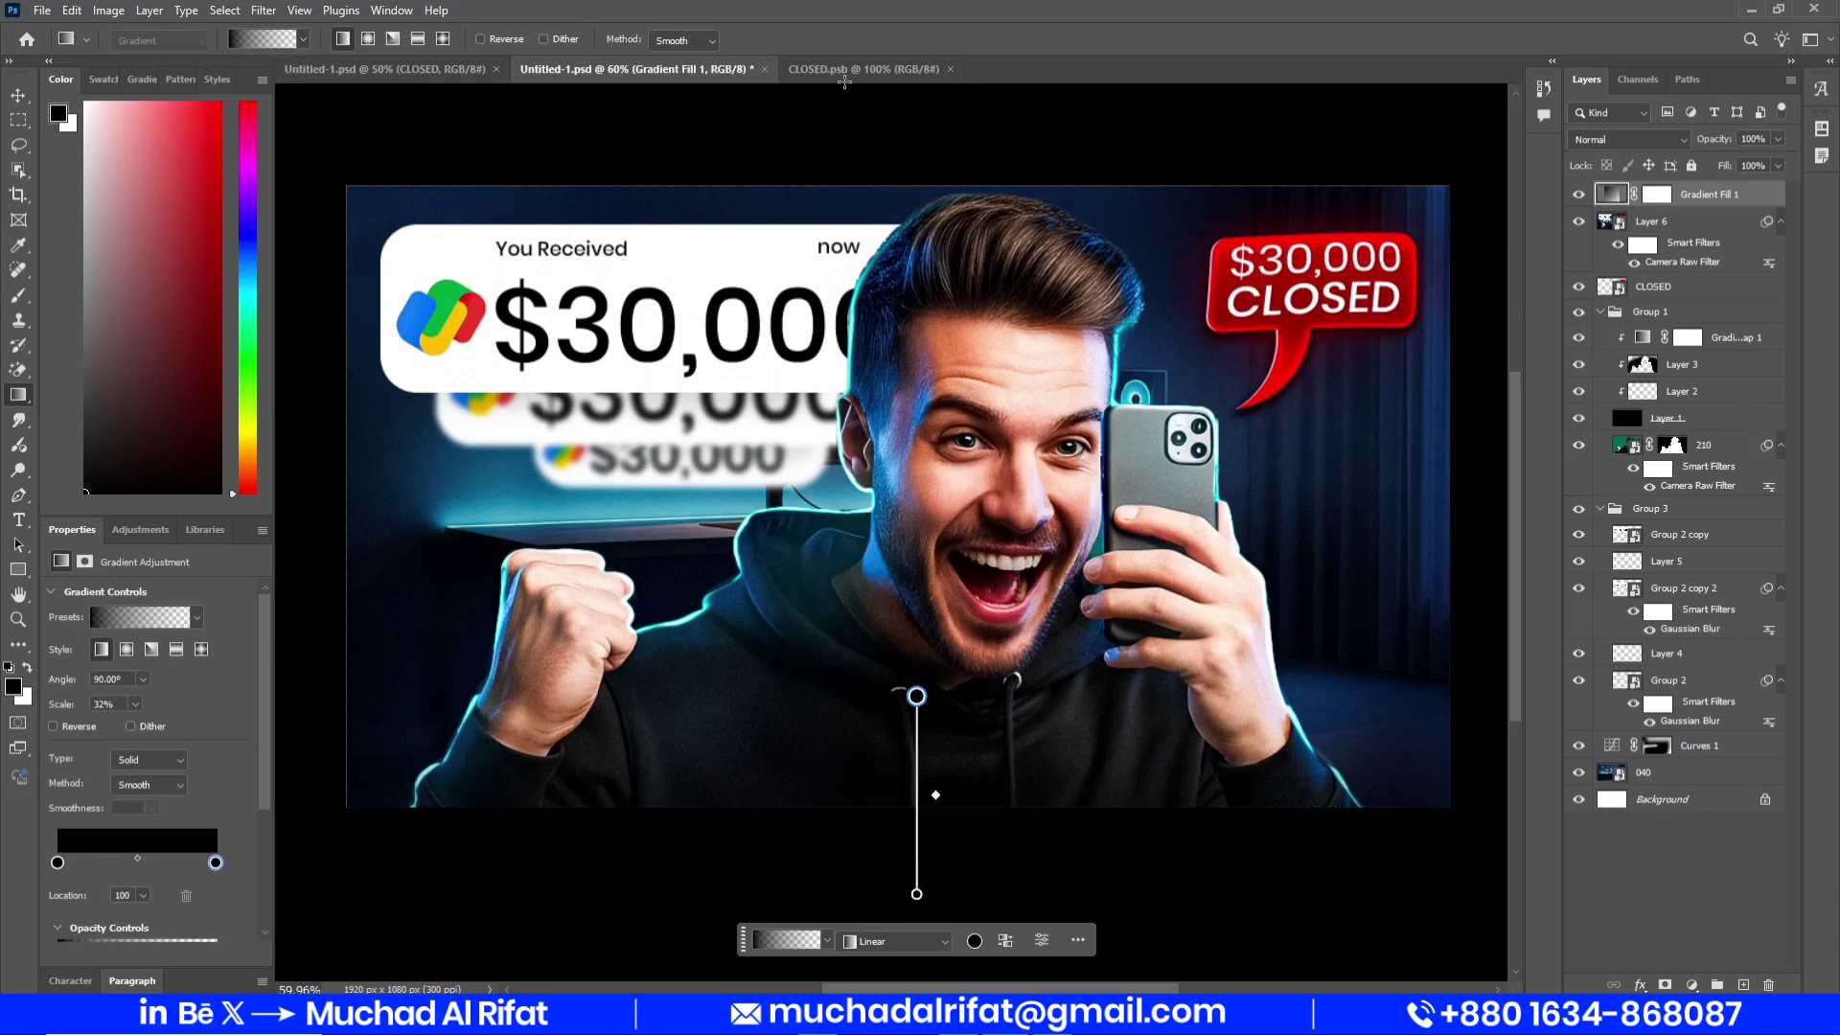
{"action": "left_click", "coordinate": [19, 98]}
Export the thumbnail as a 1920 x 1080 px JPG at quality 7, saved in Downloads under the name 100000
{"action": "key", "text": "ctrl+alt+shift+w"}
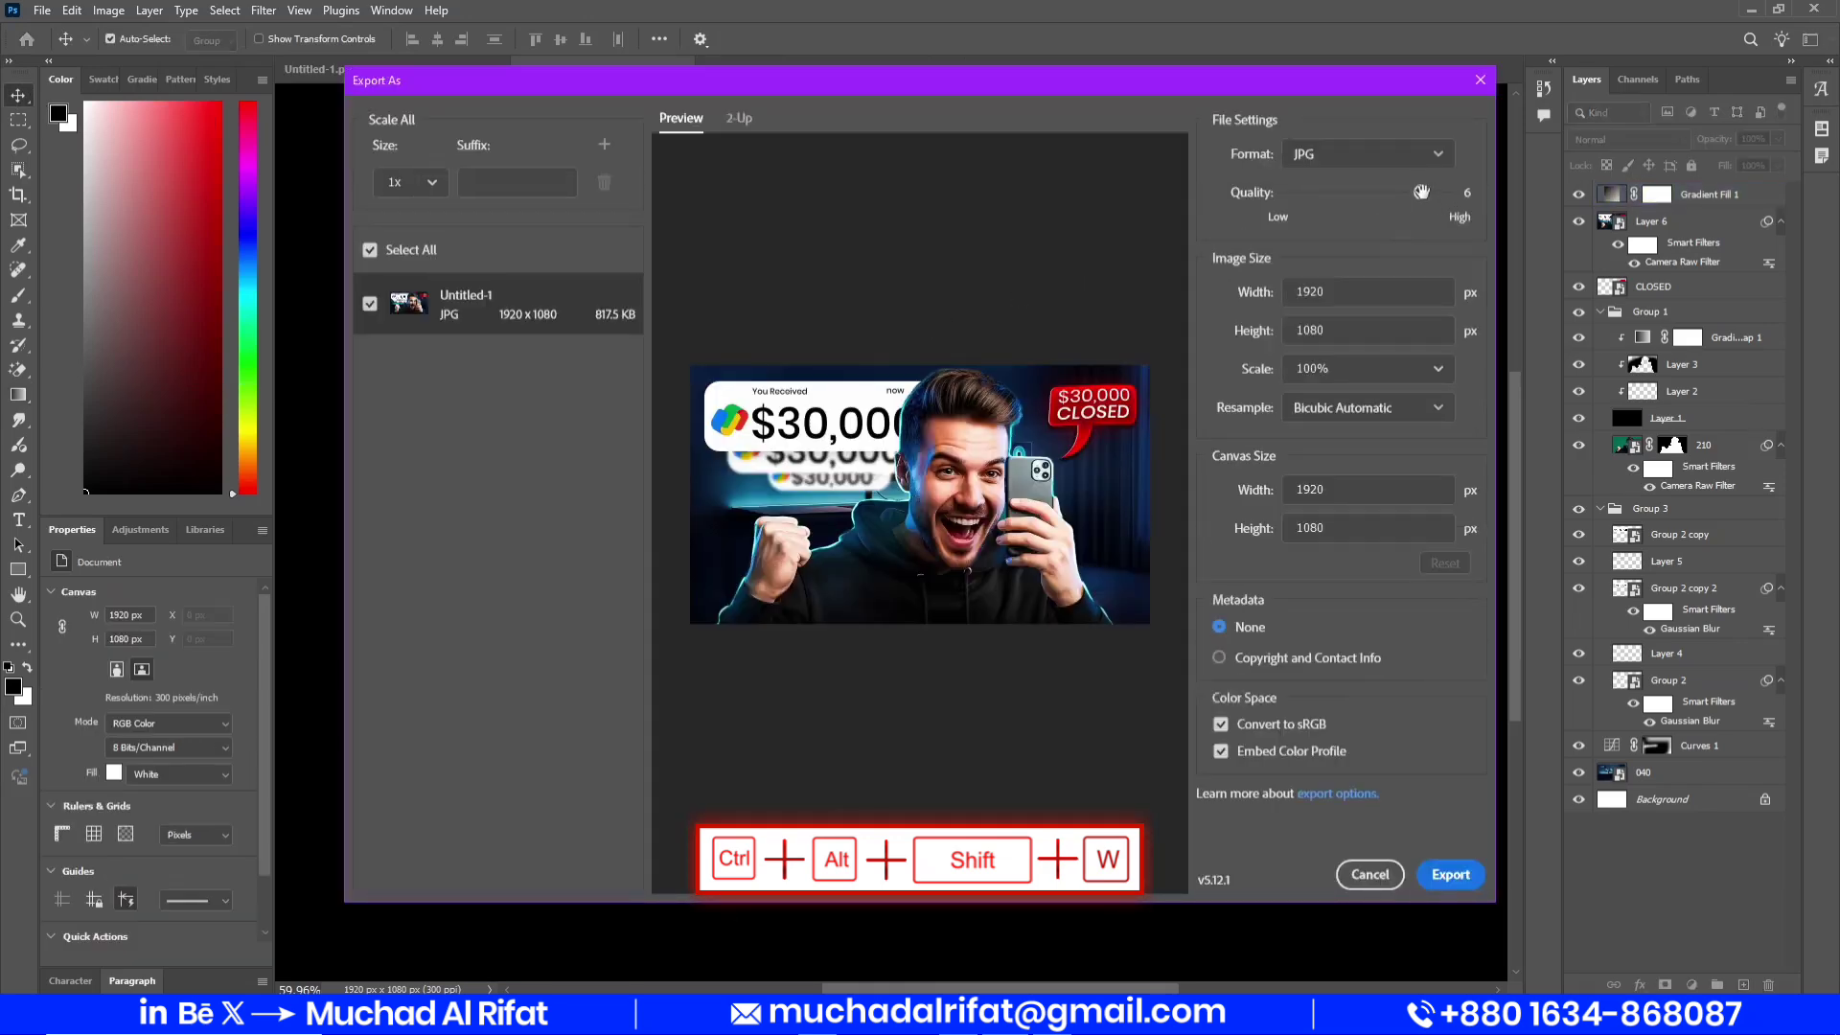
{"action": "left_click", "coordinate": [1448, 191]}
{"action": "left_click", "coordinate": [1370, 153]}
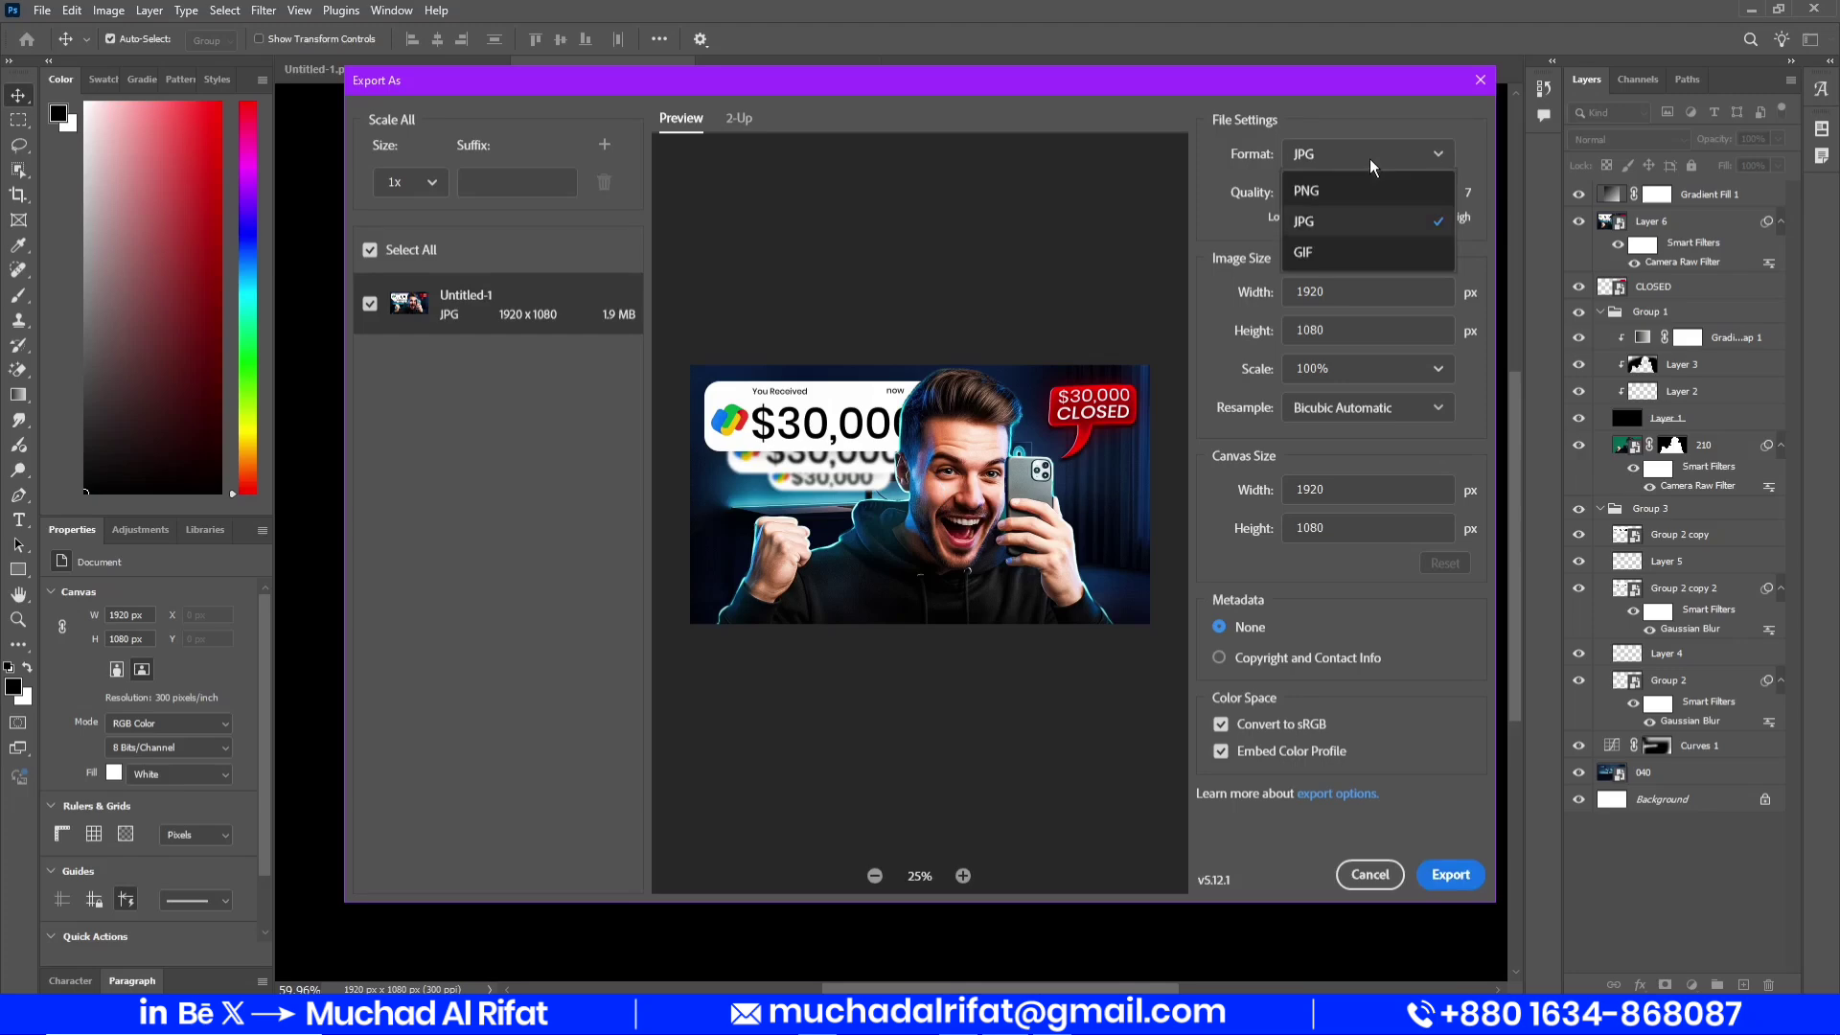
{"action": "left_click", "coordinate": [1370, 167]}
{"action": "key", "text": "Return"}
{"action": "type", "text": "100000"}
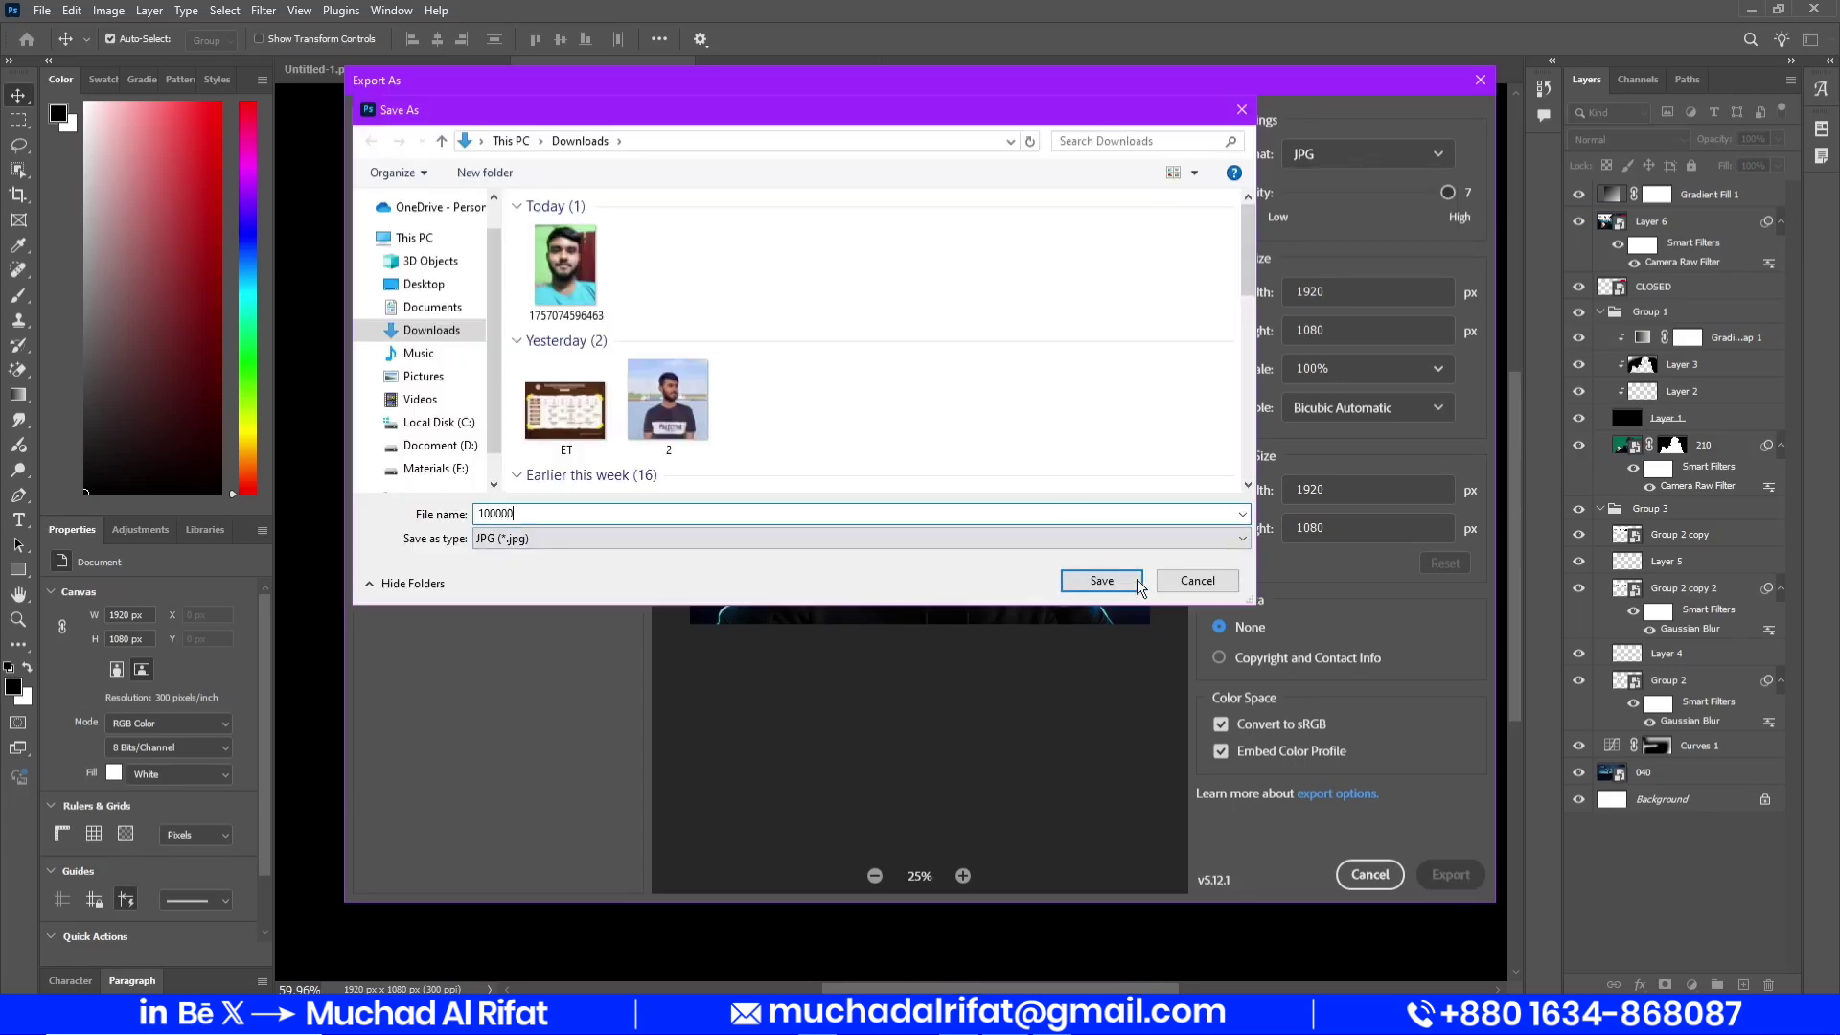
{"action": "left_click", "coordinate": [1101, 580]}
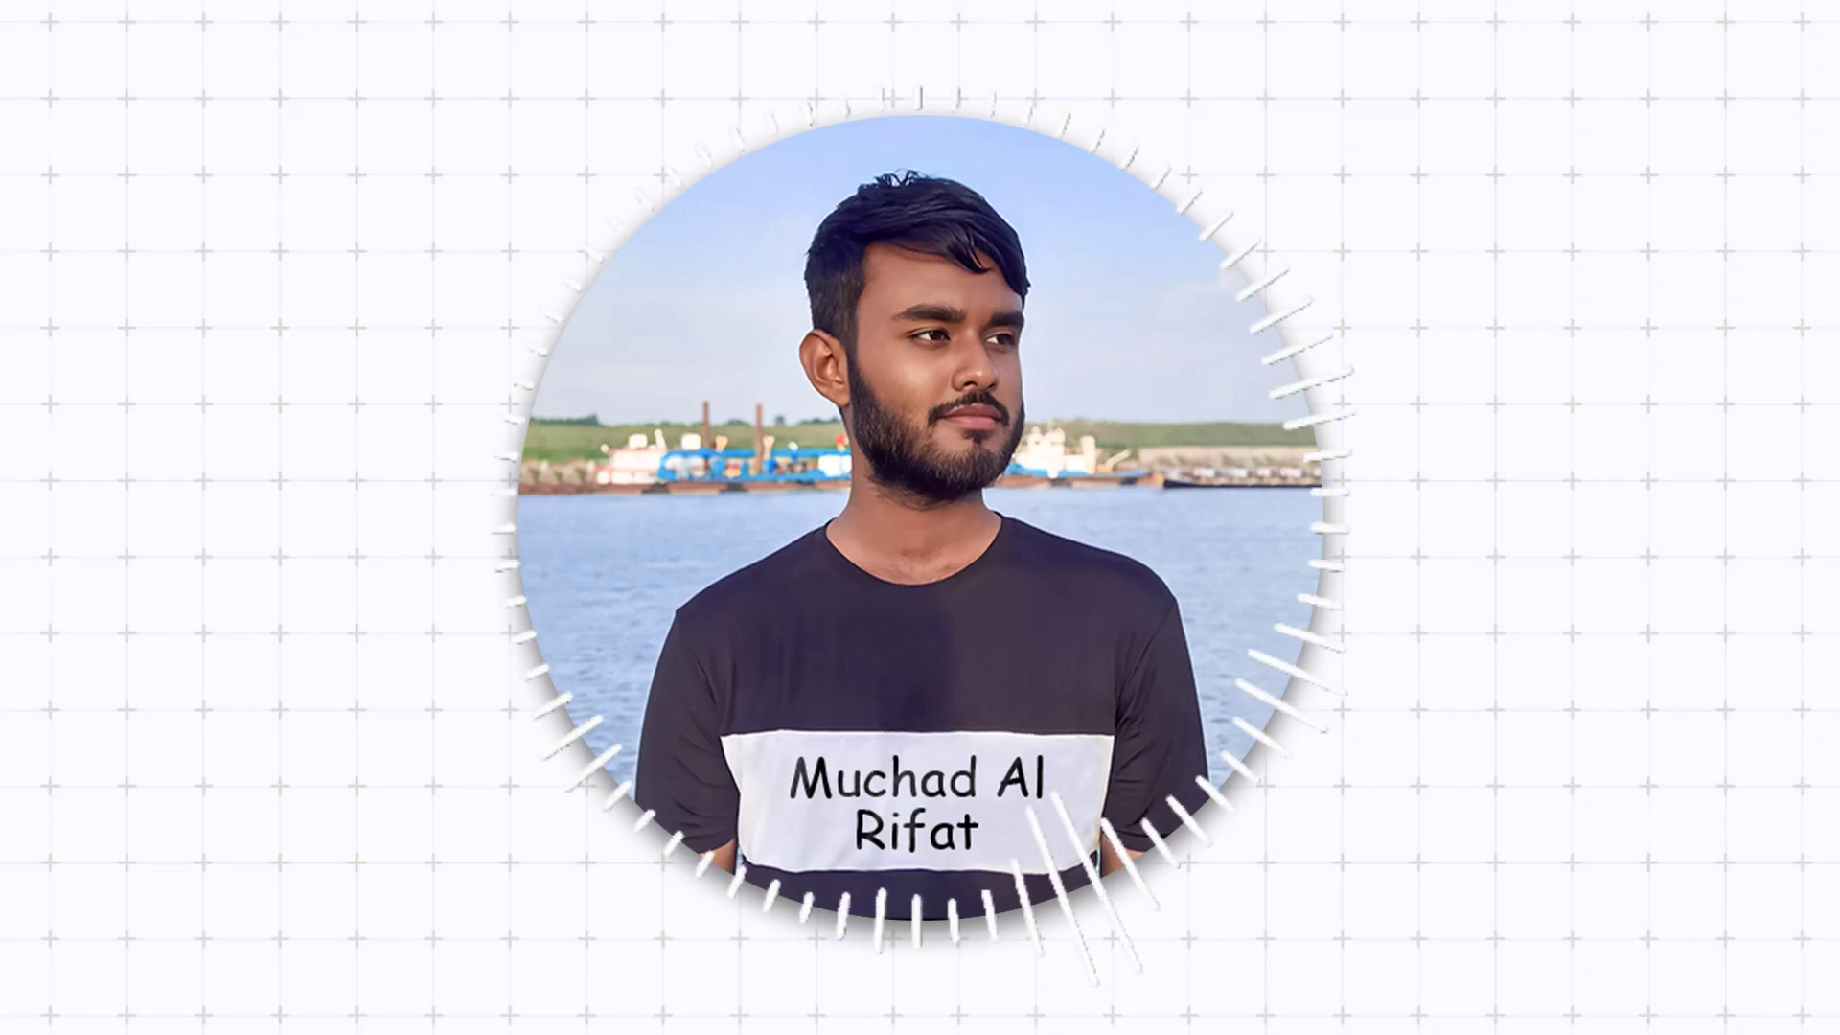